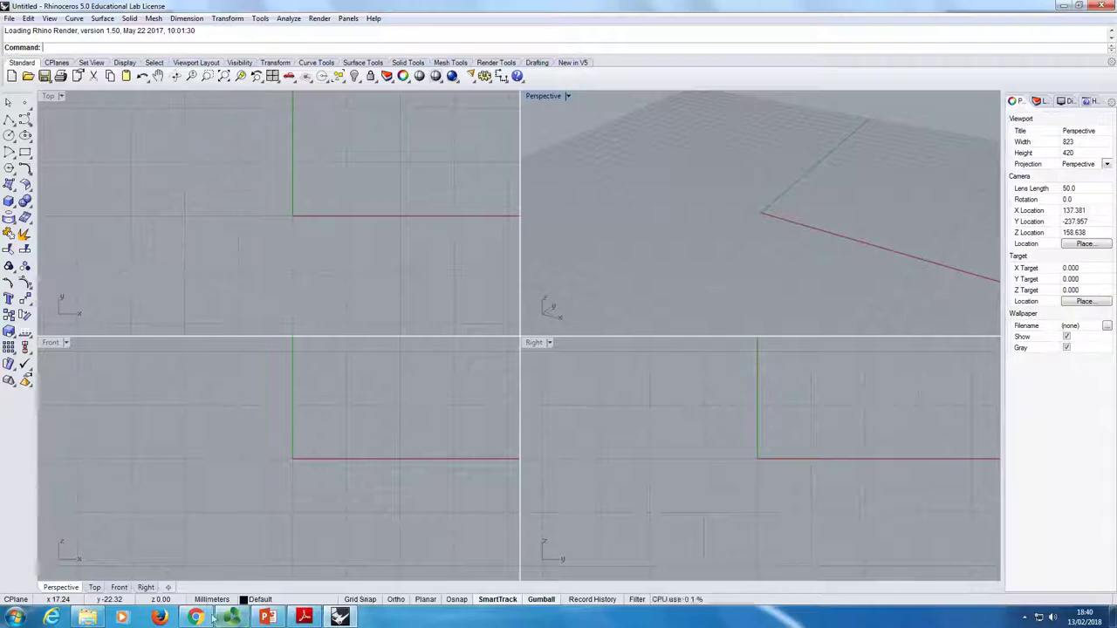
Step: Switch to the web browser and review the Rhino Level 1 training download, McNeel Forum and Grasshopper pages
left_click(203, 618)
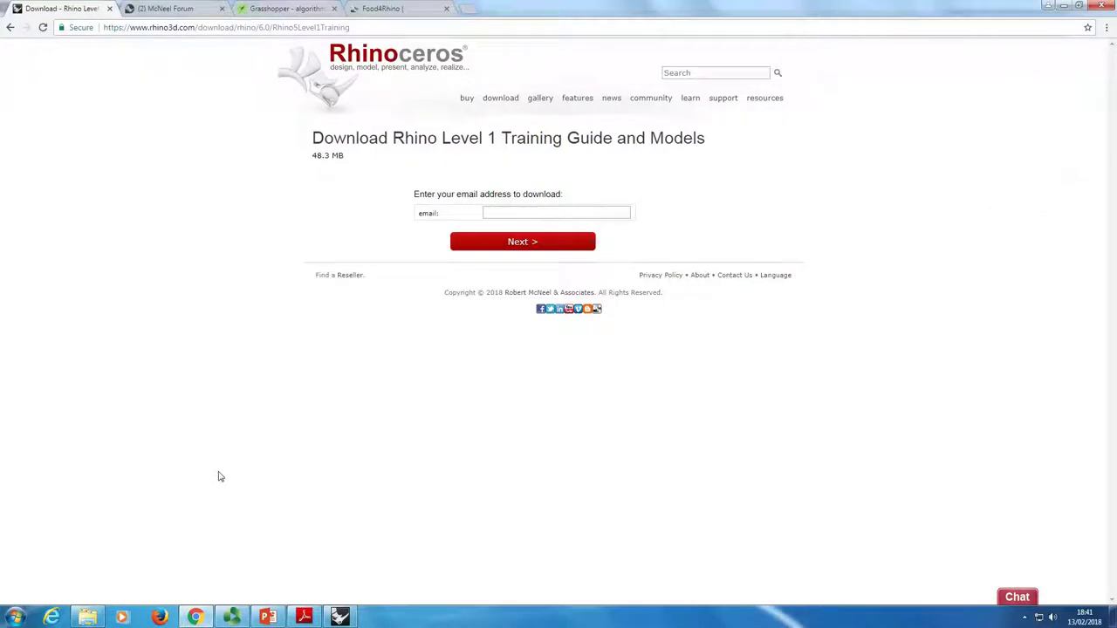
left_click(171, 8)
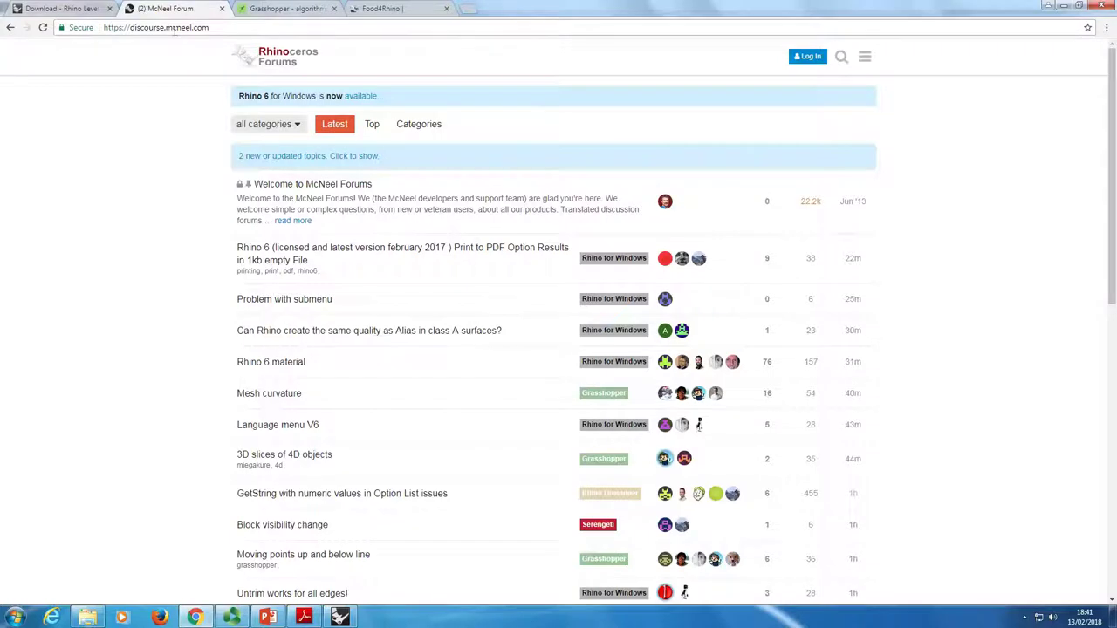
left_click(238, 9)
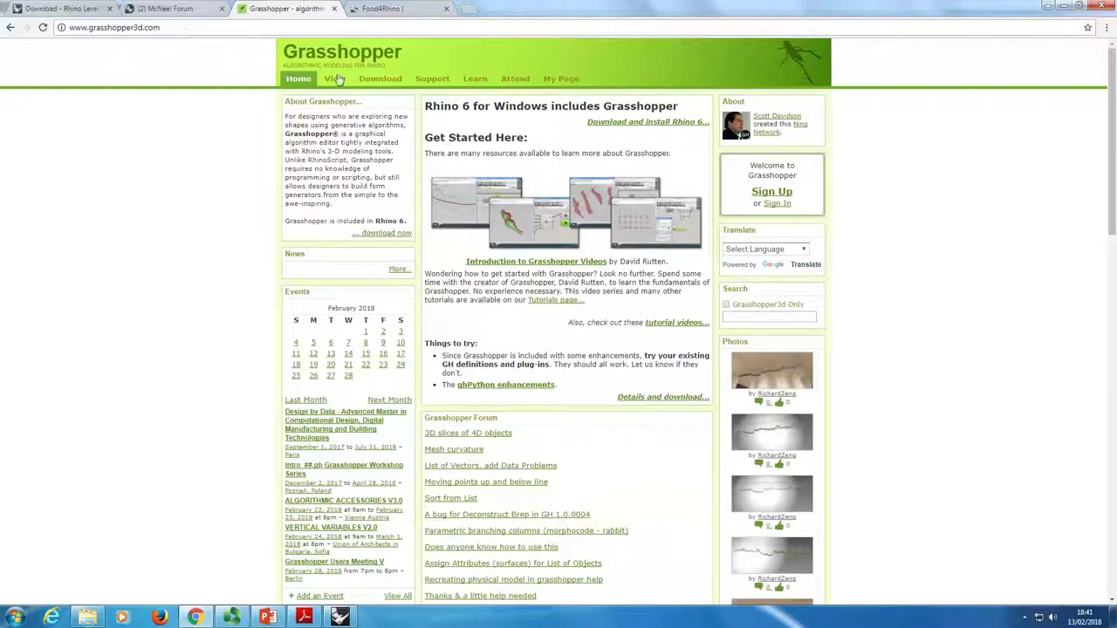
mouse_move(431, 82)
Step: Look through the food4Rhino categories of apps, scripts, materials and other resources, and return to the McNeel Forum page
left_click(400, 11)
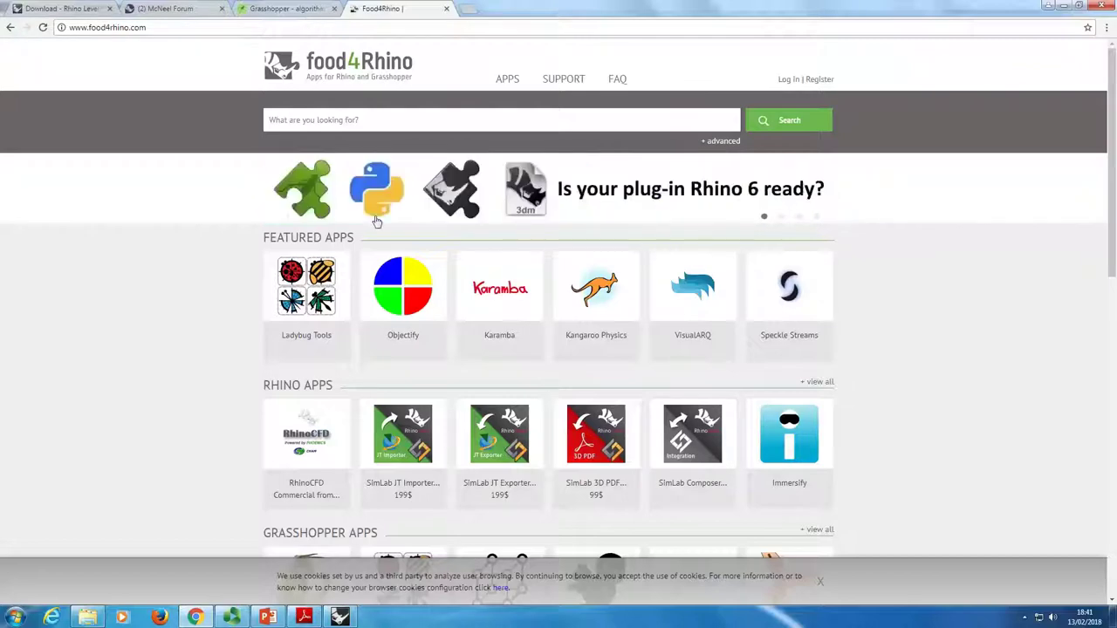
scroll(271, 227, "down", 6)
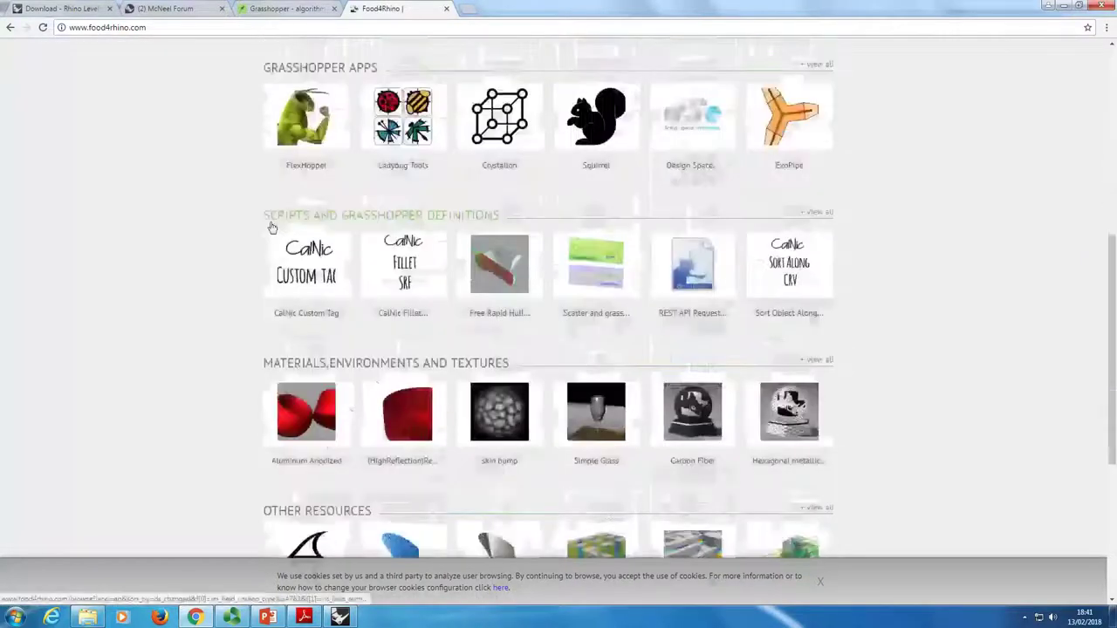
scroll(271, 227, "down", 1)
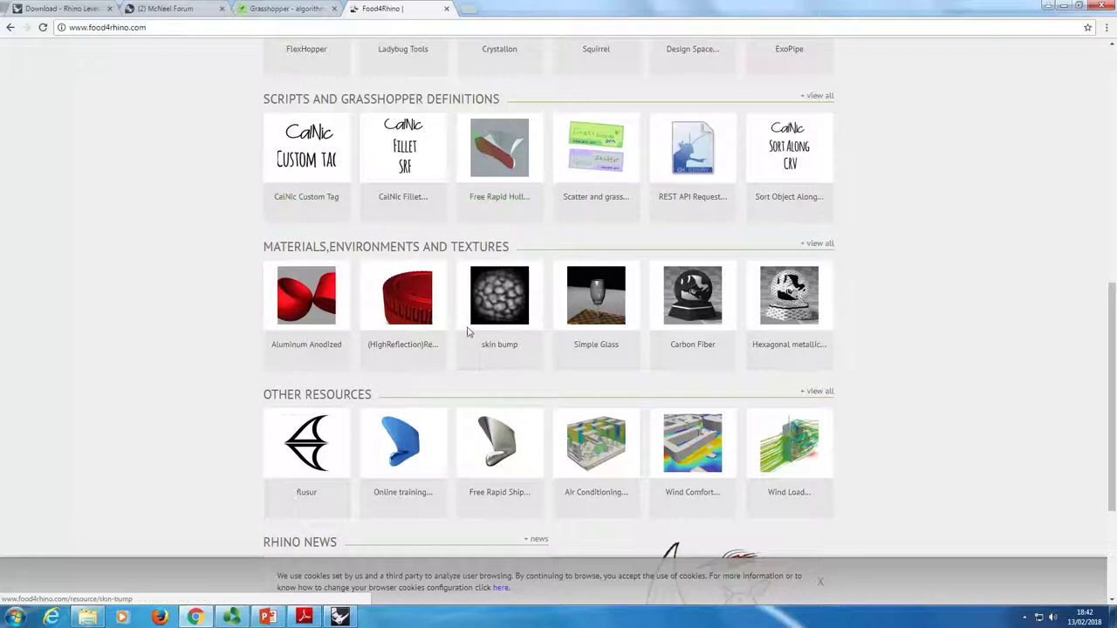
left_click(174, 8)
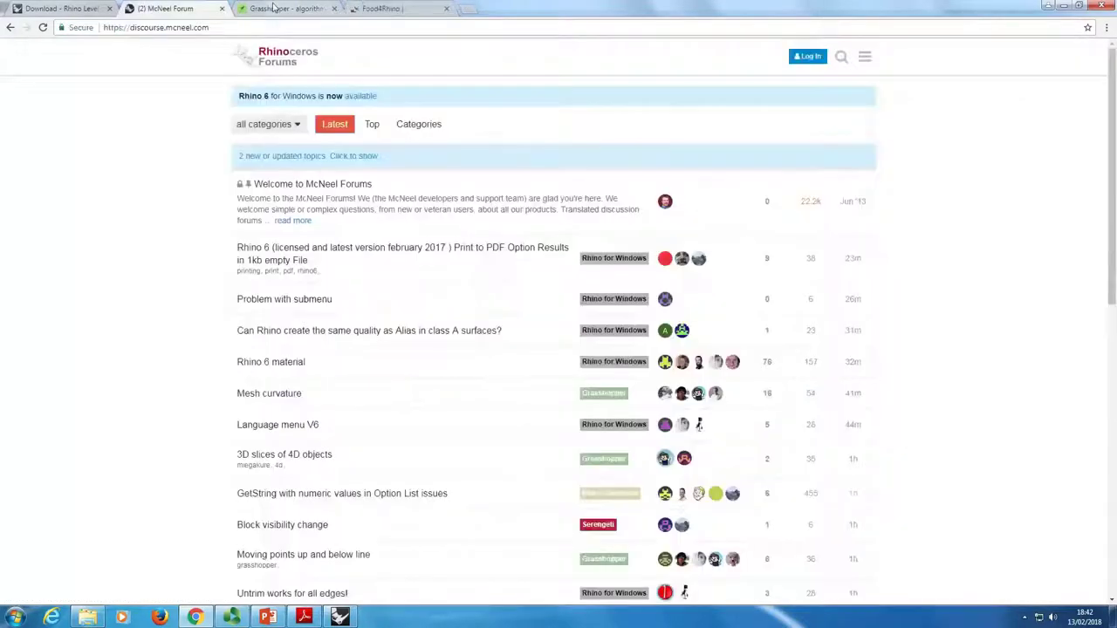
Step: Switch back to Rhinoceros and zoom and pan around the origin in the Perspective viewport
left_click(342, 618)
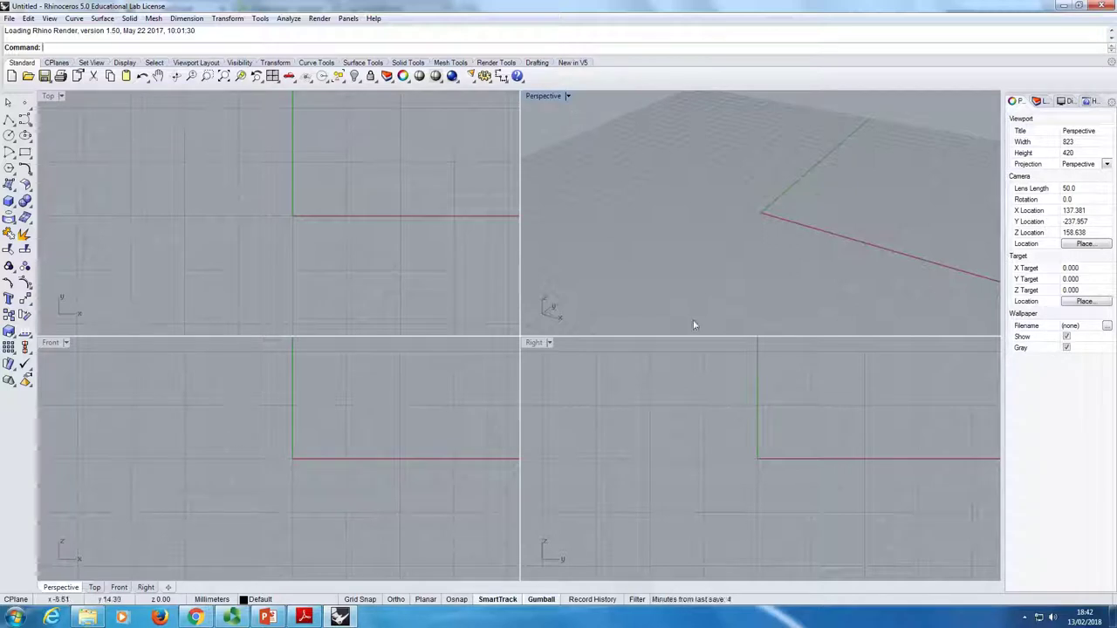
scroll(758, 185, "down", 3)
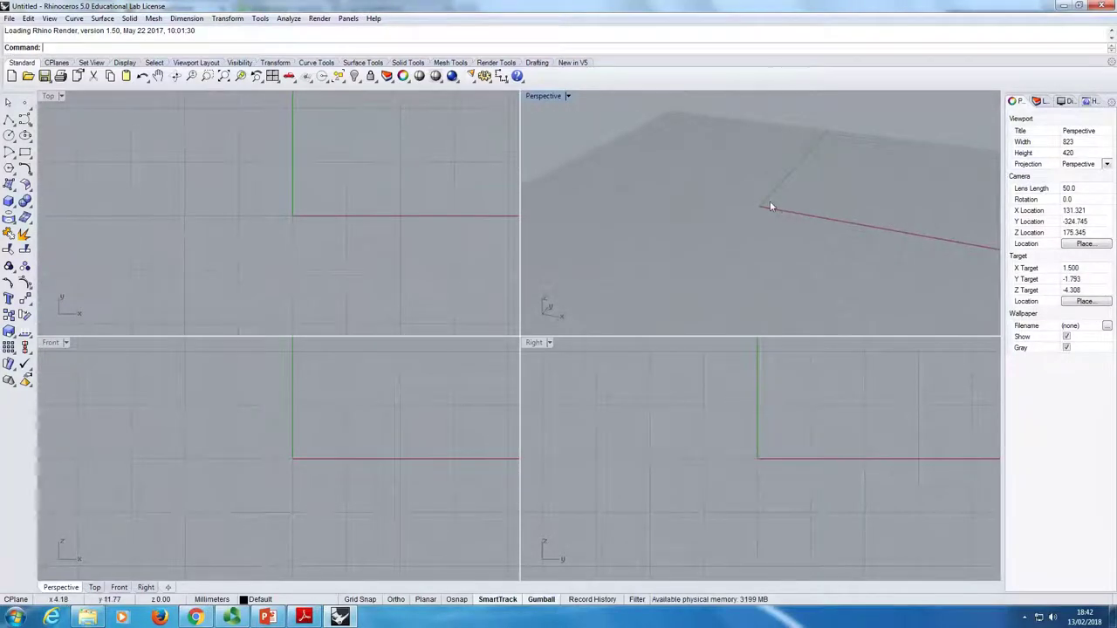
scroll(726, 219, "down", 2)
scroll(765, 204, "up", 2)
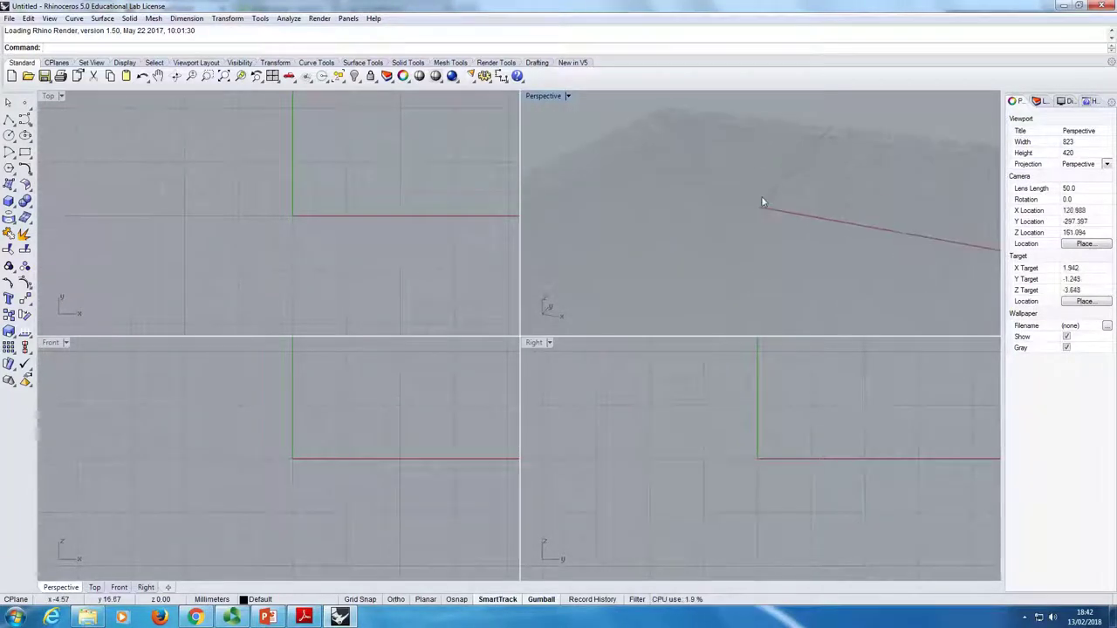
mouse_move(759, 211)
right_mouse_down("shift")
mouse_move(940, 195)
mouse_move(770, 195)
right_mouse_up("shift")
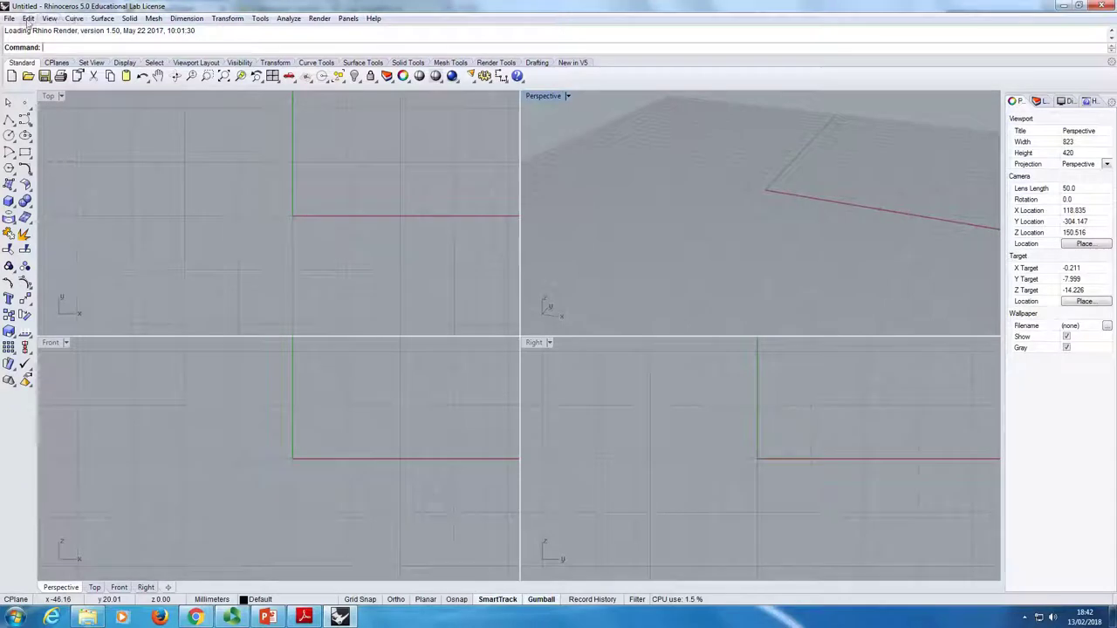
left_click(102, 18)
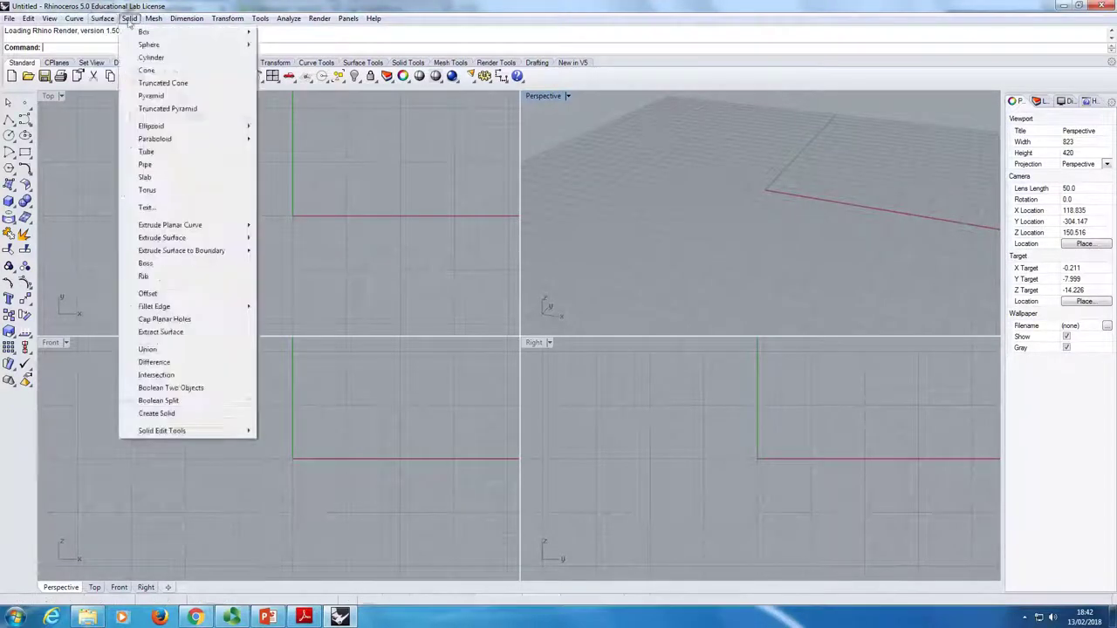
left_click(297, 106)
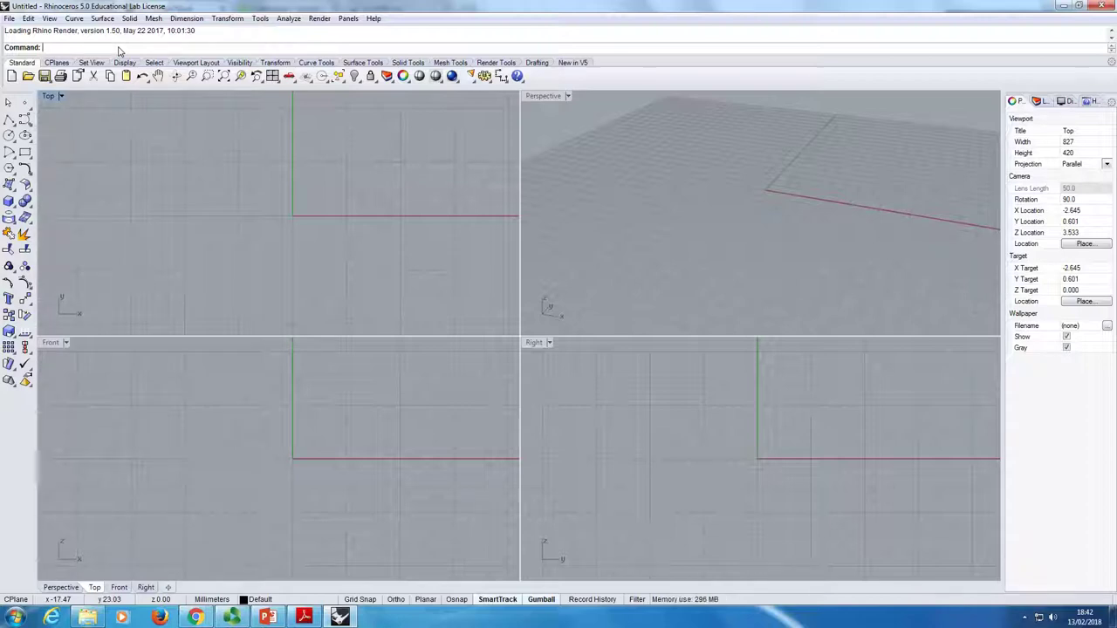
Step: Draw a single diagonal line in the Top viewport with the Line command, rising across the green Y axis
type("Line")
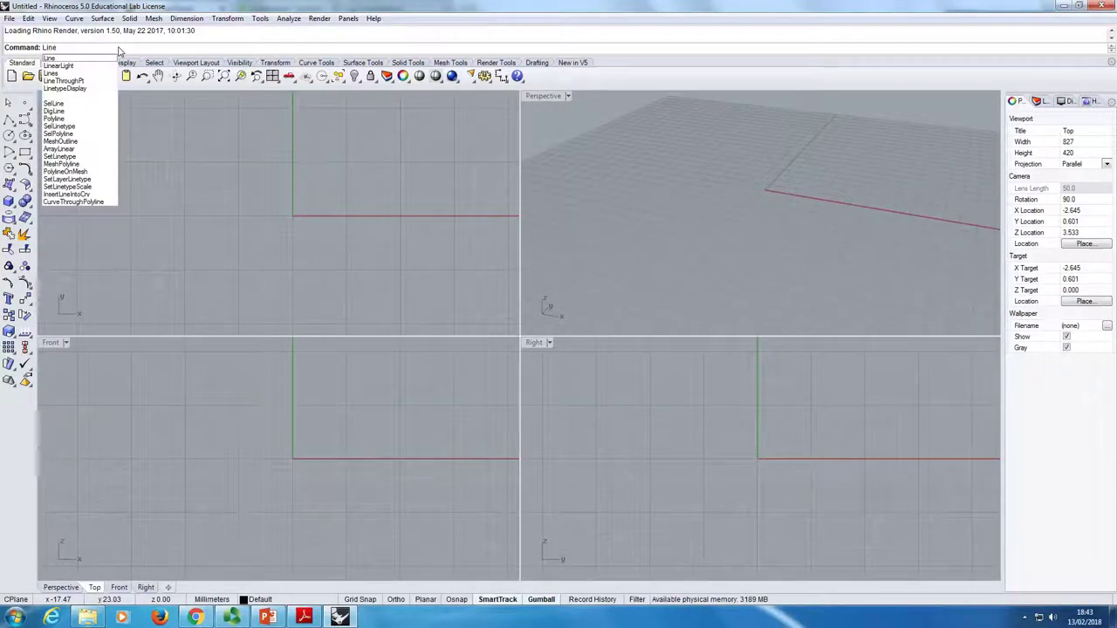
key("Return")
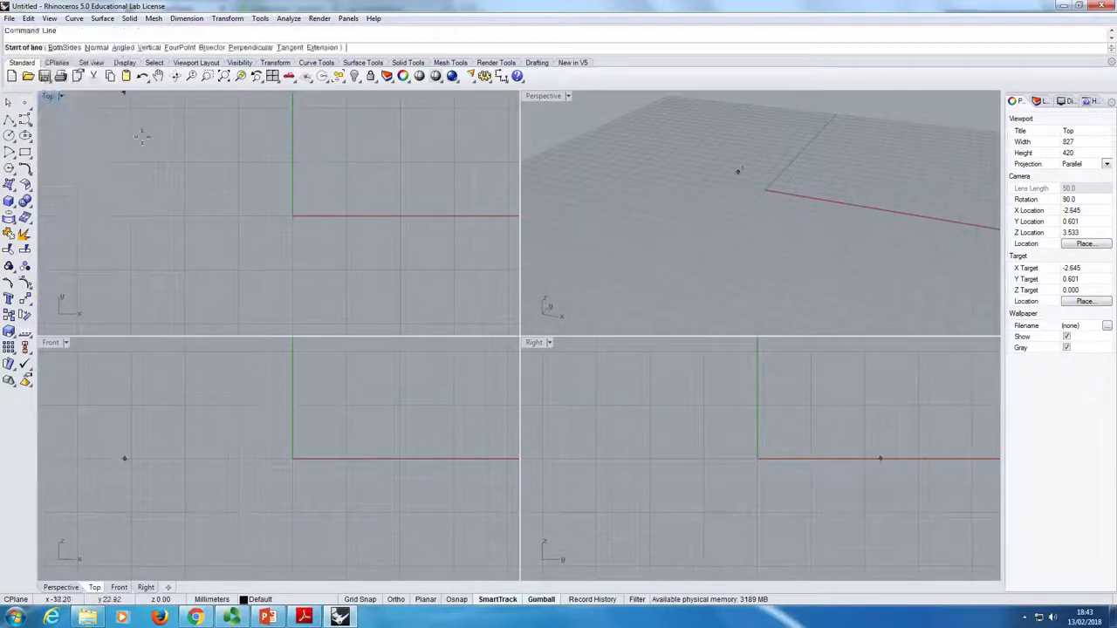
left_click(129, 458)
left_click(332, 137)
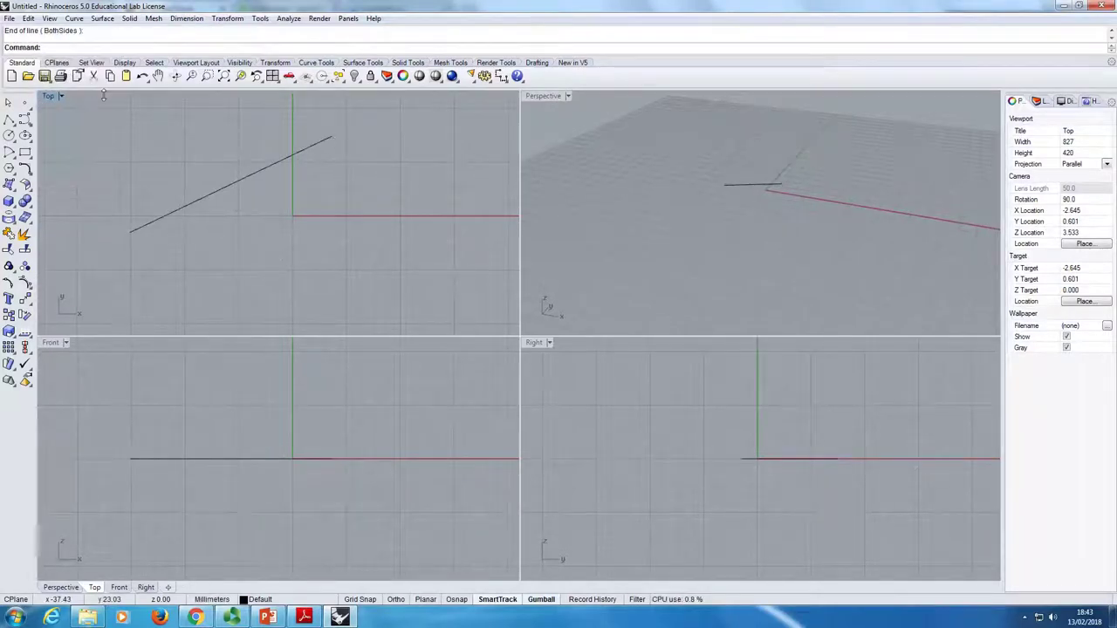
Step: Place four point objects below and beside the diagonal line in the Top viewport with the Points command
type("Points")
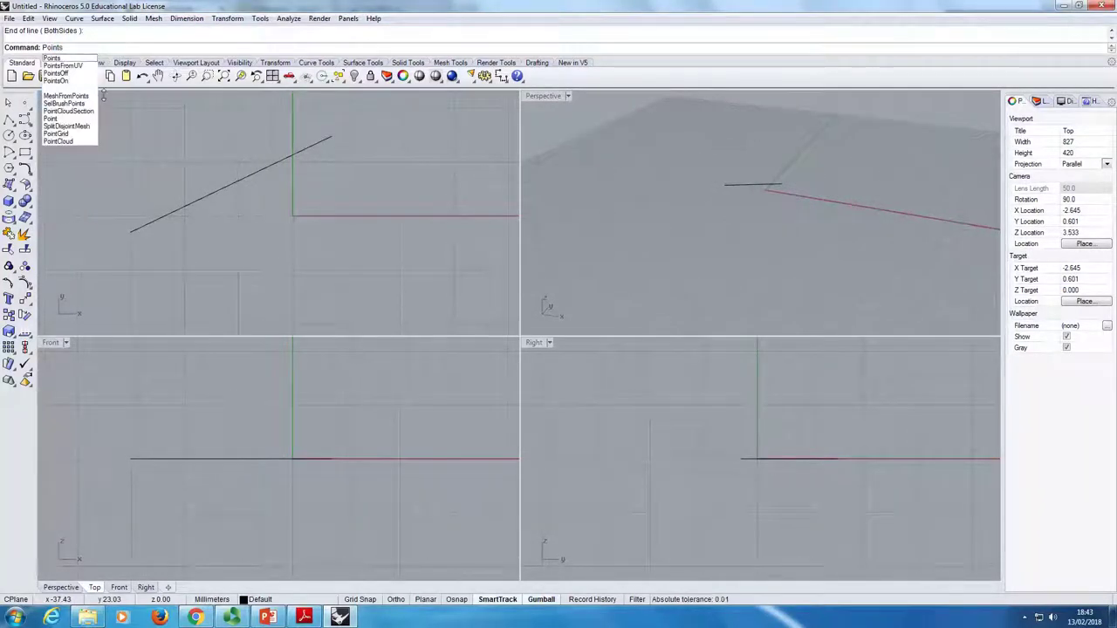
key("Return")
left_click(243, 285)
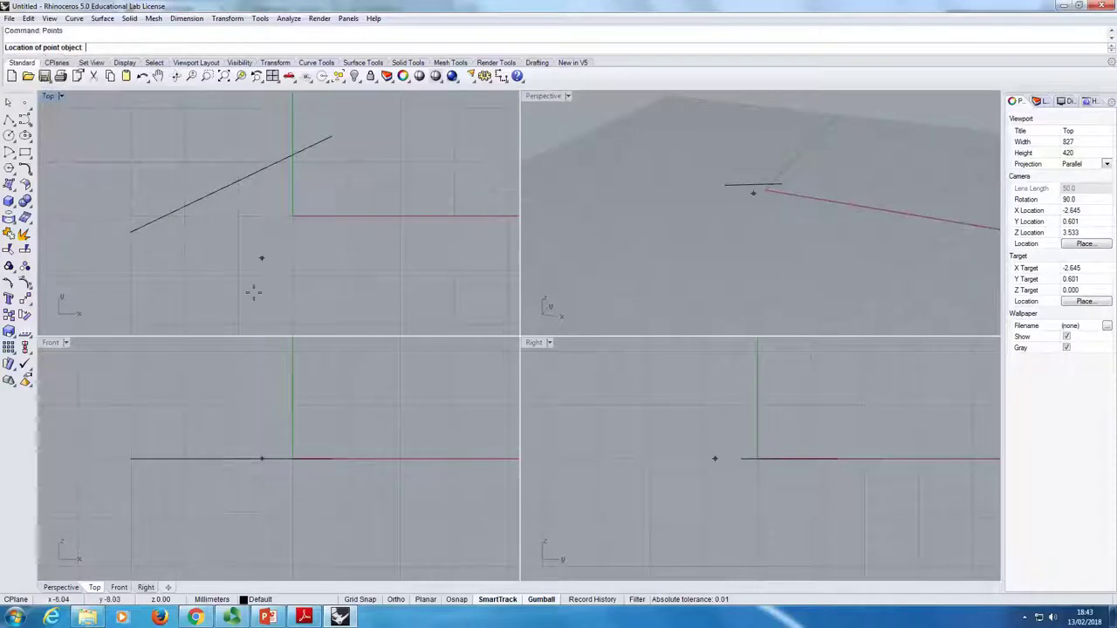
left_click(248, 212)
left_click(379, 206)
left_click(420, 155)
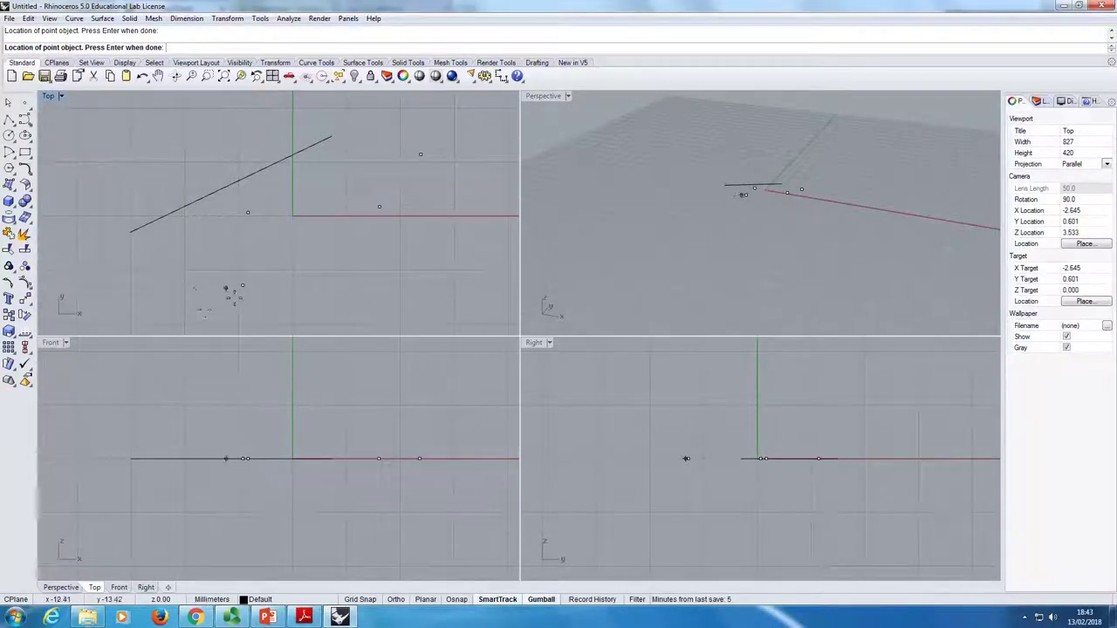
key("Return")
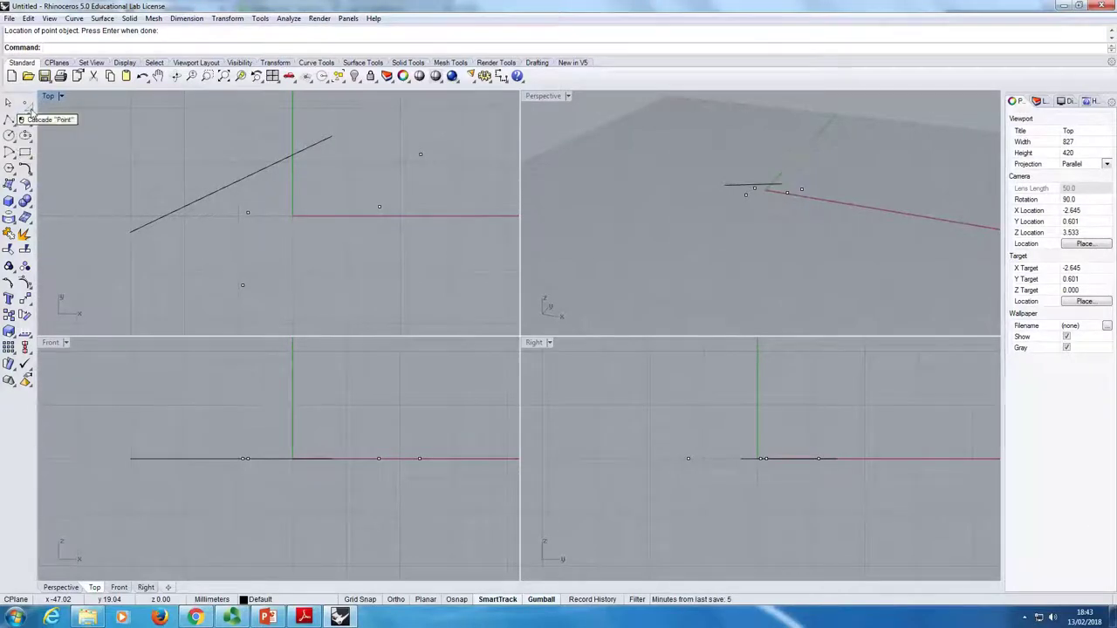
Step: Add five more point objects scattered around the origin in the Top viewport with the Multiple Points tool
left_click(29, 109)
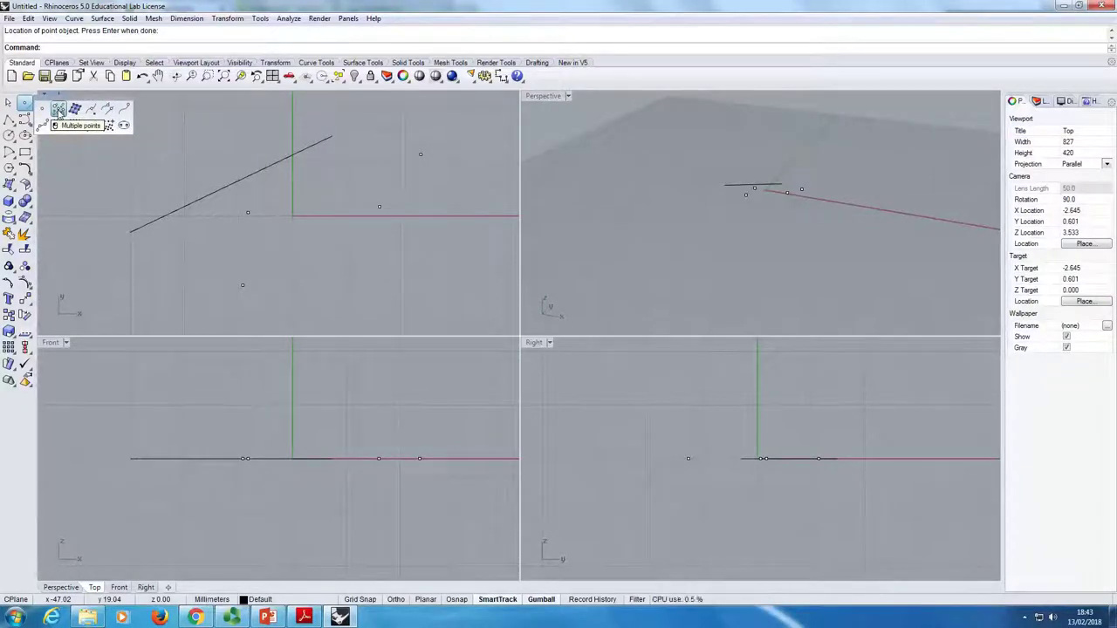
left_click(57, 109)
left_click(318, 269)
left_click(295, 203)
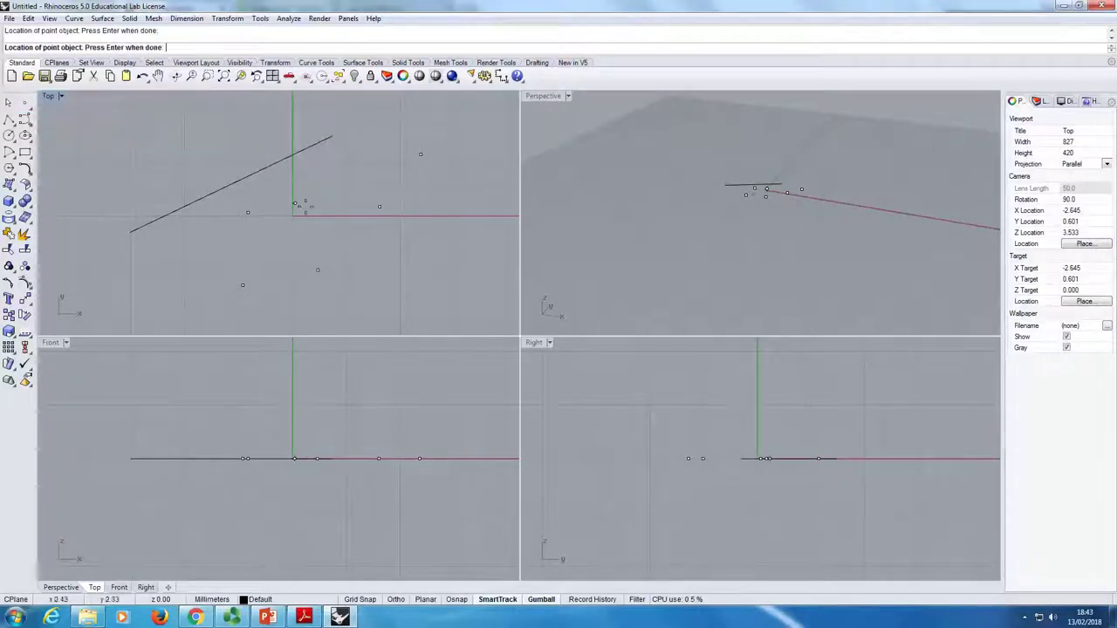
left_click(451, 248)
left_click(227, 254)
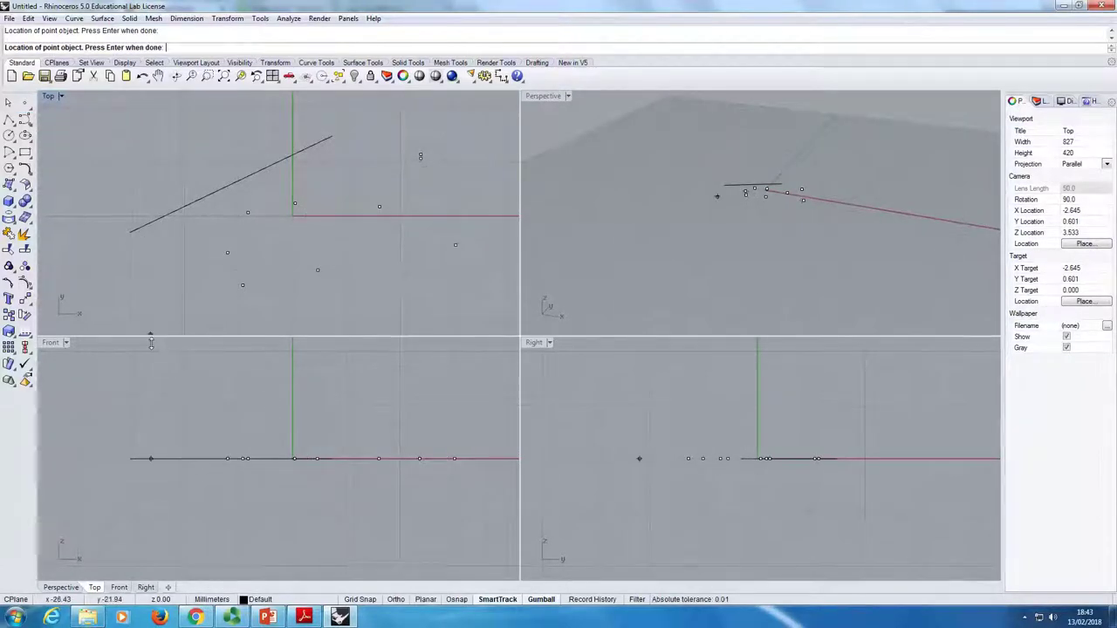
key("Return")
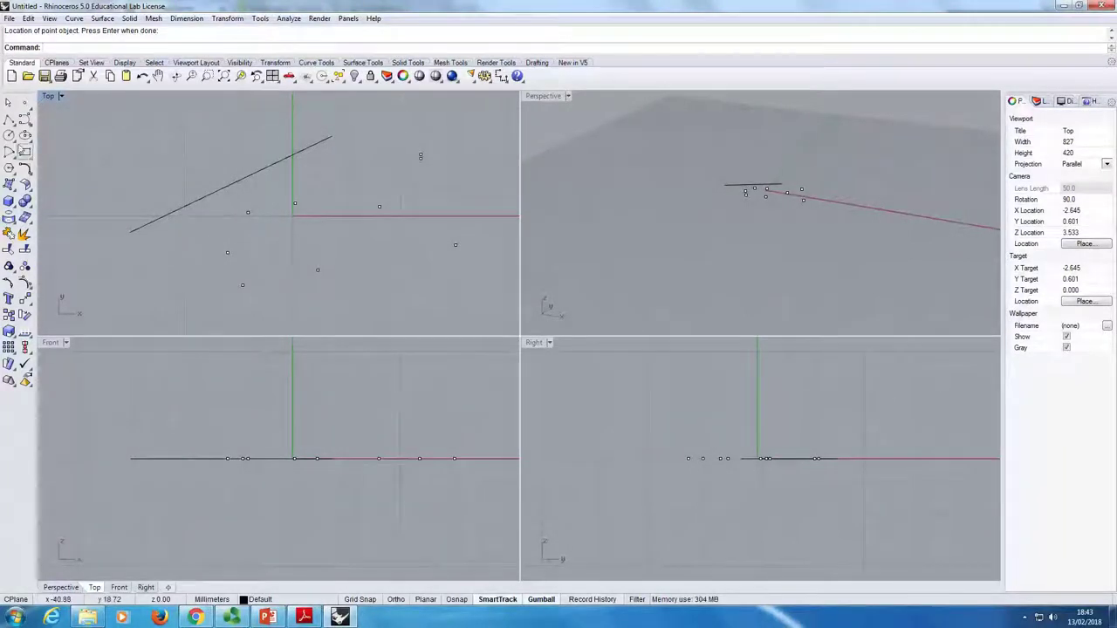
Step: Draw an open three-segment zigzag polyline above the diagonal line in the Top viewport, undoing and re-placing its second vertex
left_click(8, 120)
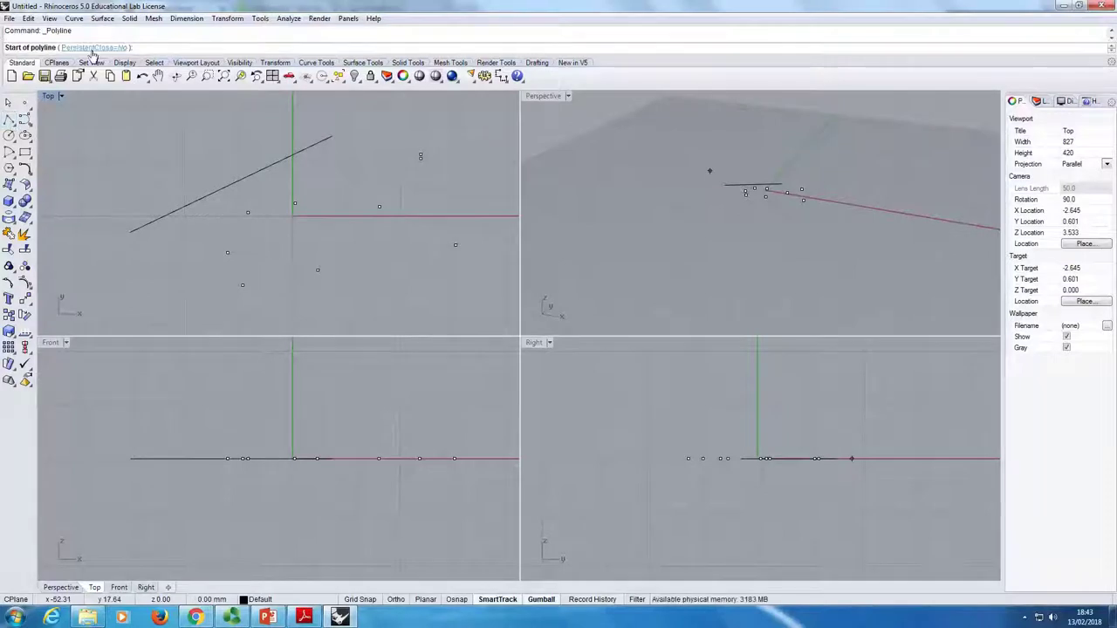
left_click(77, 260)
left_click(129, 138)
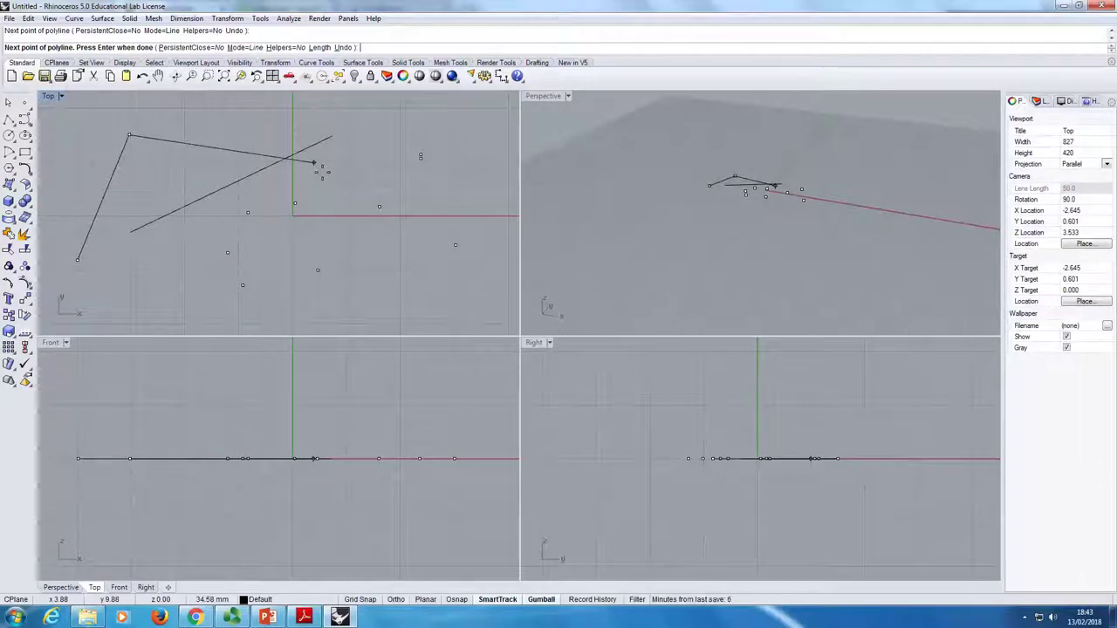
left_click(347, 47)
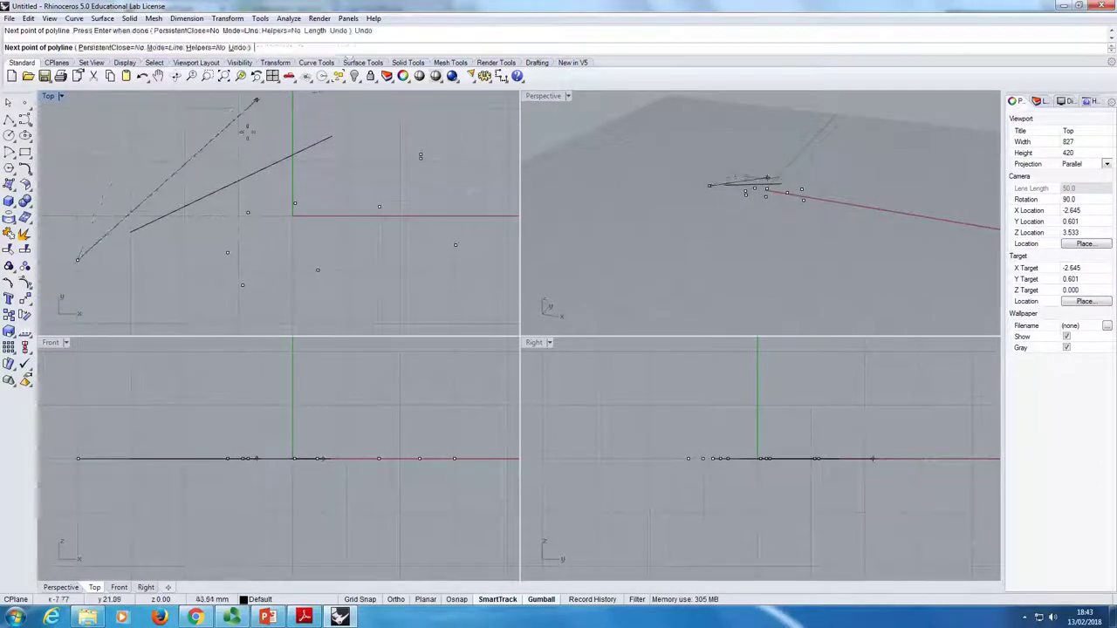
left_click(129, 128)
left_click(268, 150)
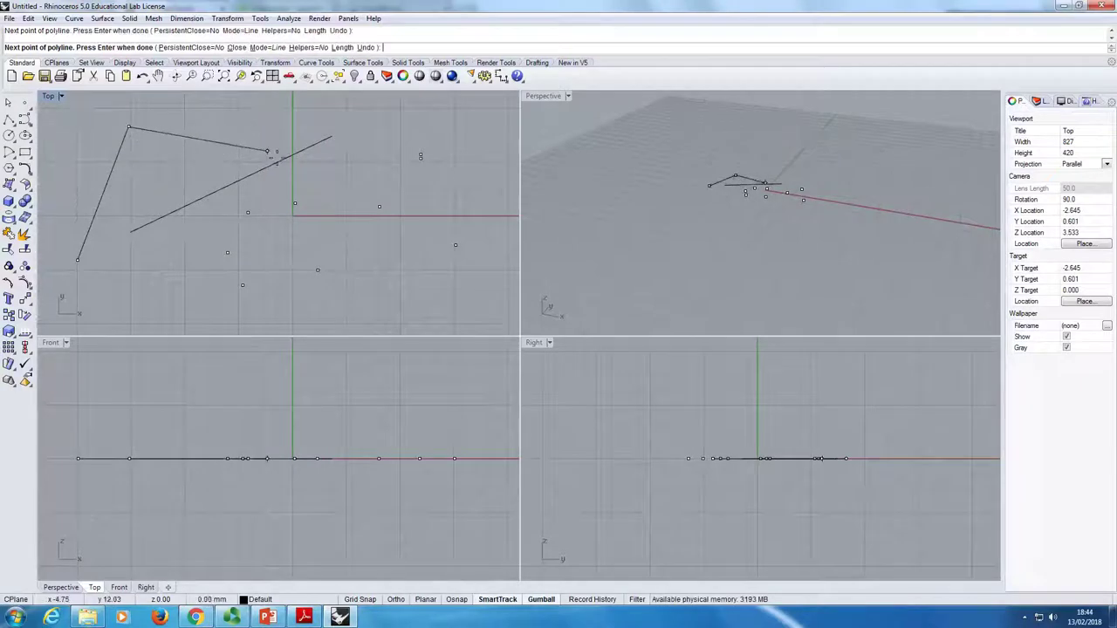
left_click(356, 101)
key("Return")
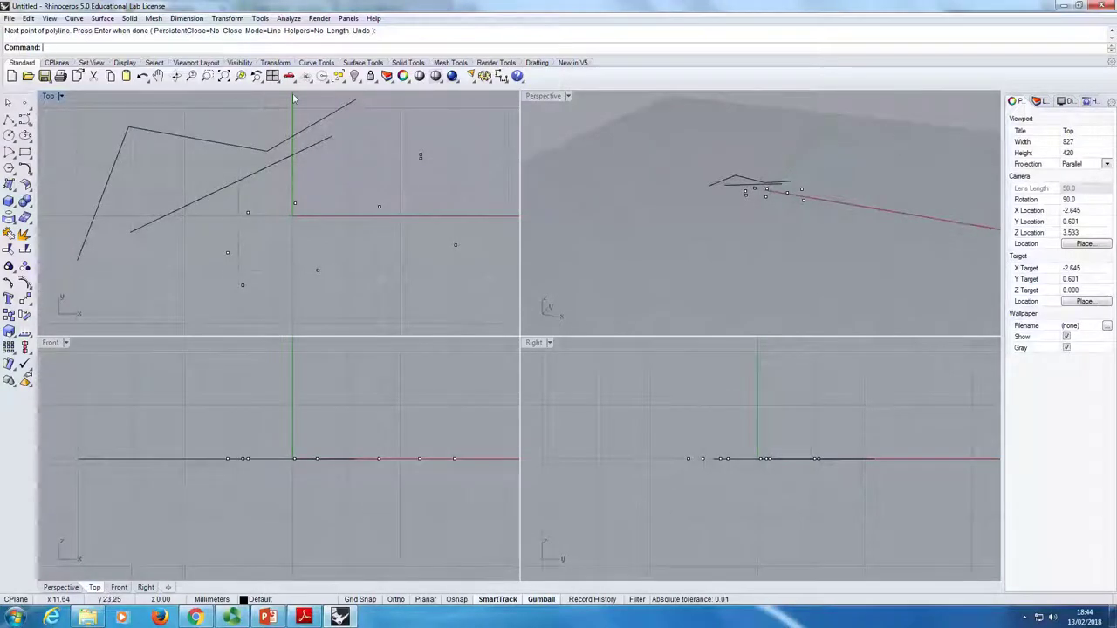
Step: Open the Start model from the Models folder of Level 1 Training (en-us) on Removable Disk (E:), discarding the untitled drawing's changes
left_click(13, 19)
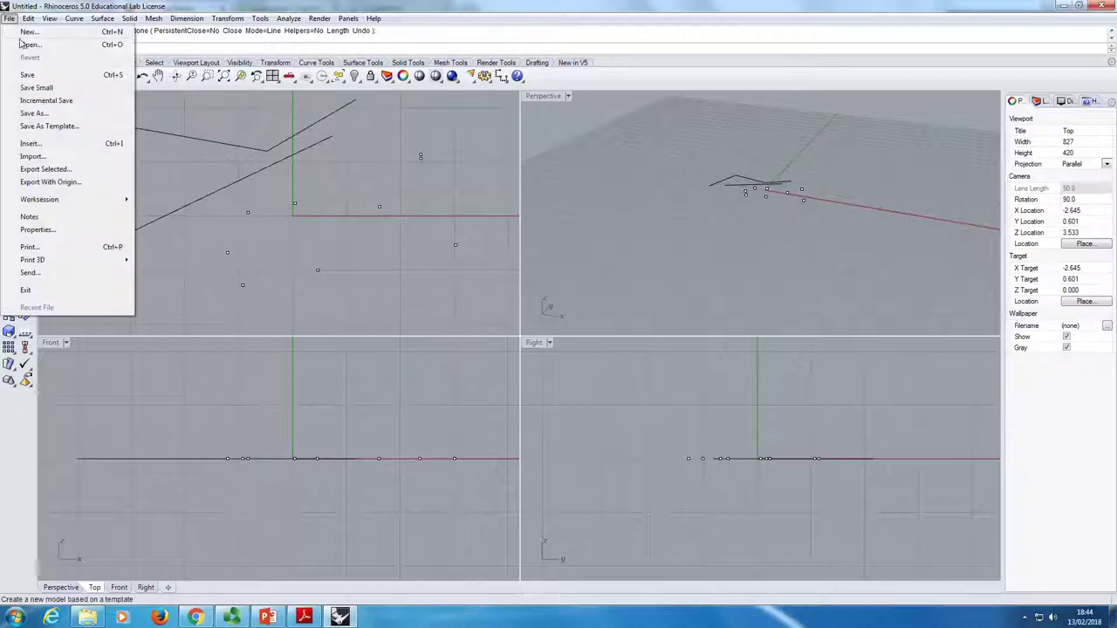
left_click(19, 47)
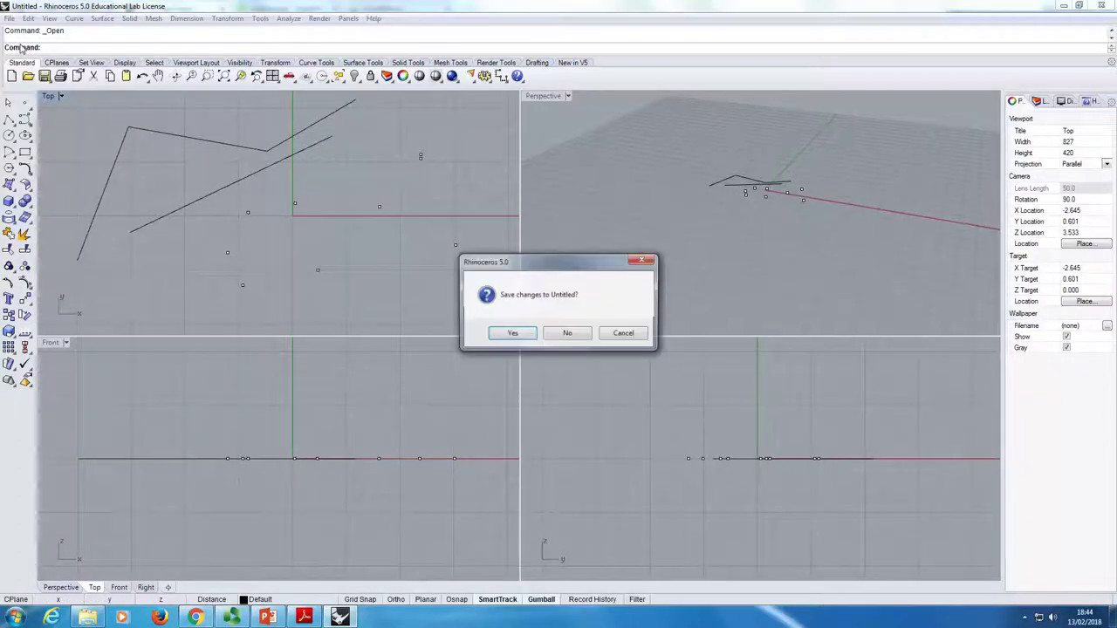
left_click(575, 337)
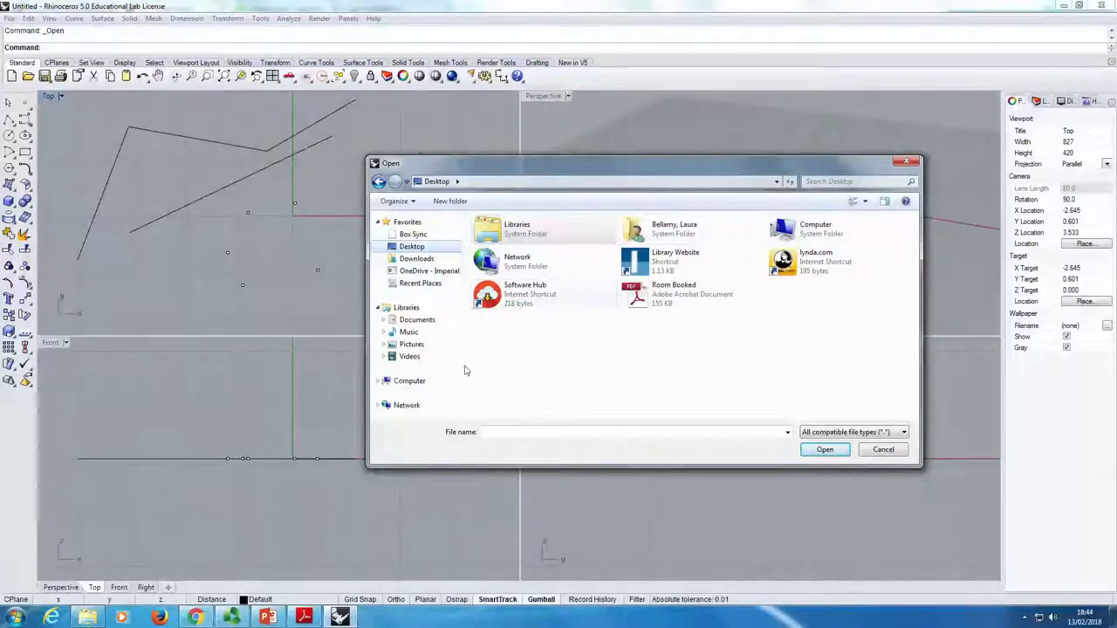
left_click(418, 381)
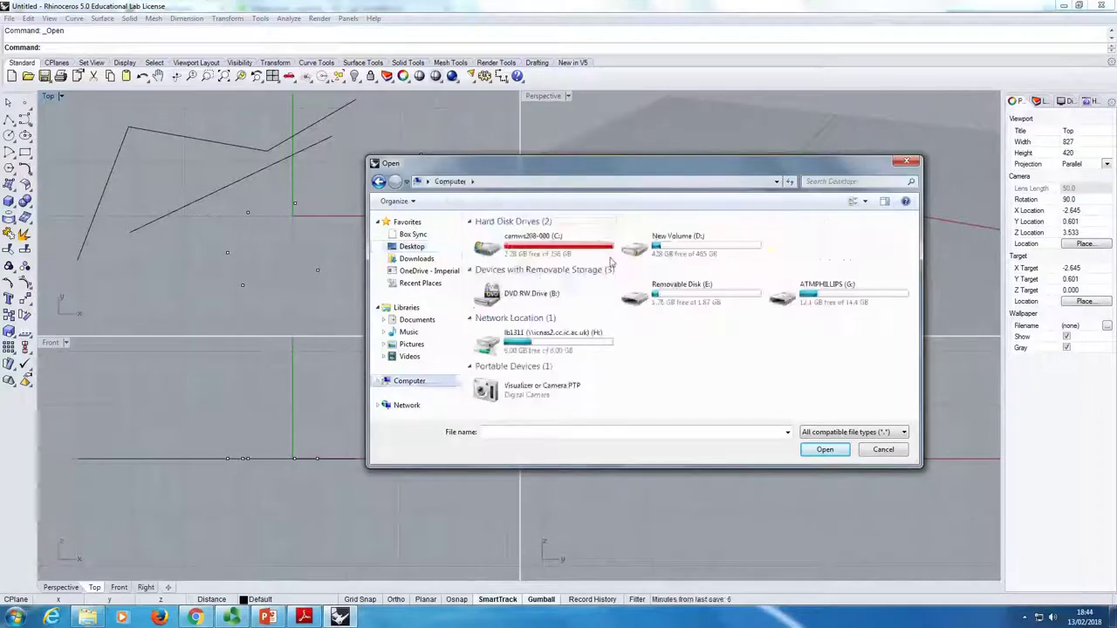
double_click(681, 288)
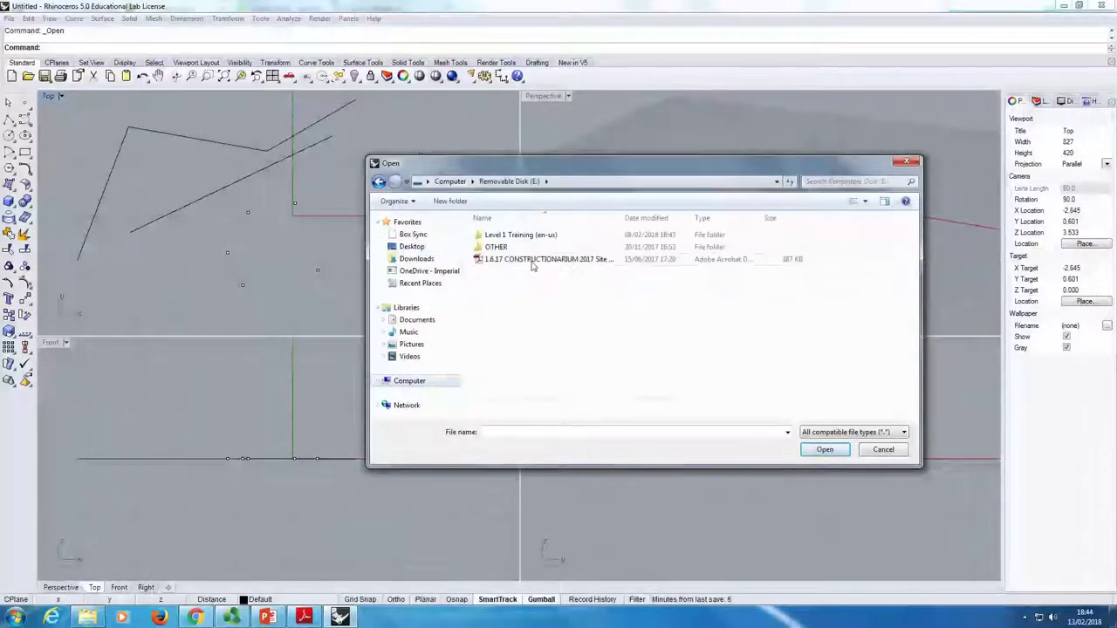
double_click(516, 238)
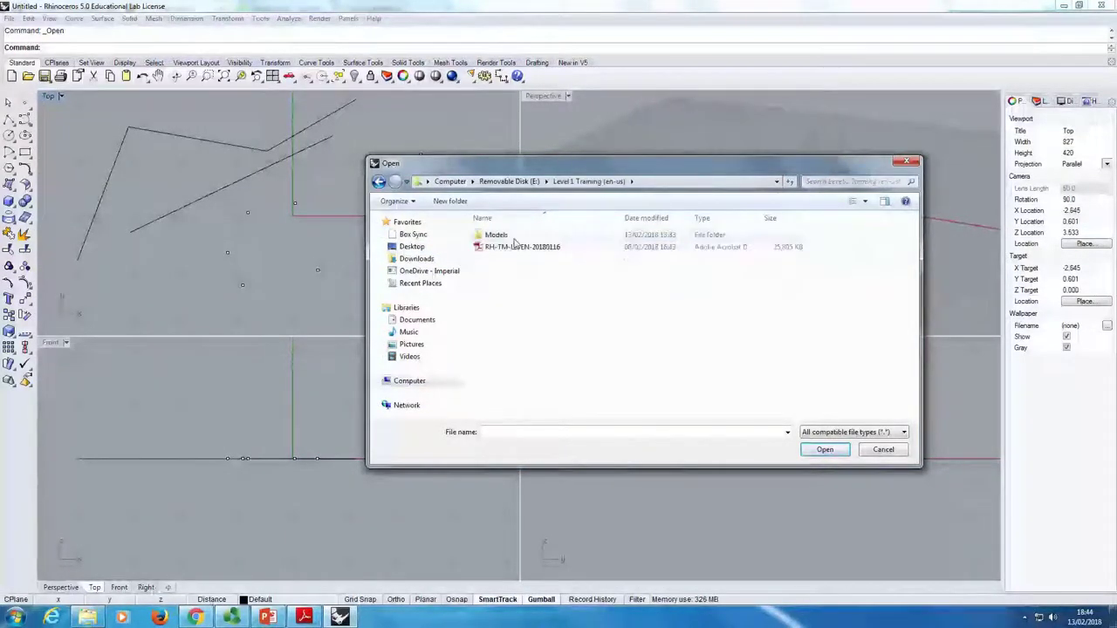
double_click(497, 235)
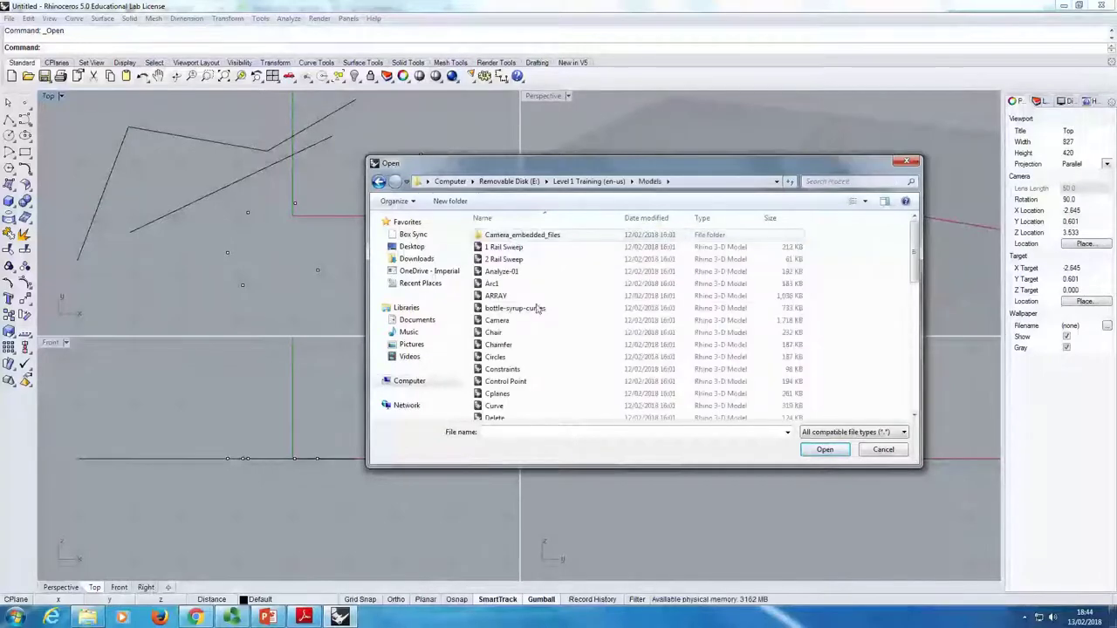
scroll(539, 314, "down", 8)
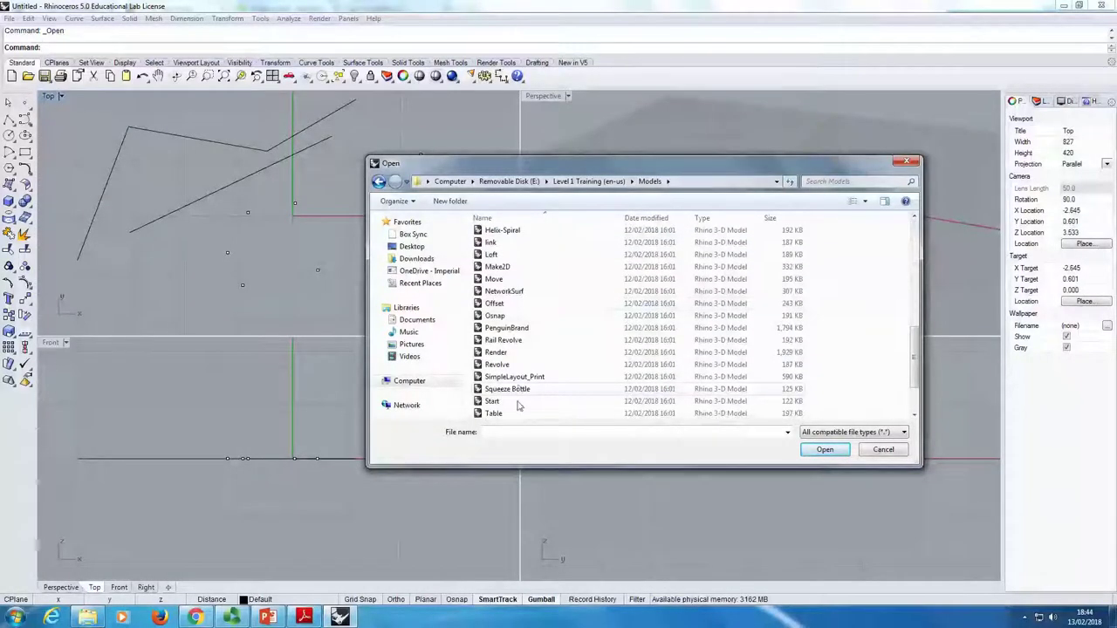
double_click(517, 401)
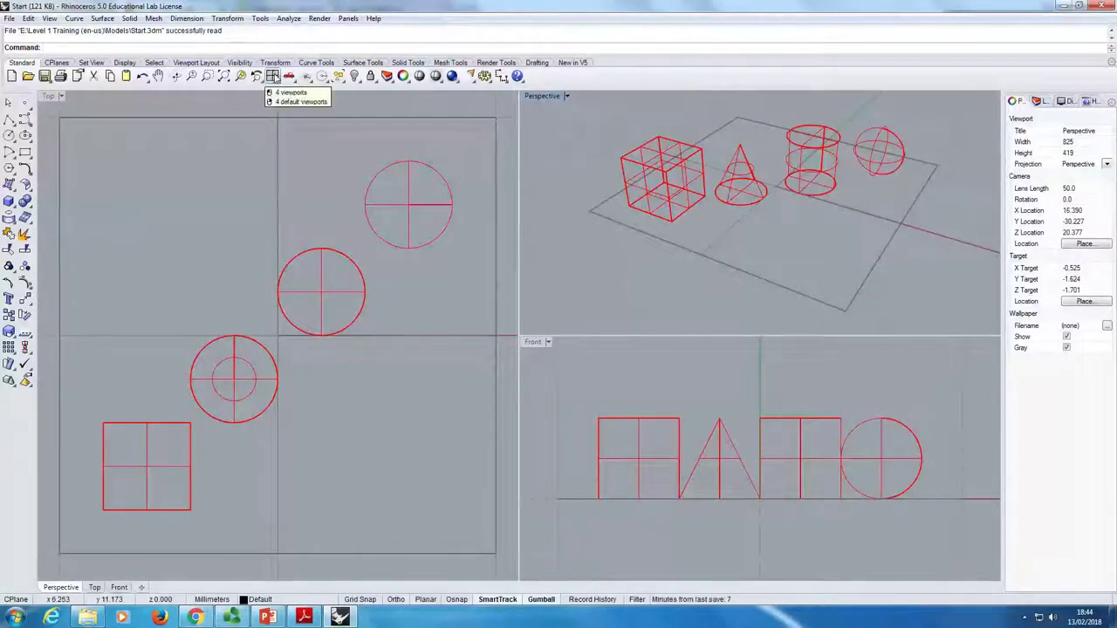
Step: Switch to the default four-viewport layout and zoom every viewport to the extents of the objects
left_click(273, 77)
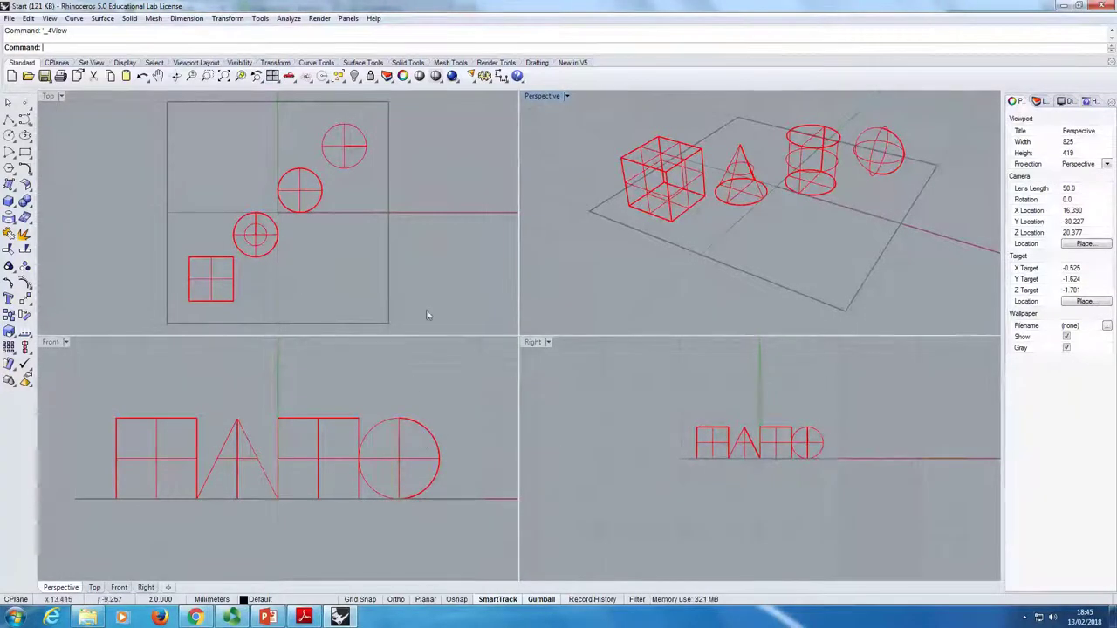
left_click(278, 82)
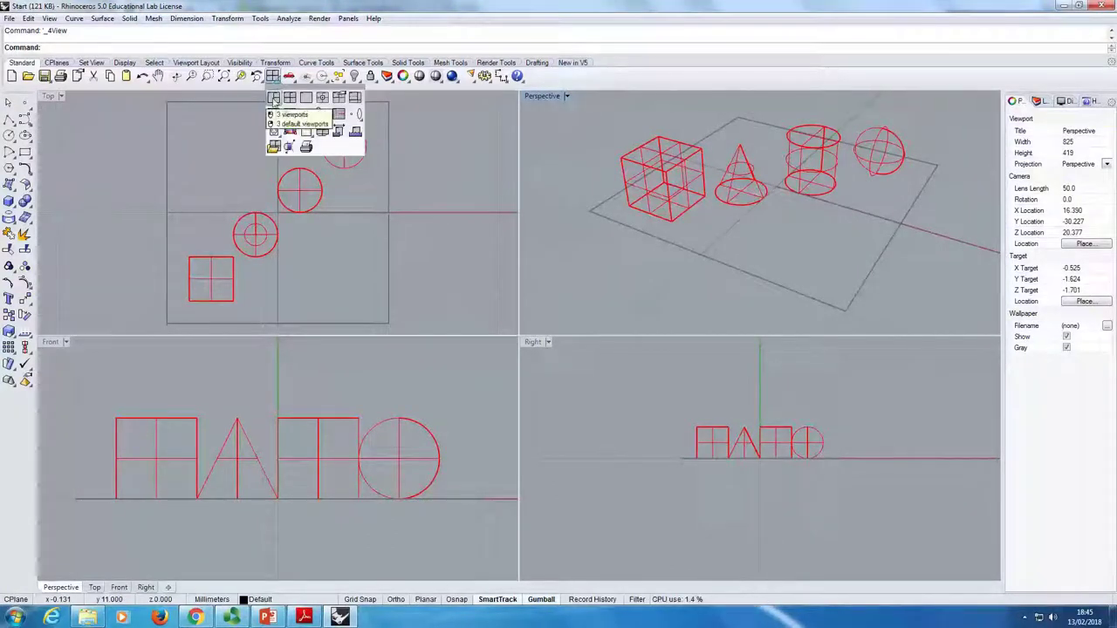
left_click(272, 77)
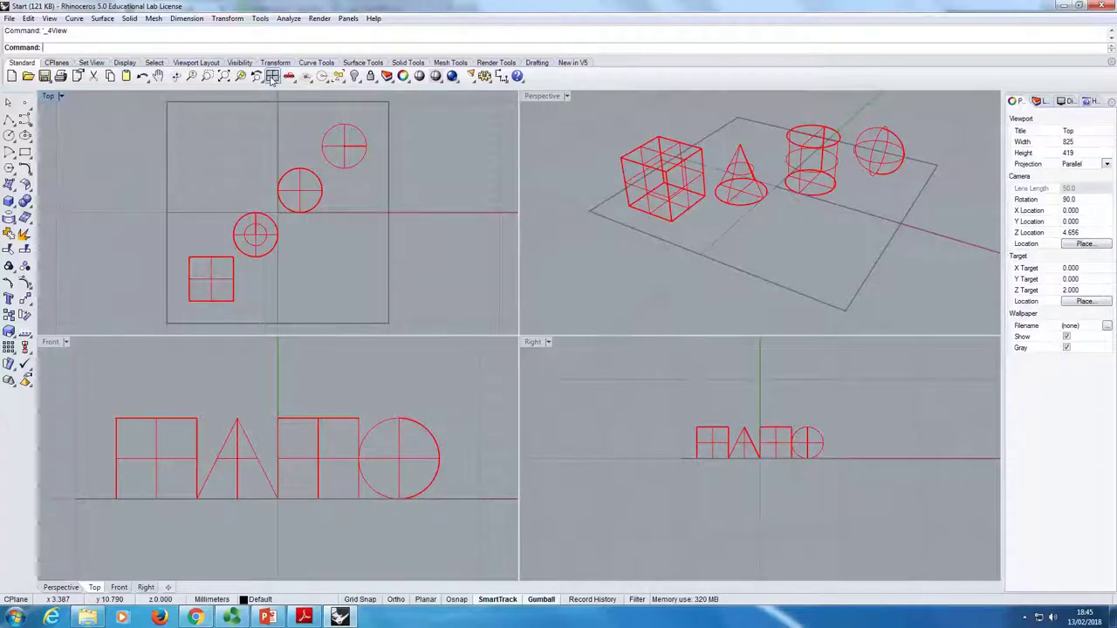
left_click(272, 77)
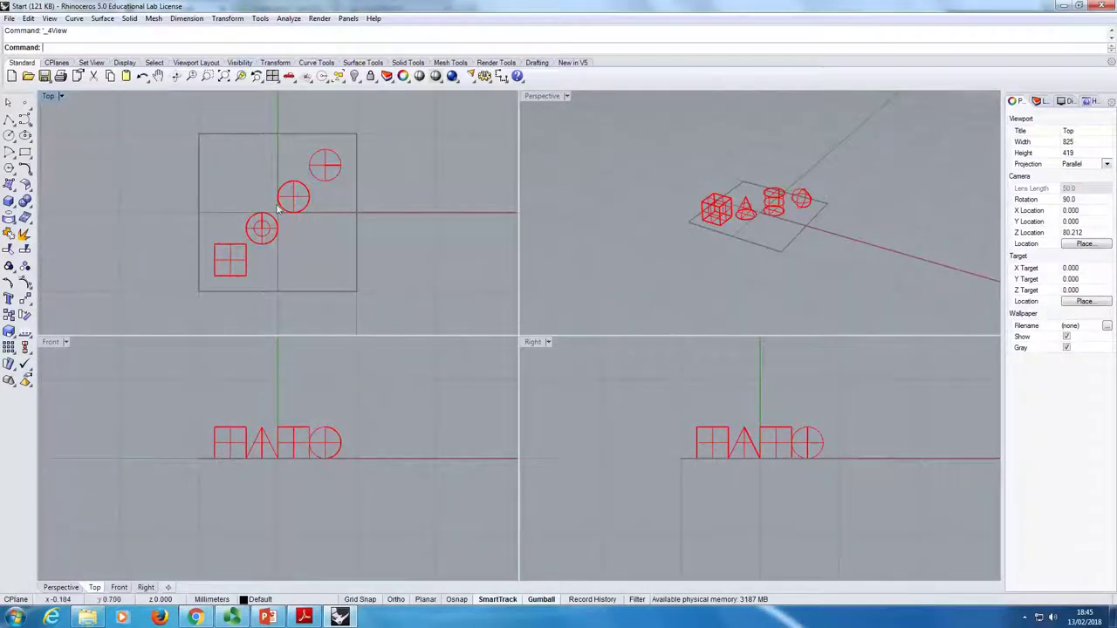
left_click(272, 77)
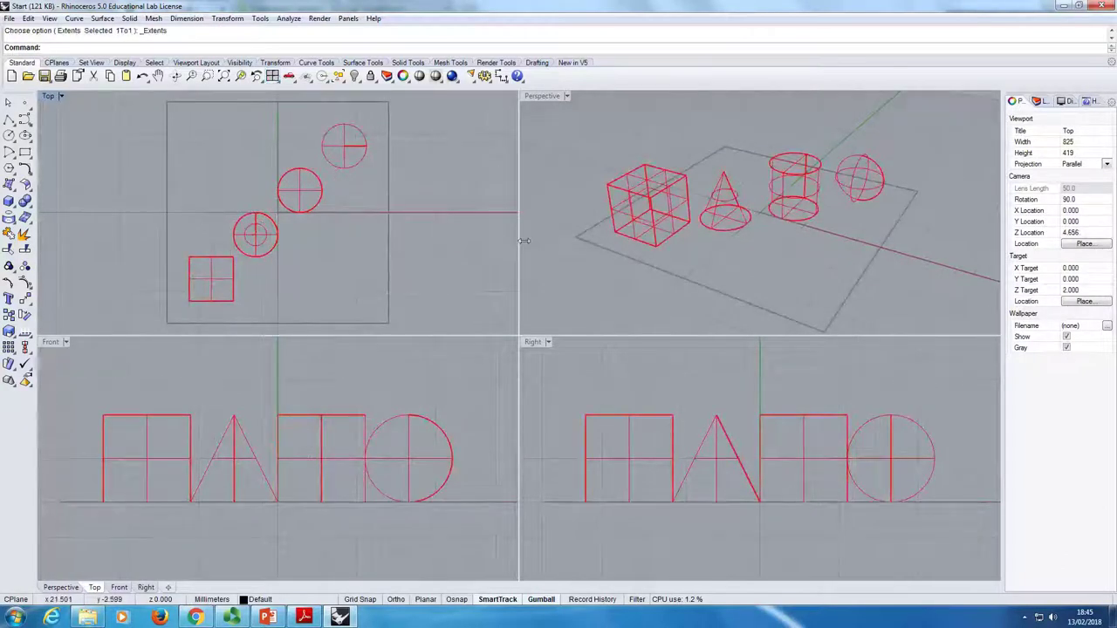
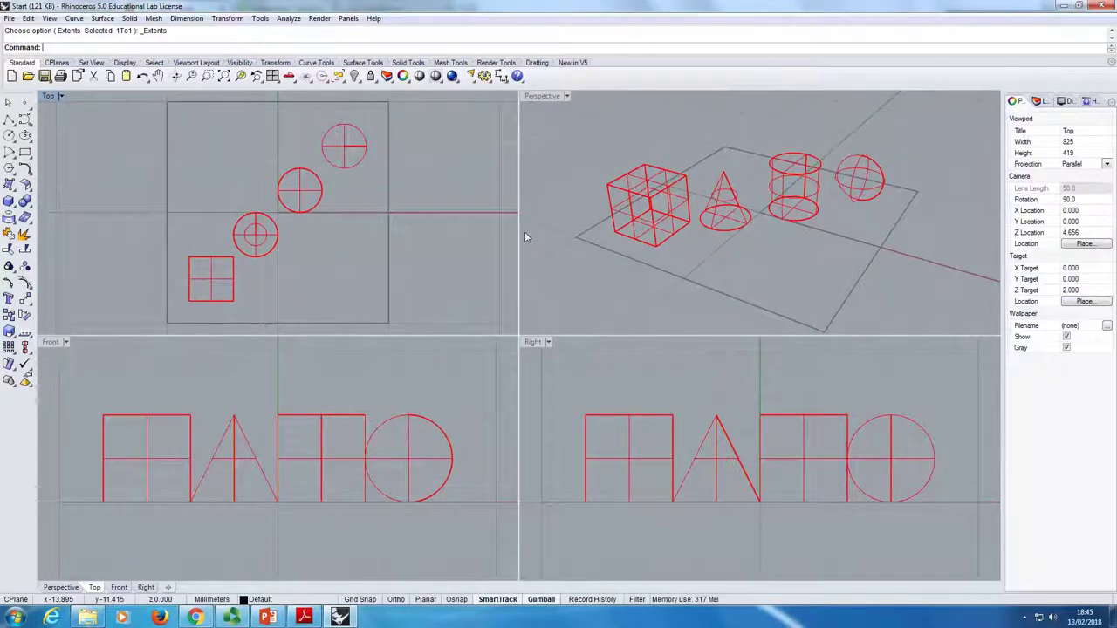
Step: Maximize the Perspective viewport, display the solids in Rendered mode from a lower orbit angle, and set the display mode to Shaded
double_click(552, 98)
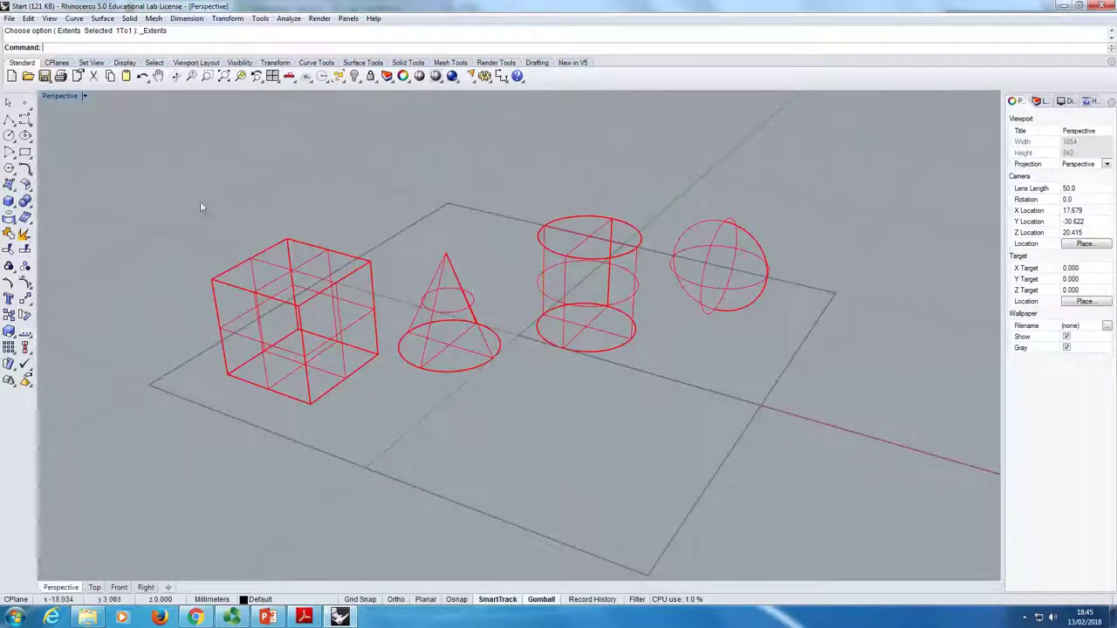
left_click(85, 97)
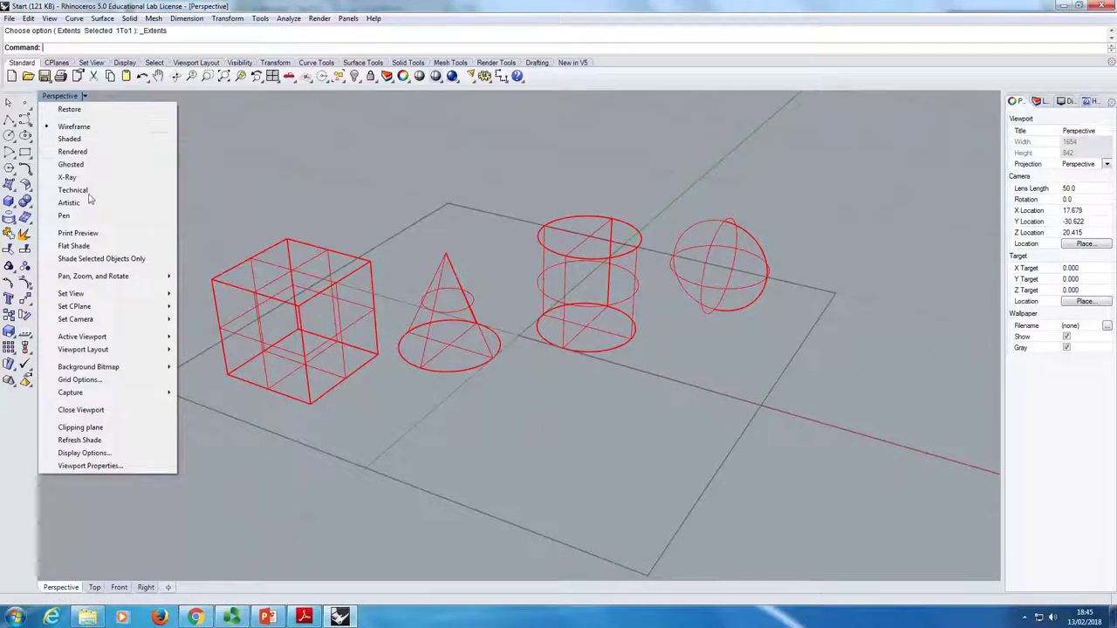
left_click(96, 151)
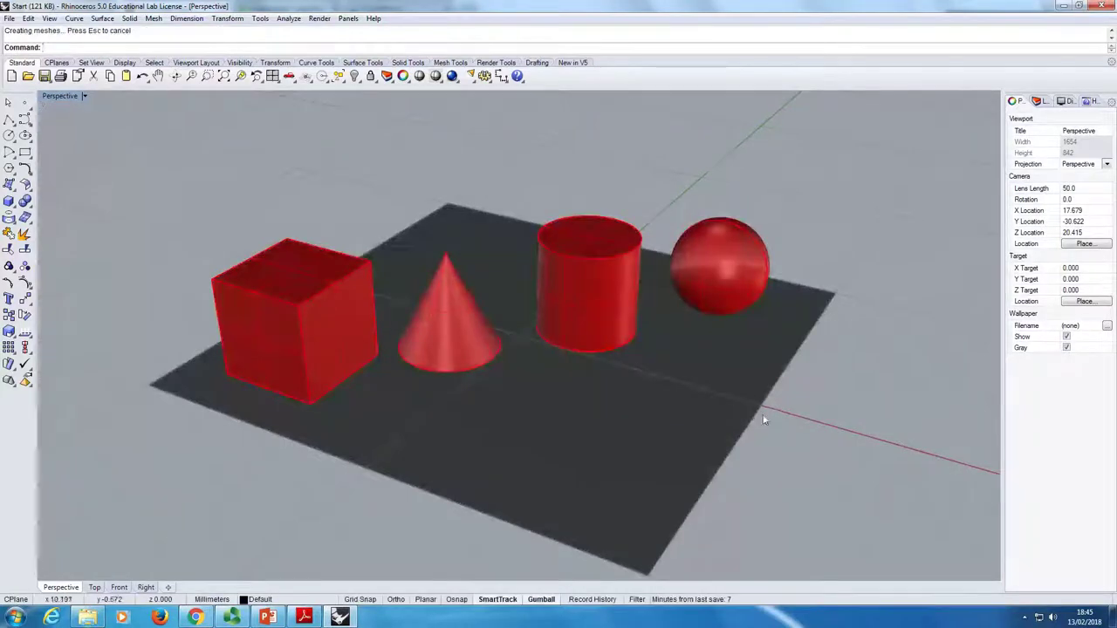
right_click_drag(762, 413, 788, 376)
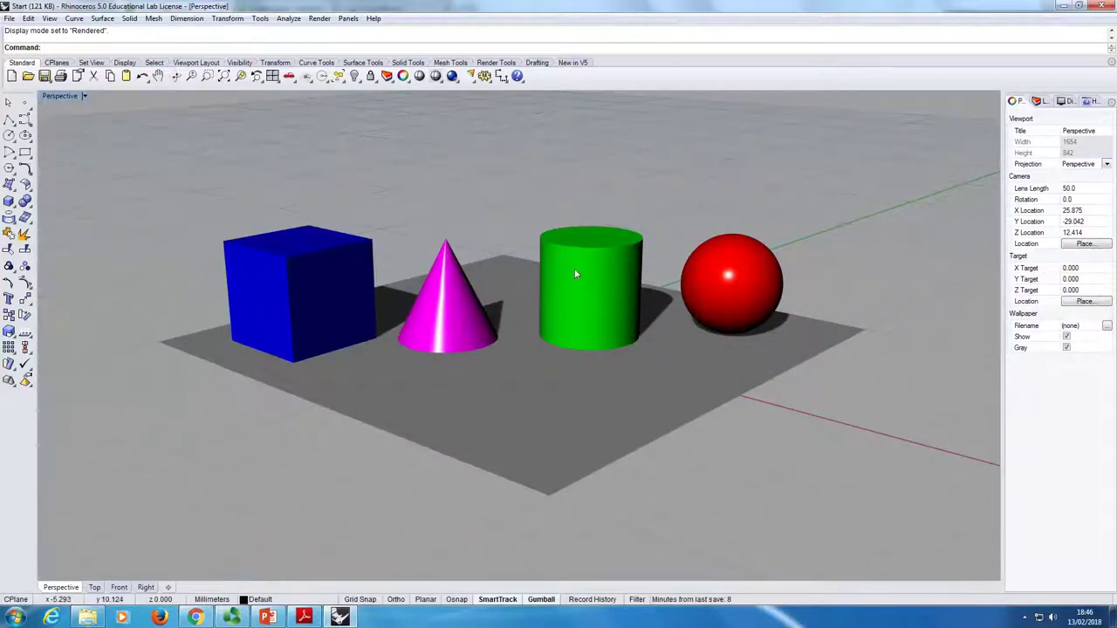
key("ctrl+alt+s")
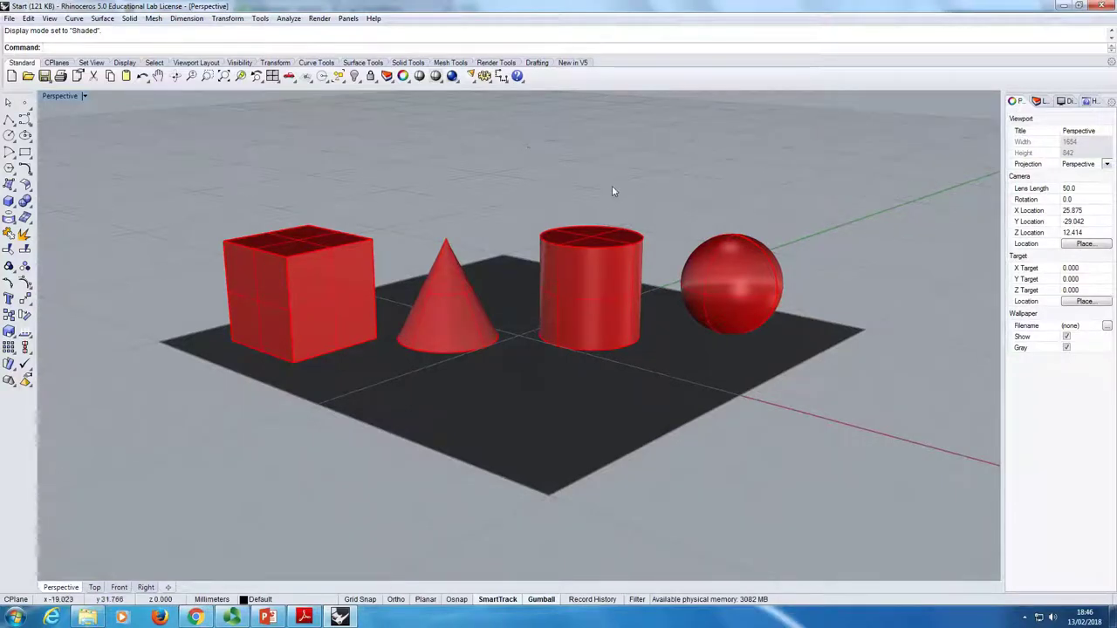
Step: Look through the Top, Front and Right views, and zoom and pan the Top view far away from the objects
left_click(95, 587)
left_click(118, 587)
left_click(146, 588)
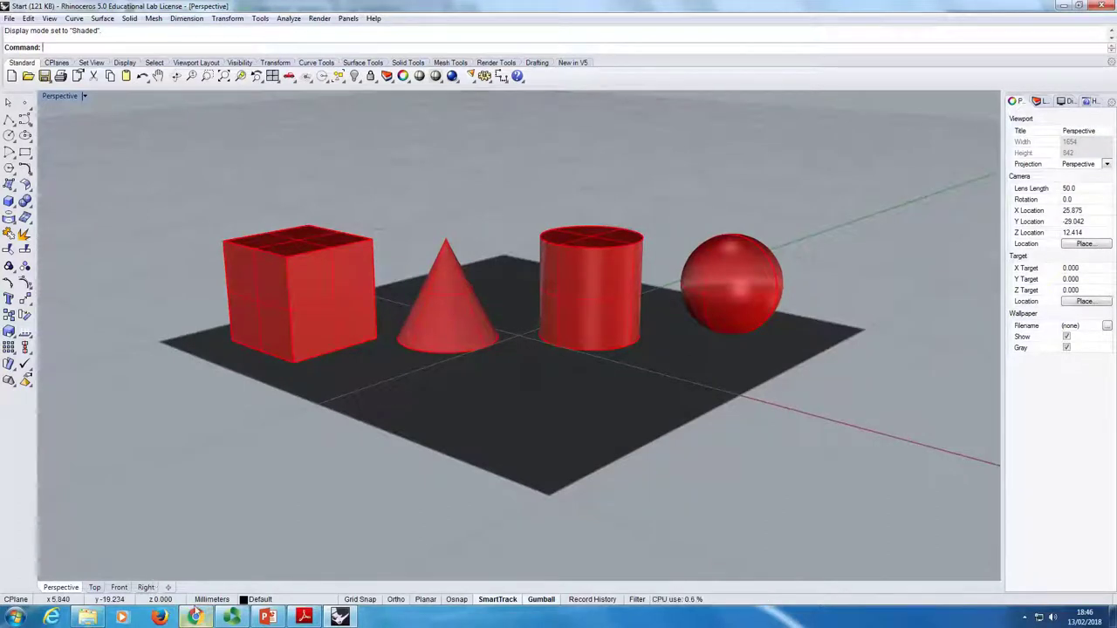
scroll(131, 502, "down", 10)
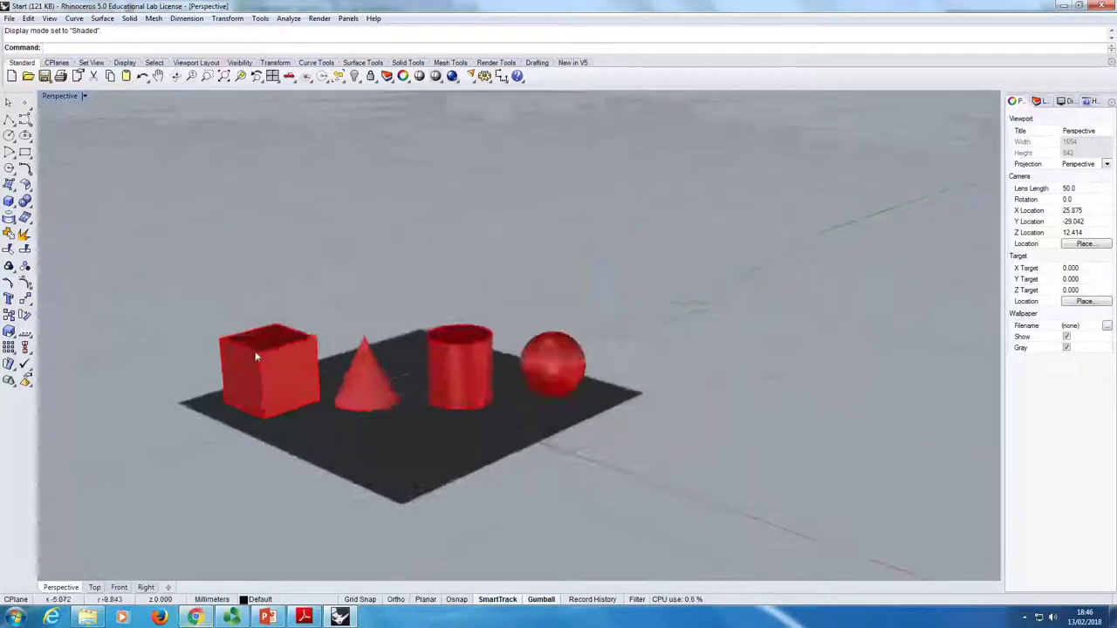
left_click(94, 588)
scroll(231, 390, "down", 3)
scroll(231, 390, "down", 6)
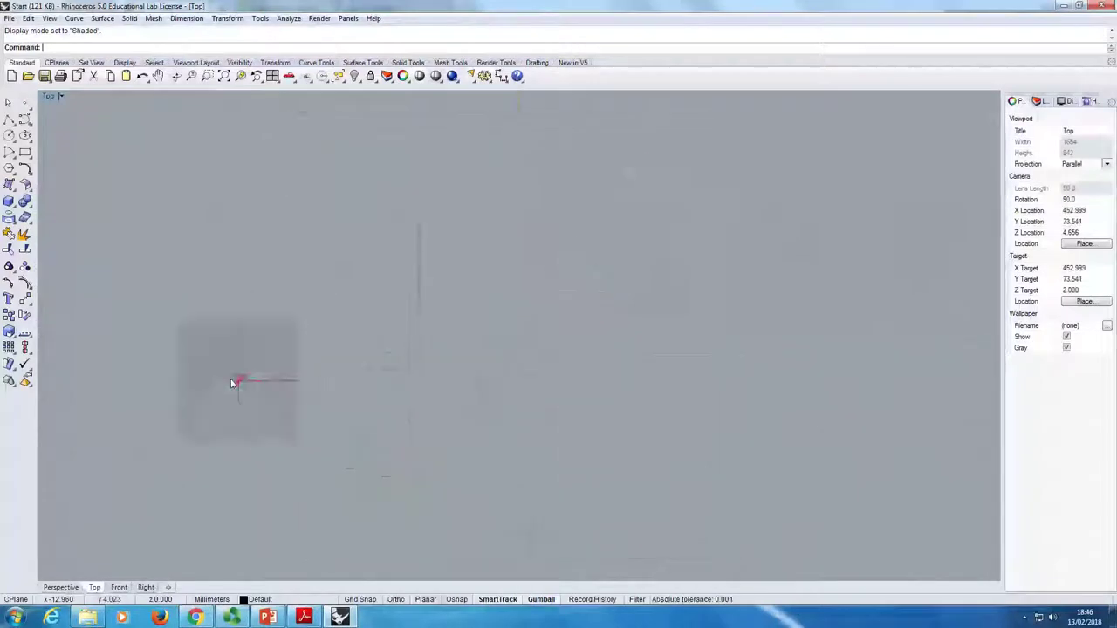
right_click_drag(637, 262, 469, 315)
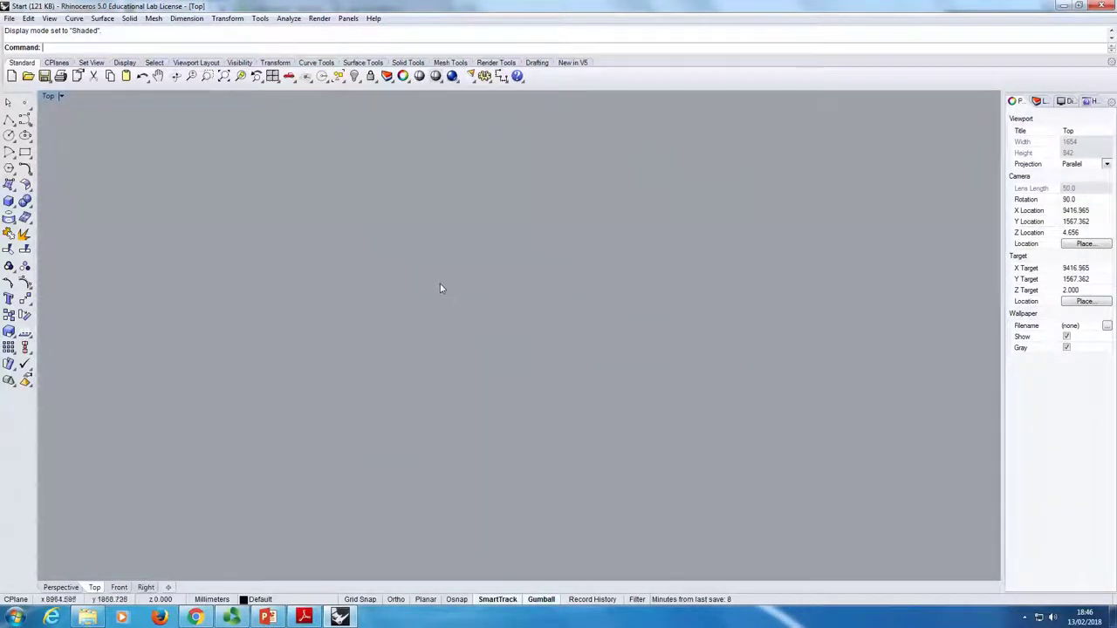
Step: Restore the default four viewports and zoom all of them to the object extents with the ZEA command
left_click(271, 76)
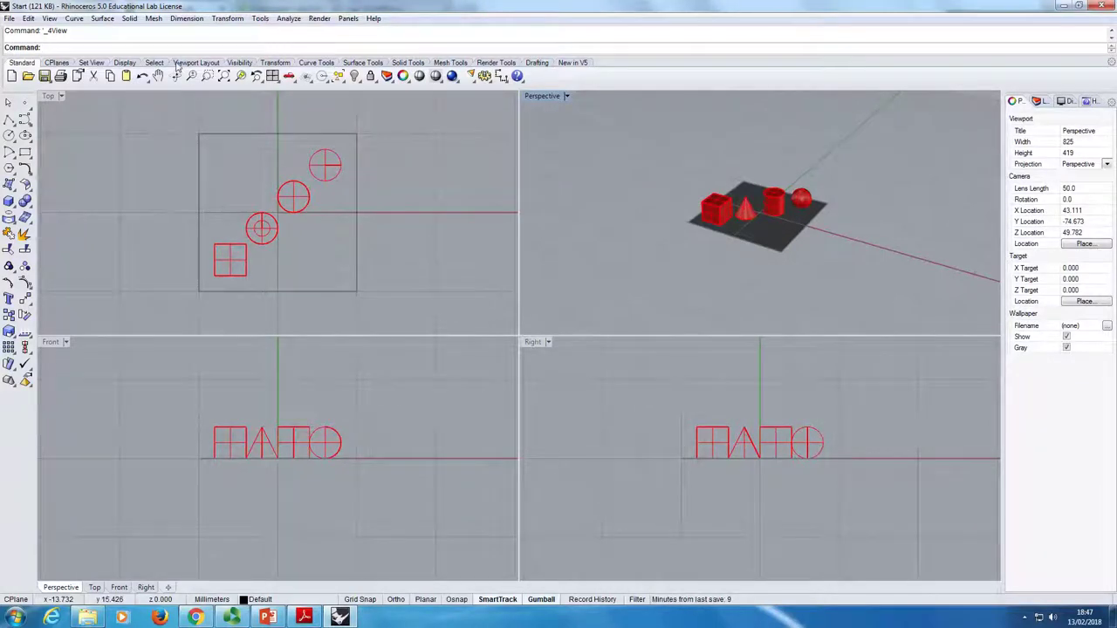
type("ZEA")
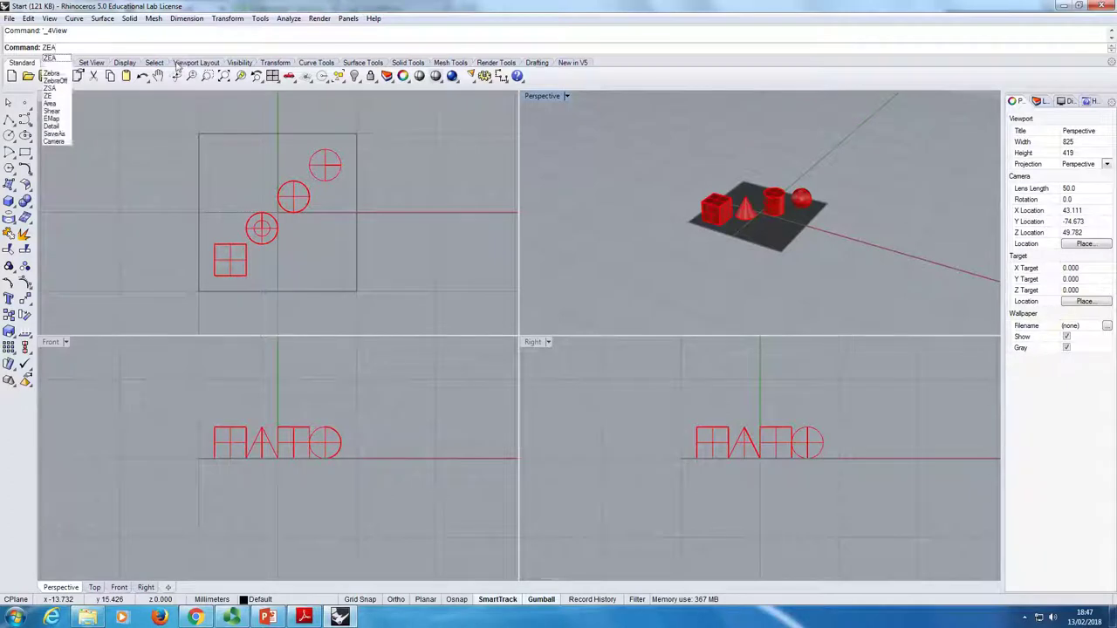
key("Return")
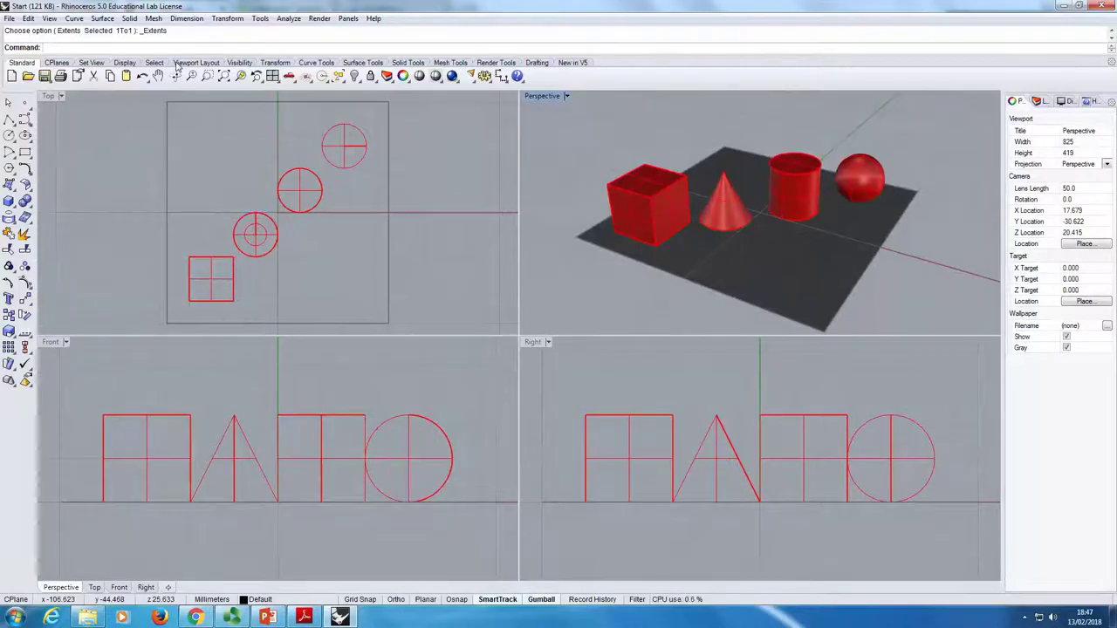
Step: Maximize the Perspective viewport and set its display mode to Rendered and to Ghosted in turn
double_click(542, 96)
left_click(84, 96)
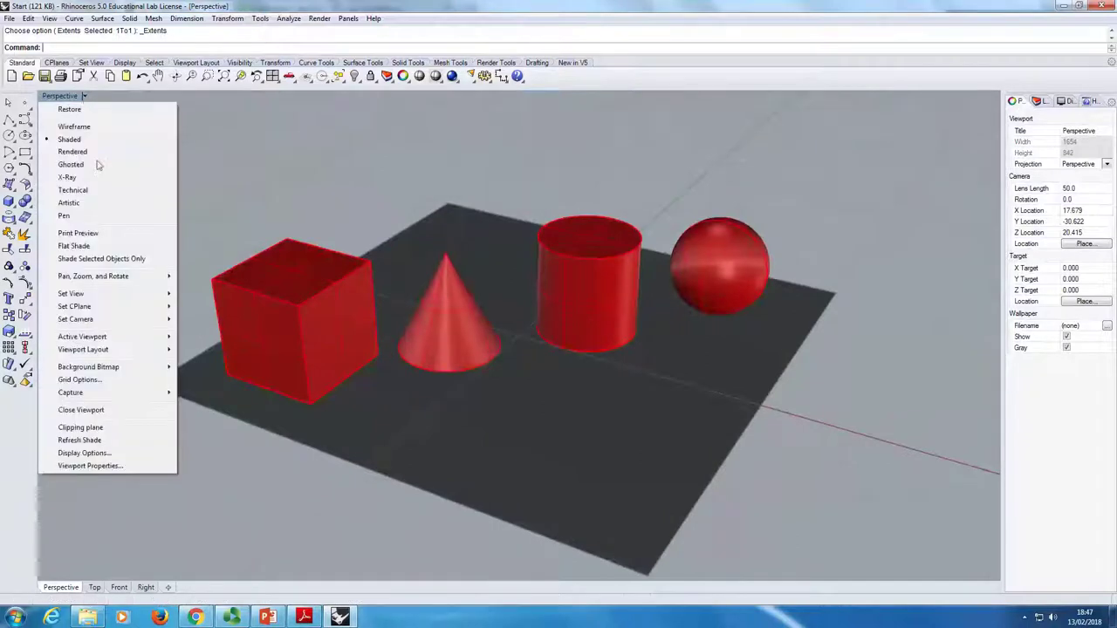
left_click(100, 157)
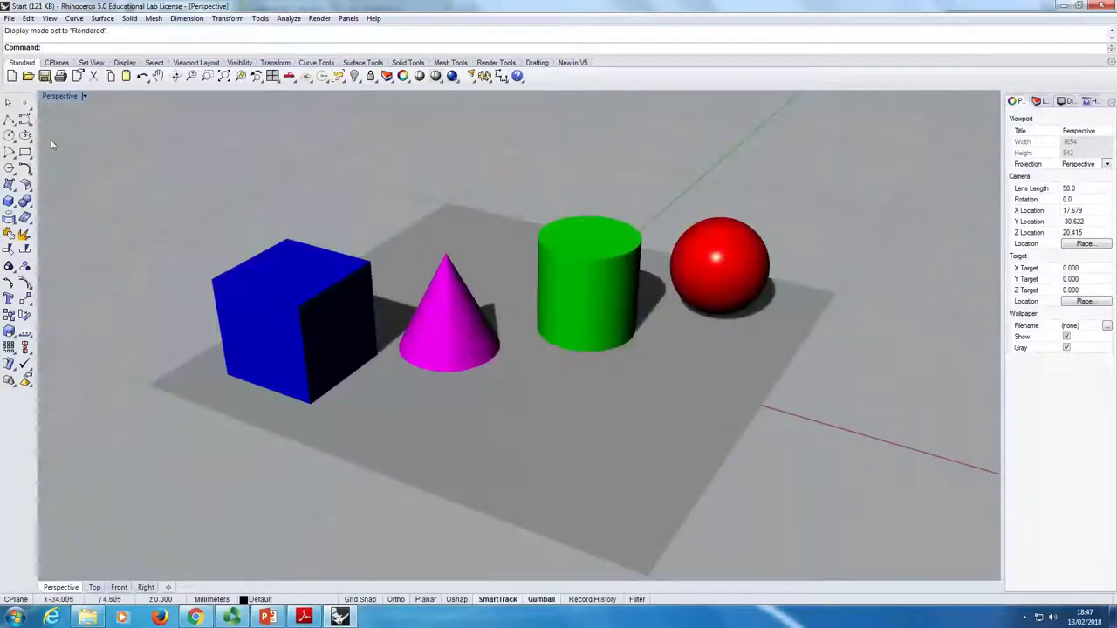
left_click(83, 96)
left_click(88, 166)
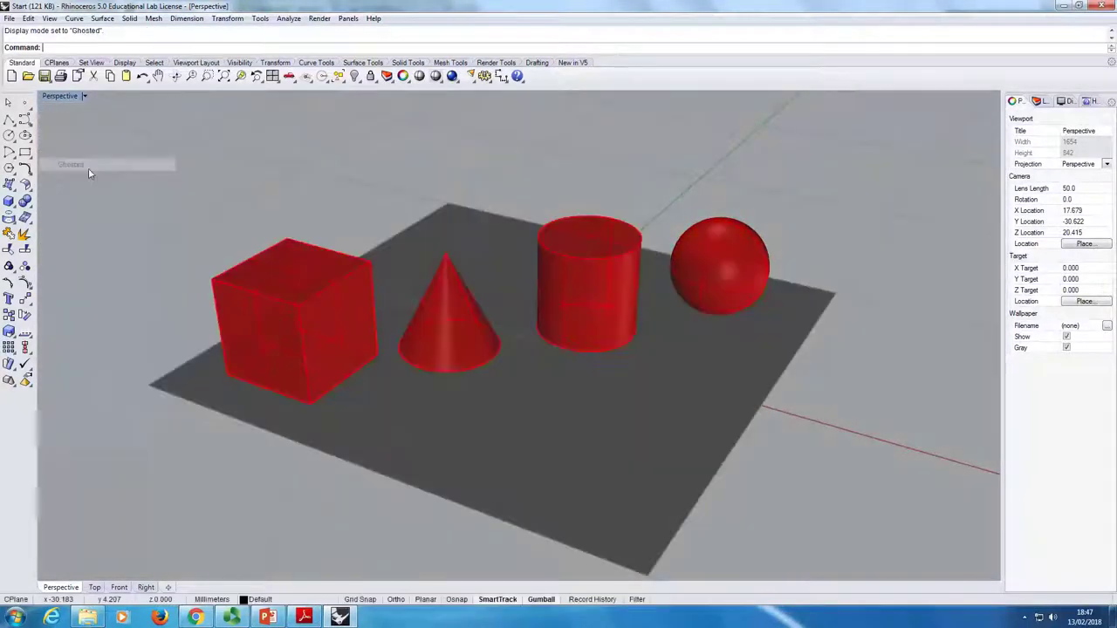
Step: Display the Perspective viewport's solids in the Technical, Artistic and Pen display modes in turn
left_click(84, 96)
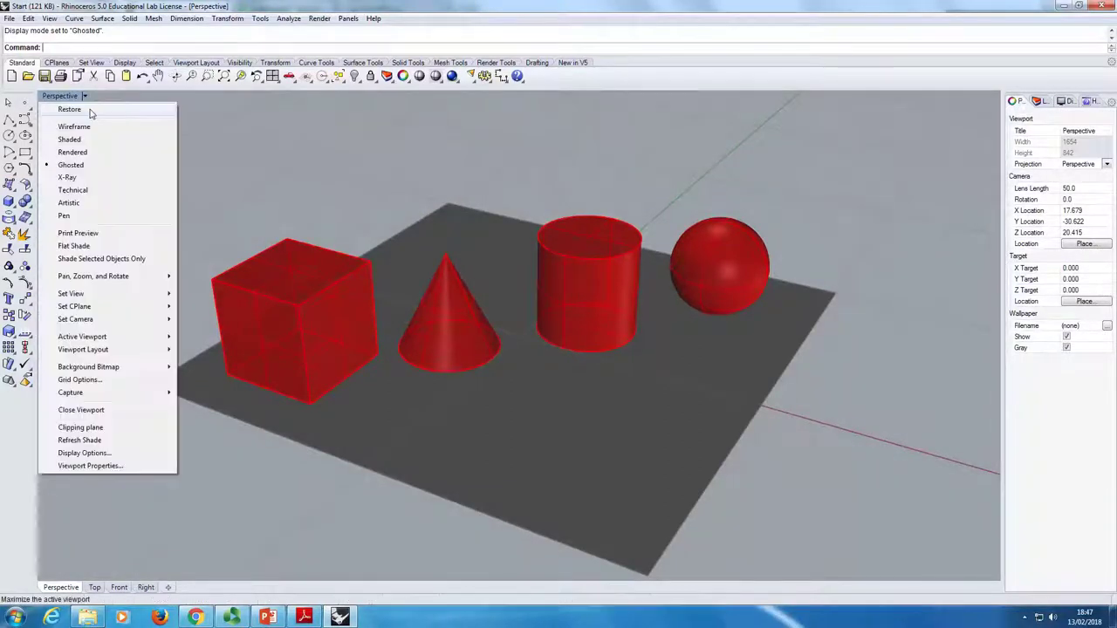
left_click(98, 190)
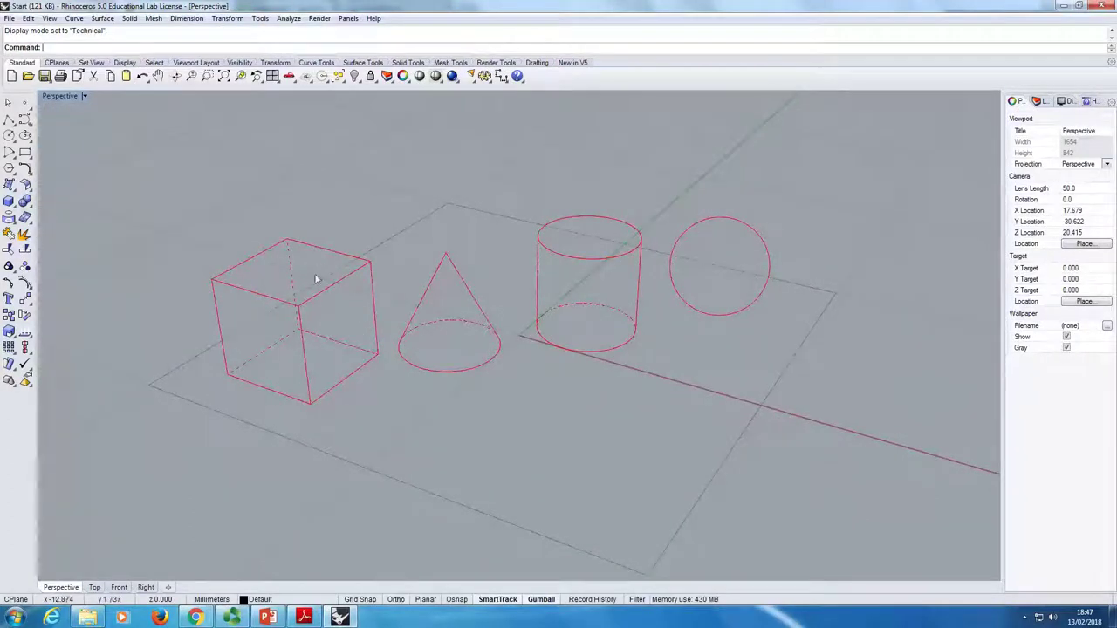
left_click(84, 97)
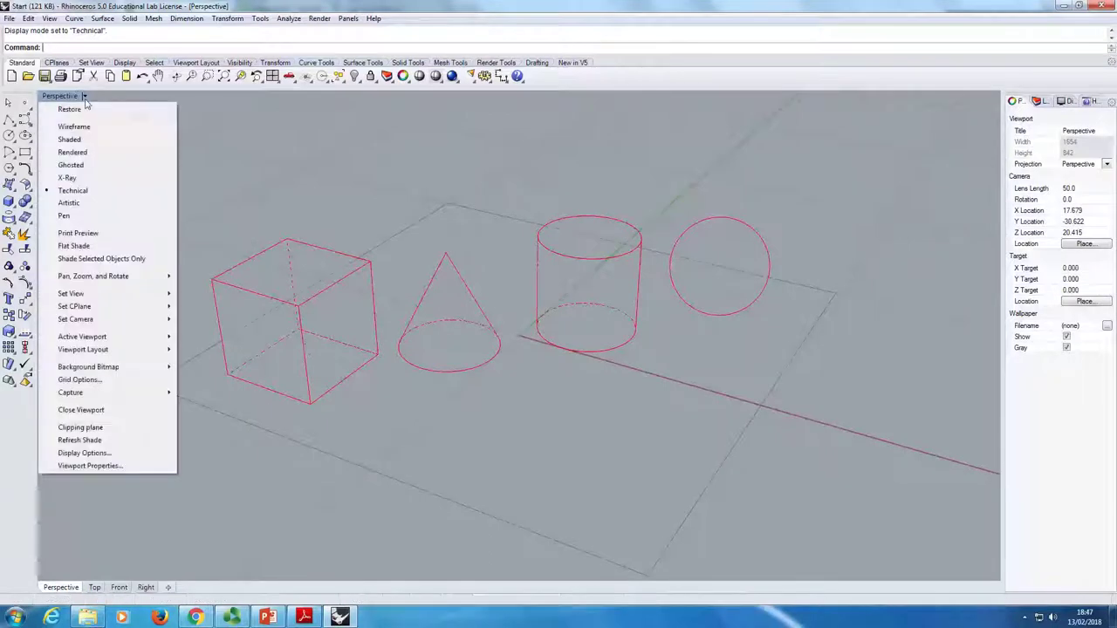
left_click(105, 207)
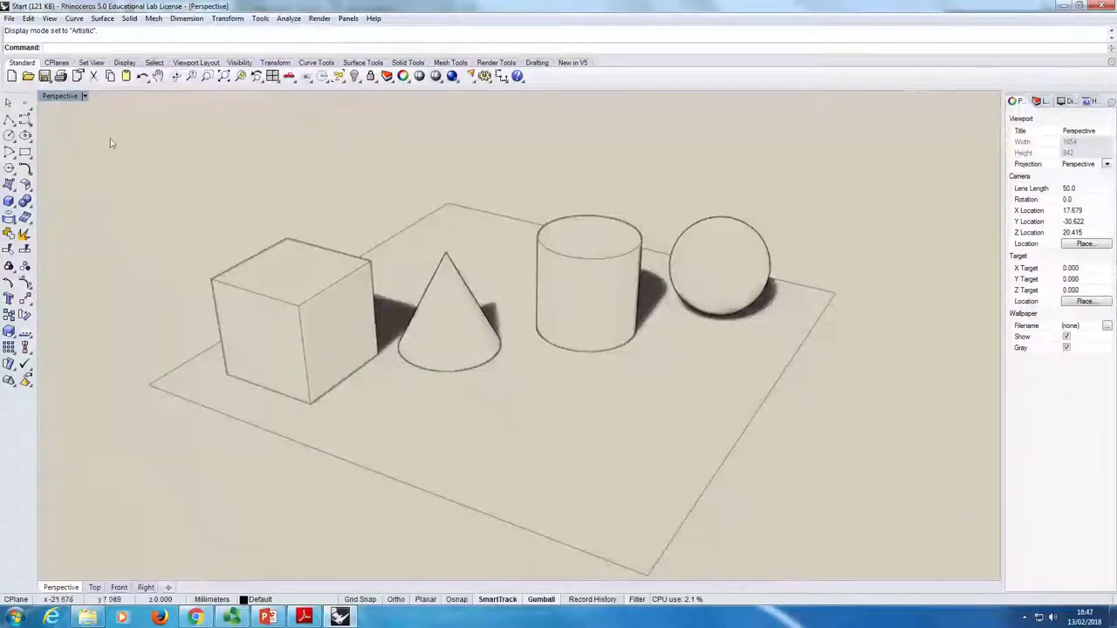
left_click(84, 97)
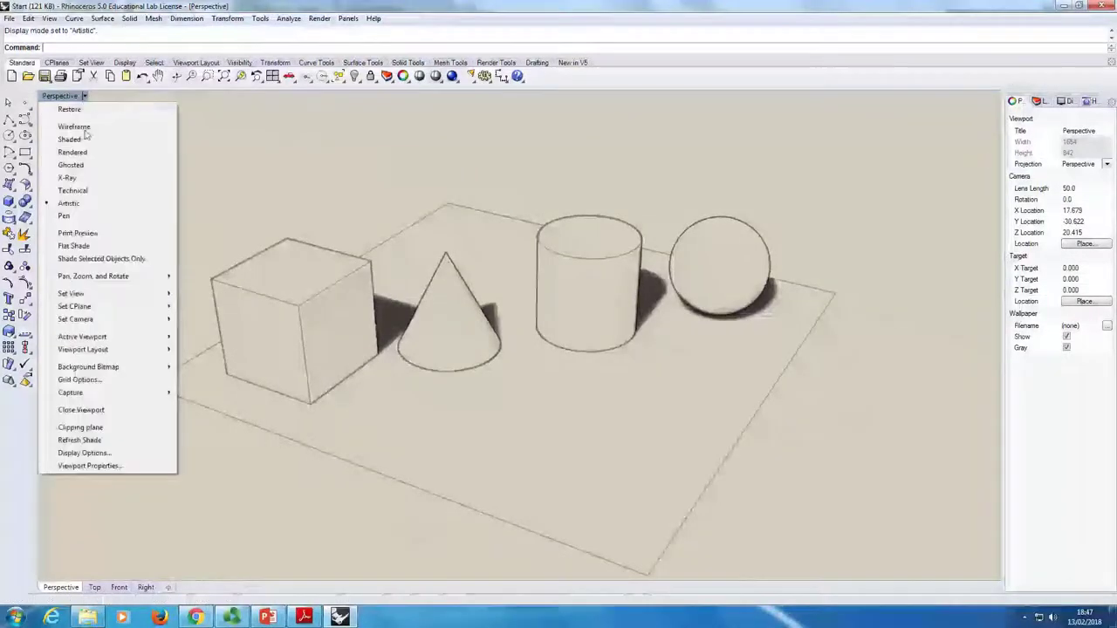
left_click(81, 217)
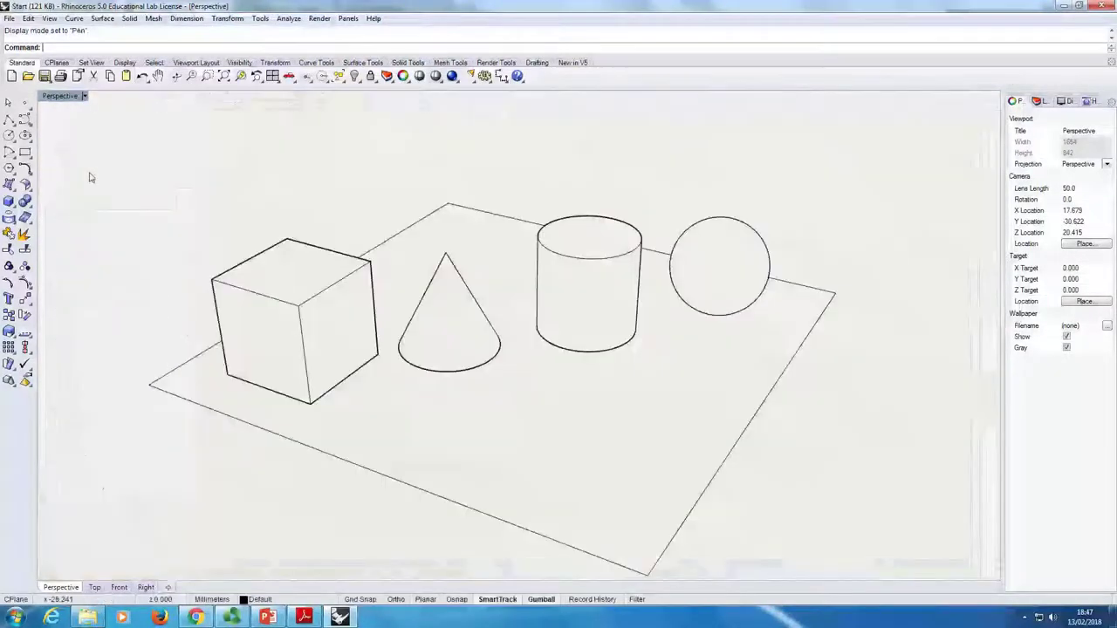
Step: Set the Perspective display mode to Rendered, widen the side panel, and inspect the materials of the sphere, cylinder, cone and cube
left_click(84, 97)
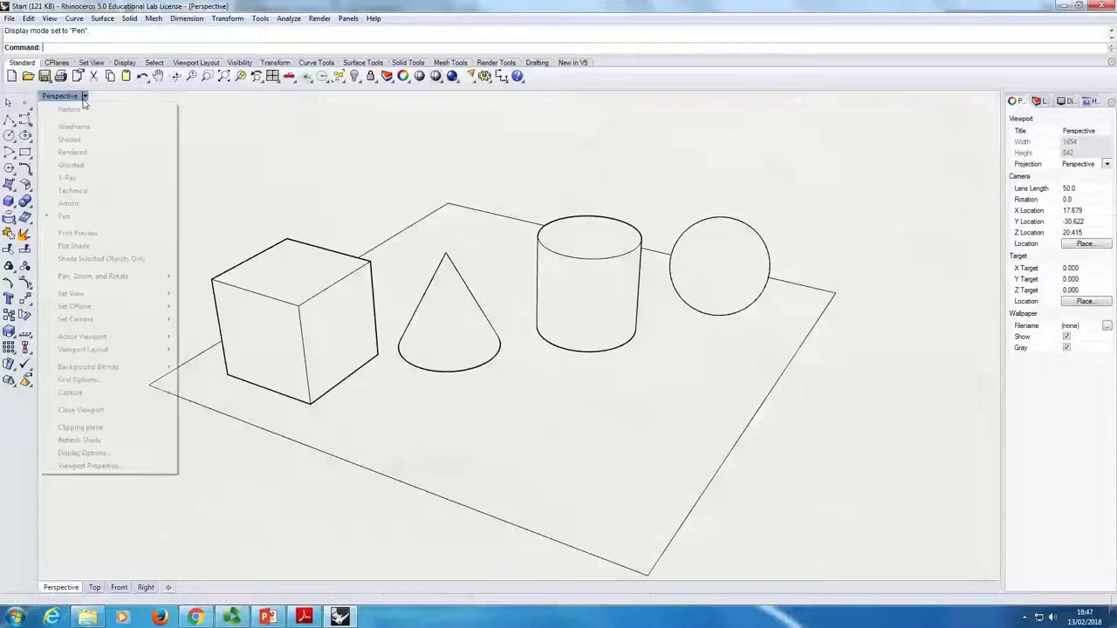
left_click(75, 144)
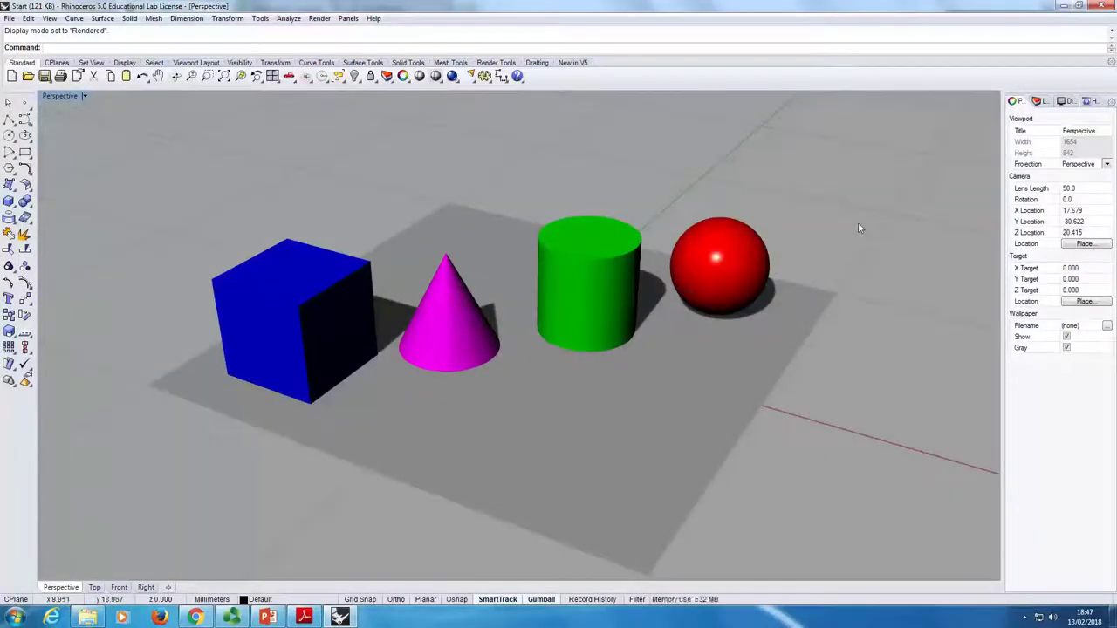
left_click(752, 278)
left_click_drag(1006, 183, 918, 158)
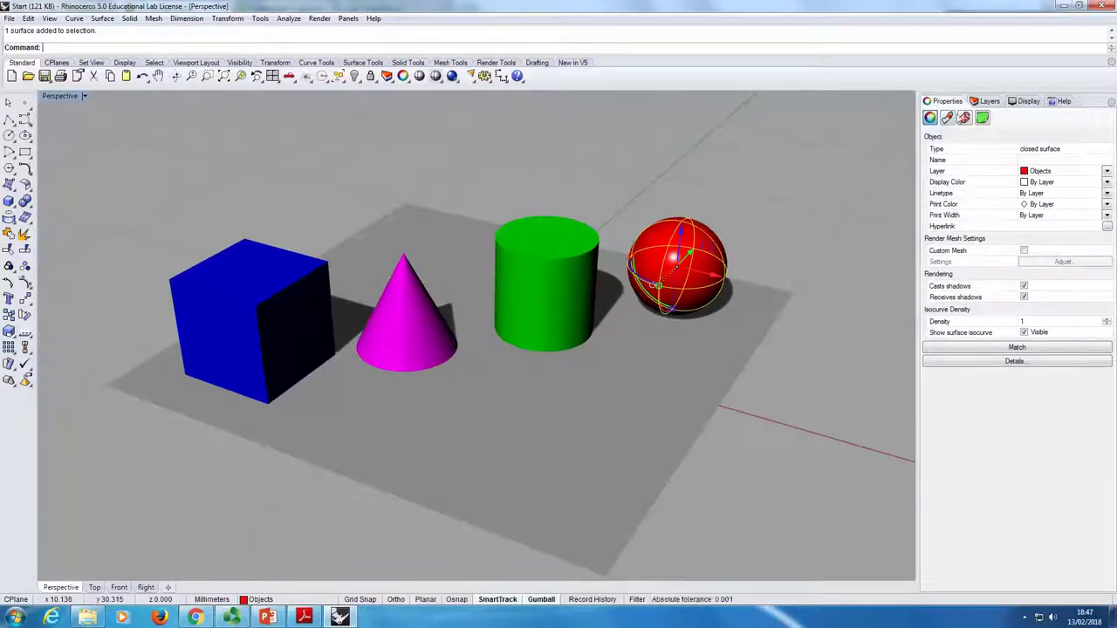
left_click(947, 117)
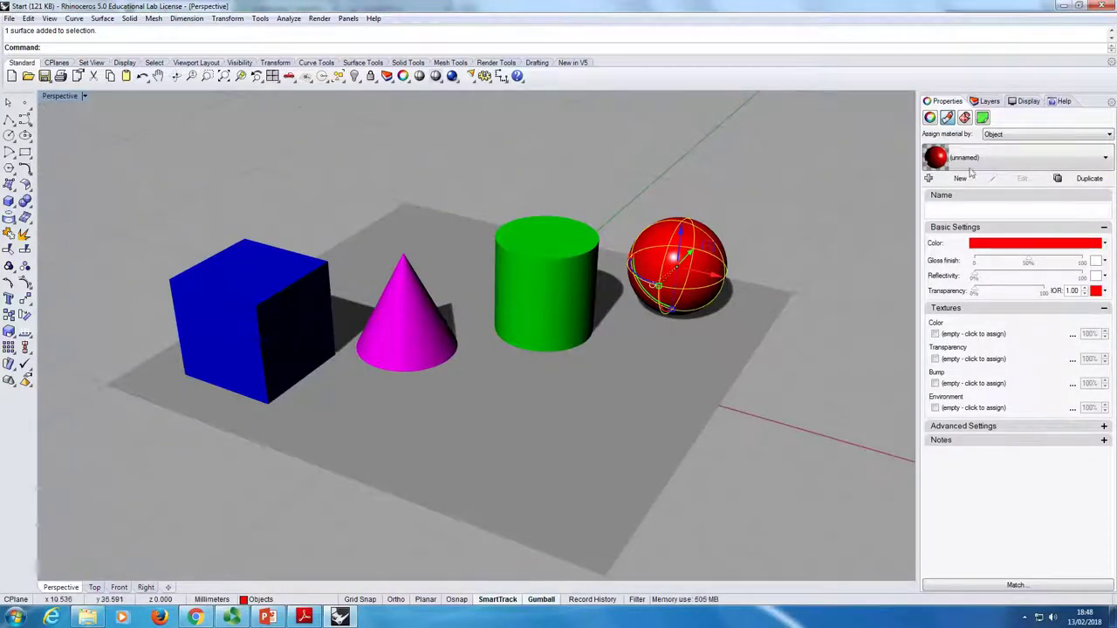
left_click(539, 279)
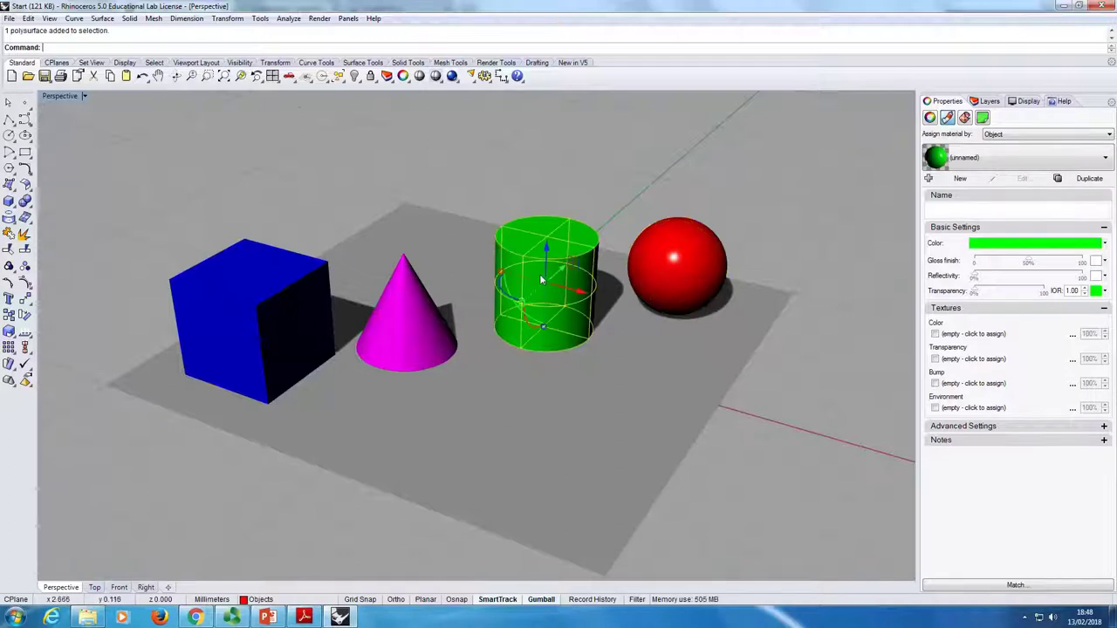
left_click(430, 330)
left_click(272, 312)
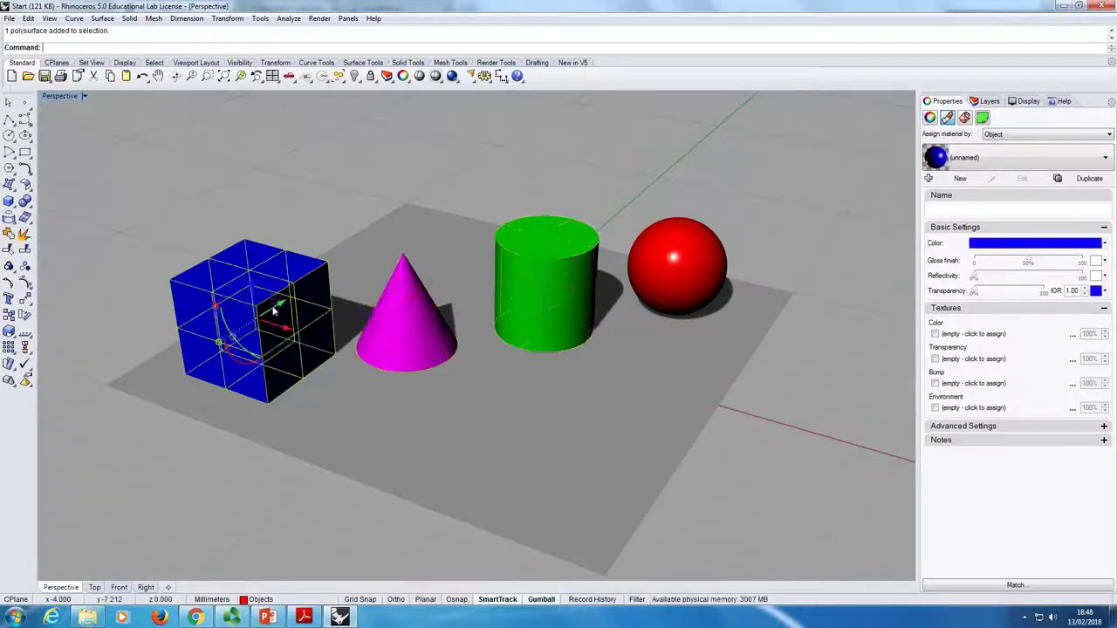
Step: Set the Perspective viewport's display mode to Shaded and deselect the cube
left_click(85, 96)
left_click(86, 142)
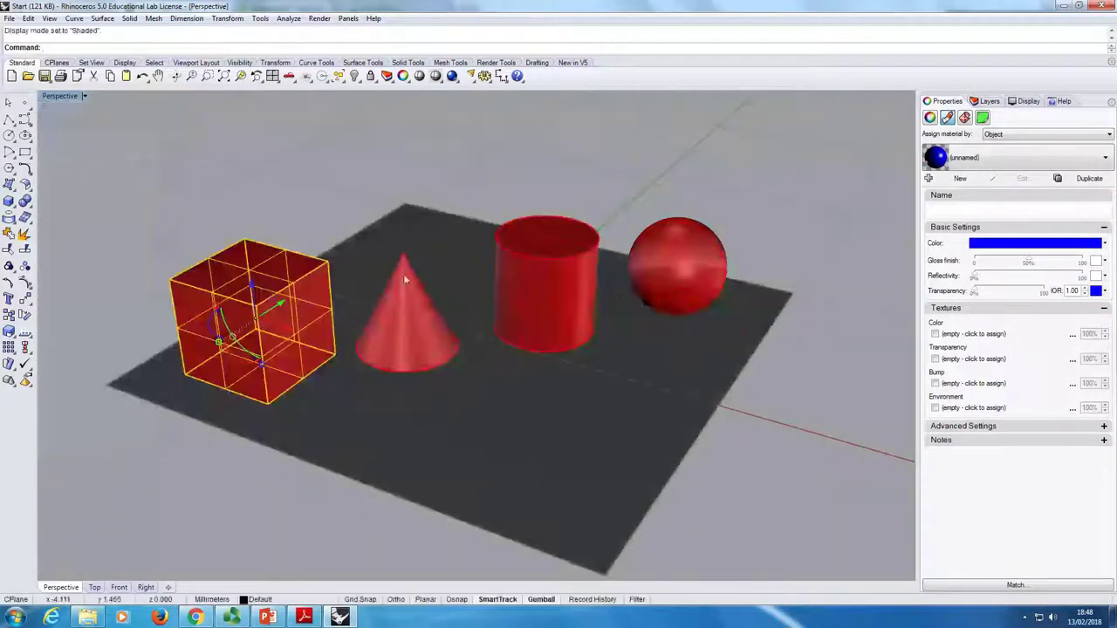
left_click(410, 206)
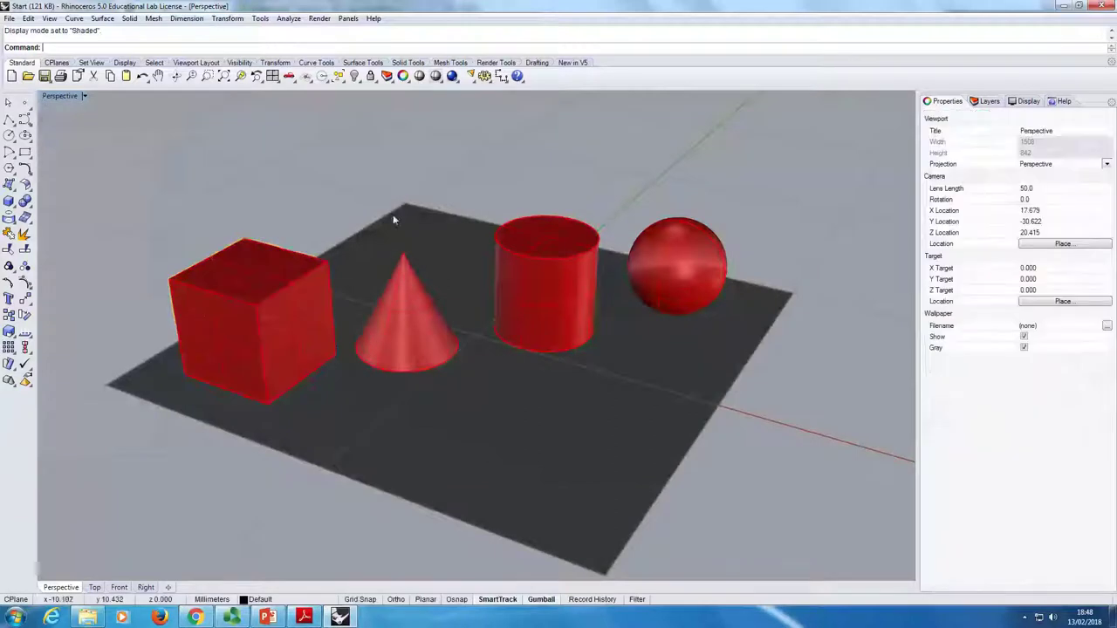
Step: Turn the Objects layer off and back on in the layer list
left_click(989, 102)
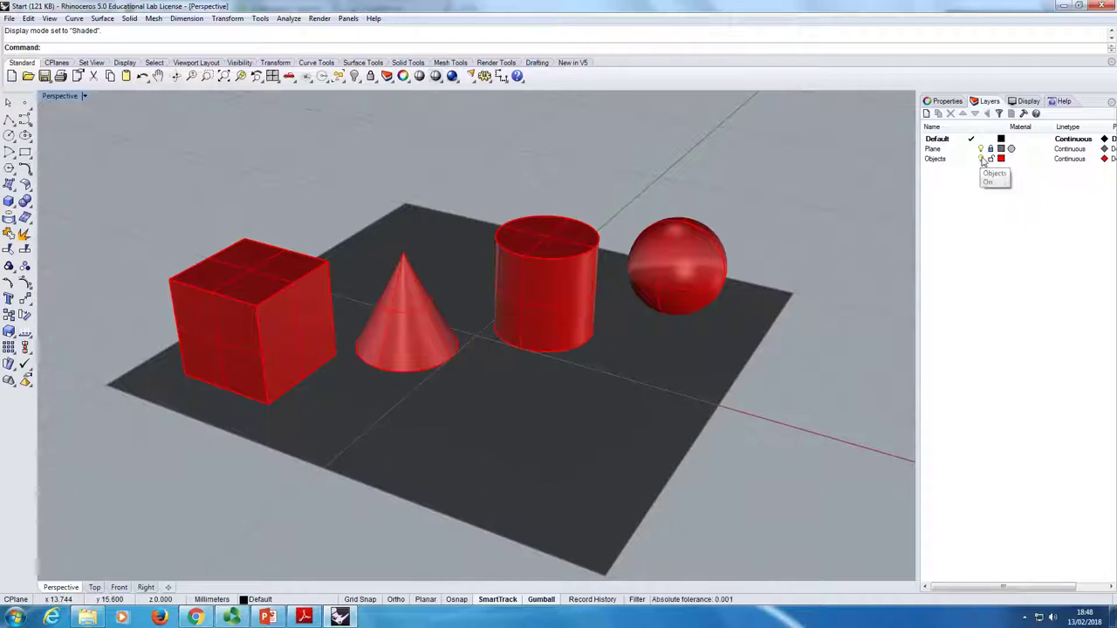
left_click(981, 160)
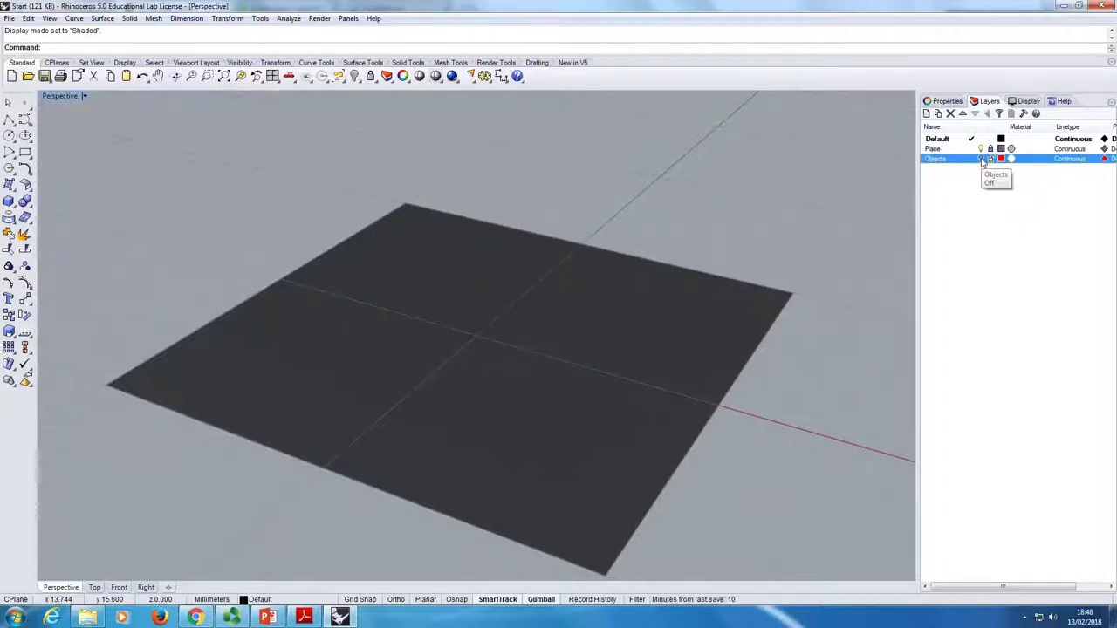
left_click(981, 160)
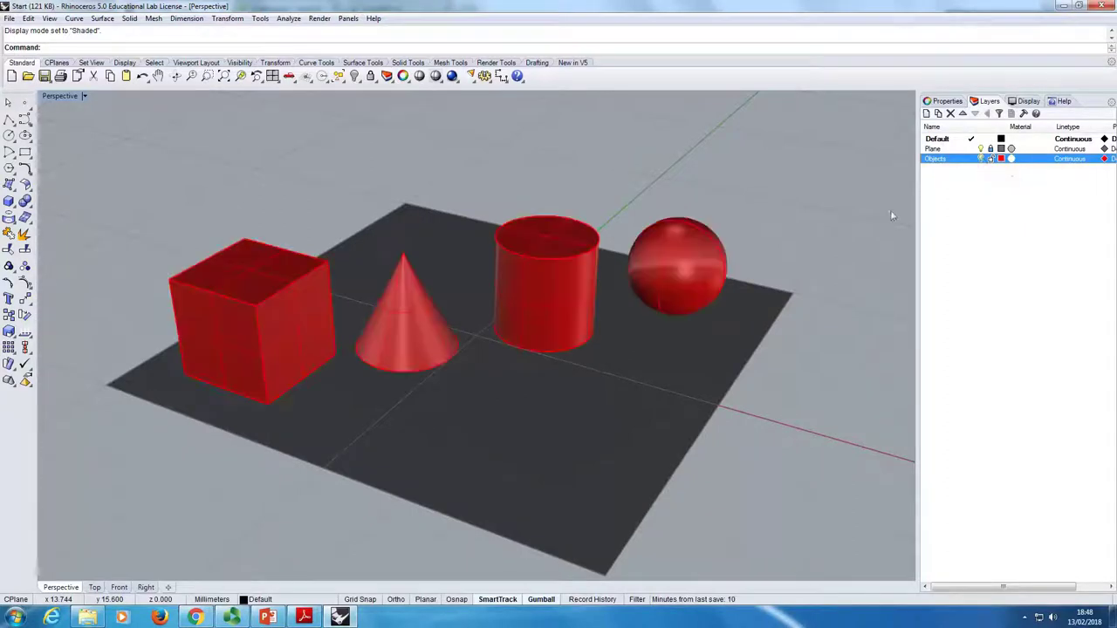
Step: Hide the sphere and show it again
left_click(698, 274)
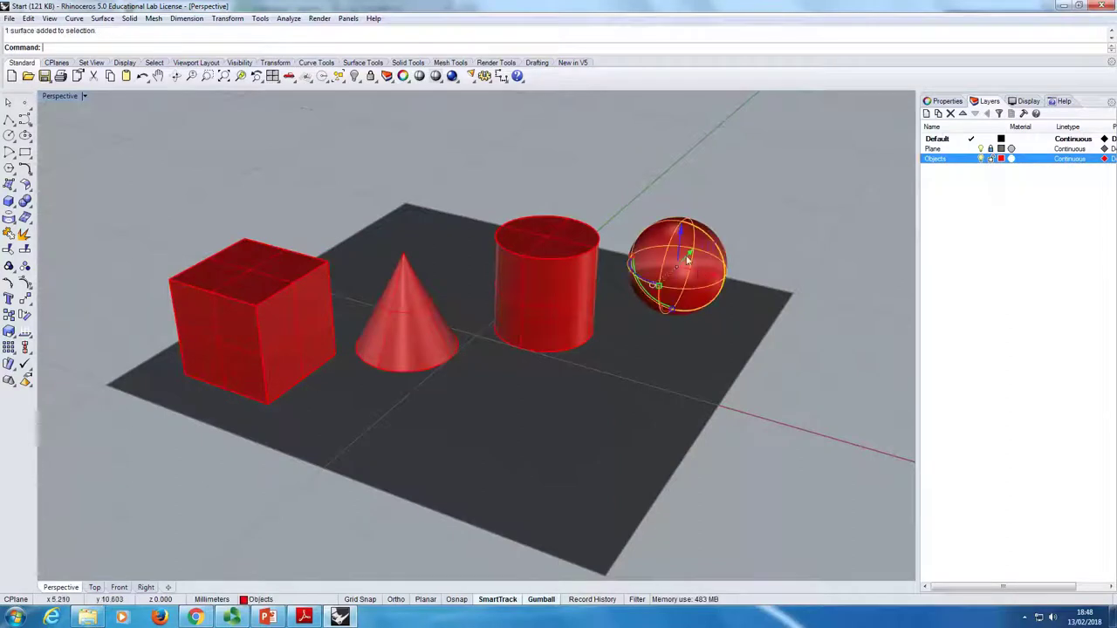
left_click(356, 79)
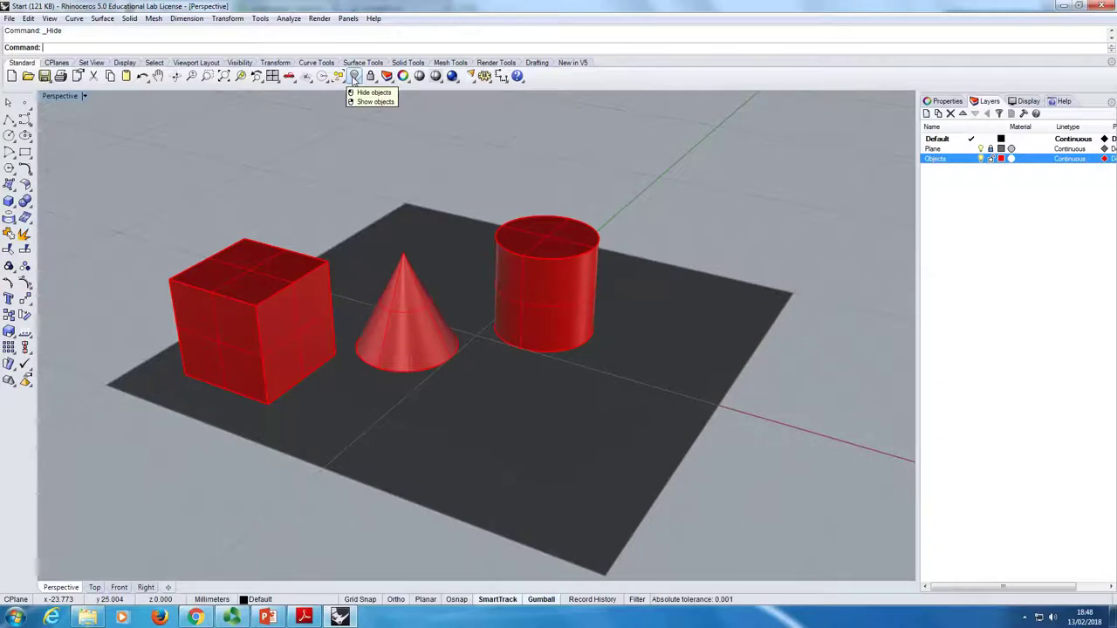
right_click(354, 78)
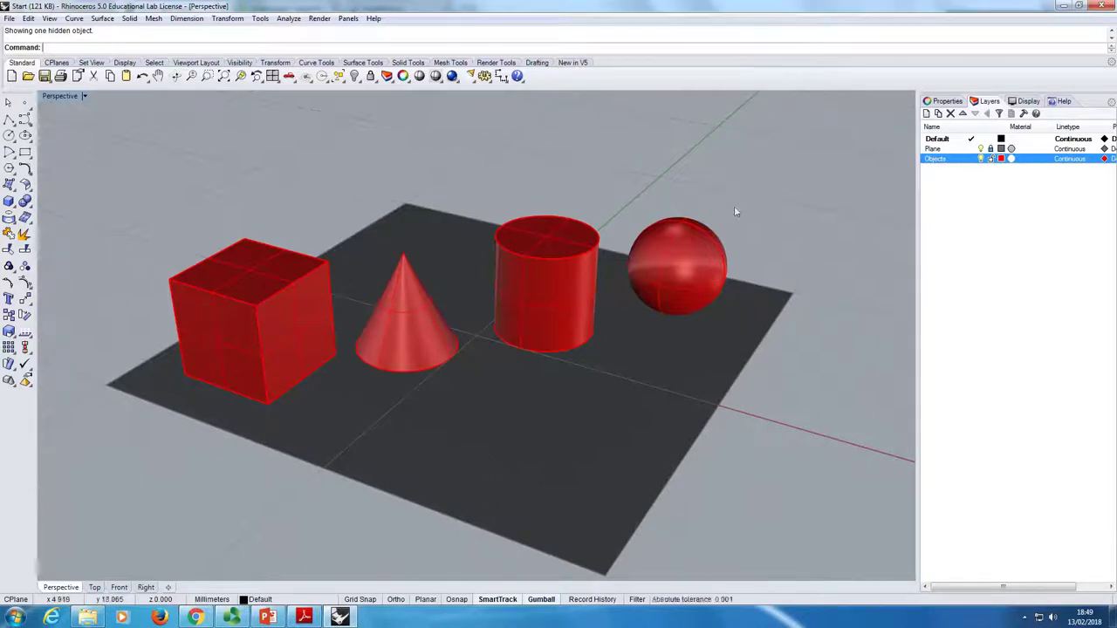
Step: Move the cylinder with the gumball towards the sphere and then forward, away from it
left_click(559, 275)
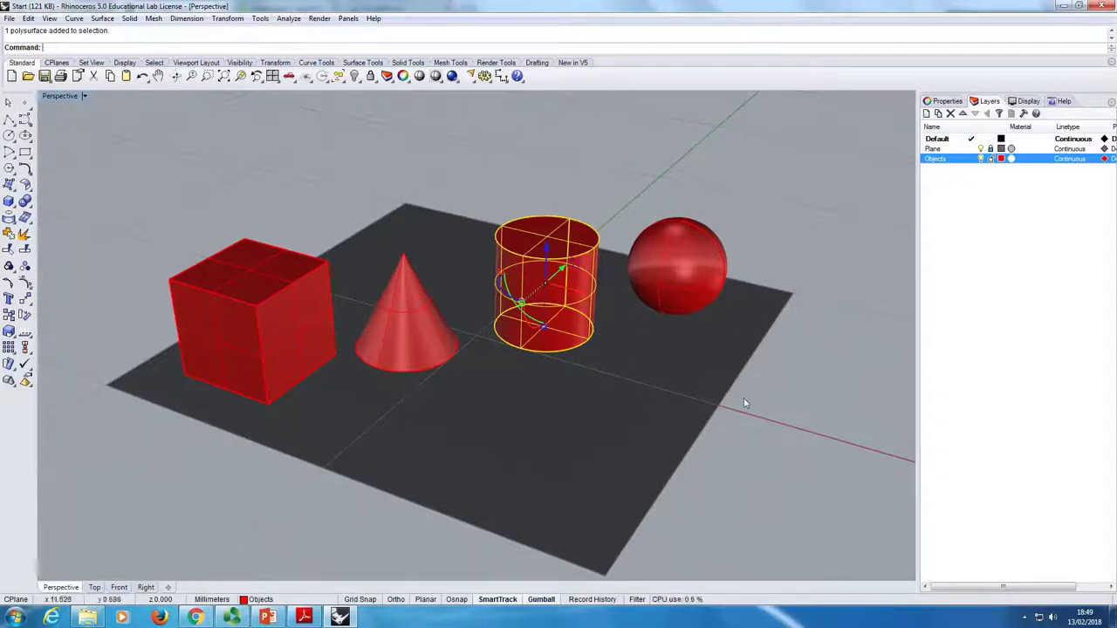
right_click_drag(743, 403, 701, 425)
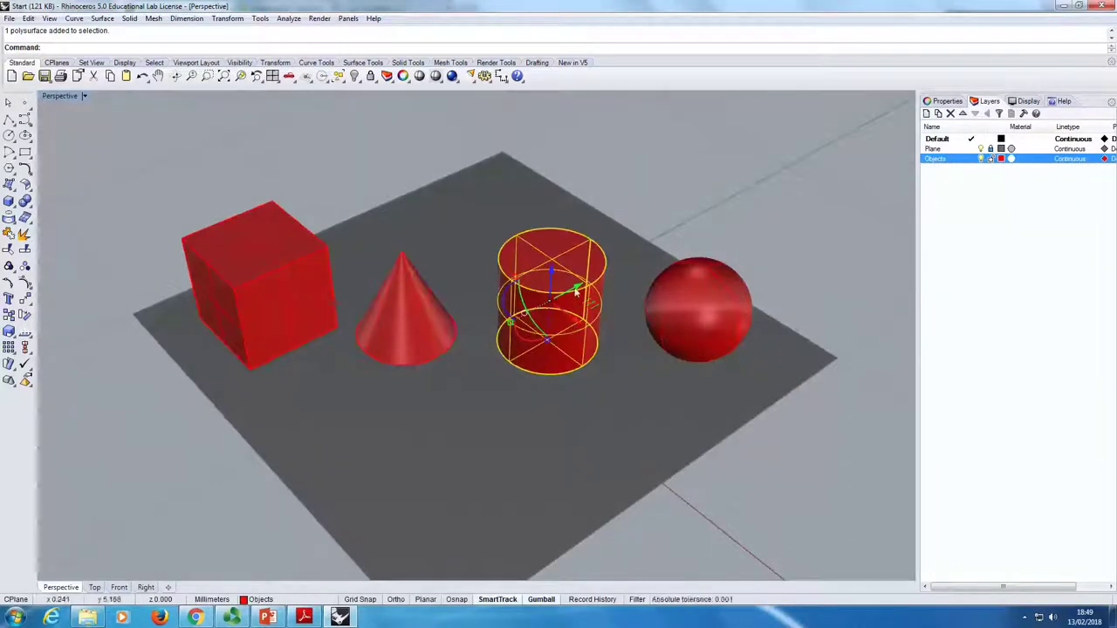
right_click_drag(706, 449, 541, 287)
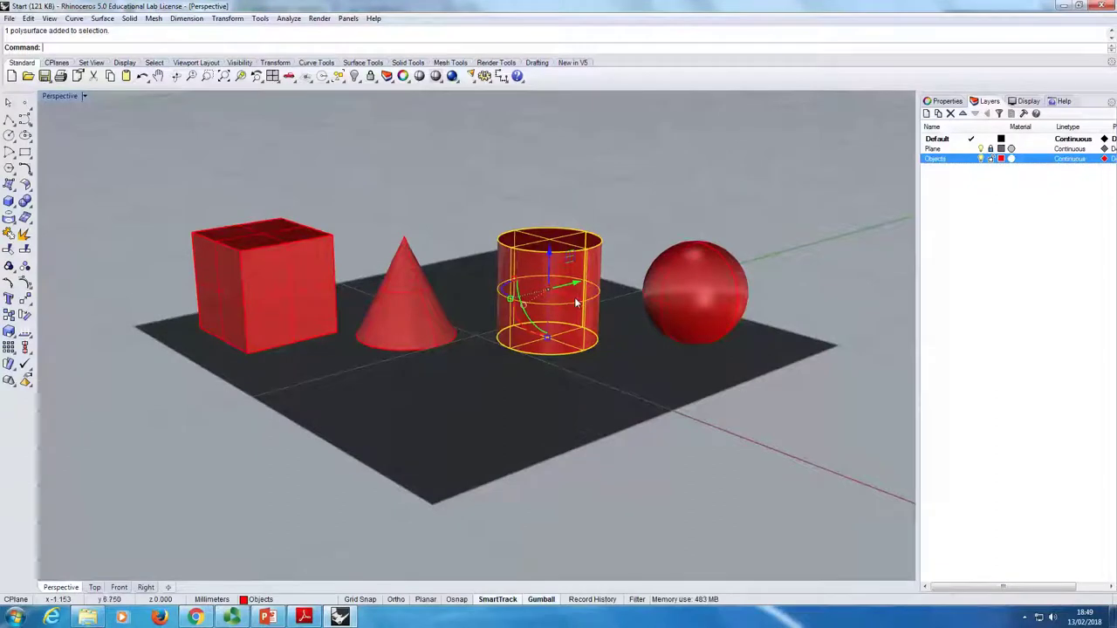
left_click_drag(576, 303, 609, 245)
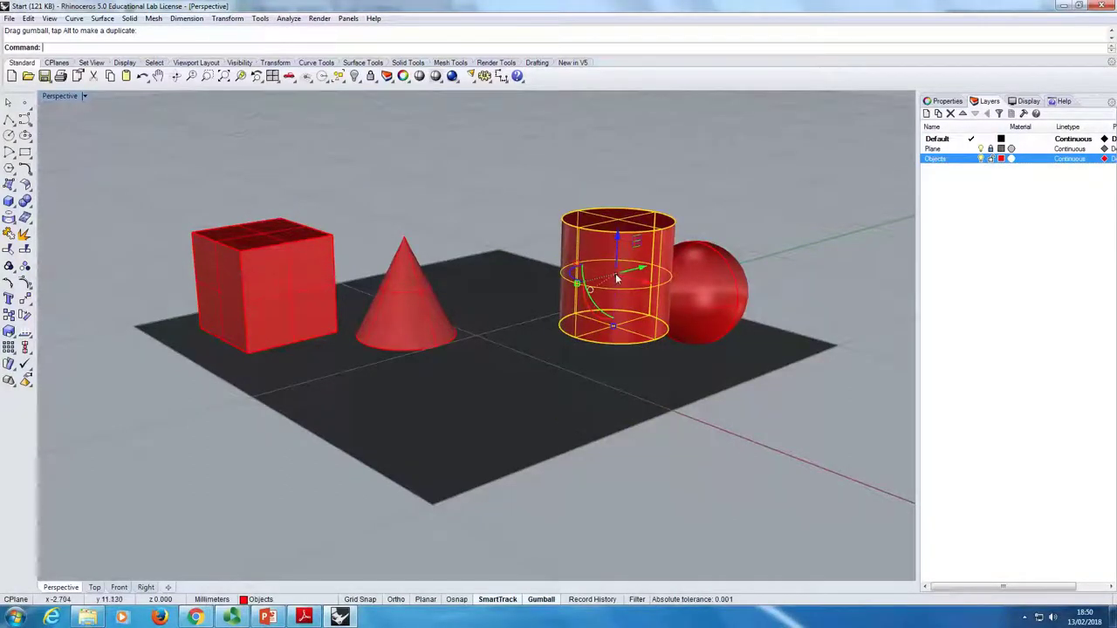
left_click_drag(618, 277, 557, 317)
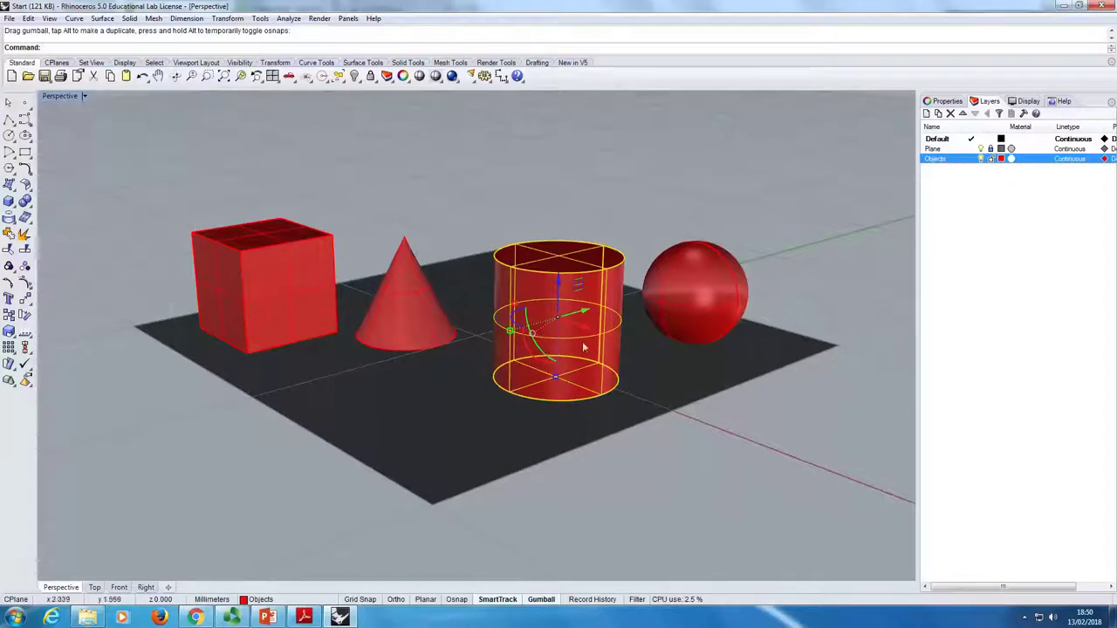
Step: Shift the cone slightly towards the cylinder and reposition the cylinder between the cone and the sphere in the Perspective view
left_click(427, 305)
left_click_drag(427, 304, 452, 306)
left_click_drag(548, 315, 548, 281)
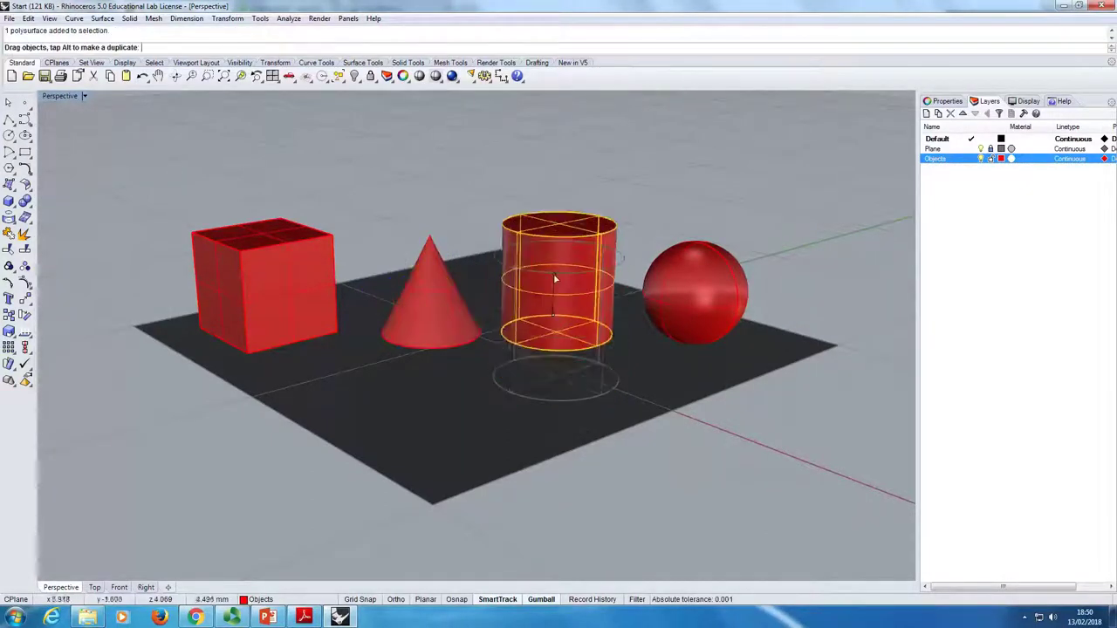
Step: Select the cone, display the four-viewport layout and turn off the Gumball
left_click(434, 318)
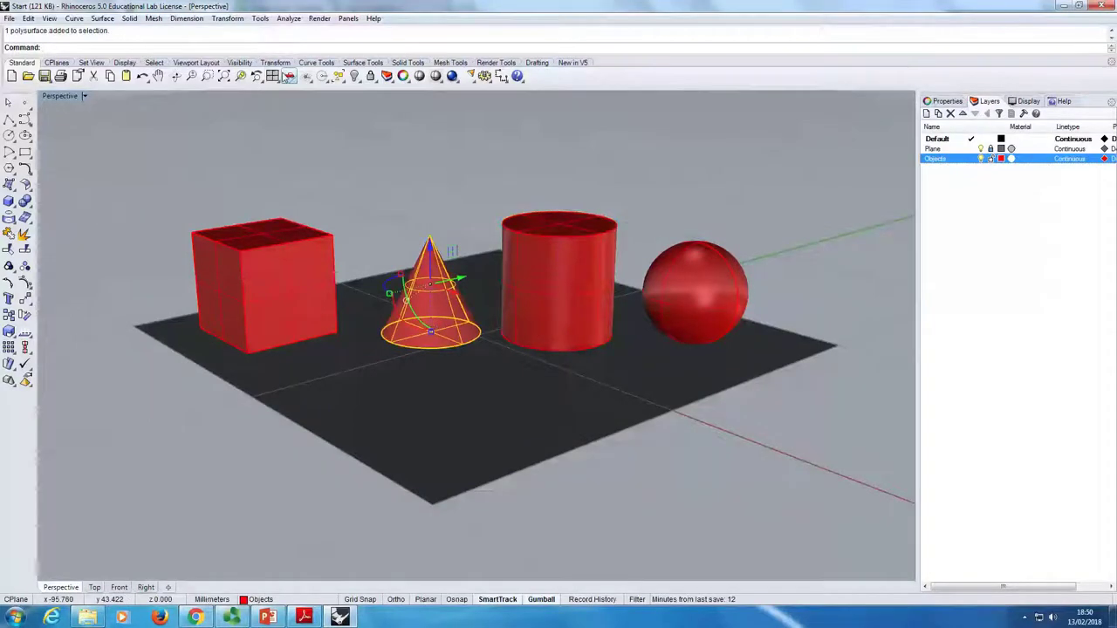
left_click(272, 76)
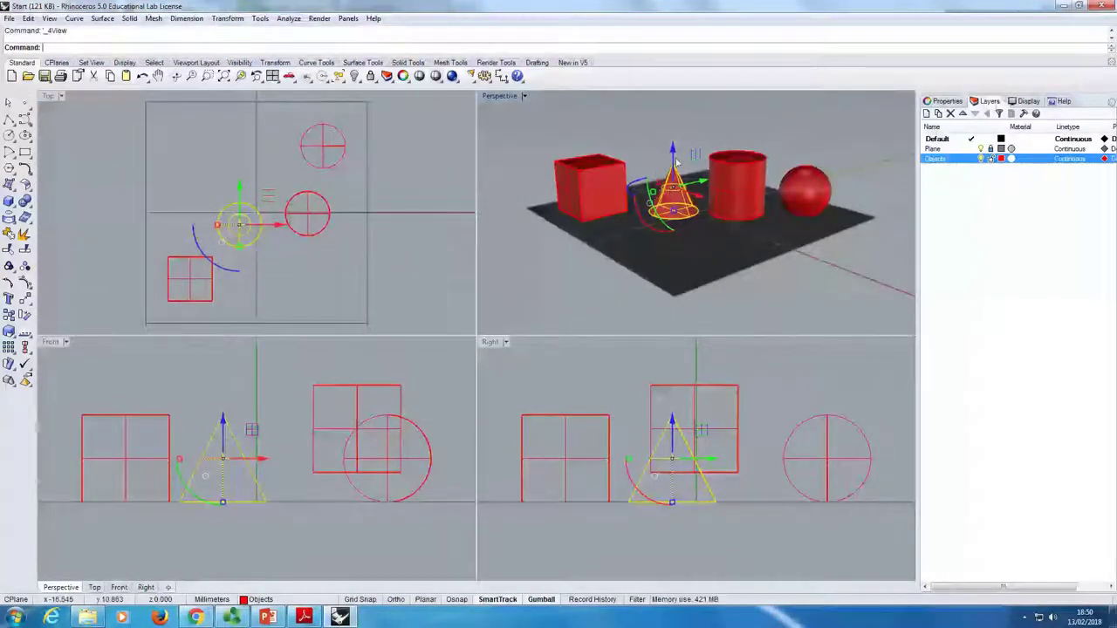
left_click(534, 600)
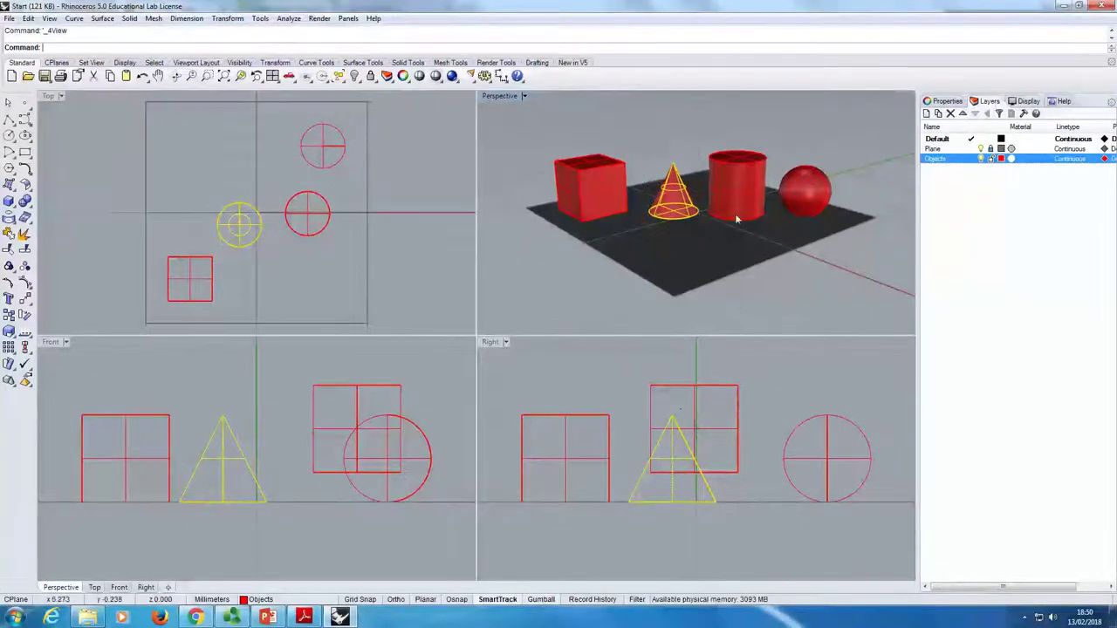
Step: Deselect the cone and move the cylinder in the Right view so its base rests on the ground plane beside the sphere
left_click(722, 444)
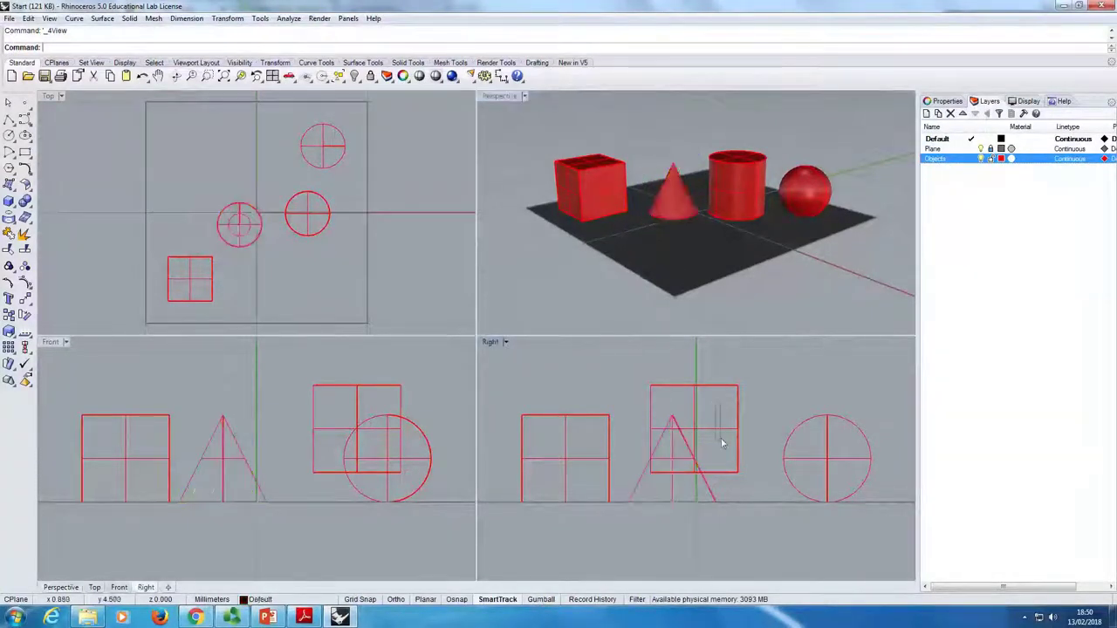
left_click(746, 185)
left_click_drag(707, 436, 741, 457)
Step: Place the cone centrally on top of the cube using the Right and Front views, and check it in Perspective
left_click_drag(673, 460, 566, 373)
left_click_drag(244, 417, 154, 417)
right_click_drag(633, 262, 731, 230)
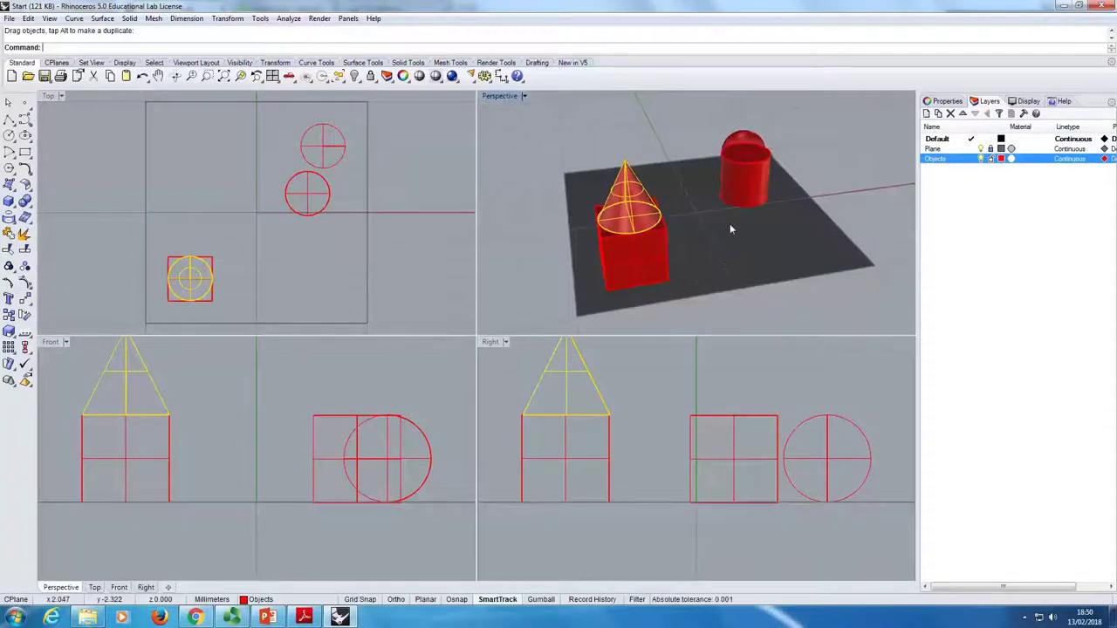
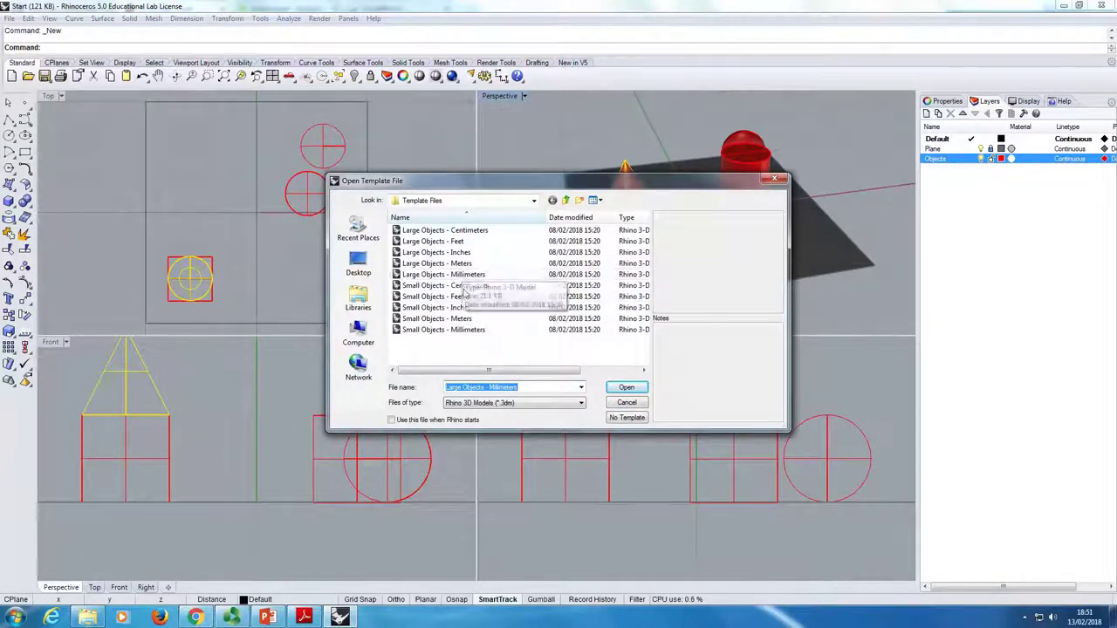
Step: Create a new file from the Small Objects - Millimeters template and fit the program window to the left half of the screen
left_click(471, 330)
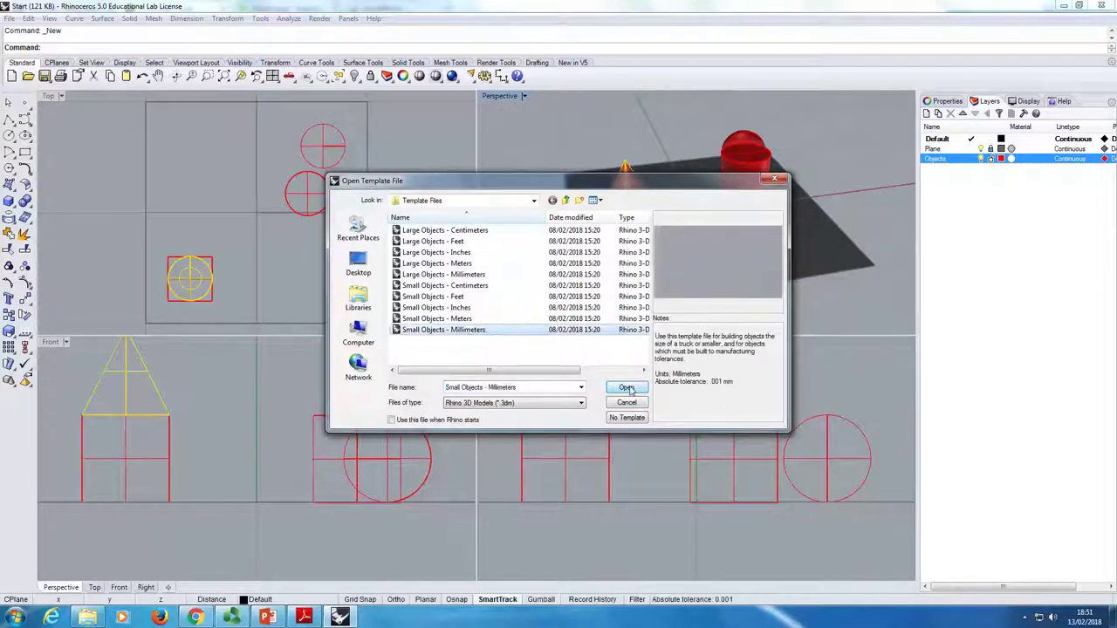
left_click(628, 387)
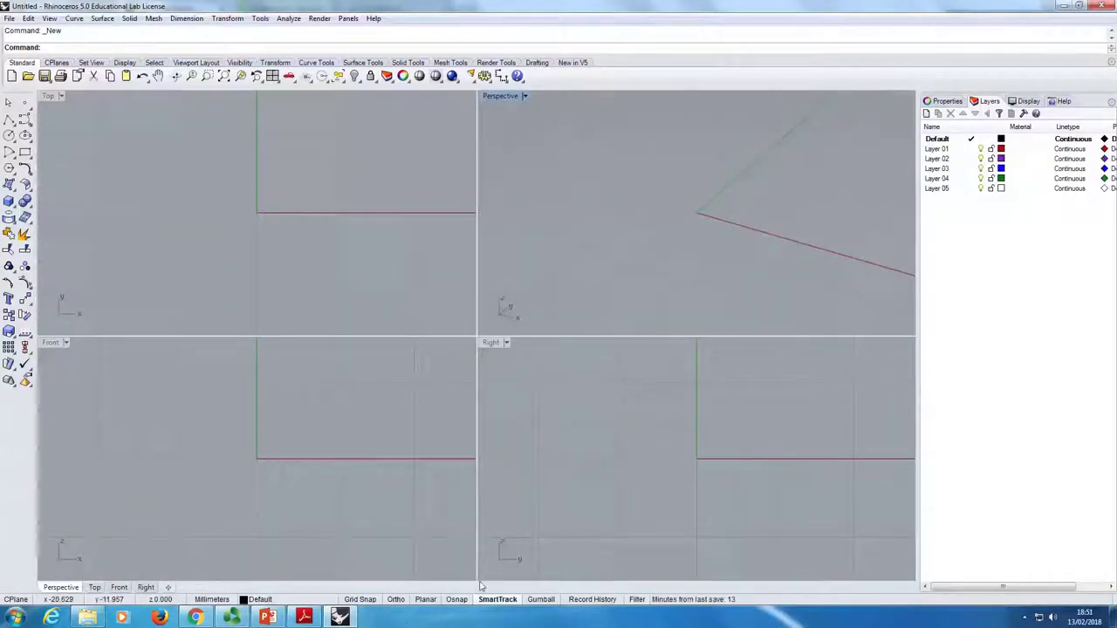
key("super+Left")
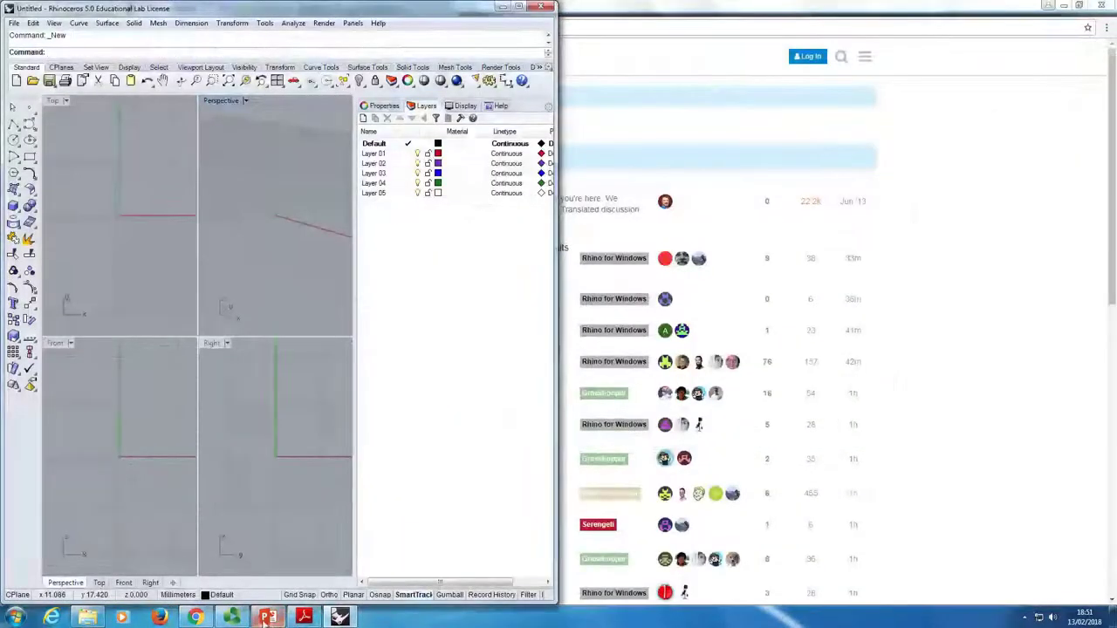
Step: Switch to the PowerPoint slide show and display the dimensioned plate slide in a narrow window beside a widened Rhino window with a slimmer Layers panel
left_click(267, 618)
key("super+Right")
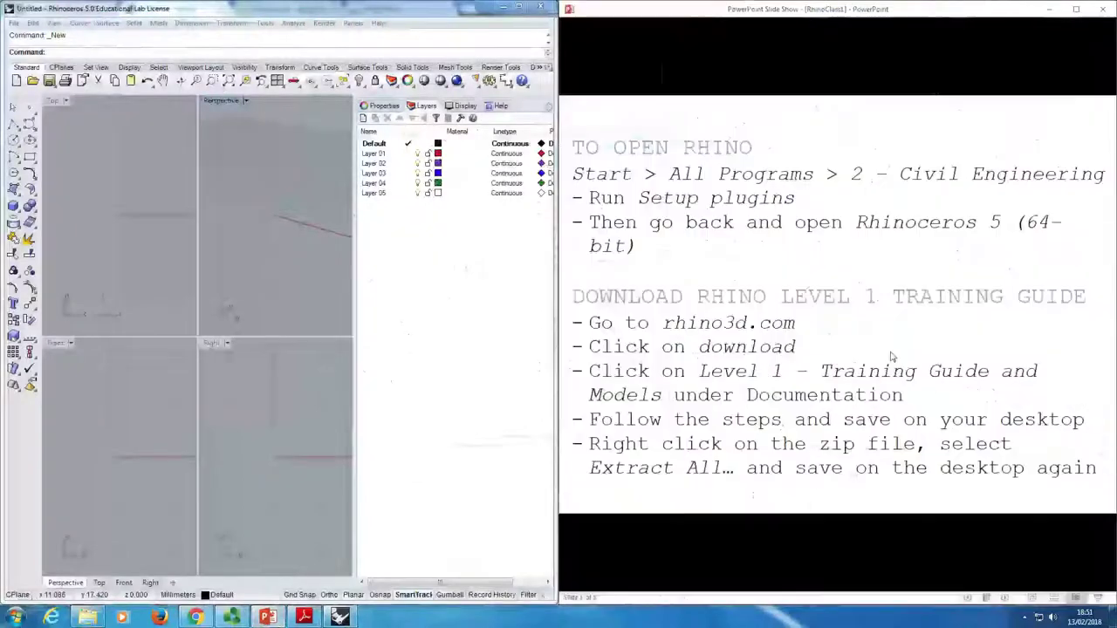
left_click_drag(560, 349, 781, 332)
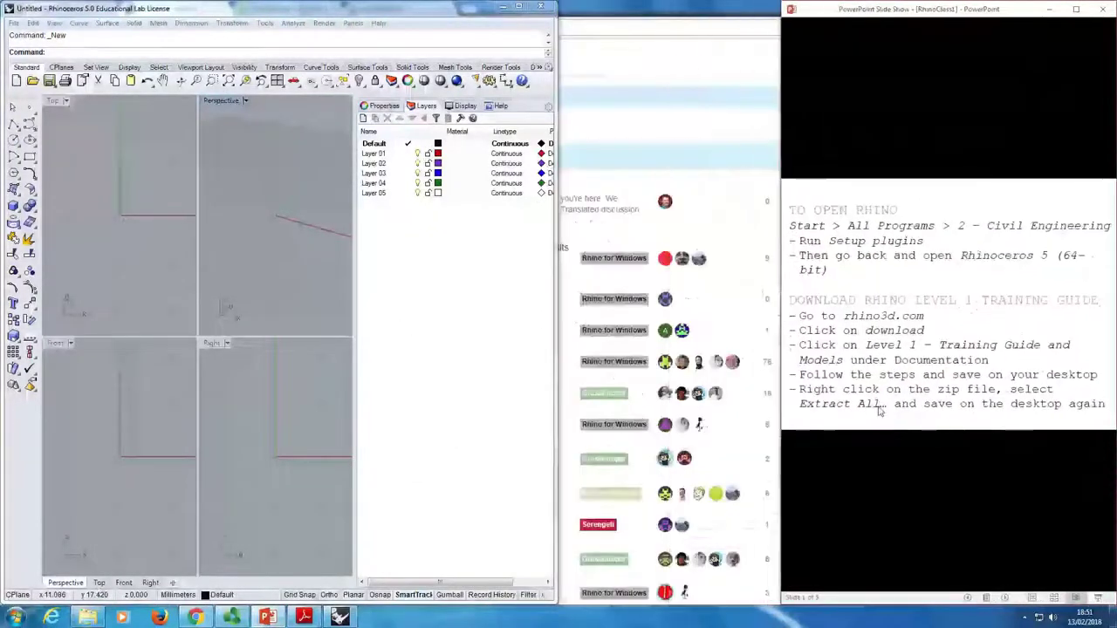
left_click(899, 465)
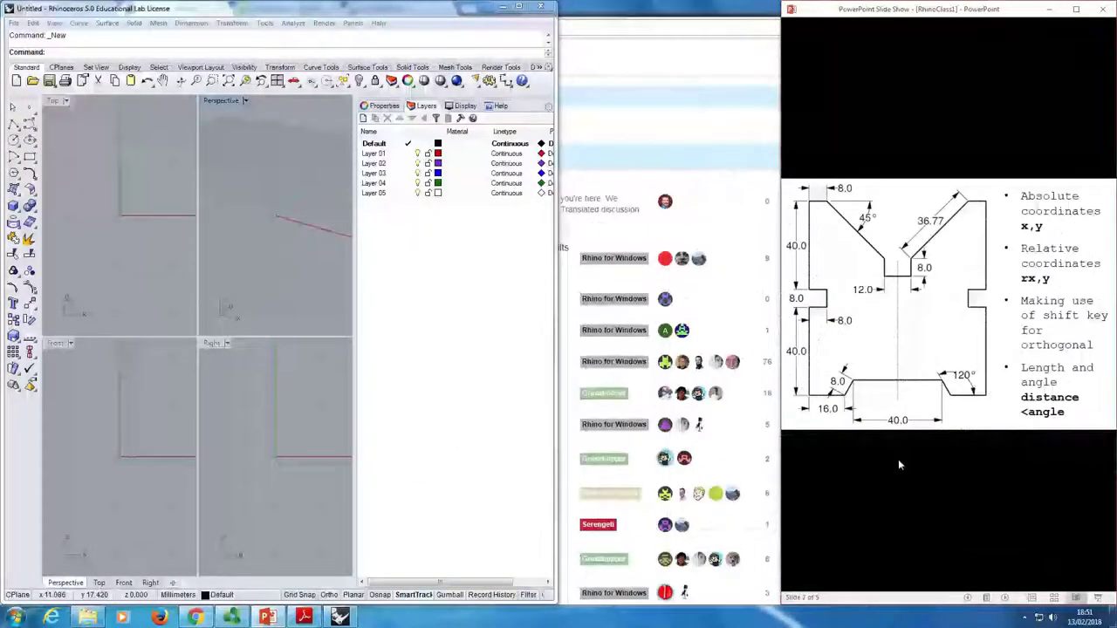
left_click_drag(559, 402, 782, 383)
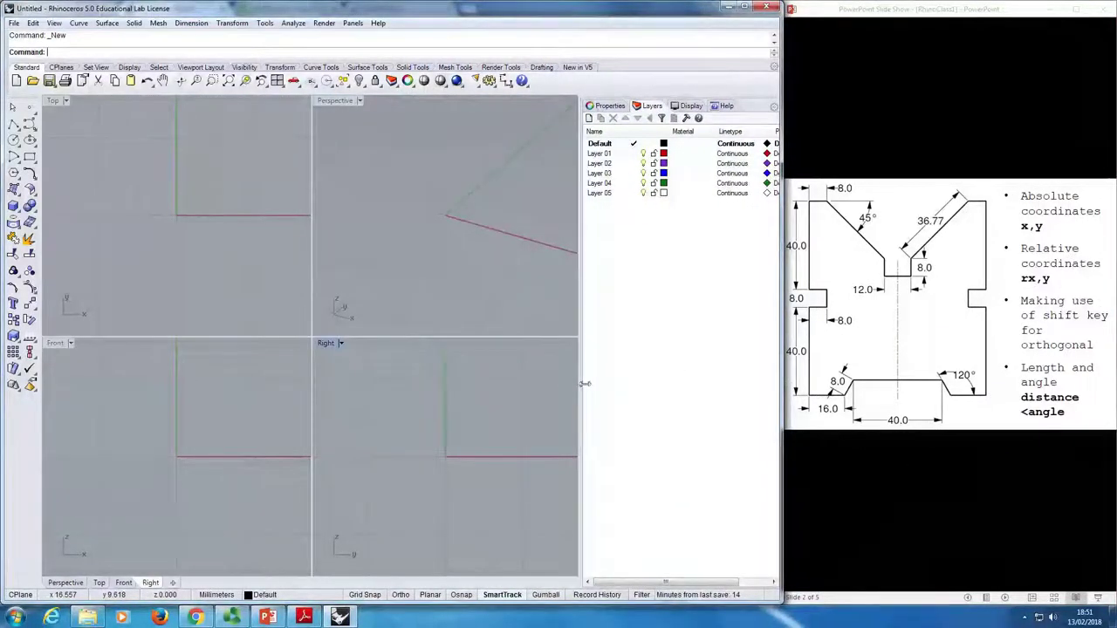
left_click_drag(625, 383, 687, 382)
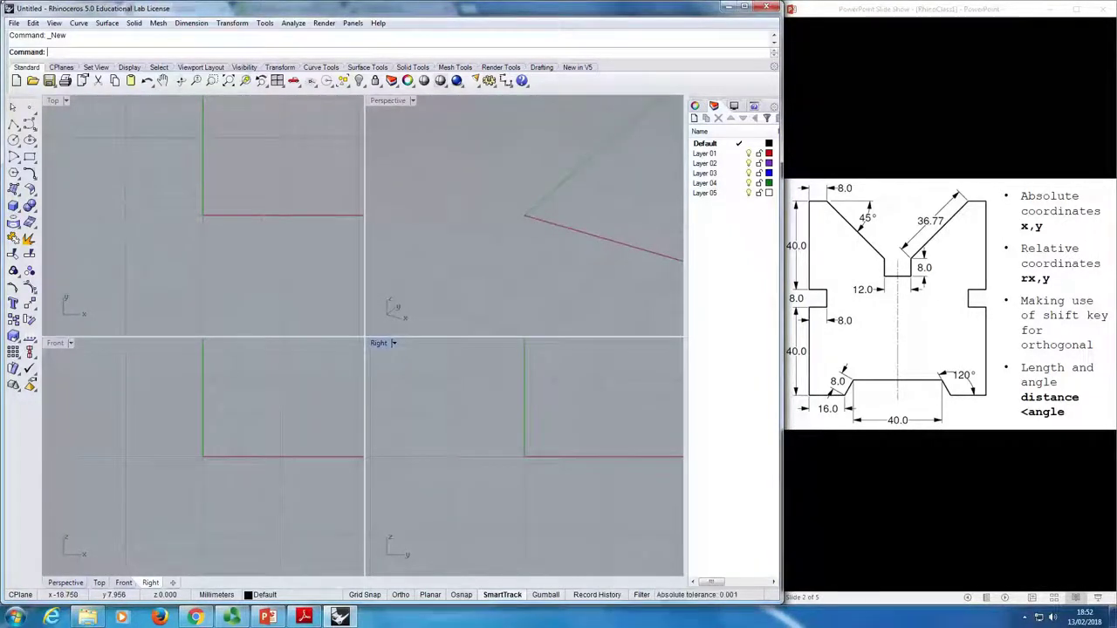
Step: Insert the exercisePlate image as a picture frame in the Top view with the PictureFrame command
type("PictureFrame")
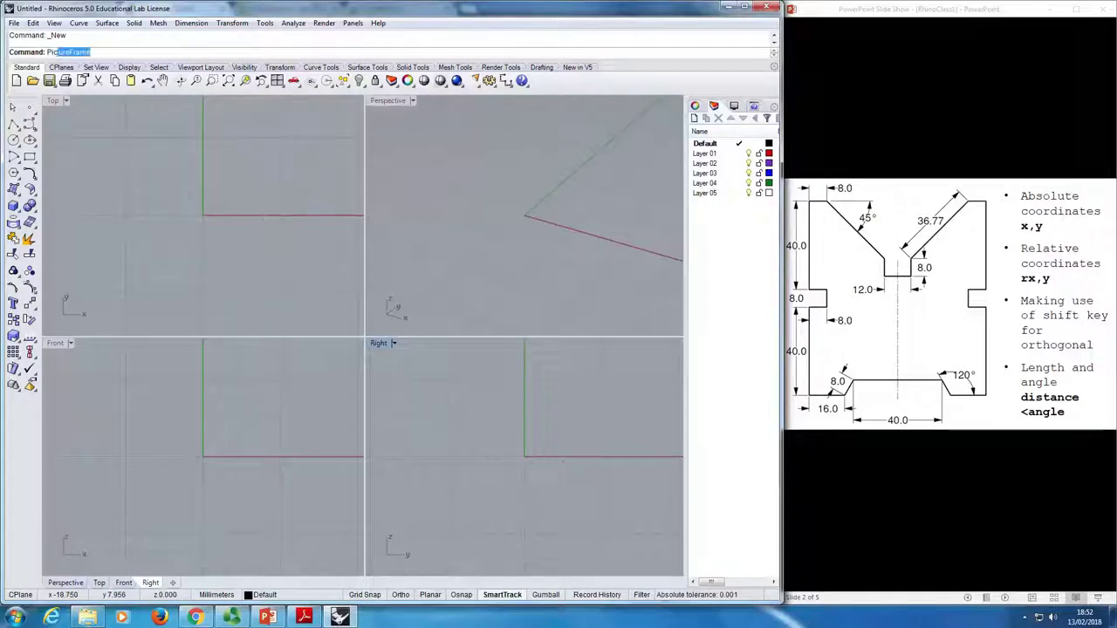
key("Return")
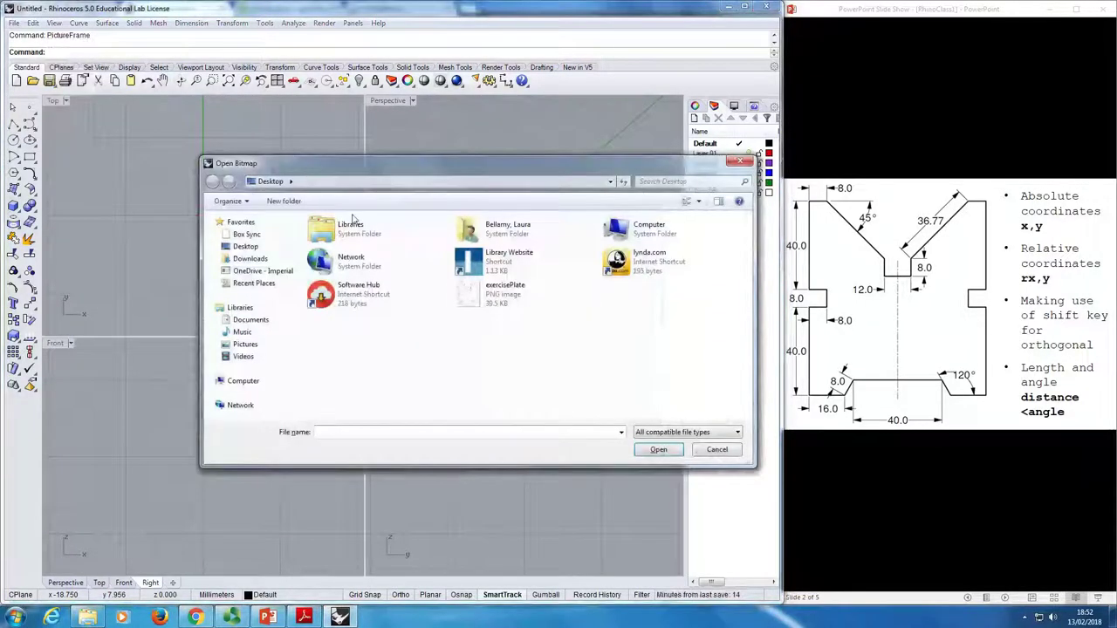
double_click(513, 296)
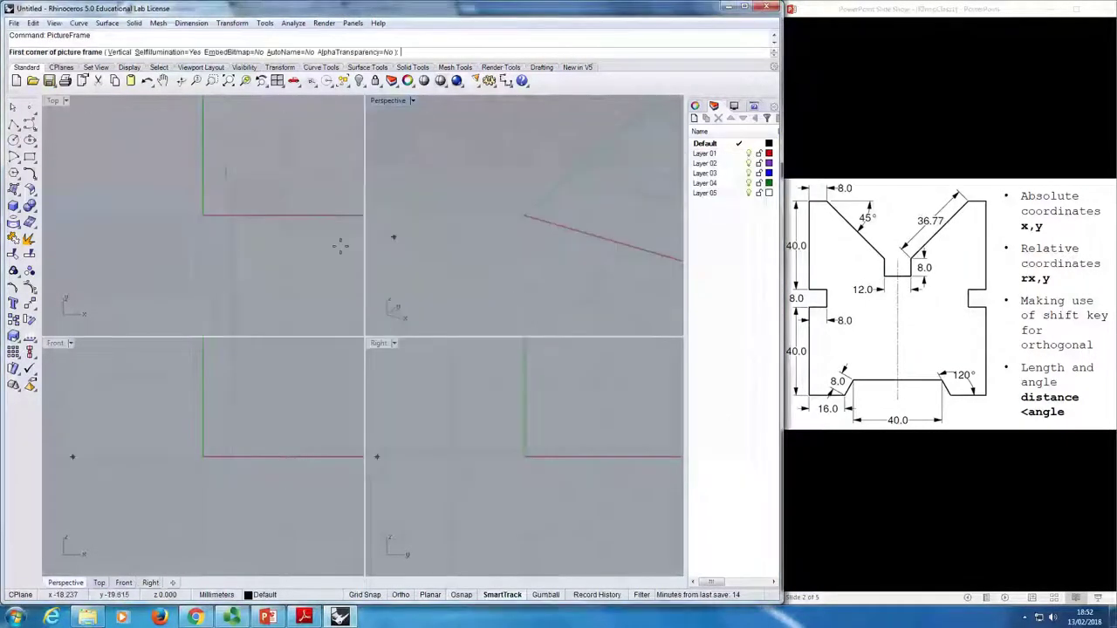
left_click(122, 292)
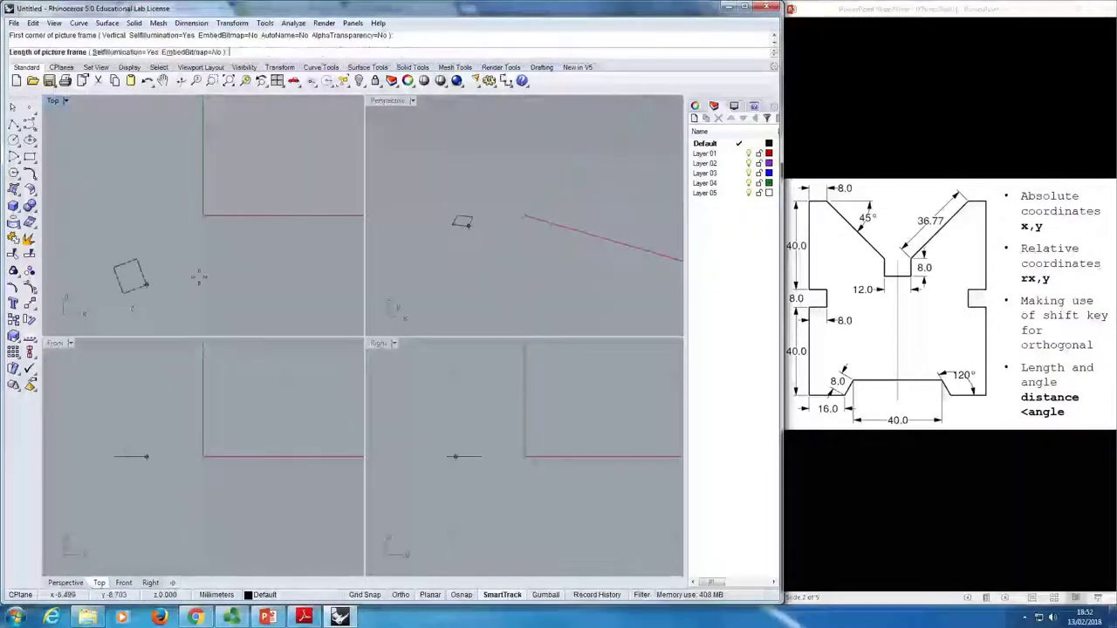
left_click(295, 291)
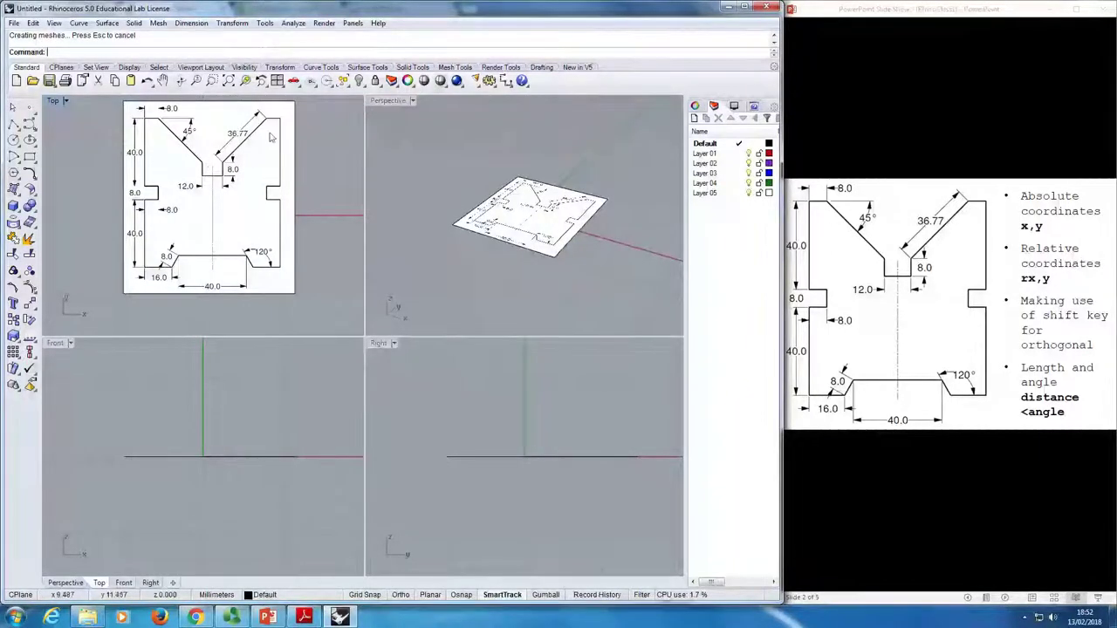
Step: Scale the picture frame with Scale2D, using the upper sloped edge as reference and 36.77 as its new length
scroll(296, 121, "up", 5)
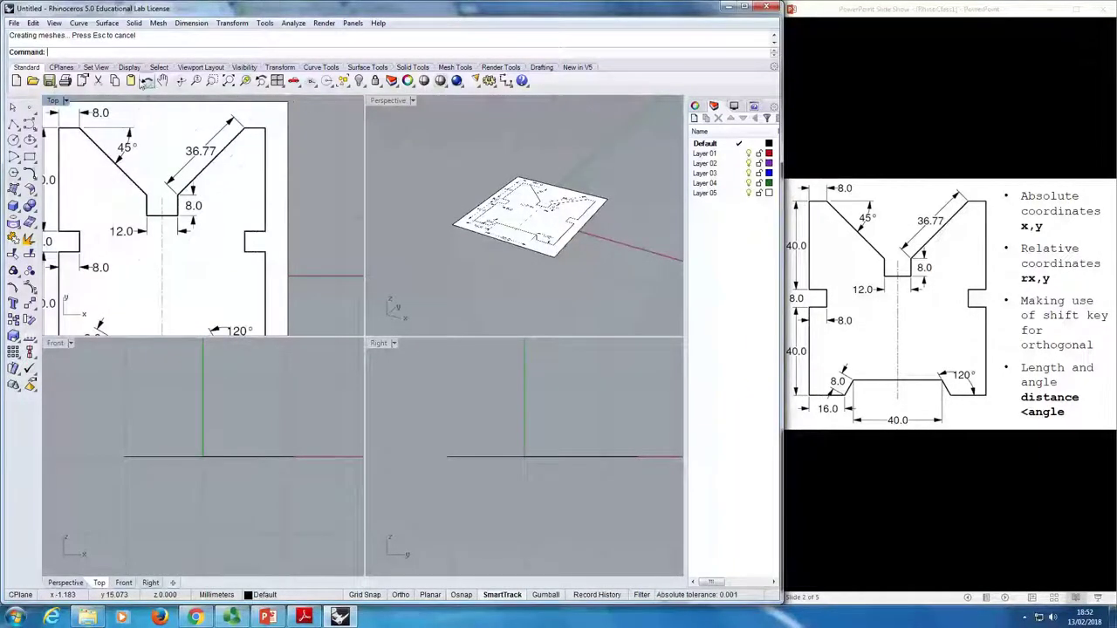
type("Sca")
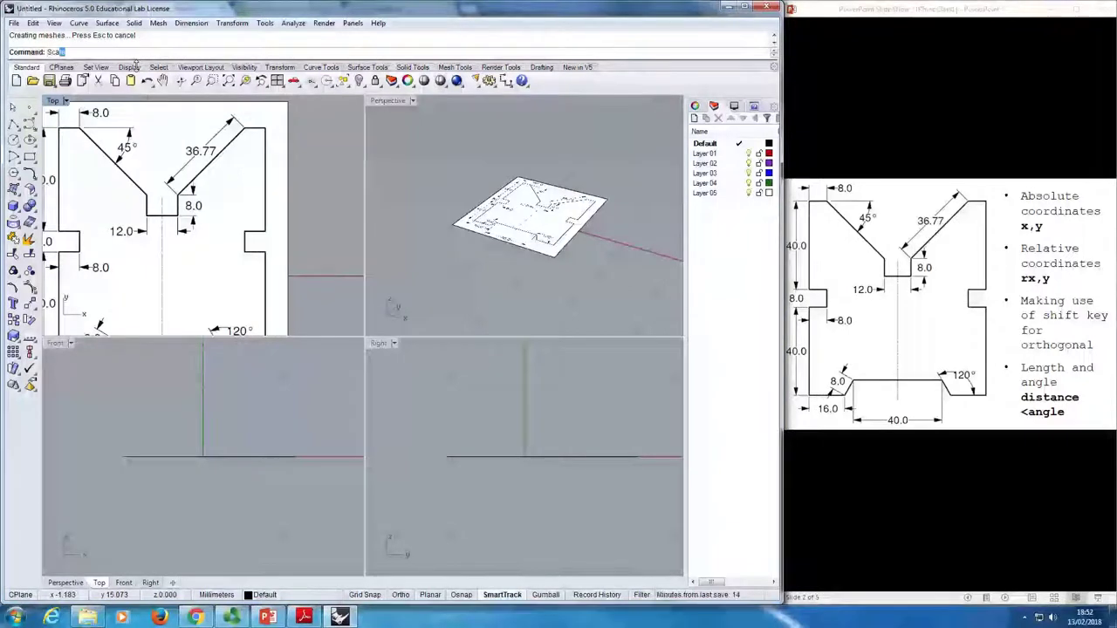
left_click(63, 77)
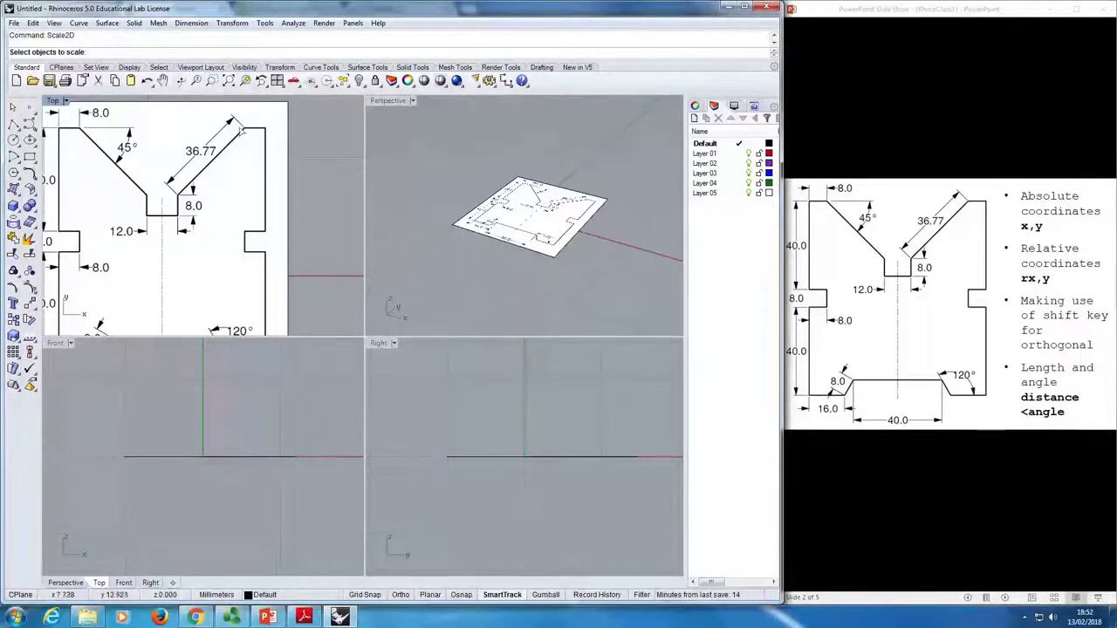
left_click(250, 171)
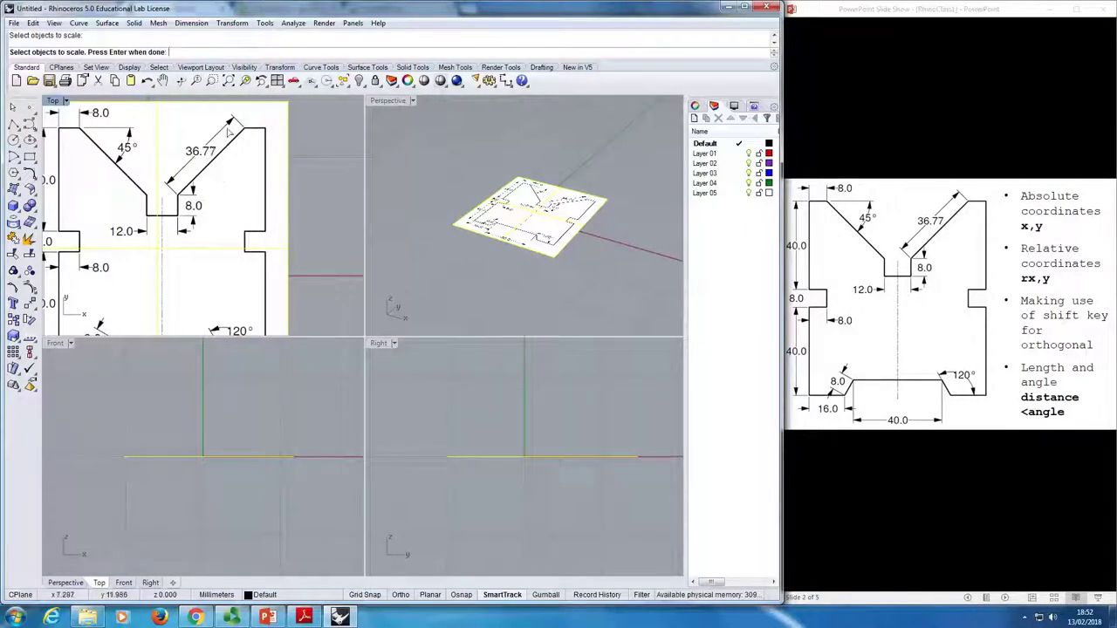
key("Return")
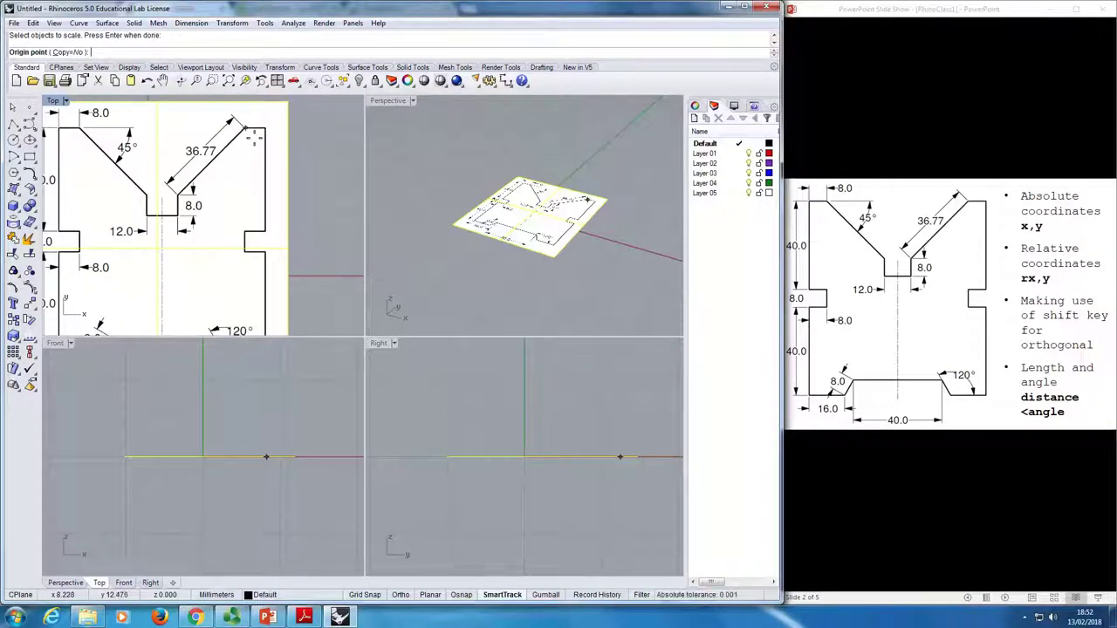
left_click(244, 129)
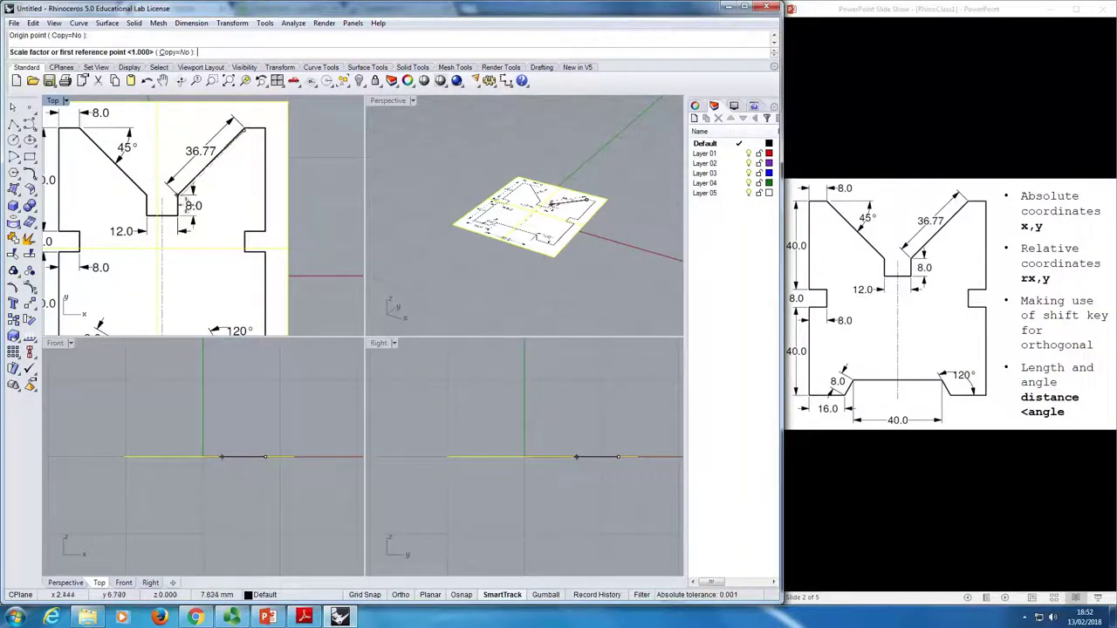
left_click(179, 192)
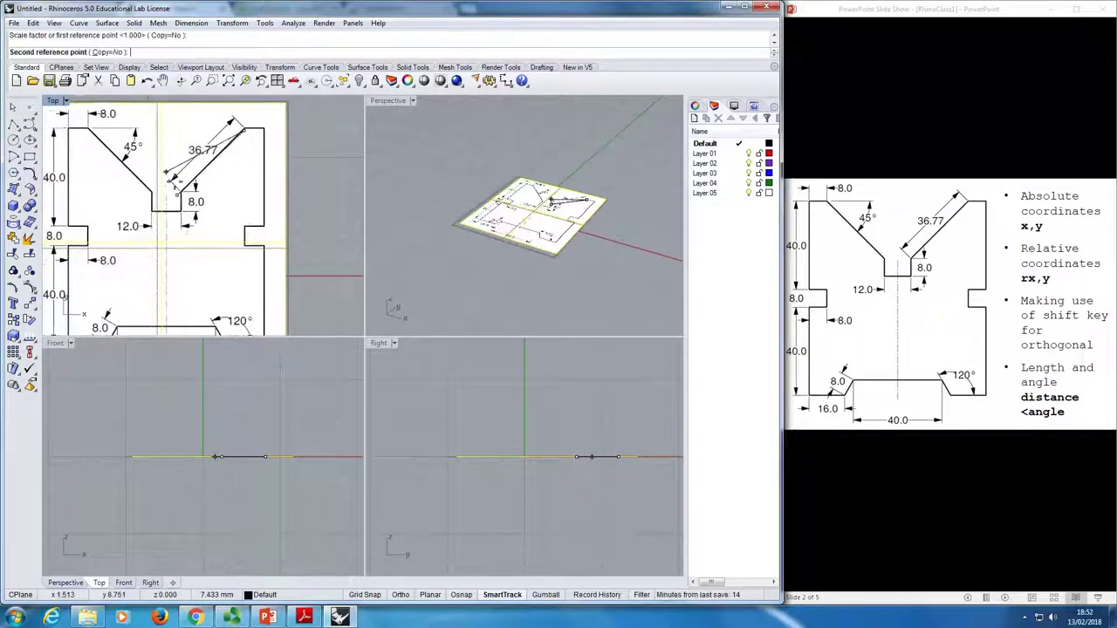
type("36.77")
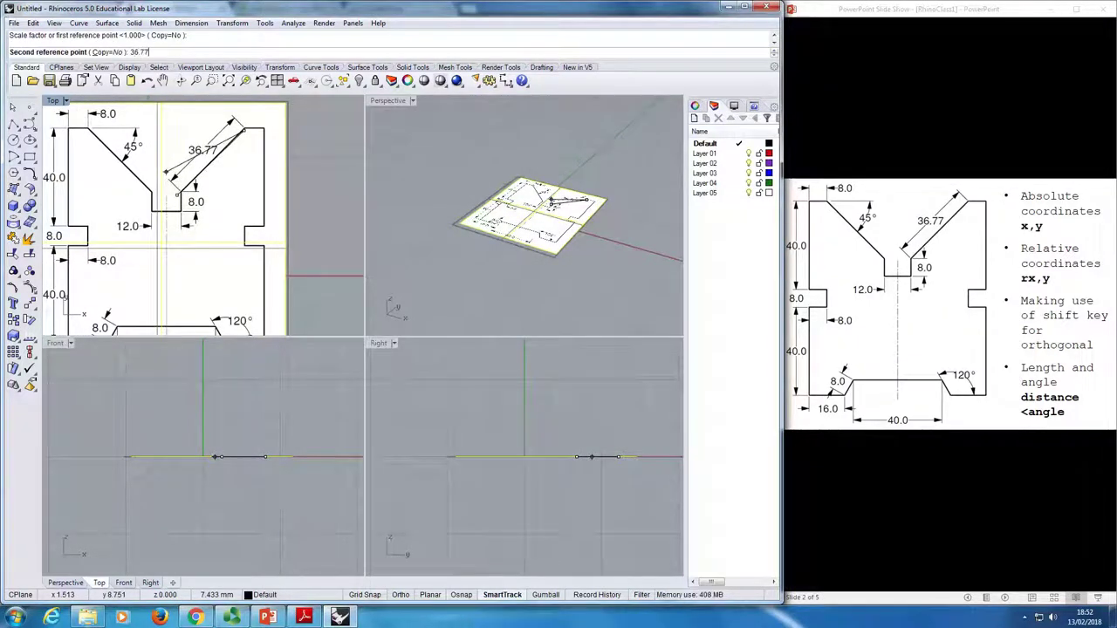
key("Return")
Step: Trace a polyline over the image along the 36.77 sloped edge, the short upper edge and the vertical side down to the notch
scroll(219, 174, "down", 6)
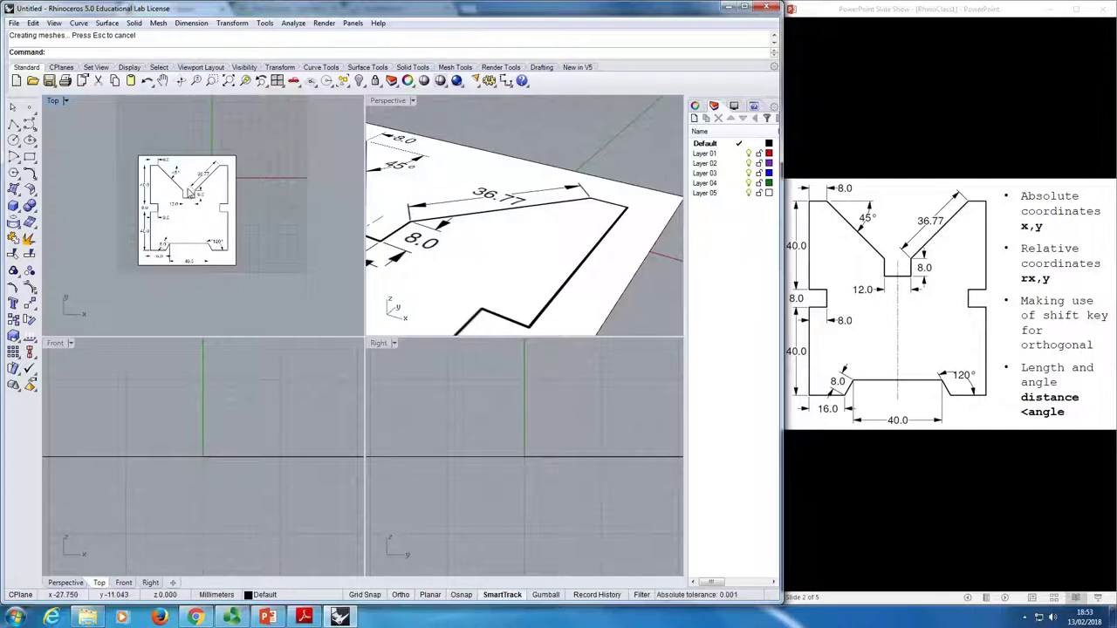
scroll(190, 193, "up", 5)
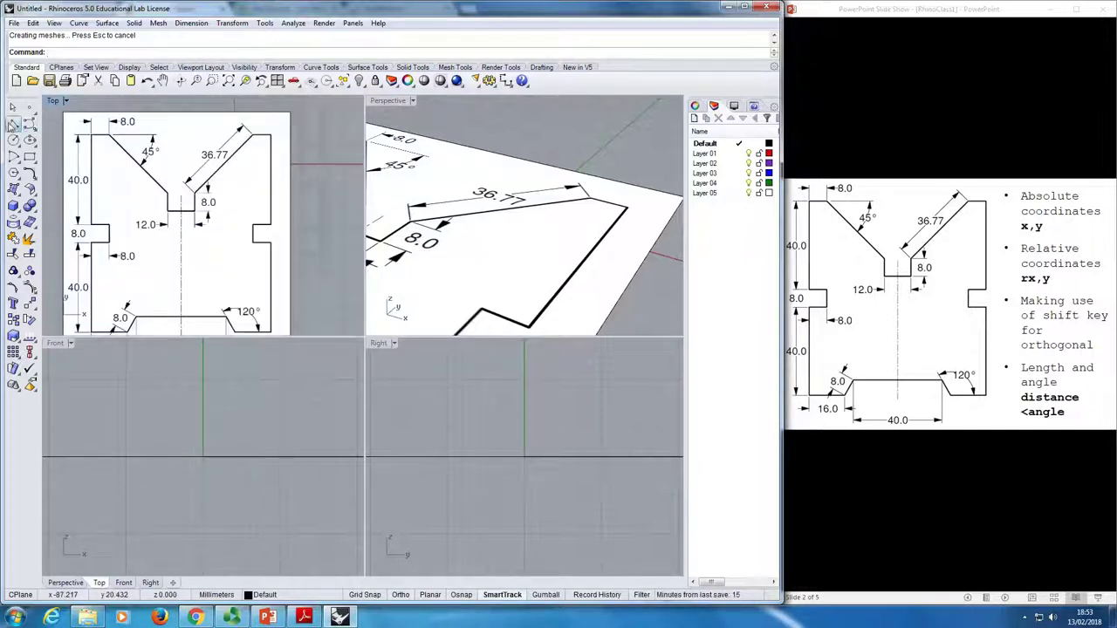
left_click(13, 124)
scroll(231, 210, "up", 4)
scroll(240, 209, "down", 3)
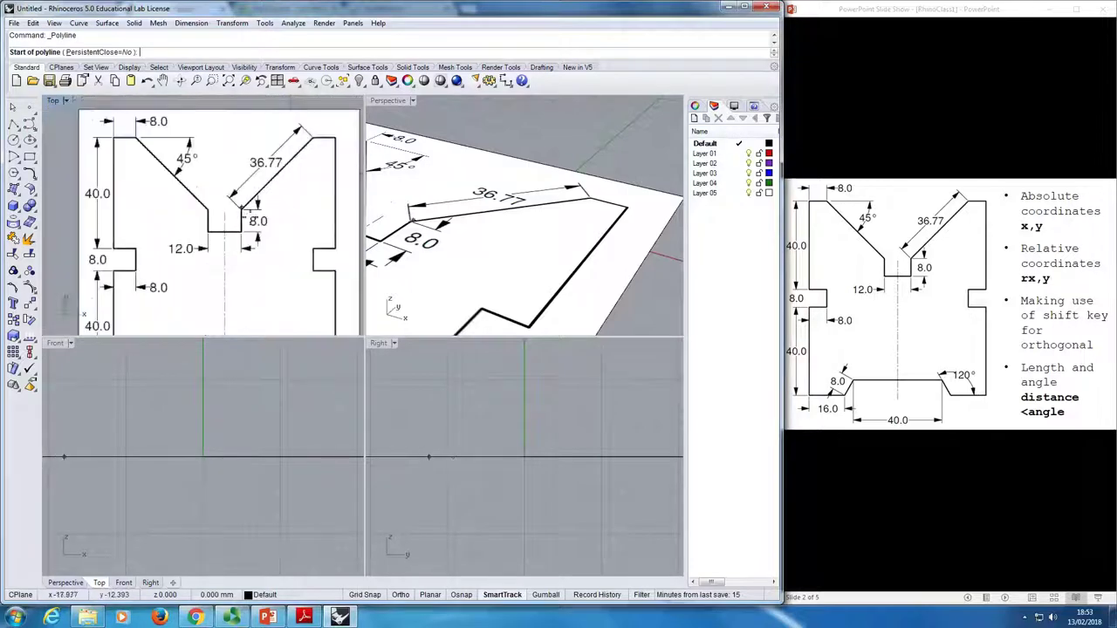
left_click(241, 210)
left_click(312, 137)
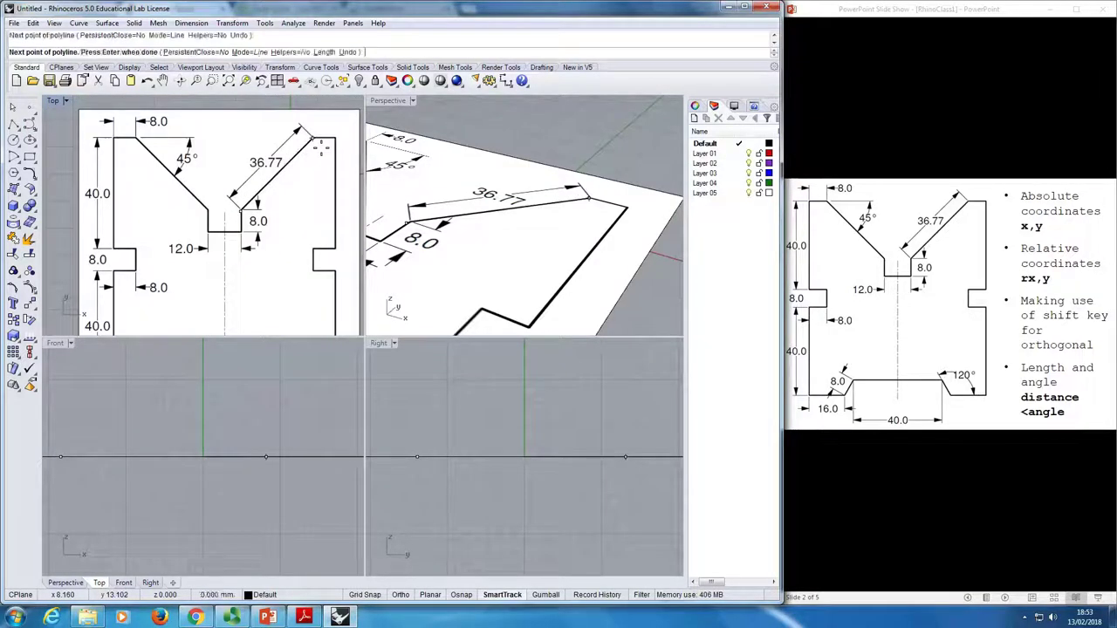
left_click(335, 137)
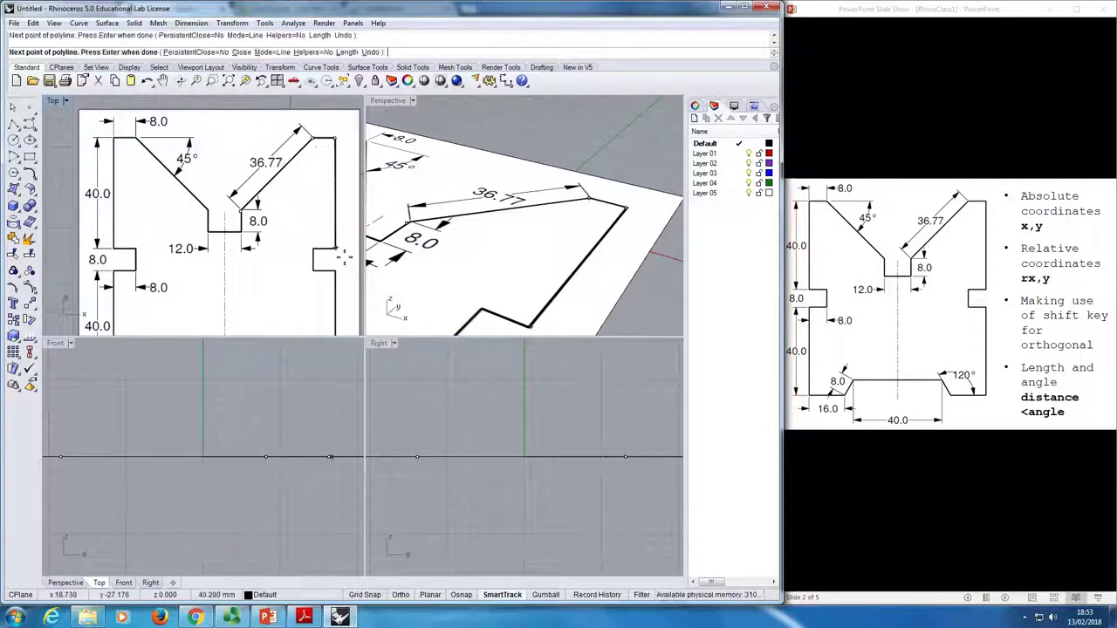
left_click(343, 255)
key("Return")
Step: Delete the plate picture frame and the traced polyline
left_click(341, 183)
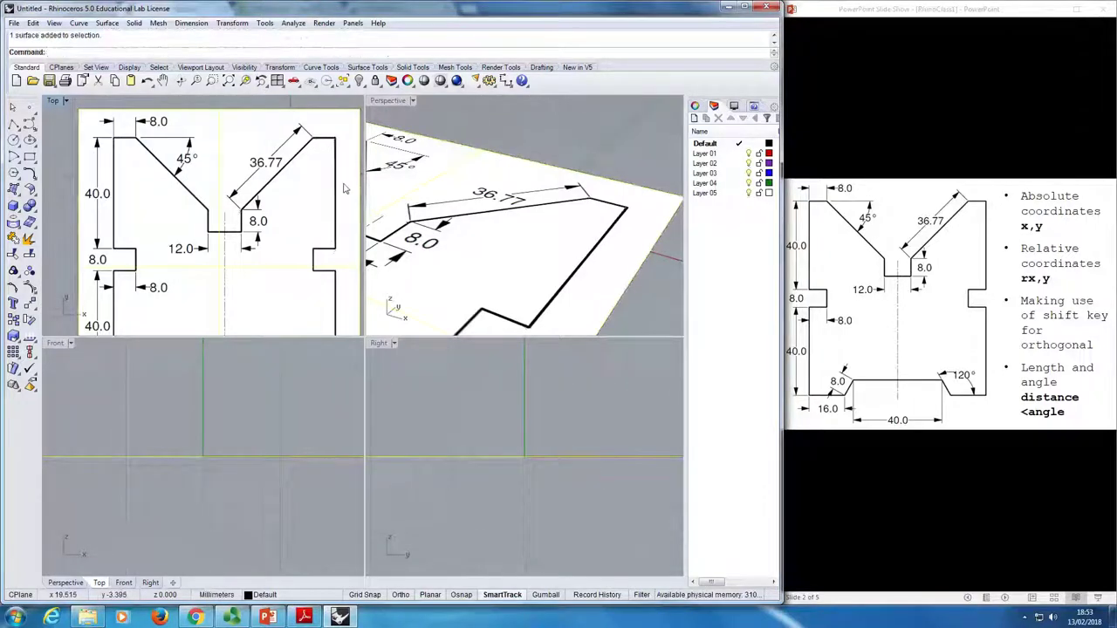
key("Delete")
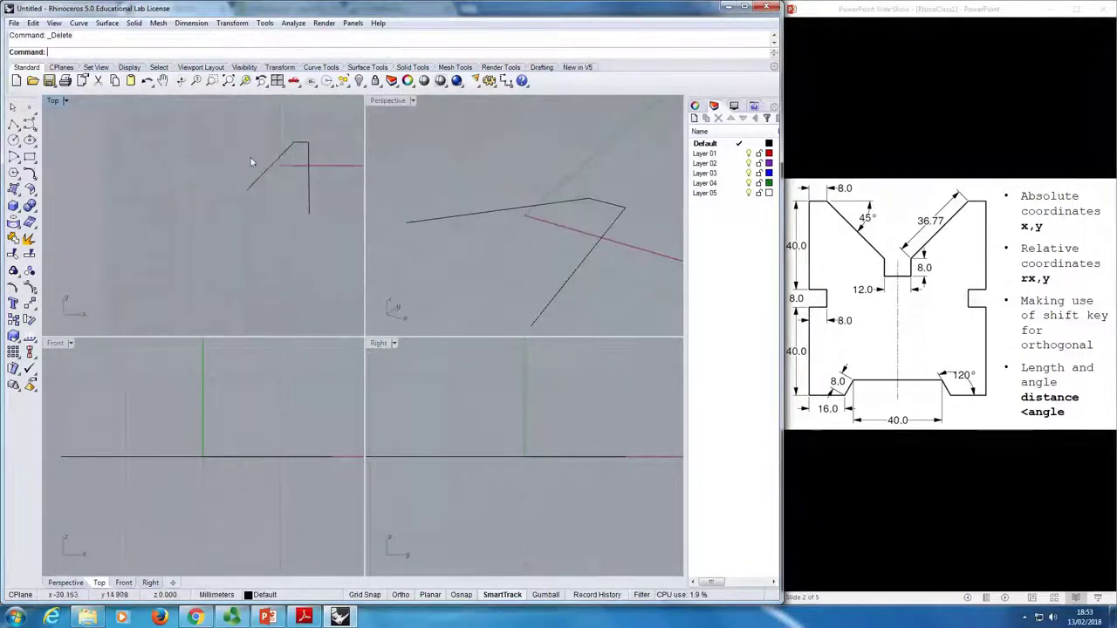
left_click(310, 206)
key("Delete")
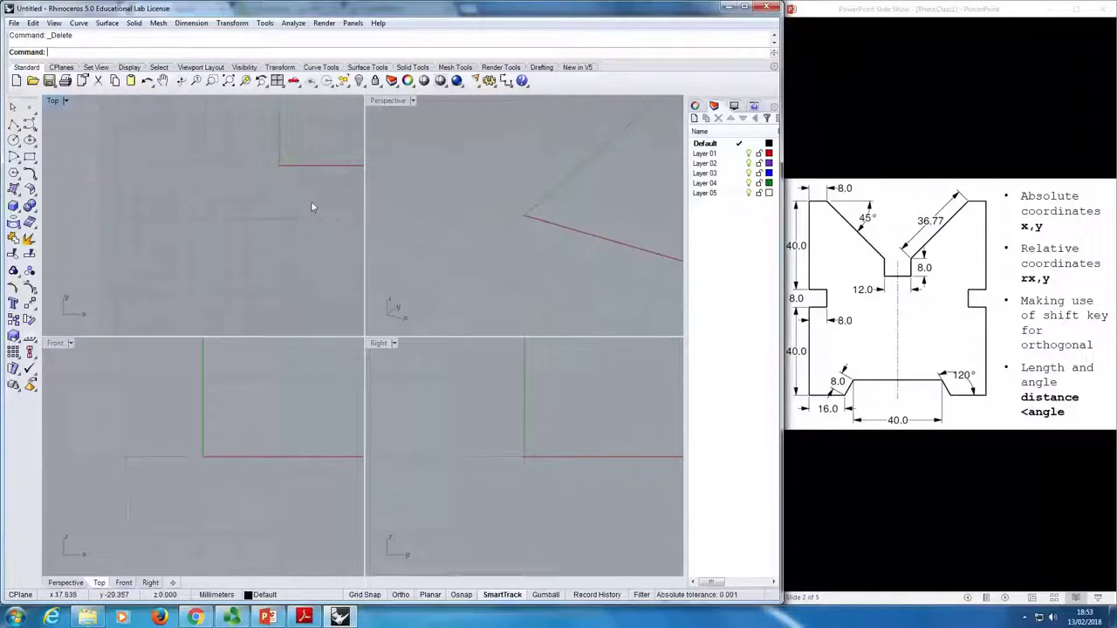
Step: Start a polyline at 0,0 in the maximized Top view and draw its first segment to 20,0
right_click_drag(311, 207, 204, 282)
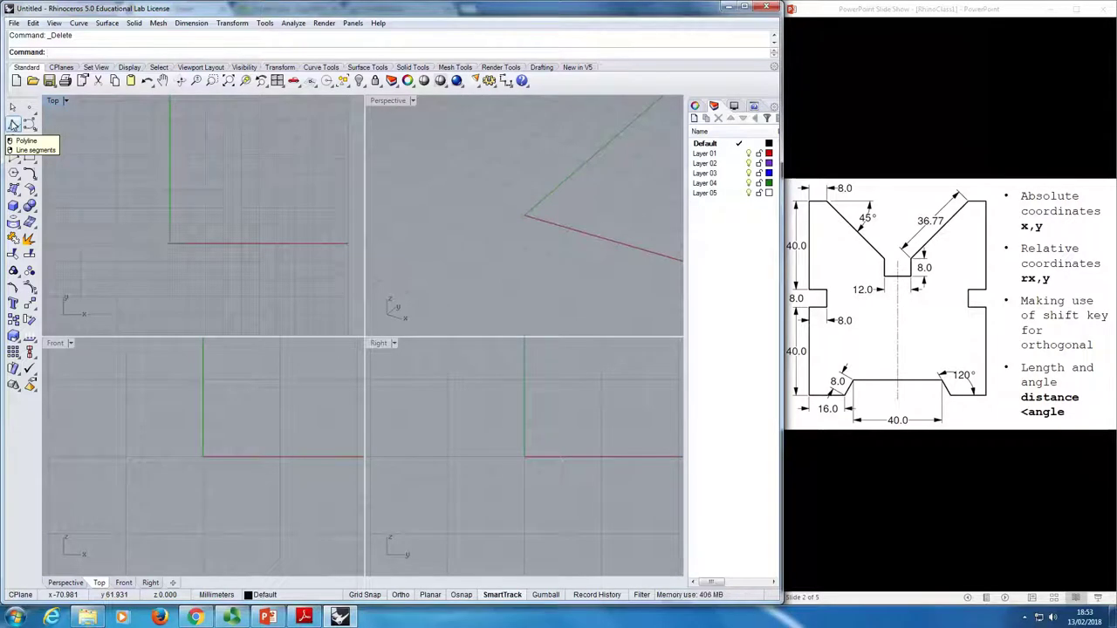
type("Pol")
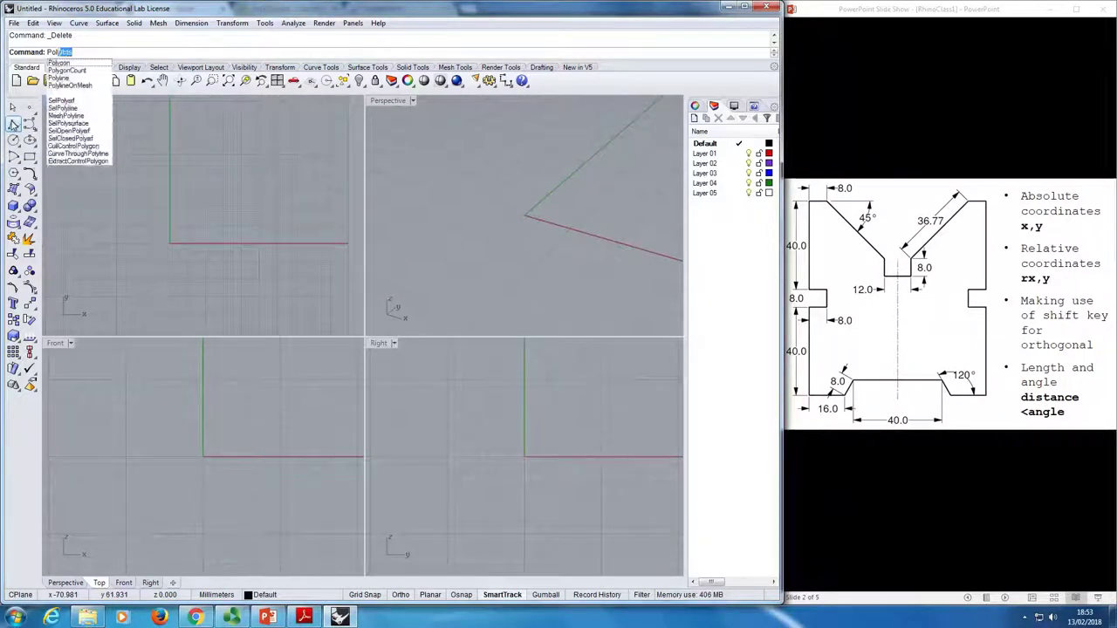
key("Return")
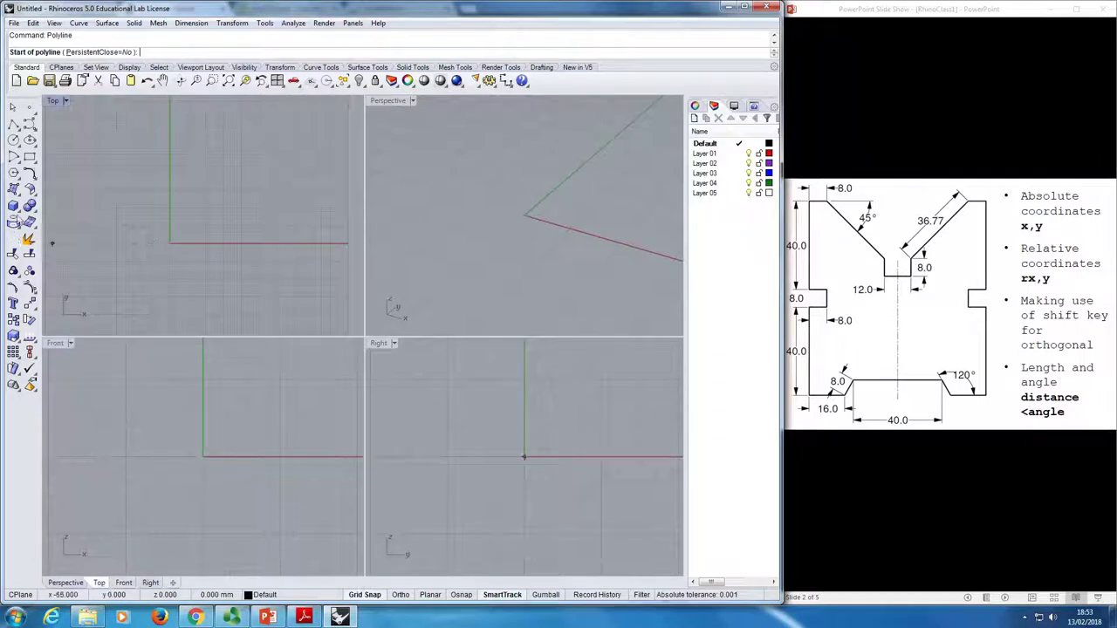
double_click(54, 103)
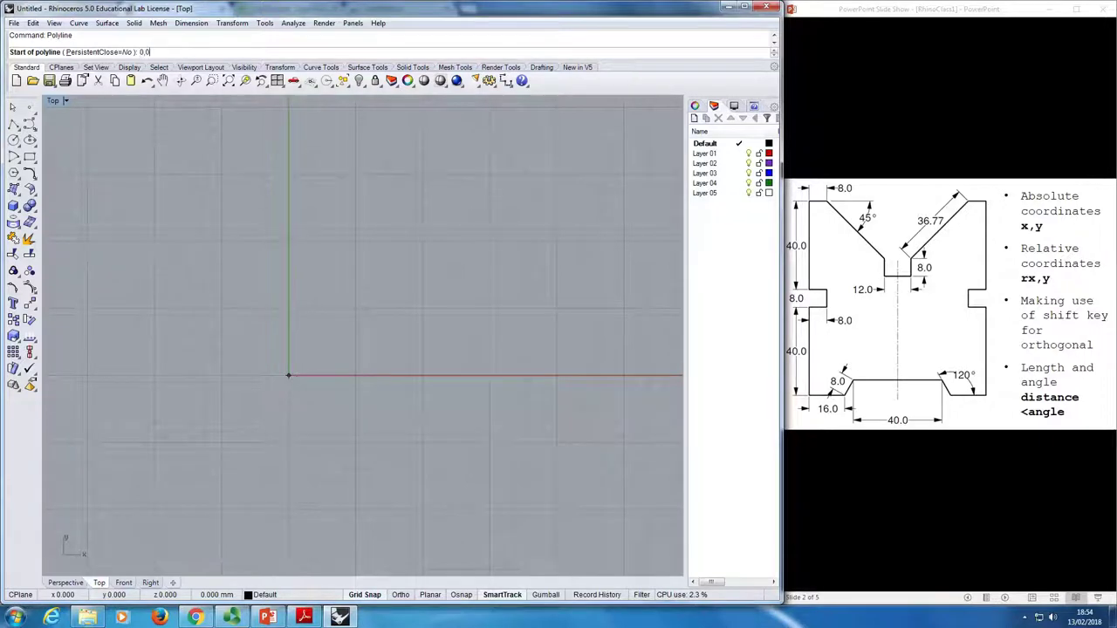
key("Return")
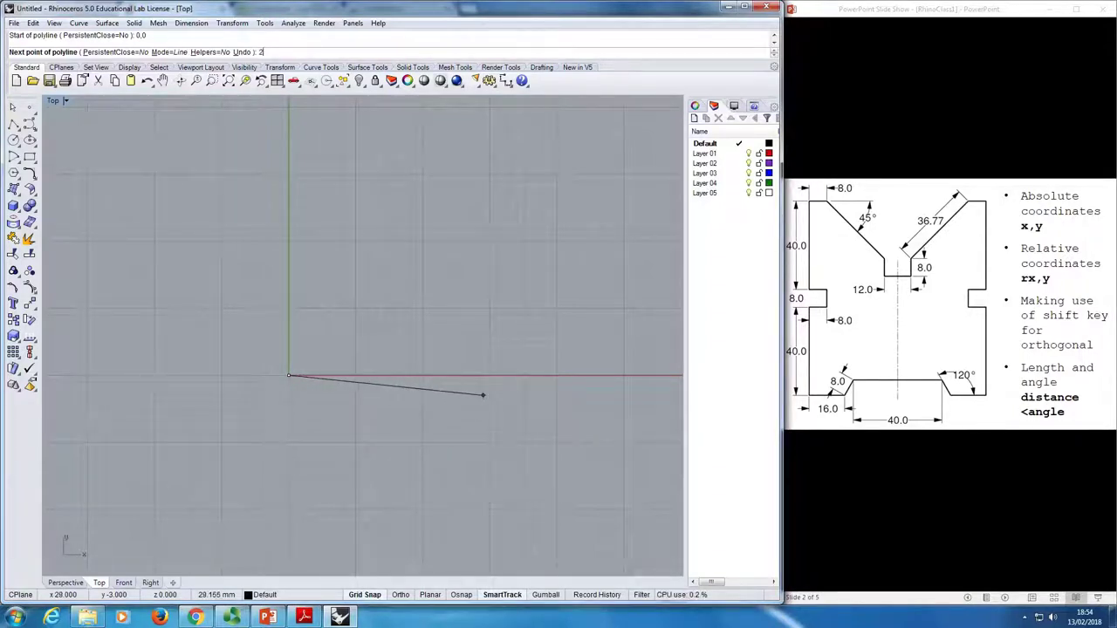
type("0")
key("Return")
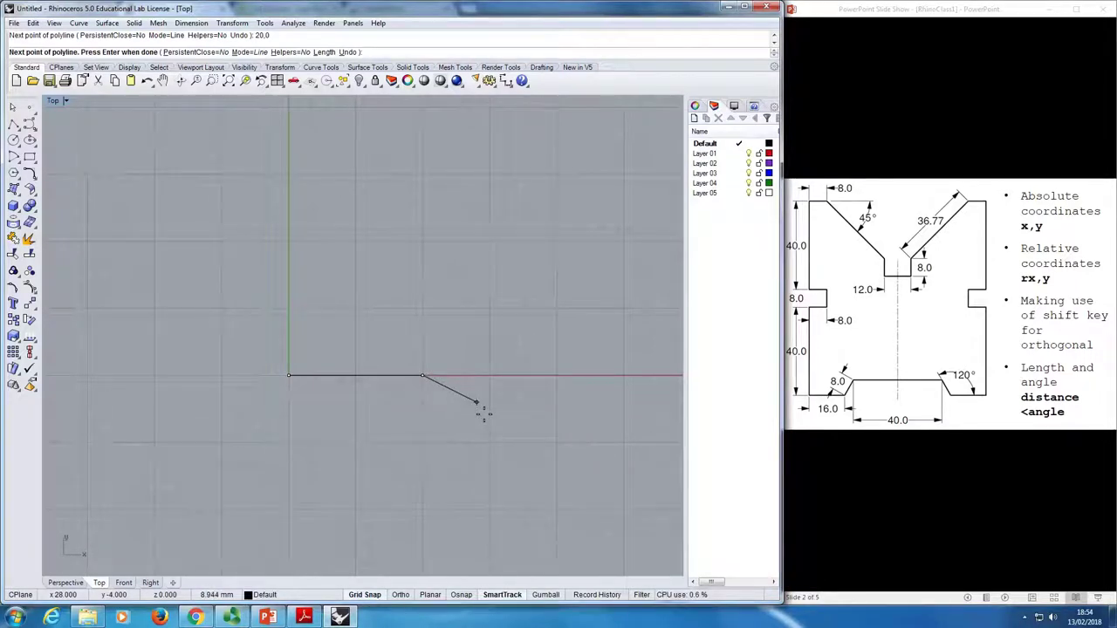
Step: Add an 8 mm polyline segment with its angle constrained to 60° (<60), sloping downward from the end of the 20 mm segment
type("8")
key("Return")
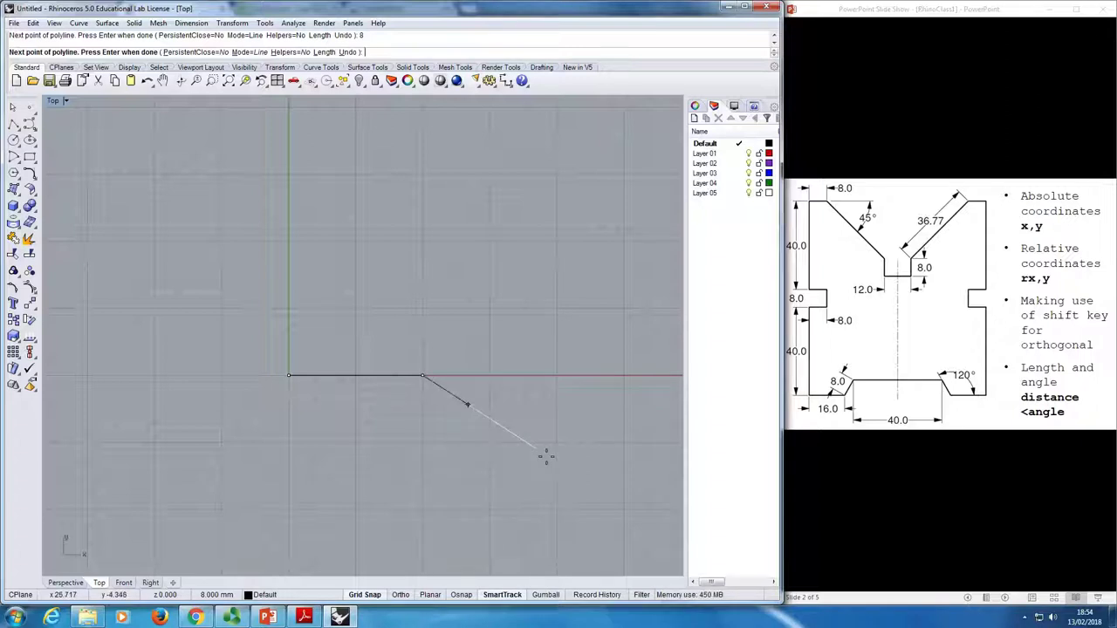
type("<")
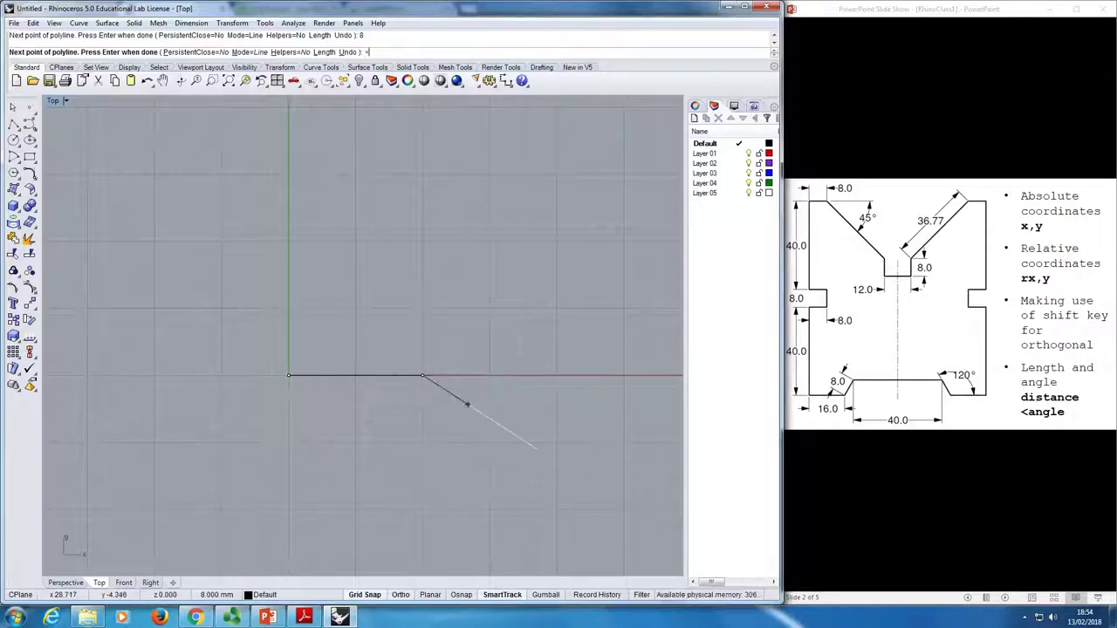
type("-")
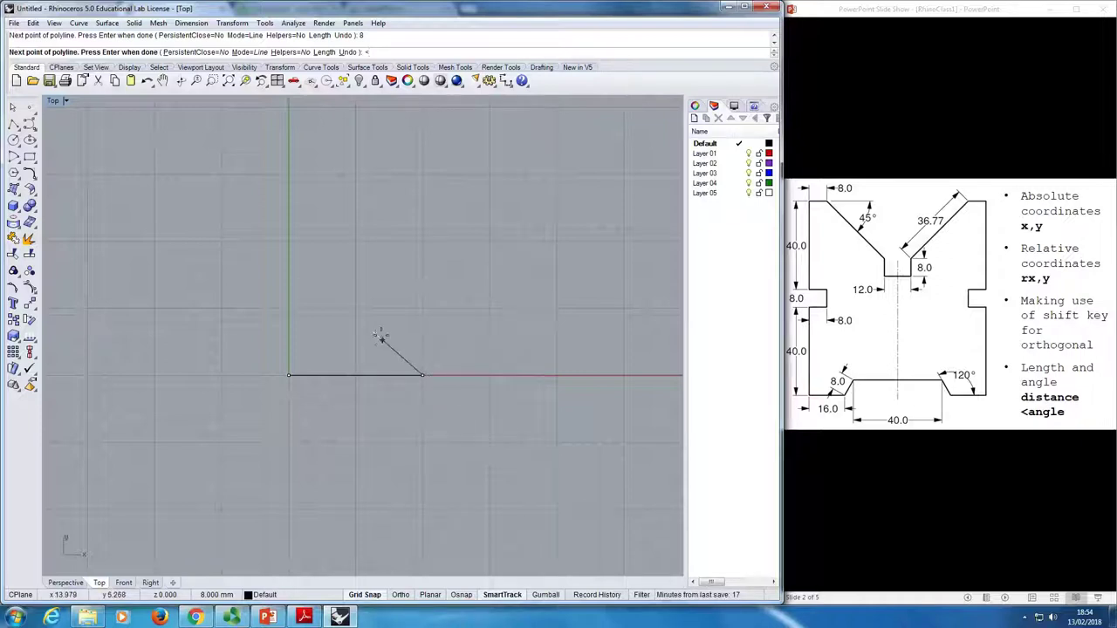
type("6")
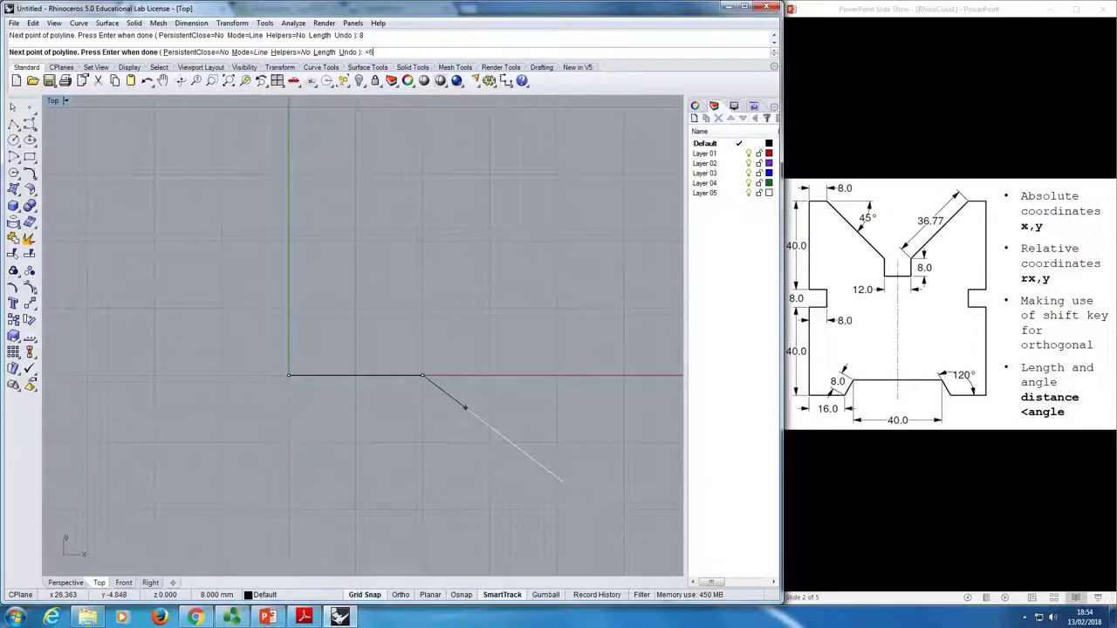
type("0")
key("Return")
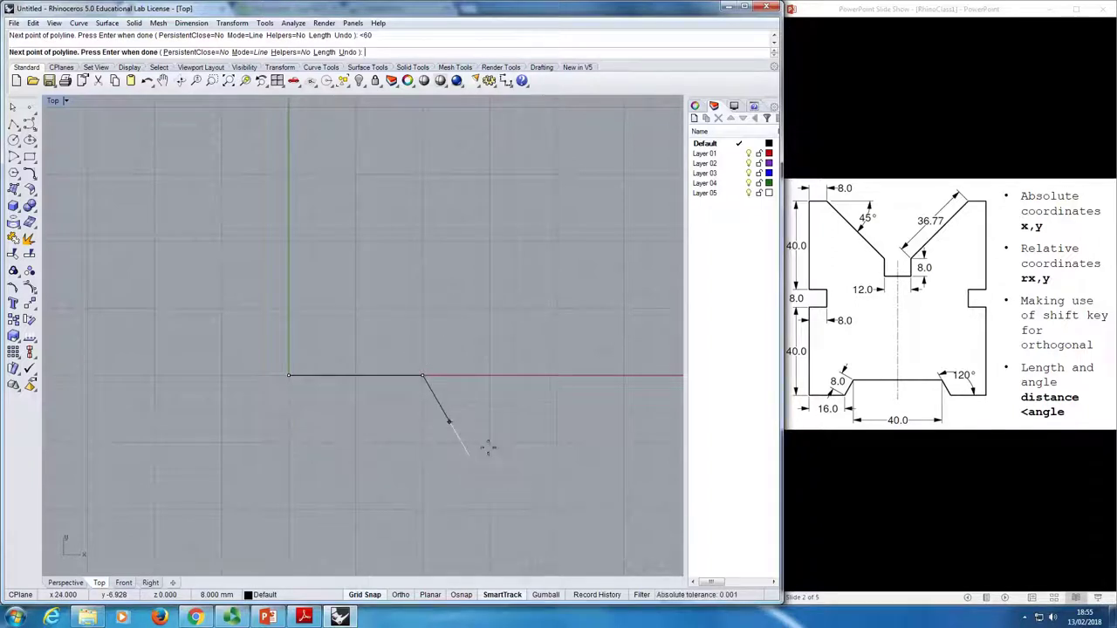
left_click(524, 503)
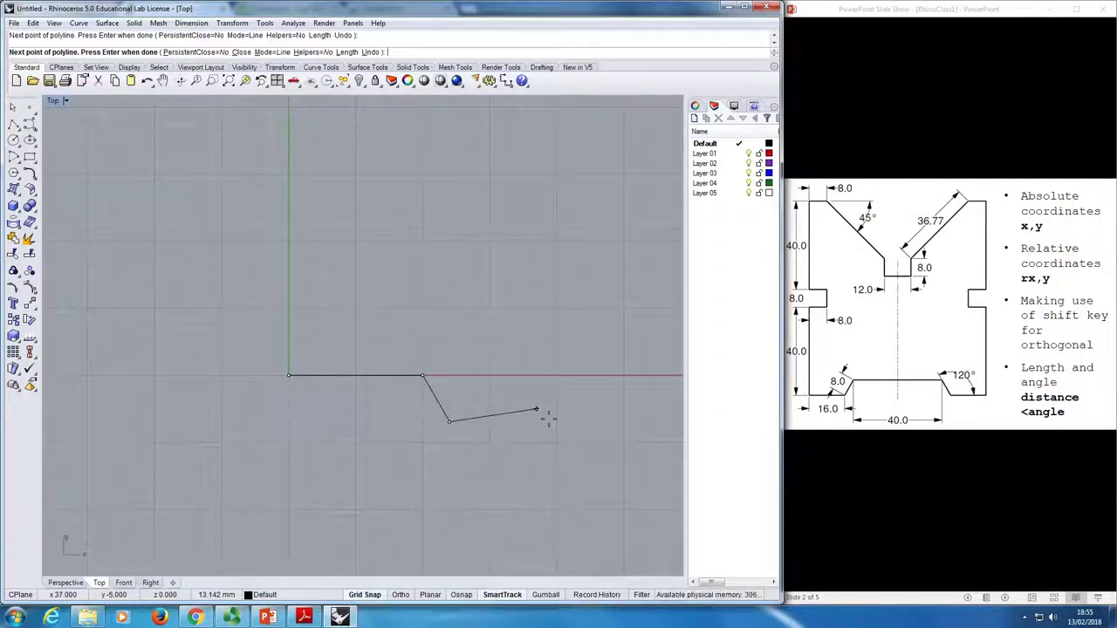
Step: With Ortho on, add the 16 mm horizontal bottom edge, then the vertical side up using relative coordinates r0,40
key("Return")
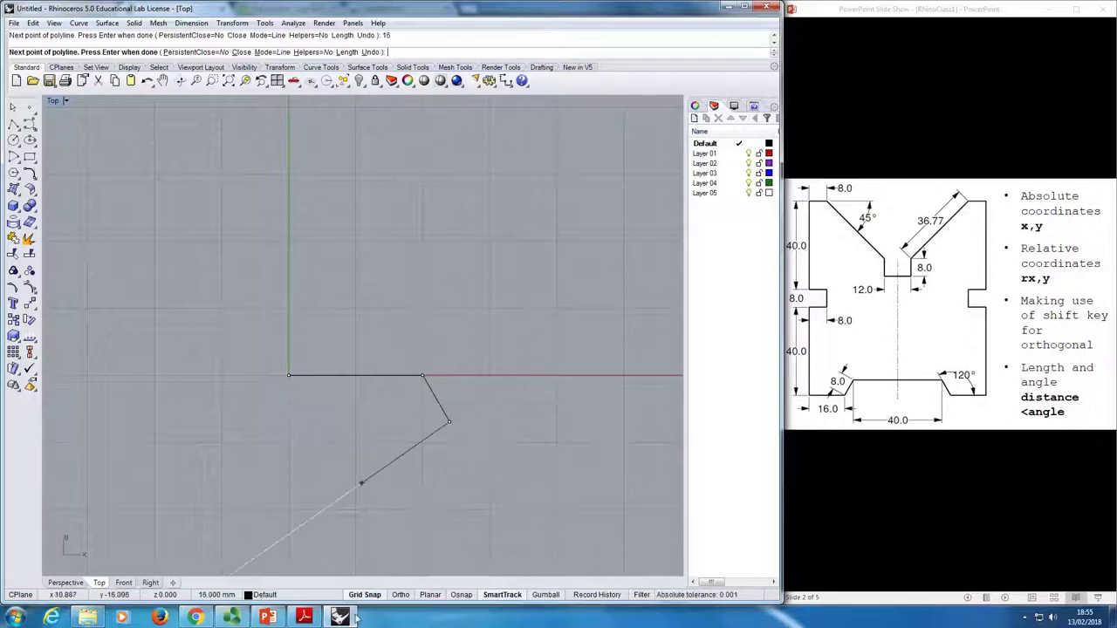
left_click(407, 599)
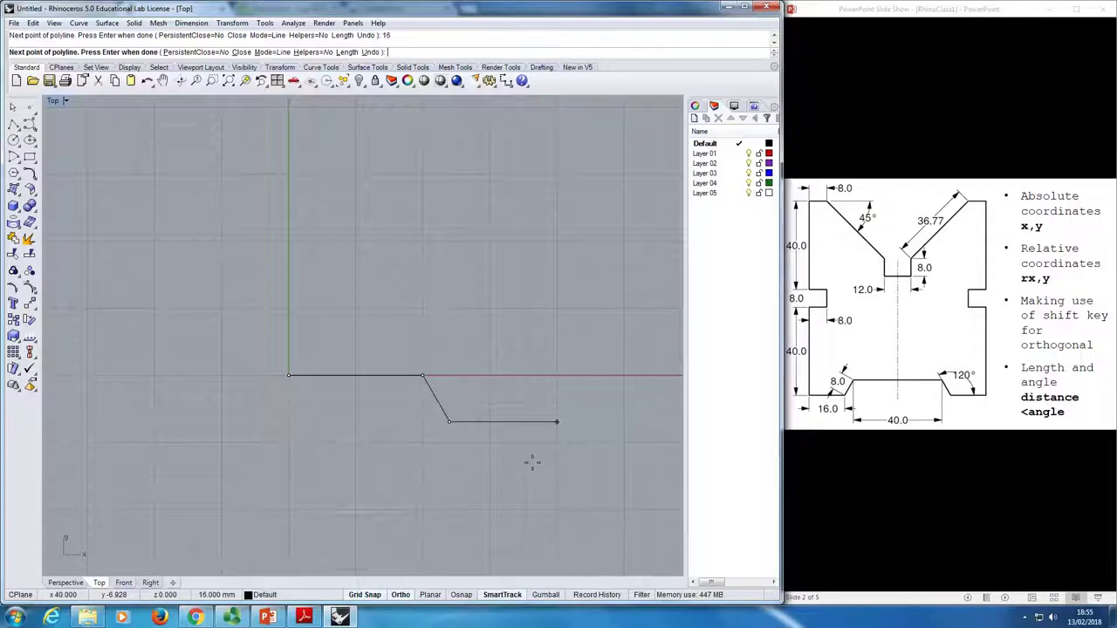
key("F8")
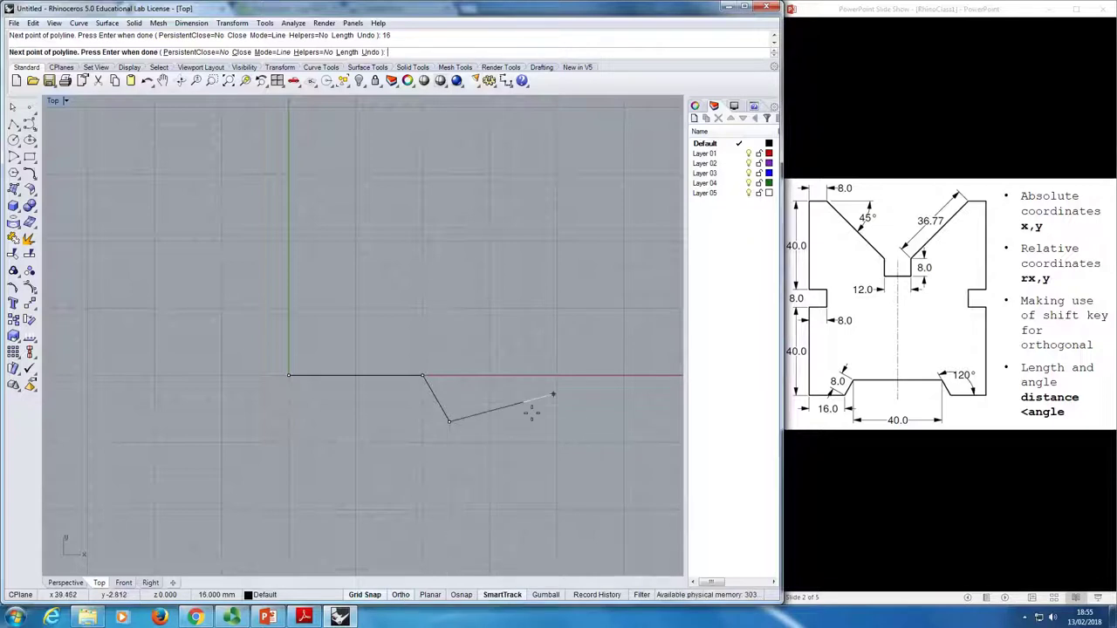
left_click(610, 425)
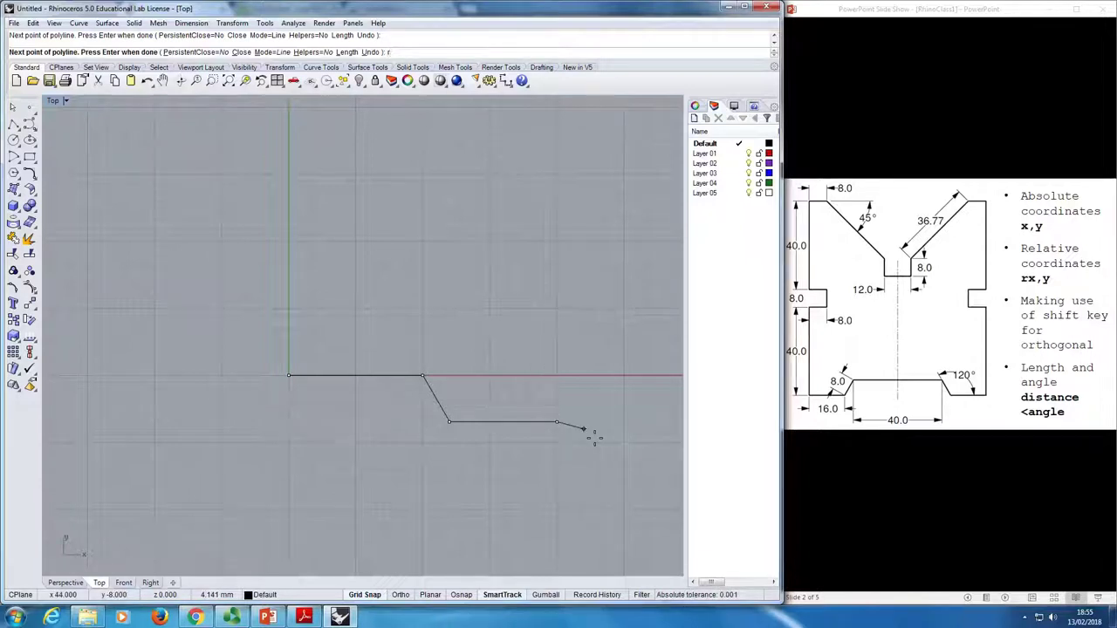
type("0,40")
key("Return")
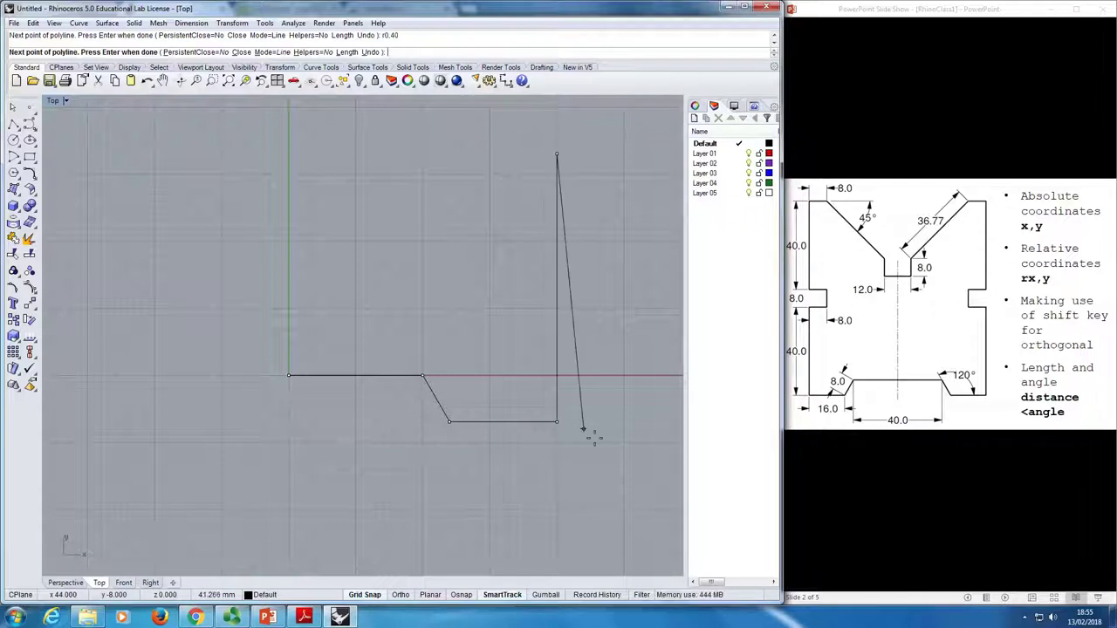
Step: Draw the side notch of the polyline with 8 mm segments inward, upward and back outward
scroll(545, 209, "down", 4)
right_click_drag(570, 241, 512, 282)
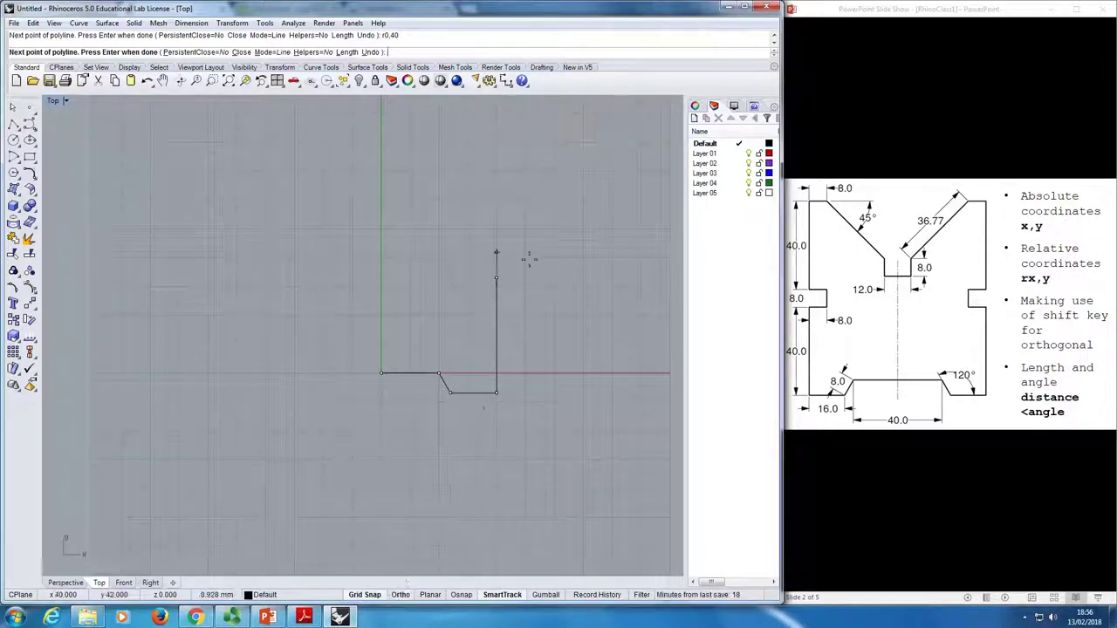
type("8")
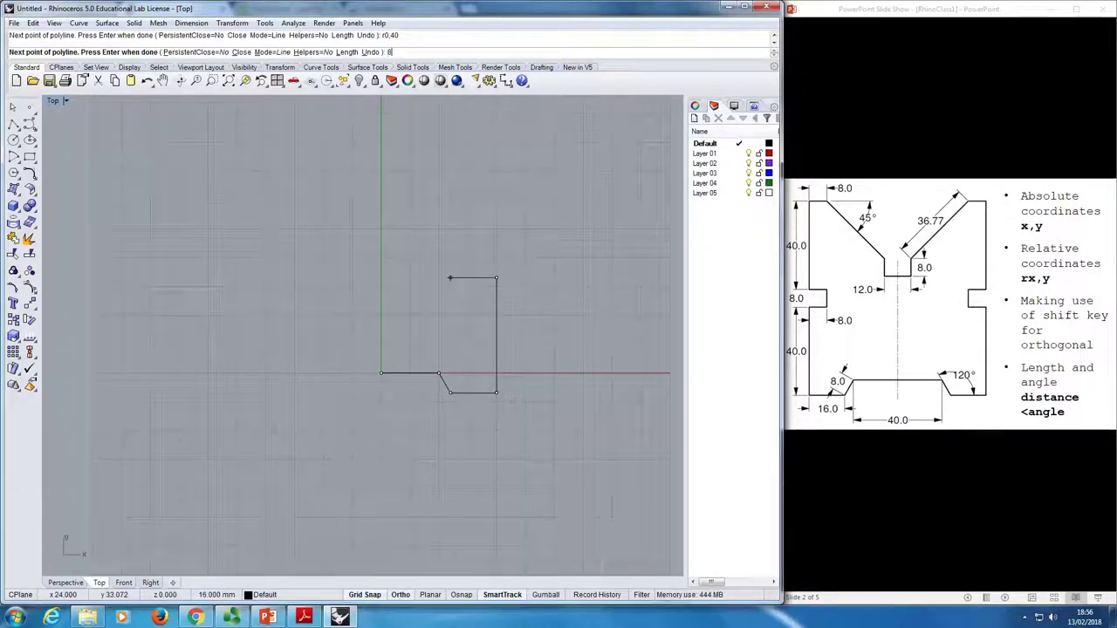
key("Return")
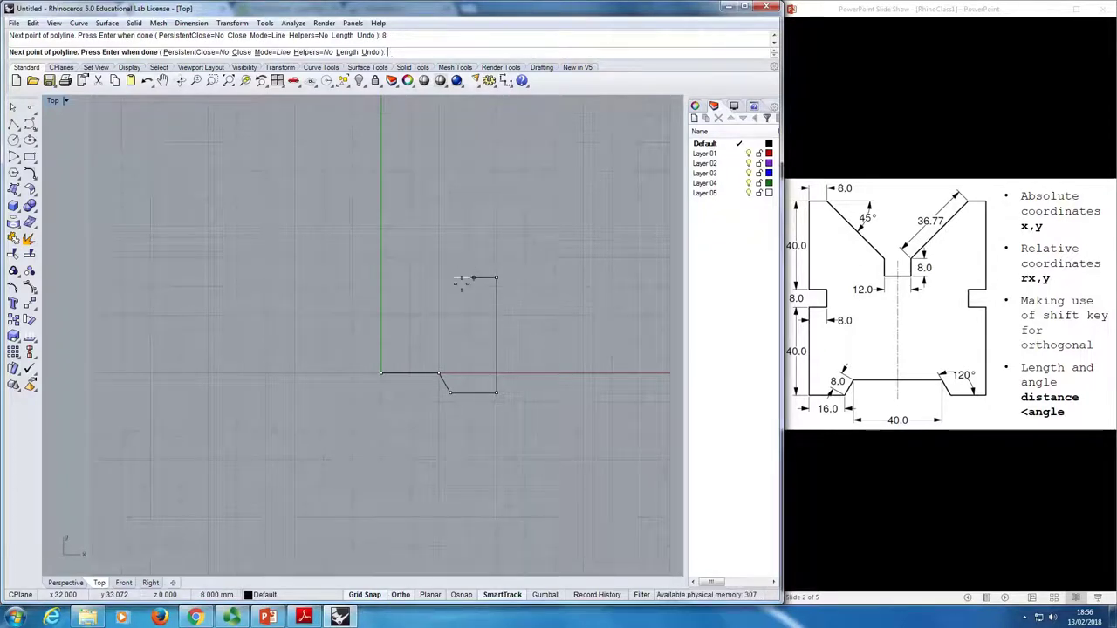
left_click(463, 281)
type("8")
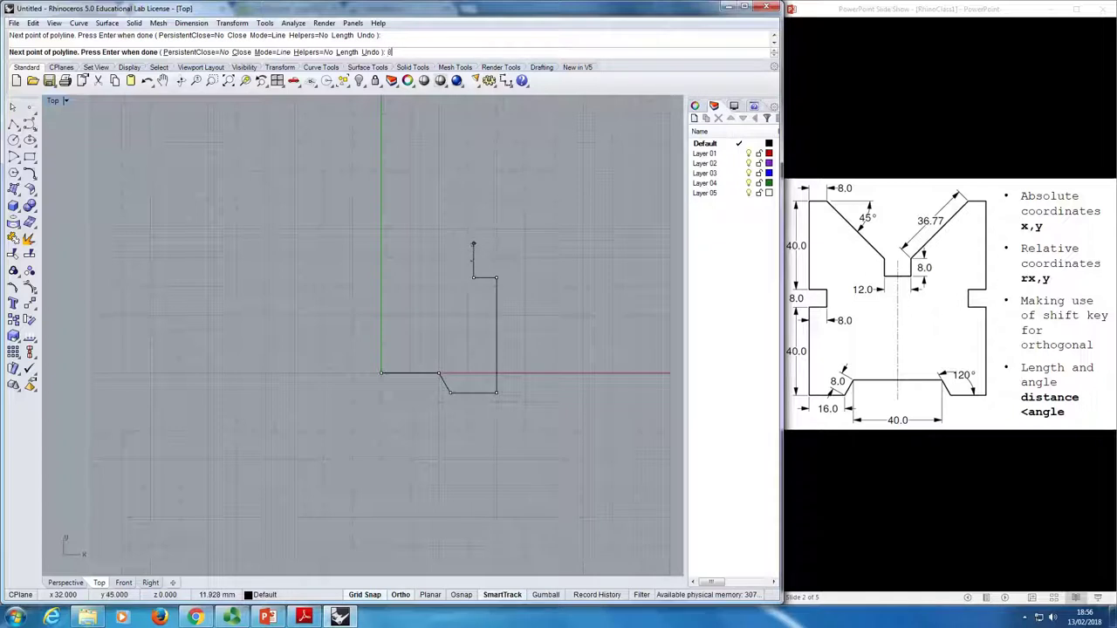
key("Return")
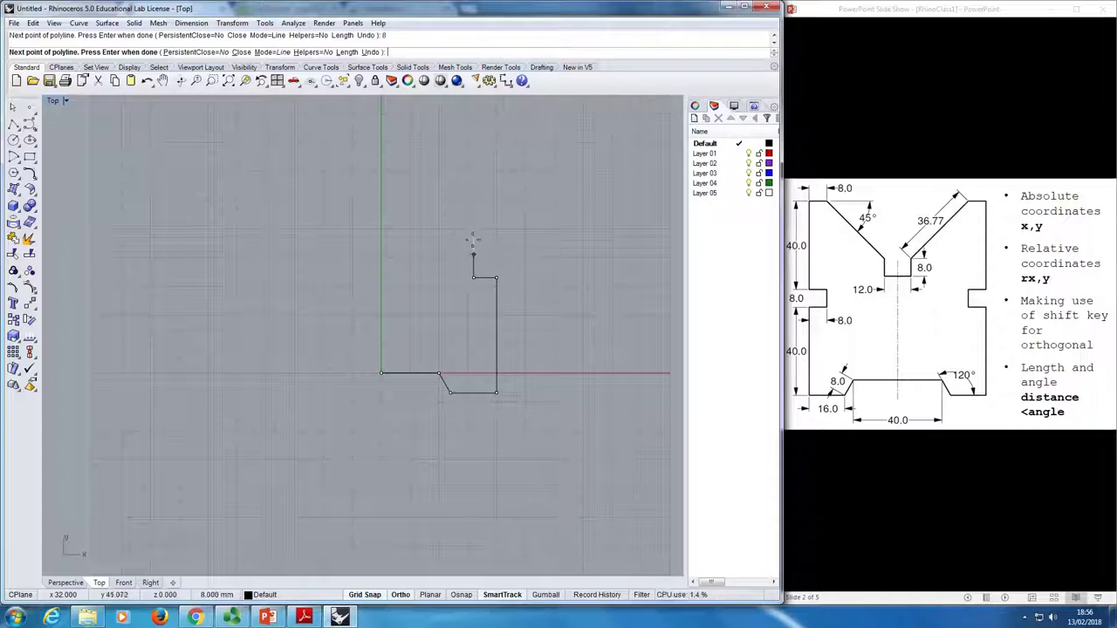
left_click(473, 240)
type("8")
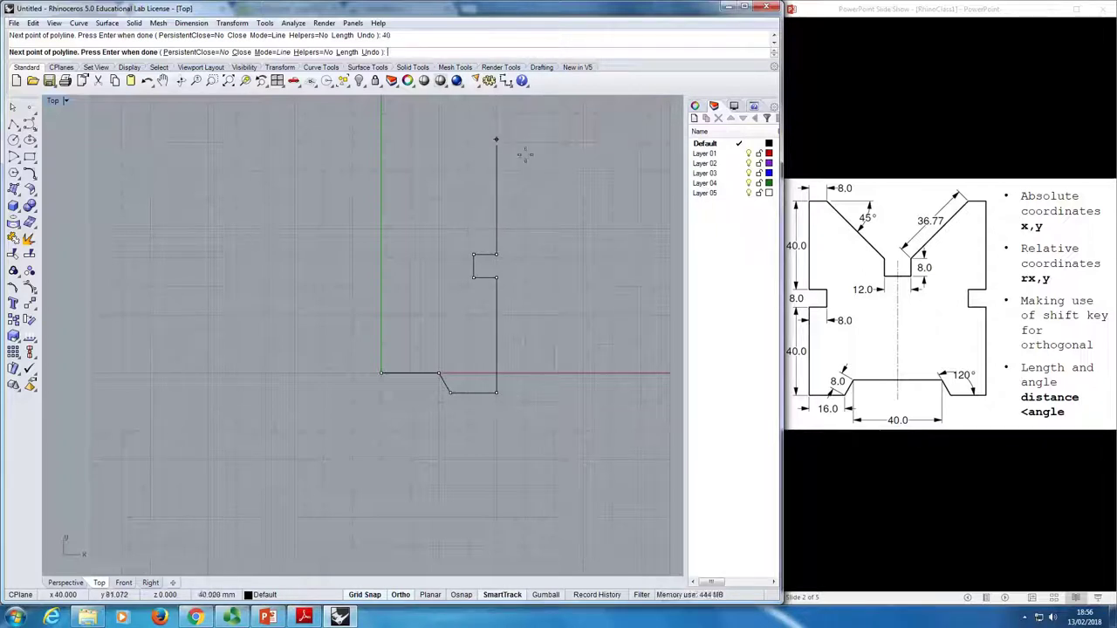
Step: Add the 40 mm vertical side above the notch and the 8 mm horizontal upper edge
key("Return")
left_click(492, 137)
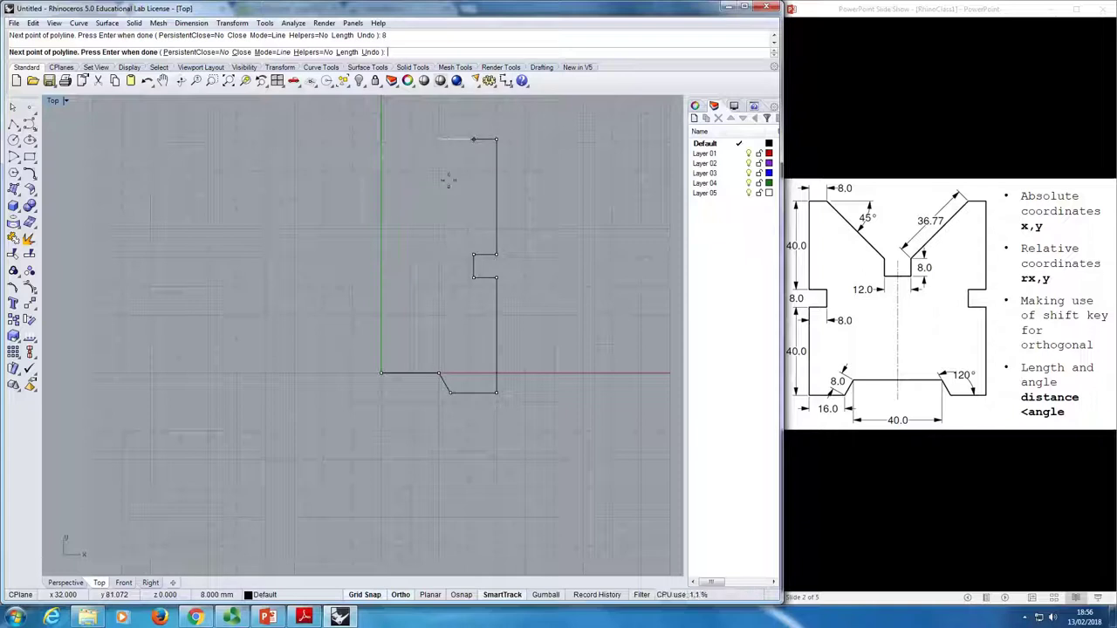
left_click(441, 151)
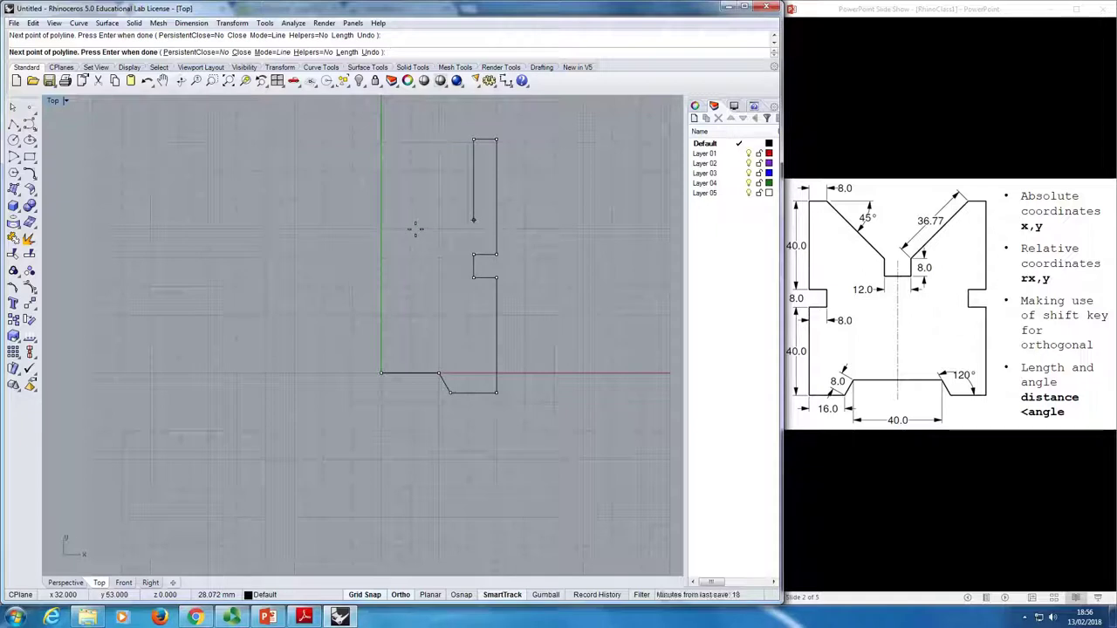
Step: Add the sloped edge down toward the centre axis with length 36.77 and angle <45
type("6.77")
key("Return")
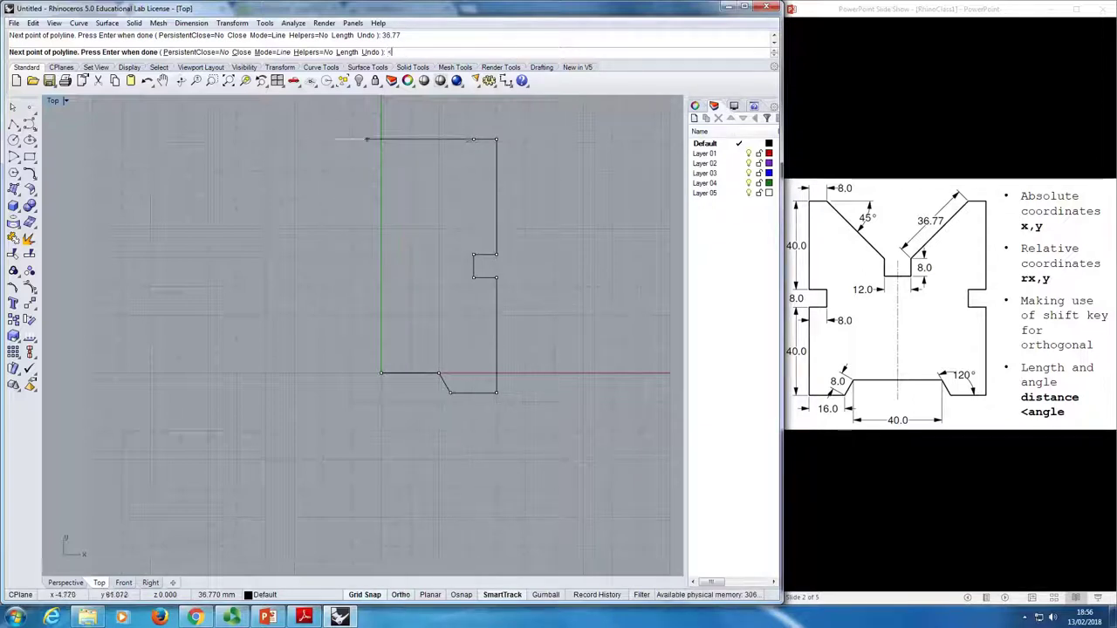
type("<45")
key("Return")
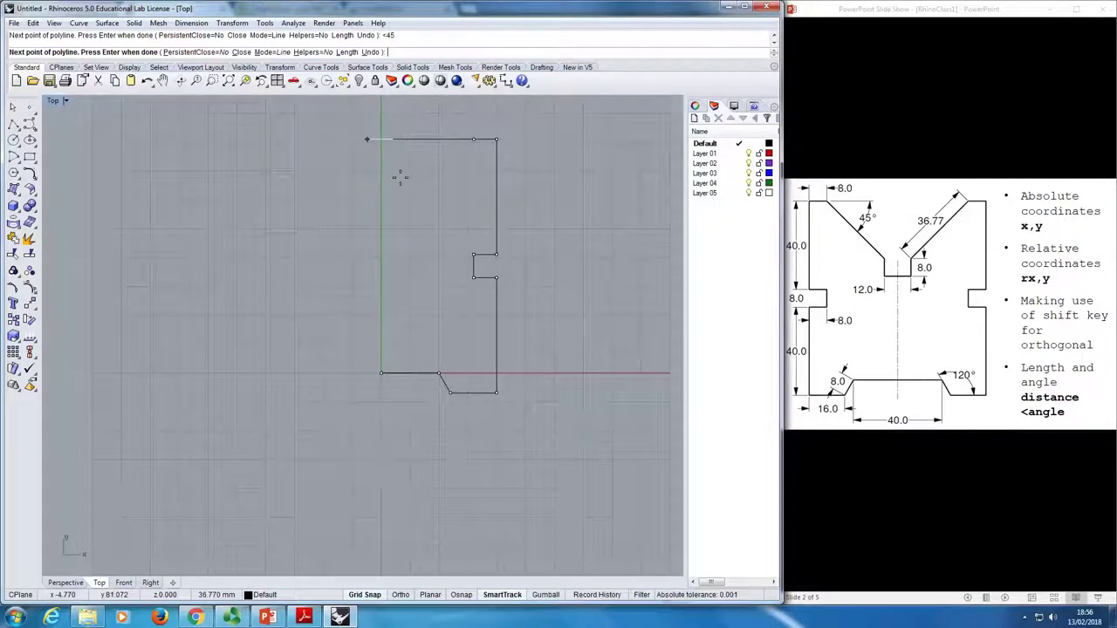
left_click(384, 246)
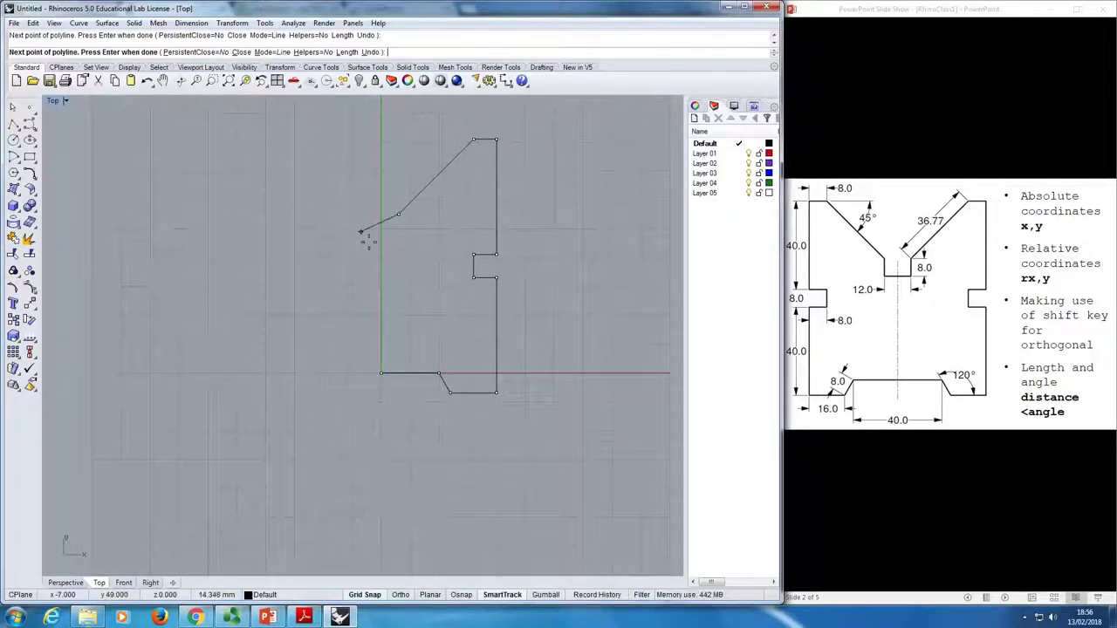
Step: Add a 6 mm horizontal segment from the slope's lower end to the vertical axis and finish the polyline
scroll(378, 233, "up", 3)
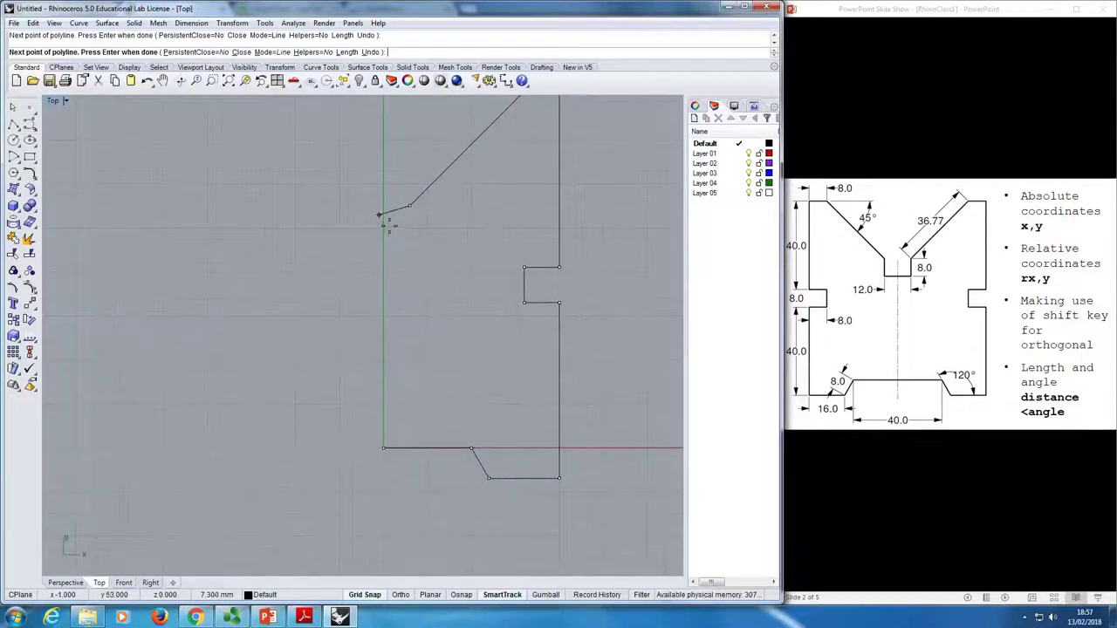
scroll(384, 220, "up", 4)
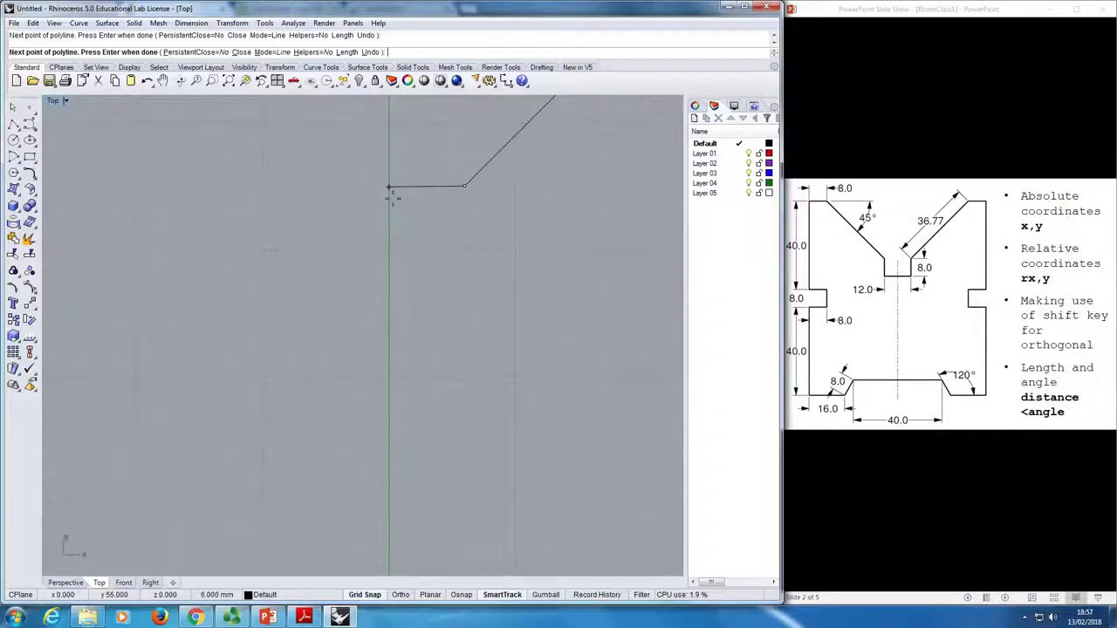
scroll(454, 187, "up", 5)
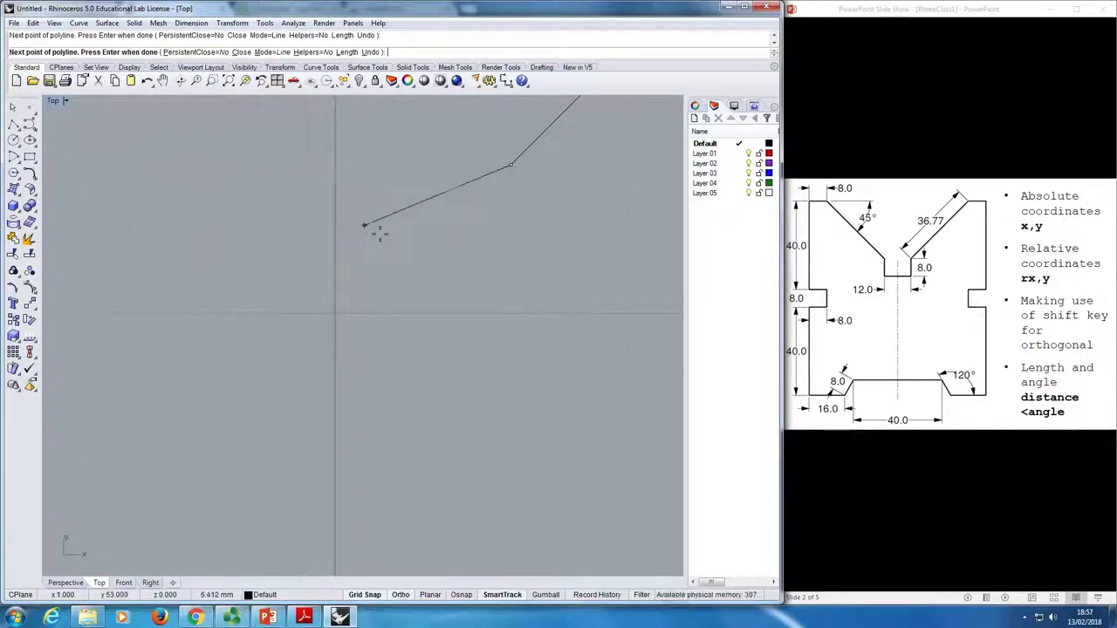
key("Return")
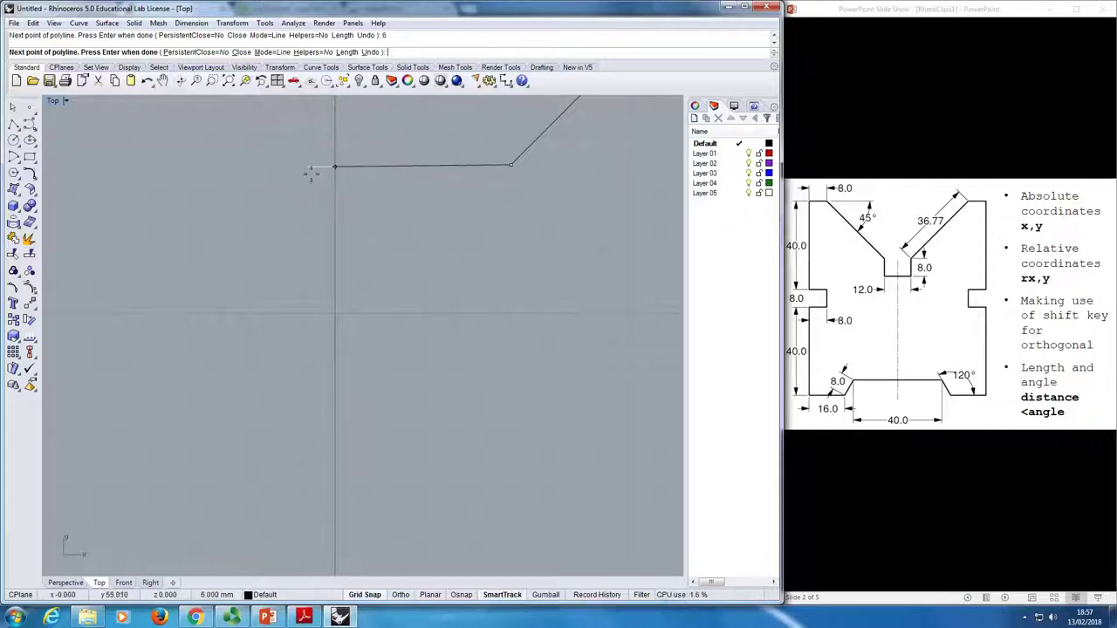
left_click(333, 209)
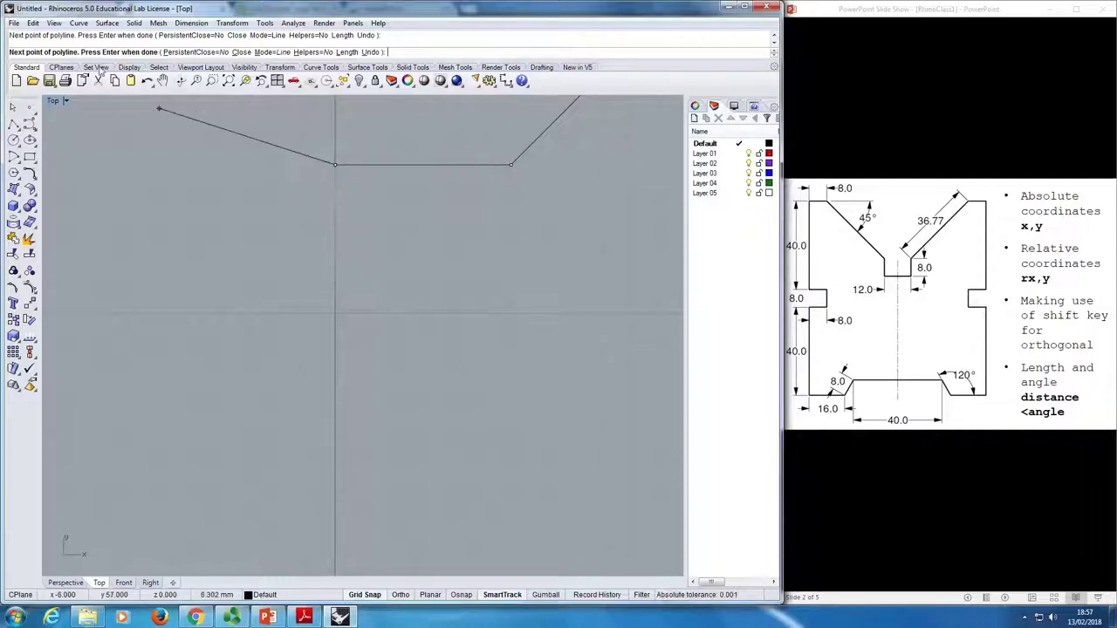
key("Return")
Step: Select the half-profile polyline and inspect its object properties in a widened Properties panel, then deselect it
scroll(264, 230, "down", 5)
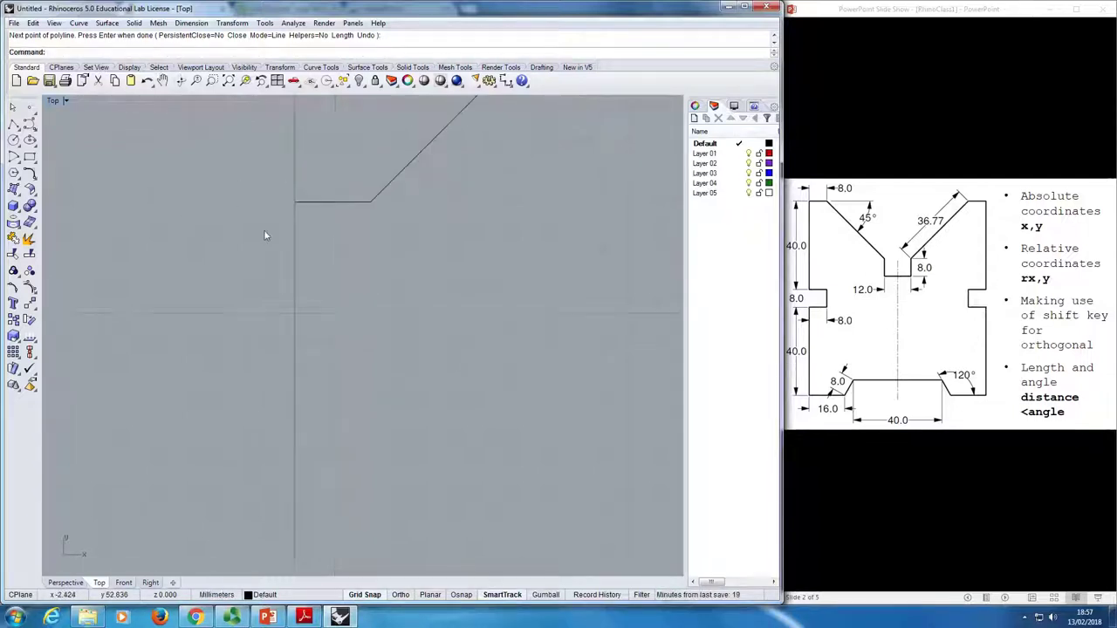
left_click(317, 204)
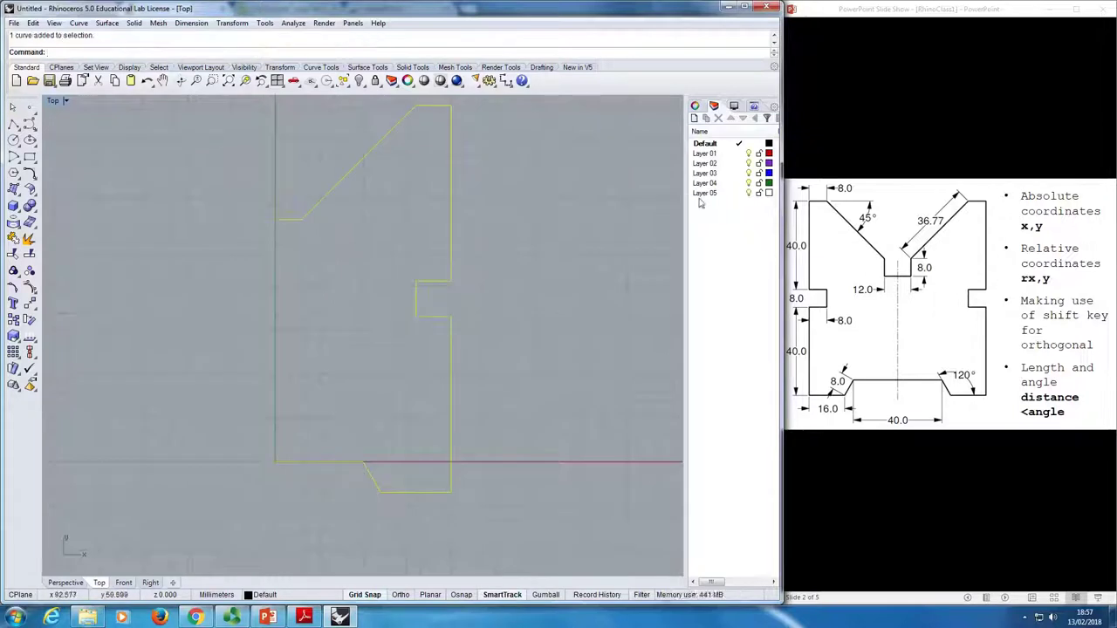
left_click(696, 106)
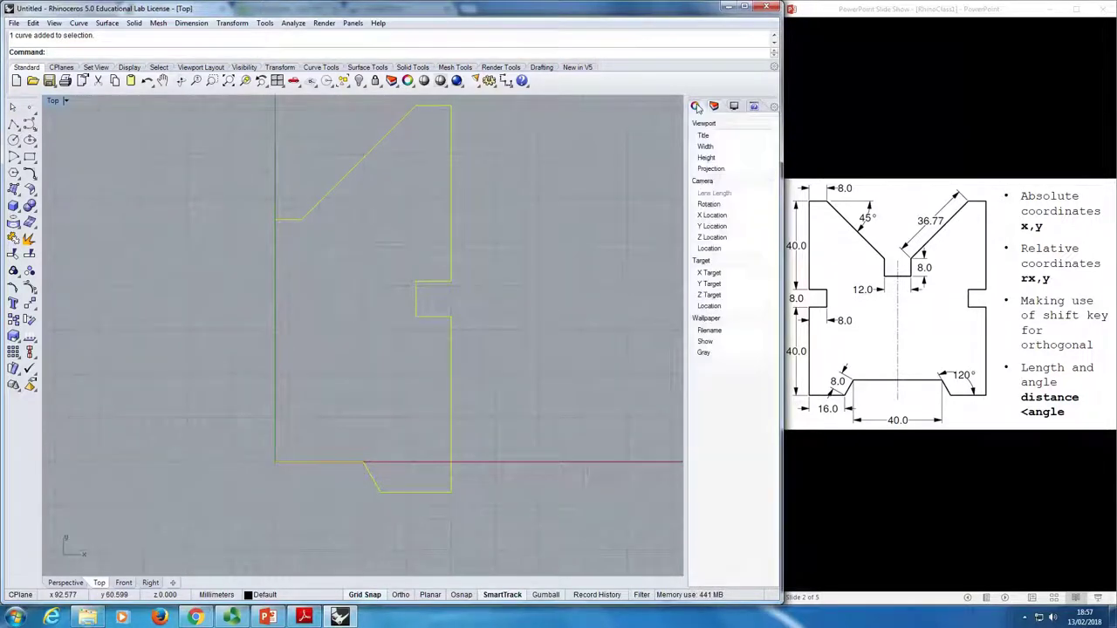
left_click(714, 122)
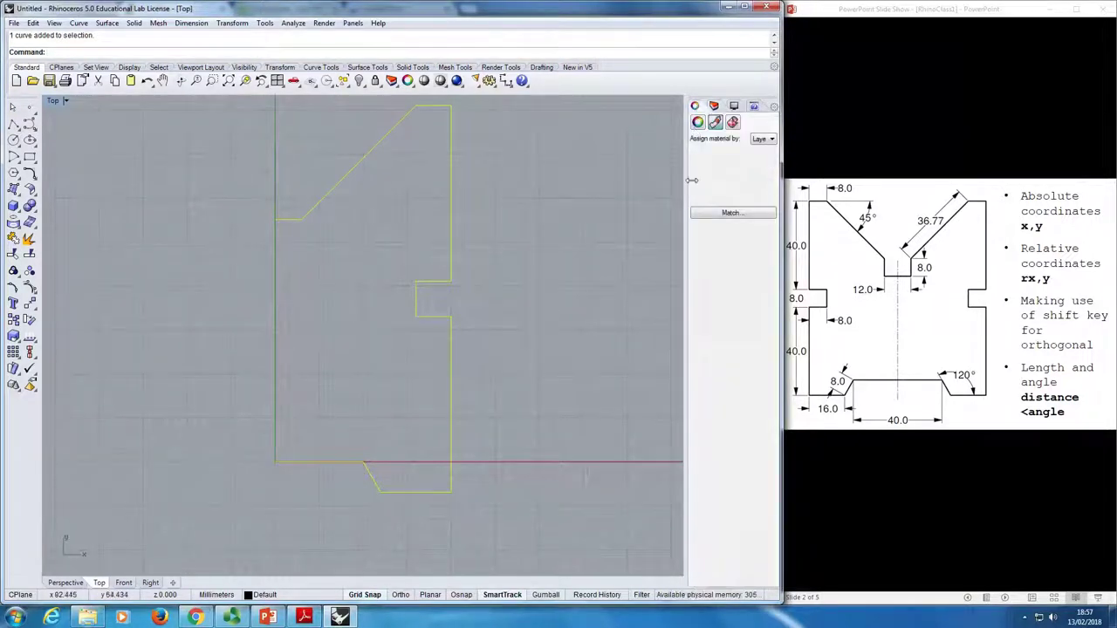
left_click_drag(688, 180, 655, 180)
left_click(666, 123)
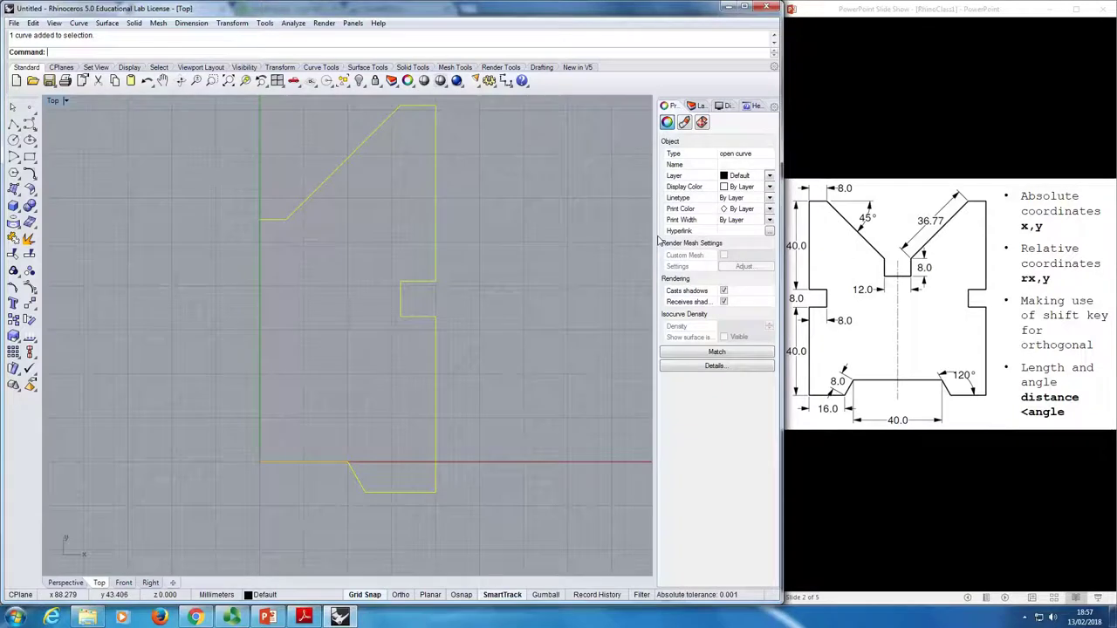
left_click(527, 336)
scroll(437, 378, "down", 5)
right_click_drag(463, 376, 535, 347)
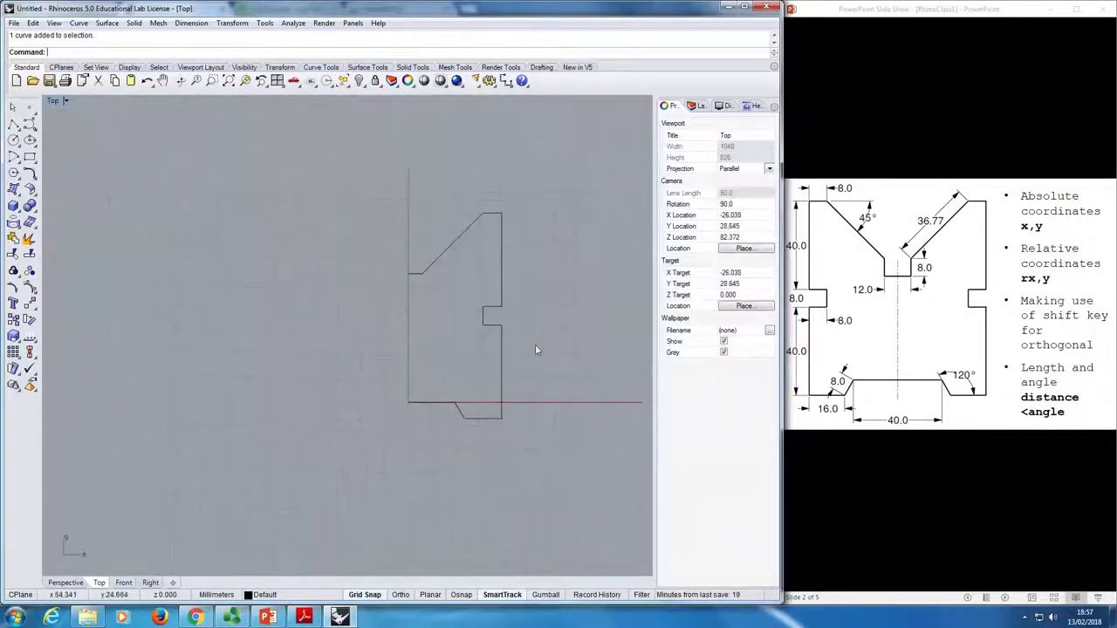
scroll(535, 346, "up", 5)
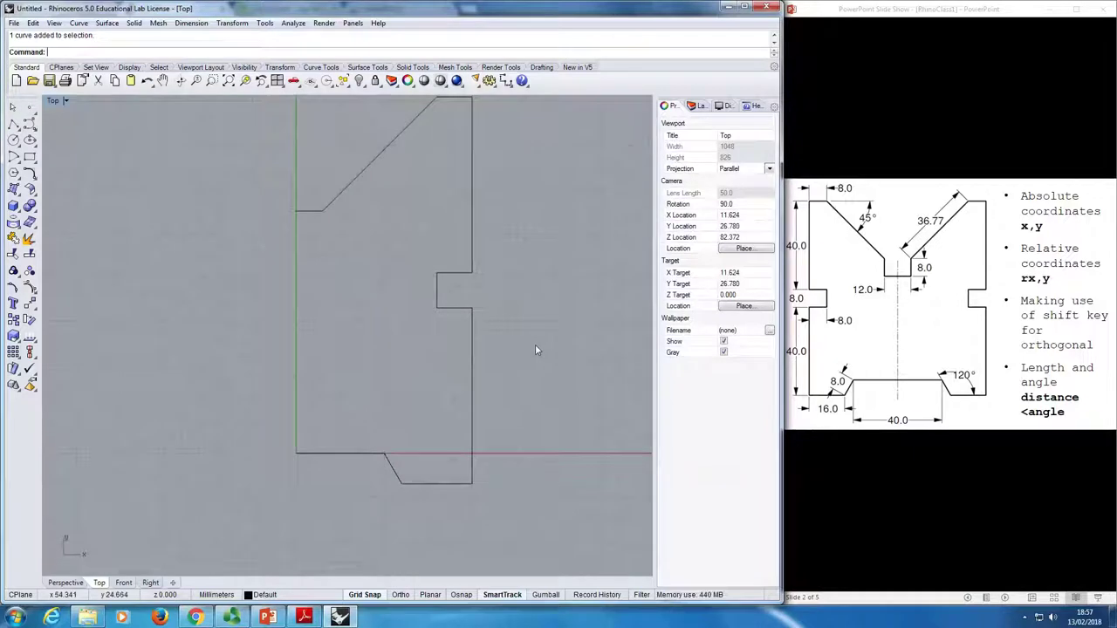
scroll(418, 337, "down", 2)
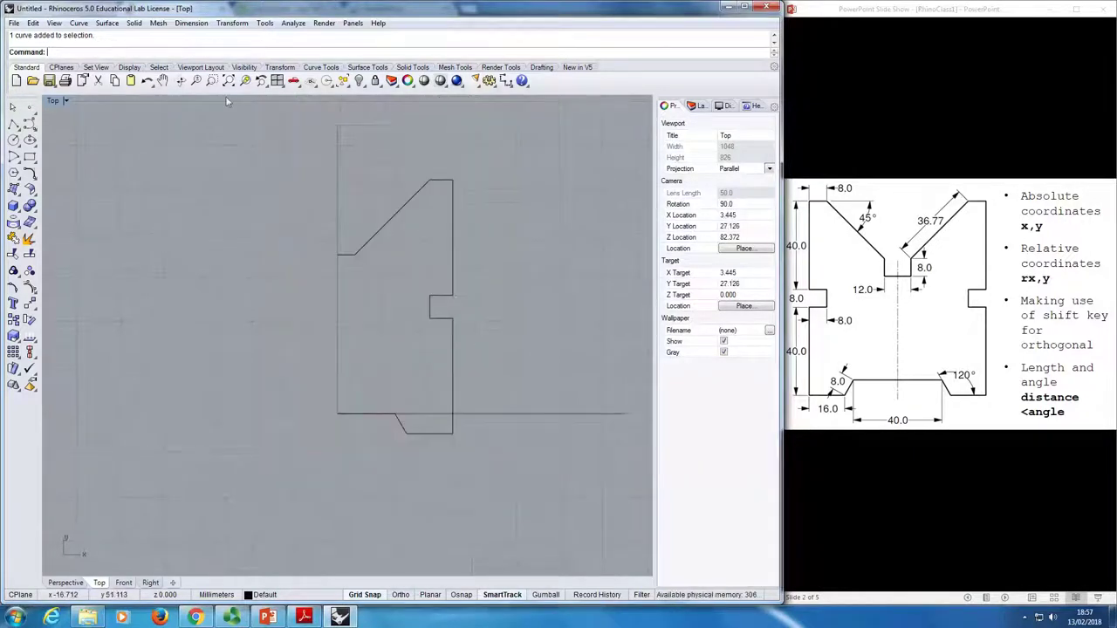
Step: Mirror the half-profile polyline across the vertical axis, using End object snaps on its two open endpoints as the mirror line
type("mirror")
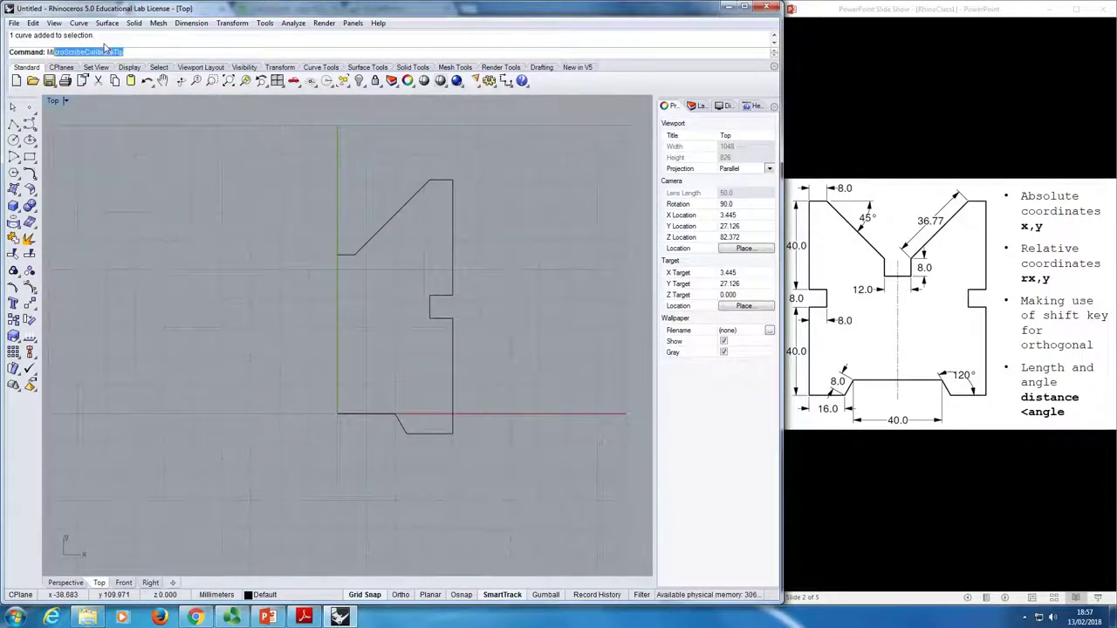
key("Return")
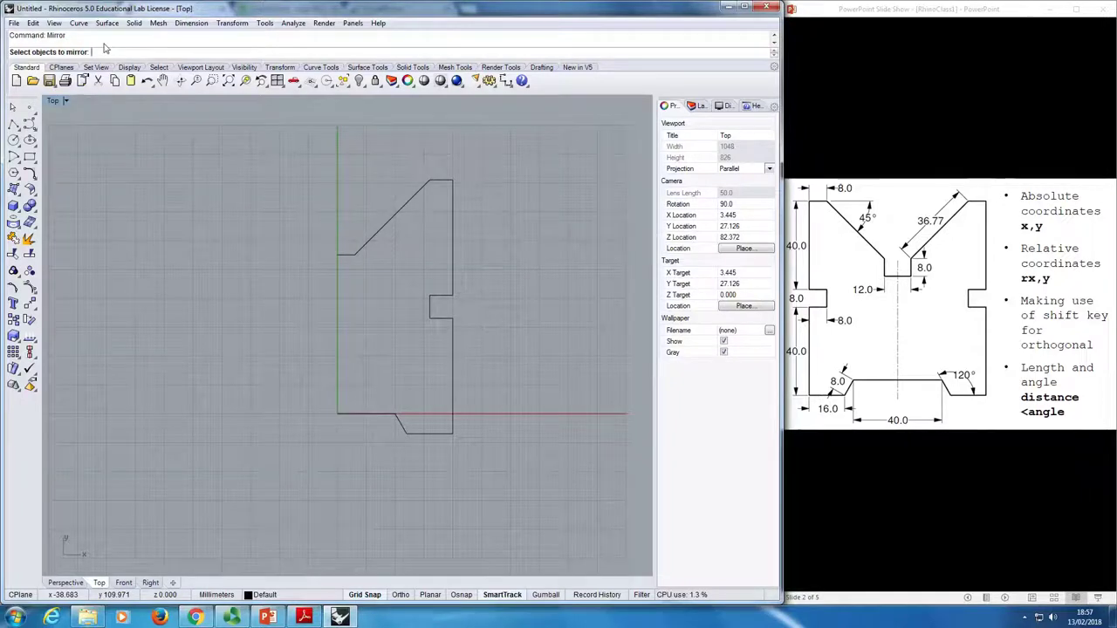
left_click(378, 236)
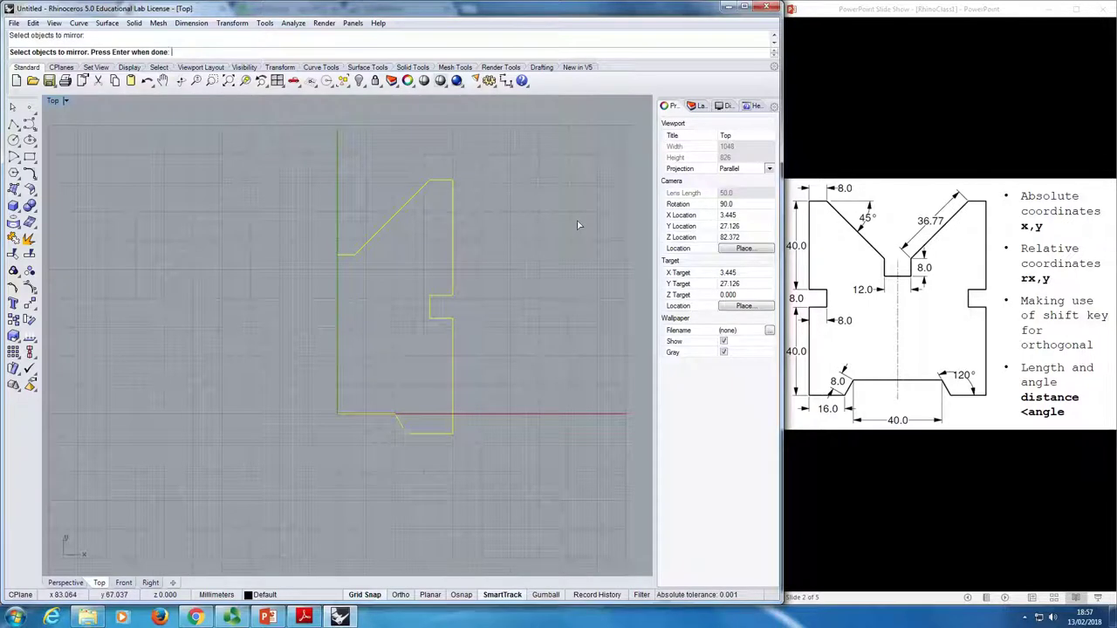
key("Return")
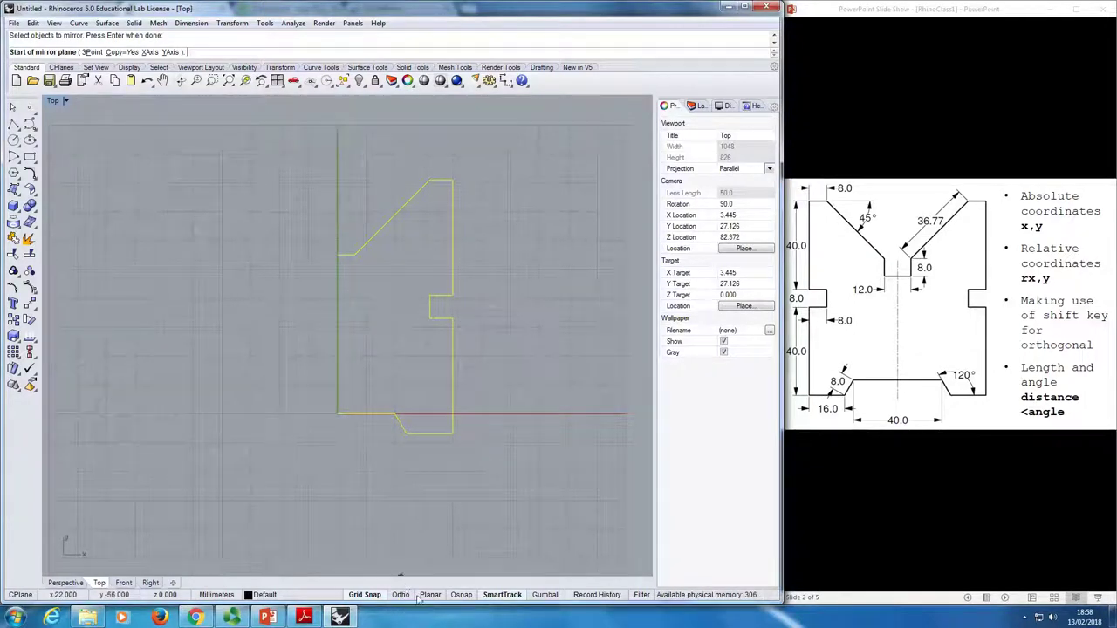
left_click(460, 595)
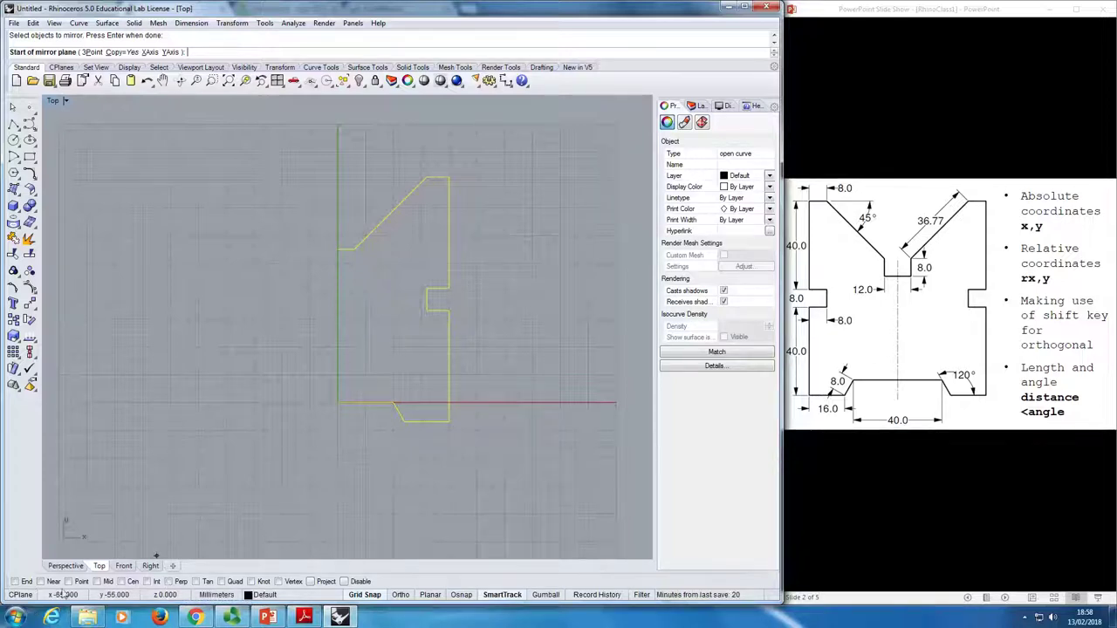
left_click(14, 581)
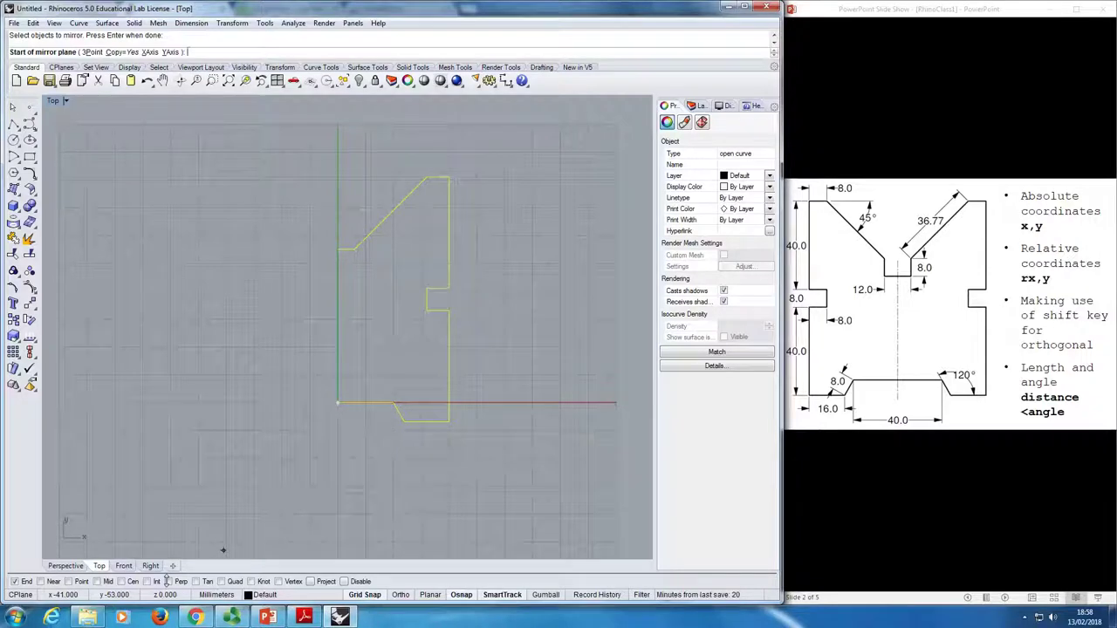
left_click(345, 402)
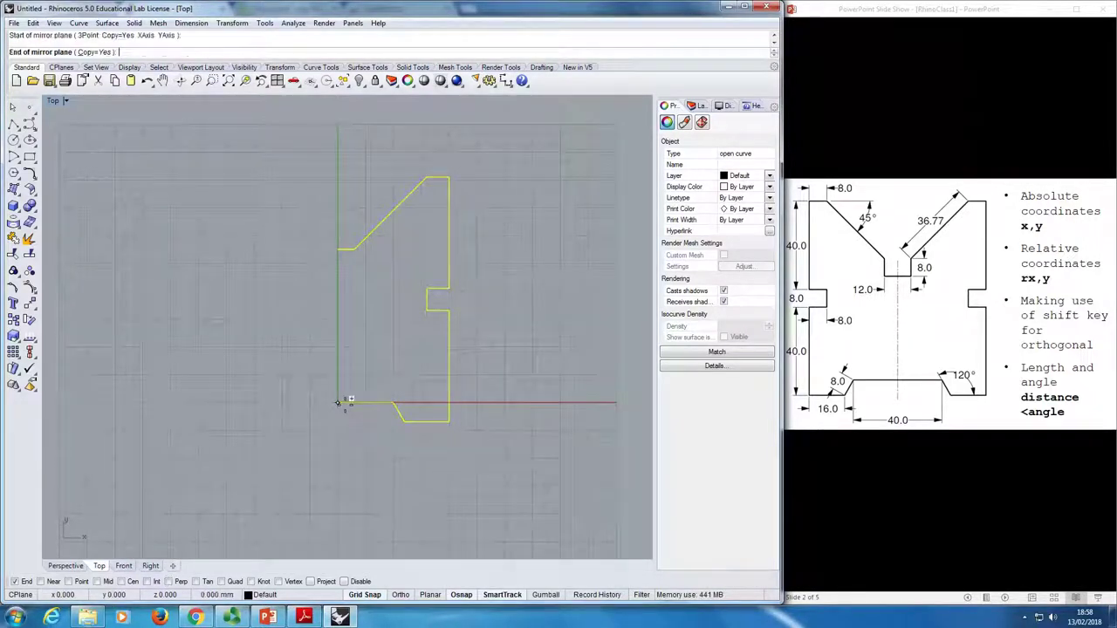
left_click(347, 250)
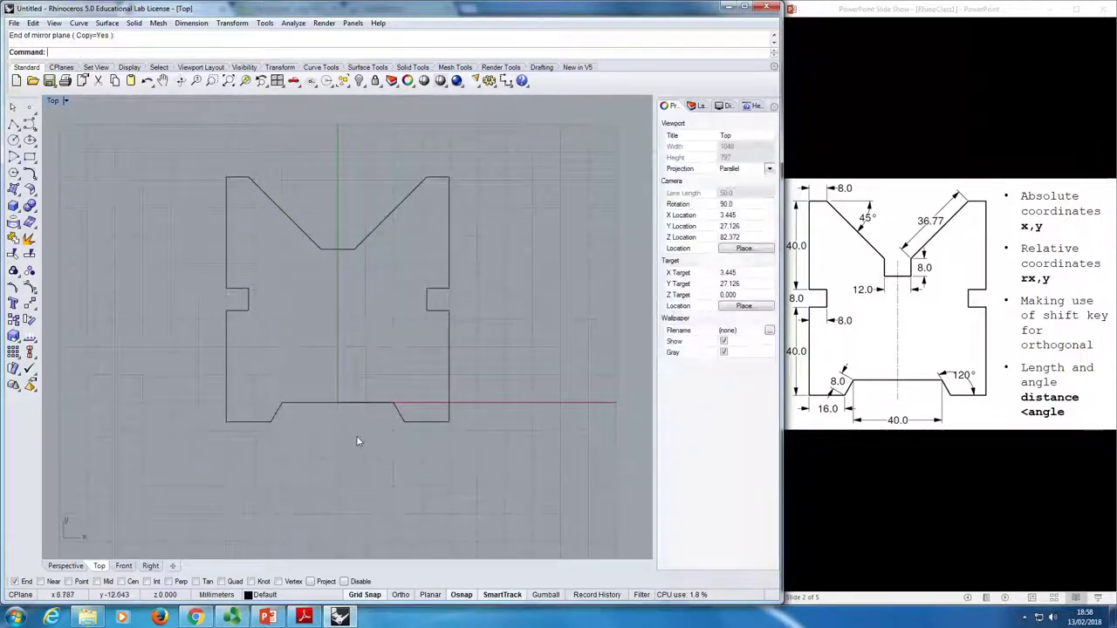
Step: Join the original and mirrored half-profiles into one closed outline curve, then select it to inspect its object type
right_click_drag(357, 436, 327, 442)
scroll(328, 443, "up", 2)
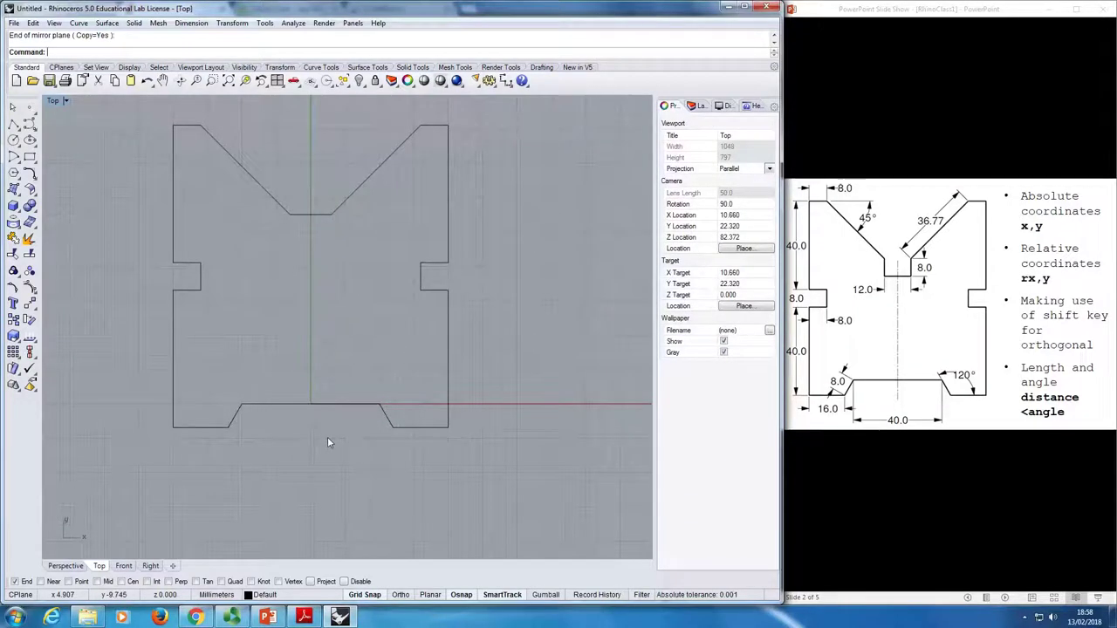
left_click(331, 213)
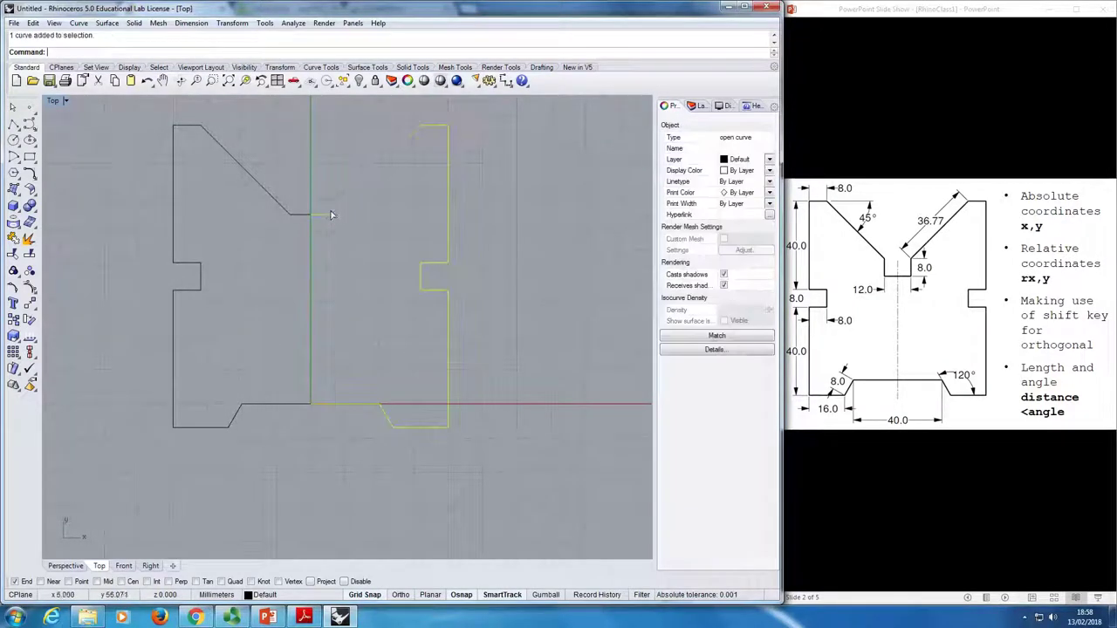
left_click(279, 210)
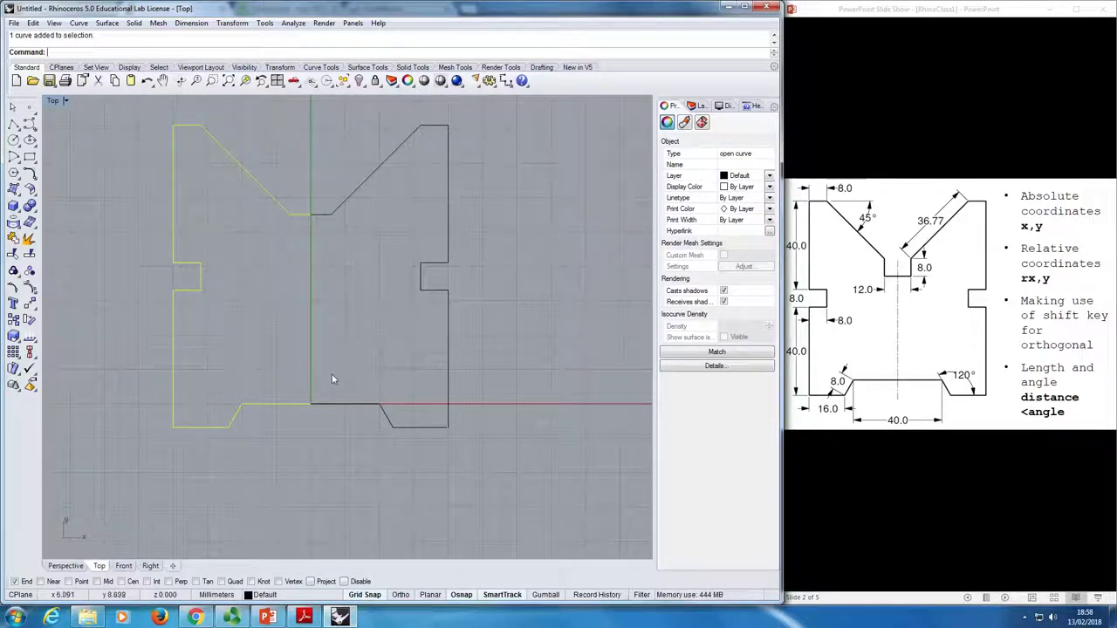
left_click(277, 354)
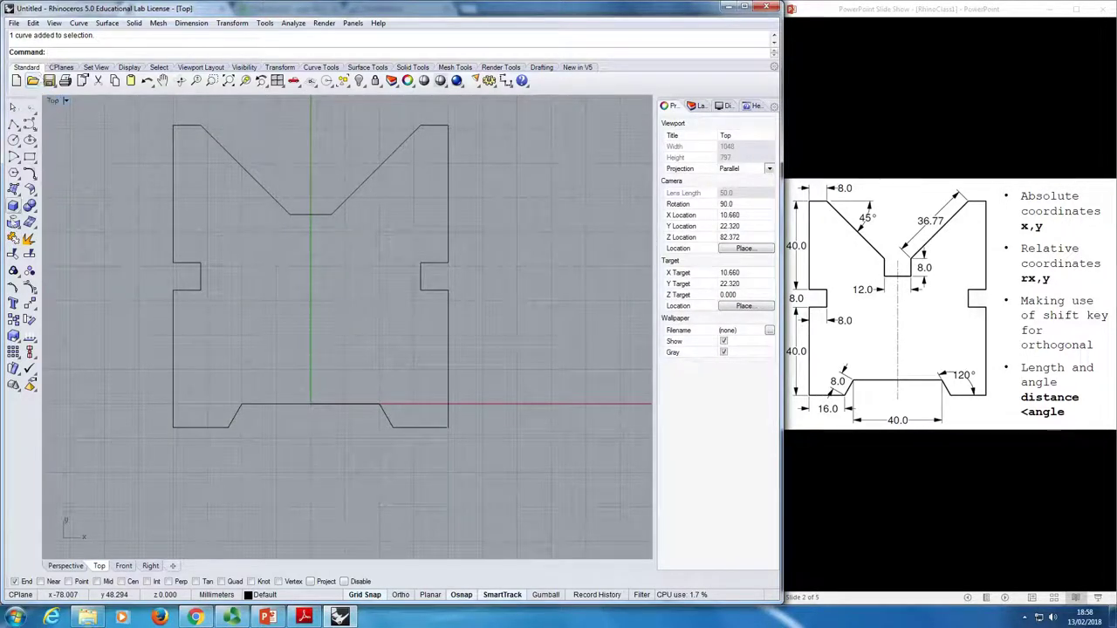
left_click(14, 239)
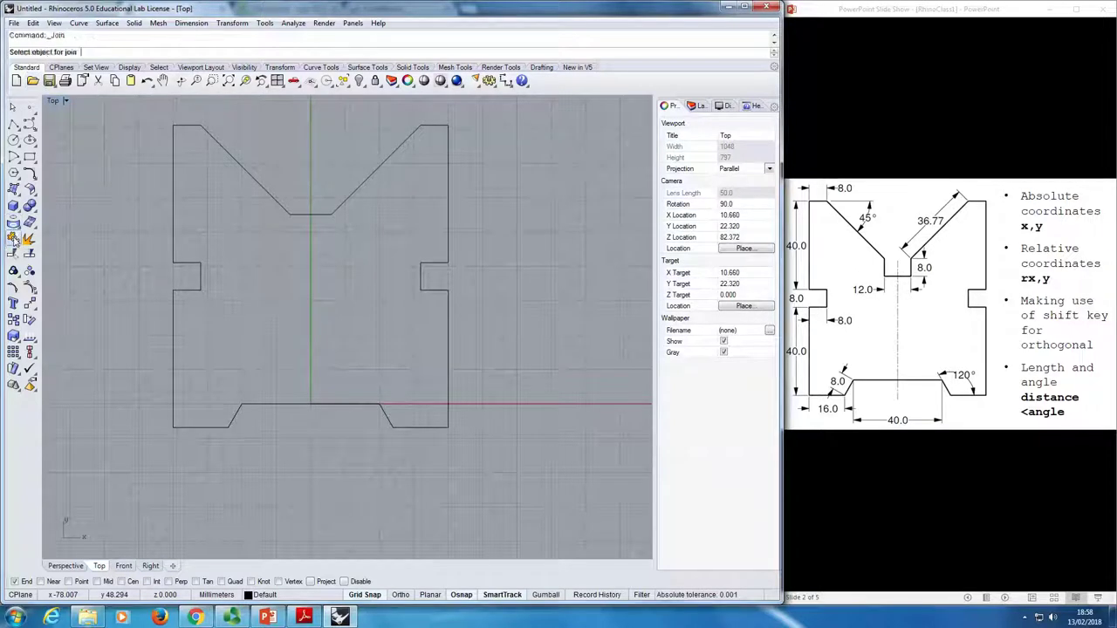
left_click(232, 158)
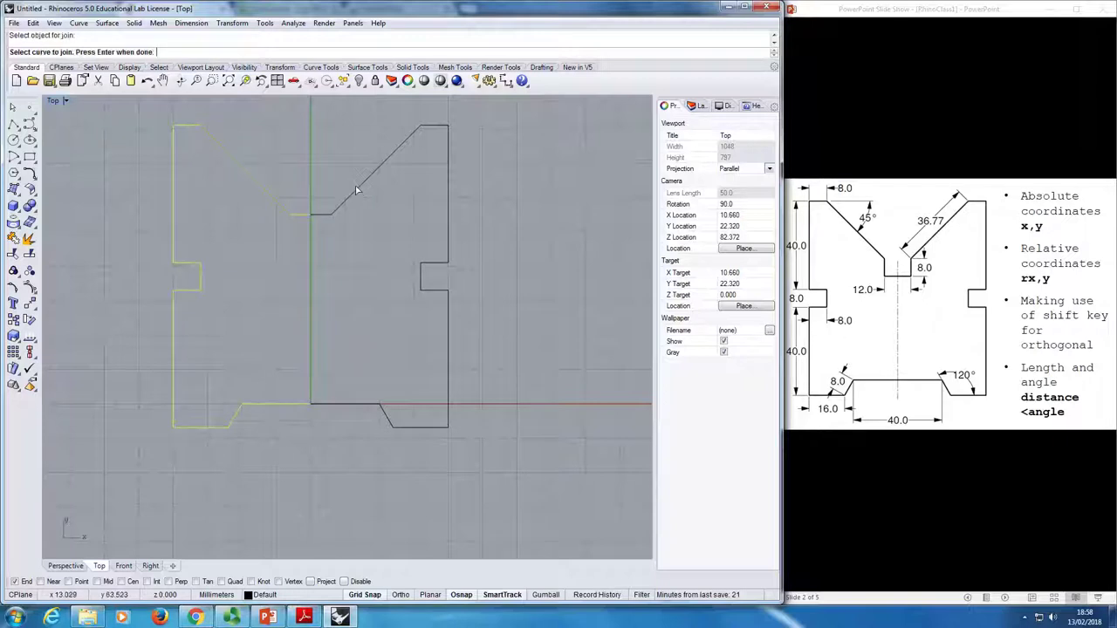
left_click(356, 190)
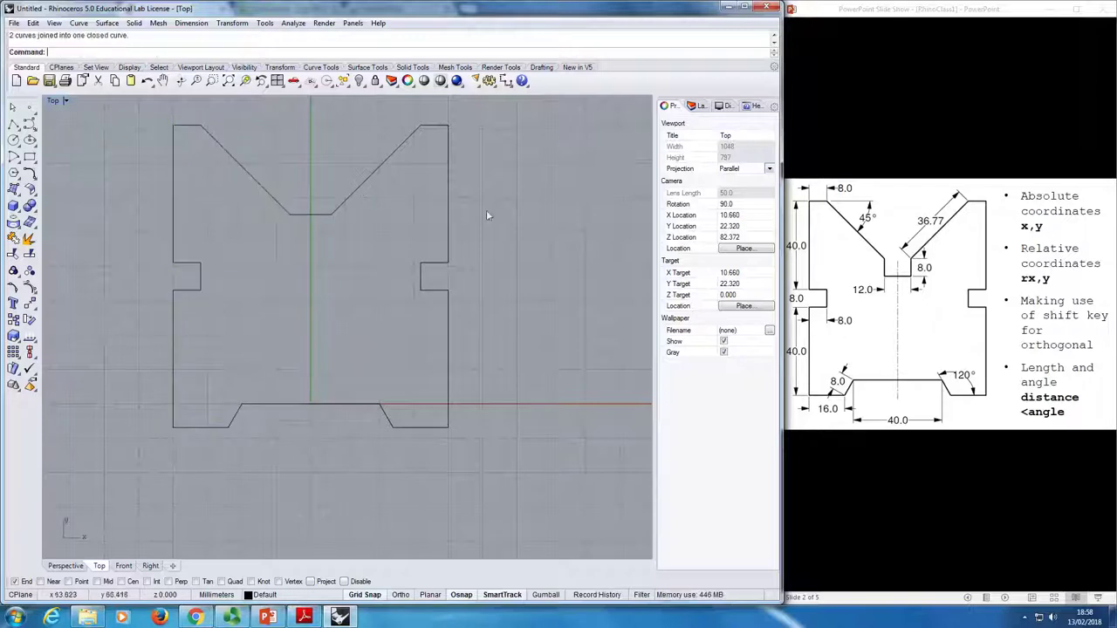
left_click(326, 216)
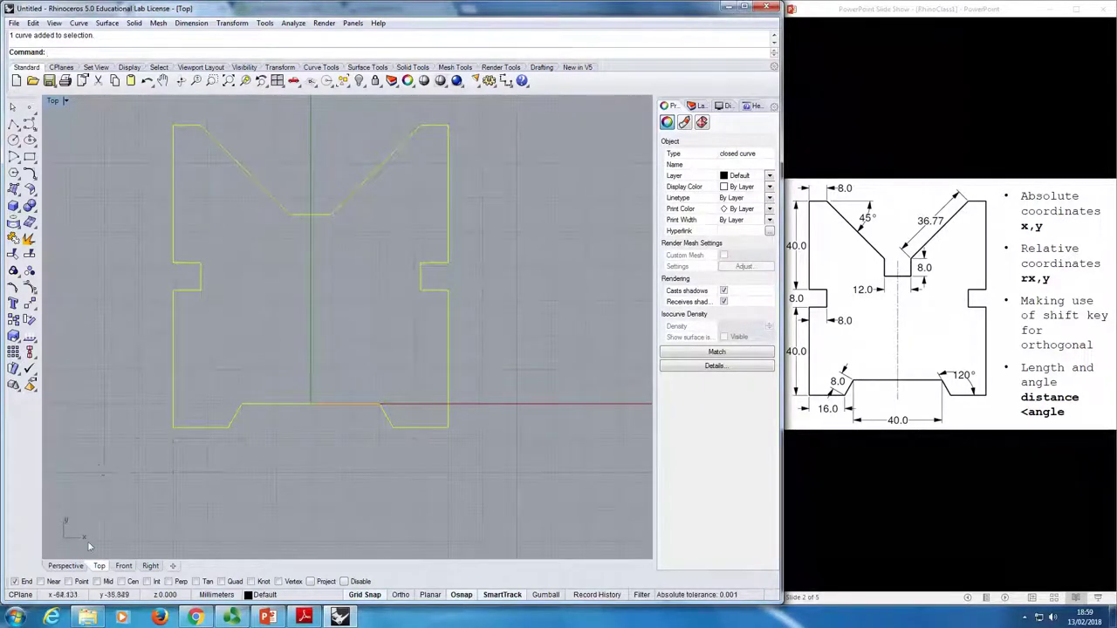
Step: In the Perspective view, create a planar surface from the closed outline curve
left_click(66, 566)
right_click_drag(262, 366, 296, 383)
key("Escape")
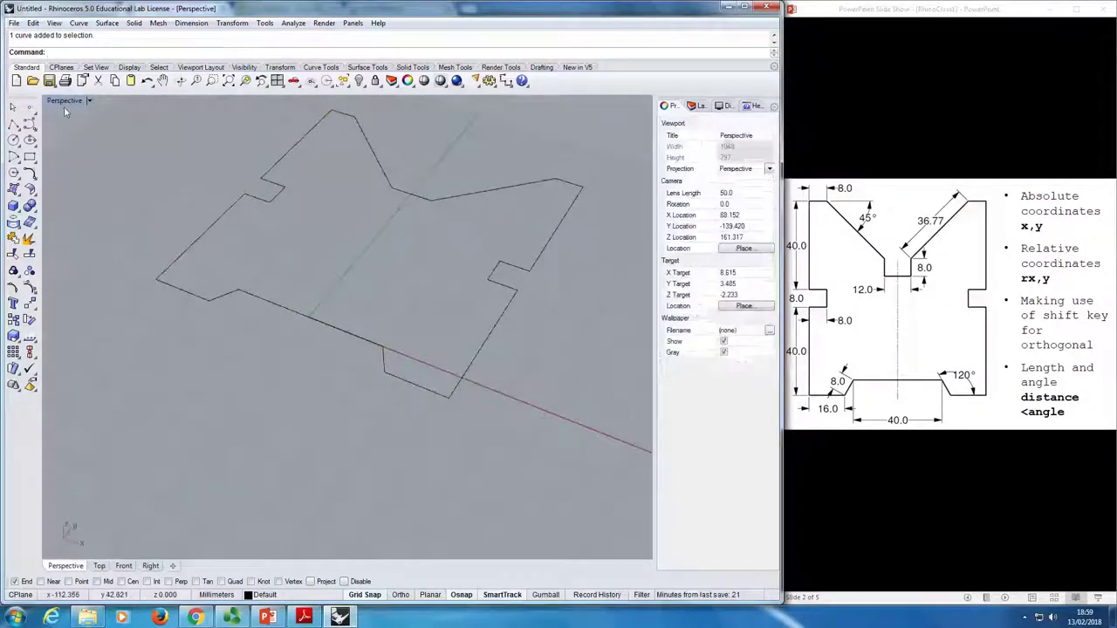
left_click(90, 101)
left_click(253, 155)
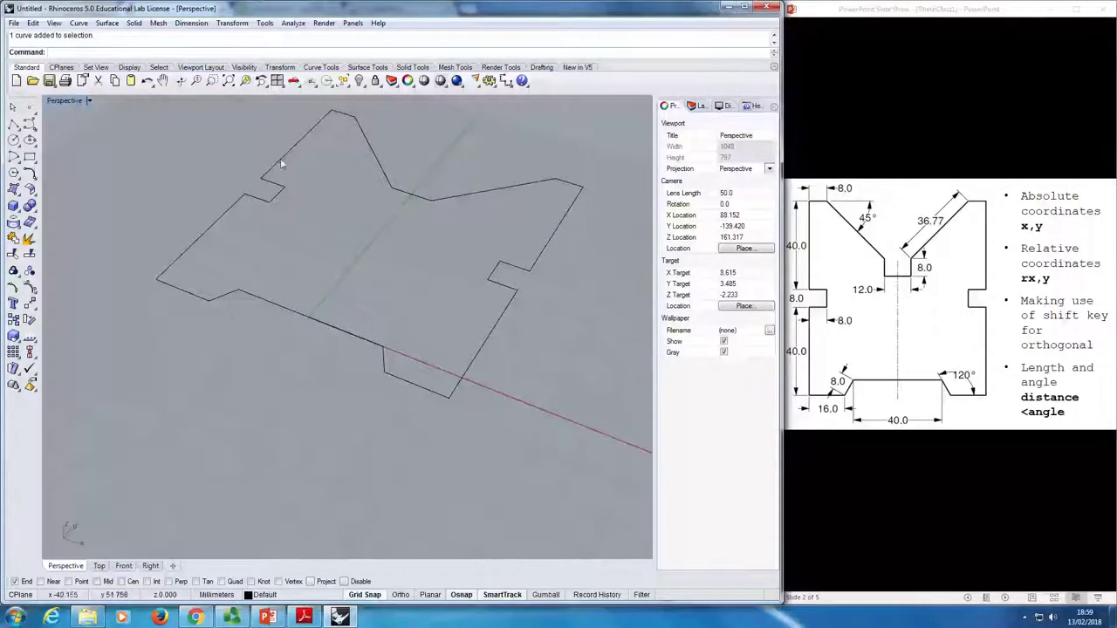
left_click(271, 198)
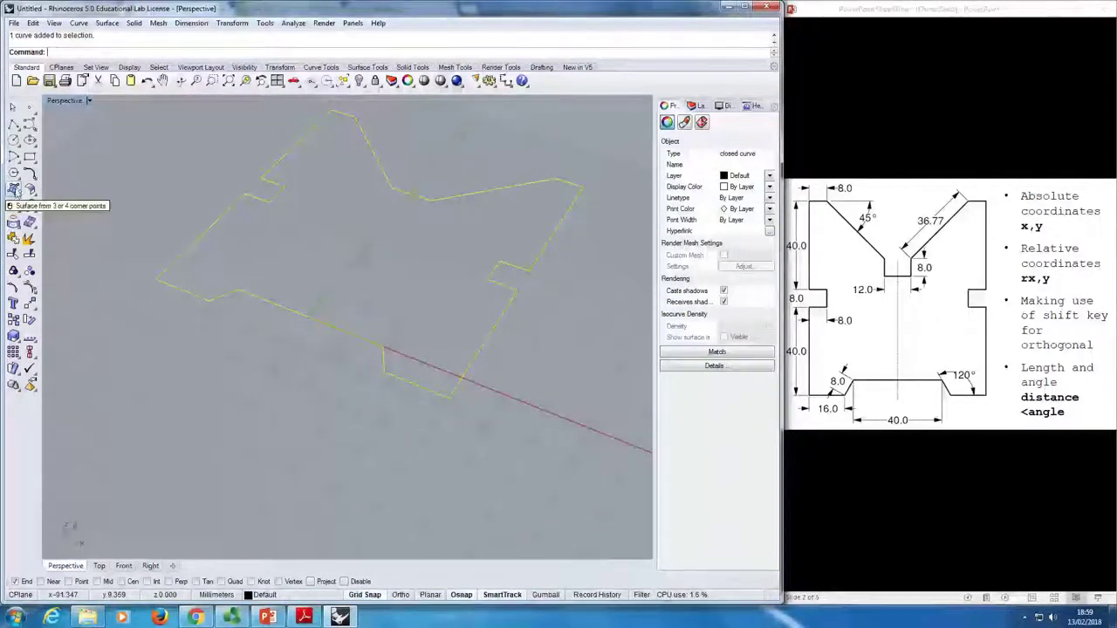
left_click(18, 199)
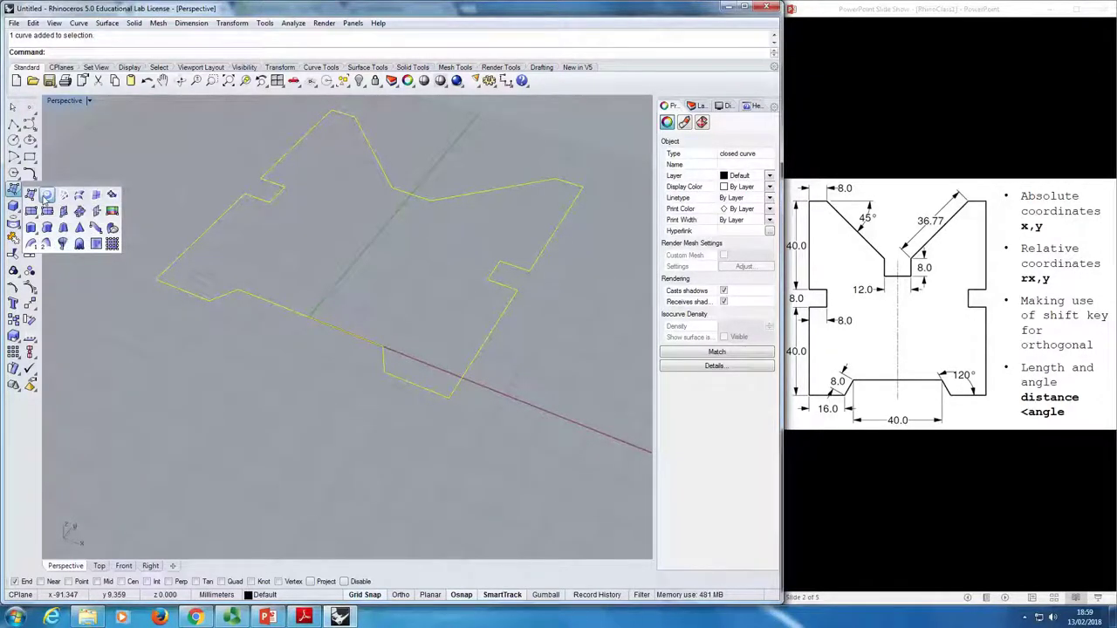
left_click(47, 197)
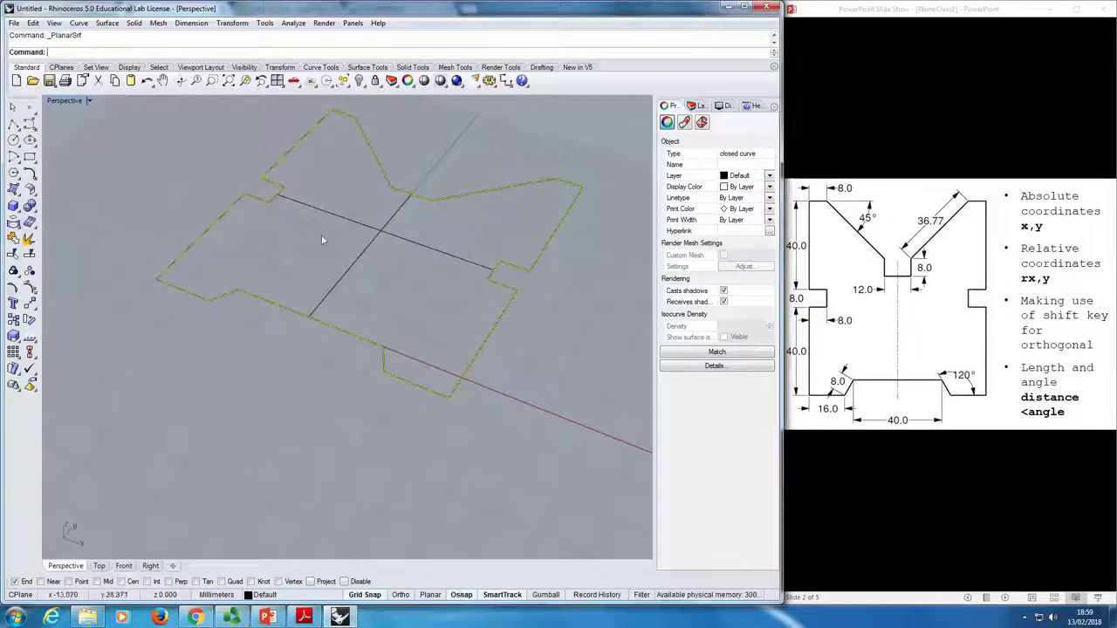
key("Escape")
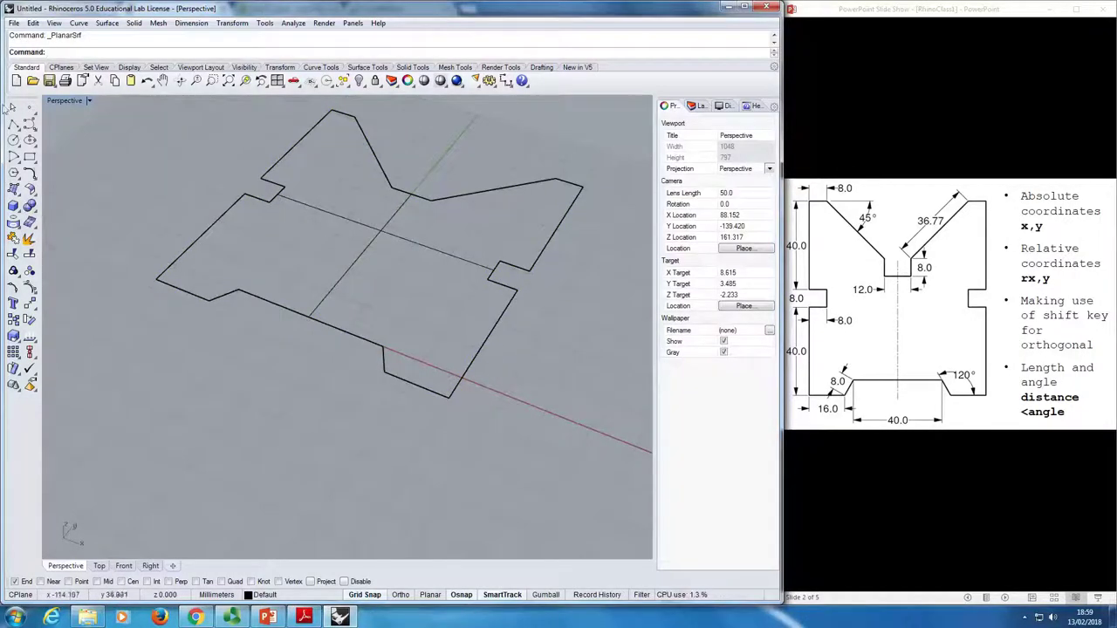
Step: Set the Perspective viewport to Shaded display and examine the planar surface
left_click(90, 100)
left_click(83, 143)
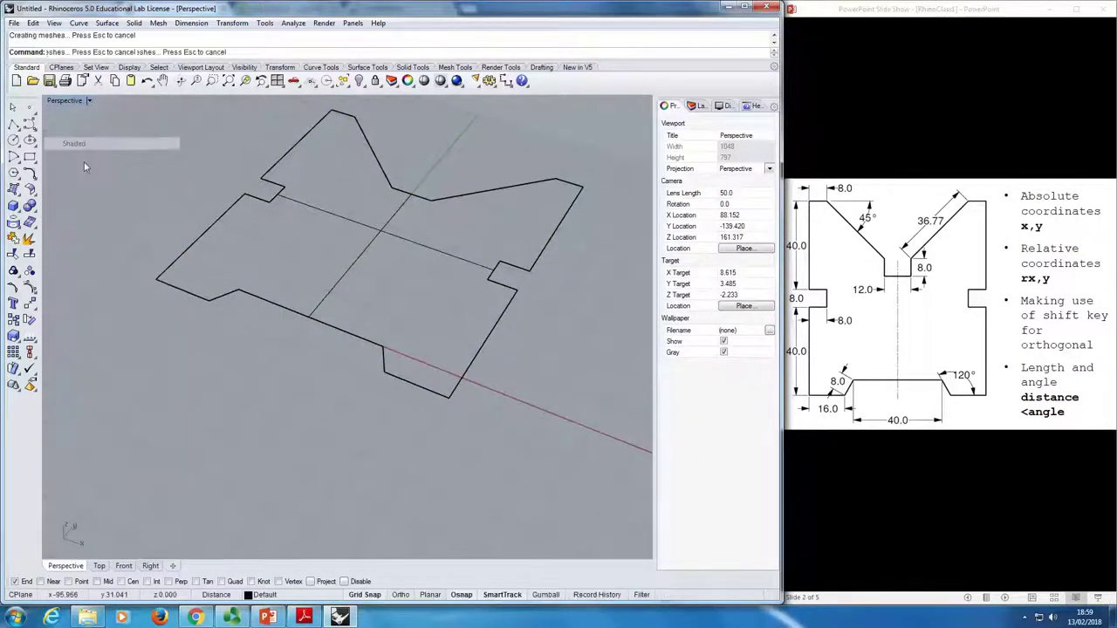
mouse_move(262, 417)
right_mouse_down()
mouse_move(303, 374)
mouse_move(274, 387)
mouse_move(242, 341)
mouse_move(249, 330)
right_mouse_up()
scroll(432, 225, "up", 2)
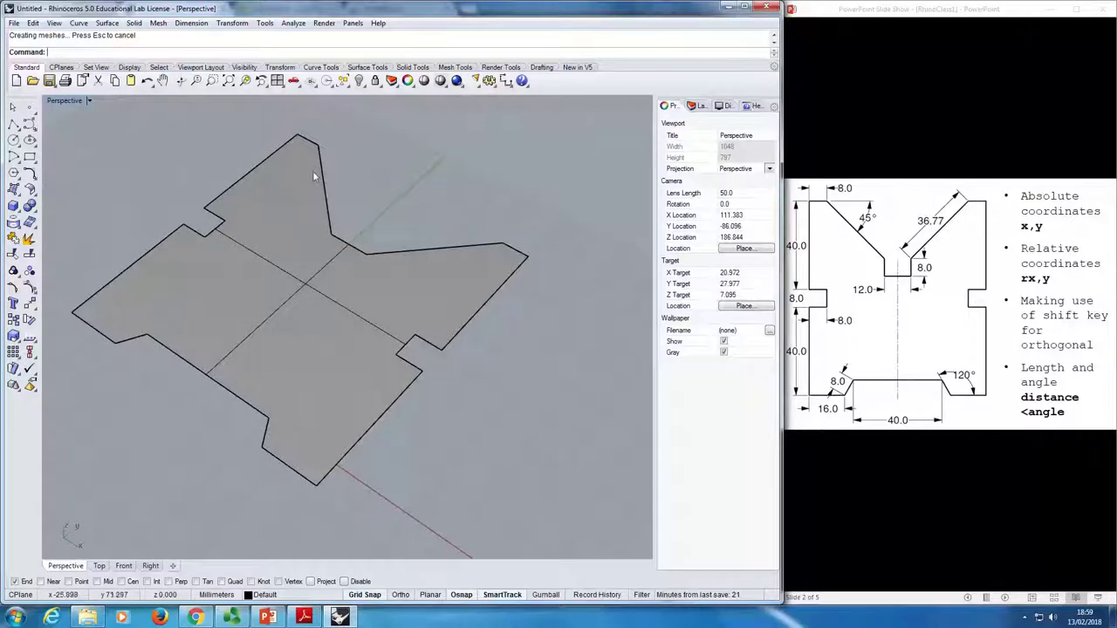
right_click_drag(163, 163, 145, 173)
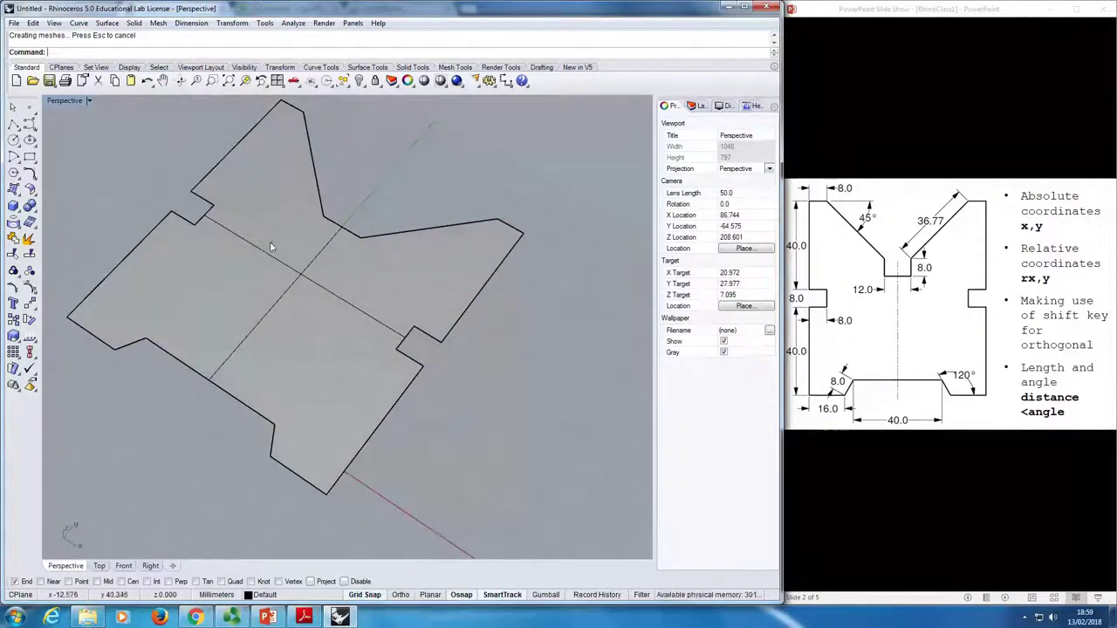
Step: Extrude the closed outline curve, rather than the surface edge, into a solid about 13 mm thick
left_click(246, 266)
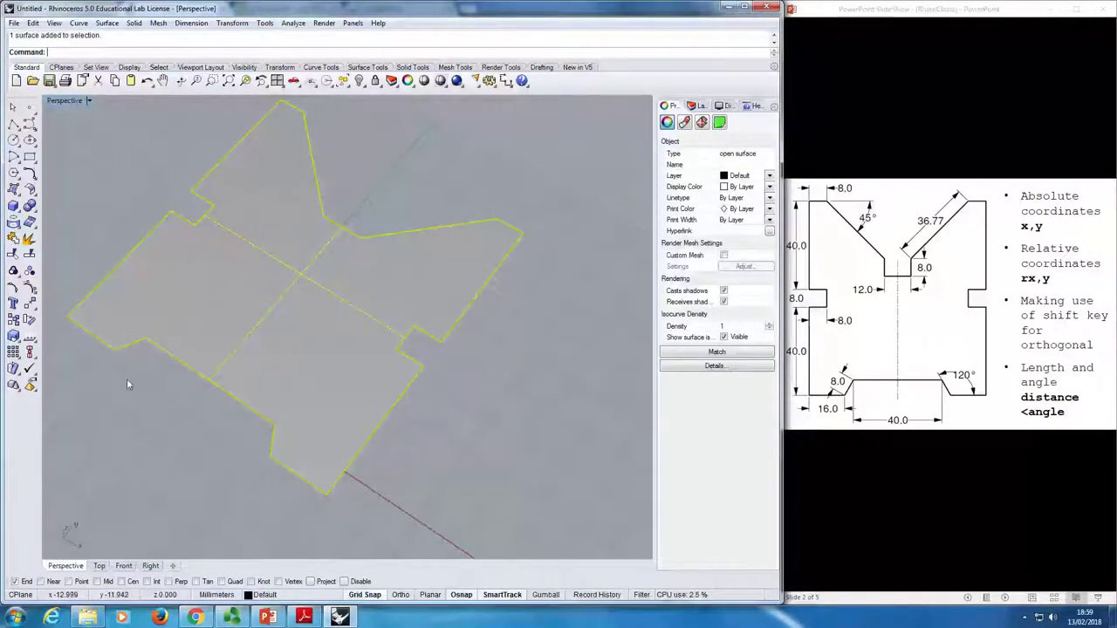
left_click(14, 208)
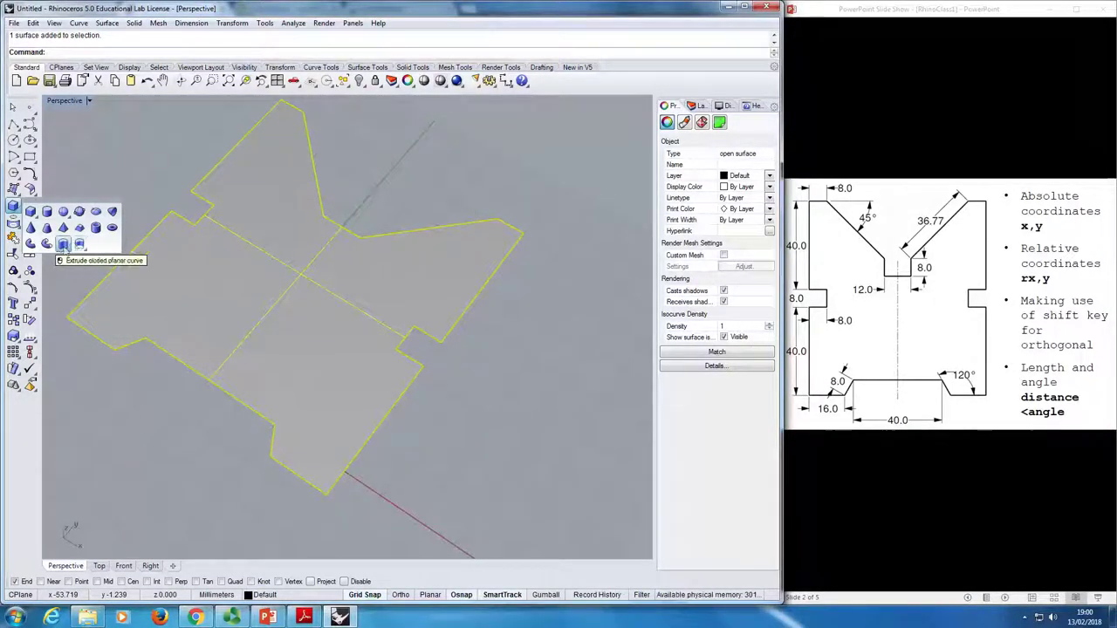
left_click(63, 245)
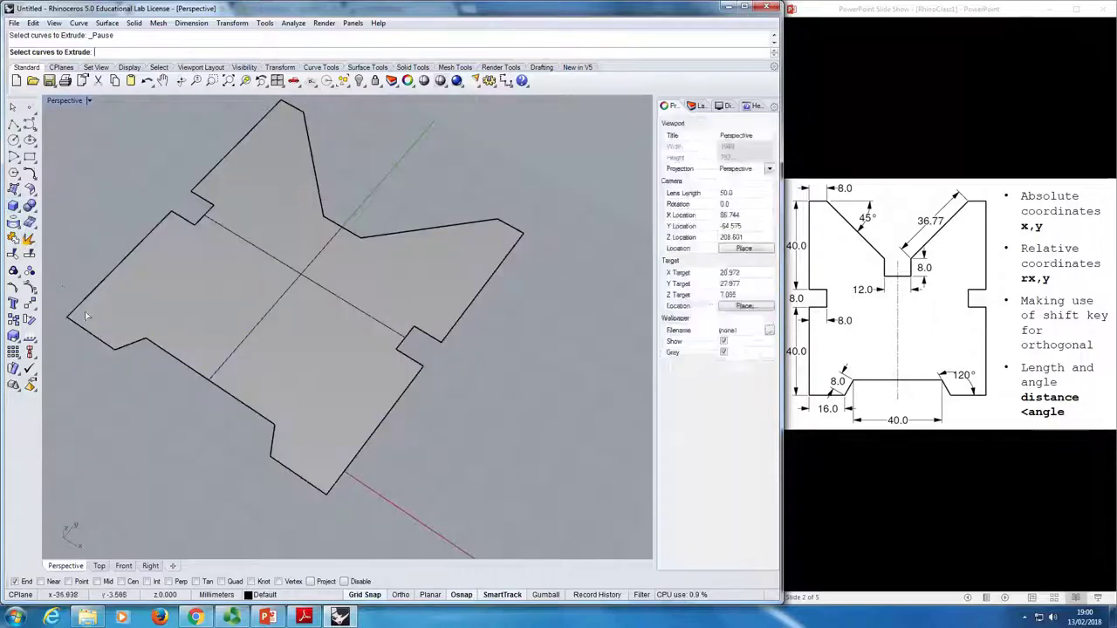
left_click(86, 303)
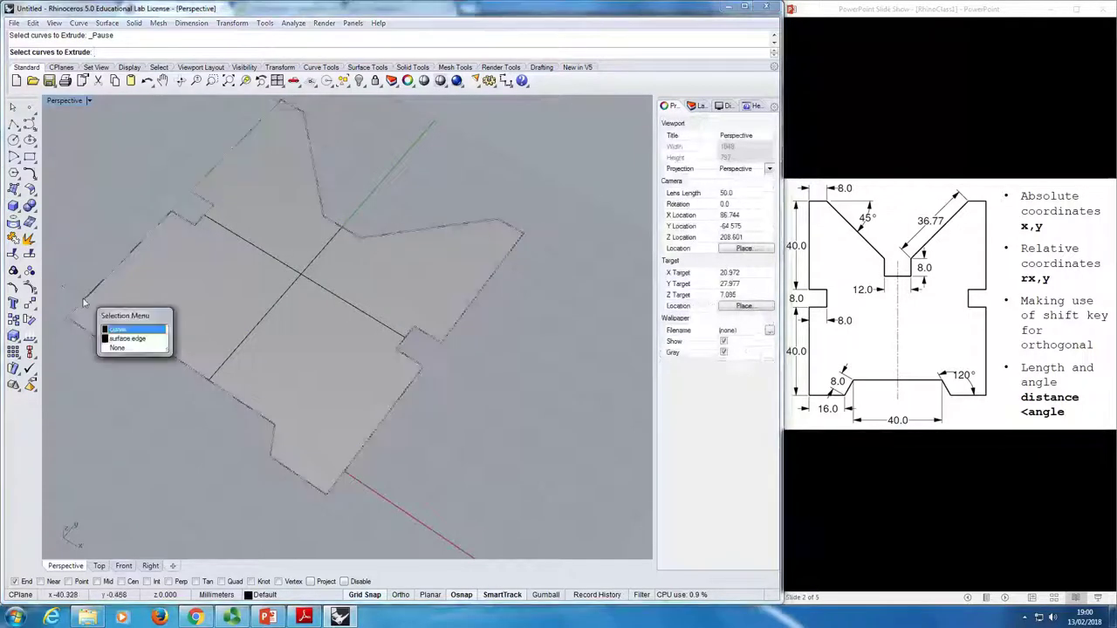
left_click(115, 330)
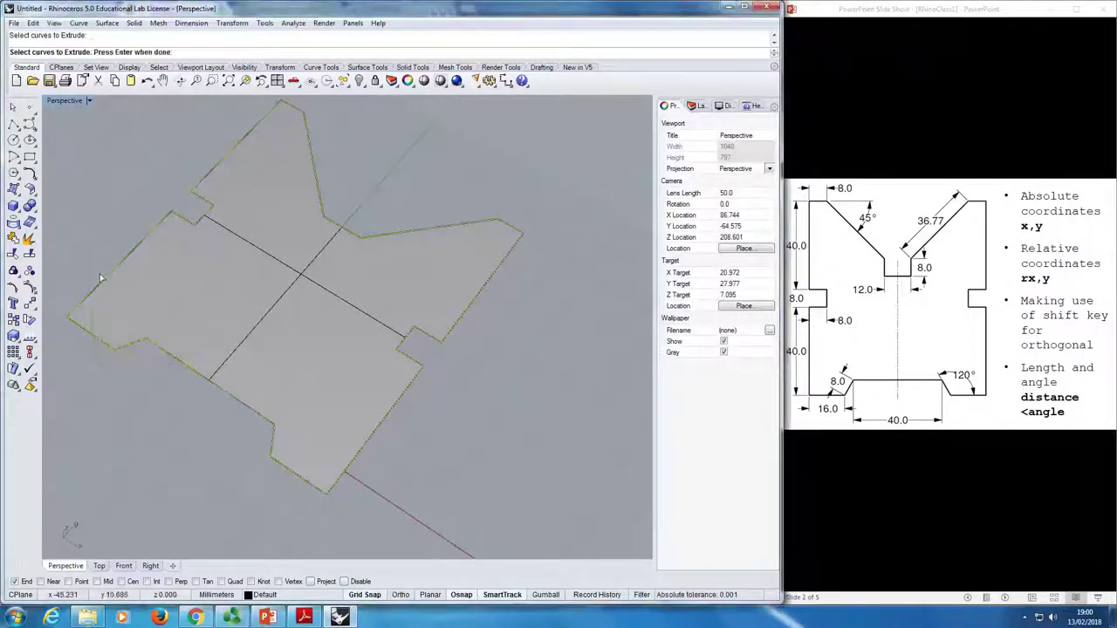
key("Return")
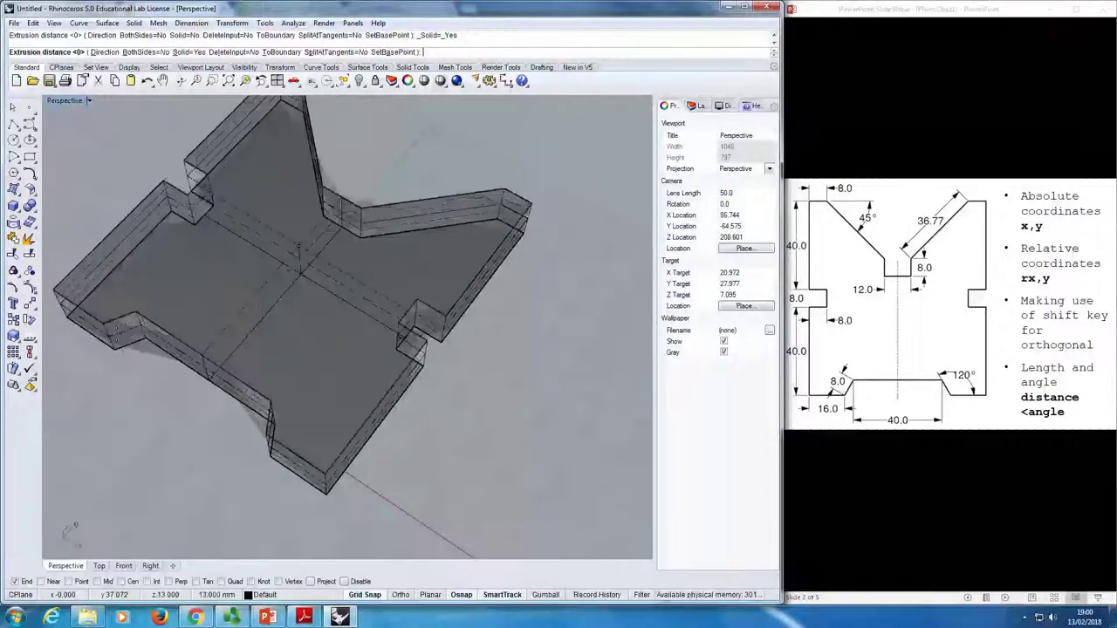
left_click(131, 369)
Step: Extrude the planar surface, not the existing extrusion, about 13 mm downward into a second solid beneath the first
mouse_move(132, 369)
right_mouse_down()
mouse_move(212, 491)
mouse_move(208, 473)
mouse_move(79, 386)
right_mouse_up()
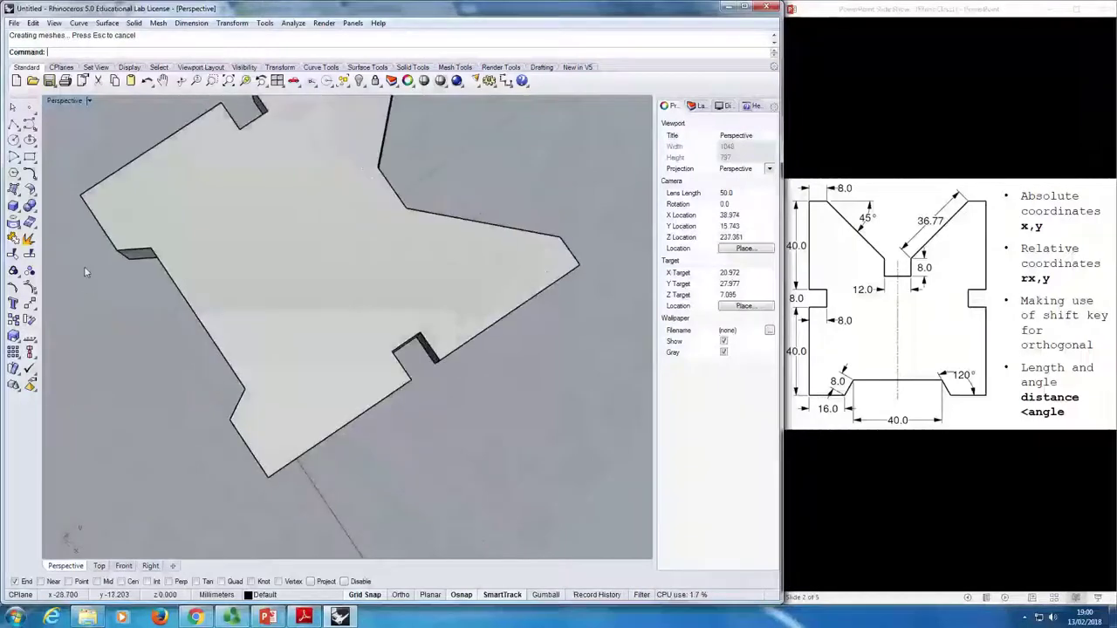
scroll(84, 267, "down", 5)
right_click_drag(68, 189, 117, 256)
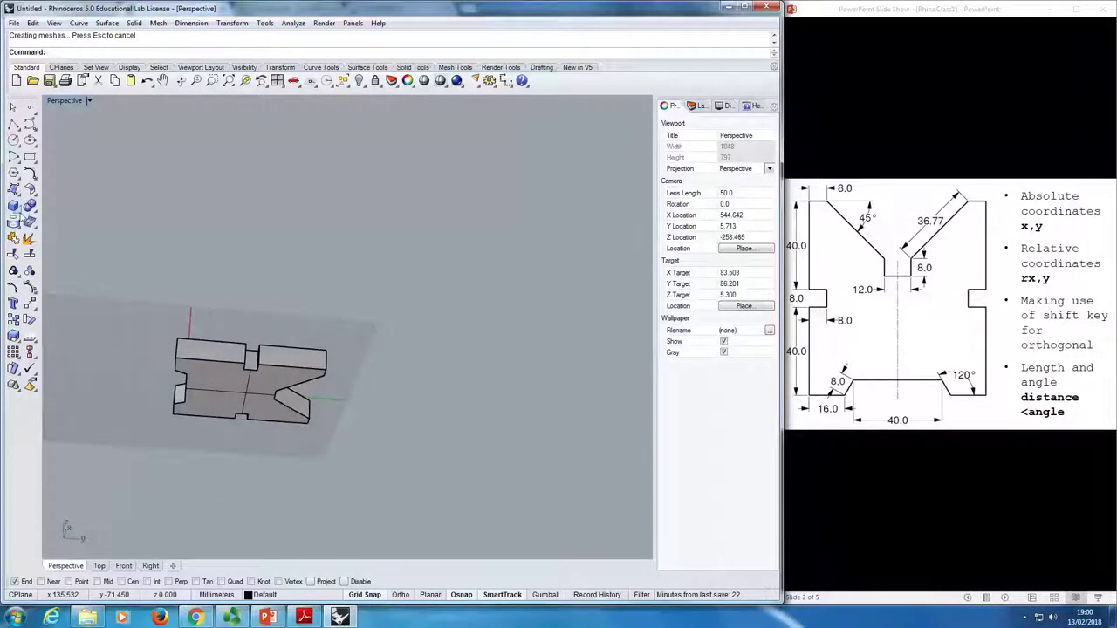
left_click(14, 205)
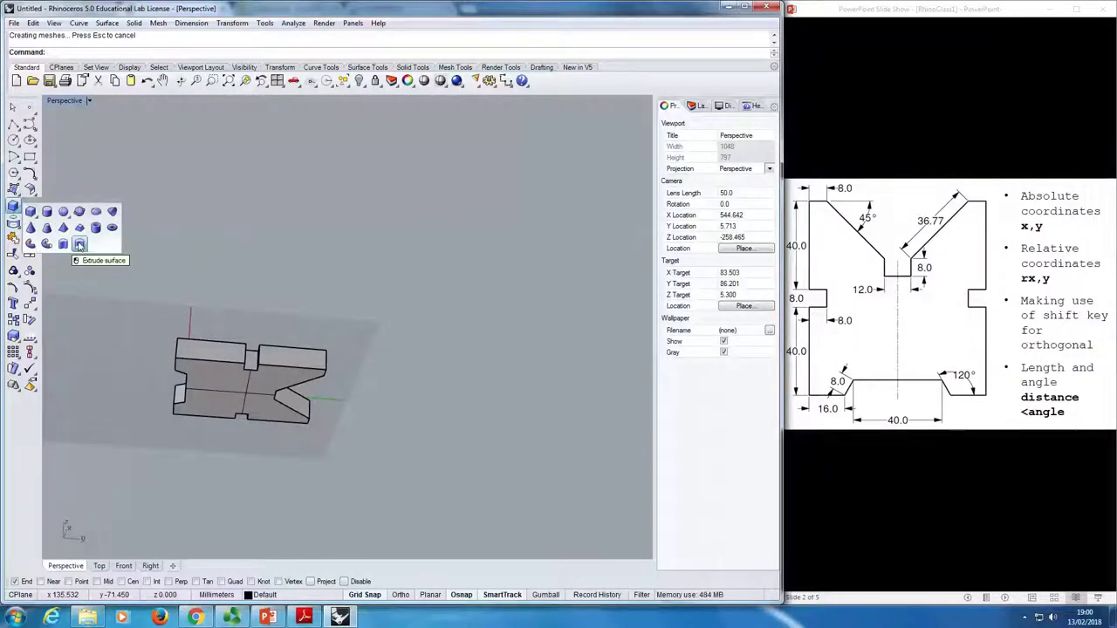
left_click(78, 246)
left_click(214, 379)
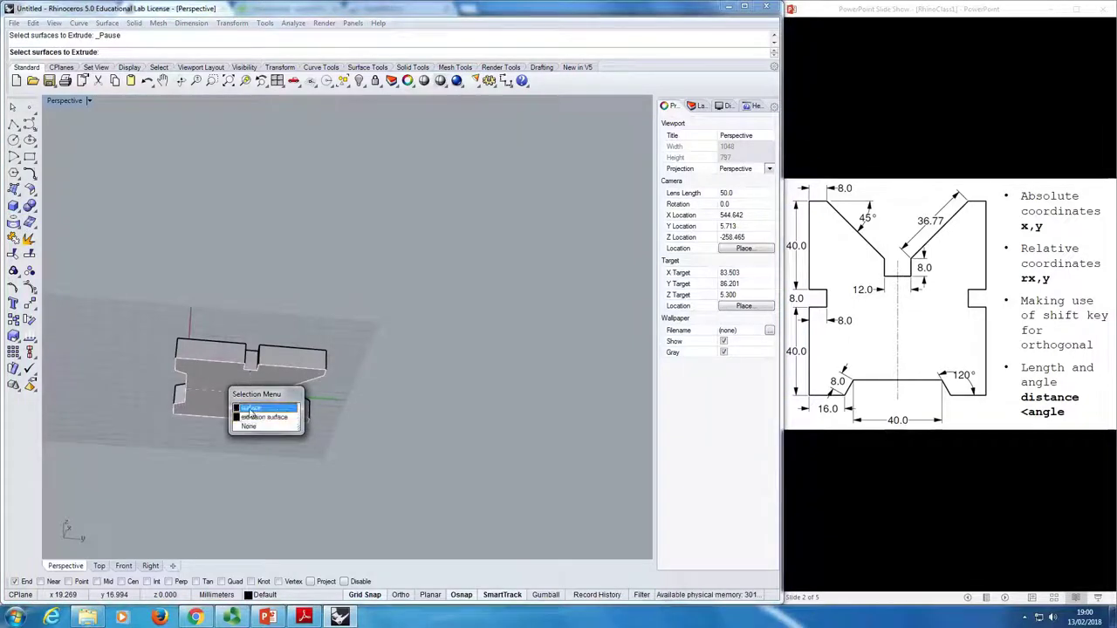
left_click(250, 409)
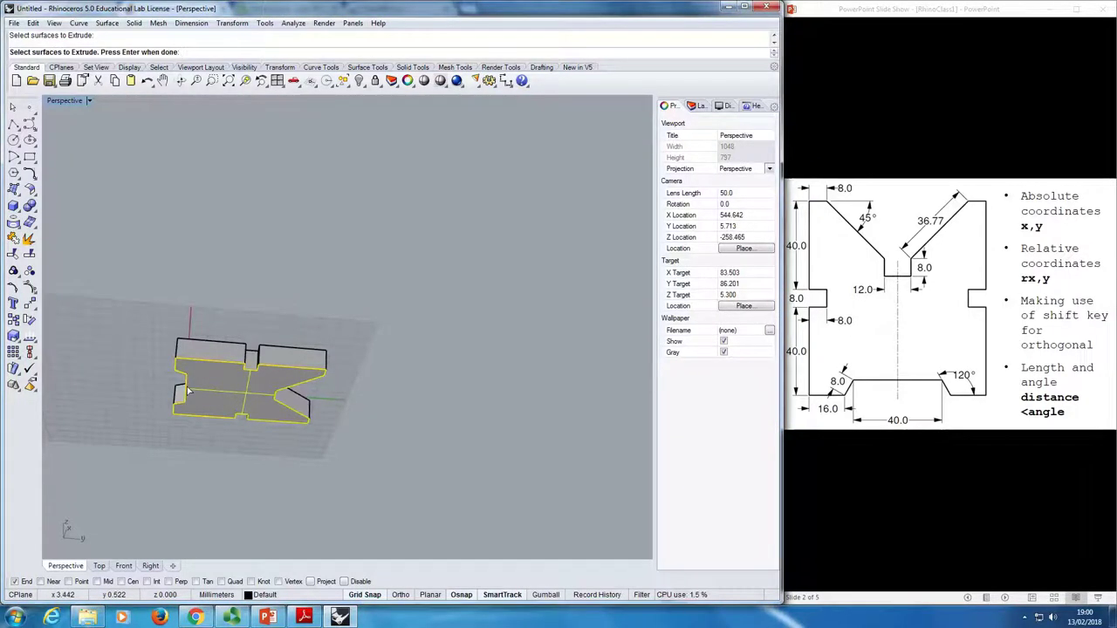
key("Return")
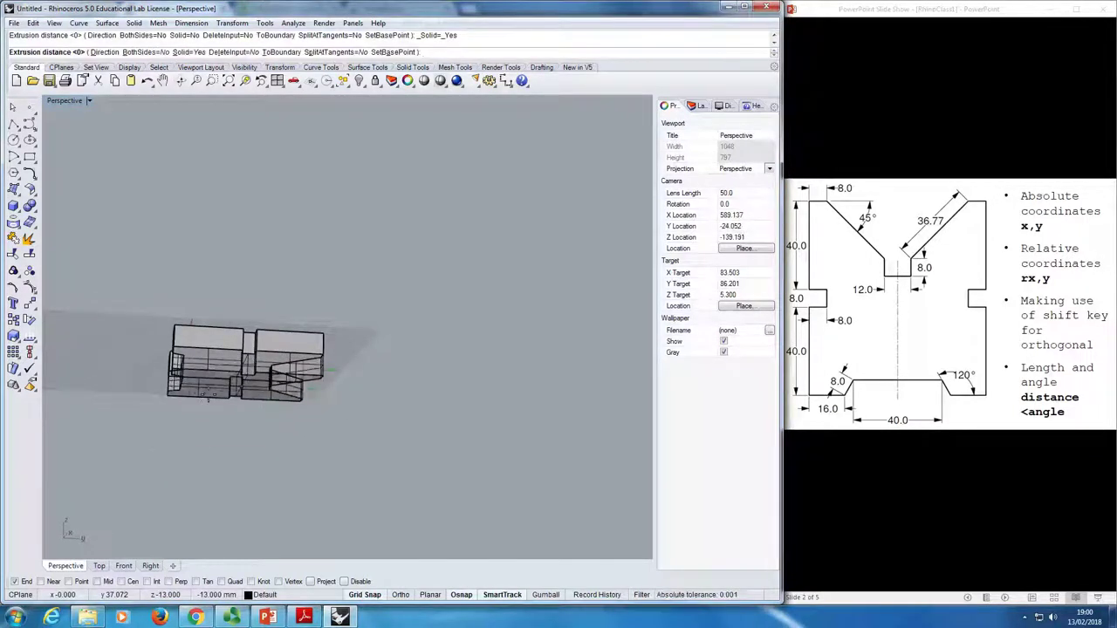
left_click(144, 374)
Step: Select the upper and lower solids in turn and compare their object types in the properties
right_click_drag(144, 374, 254, 370)
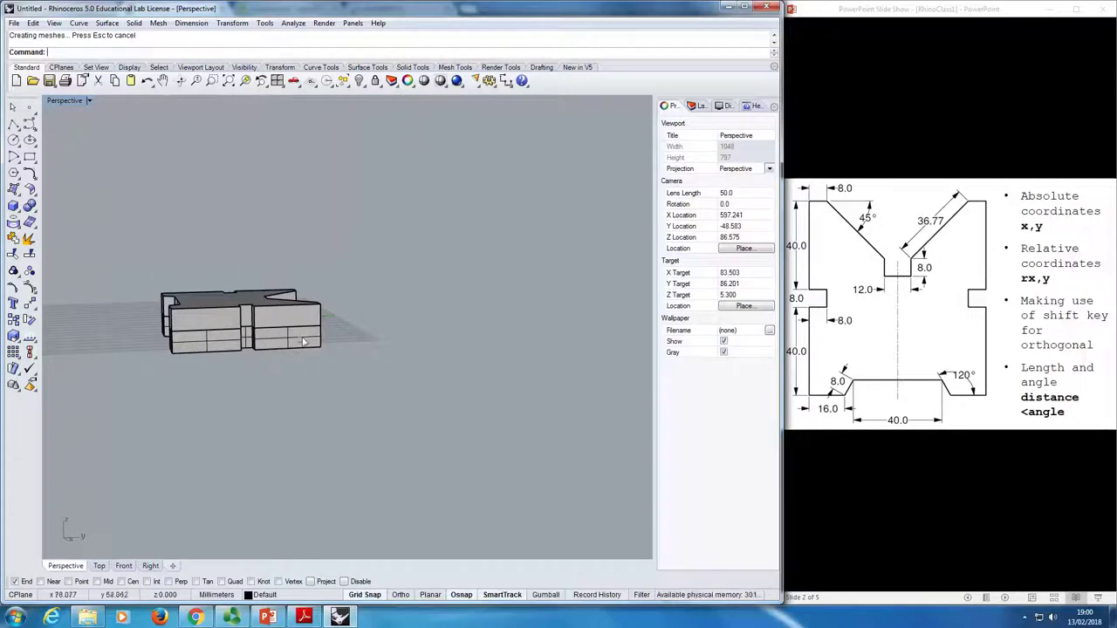
right_click_drag(272, 318, 91, 326)
left_click(272, 285)
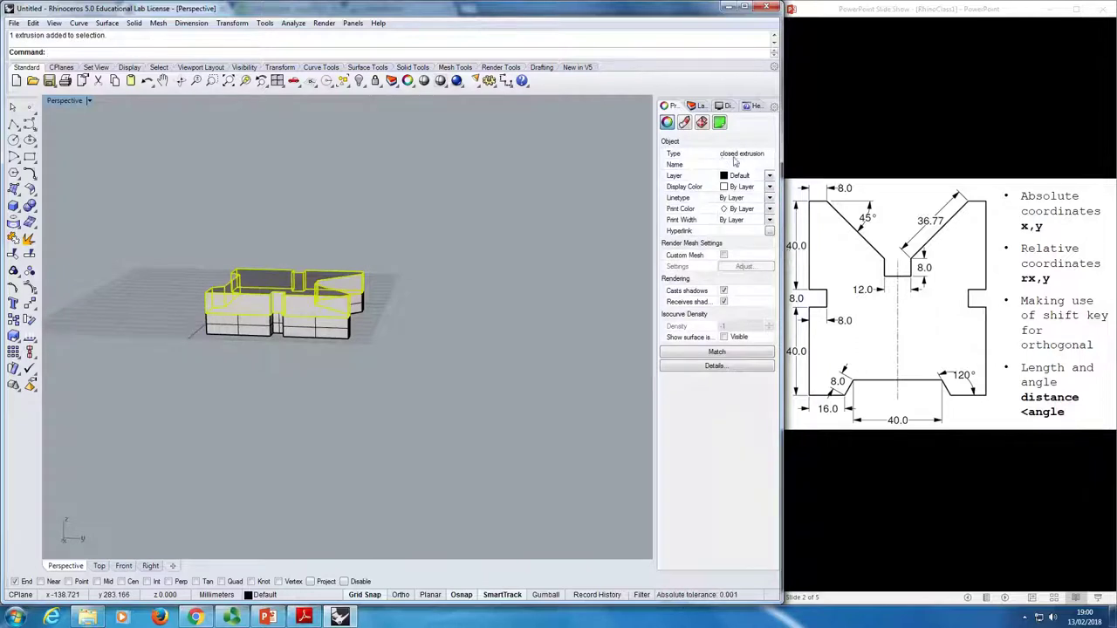
left_click(312, 331)
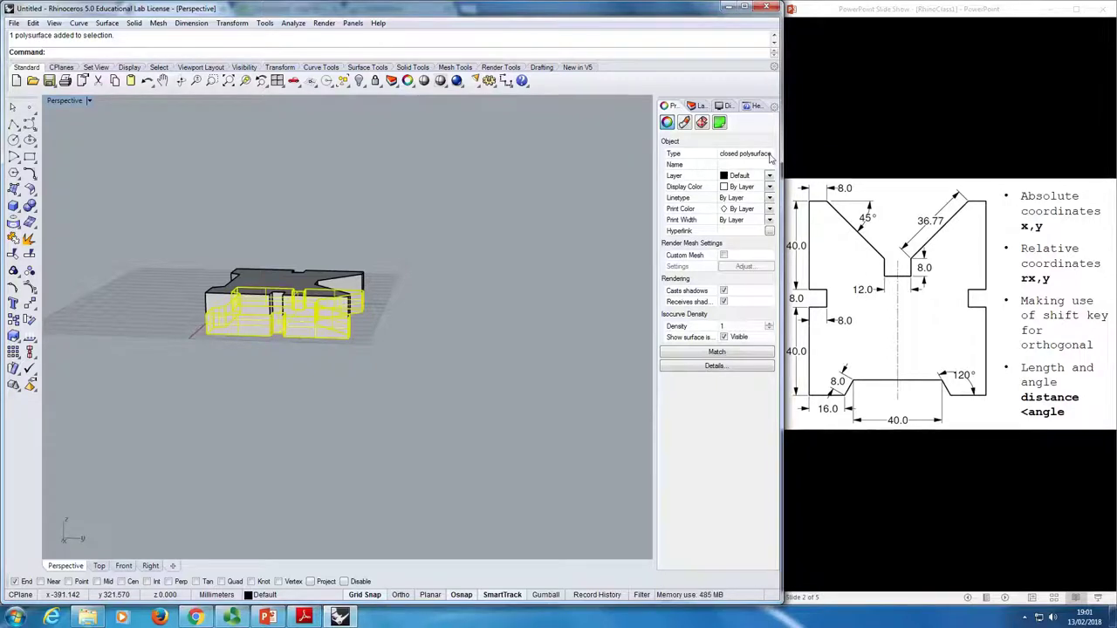
left_click(278, 276)
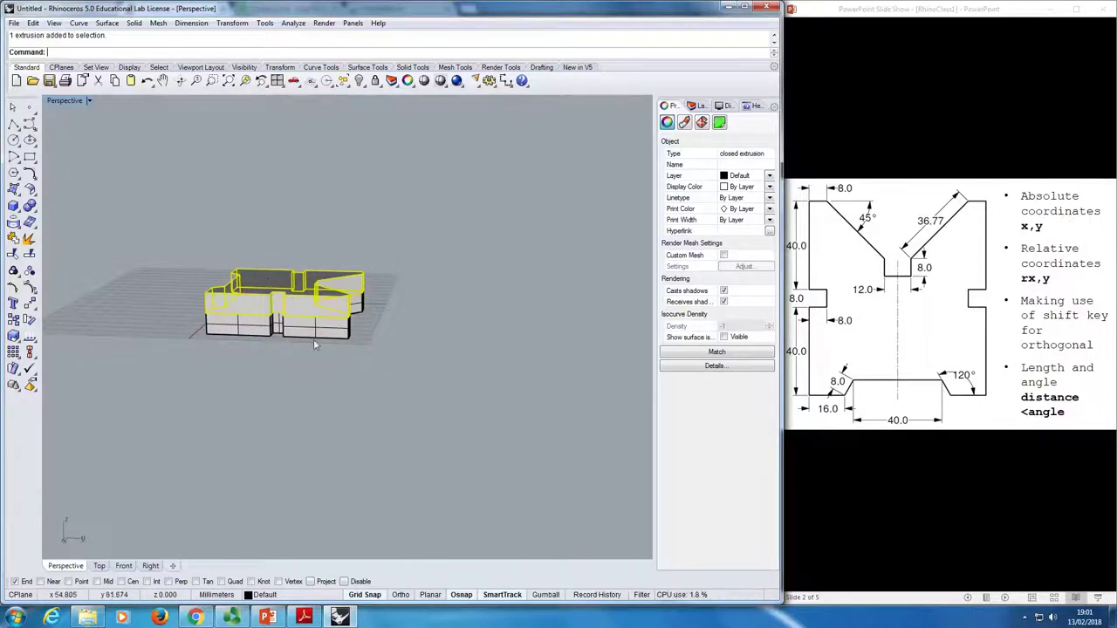
left_click(110, 299)
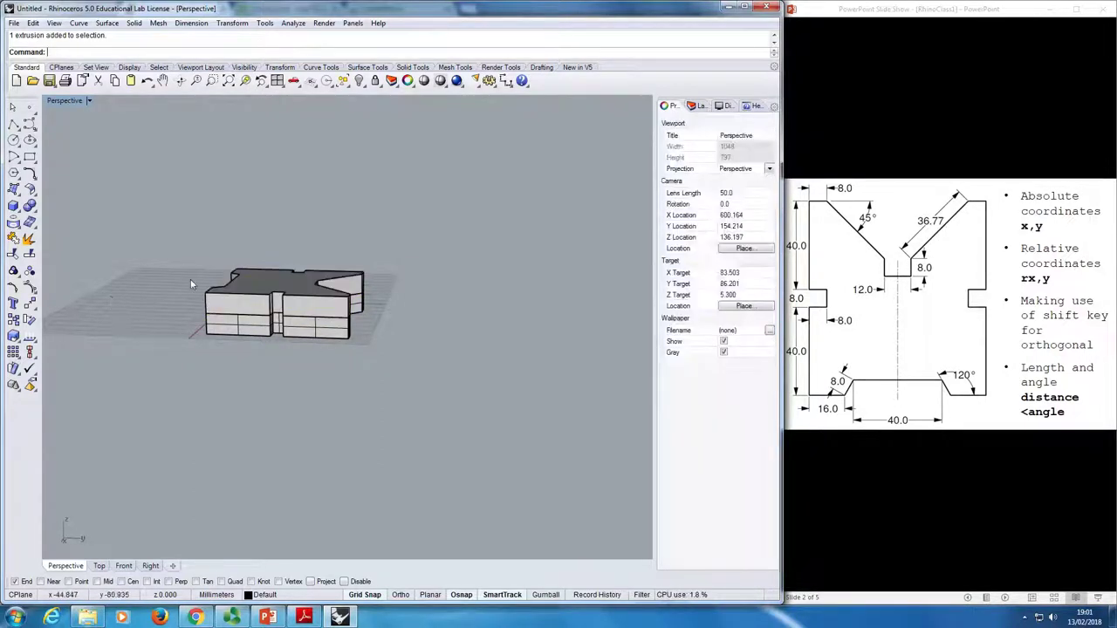
Step: Enable the Gumball and raise only the upper solid's top face vertically, then select that solid to check its object type
left_click(255, 282)
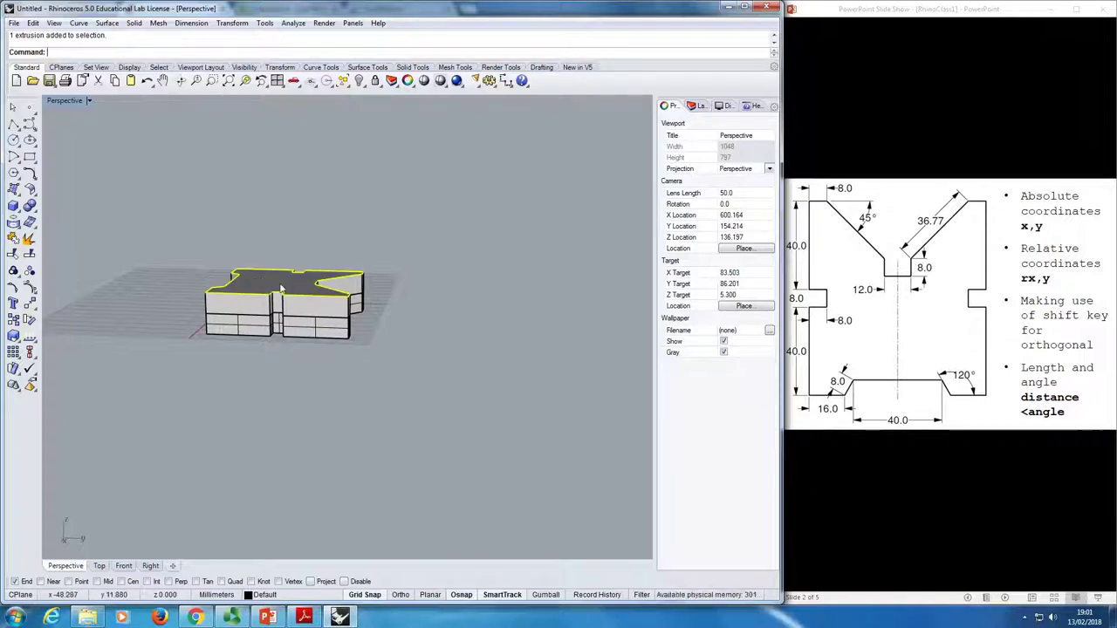
left_click(555, 597)
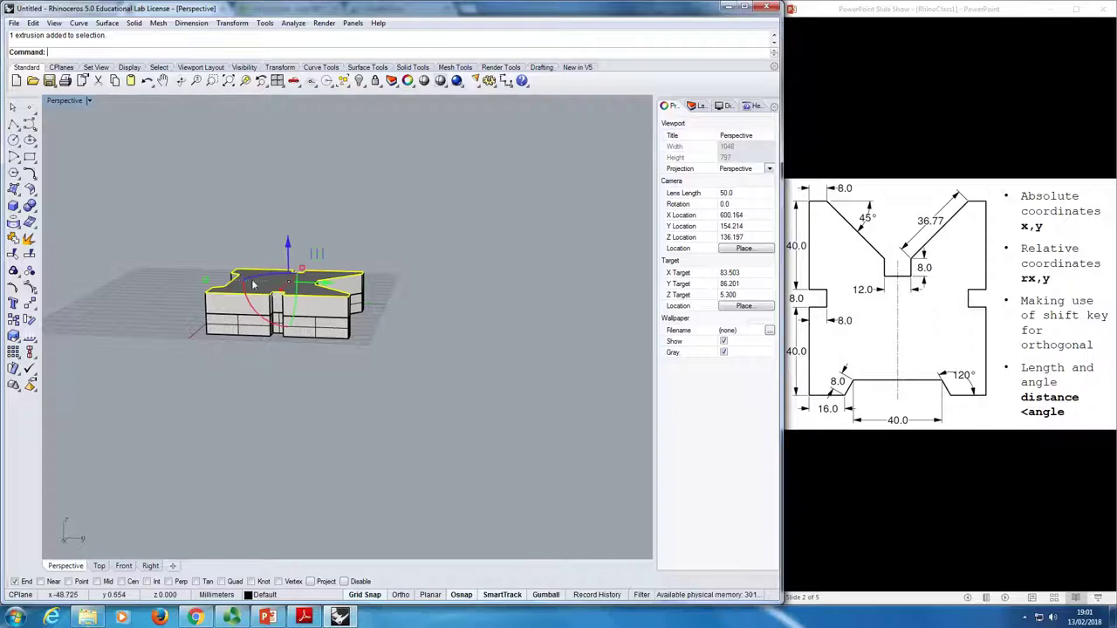
left_click_drag(288, 243, 290, 237)
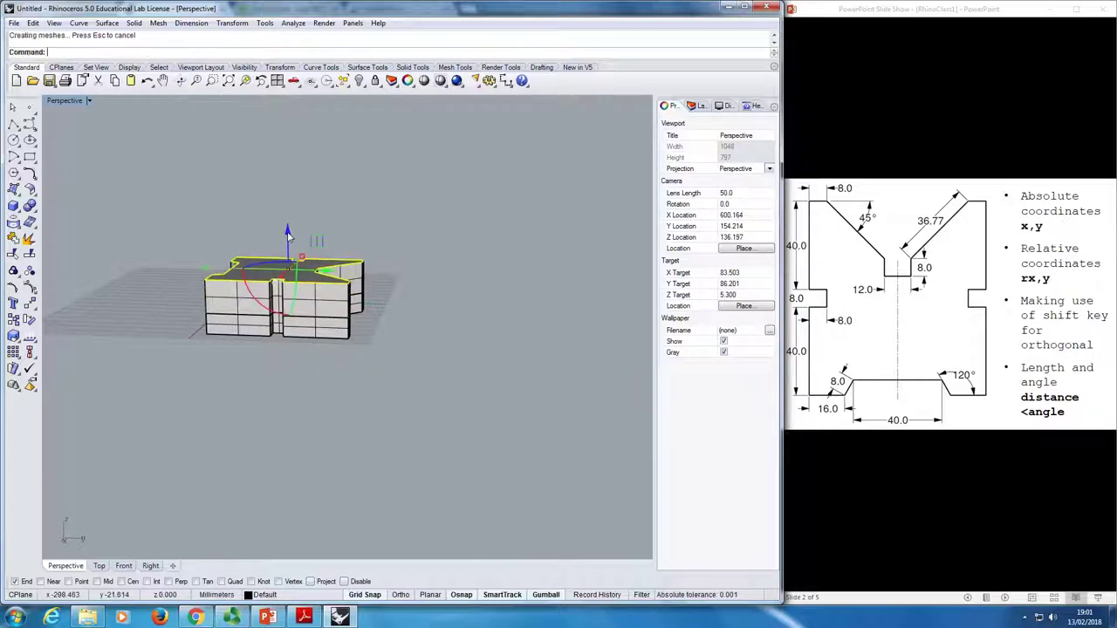
left_click(220, 374)
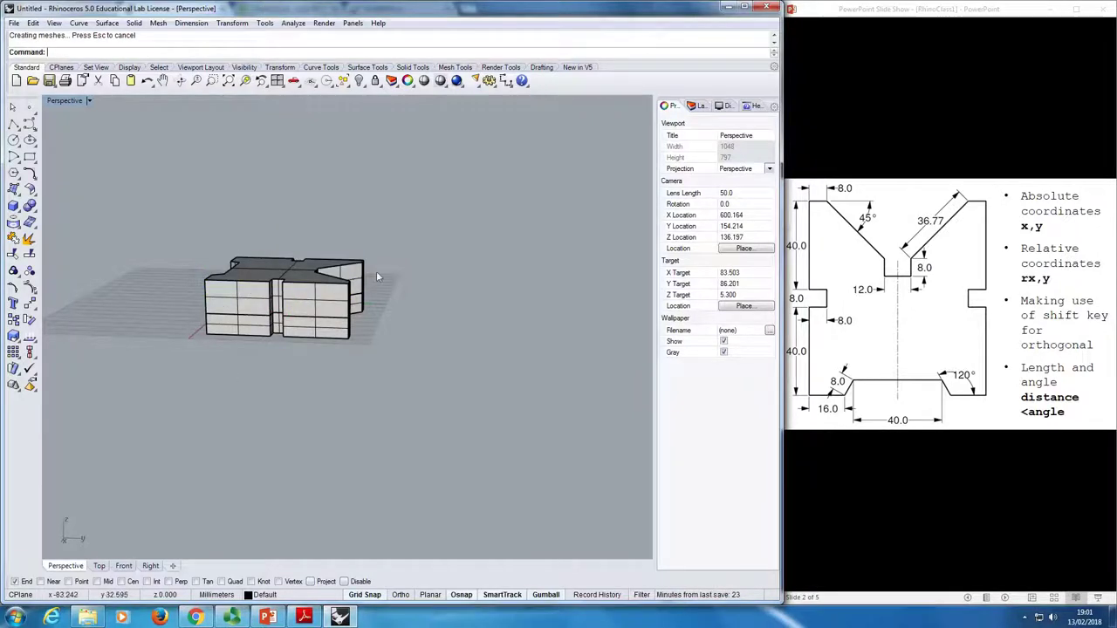
left_click(239, 272)
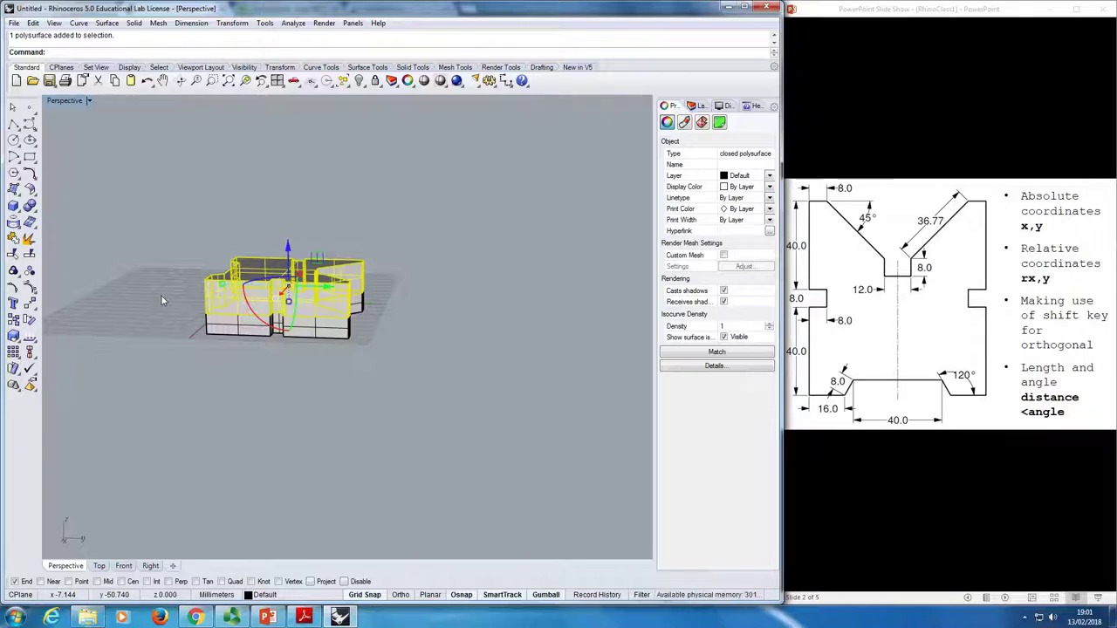
left_click(200, 252)
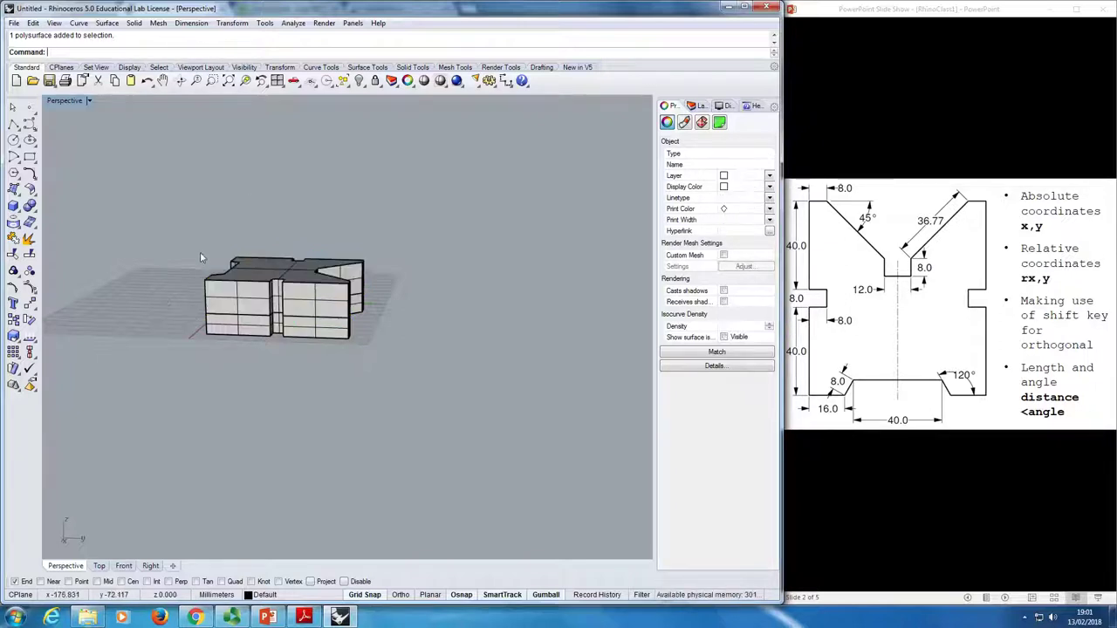
Step: Explode the upper polysurface into separate surfaces and select its top and a side surface individually to check them
left_click(282, 288)
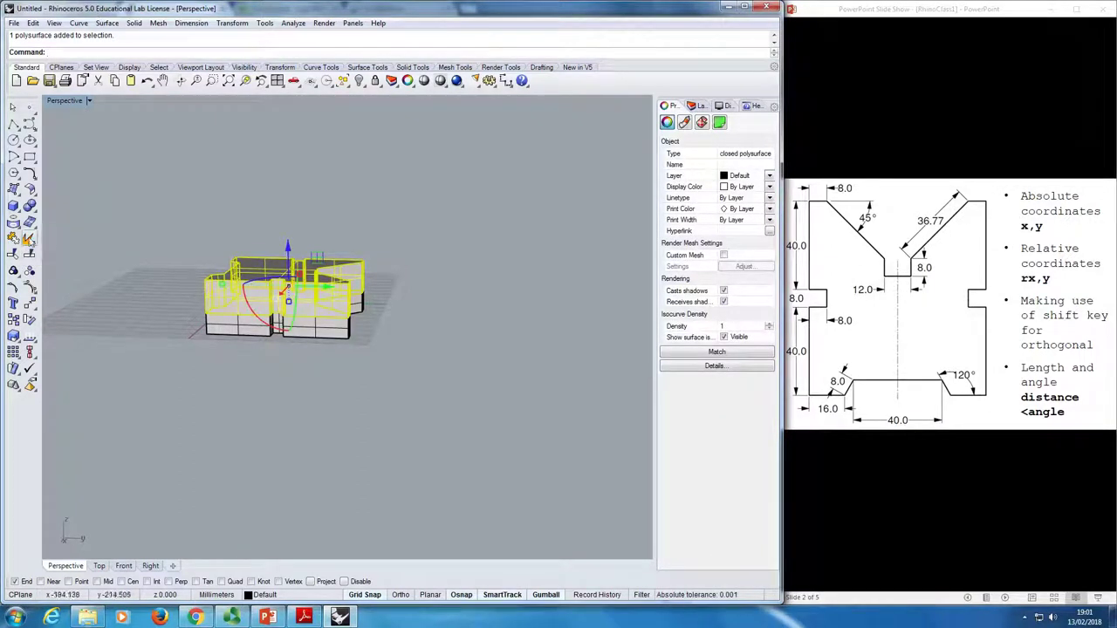
left_click(29, 239)
left_click(267, 273)
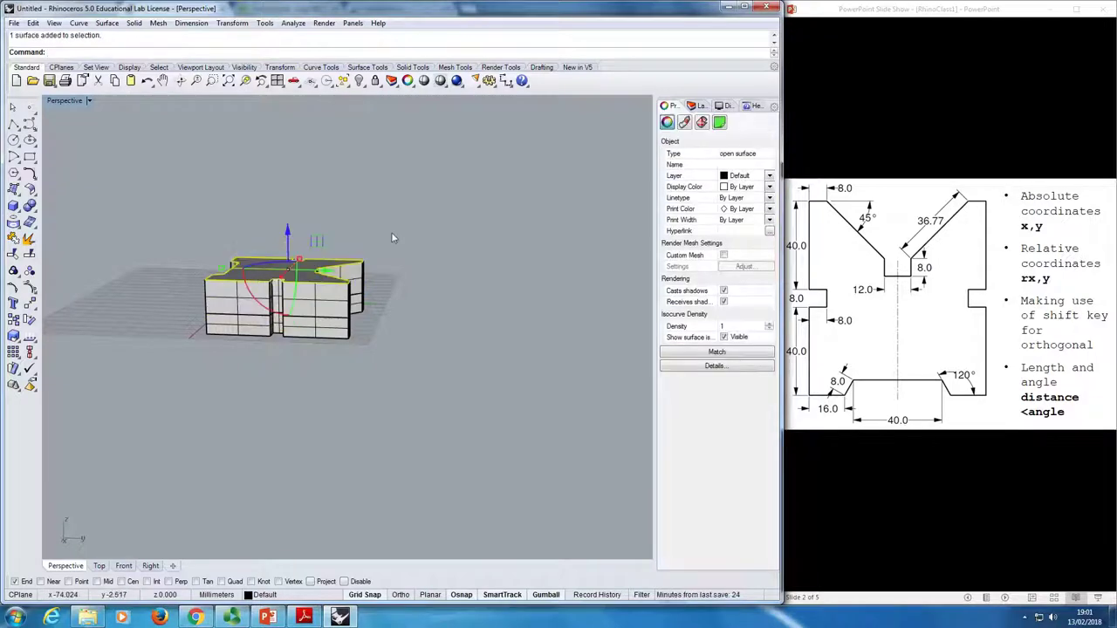
left_click(237, 298)
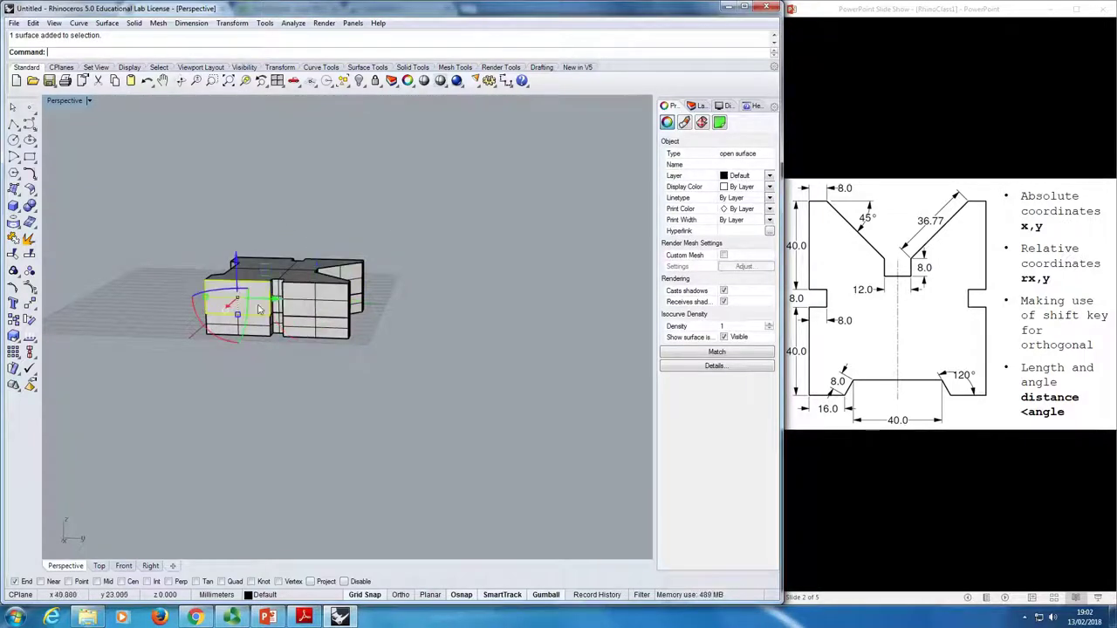
left_click(467, 263)
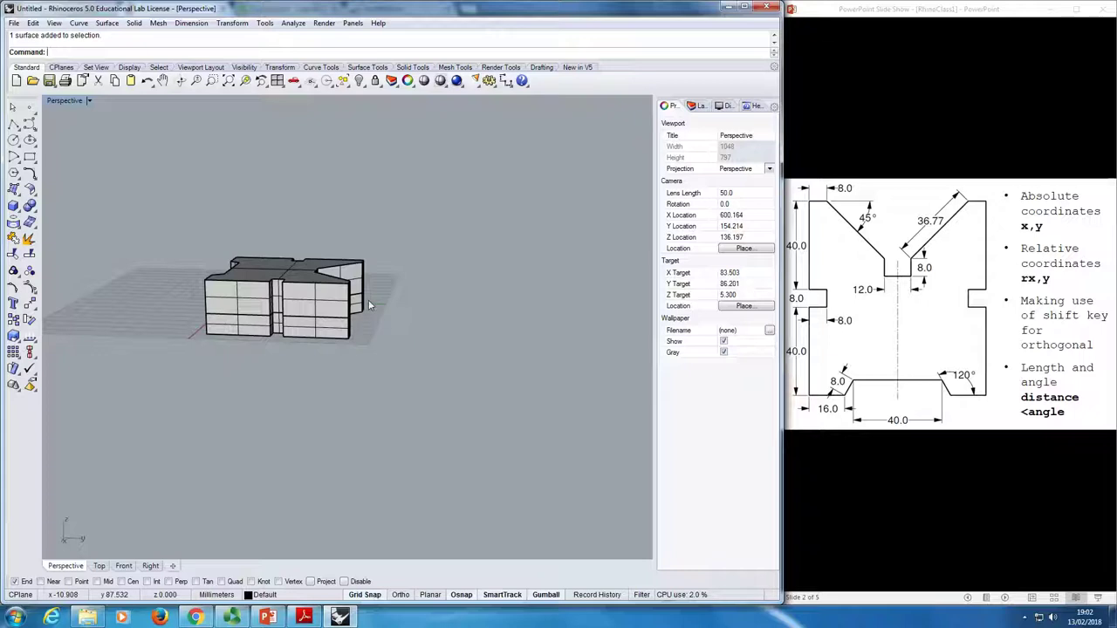
right_click_drag(368, 299, 122, 272)
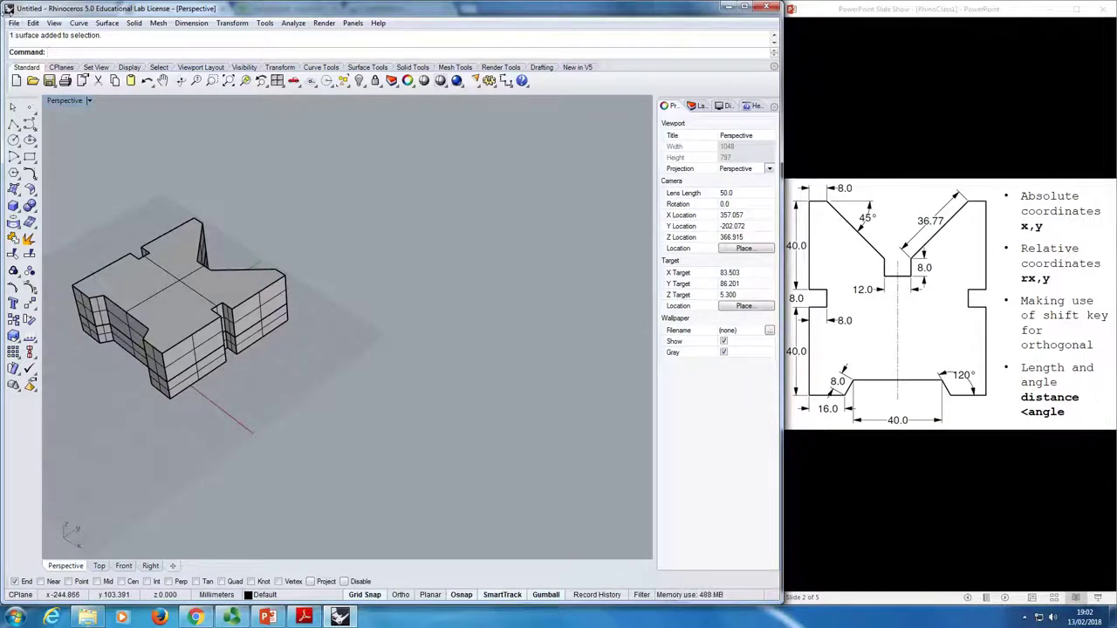
Step: Start a new model from the Large Objects - Millimeters template without saving the current plate model
left_click(13, 23)
left_click(21, 35)
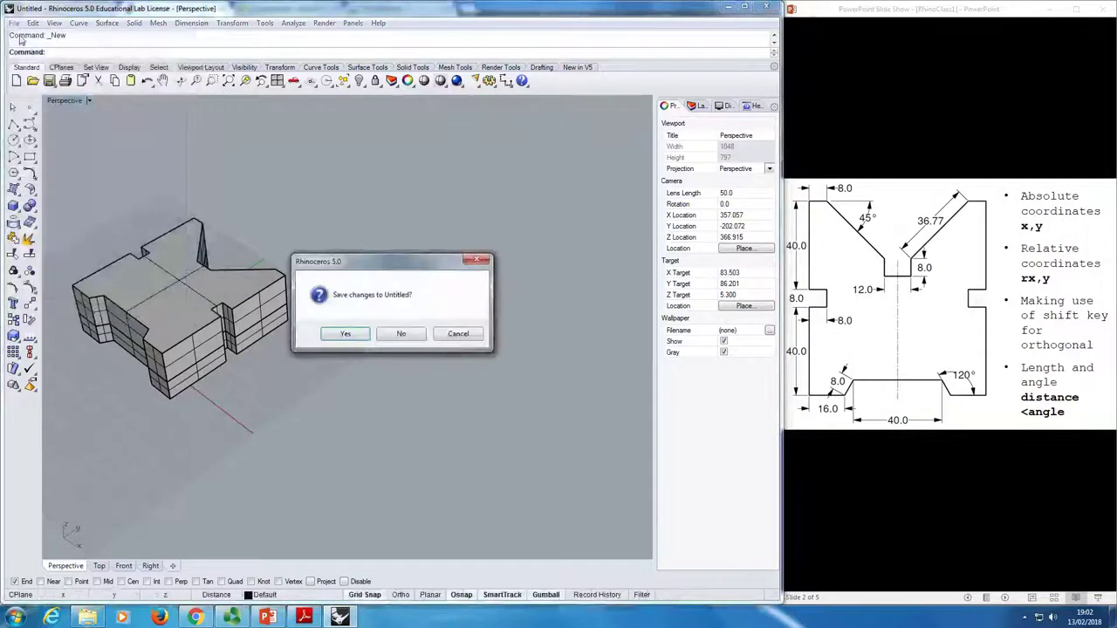
left_click(400, 334)
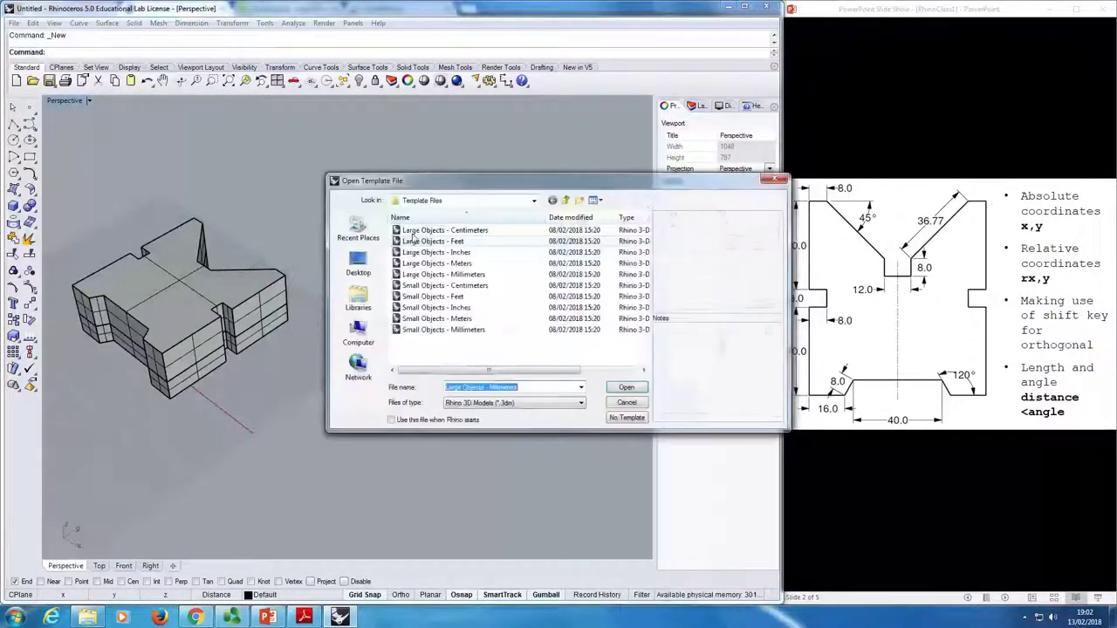
left_click(443, 275)
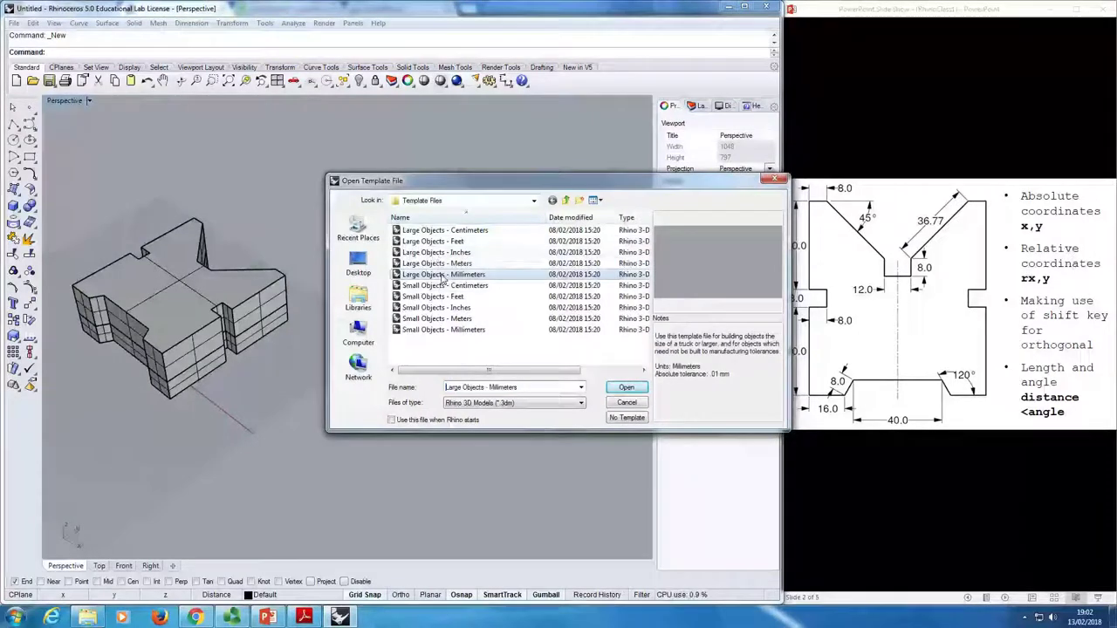
left_click(626, 387)
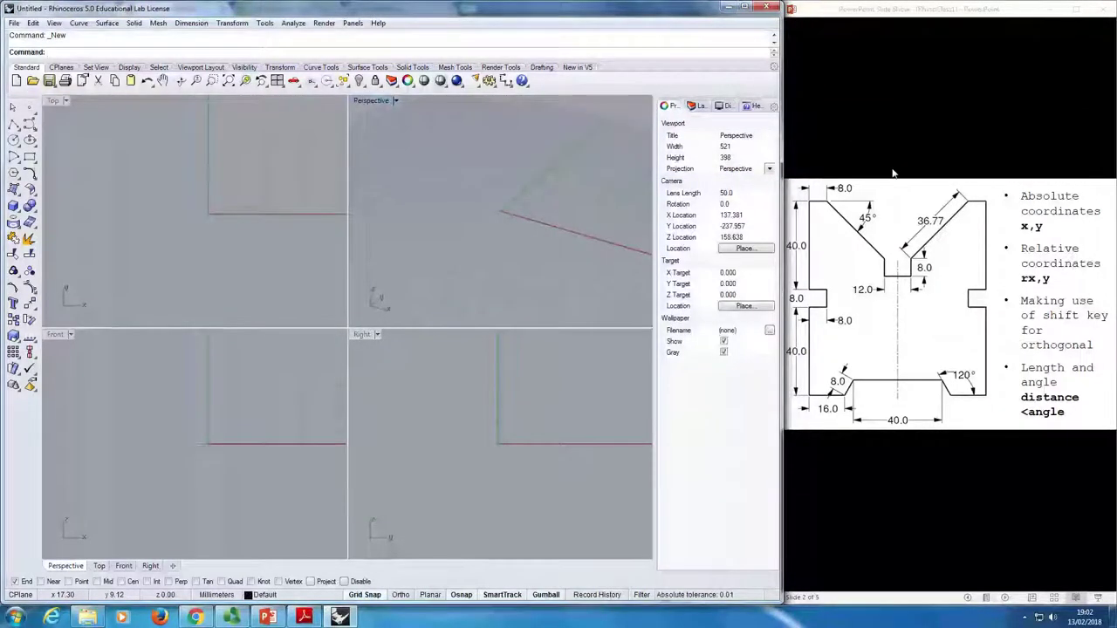
Step: Advance the PowerPoint slide show to the list of commands used, then return to Rhino and widen its window
left_click(894, 143)
left_click(894, 143)
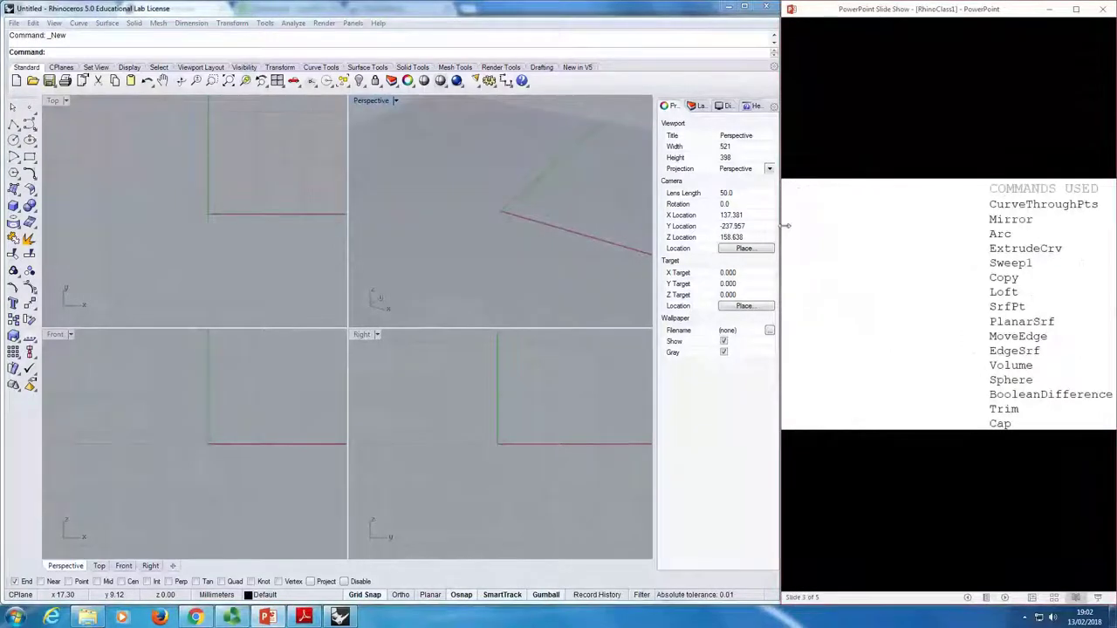
left_click(707, 37)
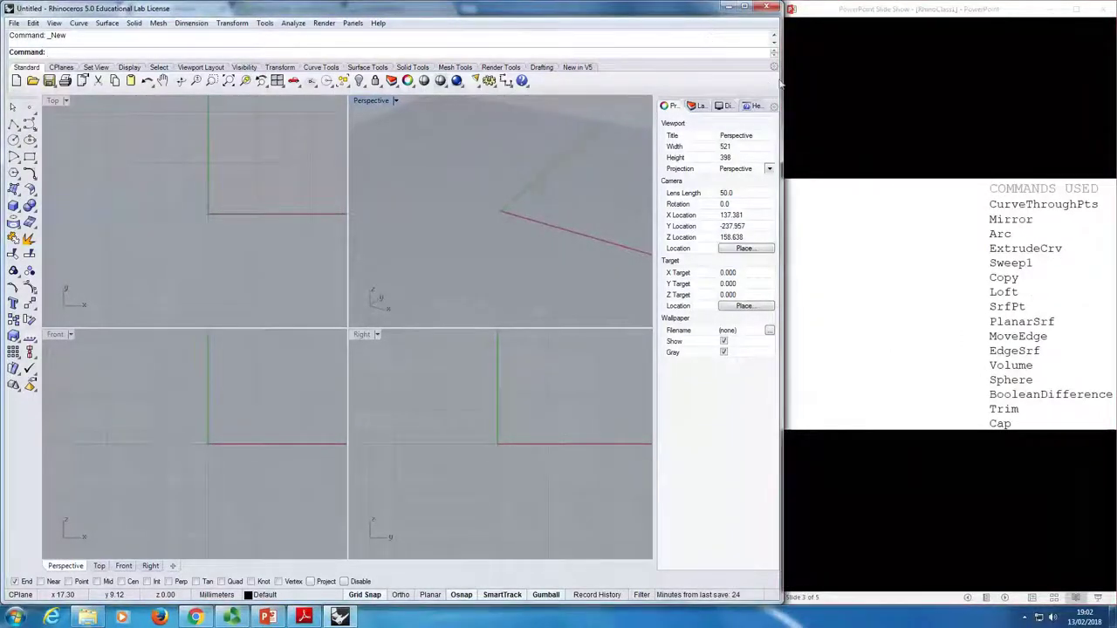
left_click_drag(783, 84, 956, 62)
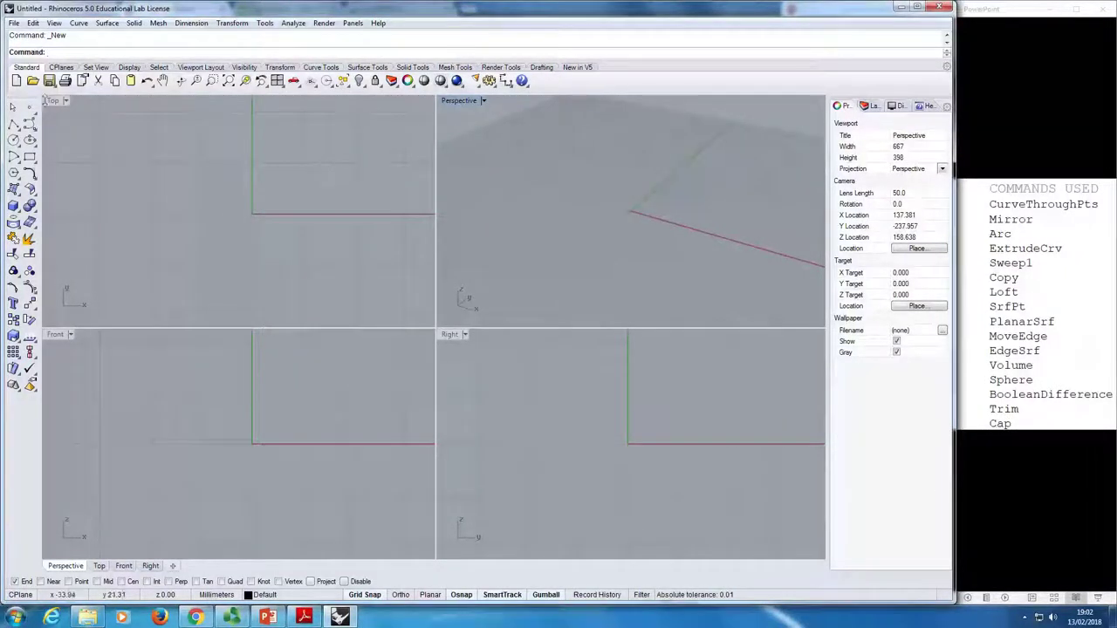
Step: Maximise the Top viewport and place four freehand point objects along a curved path on the negative-X side of the Y axis
double_click(54, 101)
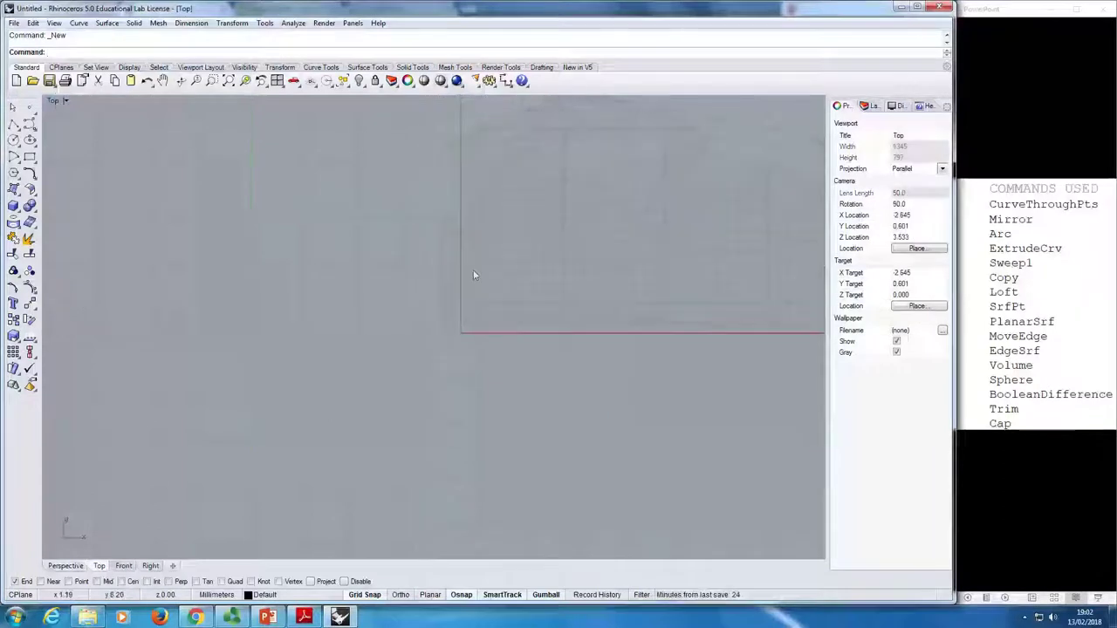
scroll(472, 269, "down", 2)
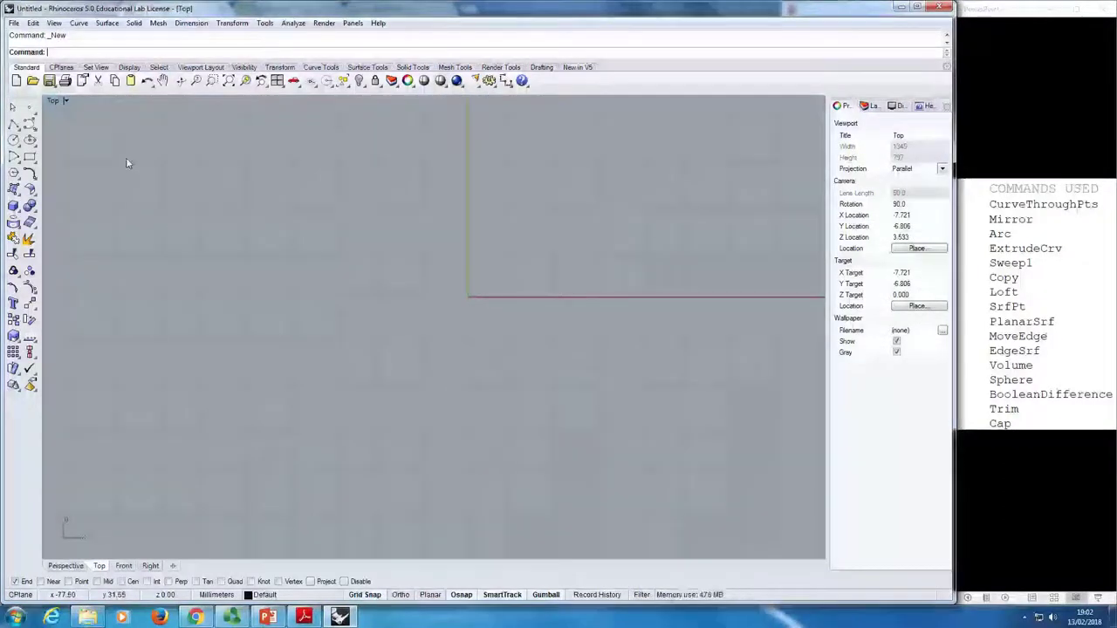
right_click(31, 109)
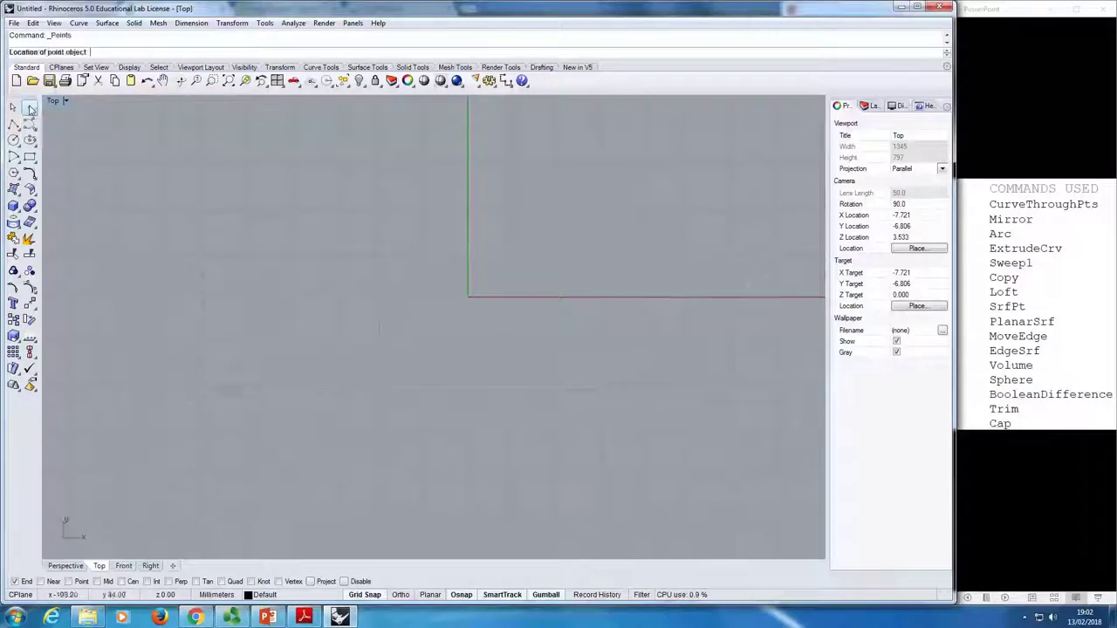
left_click(325, 415)
left_click(291, 324)
left_click(305, 271)
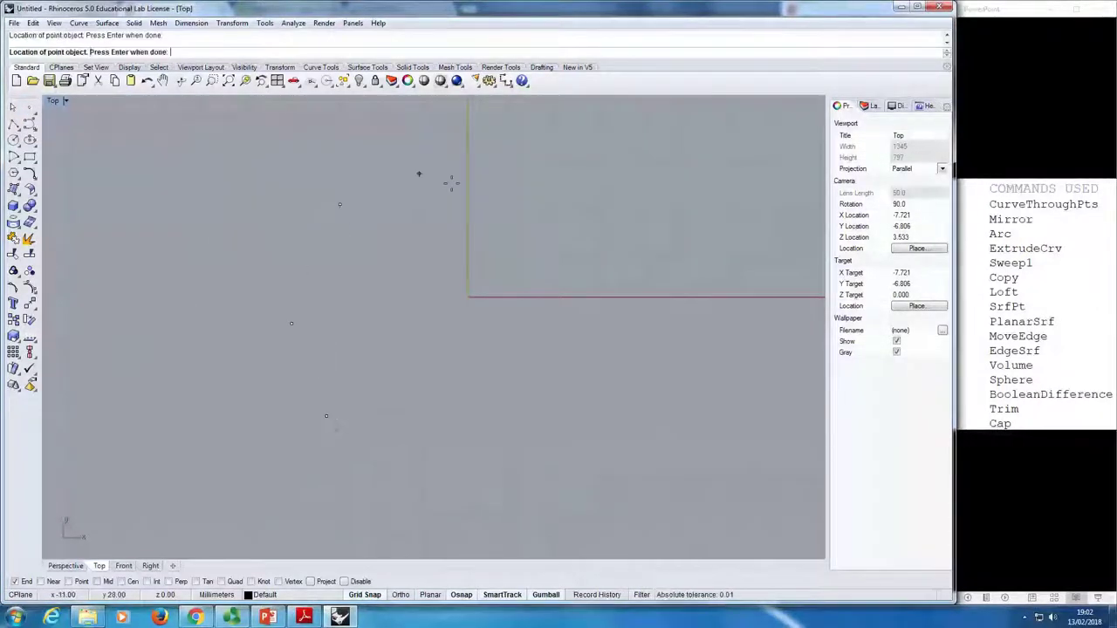
left_click(423, 143)
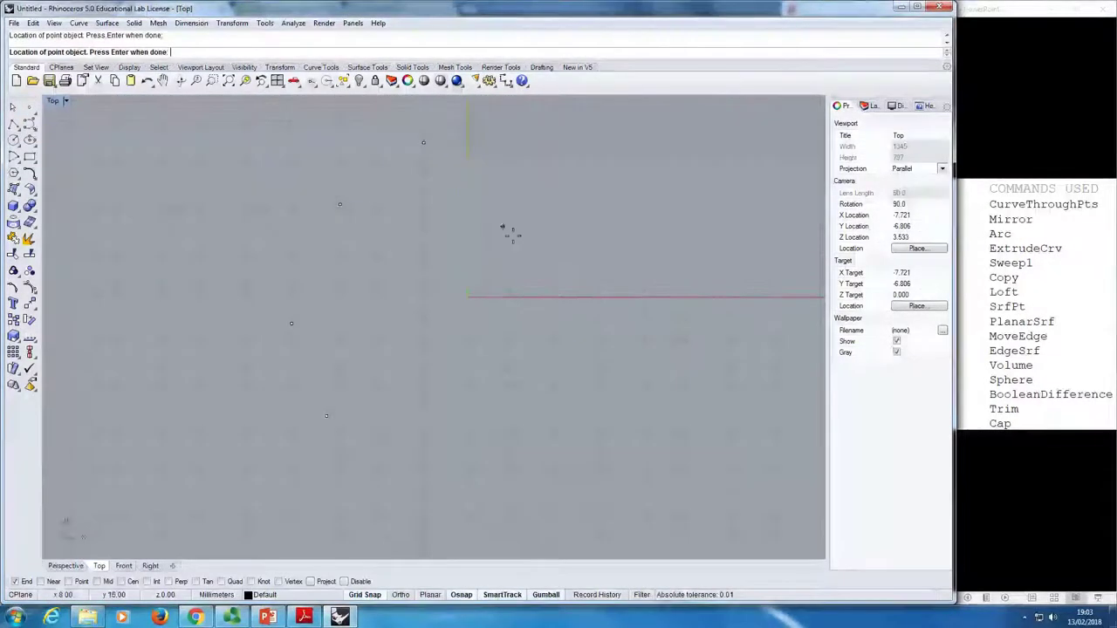
key("Return")
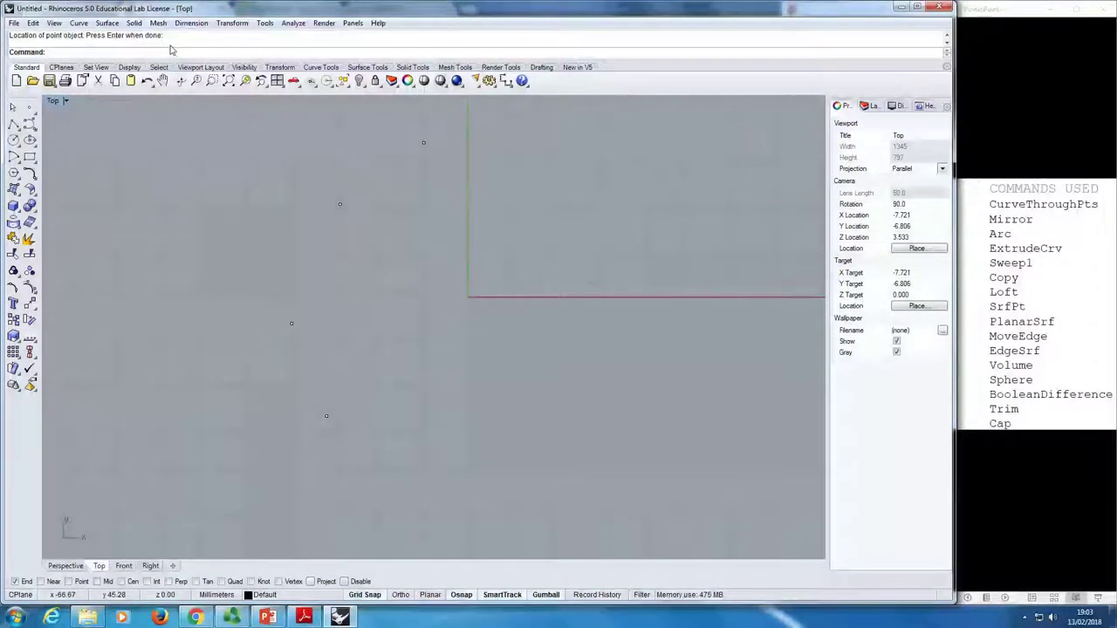
Step: Build a degree 3 interpolated open curve with uniform knots through the four point objects using CurveThroughPt
type("Curvature")
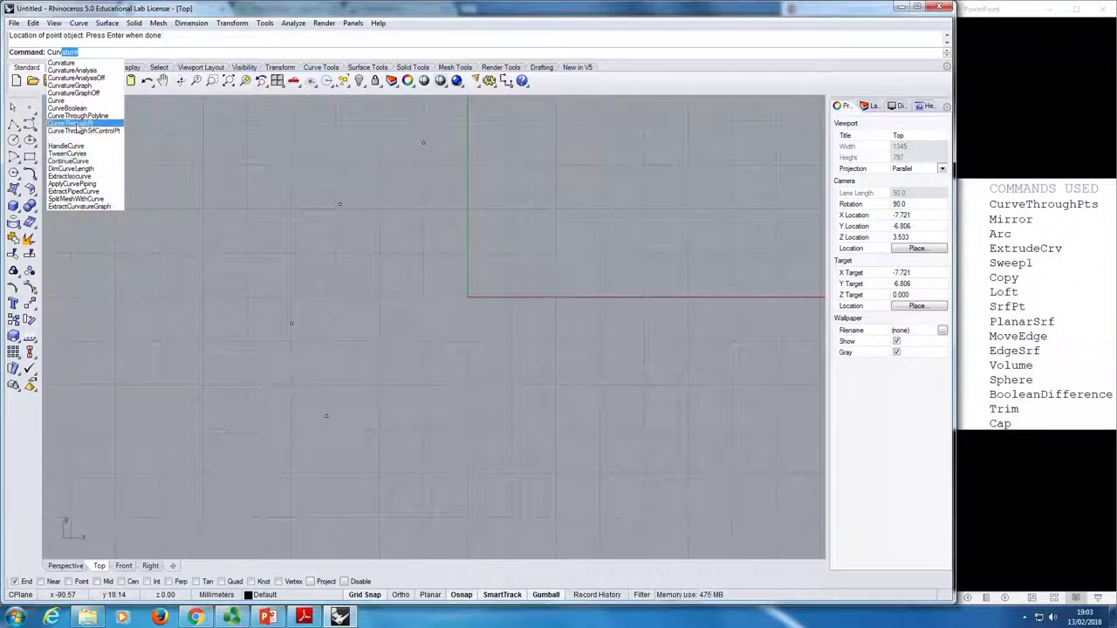
left_click(76, 124)
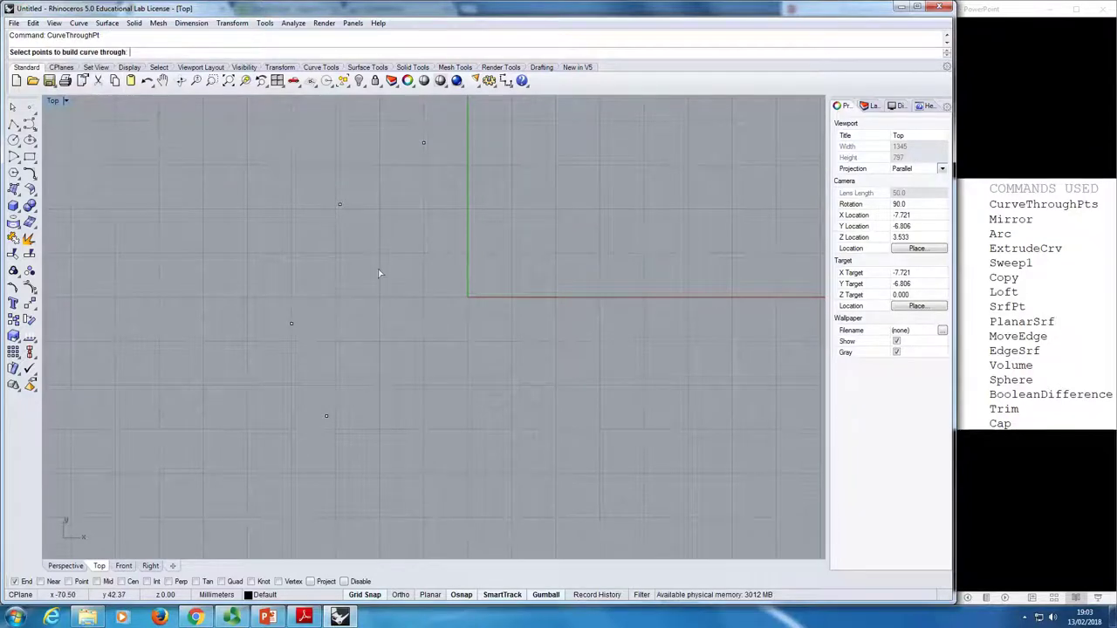
left_click_drag(158, 110, 556, 446)
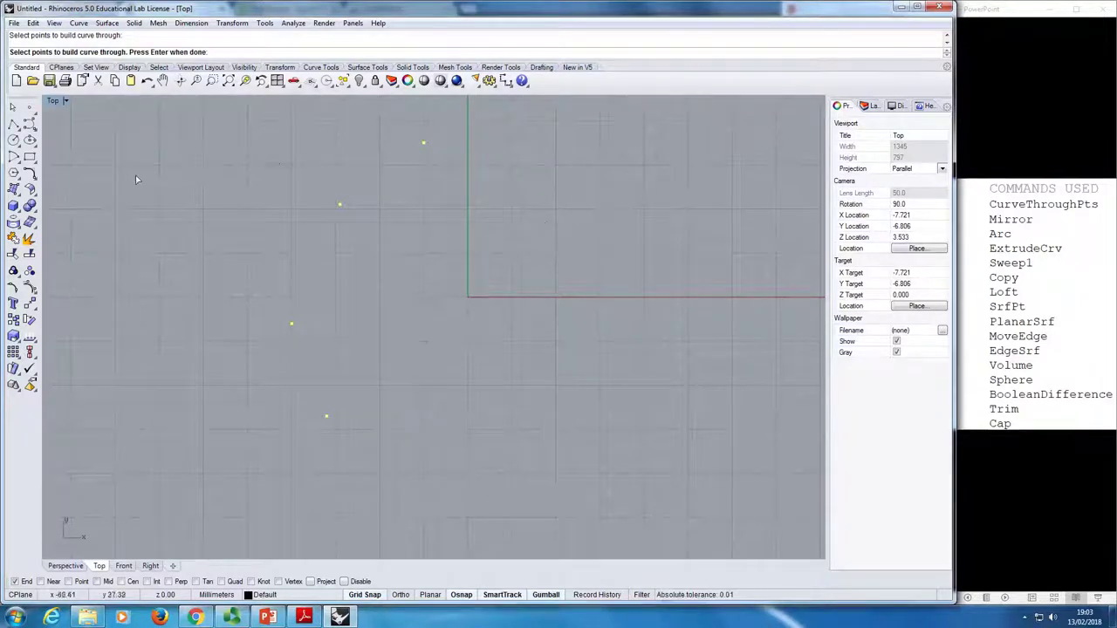
left_click(210, 200)
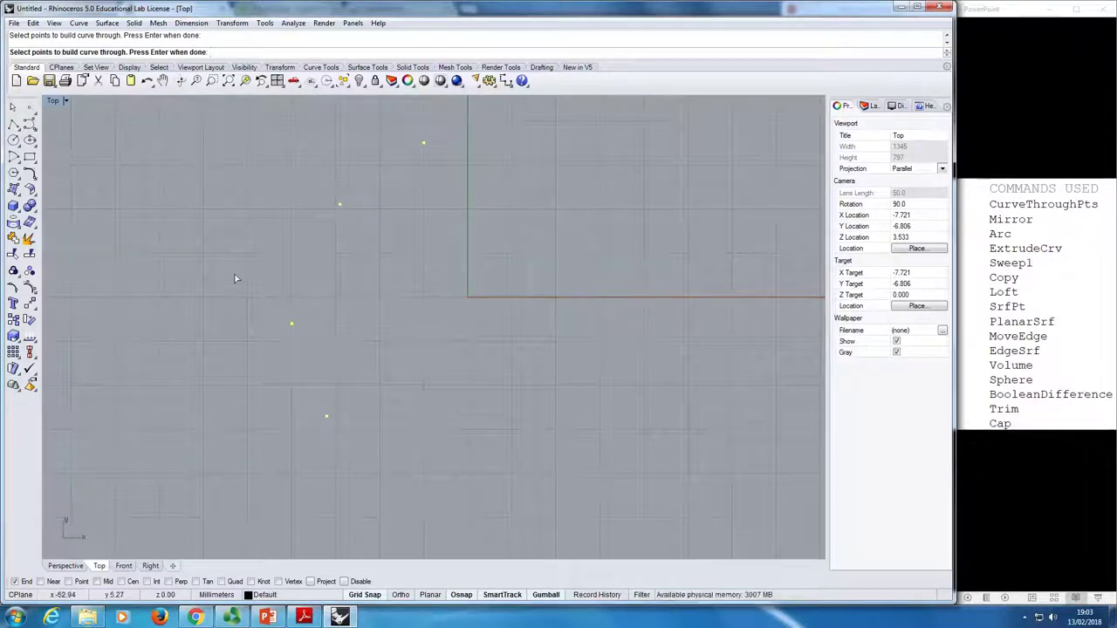
key("Return")
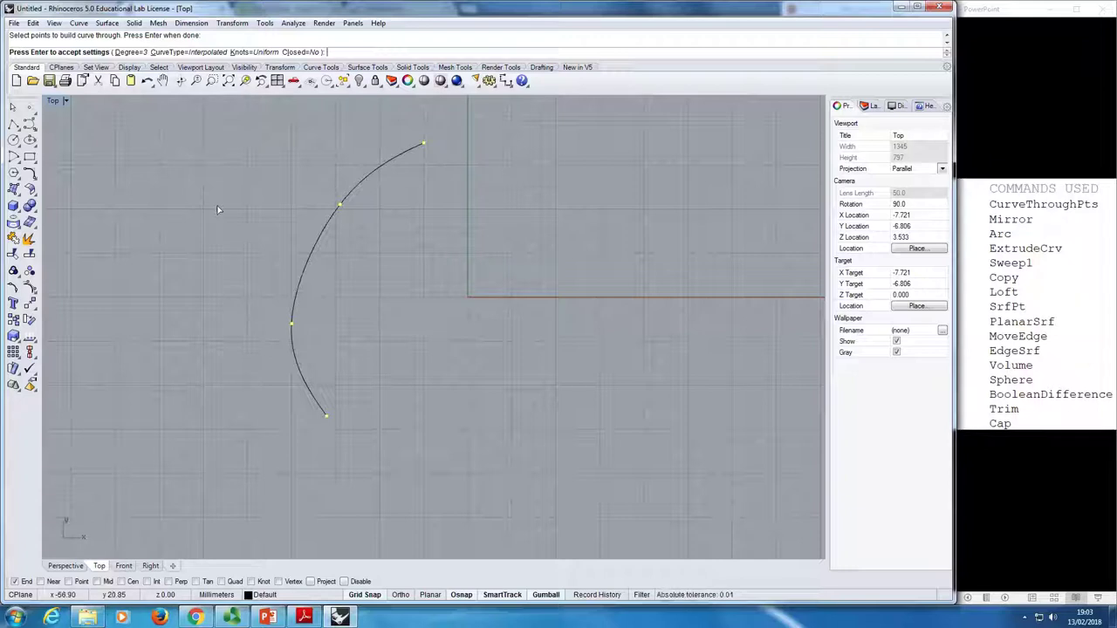
key("Return")
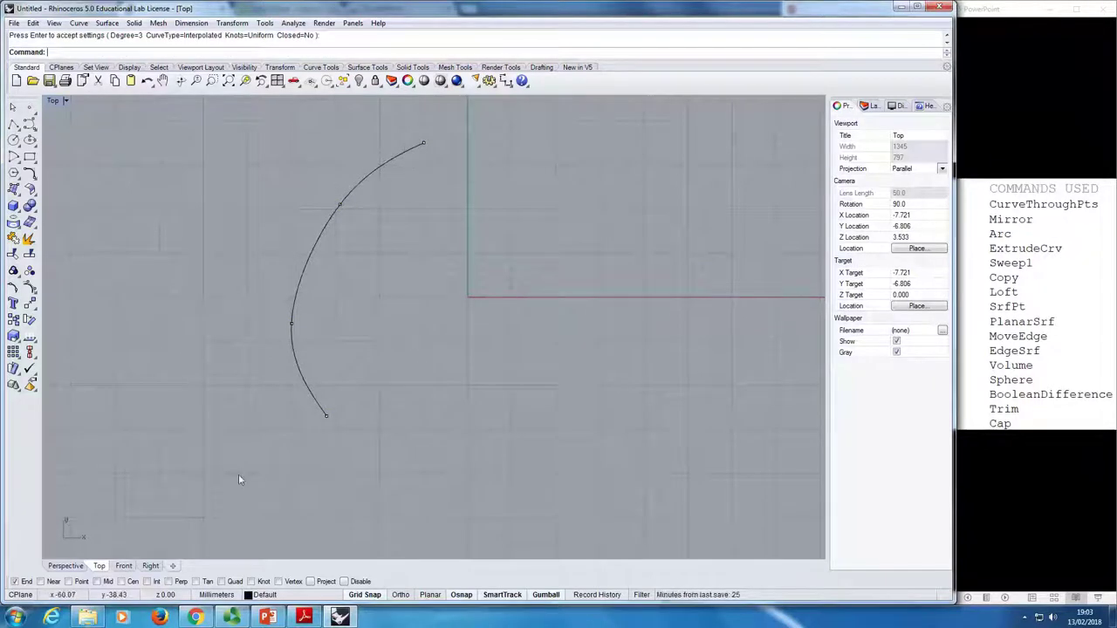
left_click_drag(187, 131, 502, 218)
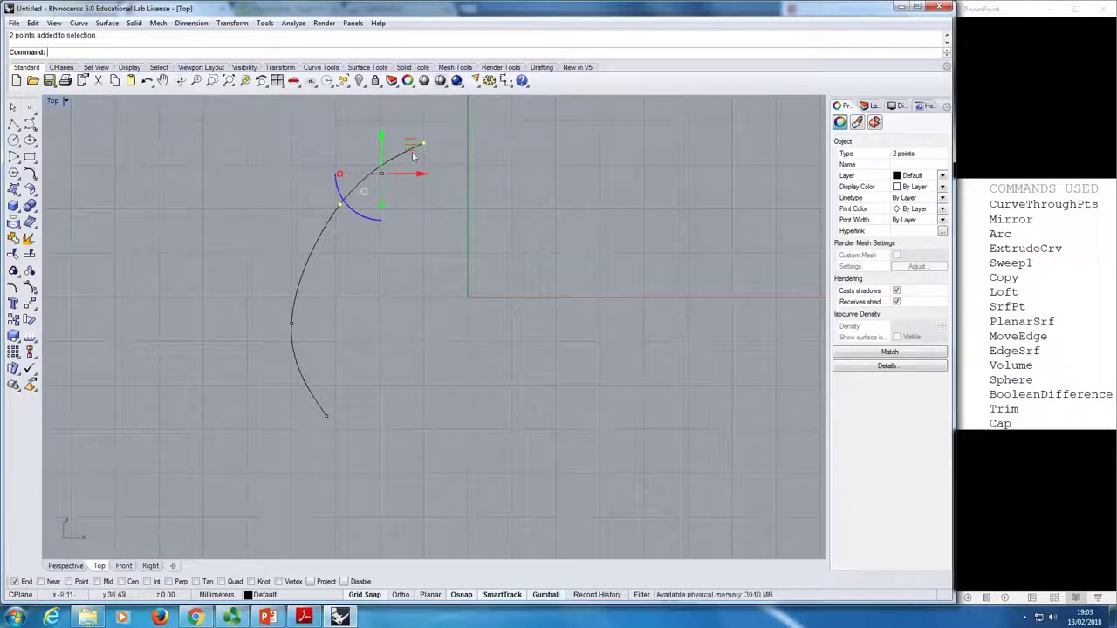
left_click(576, 297)
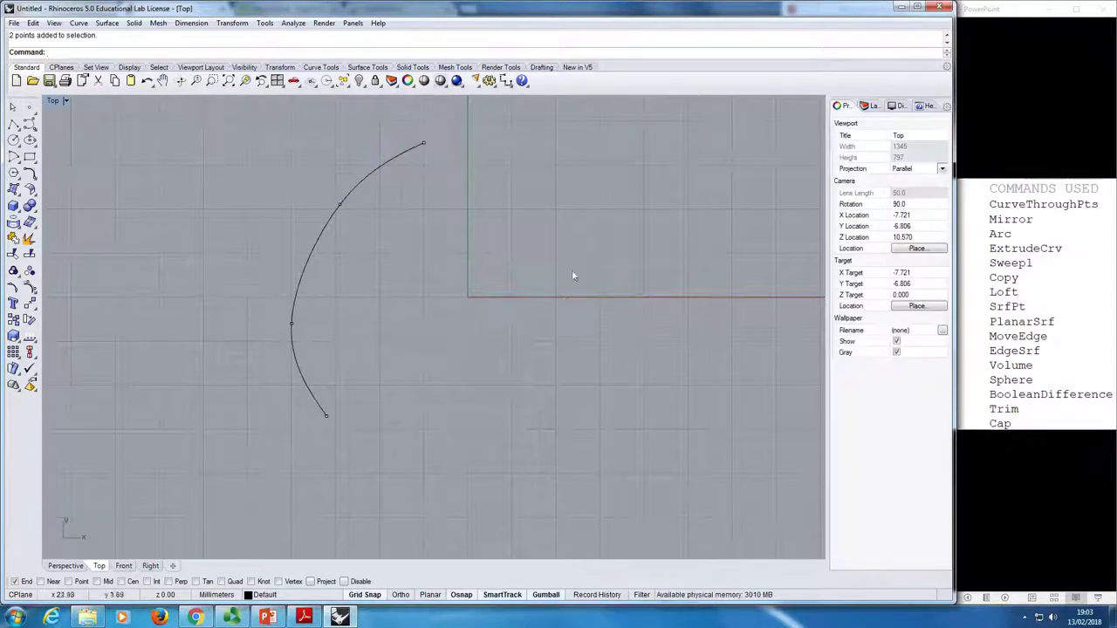
right_click_drag(600, 154, 572, 162)
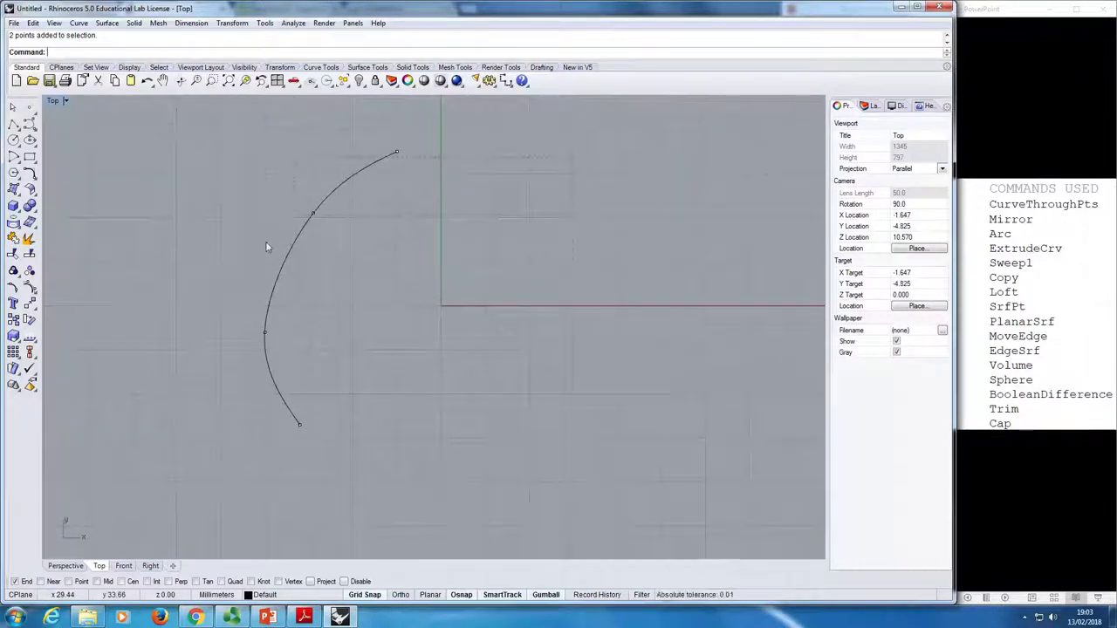
left_click(311, 223)
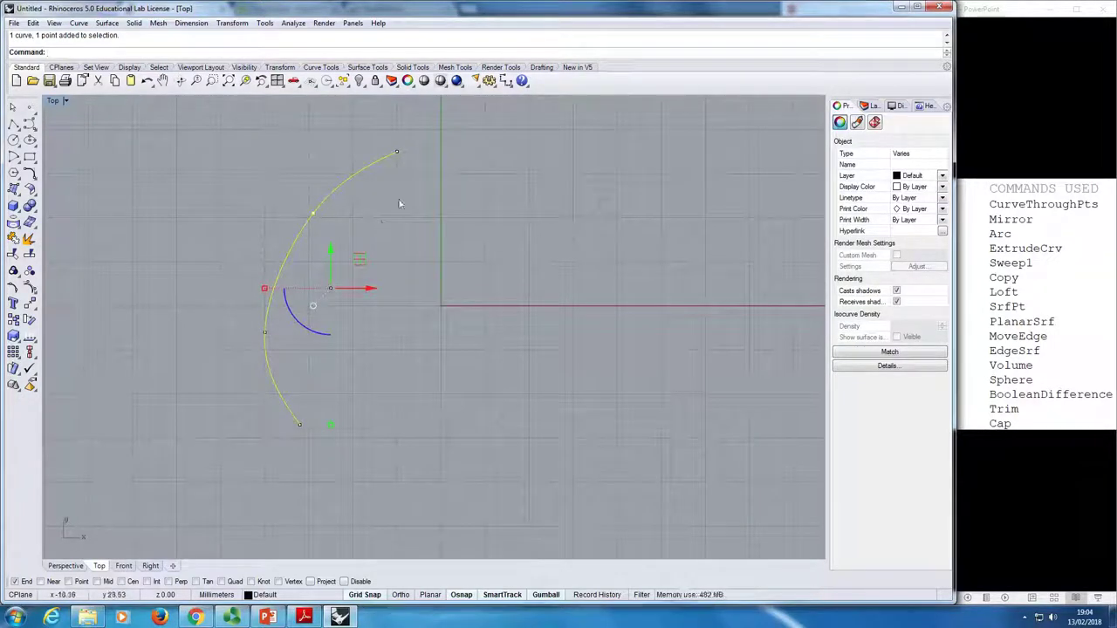
key("Escape")
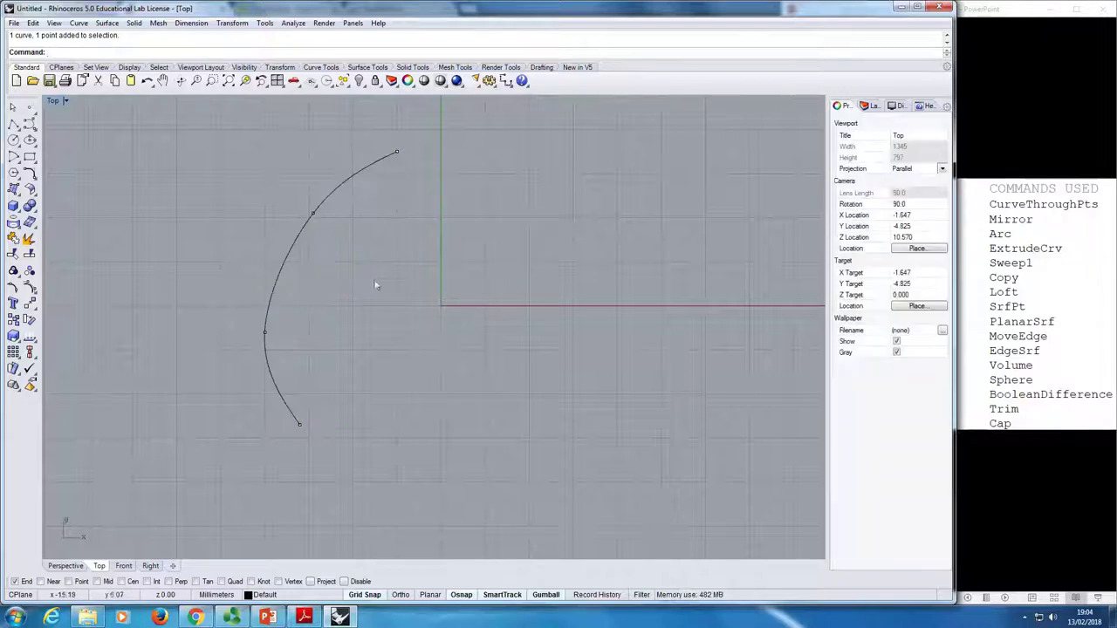
Step: Move the four point objects on the curve to Layer 01, without the curve, and turn that layer off
left_click(397, 153)
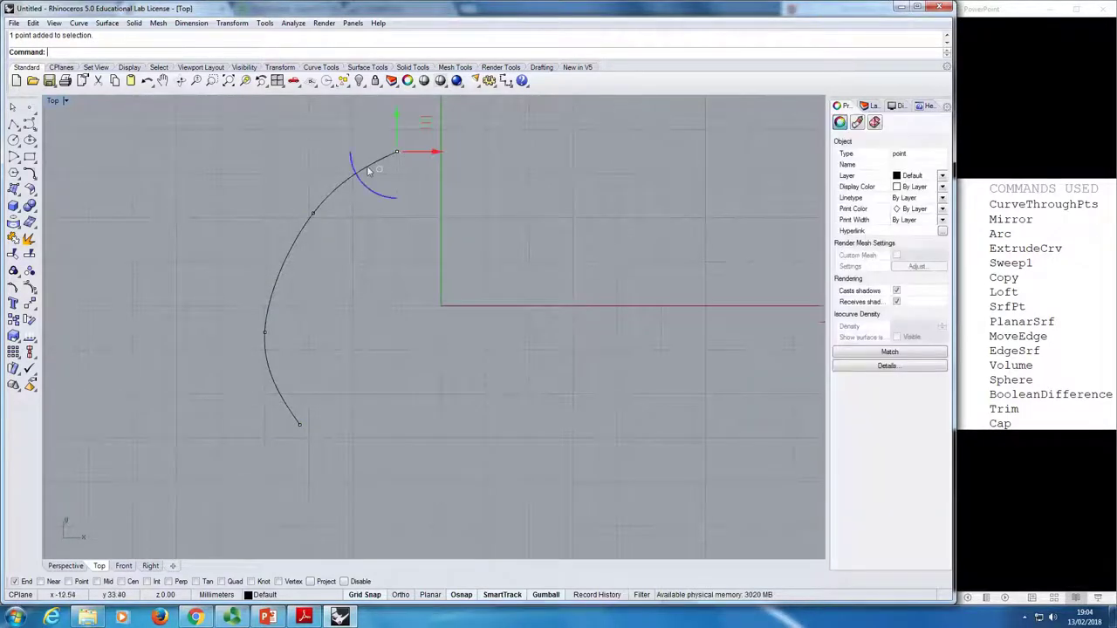
left_click(313, 214, "shift")
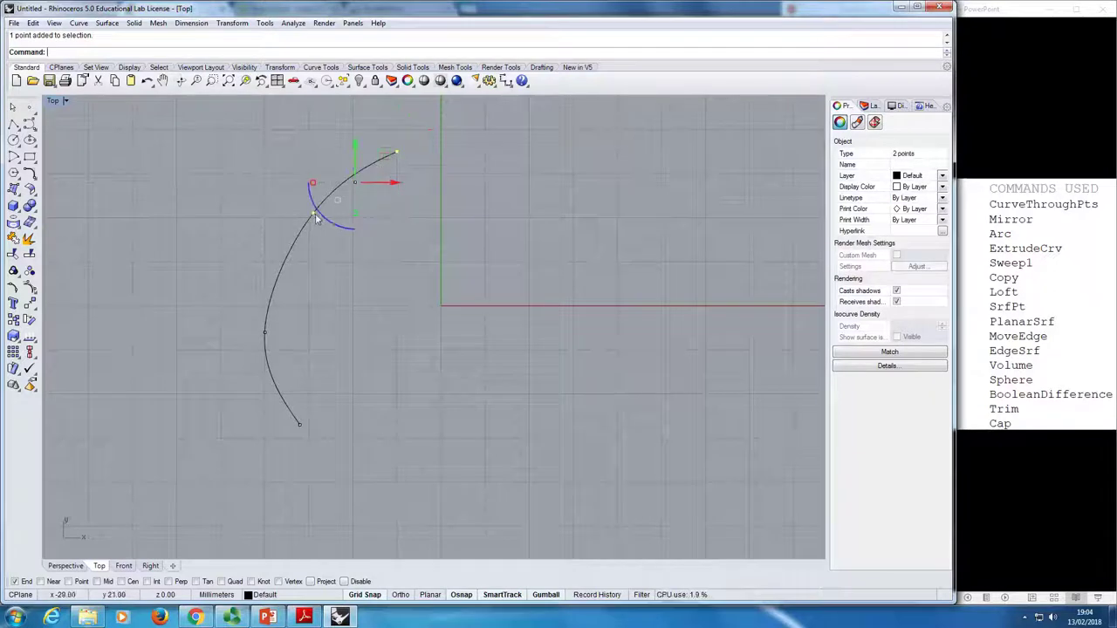
left_click(266, 332, "shift")
left_click(312, 367)
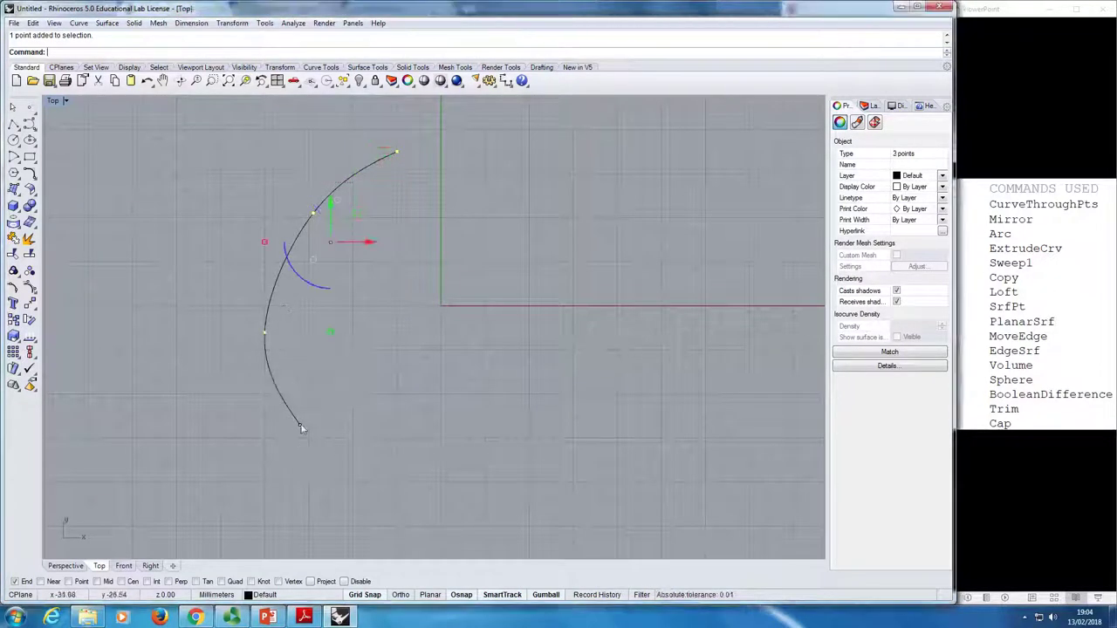
left_click(301, 423, "shift")
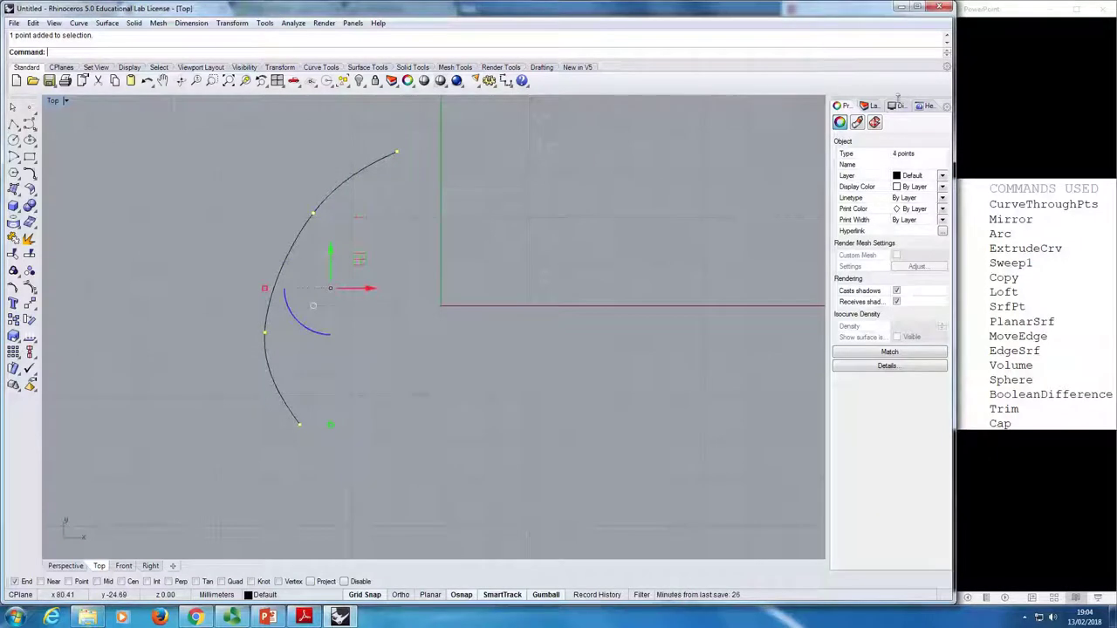
left_click(869, 105)
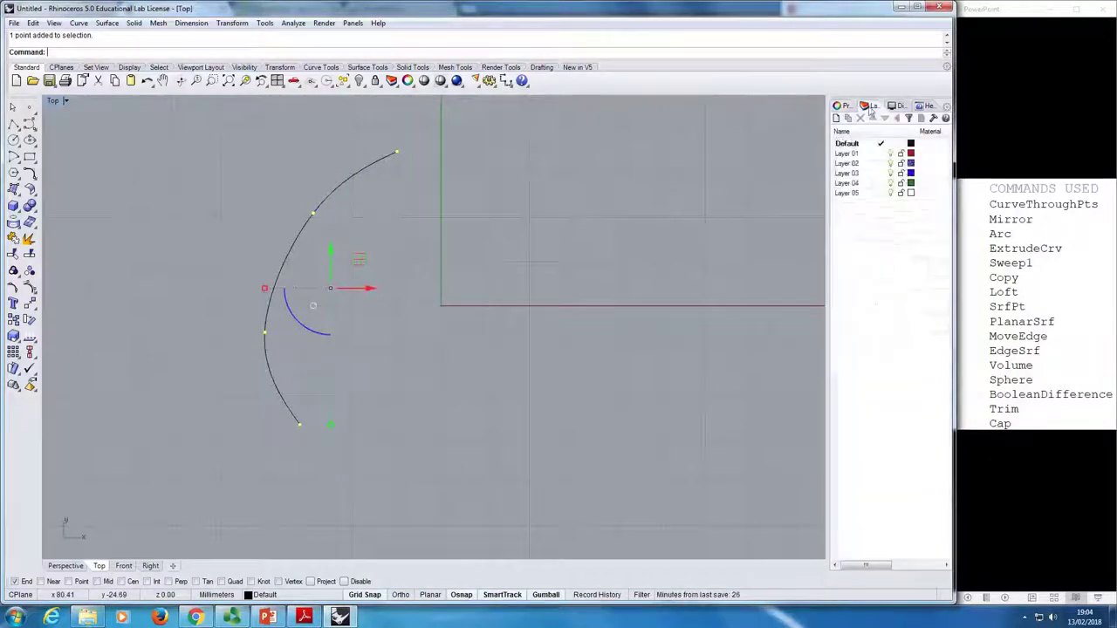
left_click(847, 155)
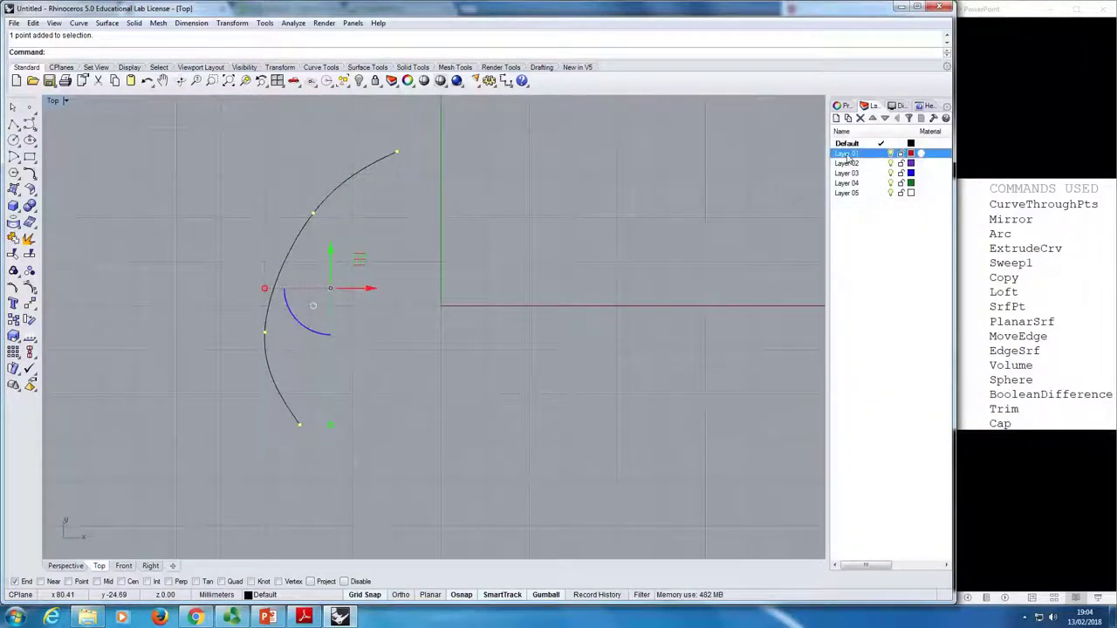
right_click(846, 158)
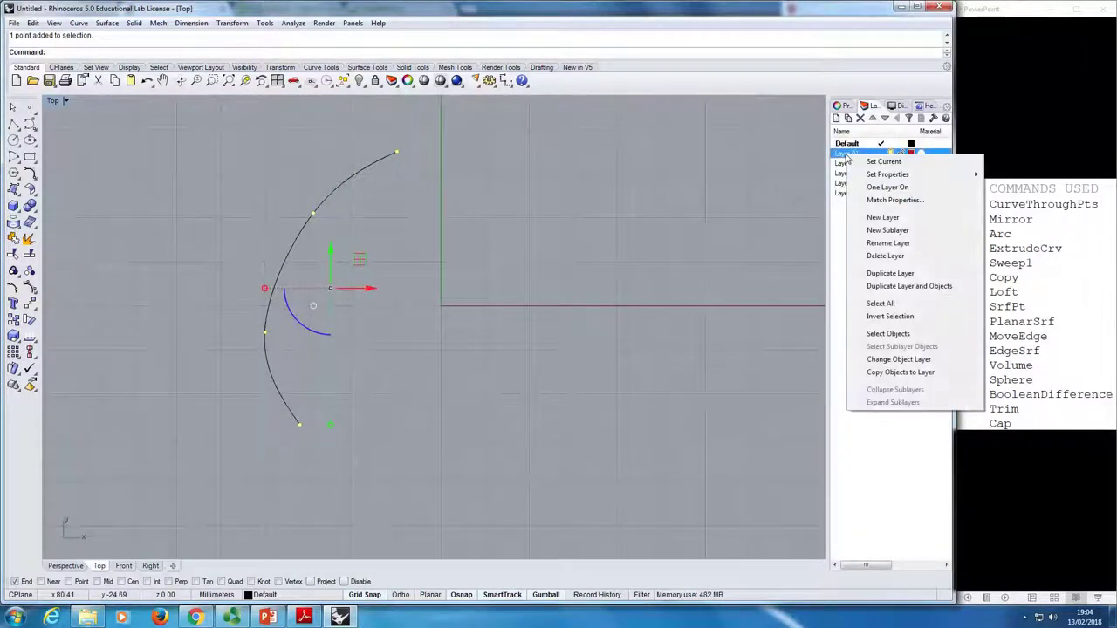
left_click(913, 360)
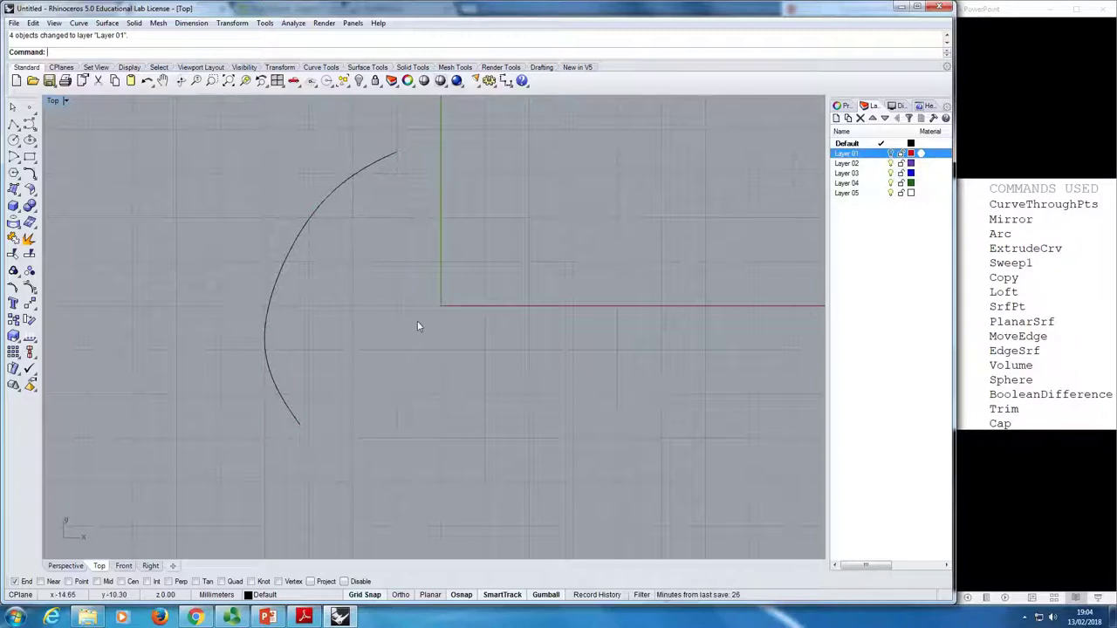
Step: Mirror the curve as a copy across the line joining its two endpoints, forming a closed leaf-shaped outline
scroll(415, 349, "down", 2)
scroll(402, 362, "down", 2)
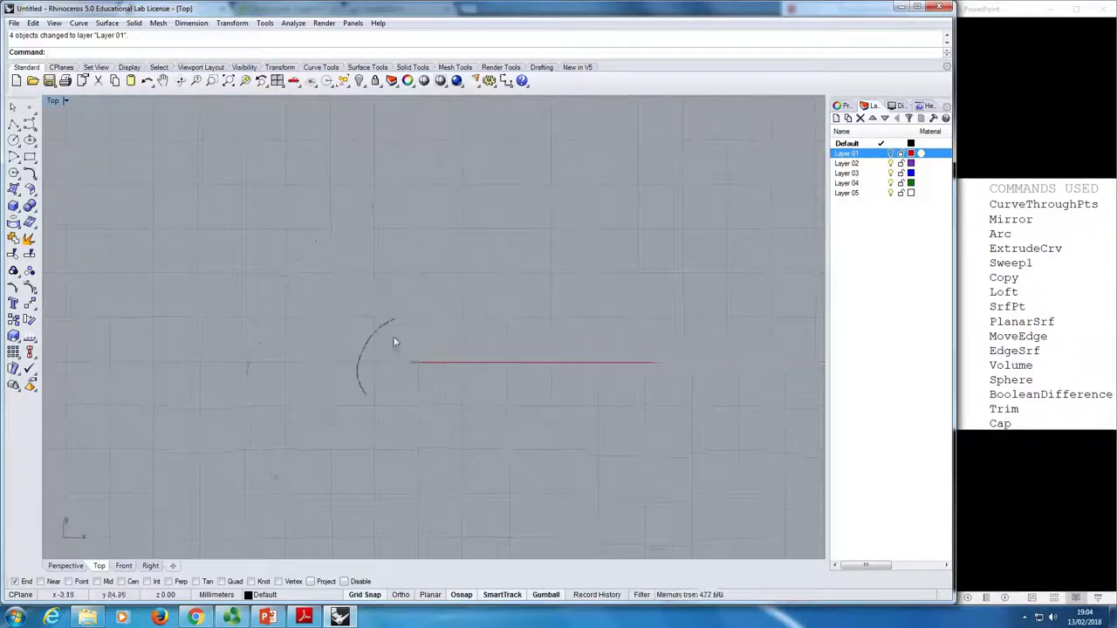
scroll(368, 403, "up", 4)
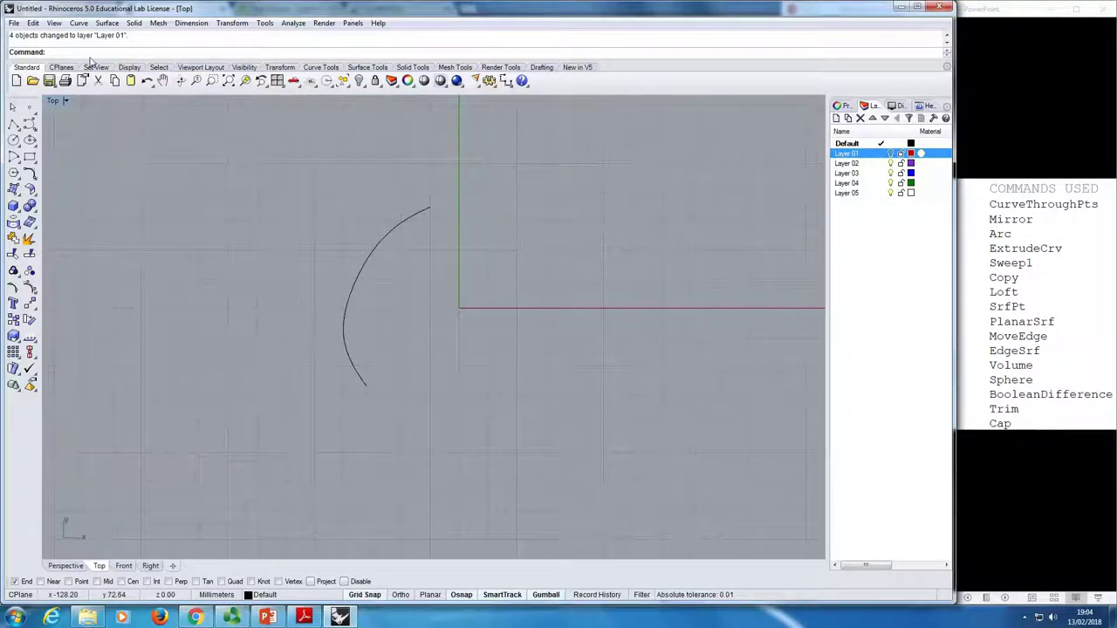
type("irror")
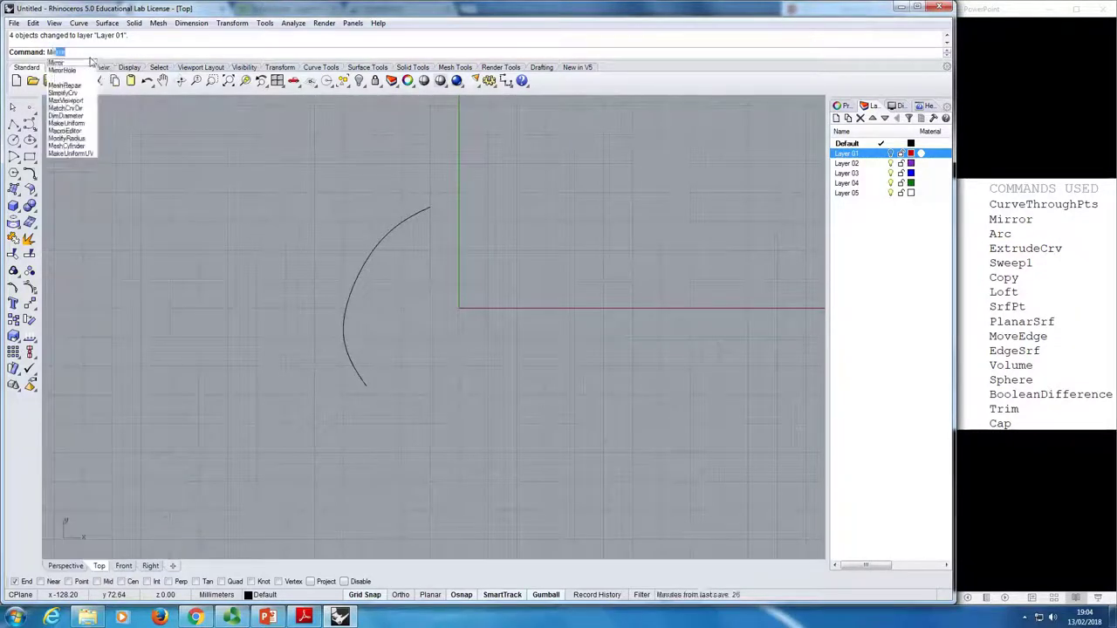
key("Return")
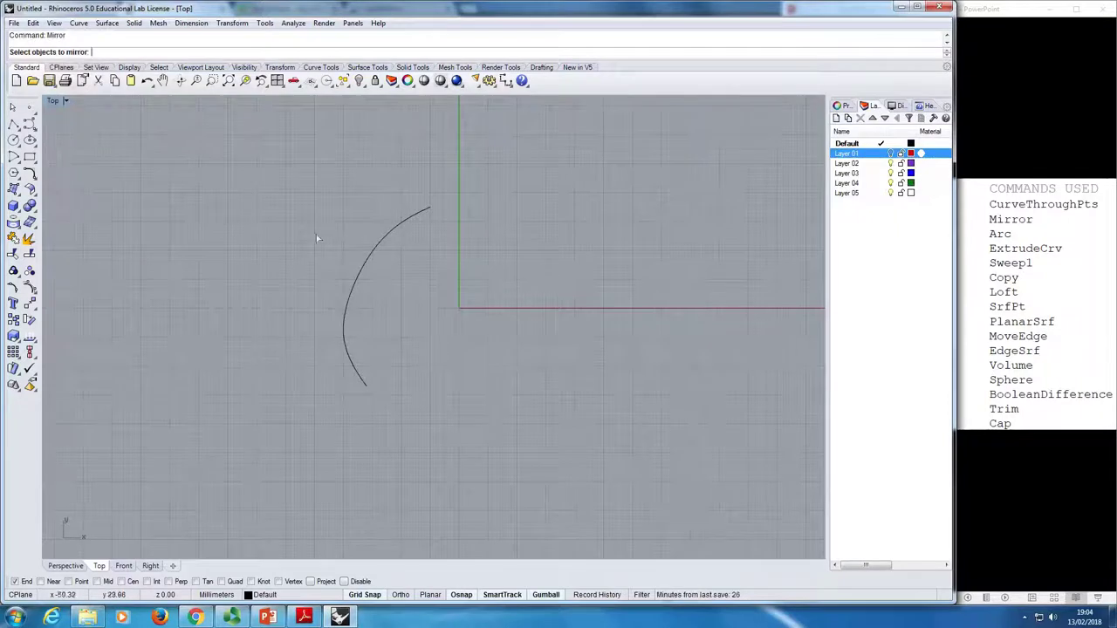
left_click(362, 277)
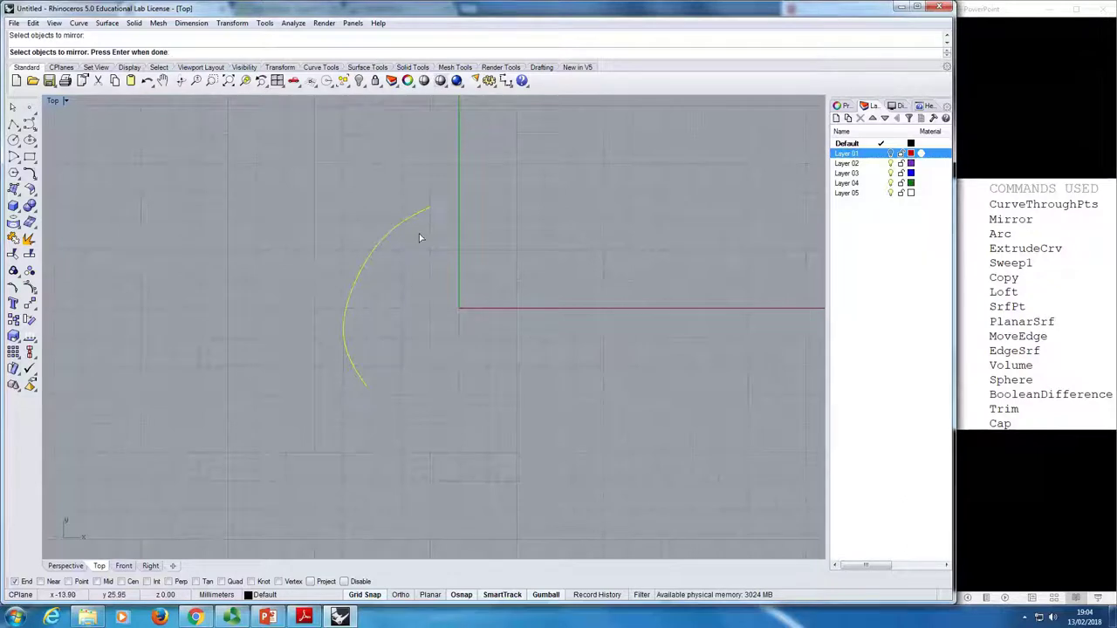
key("Return")
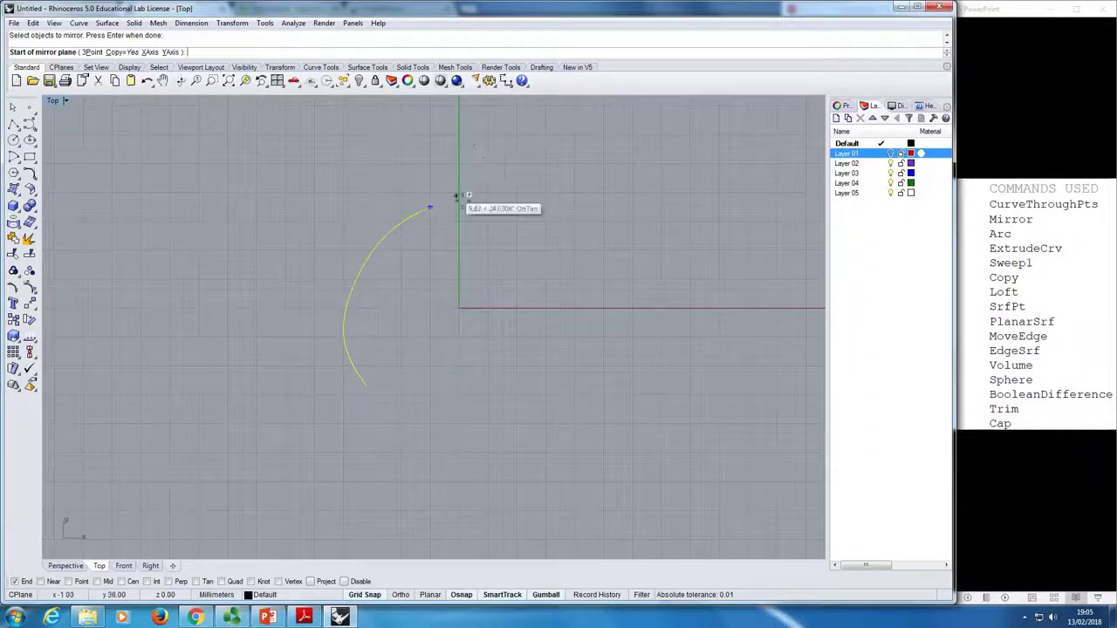
left_click(432, 212)
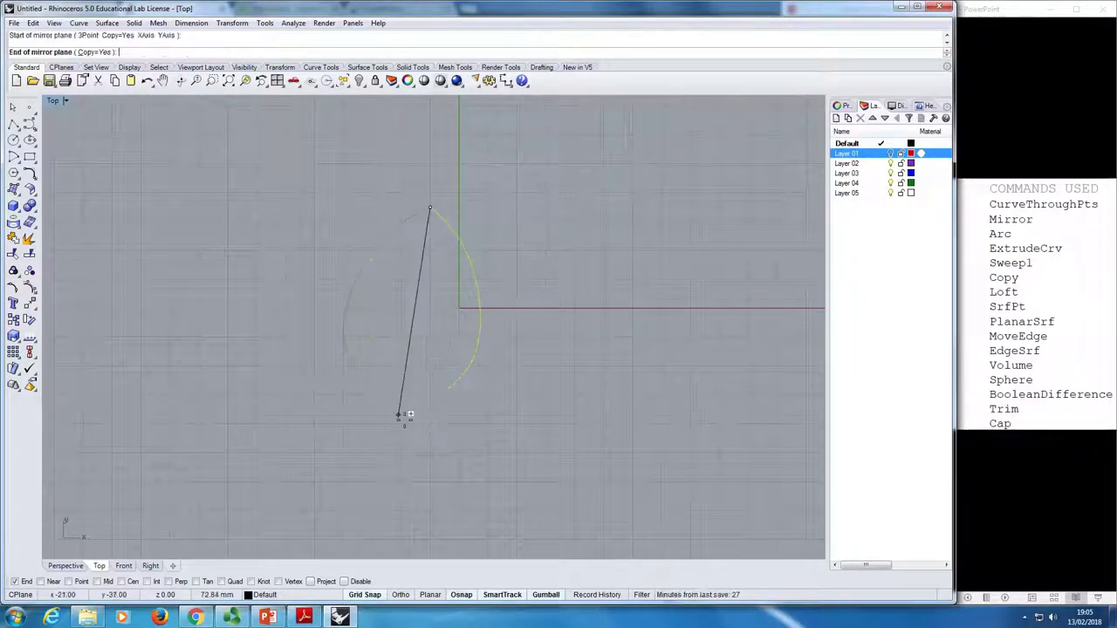
left_click(371, 394)
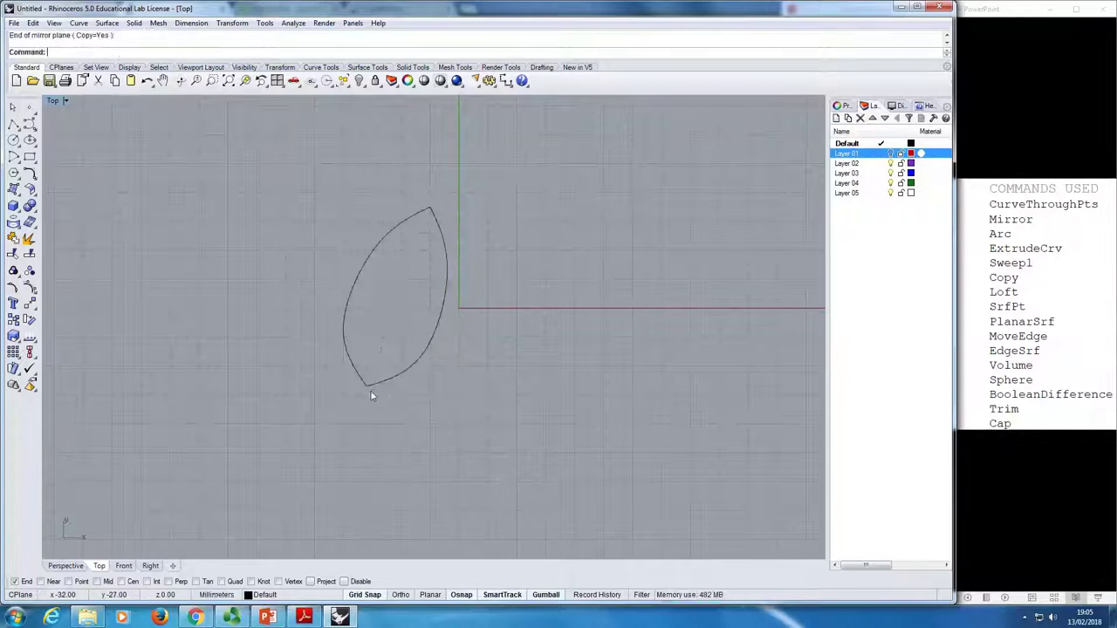
Step: Move the mirrored curve about 15 mm away from the original, towards positive X and slightly down, leaving gaps between their ends
left_click(443, 314)
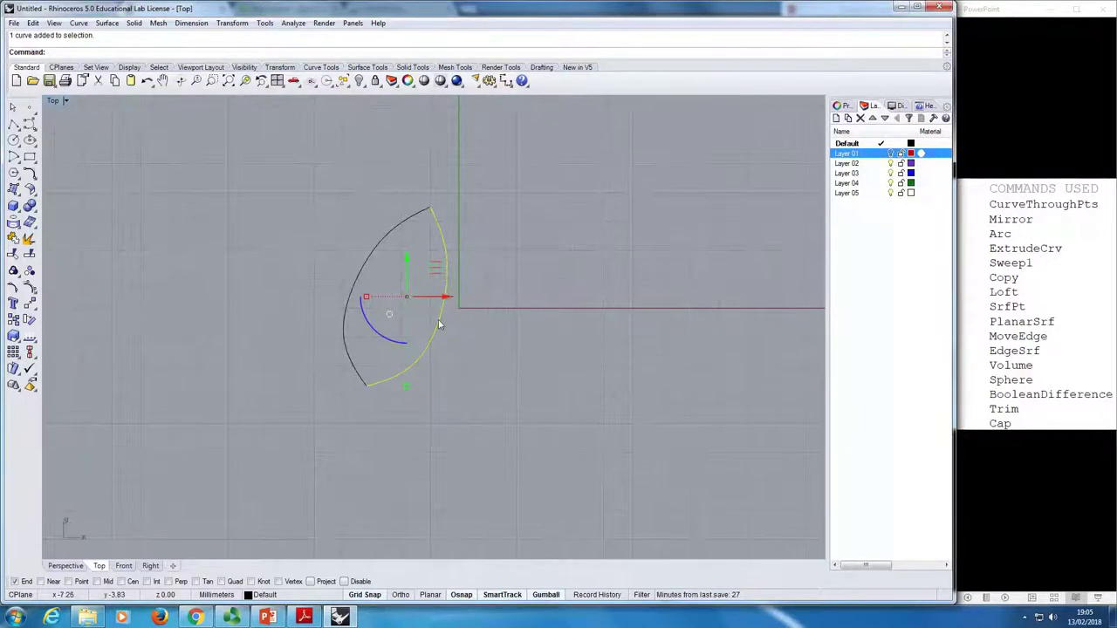
type("Mv")
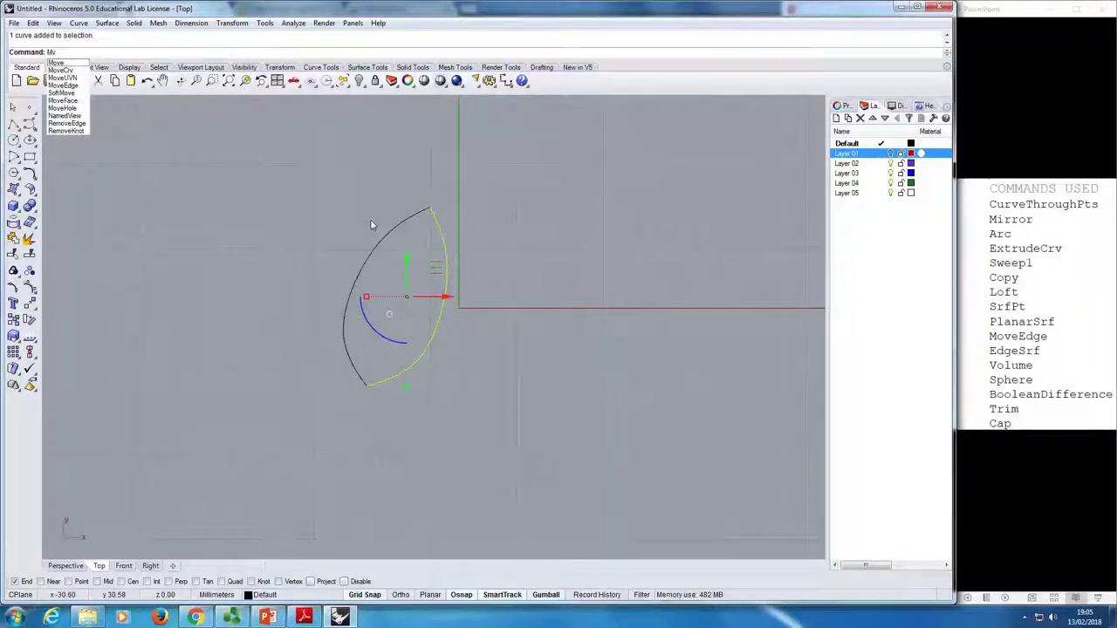
key("BackSpace")
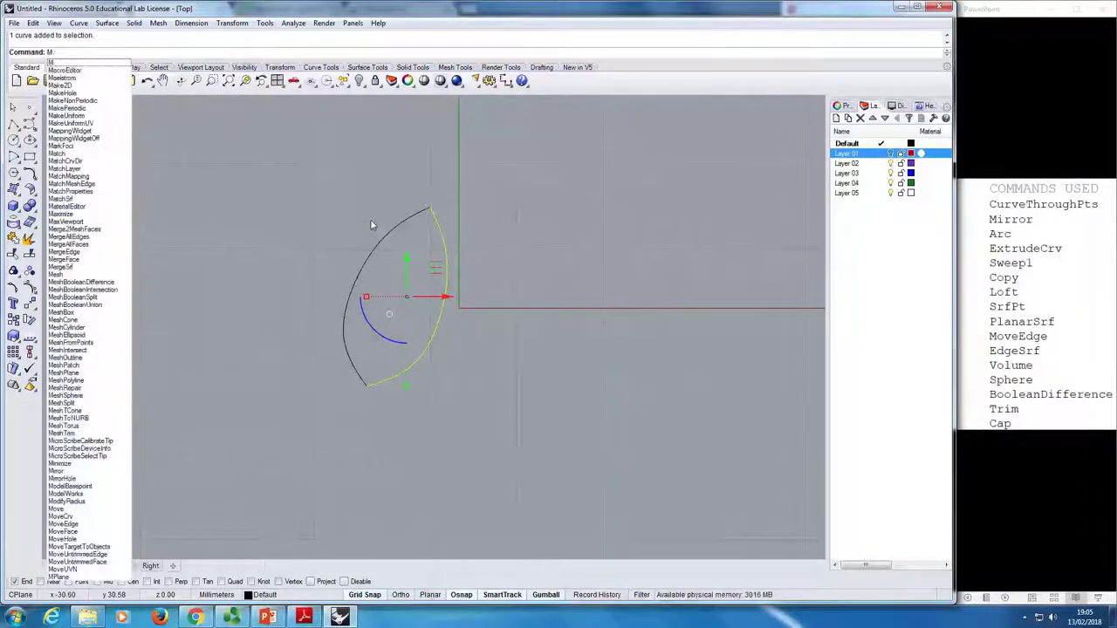
type("ove")
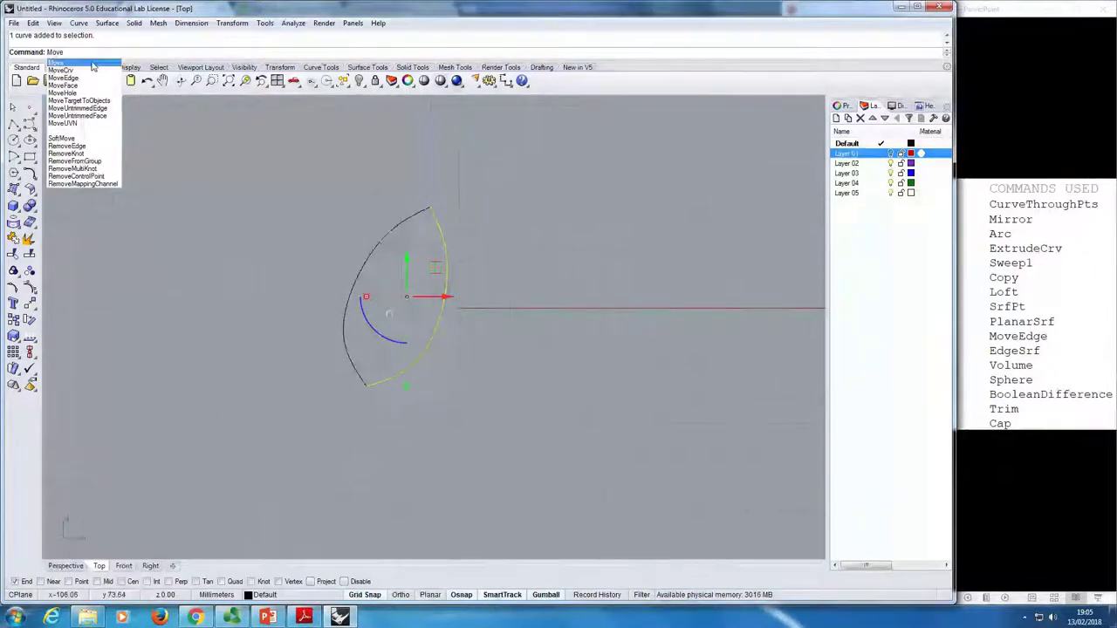
key("Return")
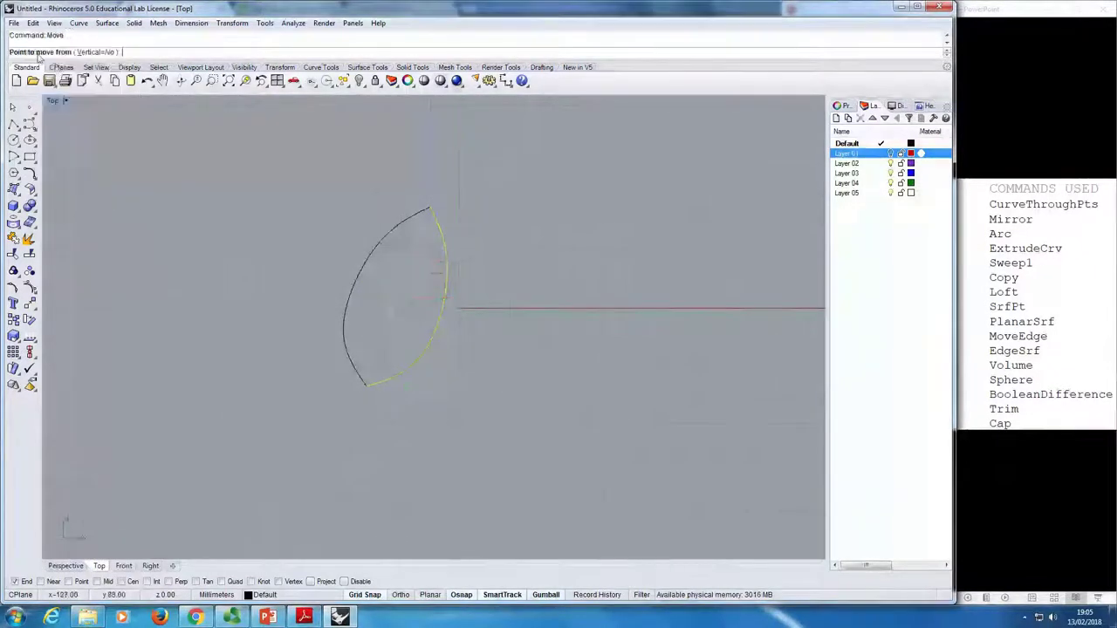
left_click(404, 301)
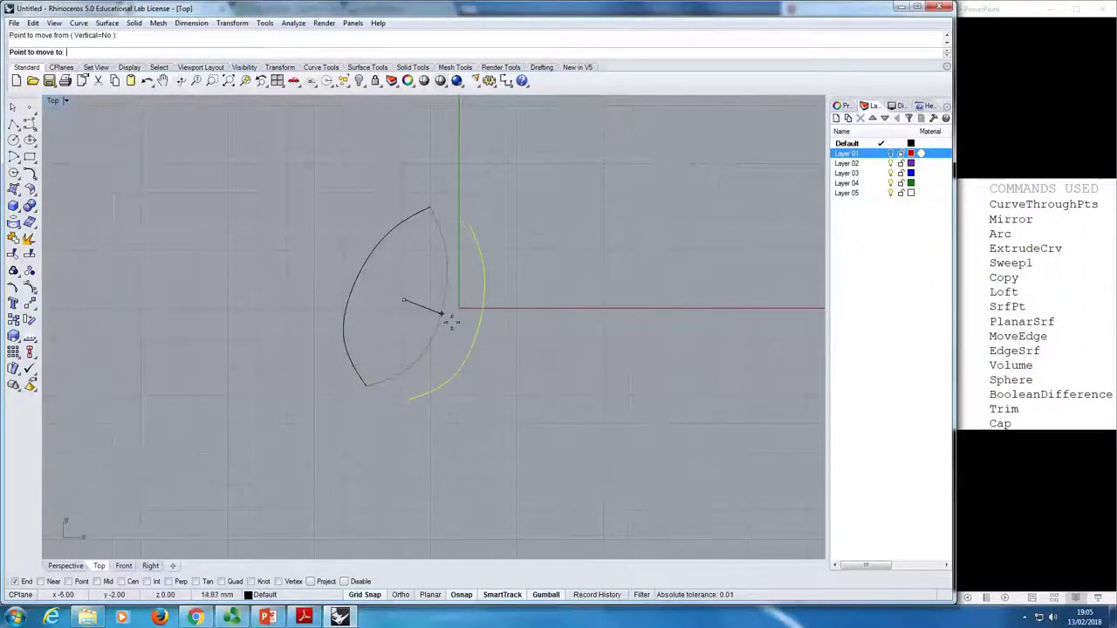
left_click(446, 313)
key("Escape")
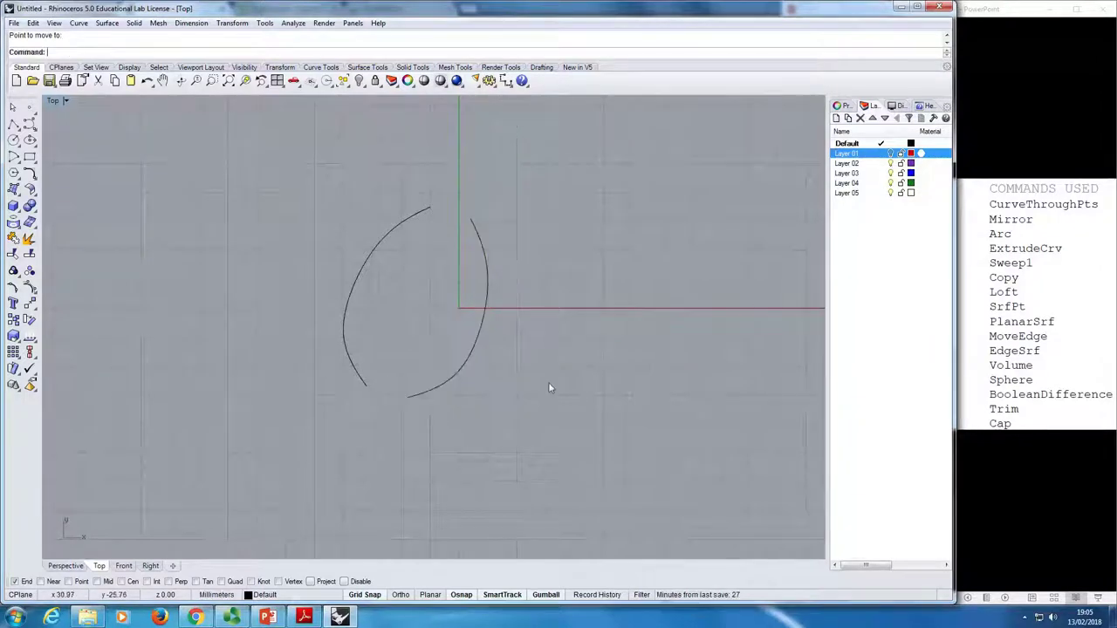
scroll(532, 343, "up", 3)
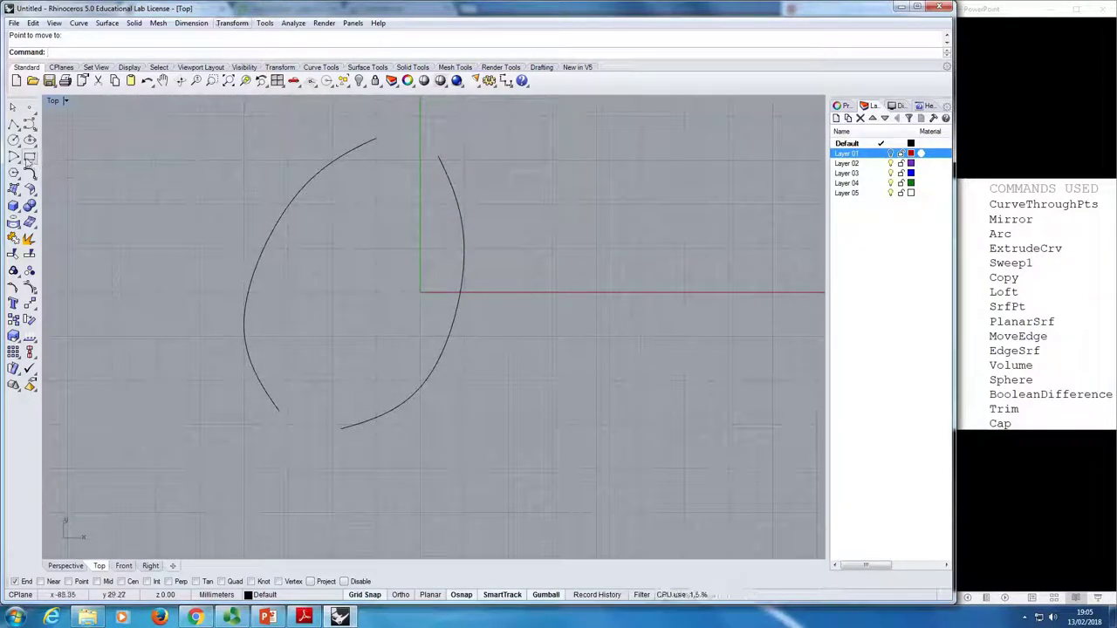
Step: Draw an arc by start point, end point and point on arc between the two curves' lower ends, bulging into the outline
left_click(15, 157)
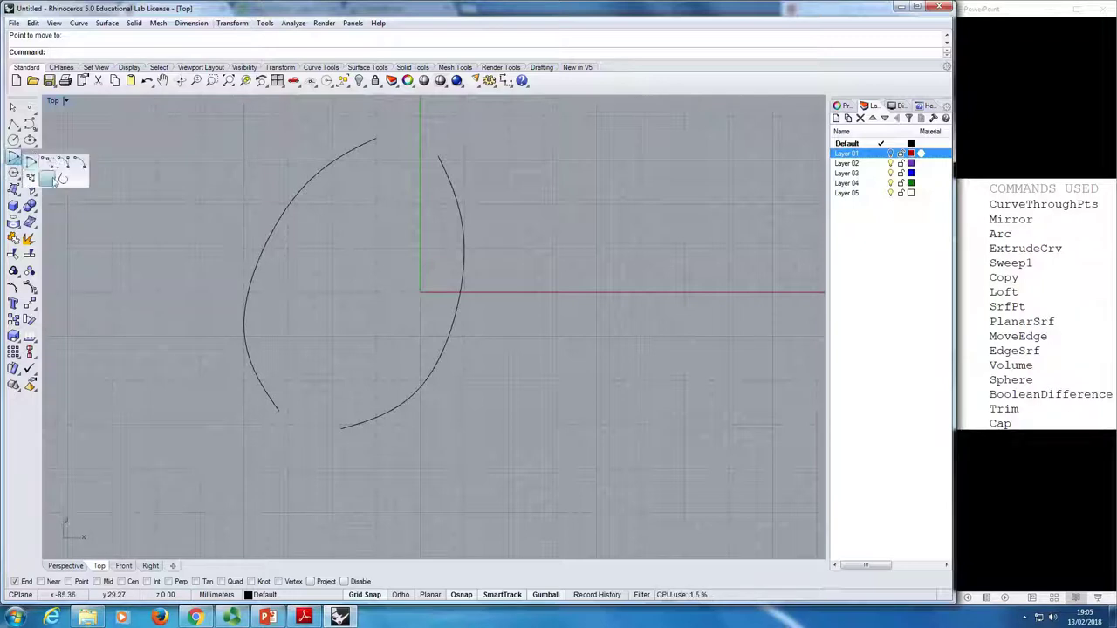
left_click(71, 55)
type("Arc")
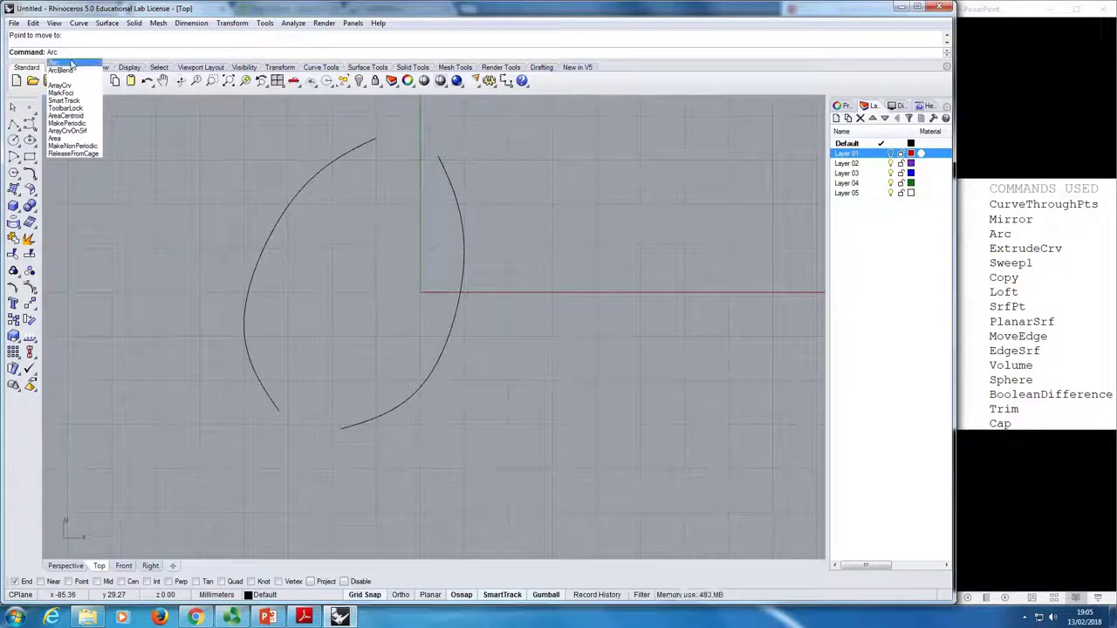
key("Return")
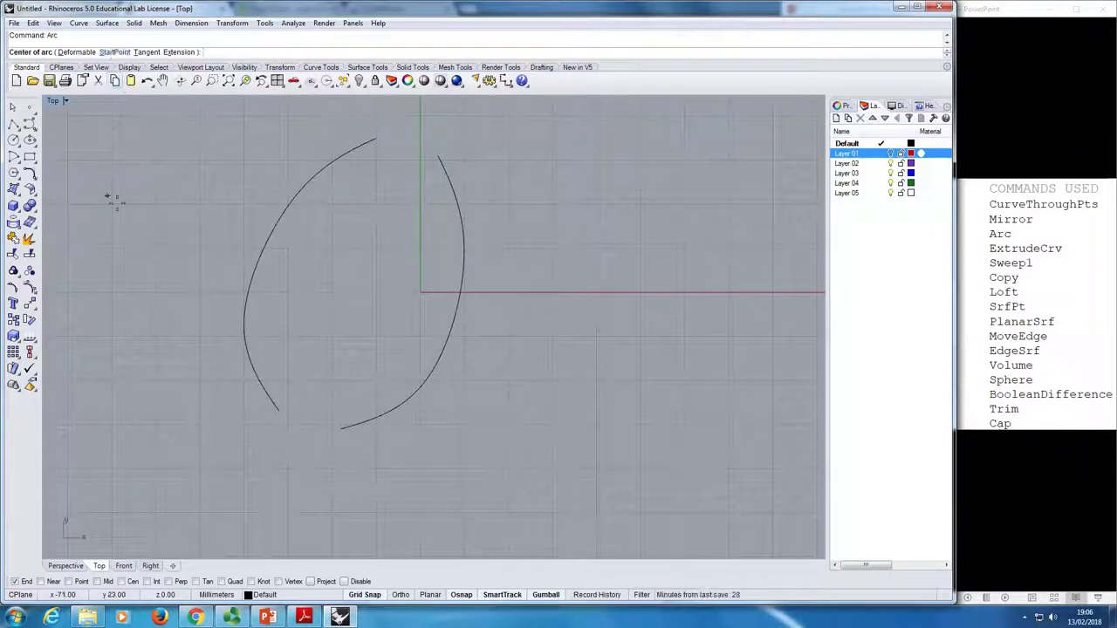
type("s")
key("Return")
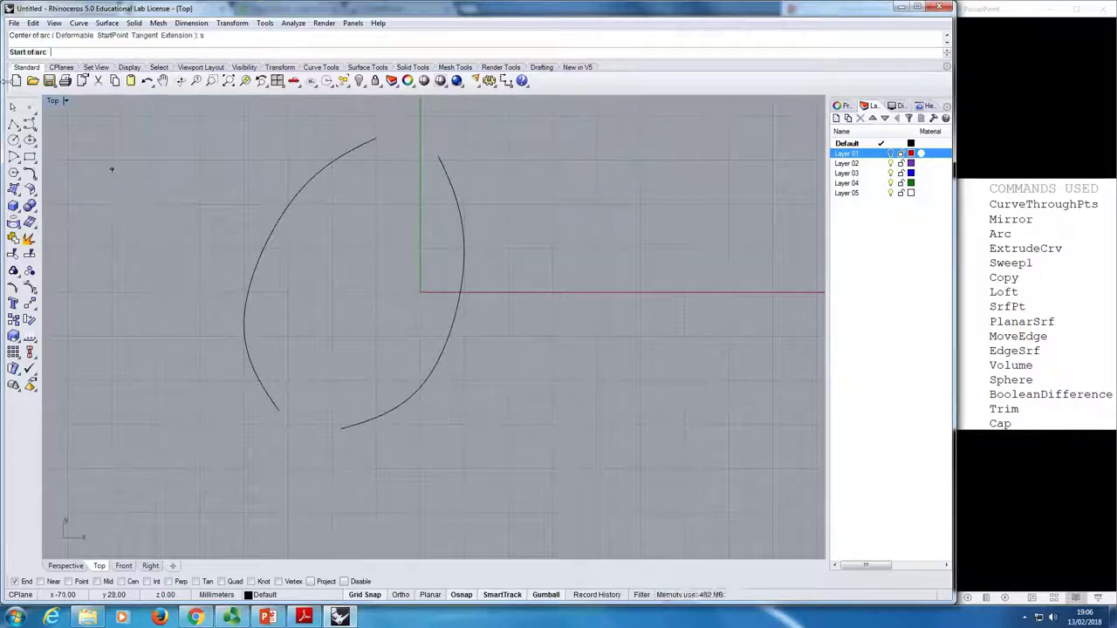
left_click(288, 425)
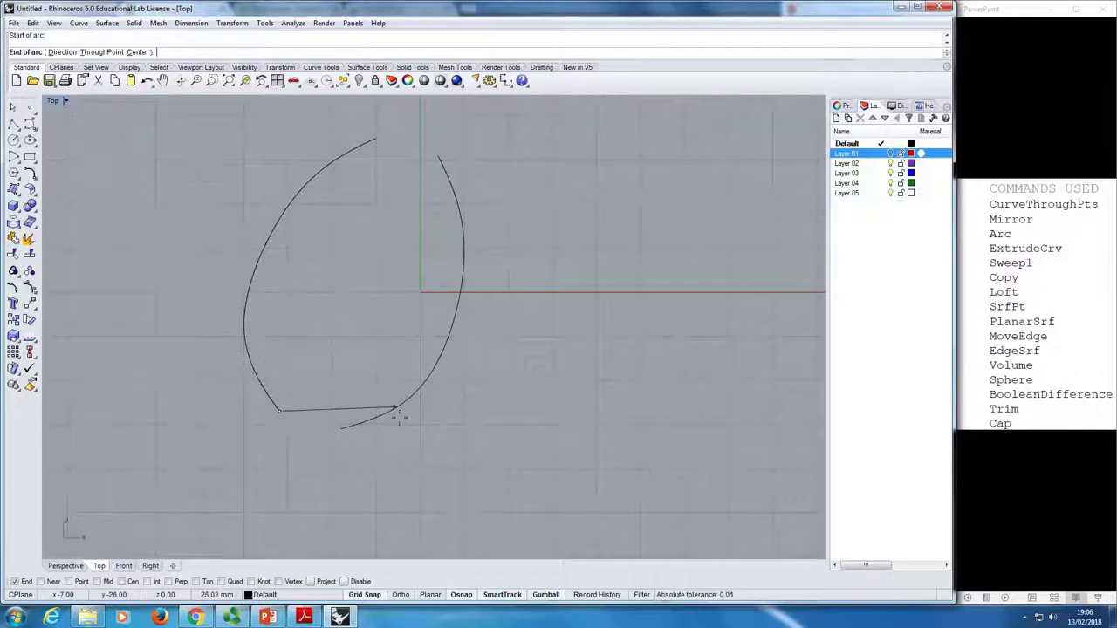
left_click(349, 436)
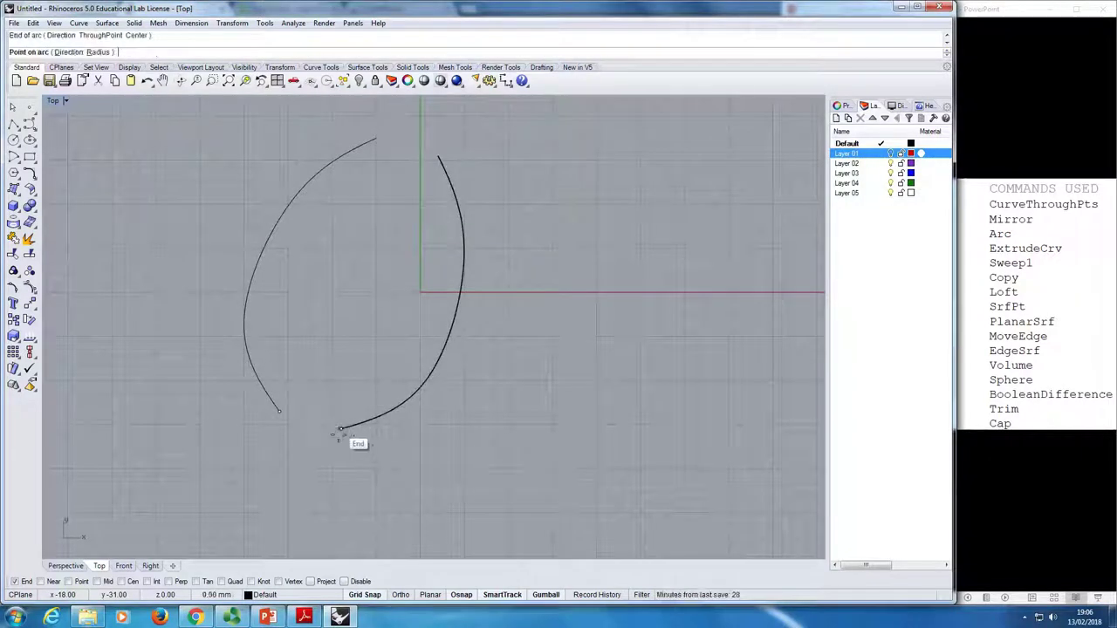
left_click(316, 391)
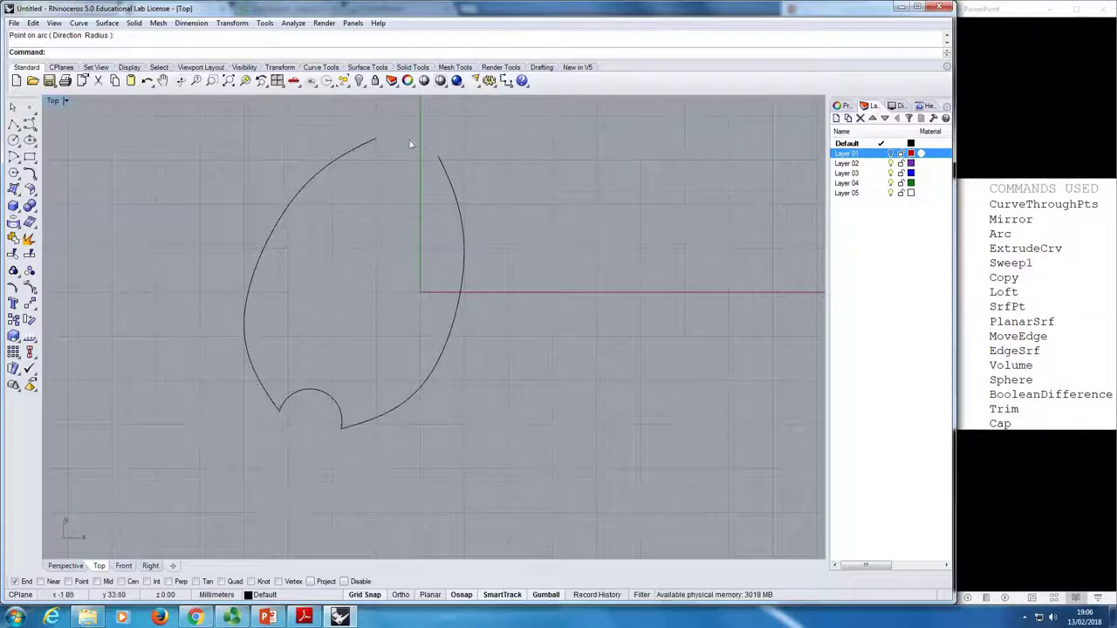
Step: Draw a straight line joining the upper endpoints of the two curves to close the outline
left_click(29, 124)
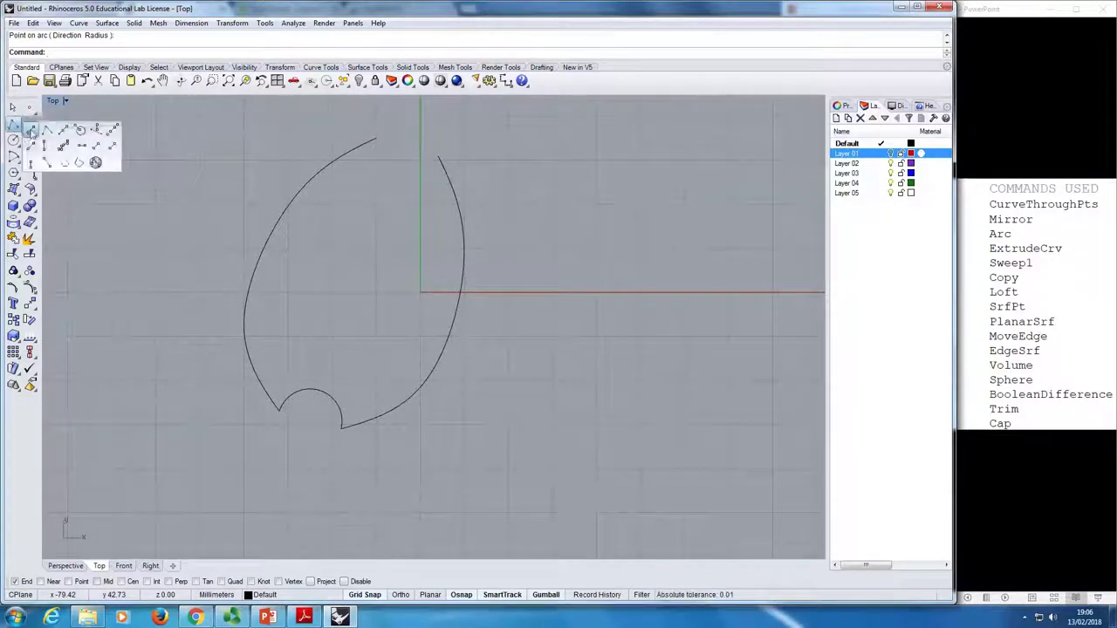
left_click(36, 129)
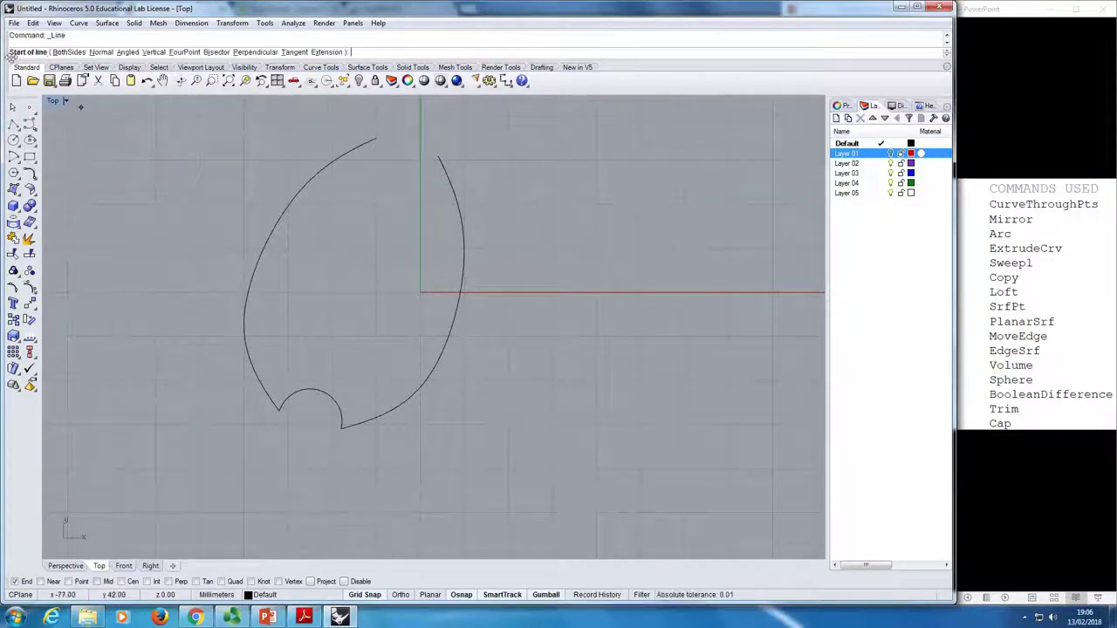
left_click(376, 140)
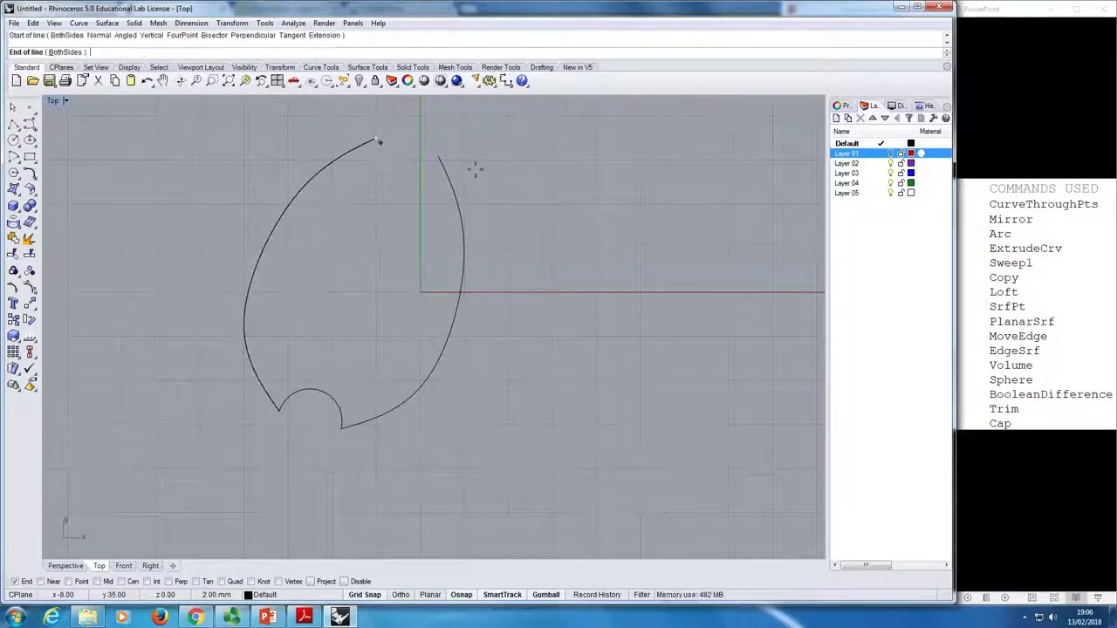
left_click(439, 156)
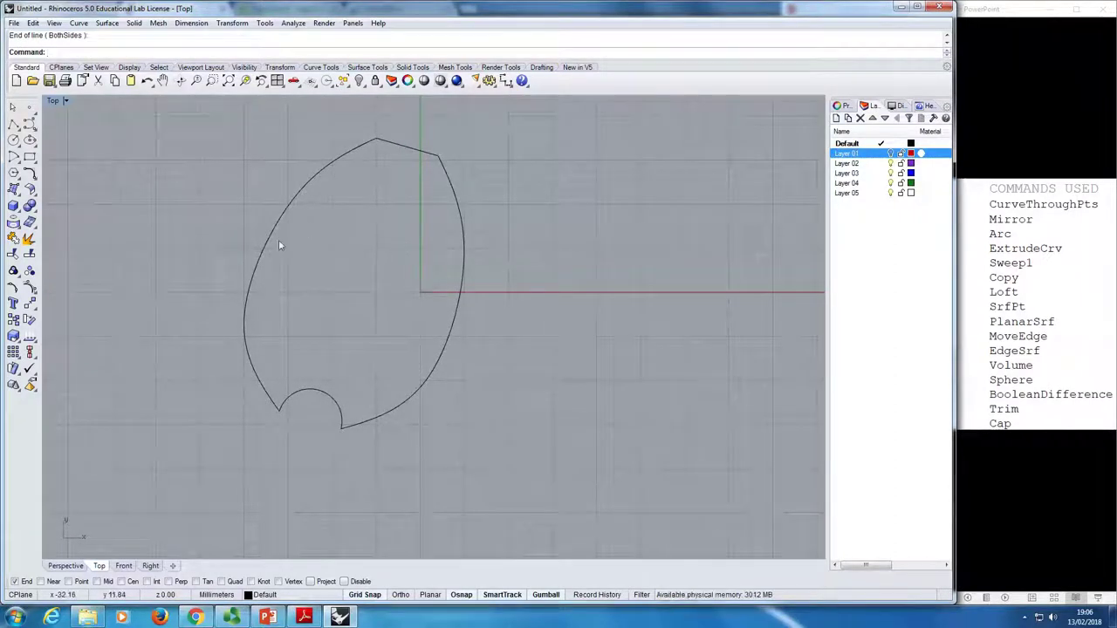
right_click(370, 280)
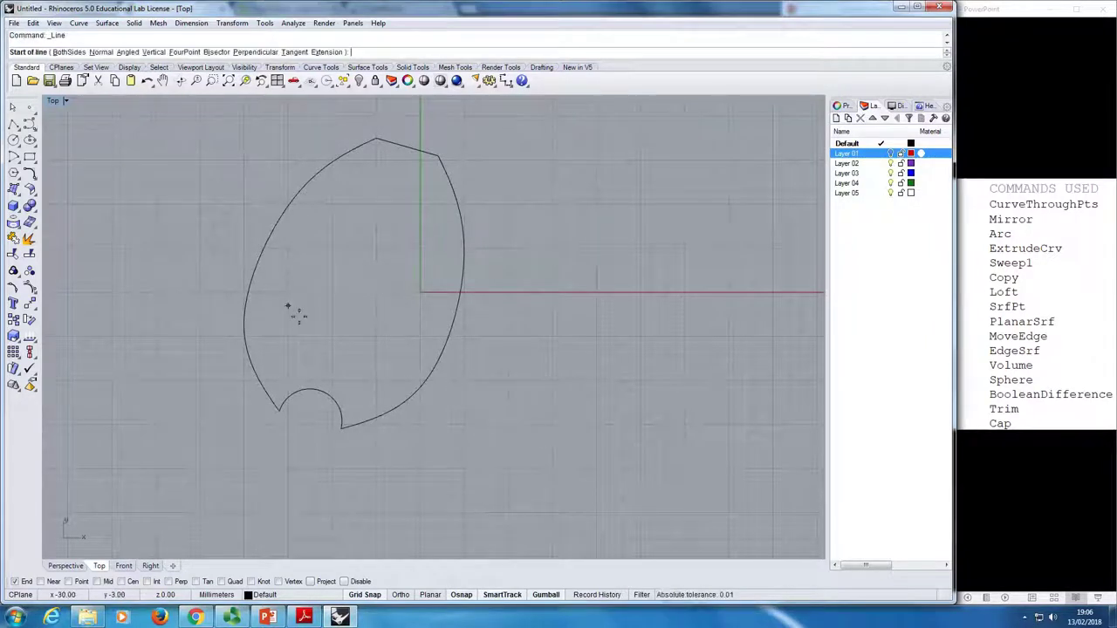
key("Escape")
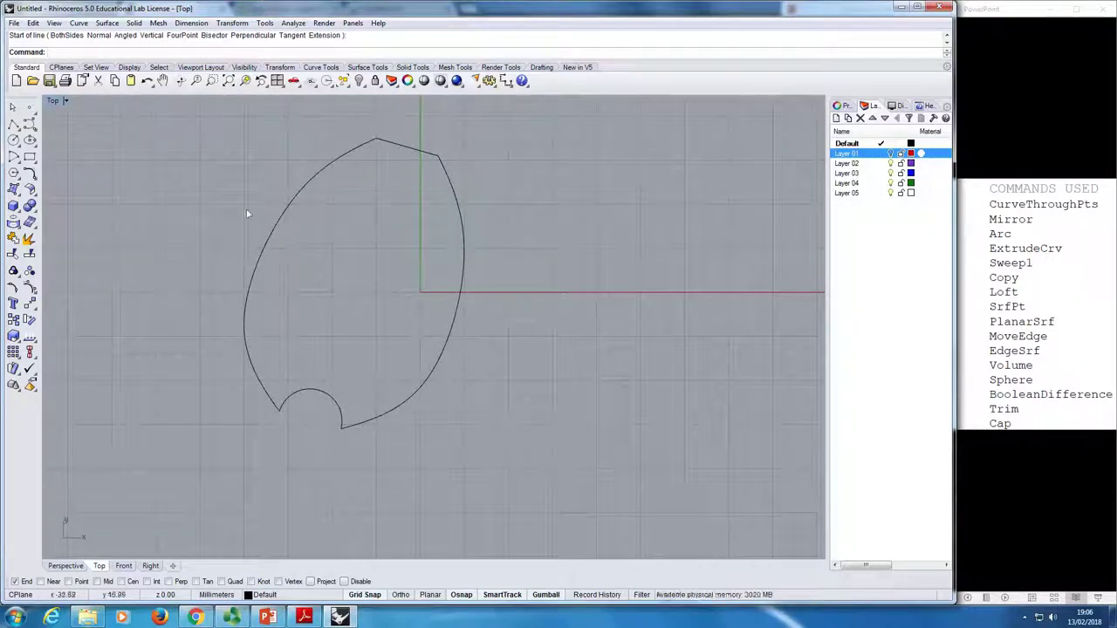
Step: Extrude the original long curve on the negative X side vertically about 16 mm into a wall surface using ExtrudeCrv
type("Ex")
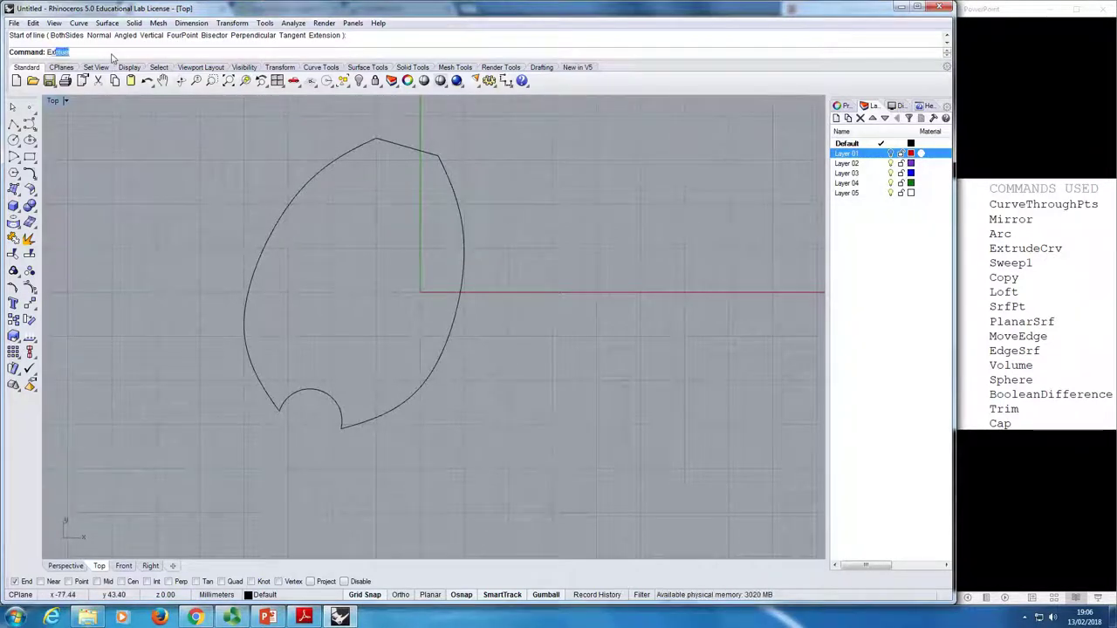
type("t")
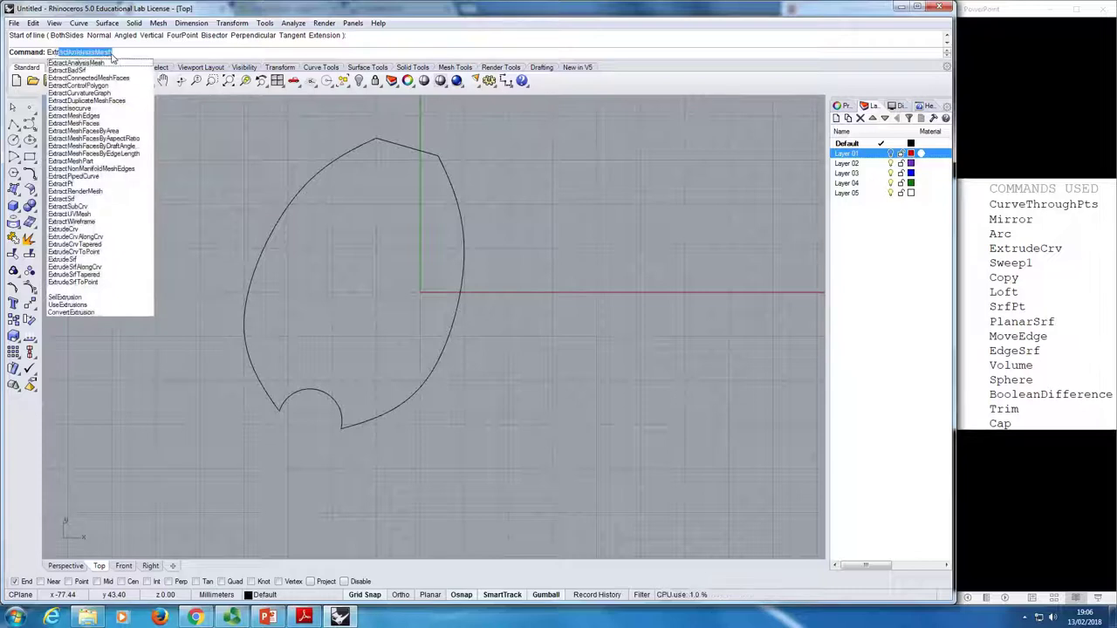
type("rude")
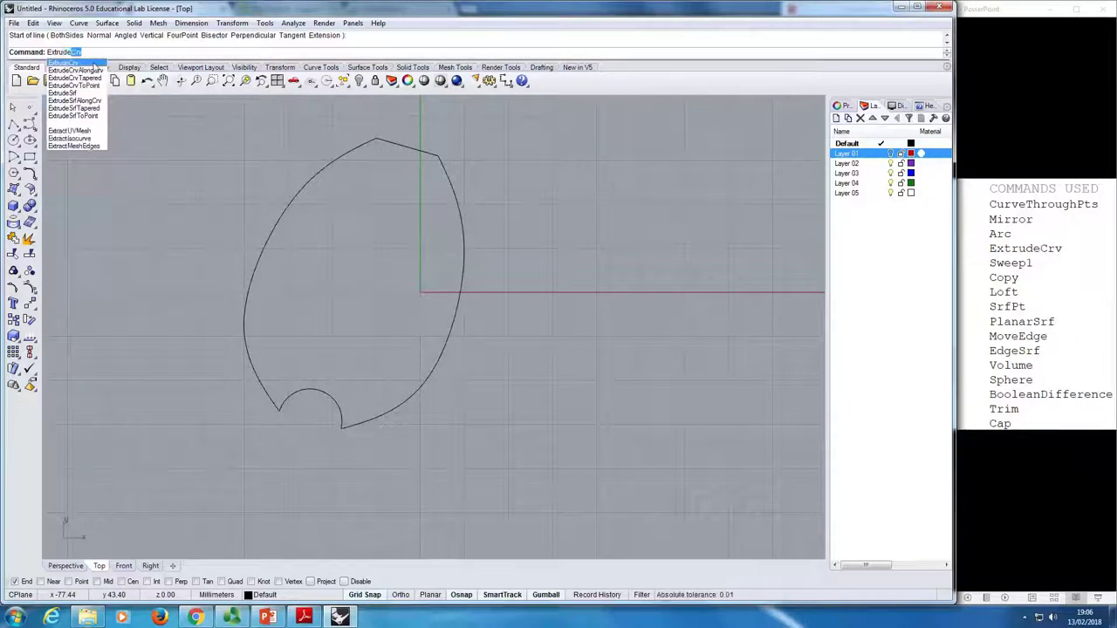
key("Return")
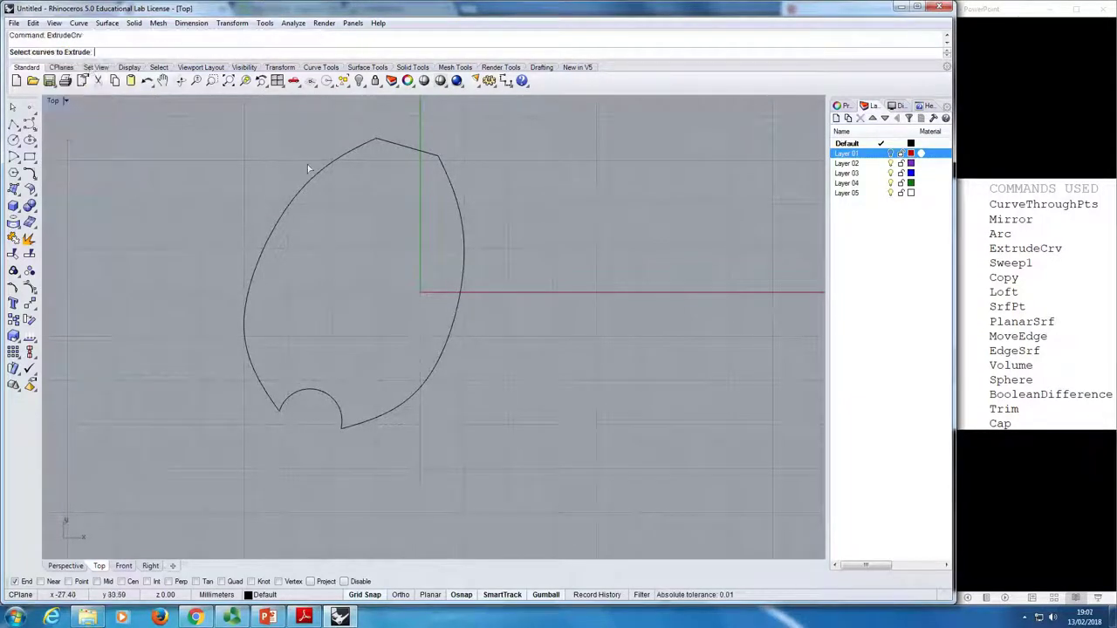
left_click(276, 230)
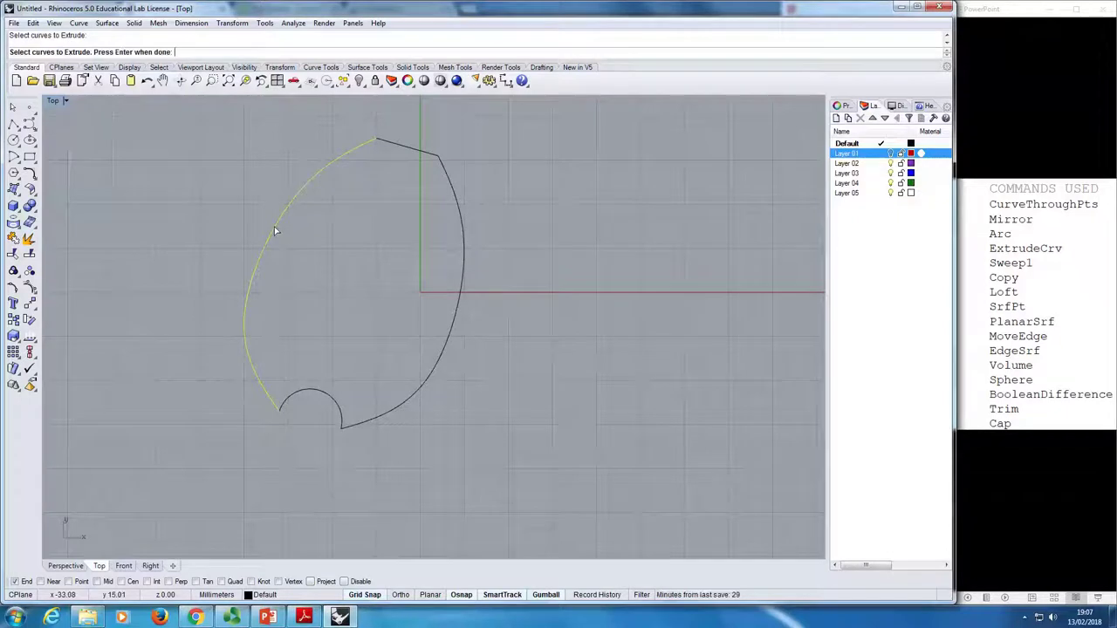
key("Return")
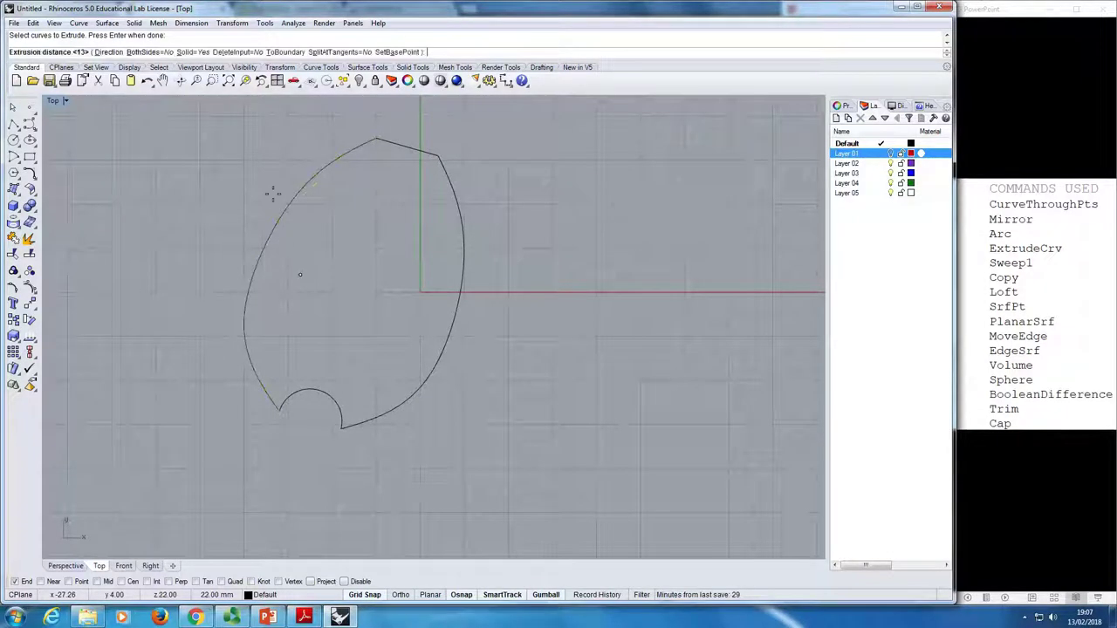
left_click(77, 566)
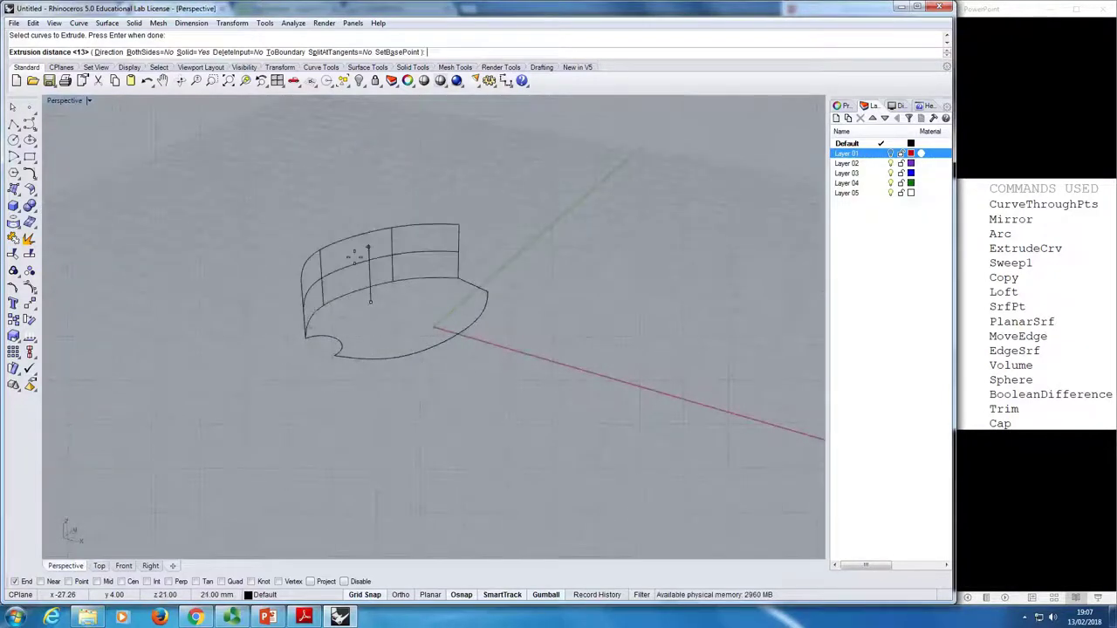
left_click(358, 262)
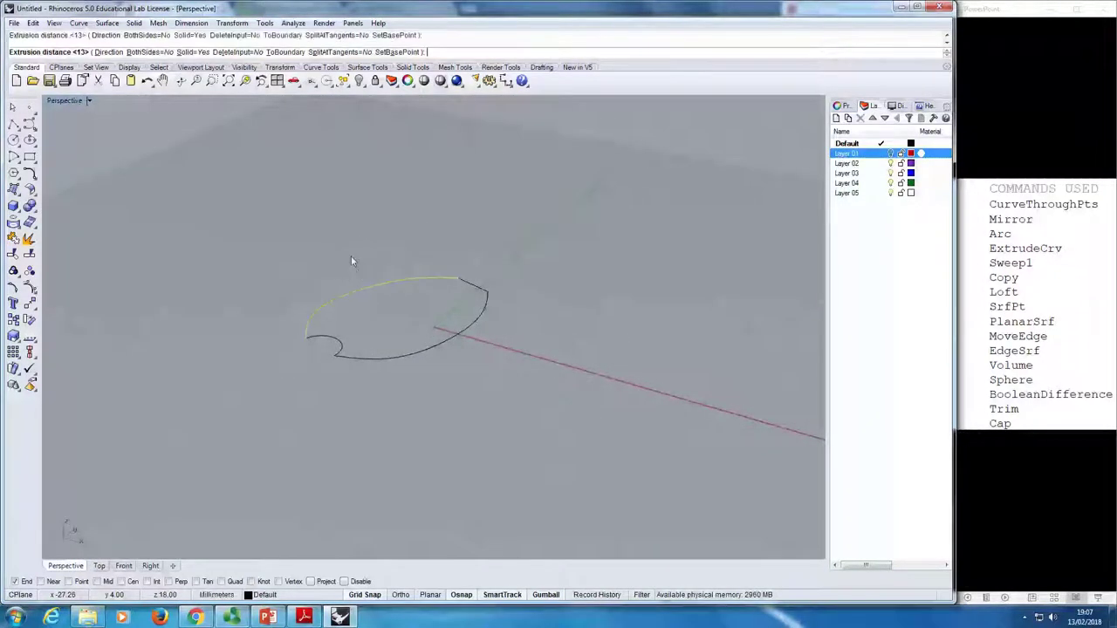
Step: Sweep the small arc along the extruded wall's adjoining vertical edge with Sweep1, using Freeform style without simplifying the cross section
right_click_drag(476, 322, 466, 364)
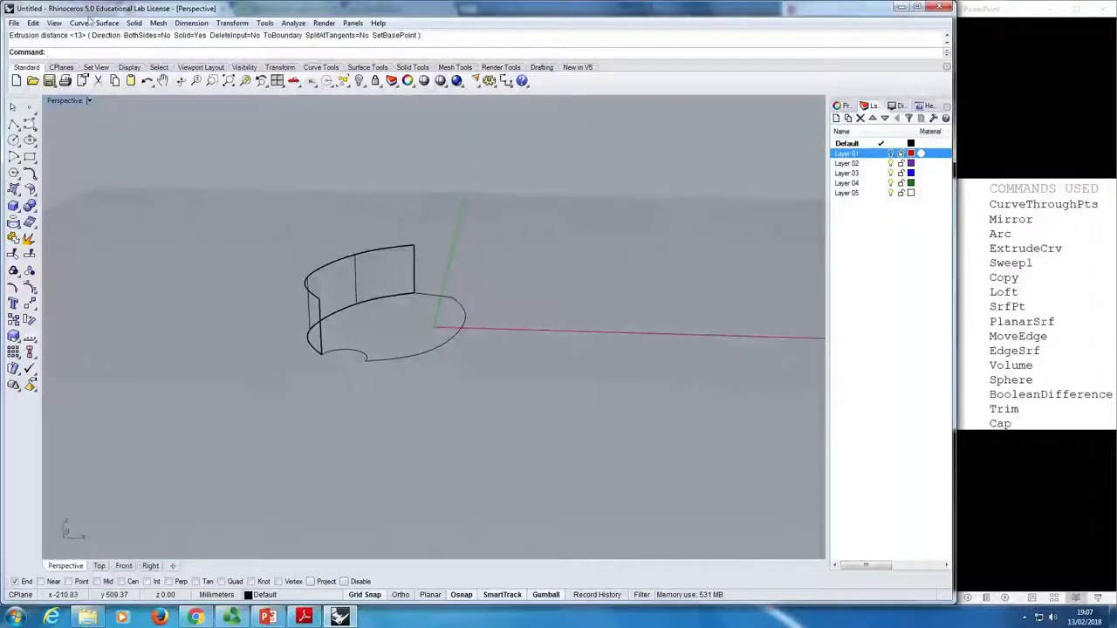
left_click(106, 23)
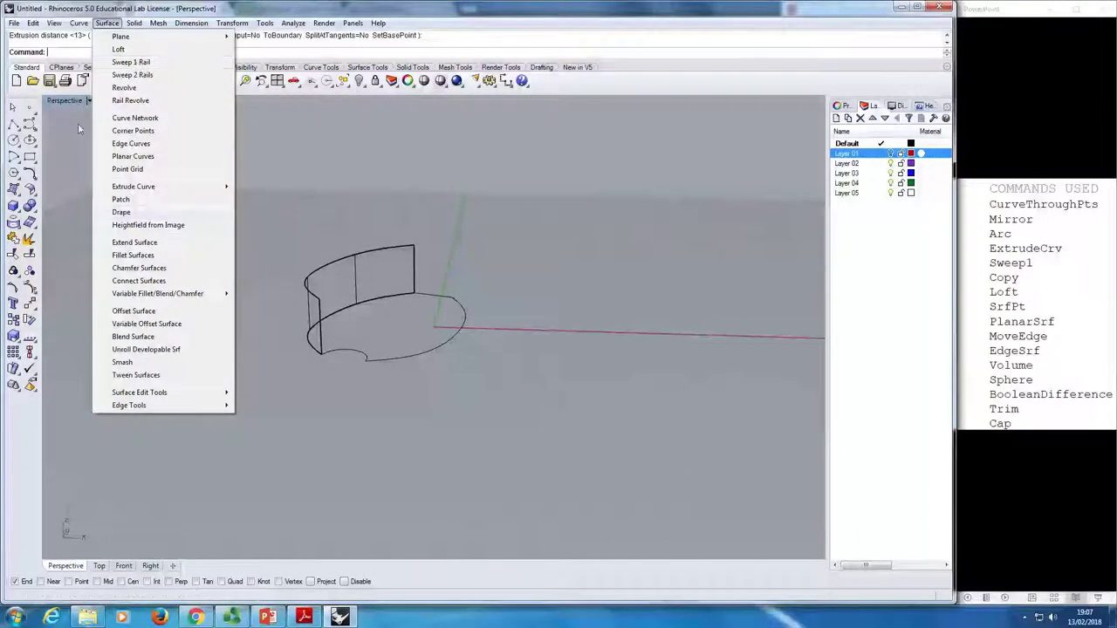
left_click(122, 62)
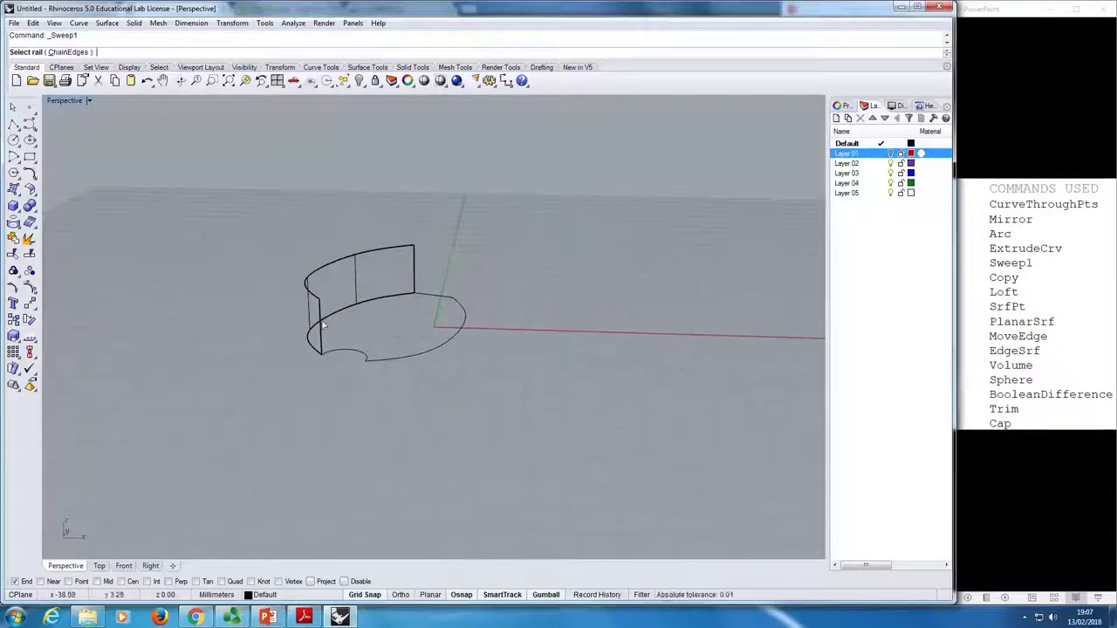
left_click(321, 328)
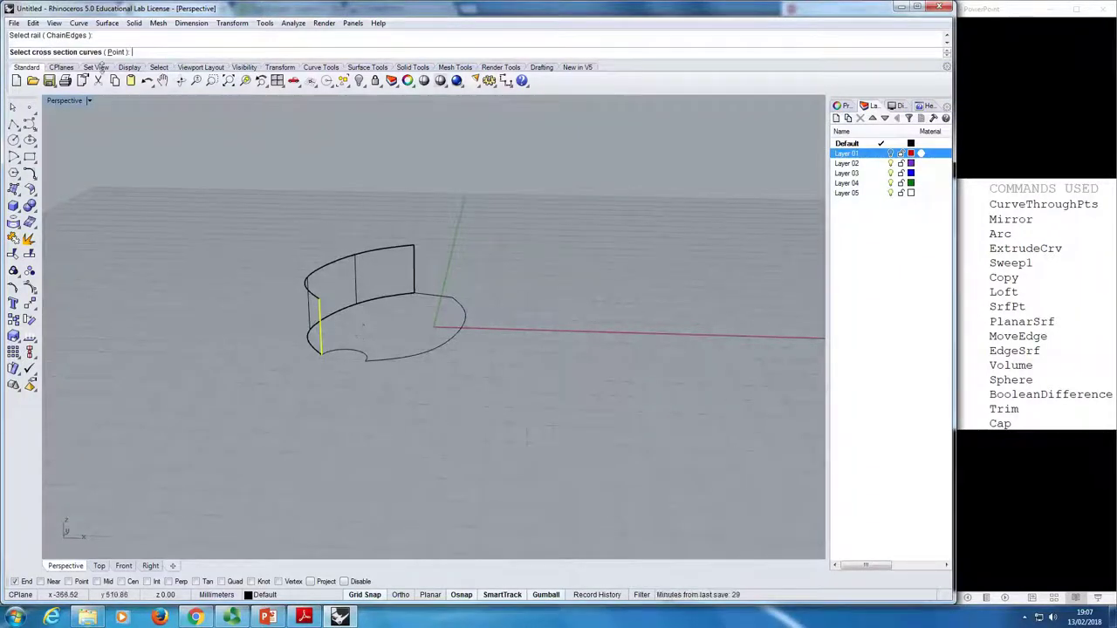
left_click(348, 354)
key("Return")
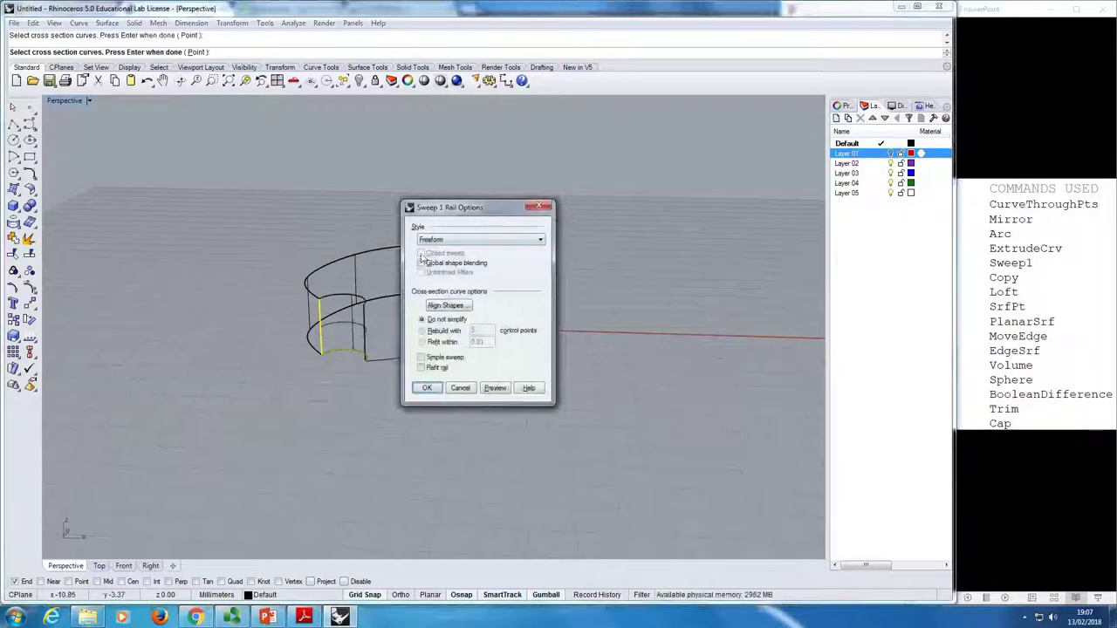
left_click(433, 391)
Step: Set the Perspective view to Shaded display and inspect the extruded and swept surfaces from several angles
right_click_drag(433, 391, 376, 448)
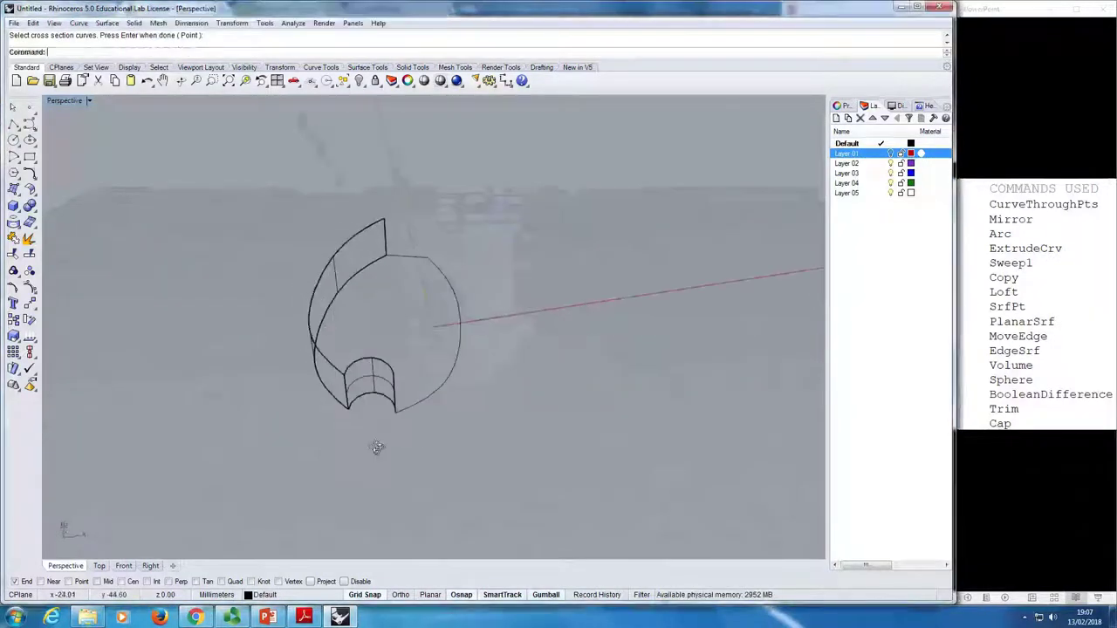
left_click(89, 100)
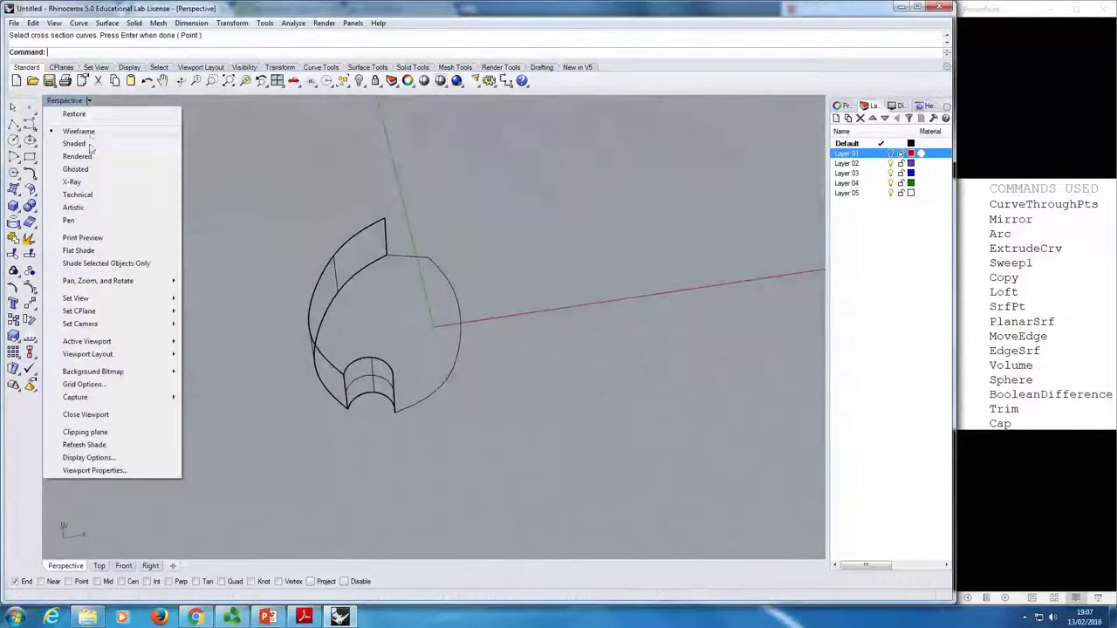
left_click(88, 143)
mouse_move(499, 404)
right_mouse_down()
mouse_move(363, 417)
mouse_move(362, 338)
right_mouse_up()
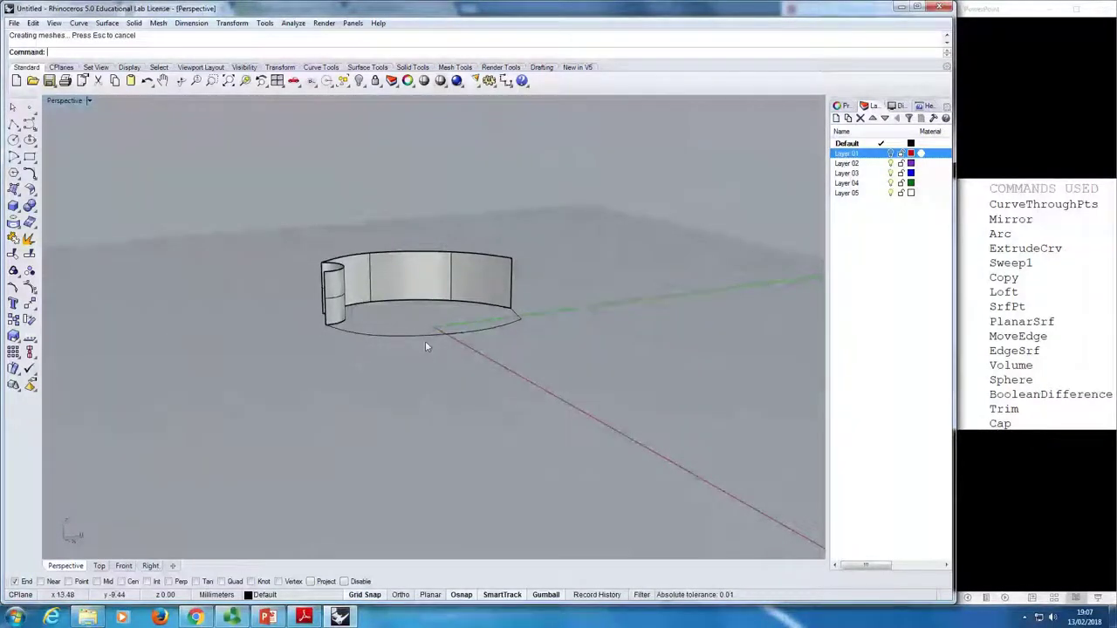
mouse_move(428, 365)
right_mouse_down()
mouse_move(454, 411)
mouse_move(446, 374)
right_mouse_up()
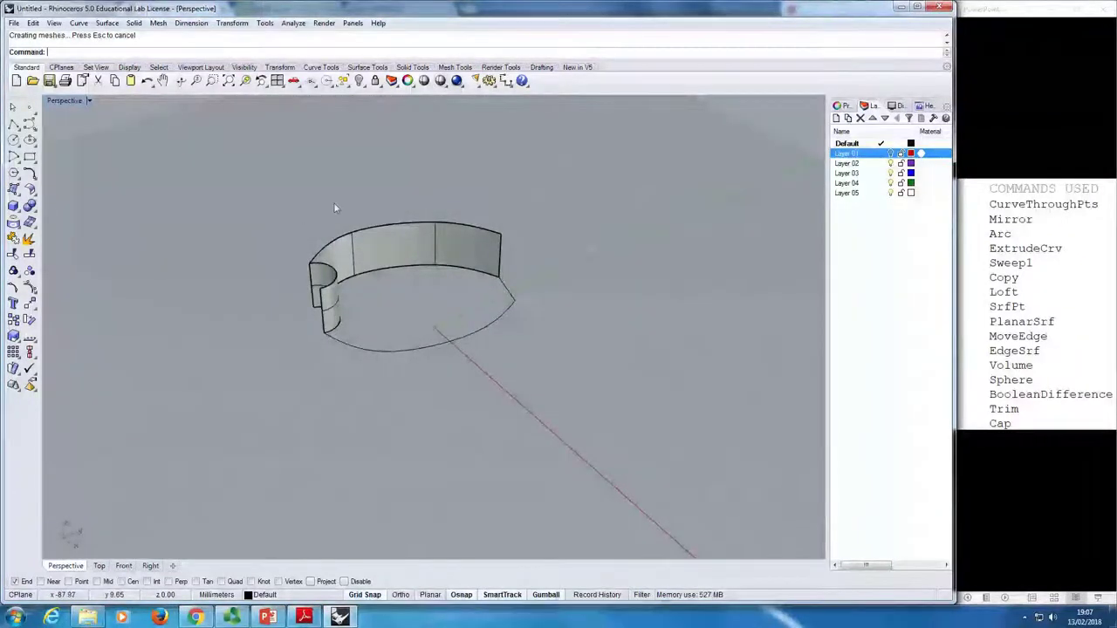
Step: Copy the remaining long base curve vertically, from its endpoint at the swept arc to the top corner of the swept wall
key("Return")
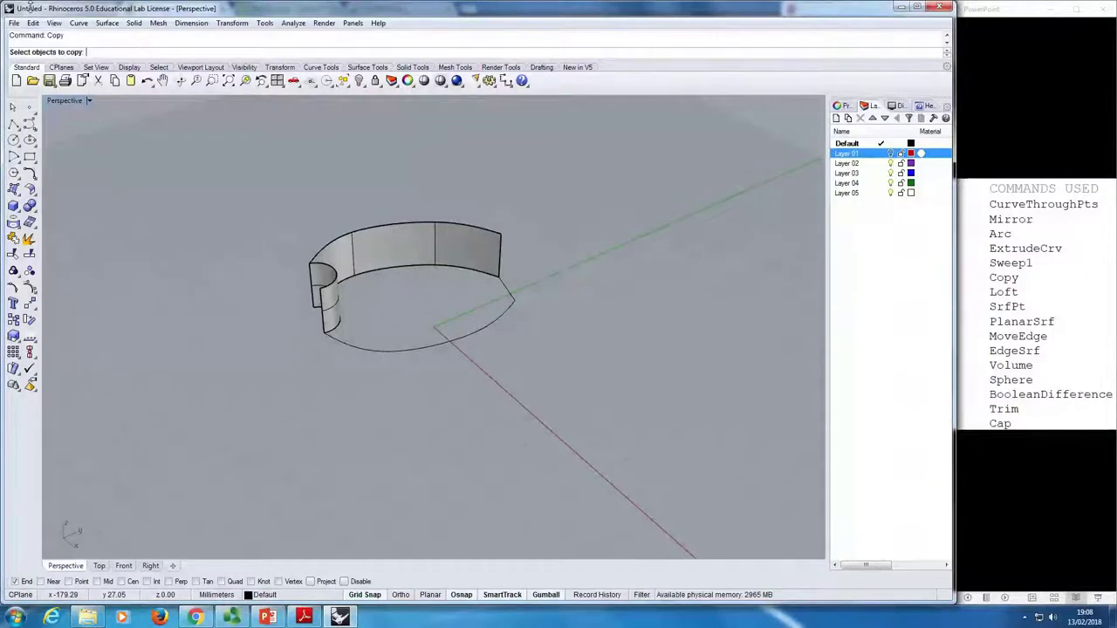
left_click(434, 348)
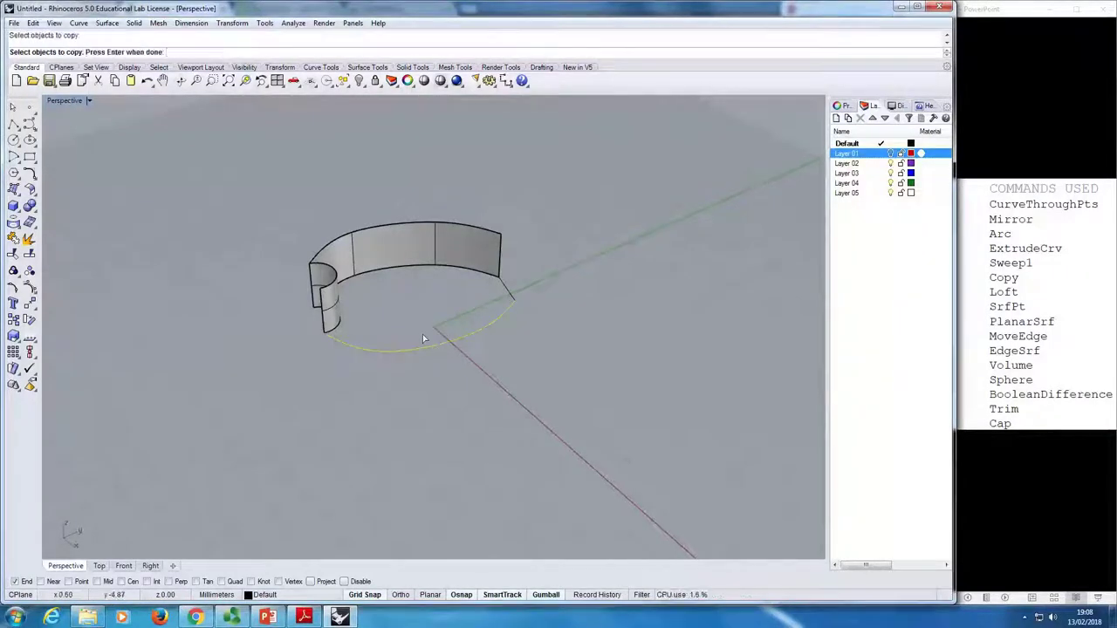
key("Return")
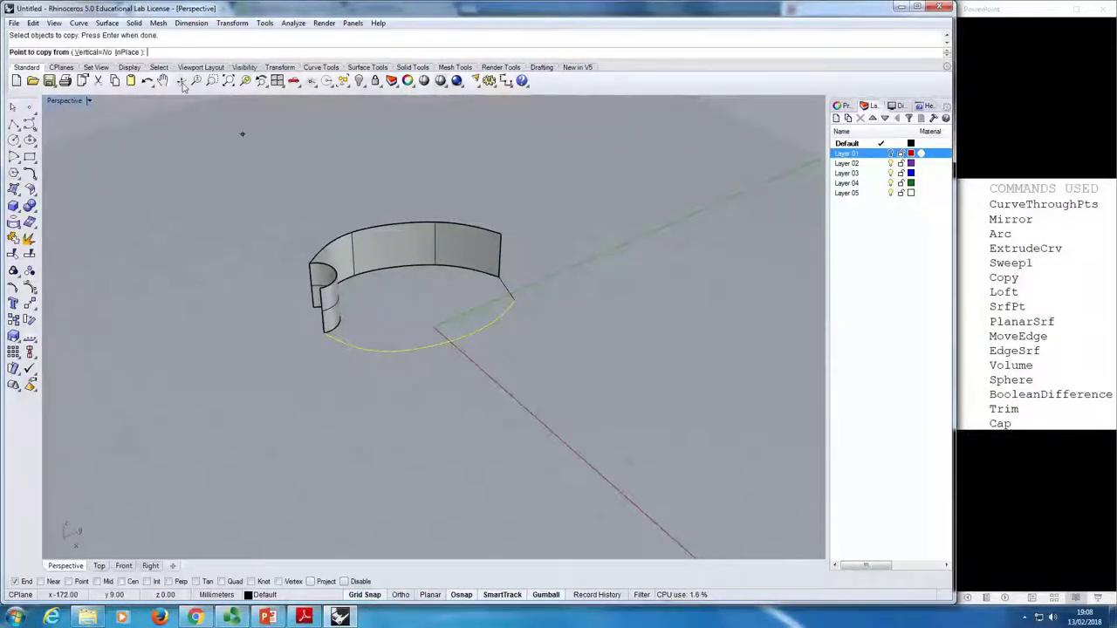
left_click(94, 52)
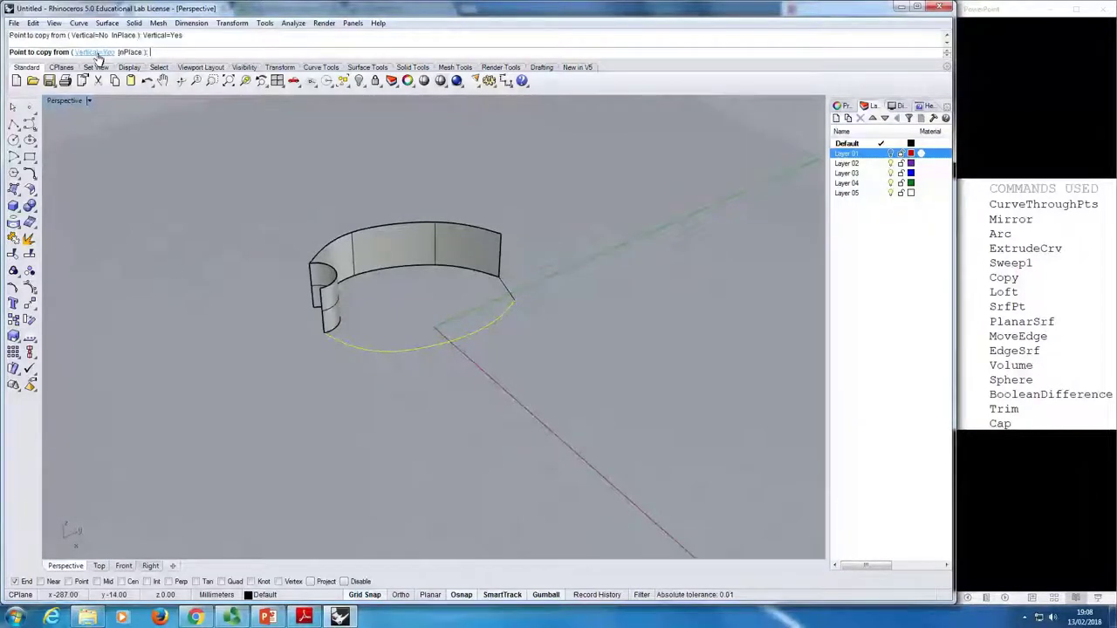
left_click(354, 349)
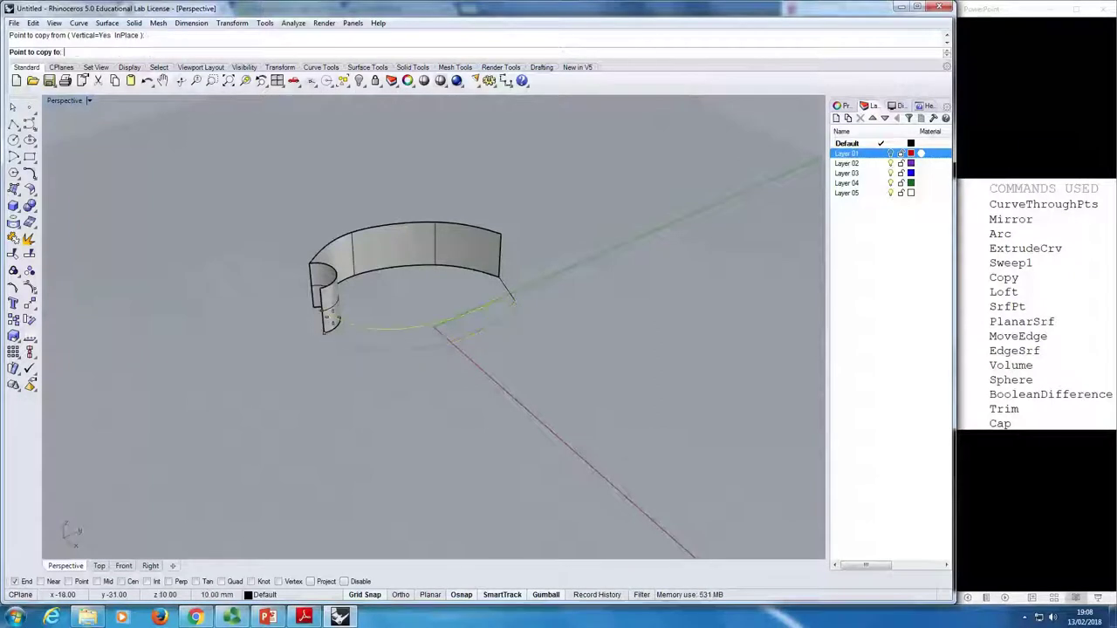
left_click(331, 299)
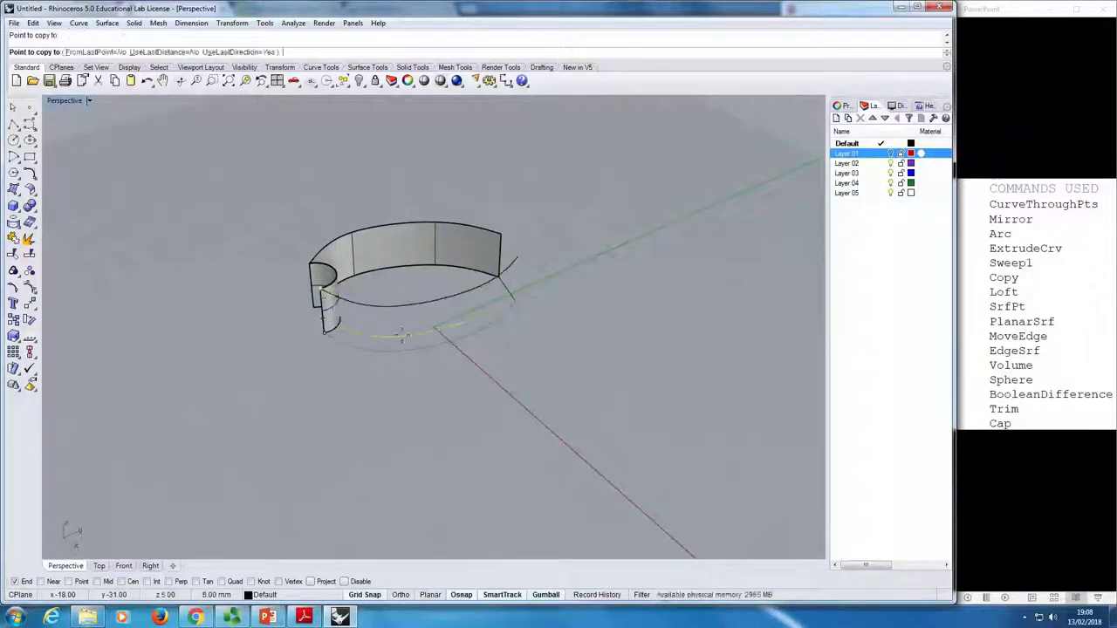
key("Return")
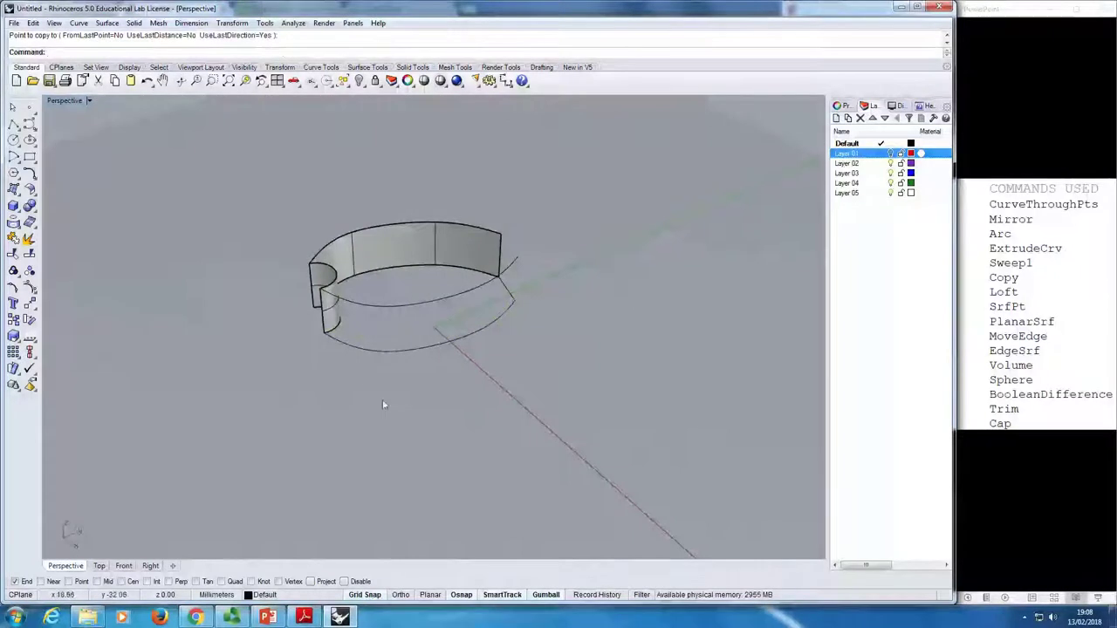
Step: Loft a wall between the copied upper curve and its original base curve, using Normal style without simplifying the cross sections
right_click_drag(387, 406, 361, 369)
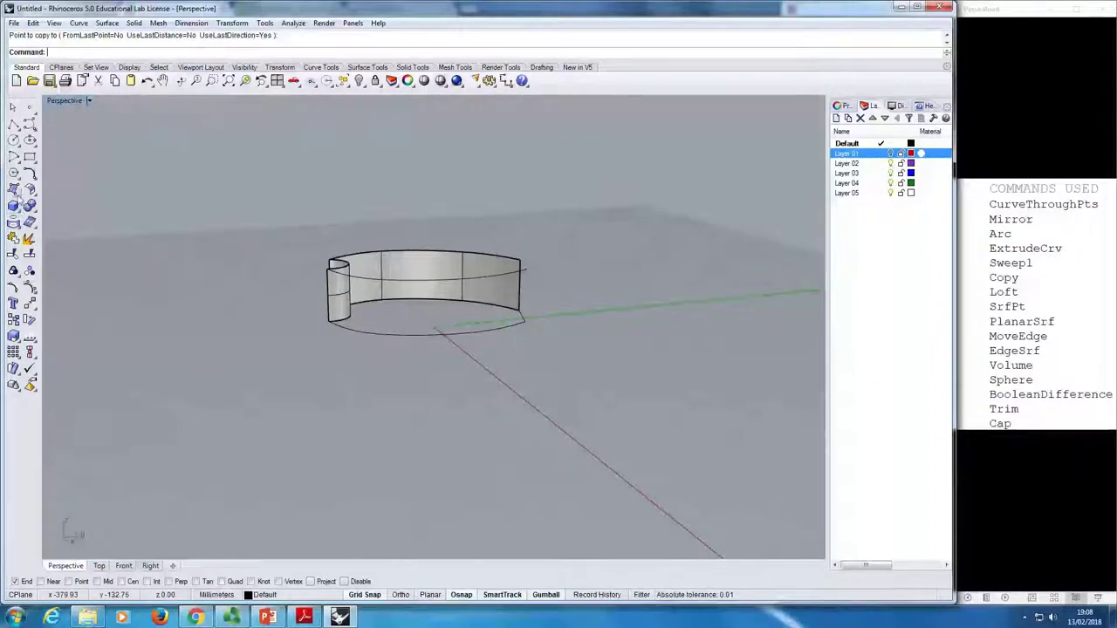
left_click(18, 203)
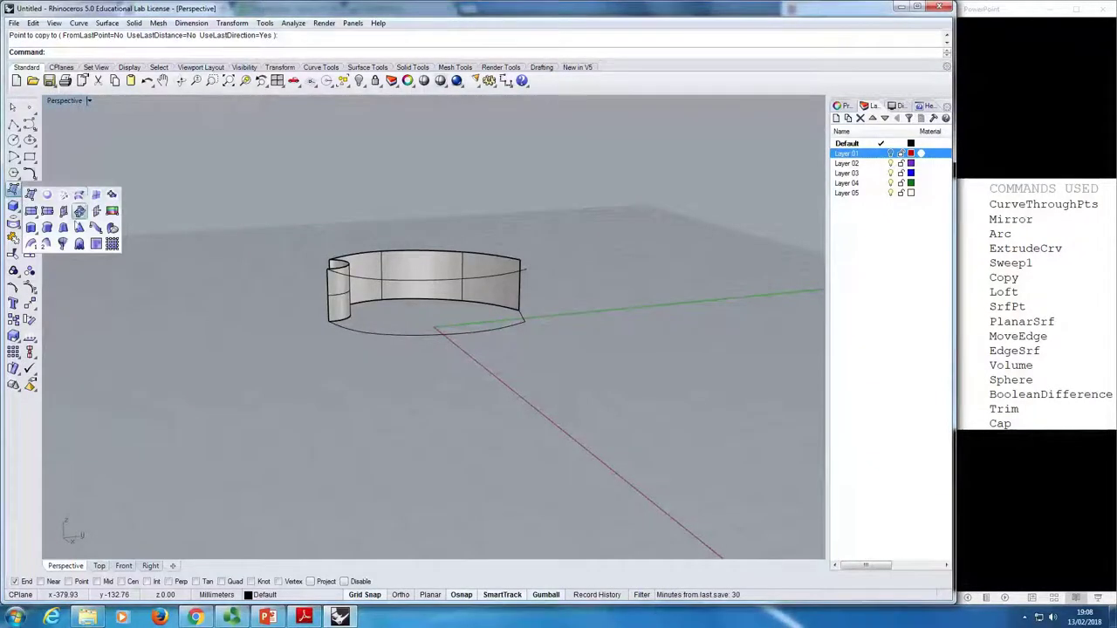
left_click(141, 53)
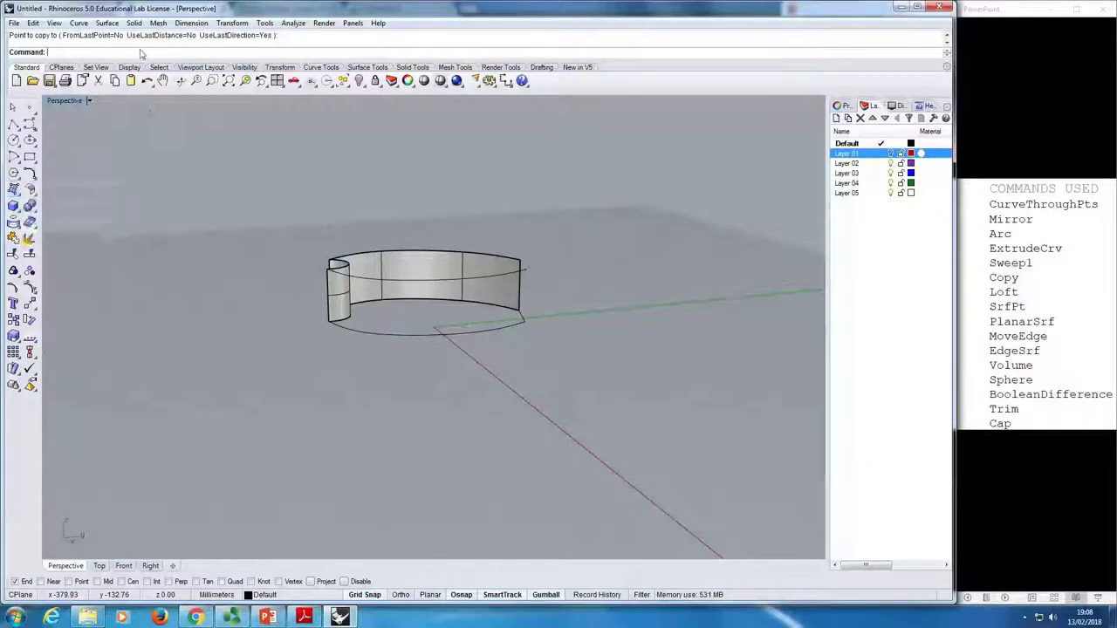
type("Loft")
key("Return")
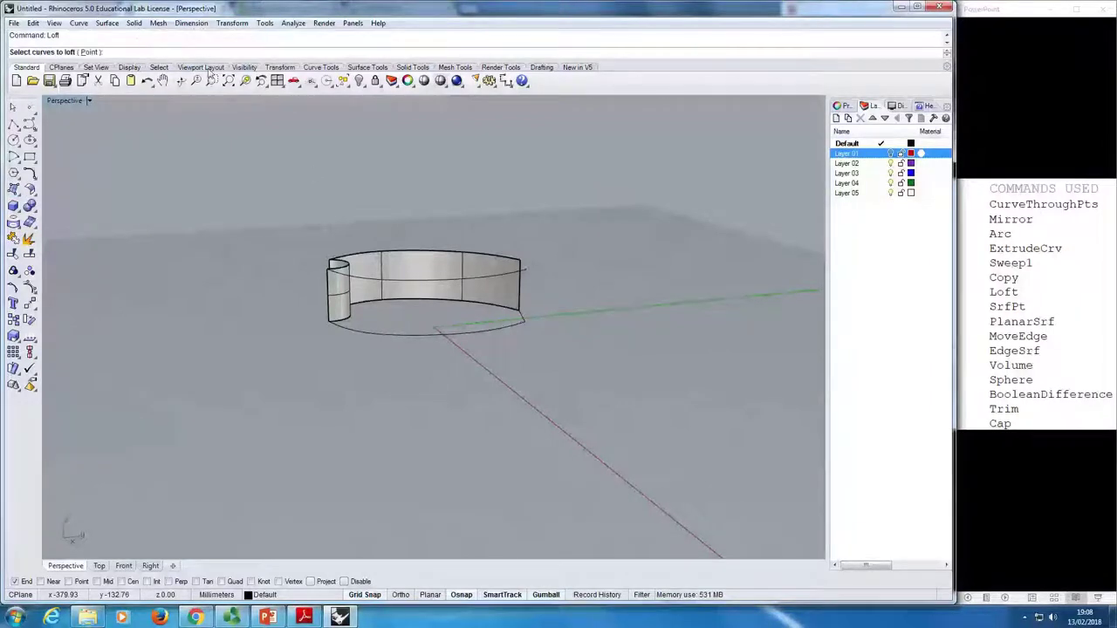
right_click_drag(449, 262, 451, 288)
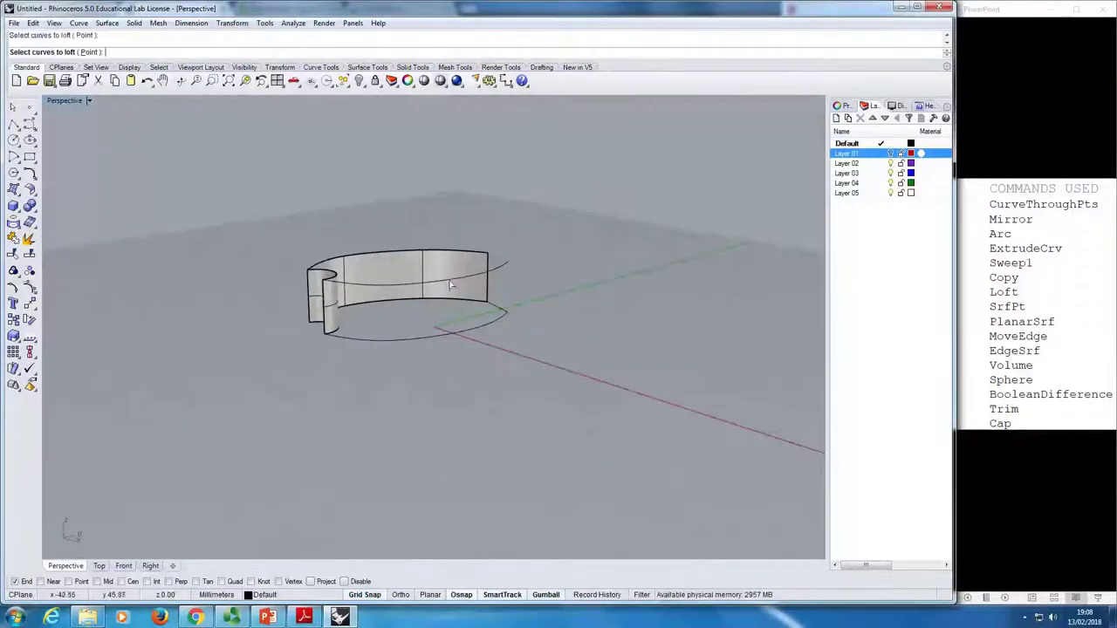
left_click(451, 285)
left_click(448, 333)
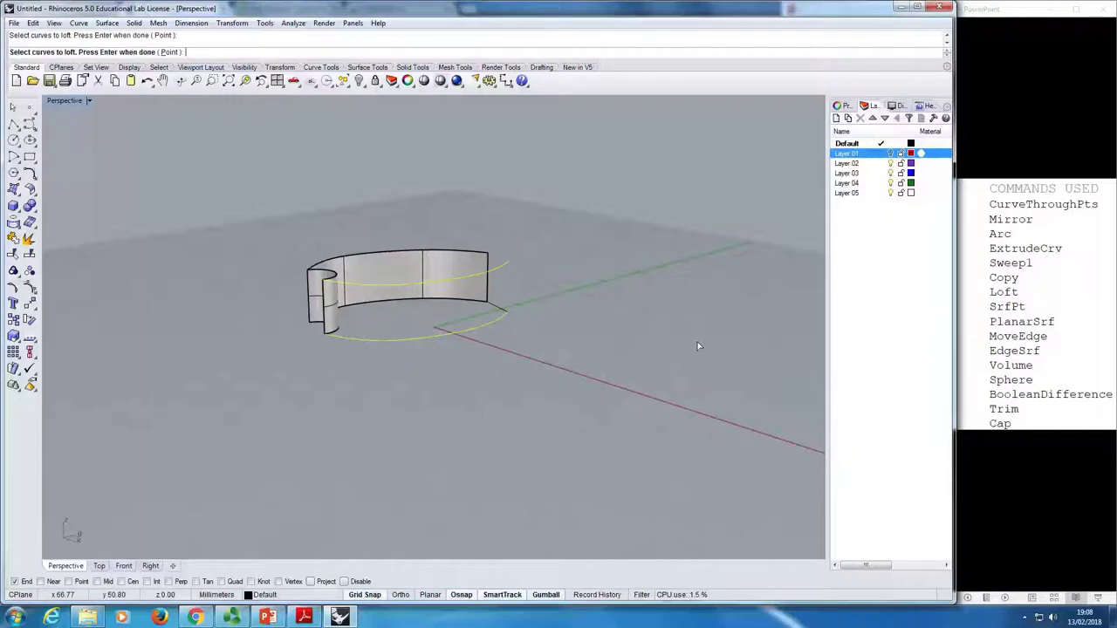
key("Return")
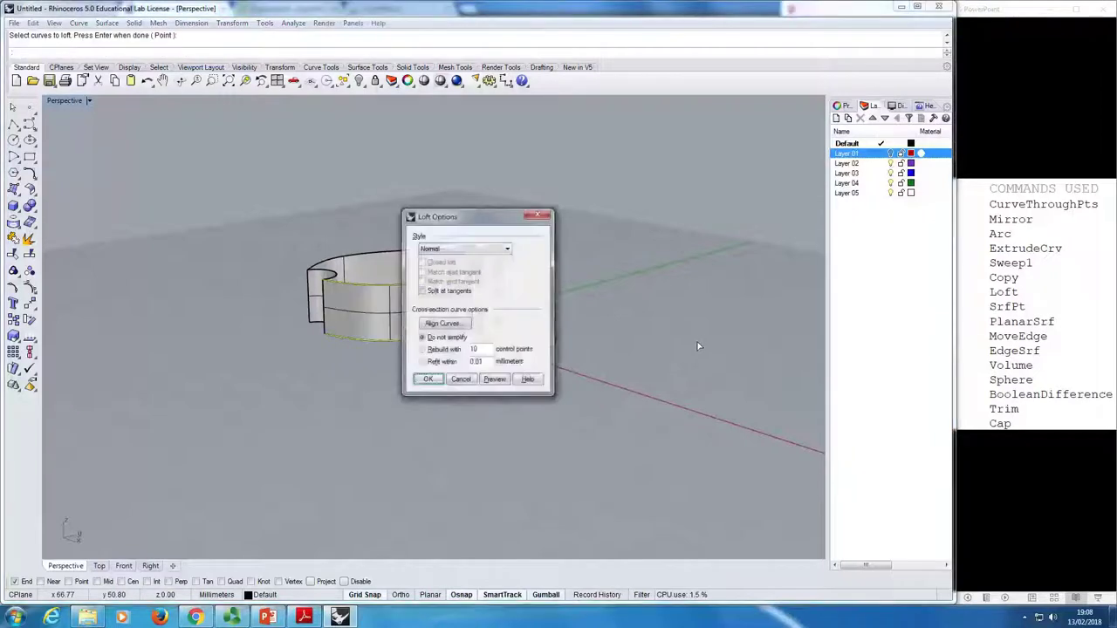
left_click(427, 379)
Step: Turn off SmartTrack and close the straight end gap with a four-corner SrfPt surface snapped to the adjoining walls' endpoints
right_click_drag(537, 354, 281, 326)
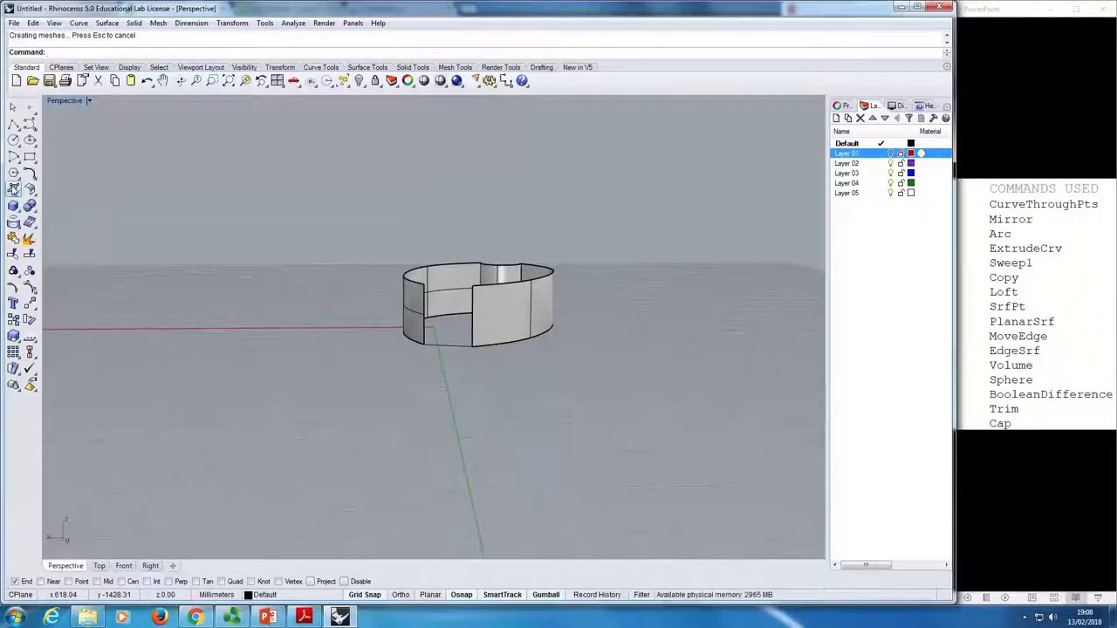
left_click(14, 190)
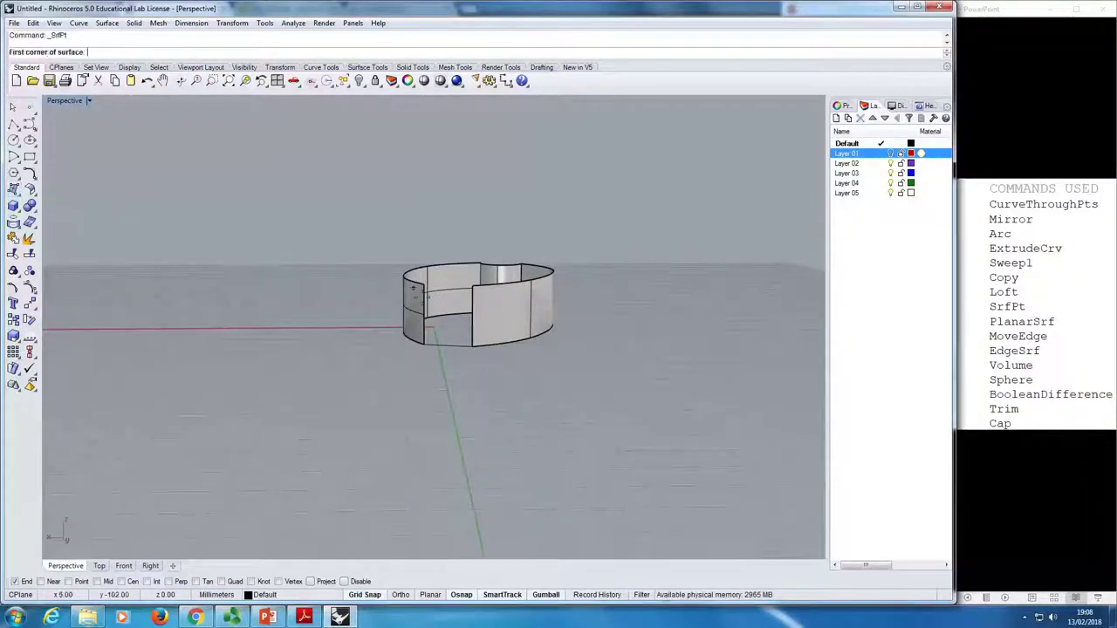
right_click_drag(431, 298, 443, 367)
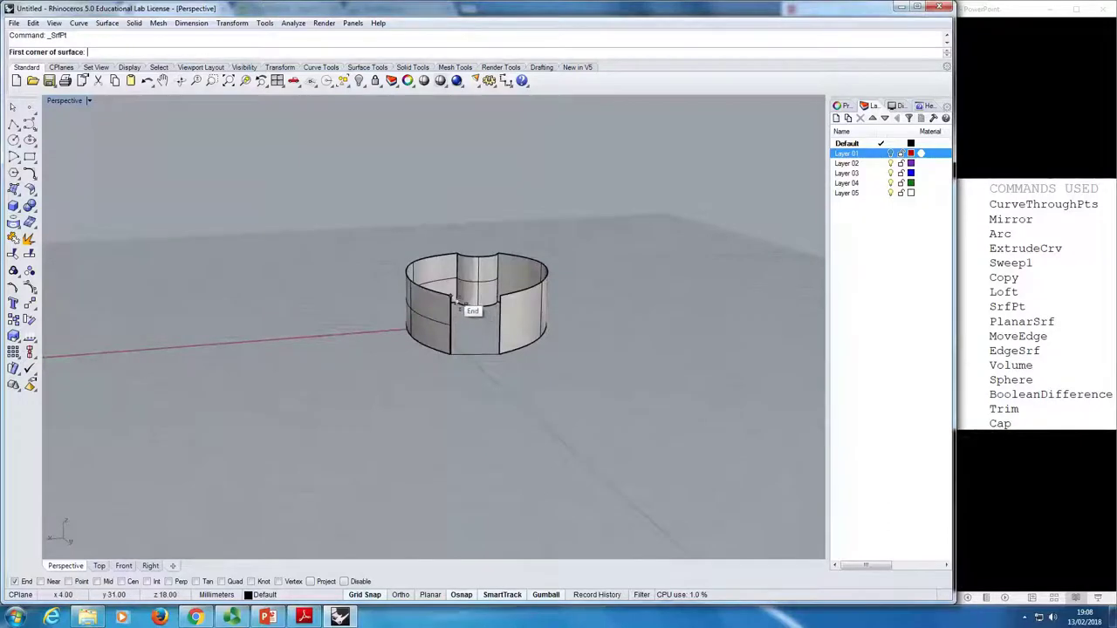
scroll(456, 302, "up", 5)
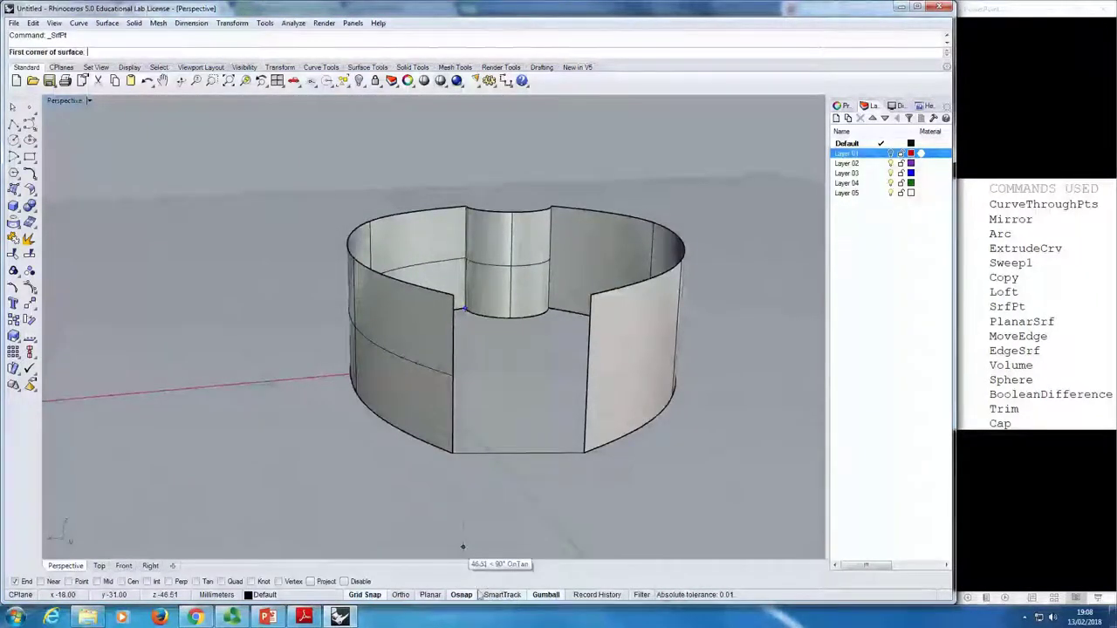
left_click(455, 301)
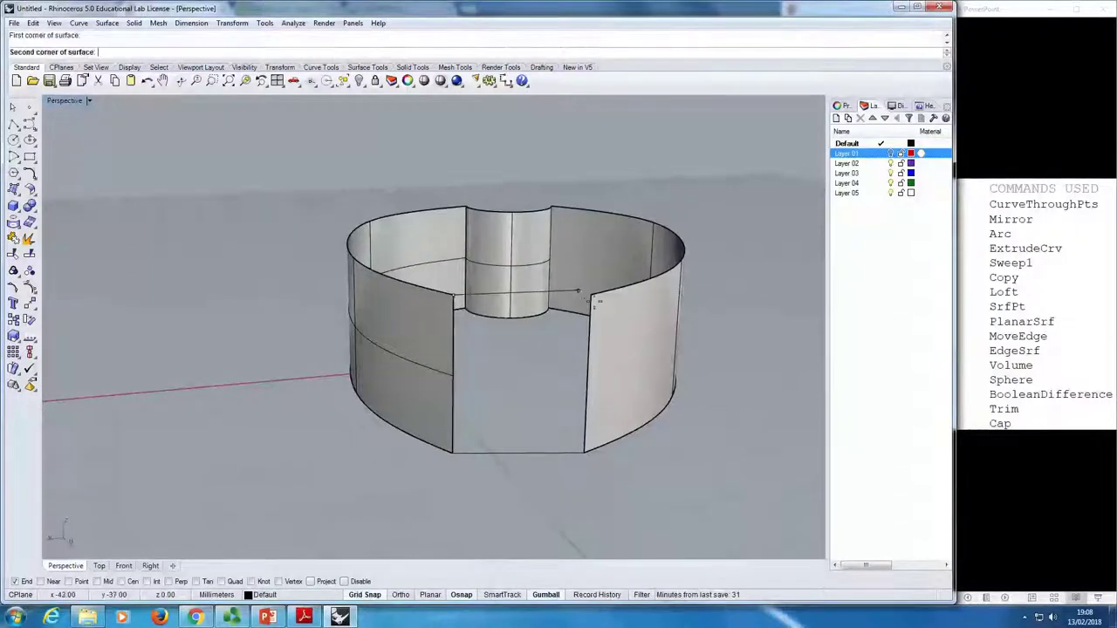
left_click(591, 296)
left_click(585, 454)
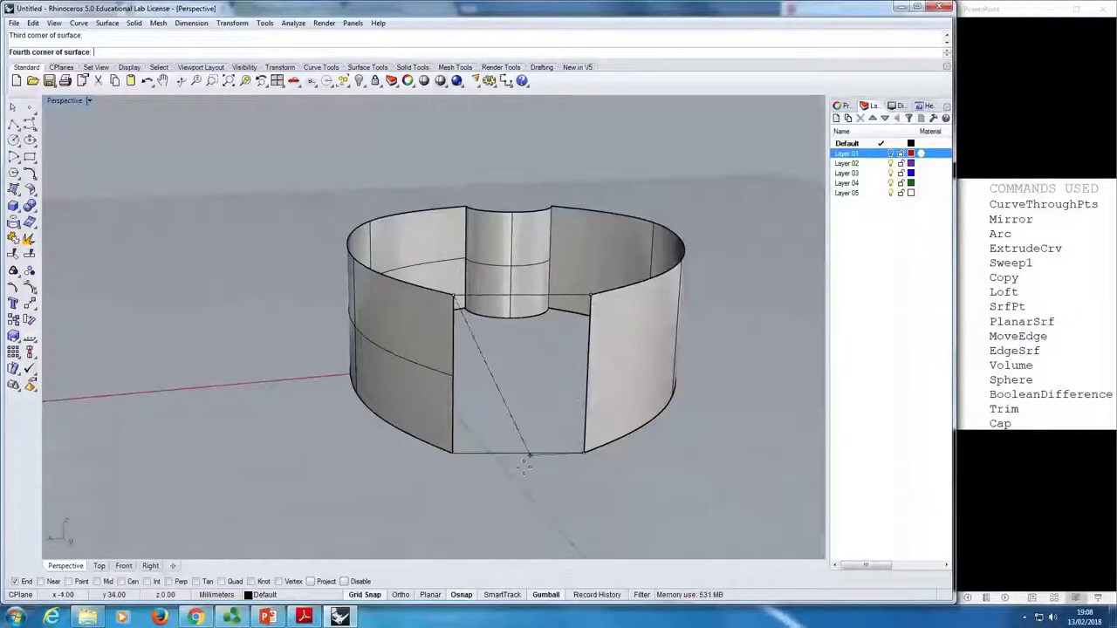
left_click(454, 454)
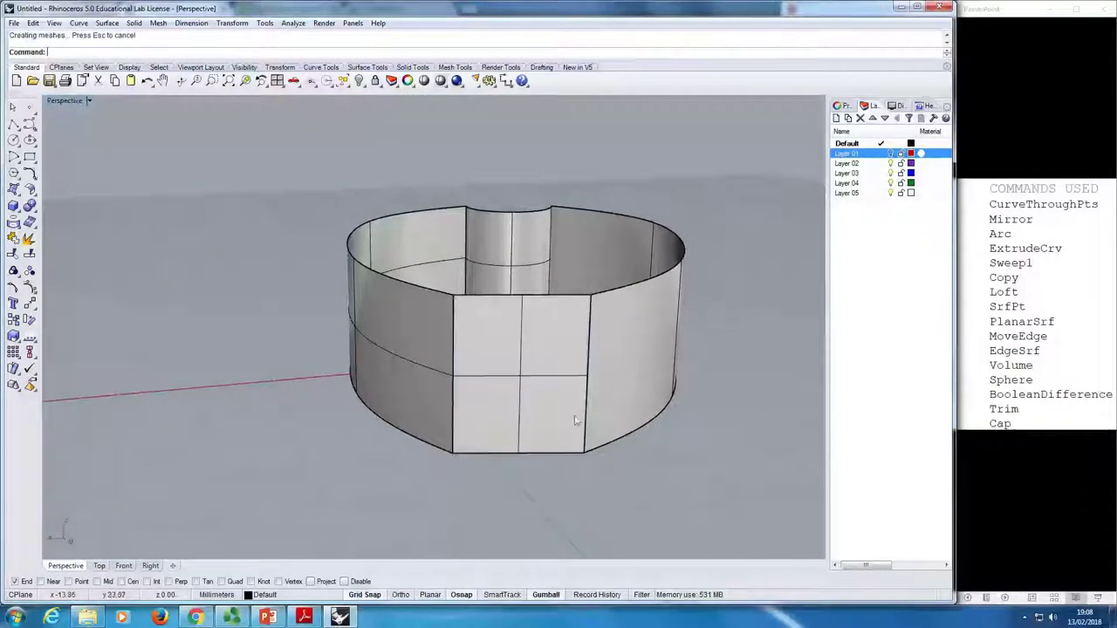
Step: Build a flat floor with PlanarSrf from the four bottom boundaries: the small arc, both long curves and the straight end line
right_click_drag(568, 286, 632, 258)
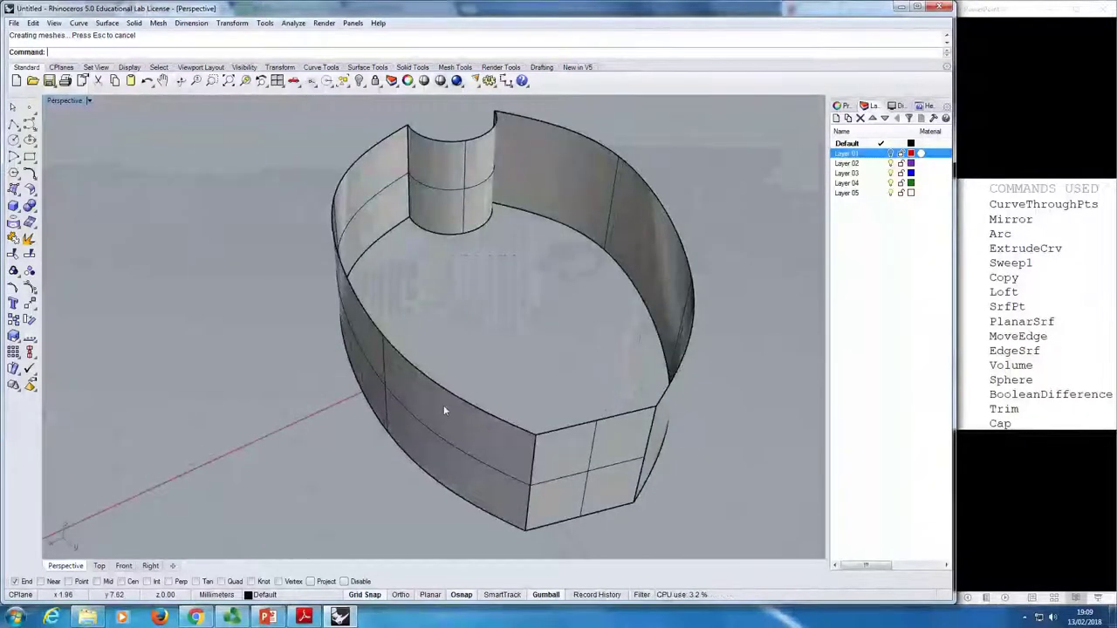
right_click_drag(618, 413, 583, 269)
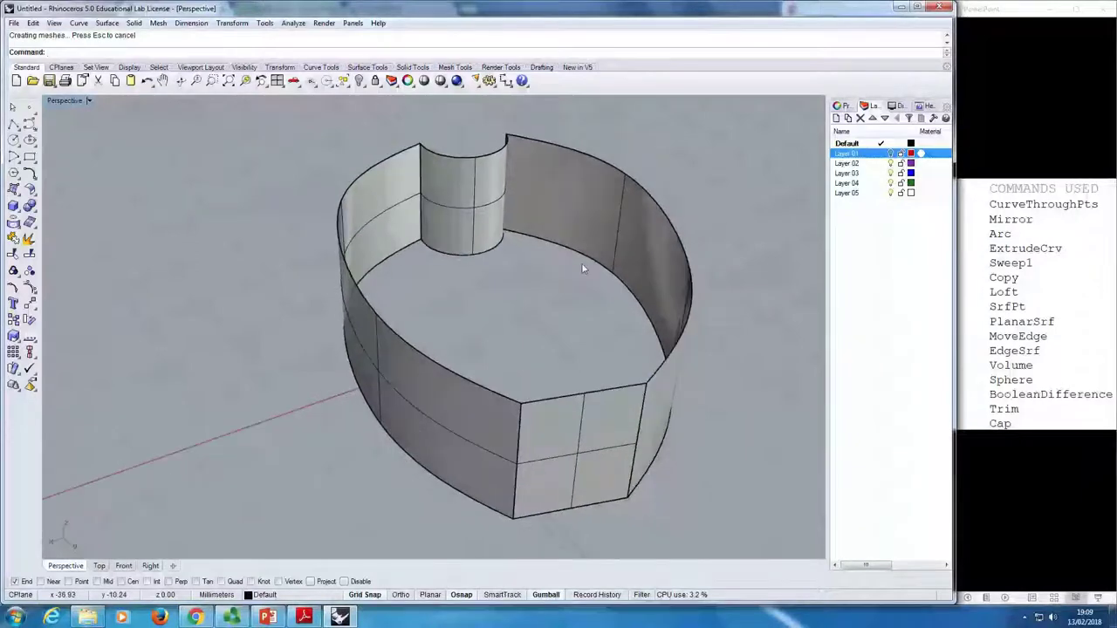
right_click_drag(651, 473, 67, 250)
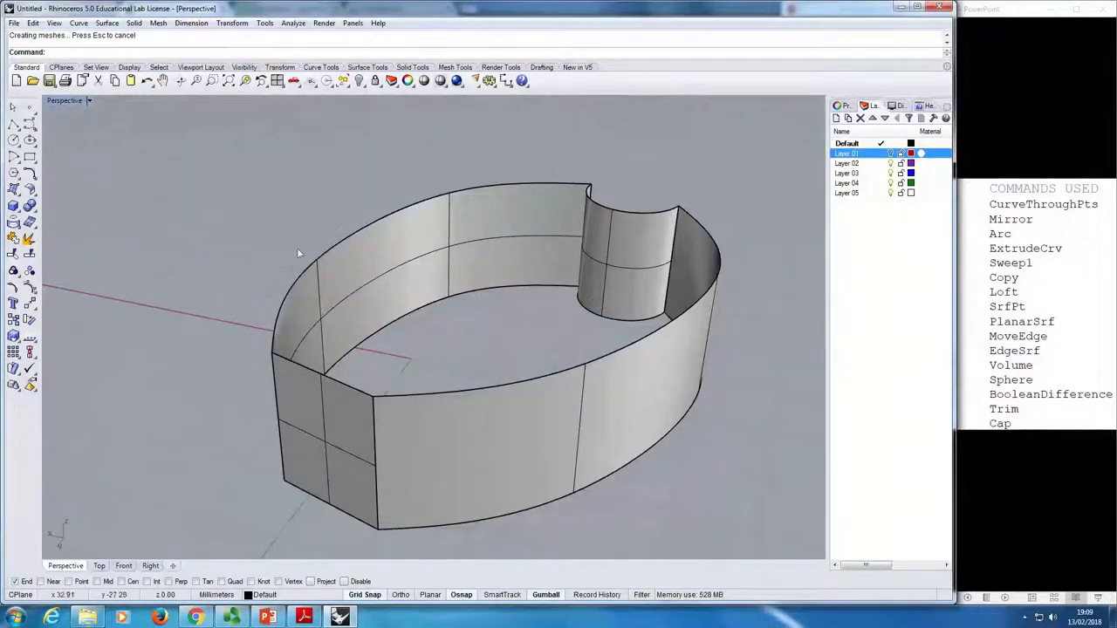
left_click(14, 203)
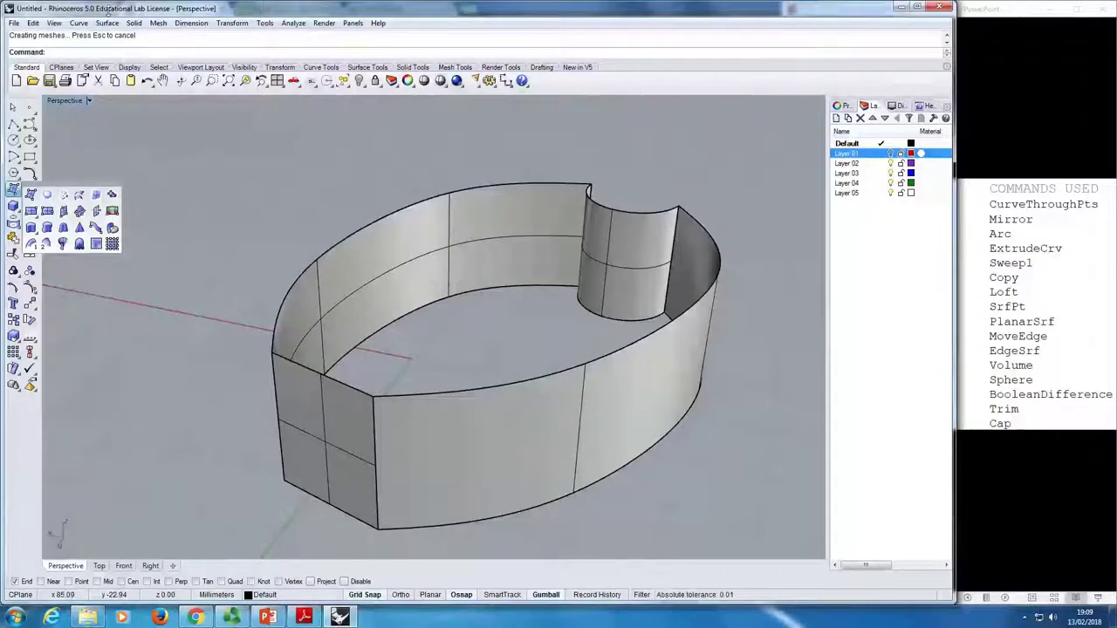
left_click(75, 53)
type("Pla")
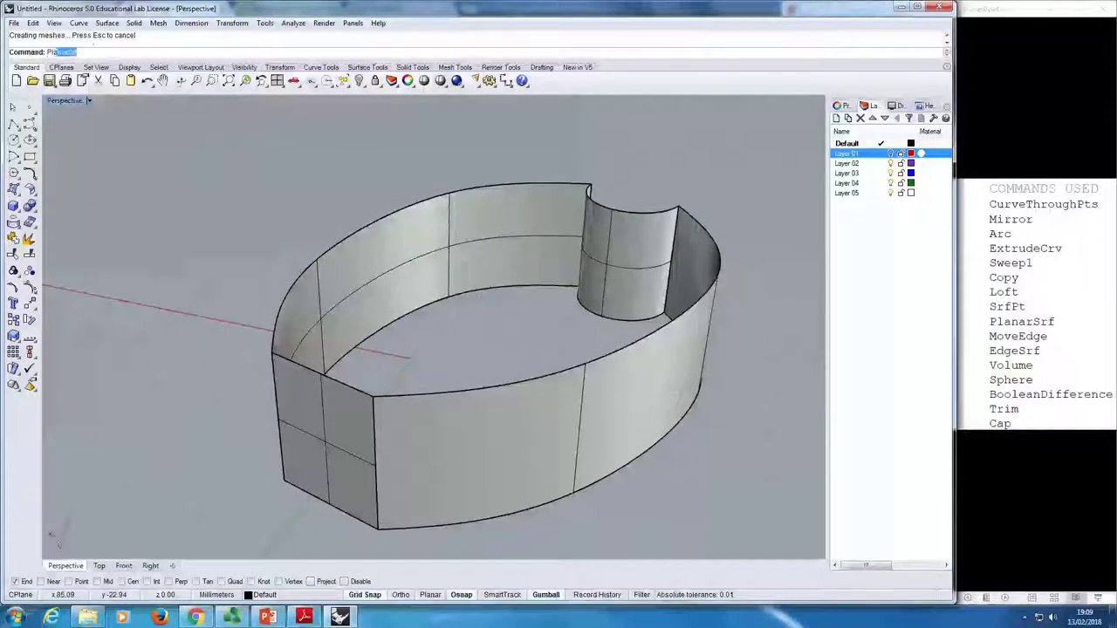
type("n")
key("Down")
key("Down")
key("Down")
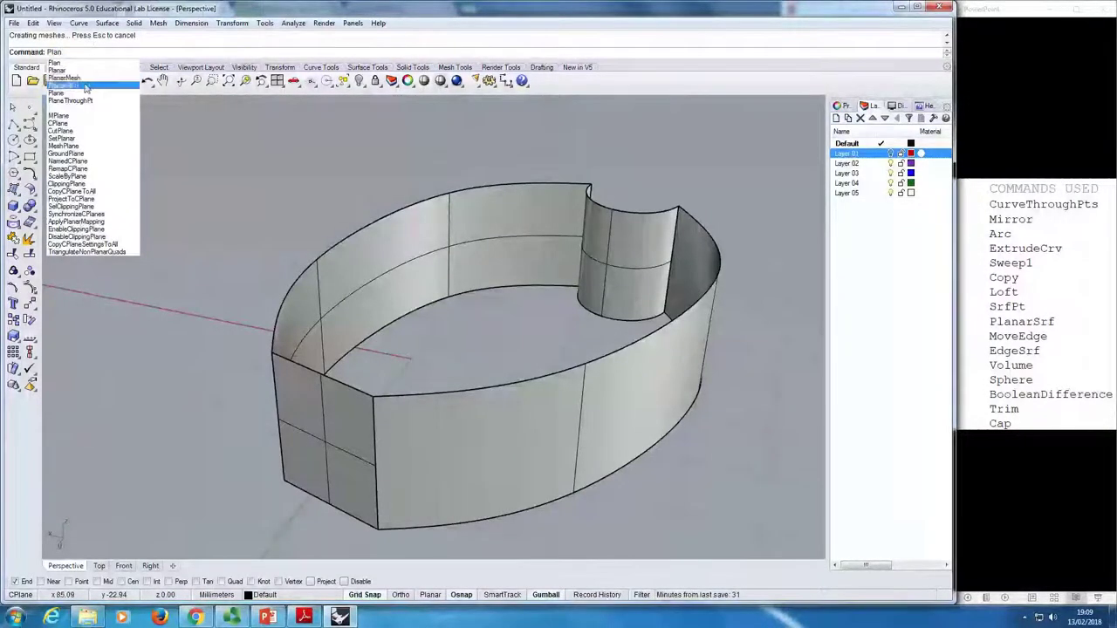
key("Return")
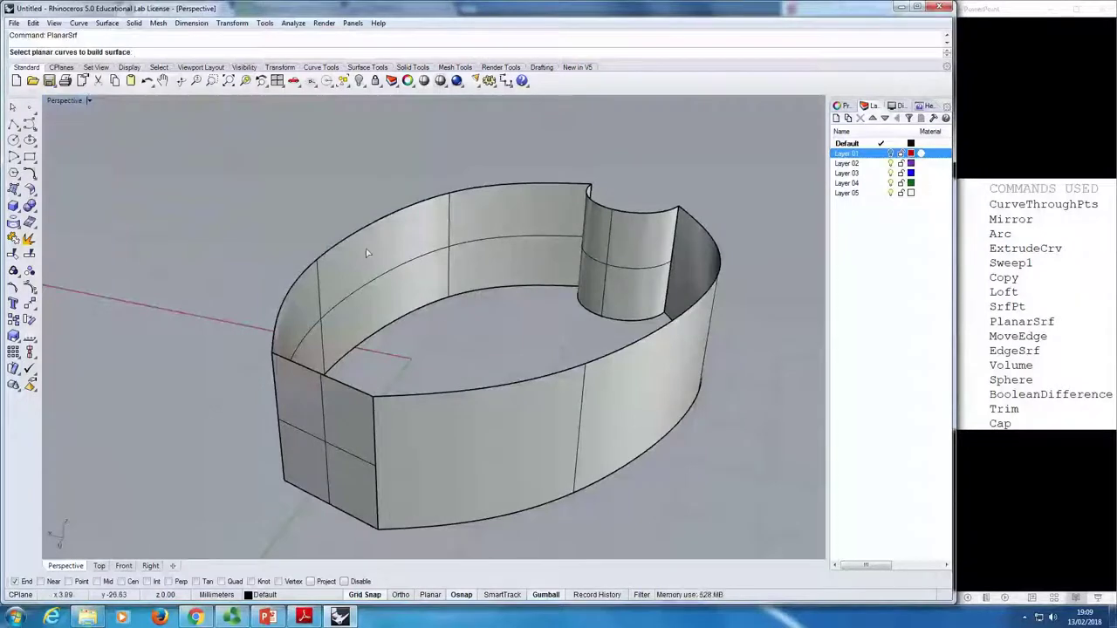
right_click_drag(544, 332, 572, 291)
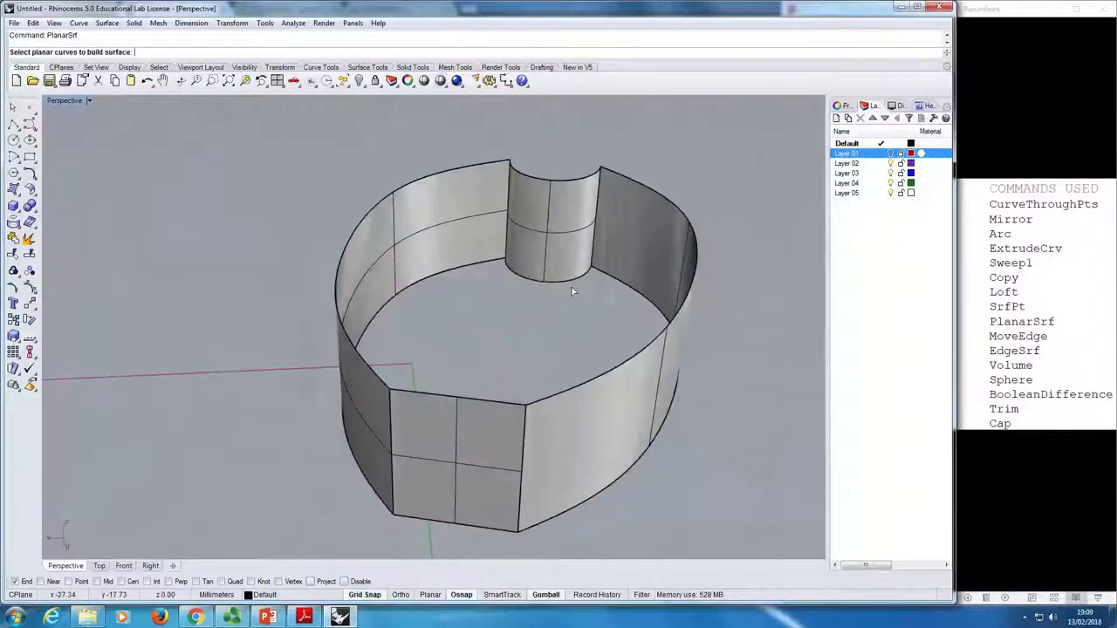
left_click(557, 285)
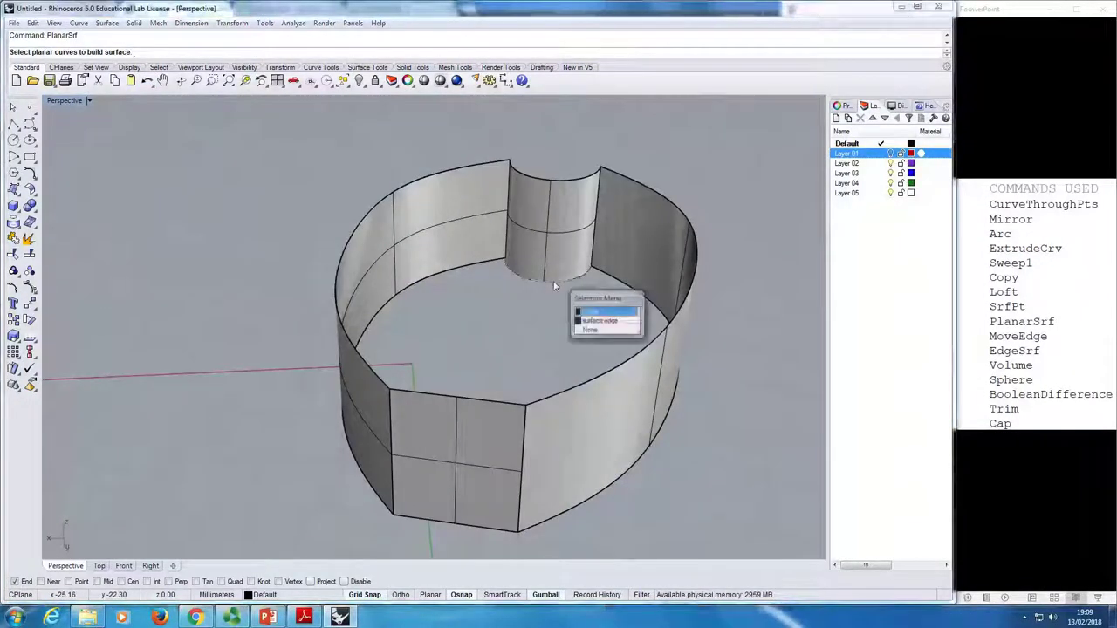
left_click(593, 319)
left_click(485, 267)
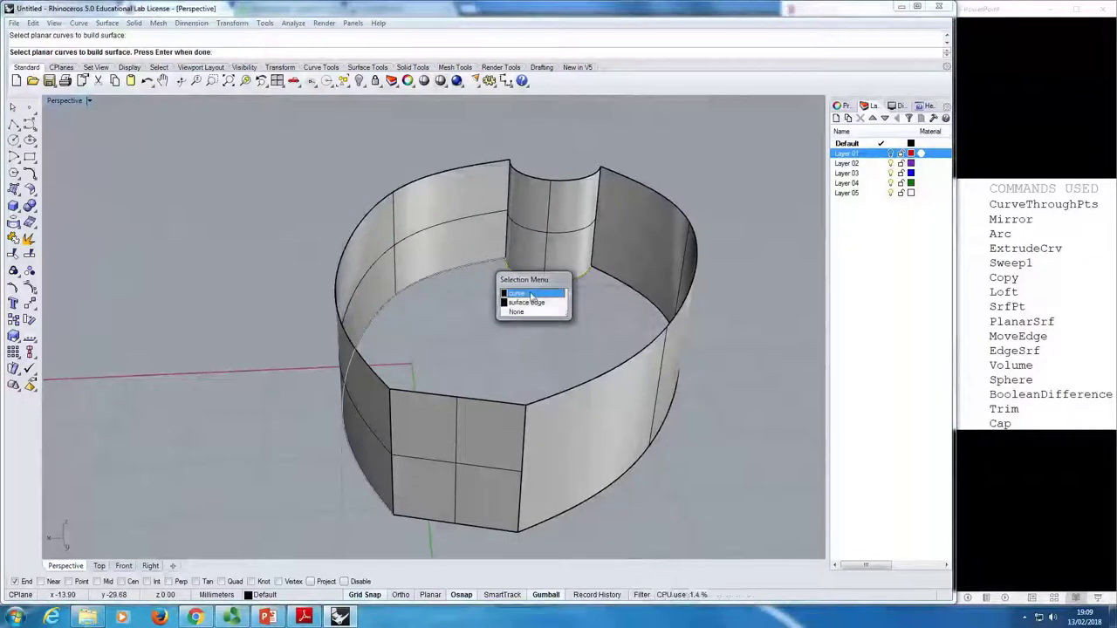
left_click(515, 295)
right_click_drag(509, 334, 377, 496)
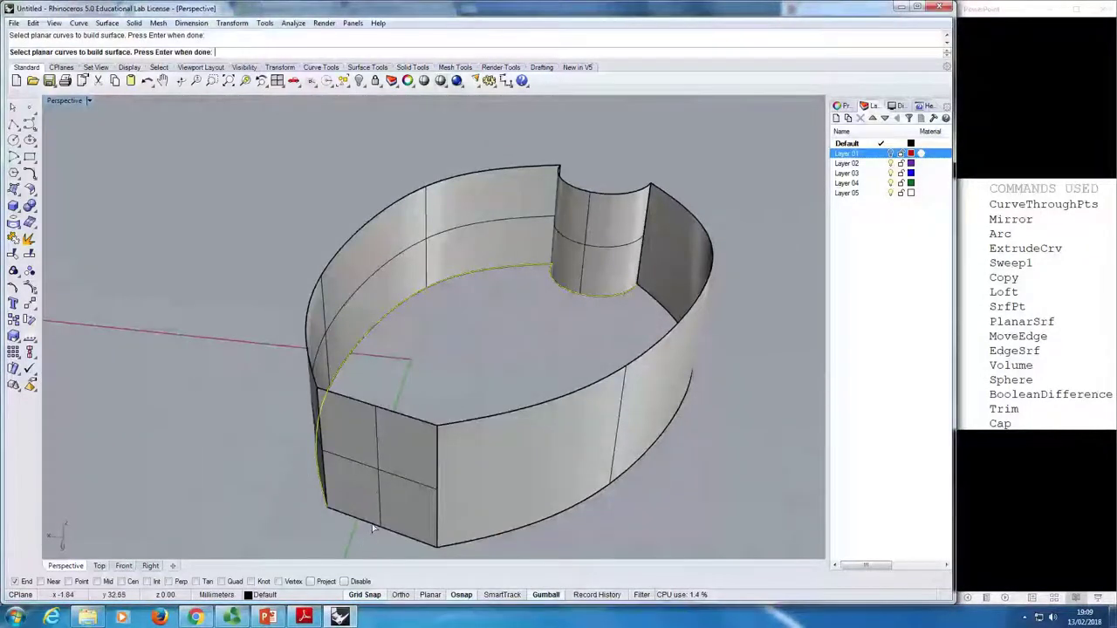
left_click(370, 528)
left_click(406, 559)
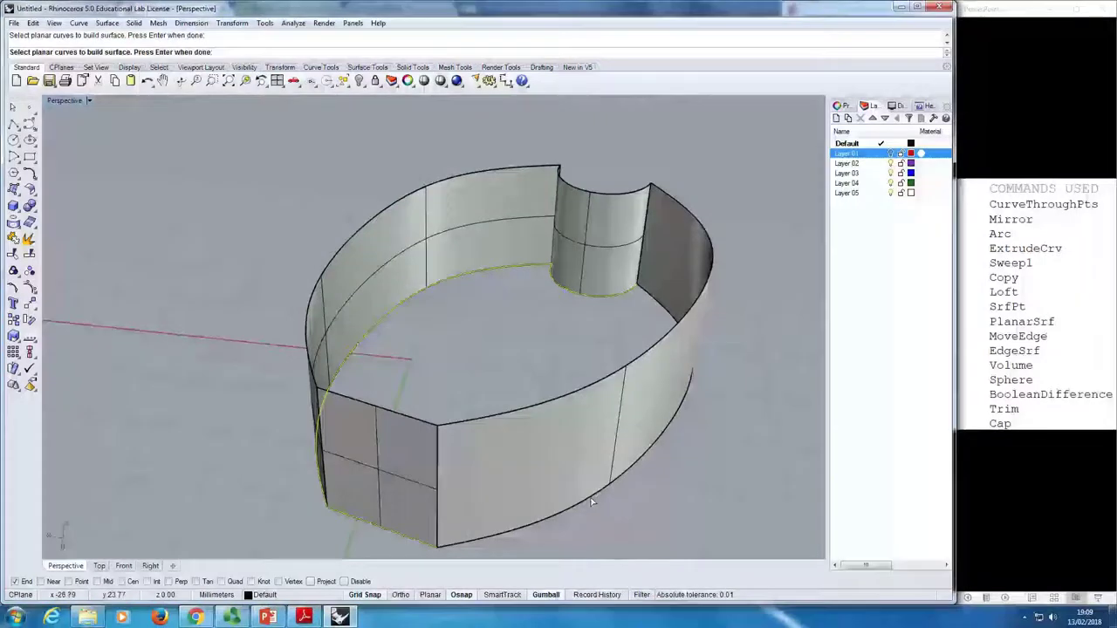
left_click(599, 505)
left_click(627, 534)
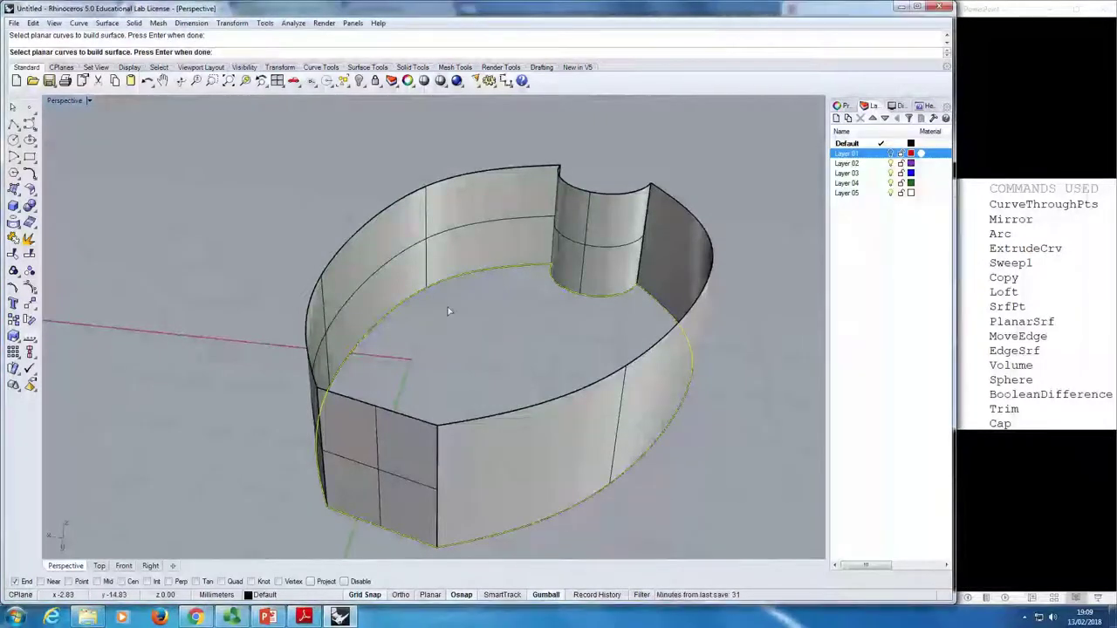
key("Return")
right_click_drag(448, 312, 535, 268)
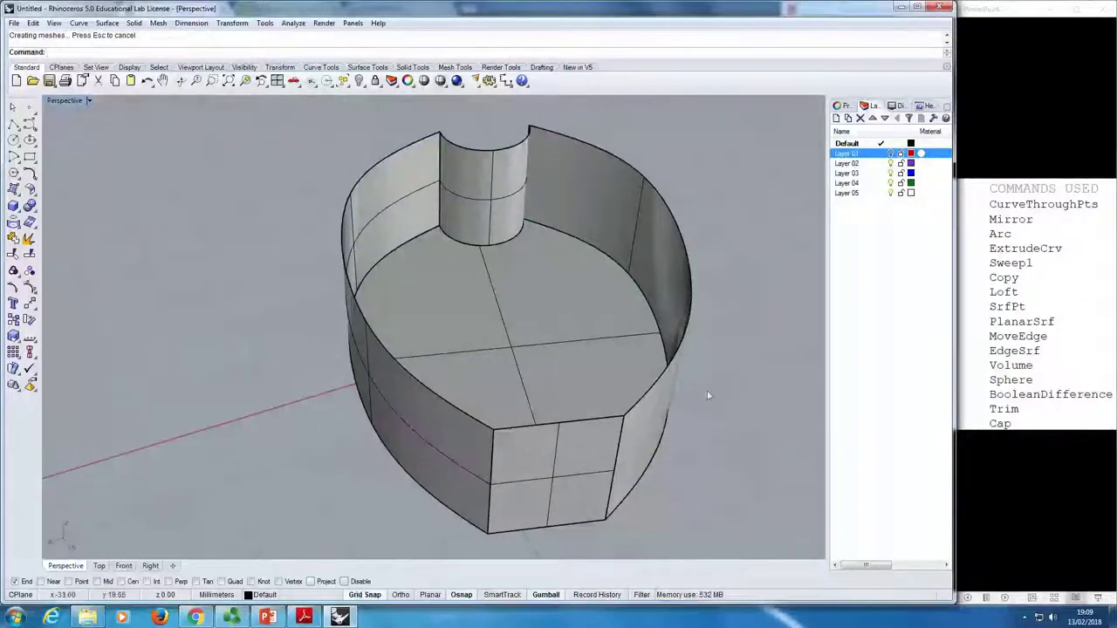
Step: Try to lower only the top edge of the unjoined straight end wall, and undo the edge move
right_click_drag(706, 393, 574, 353)
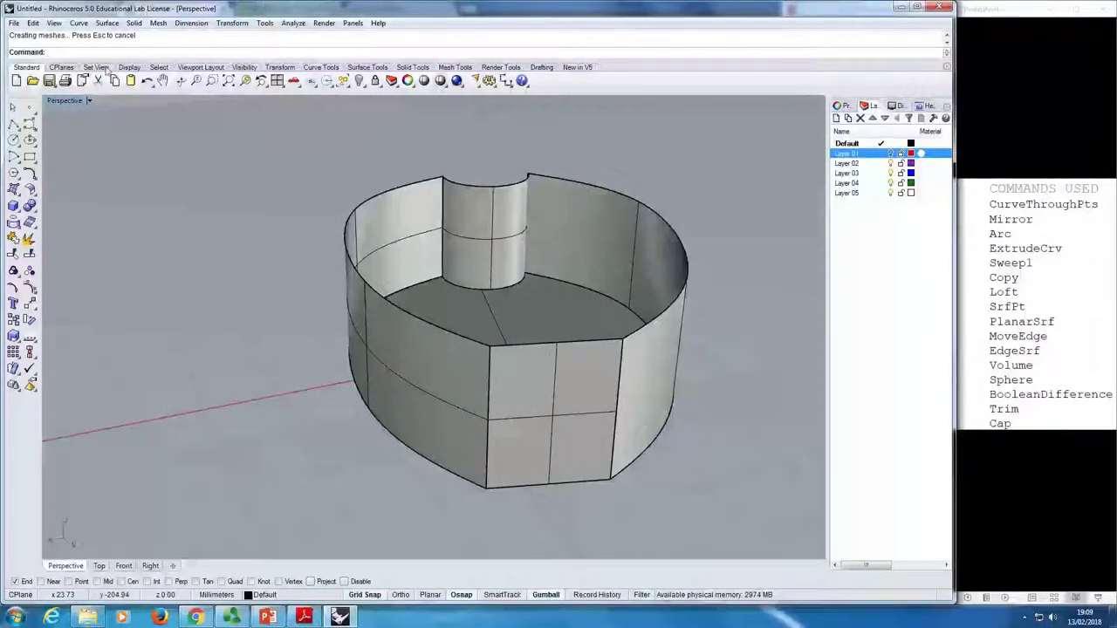
type("ove")
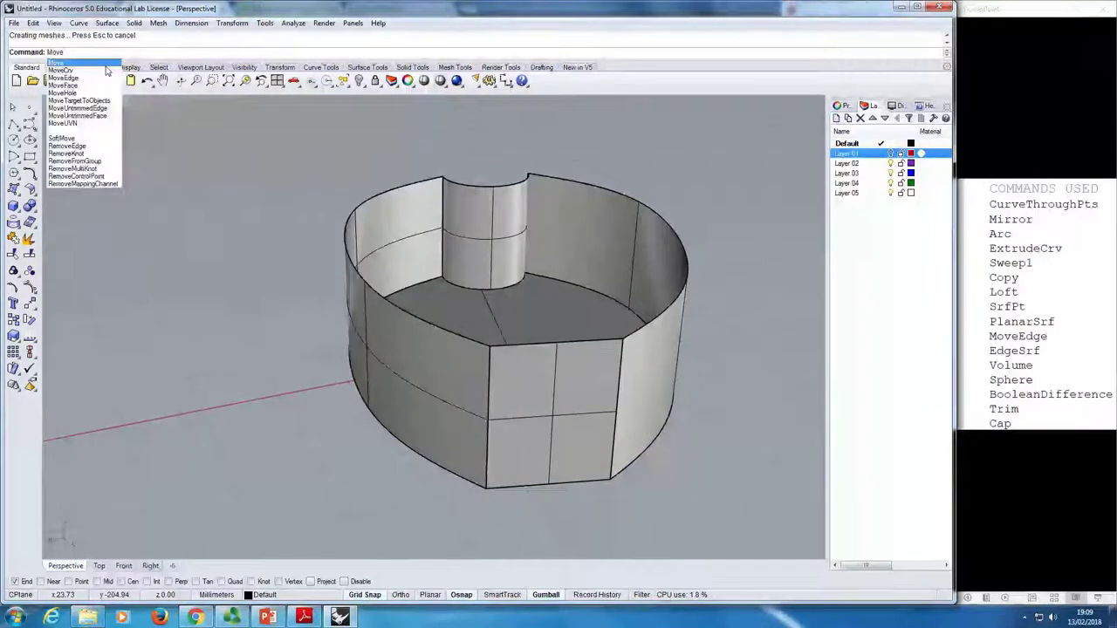
left_click(224, 204)
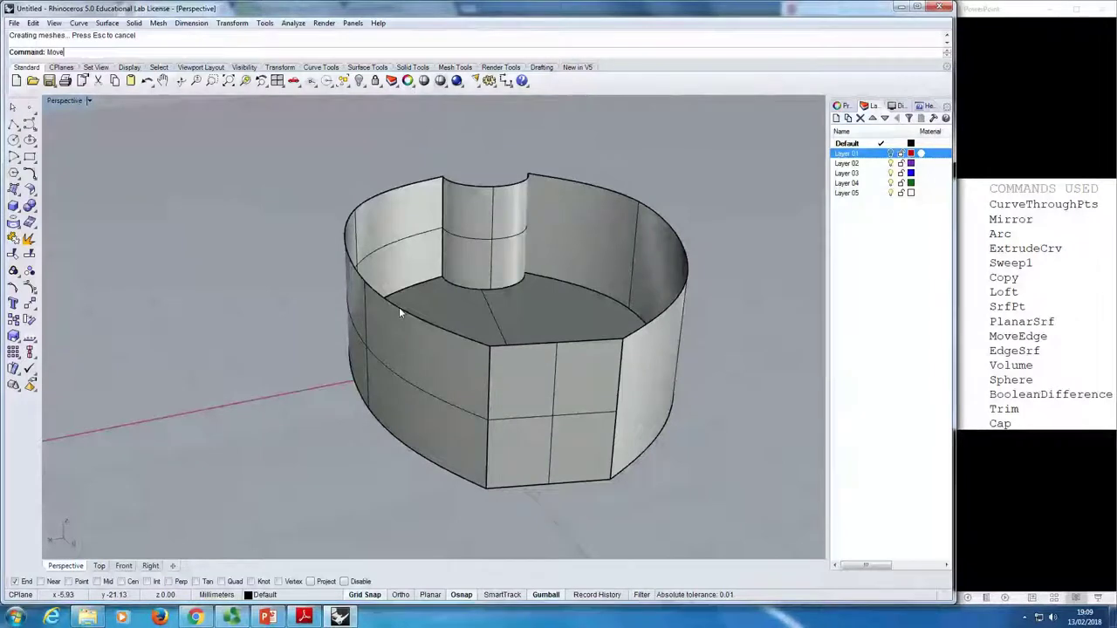
left_click(567, 345, "ctrl+shift")
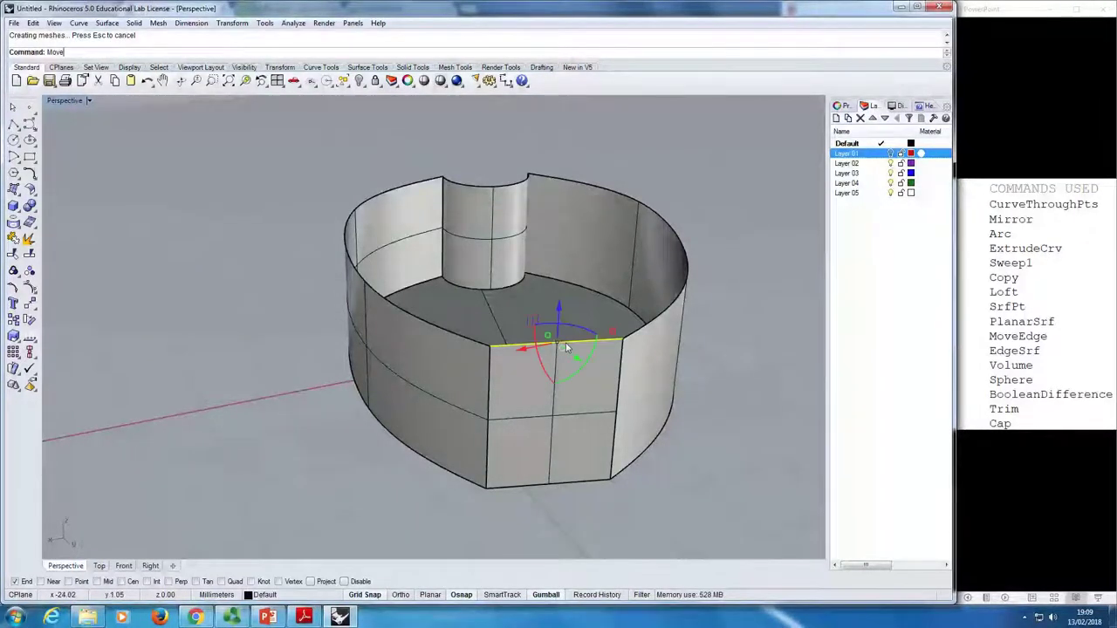
left_click_drag(559, 316, 558, 351)
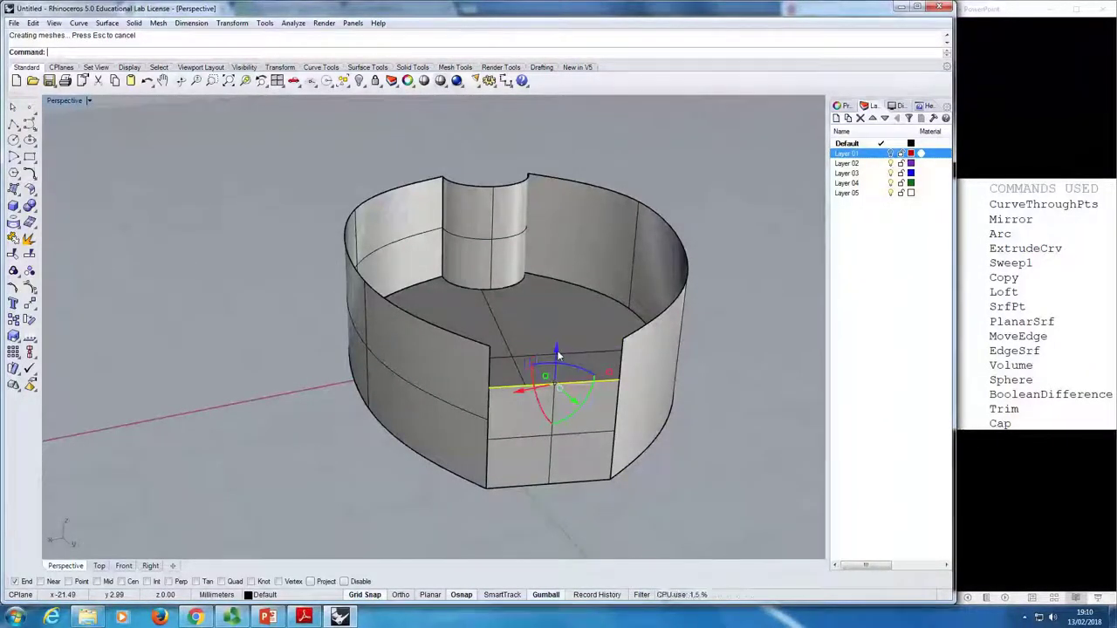
key("ctrl+z")
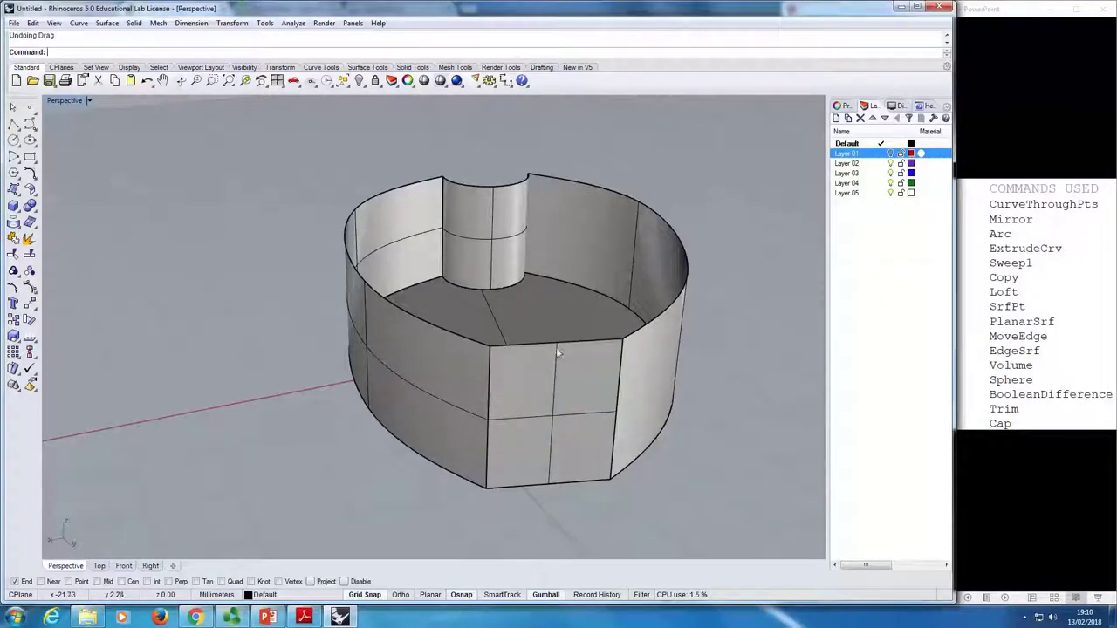
Step: Join the container's walls and floor into one polysurface, clearing the selection when done
left_click_drag(259, 138, 756, 528)
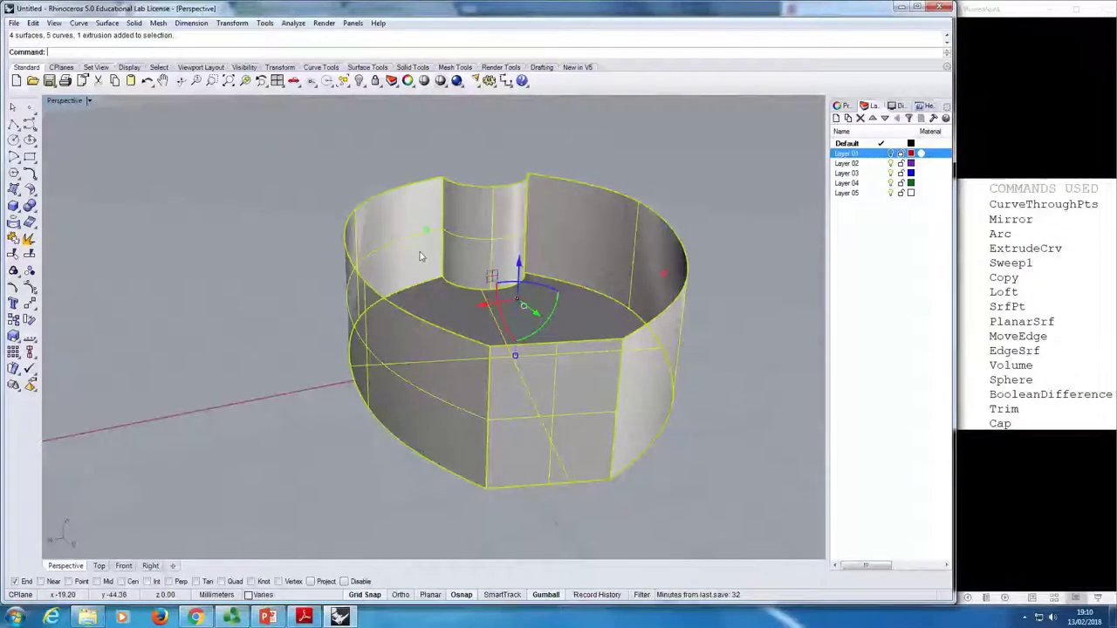
left_click(14, 239)
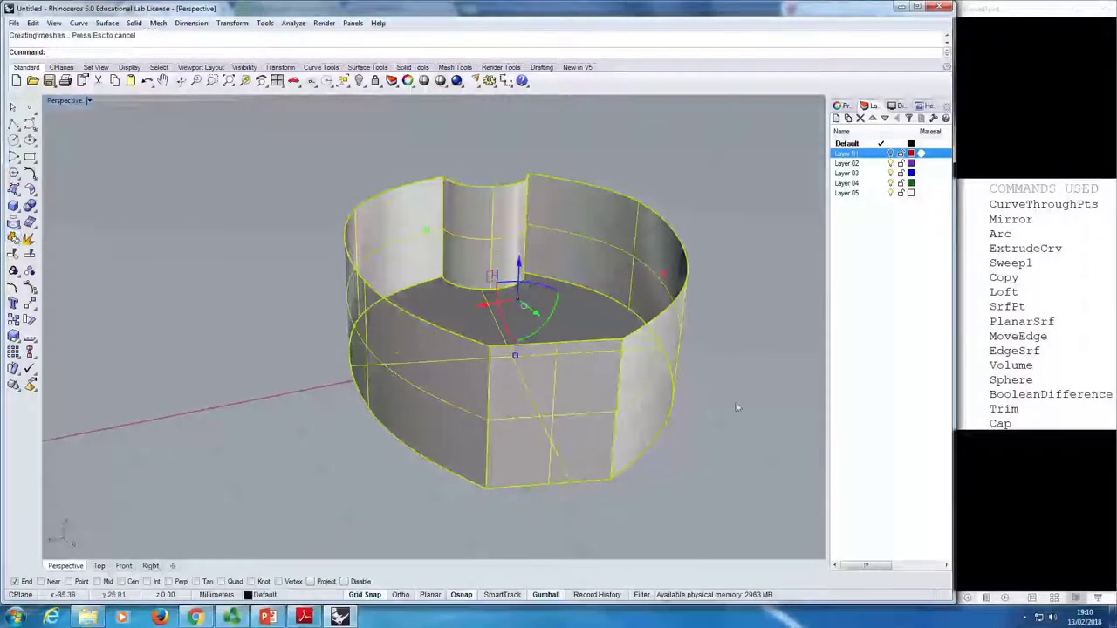
mouse_move(579, 386)
left_mouse_down()
mouse_move(603, 361)
mouse_move(562, 349)
mouse_move(579, 393)
left_mouse_up()
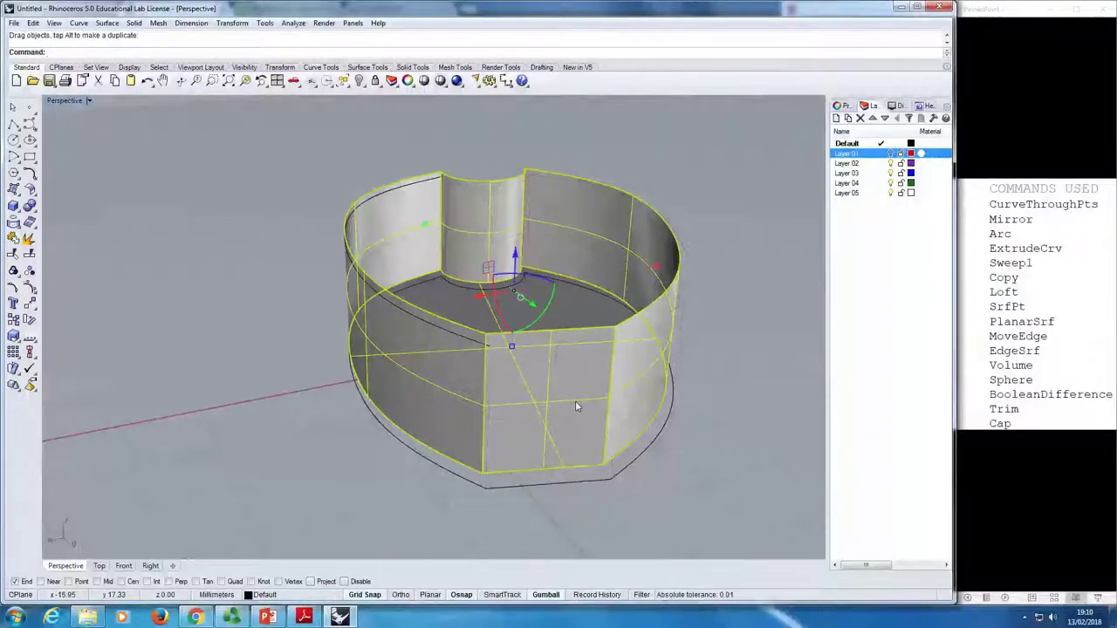
left_click(533, 485)
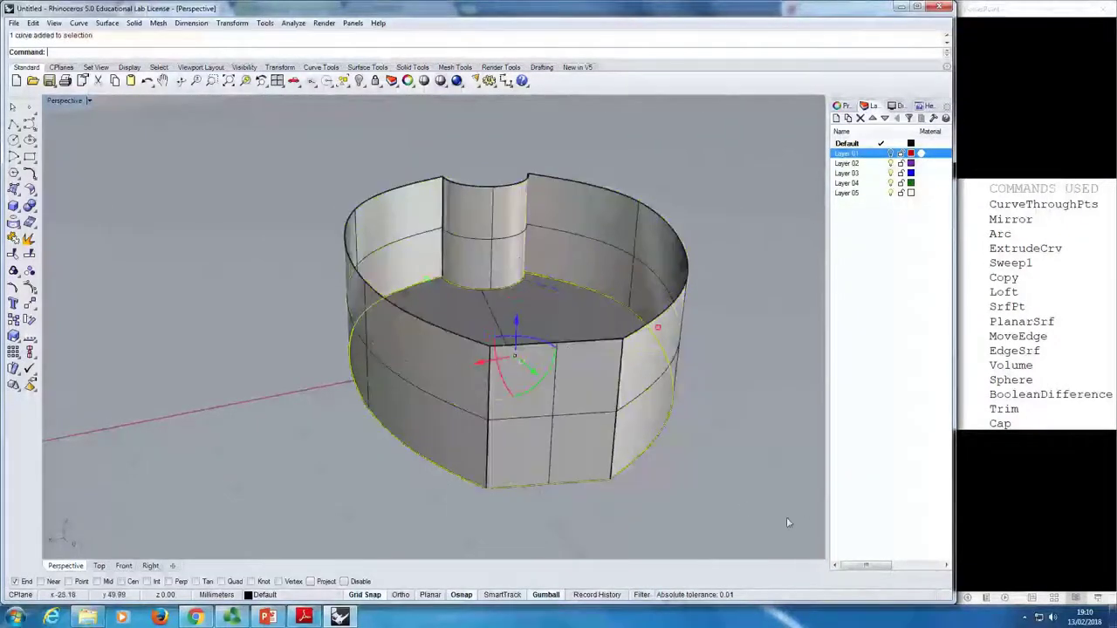
key("Escape")
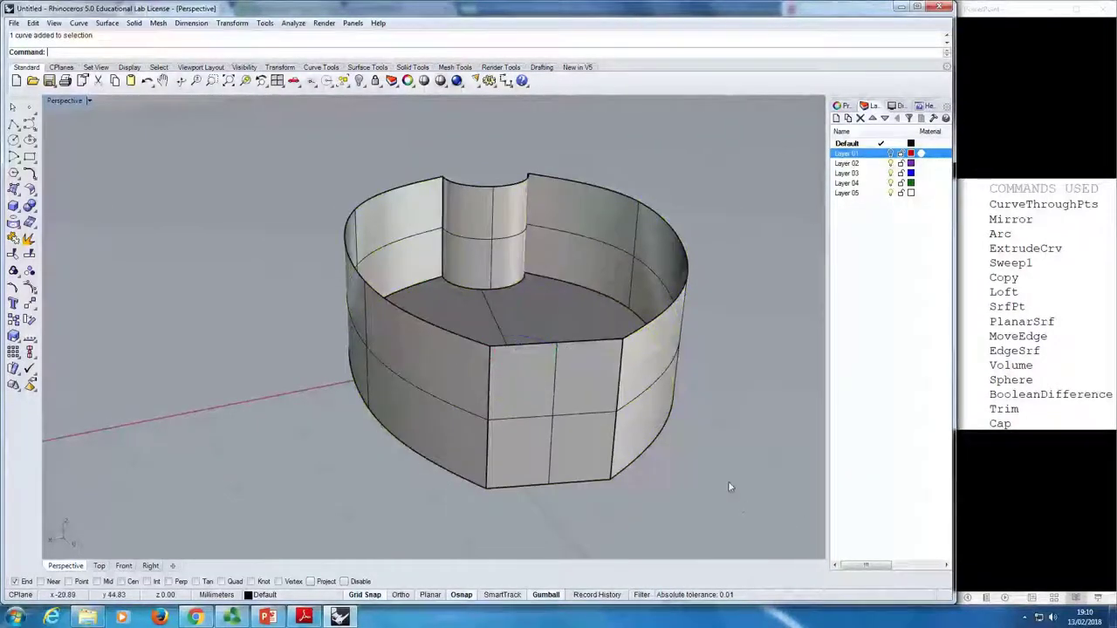
Step: Lower the top edge of the flat end wall vertically so the joined container's rim slopes down towards that end
left_click(559, 342)
left_click_drag(562, 310, 558, 382)
right_click_drag(390, 464, 495, 330)
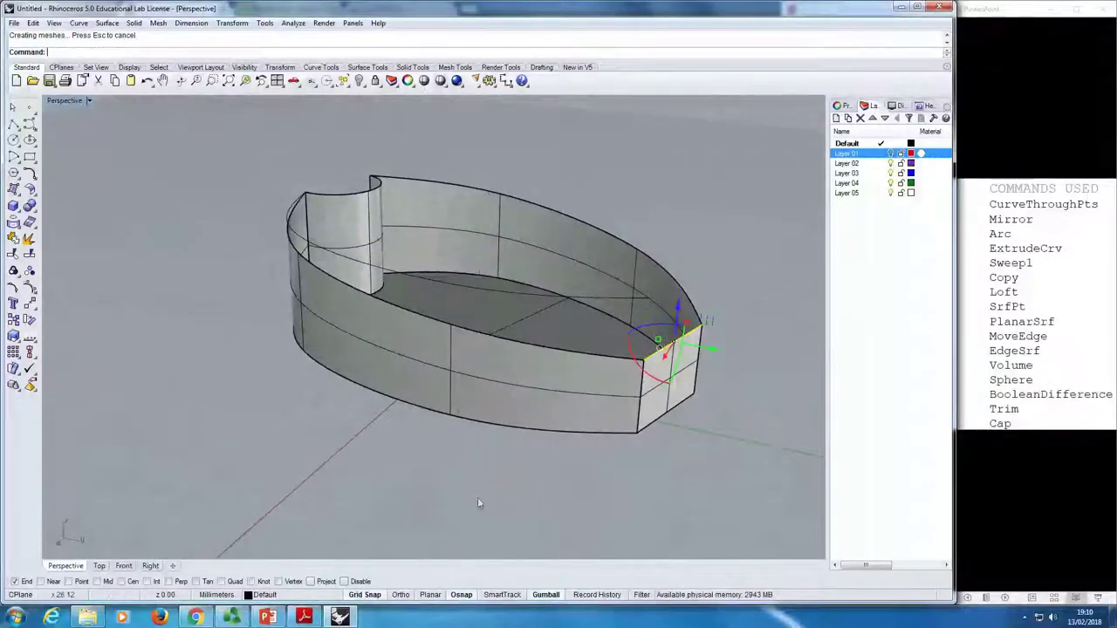
right_click_drag(478, 498, 432, 497)
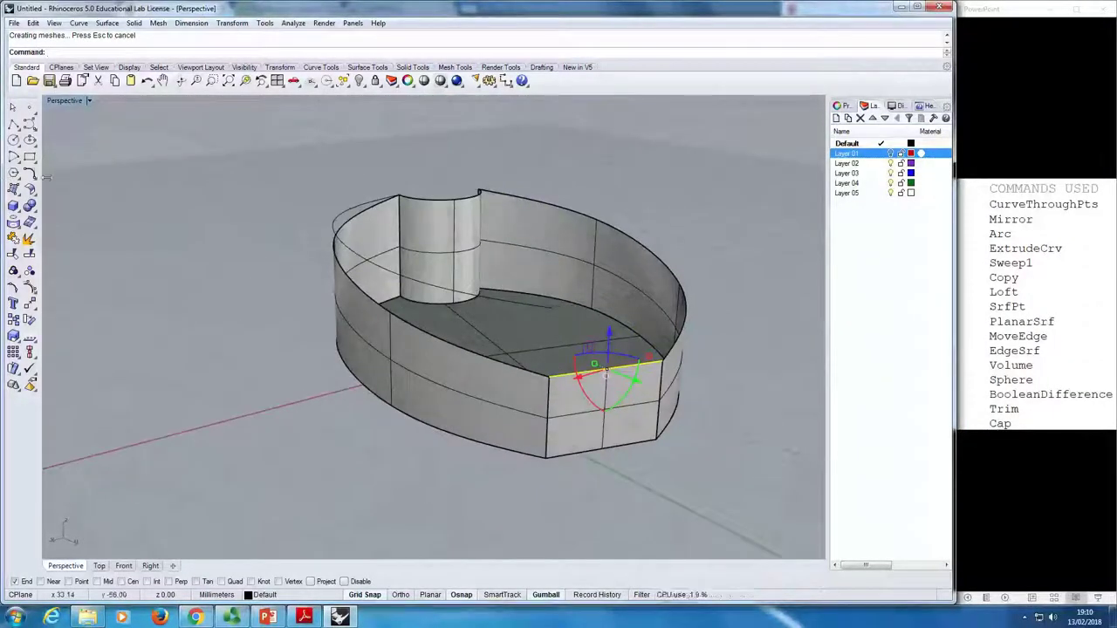
Step: Cover the open top with an EdgeSrf surface built from the rim's four edges: the arc, both long curves and the straight end edge
left_click(17, 197)
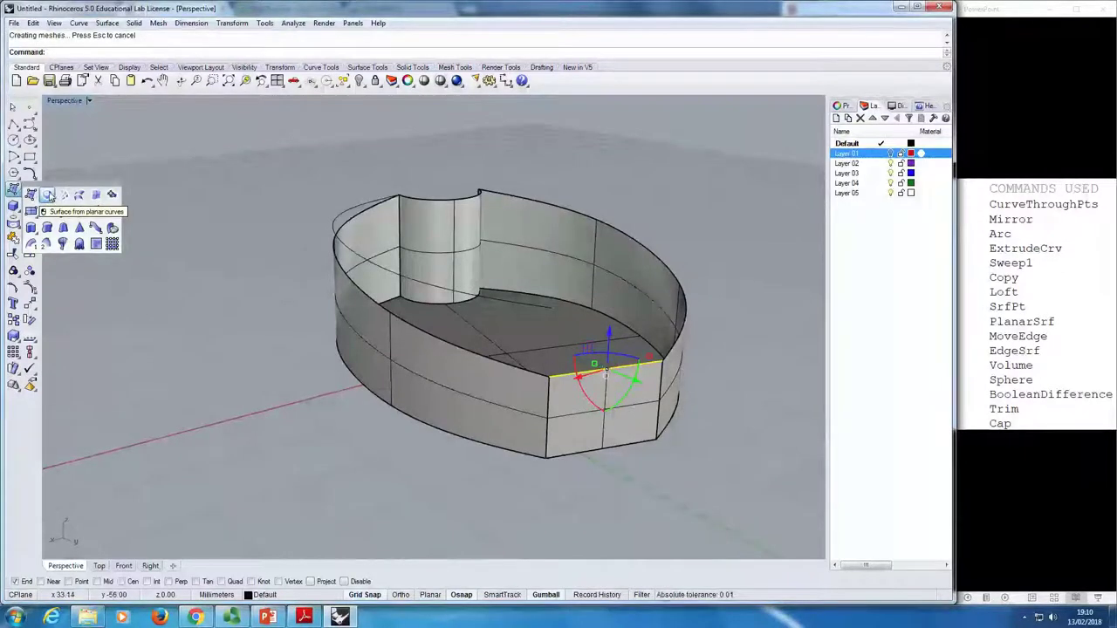
left_click(206, 224)
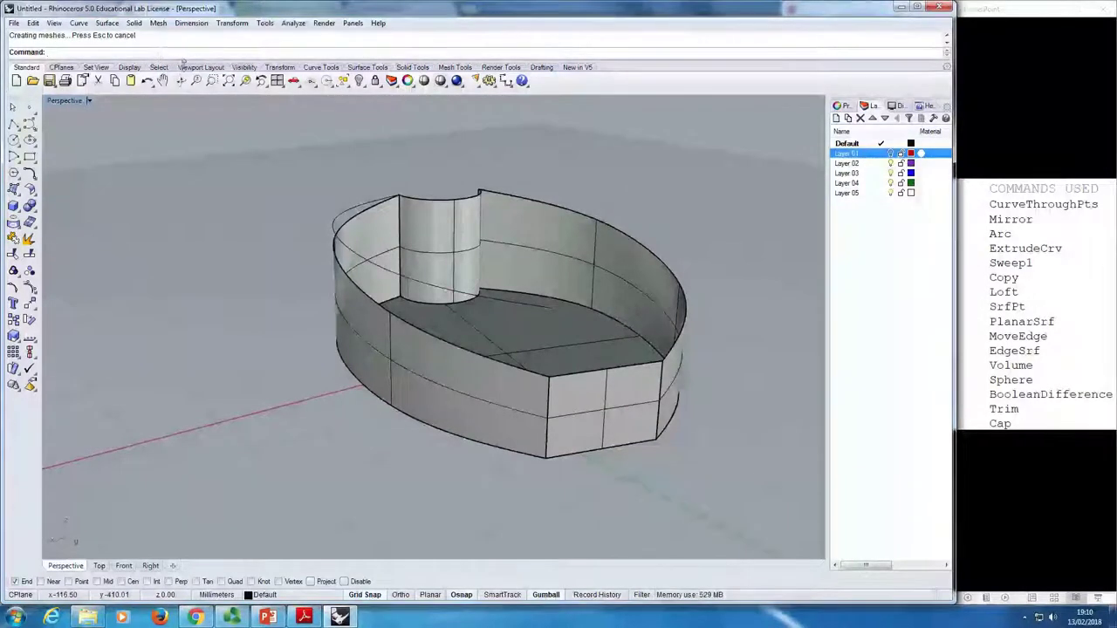
type("EdgeSrf")
key("Return")
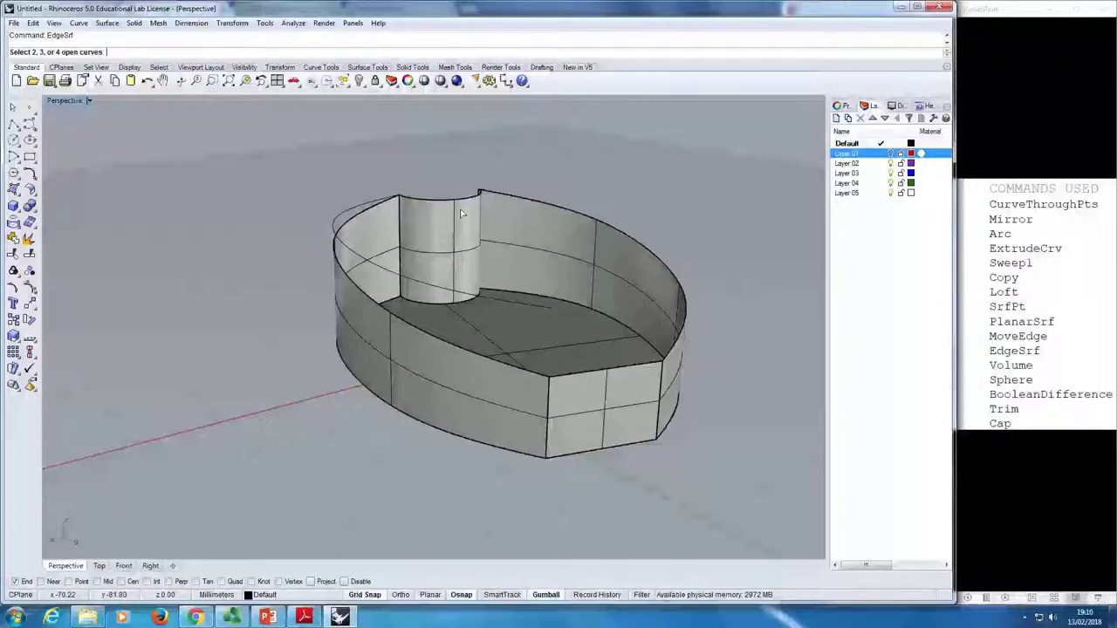
left_click(372, 207)
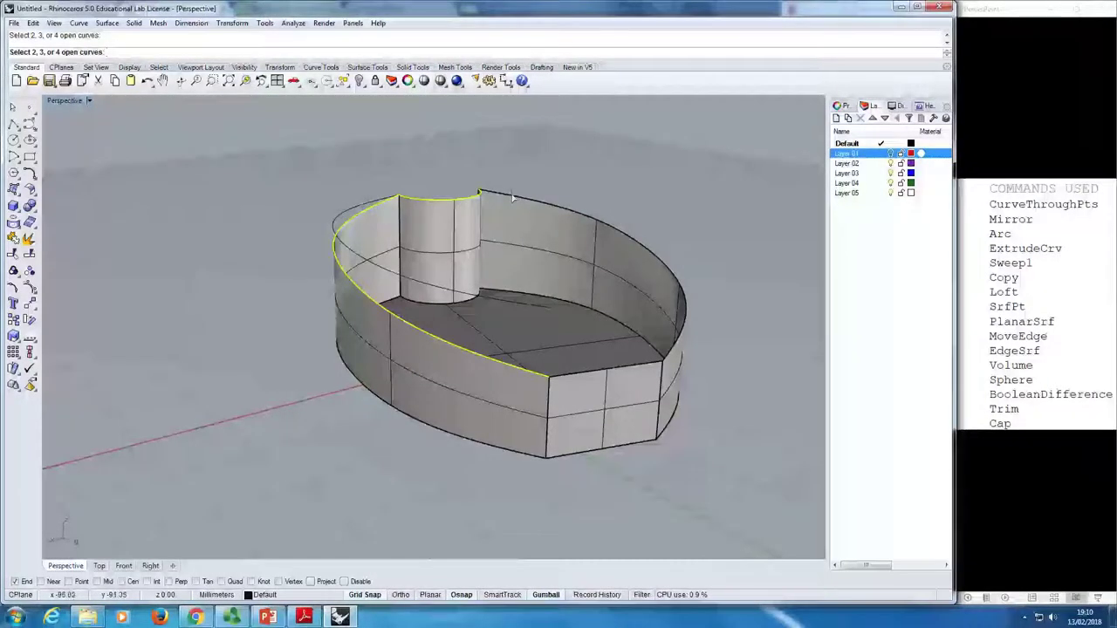
left_click(614, 359)
key("Return")
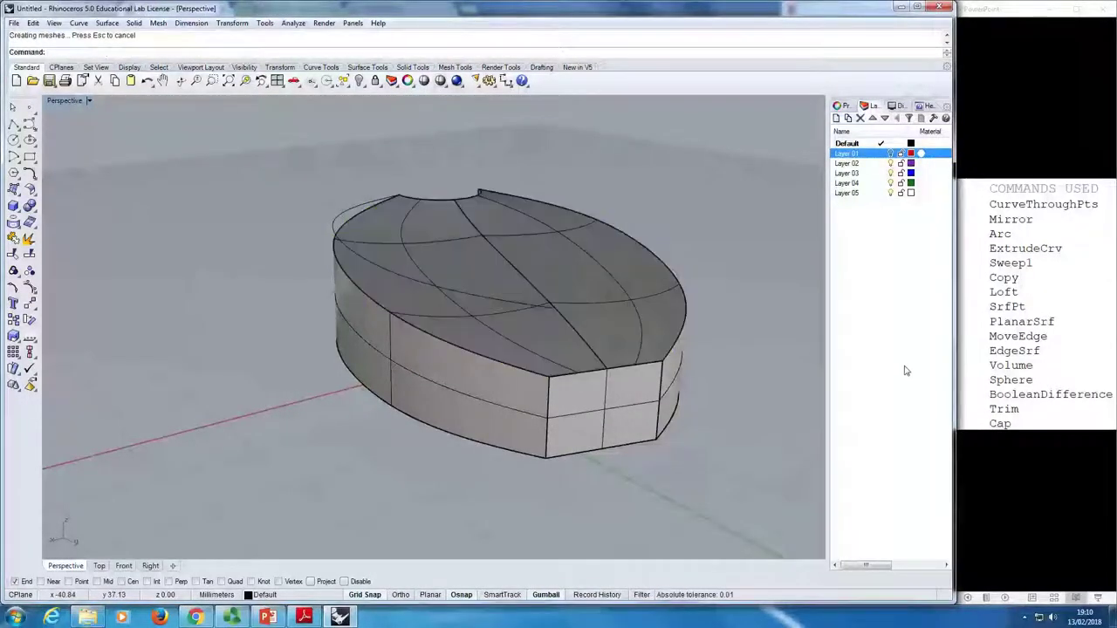
Step: Delete the leftover copied curve at the upper rim of the container
right_click_drag(454, 367, 309, 212)
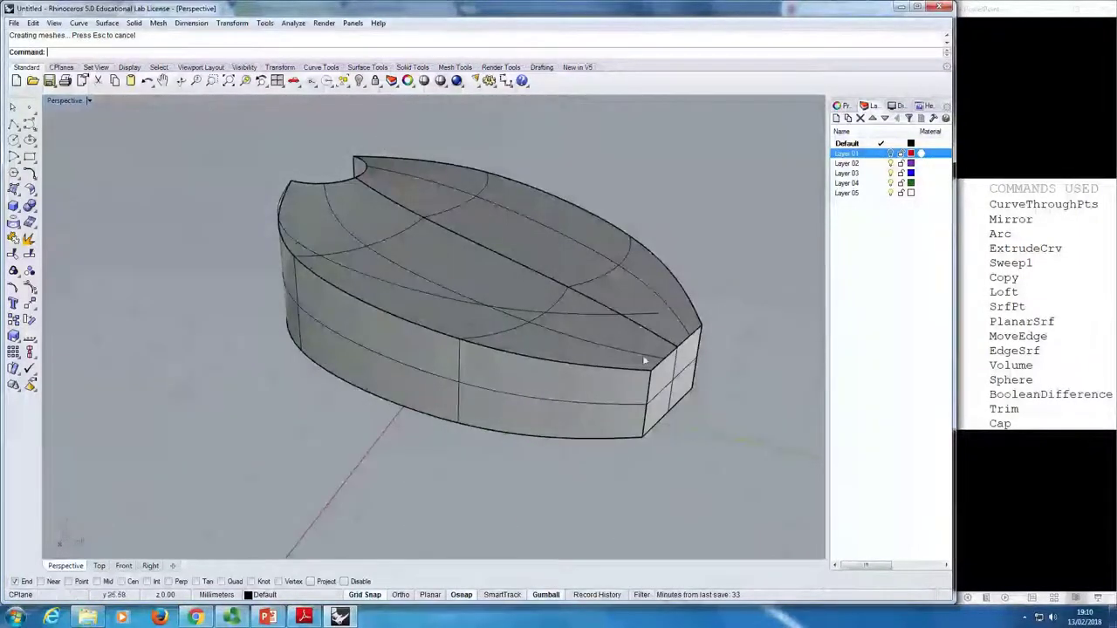
right_click_drag(655, 371, 541, 288)
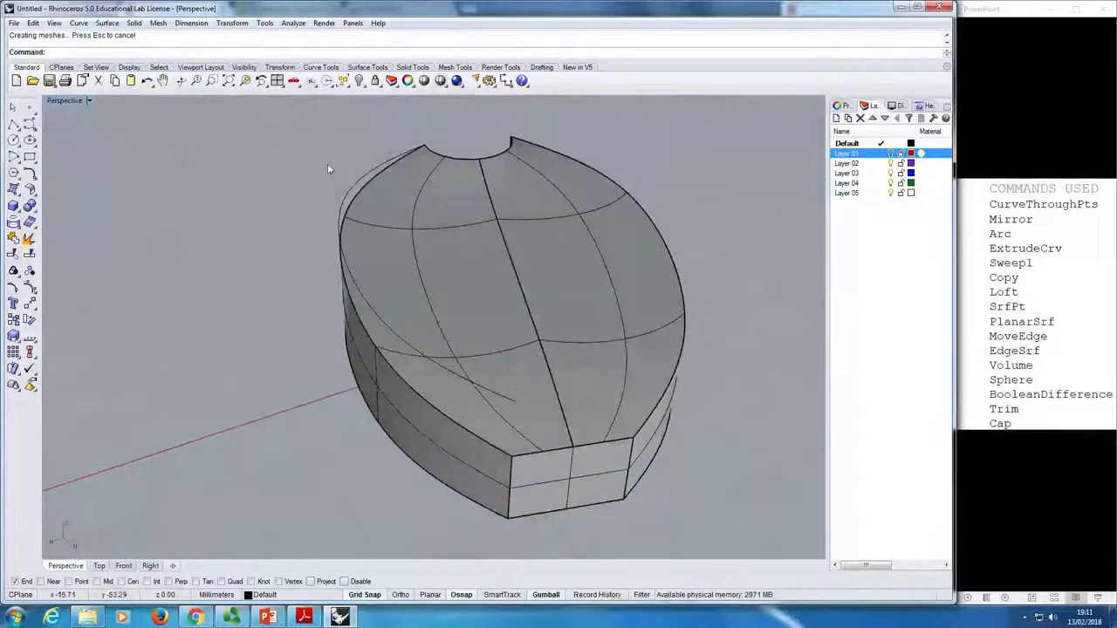
left_click_drag(256, 125, 728, 522)
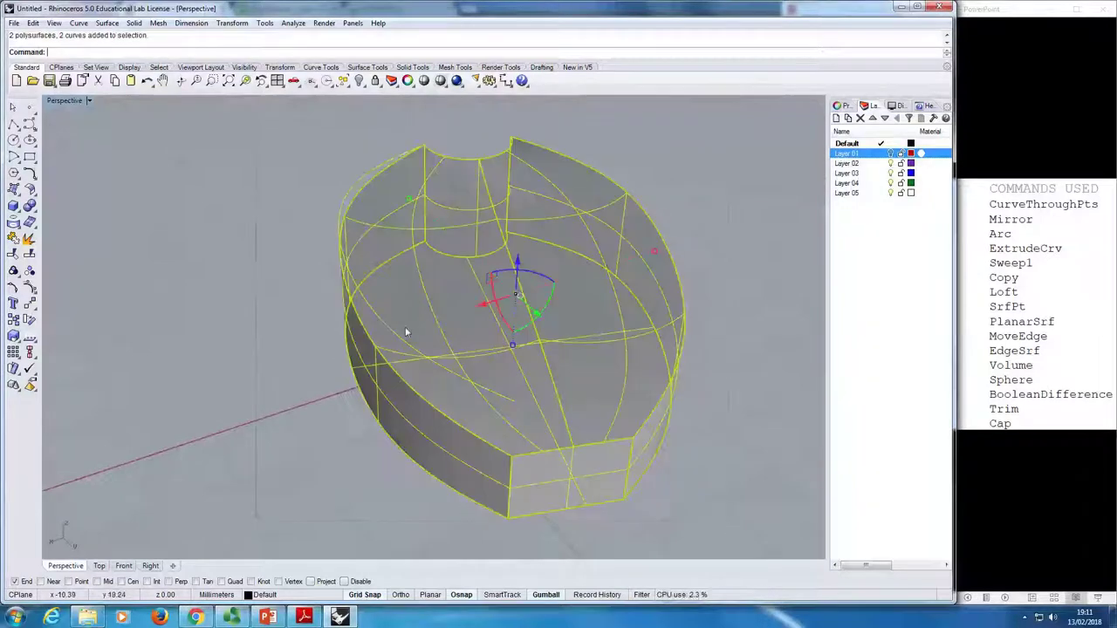
left_click(292, 327)
left_click(363, 295)
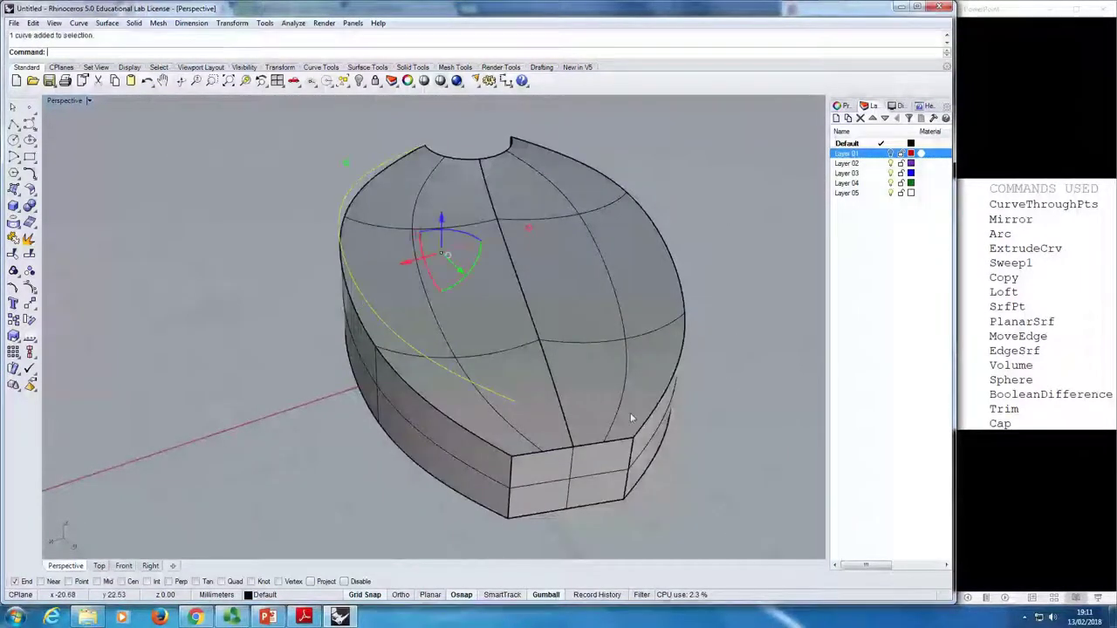
key("Delete")
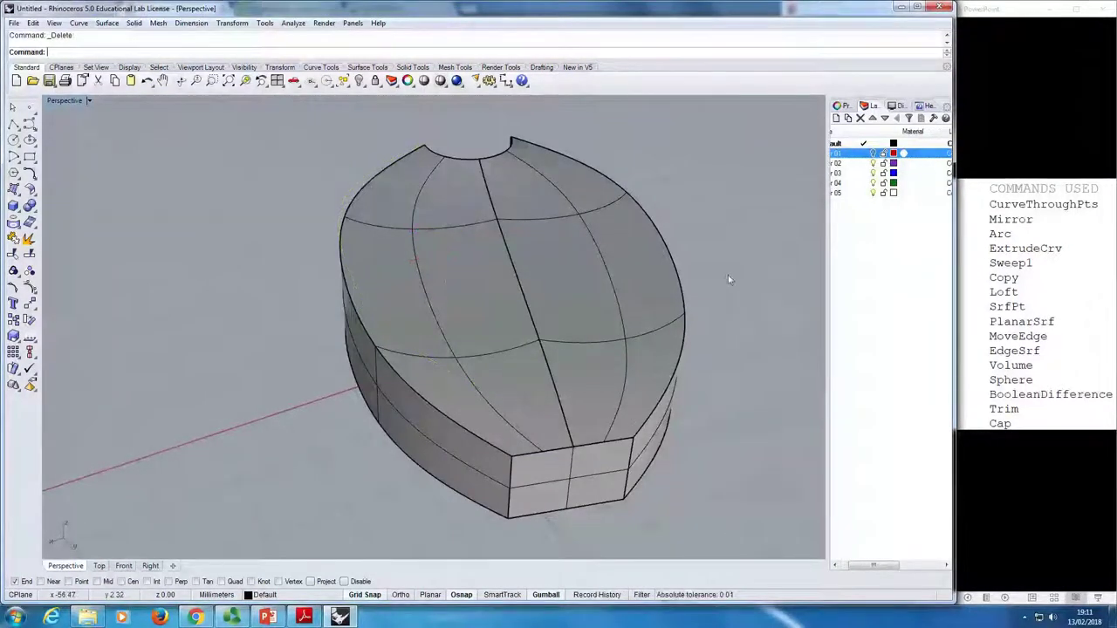
Step: Join the curved top surface to the container and check the resulting object's type in its properties
right_click_drag(721, 273, 227, 161)
left_click_drag(227, 153, 761, 491)
left_click(13, 238)
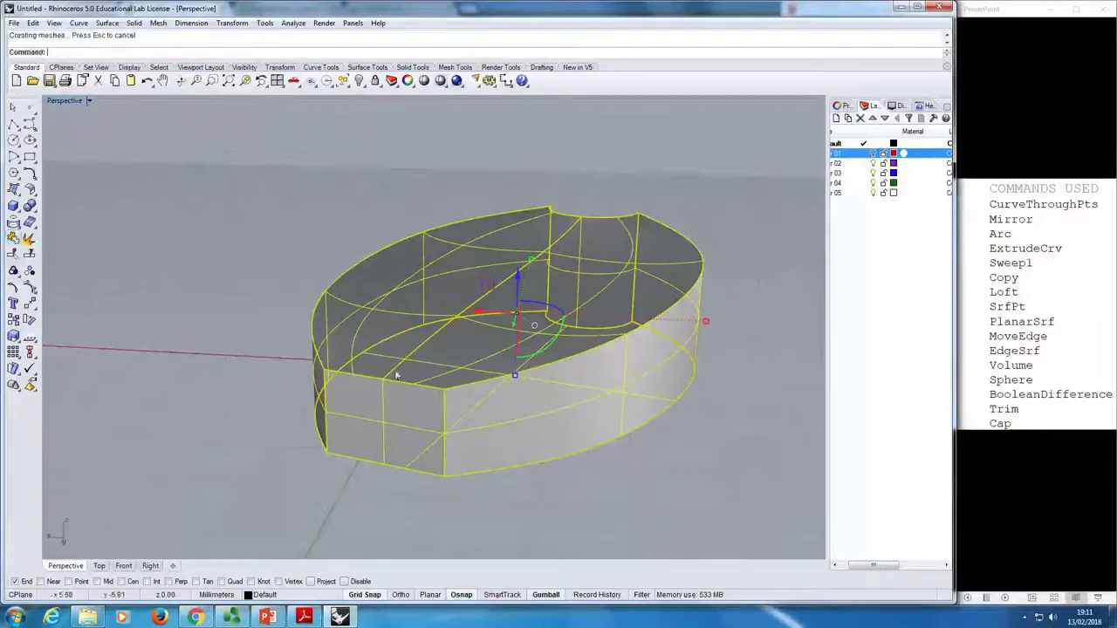
left_click(840, 105)
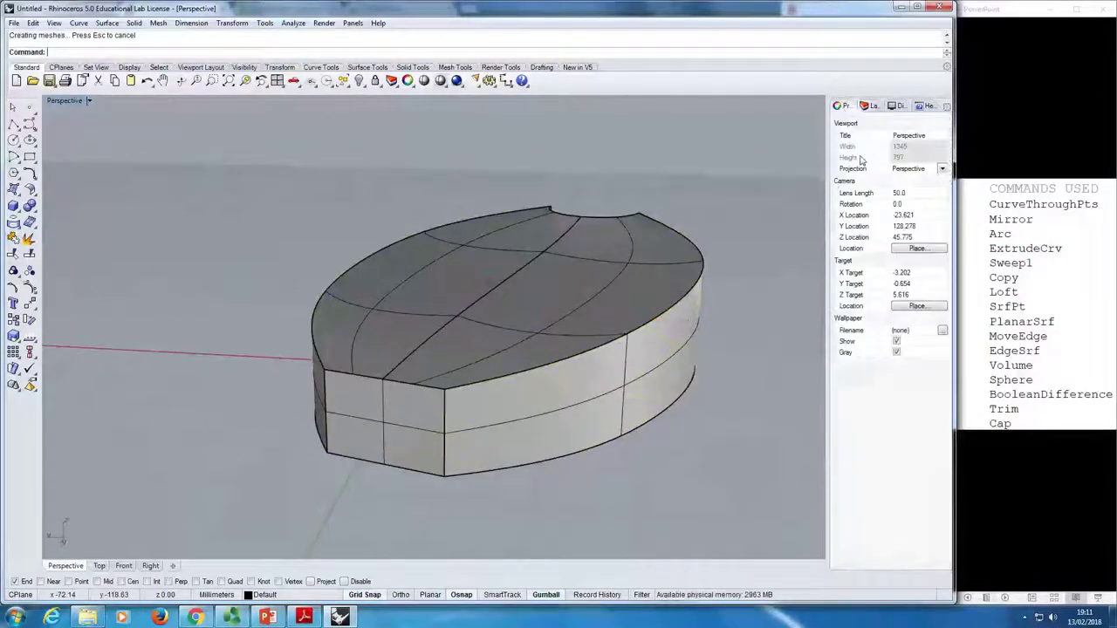
left_click(534, 322)
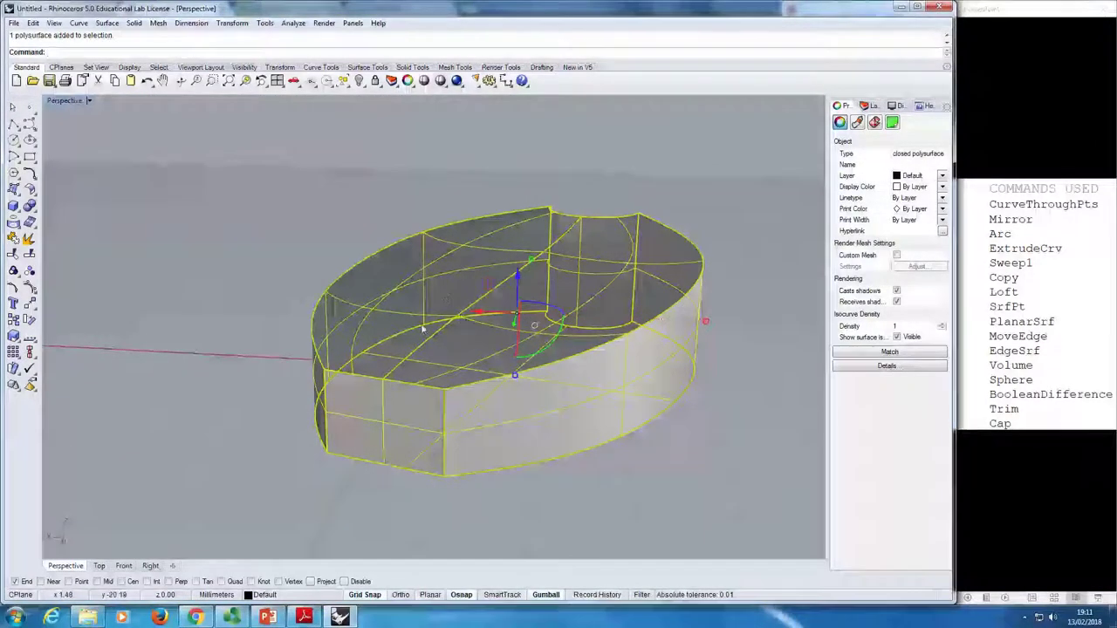
left_click(219, 363)
Step: Orient the construction plane to the flat end wall using CPlane's Surface option, with the origin mid-face and the X axis pointing diagonally upward
right_click_drag(219, 363, 299, 388)
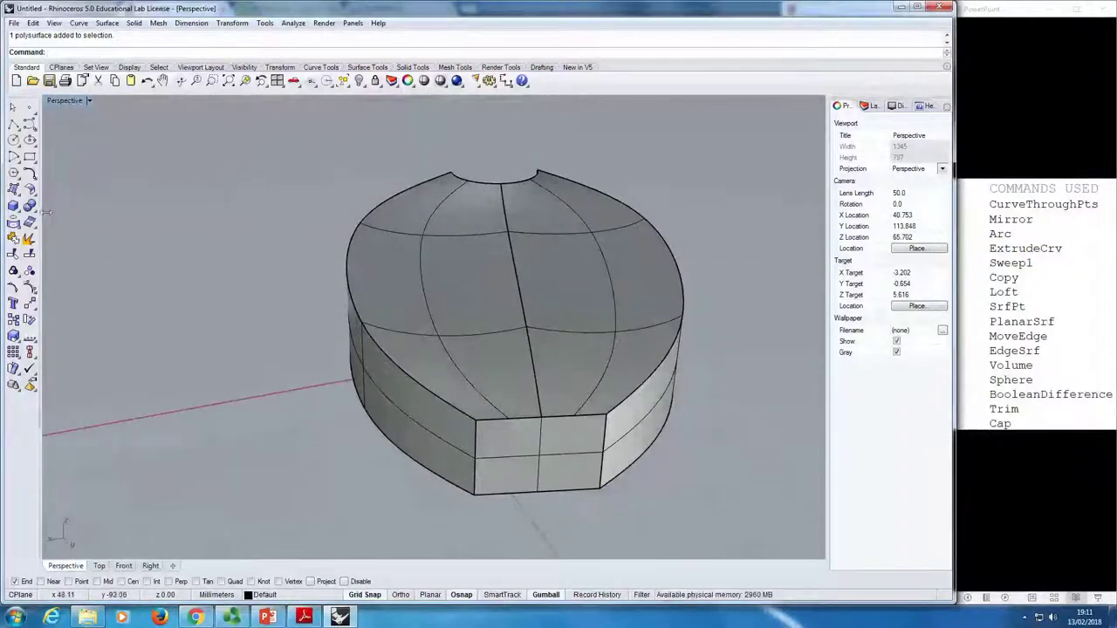
right_click_drag(509, 309, 465, 362)
scroll(376, 288, "down", 3)
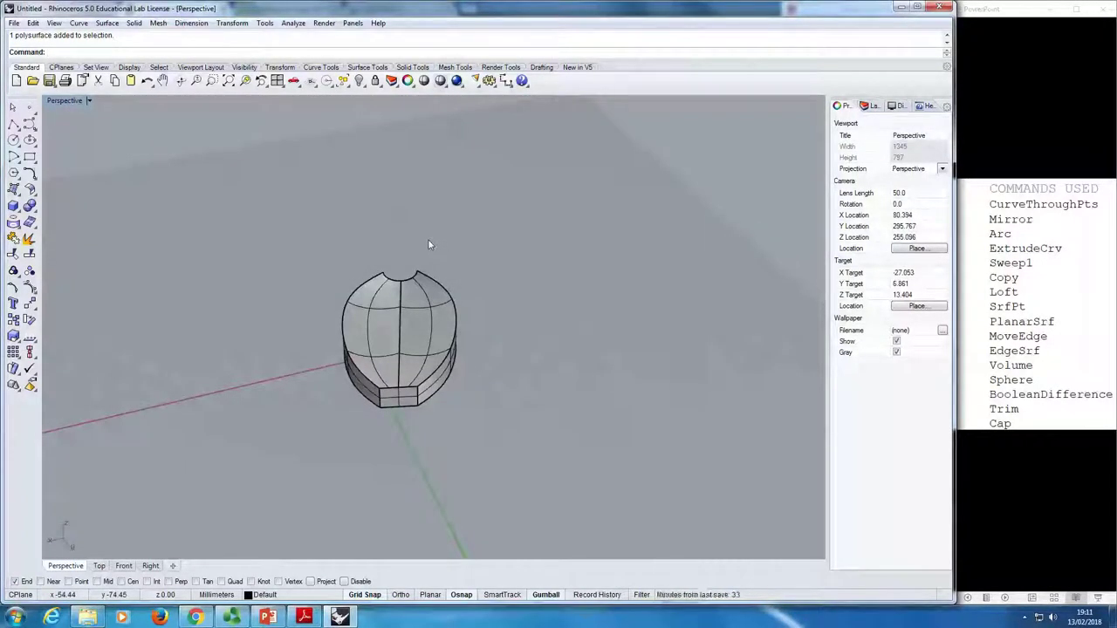
right_click_drag(395, 278, 393, 374)
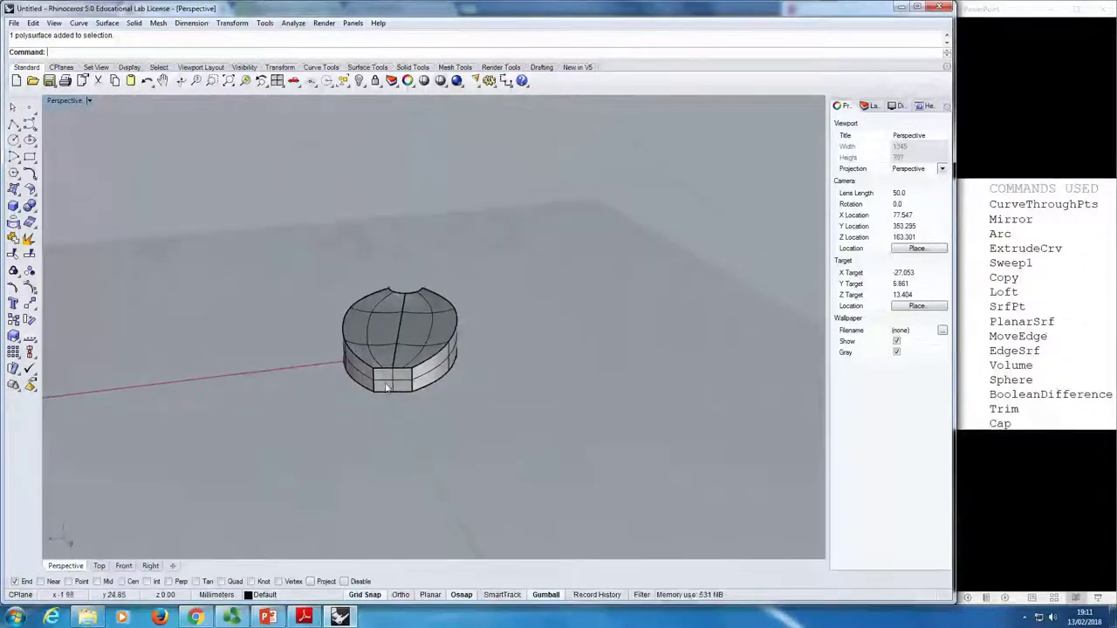
right_click_drag(382, 424, 428, 370)
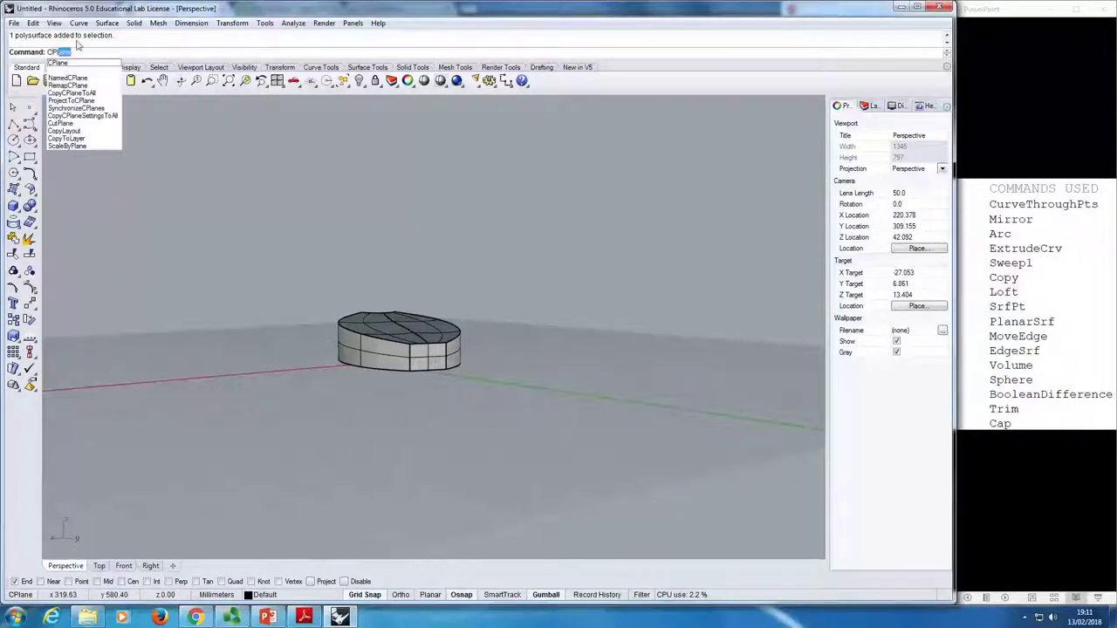
key("Return")
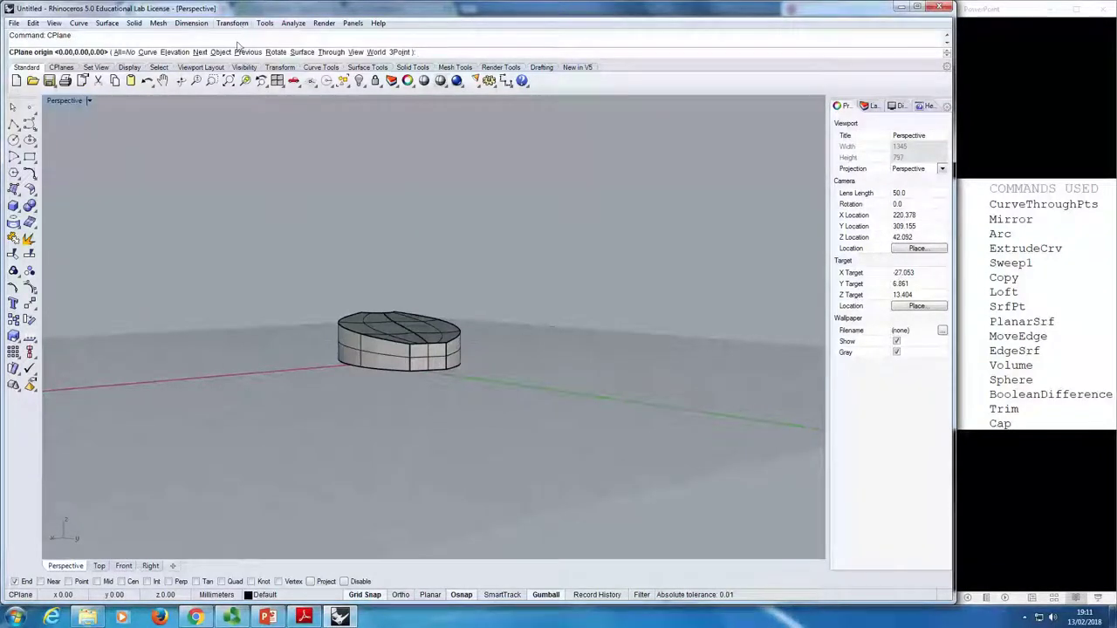
left_click(309, 53)
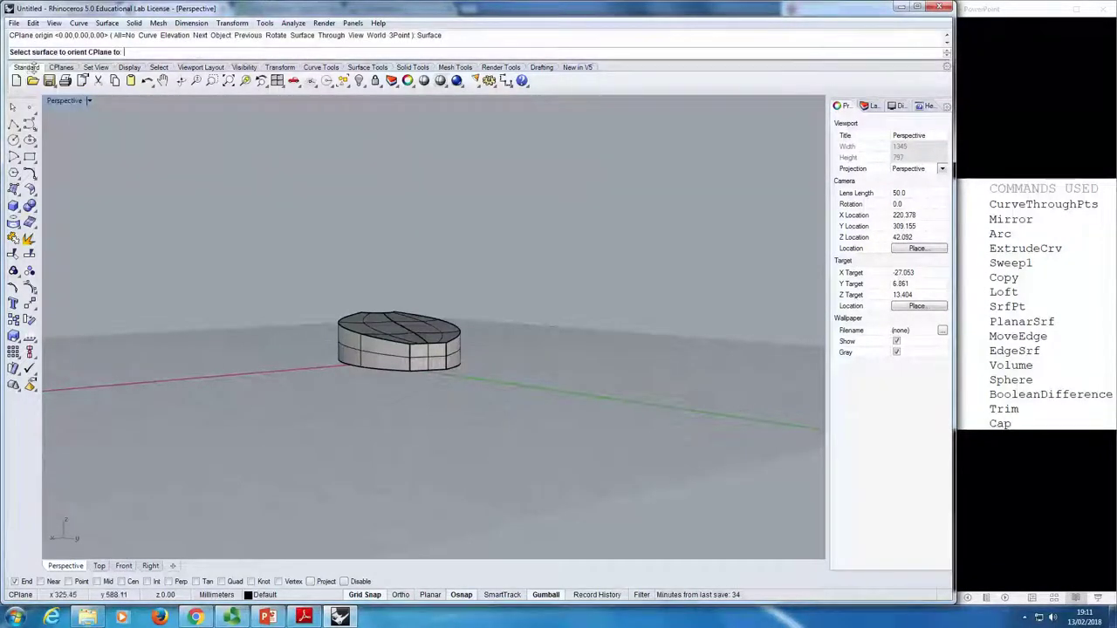
left_click(430, 358)
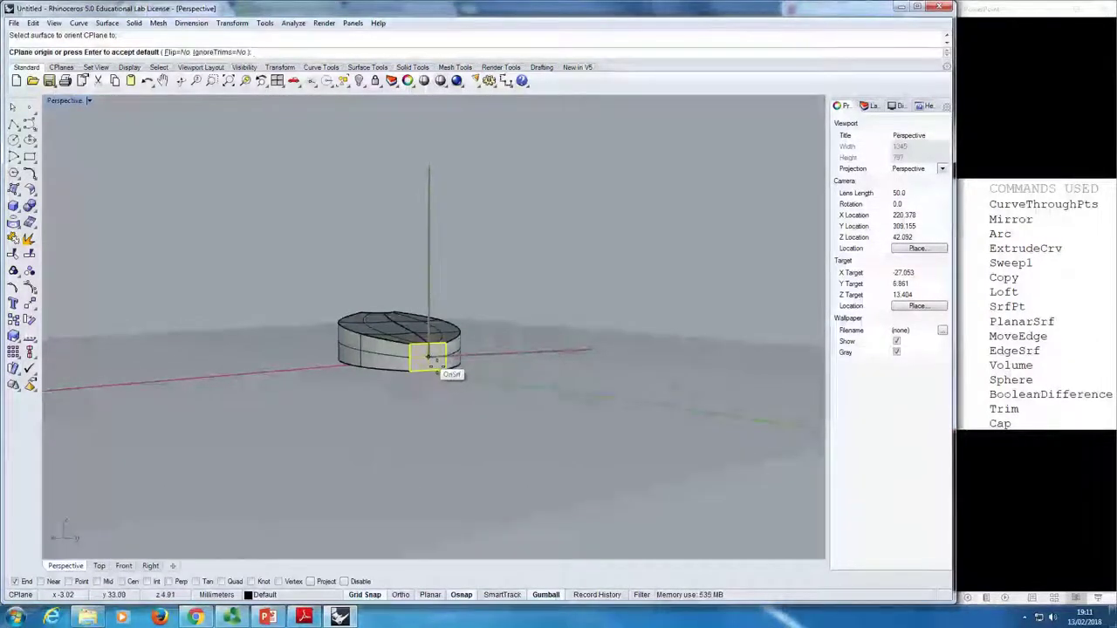
left_click(428, 357)
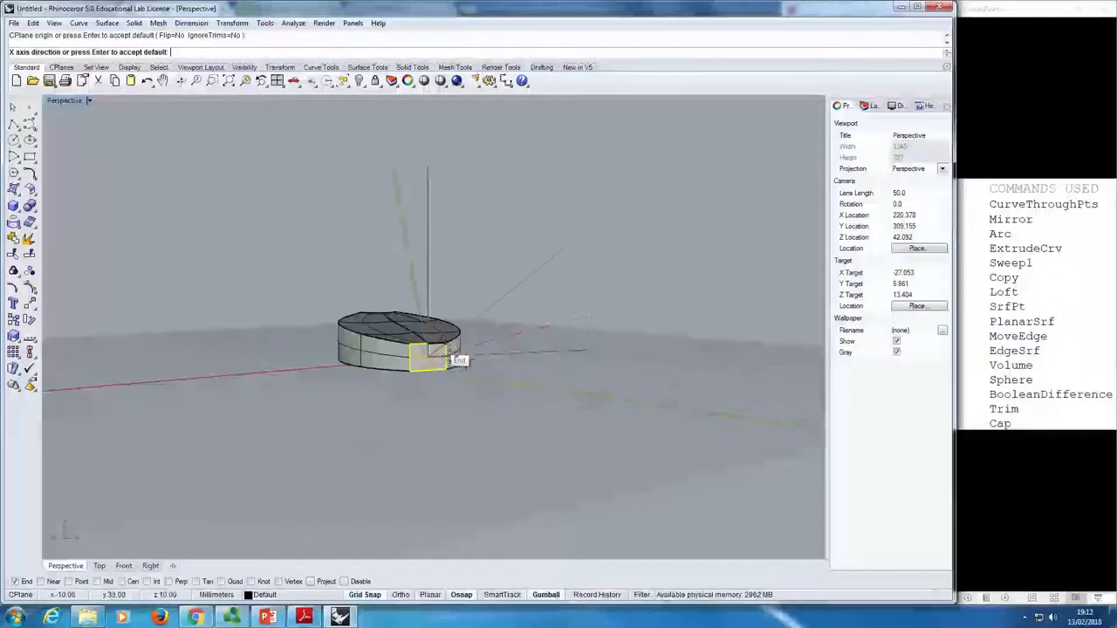
left_click(474, 328)
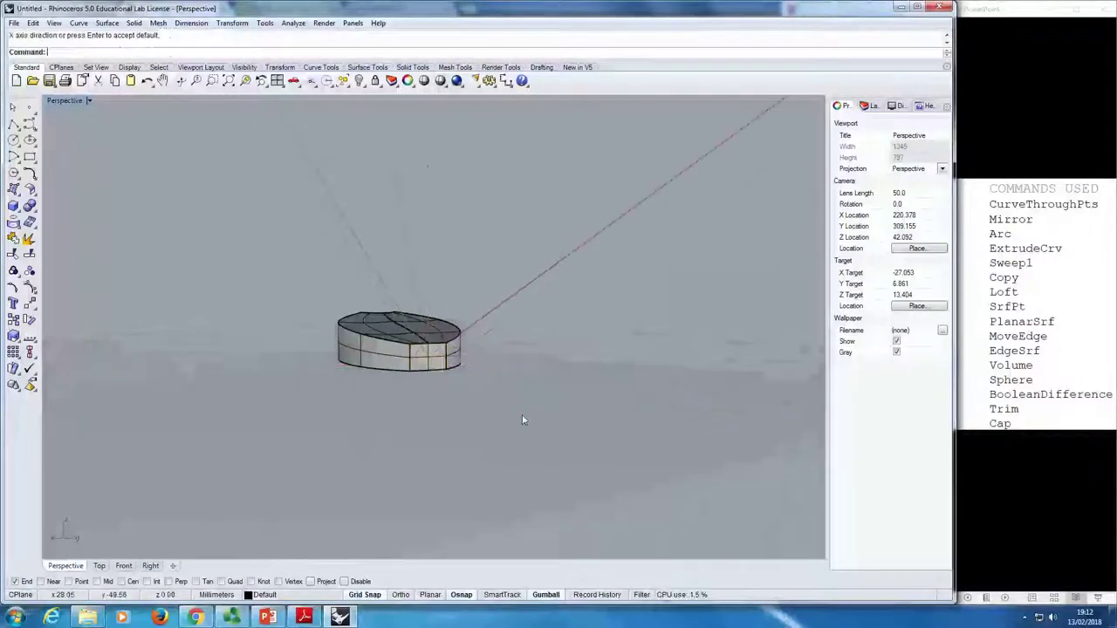
Step: Model a solid five-sided inscribed pyramid centred on the flat end wall, with its apex pointing outward from the wall
right_click_drag(403, 363, 350, 317)
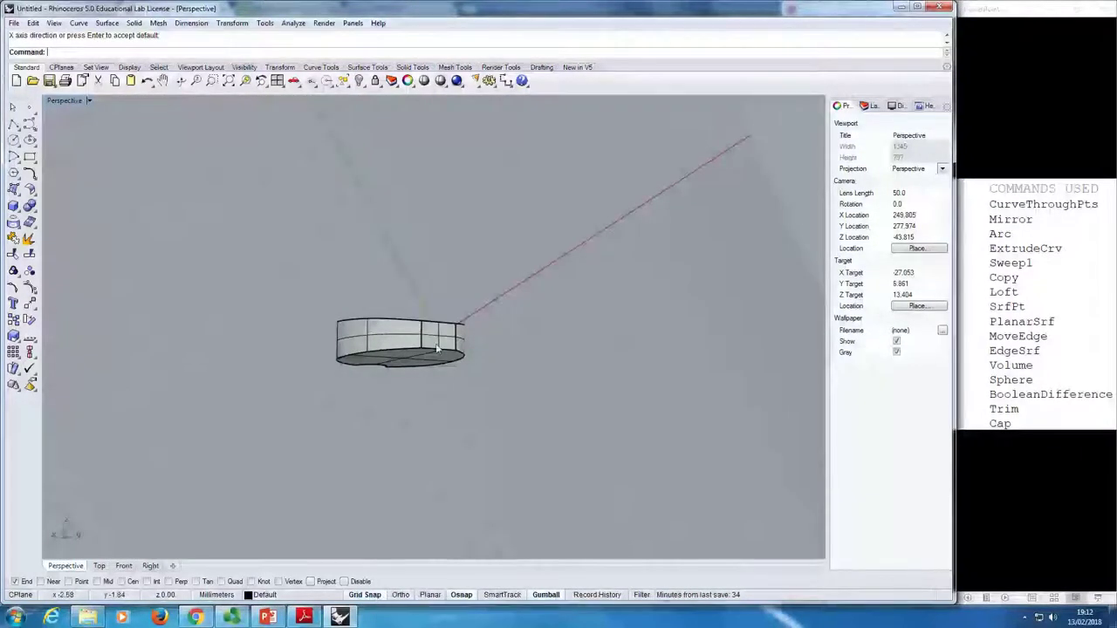
right_click_drag(437, 348, 479, 395)
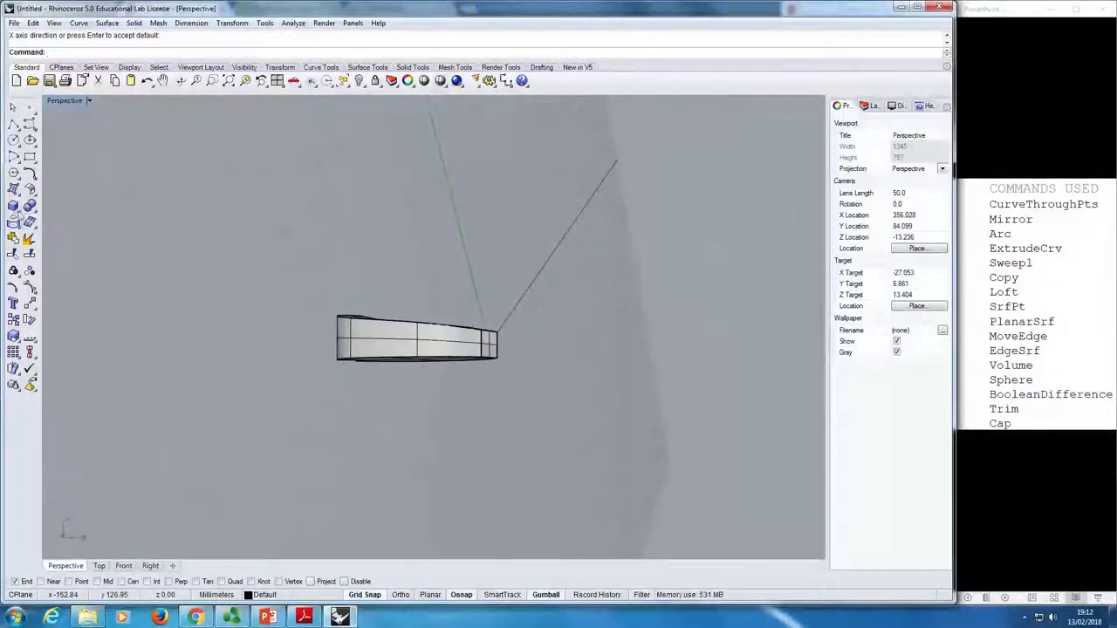
left_click(15, 208)
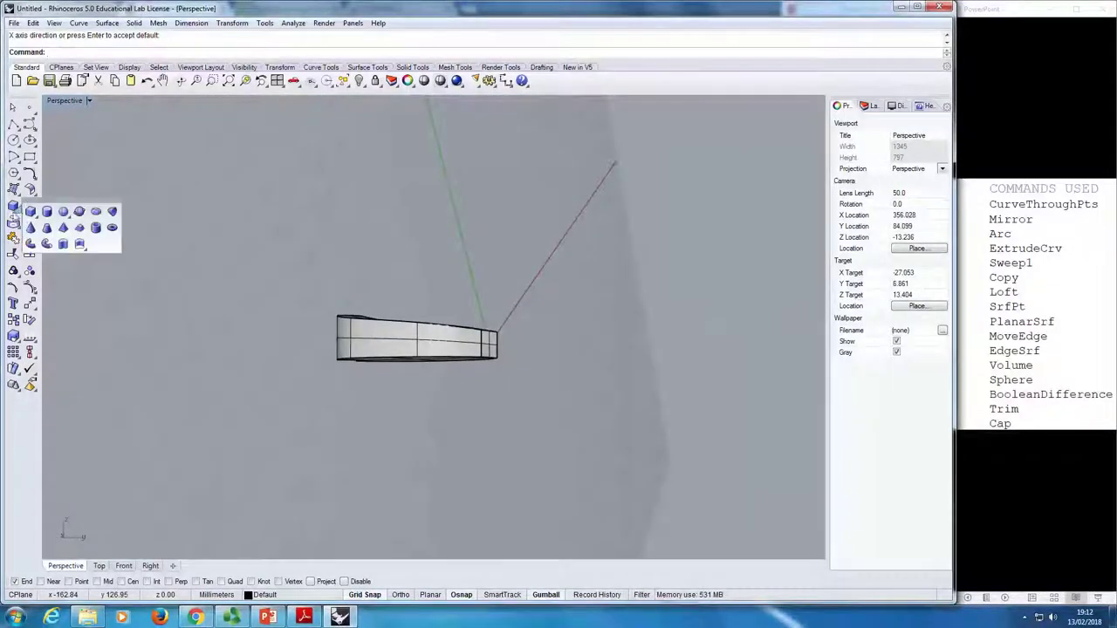
left_click(63, 228)
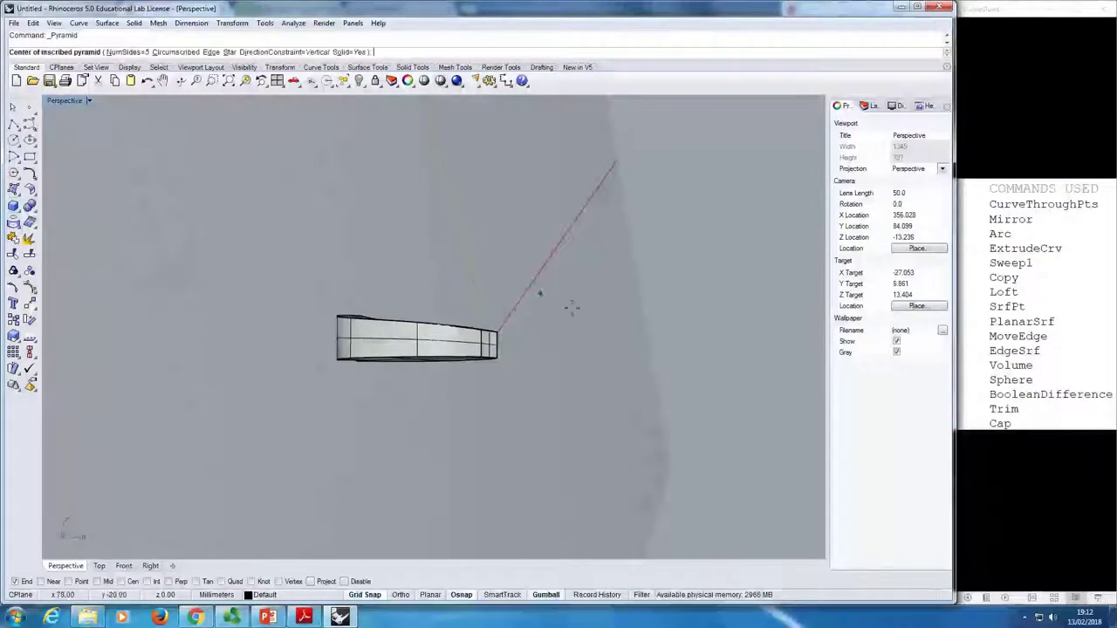
scroll(494, 349, "up", 5)
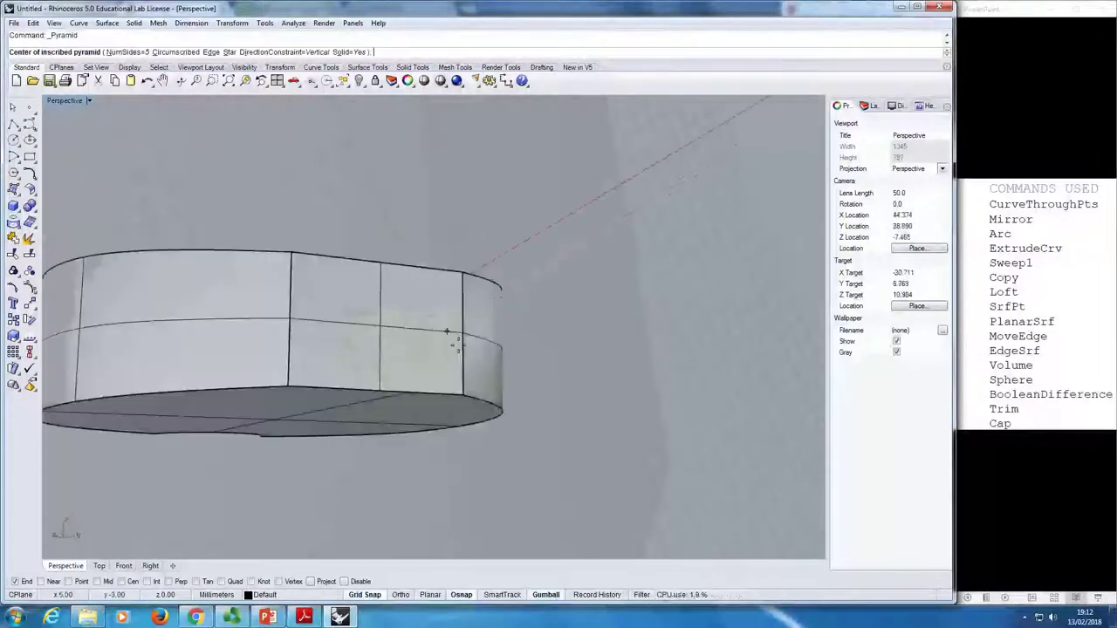
left_click(381, 328)
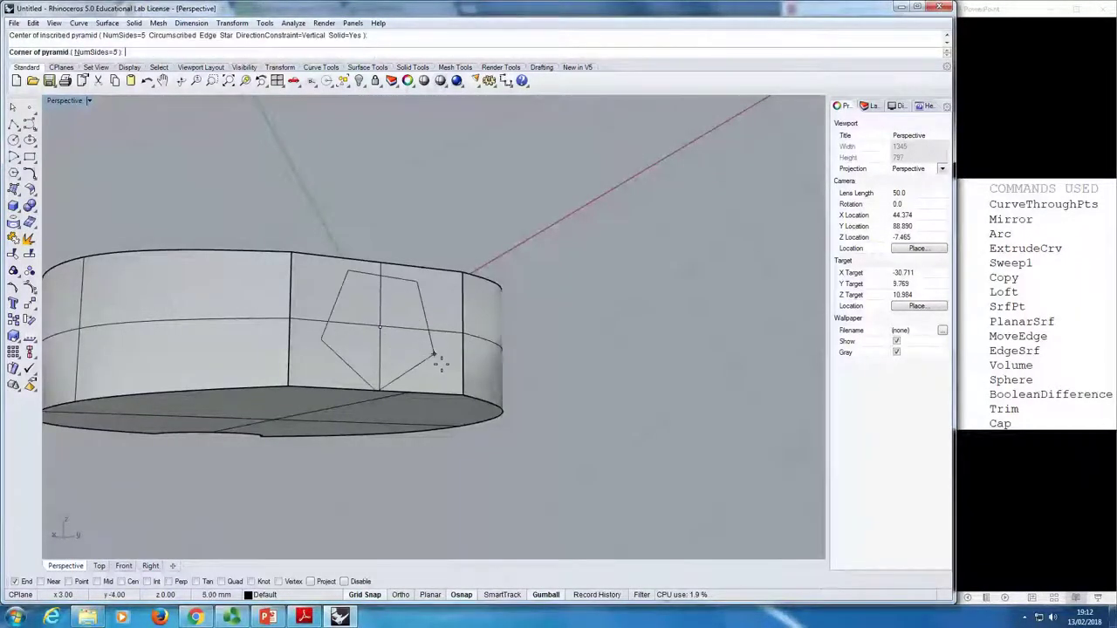
left_click(420, 351)
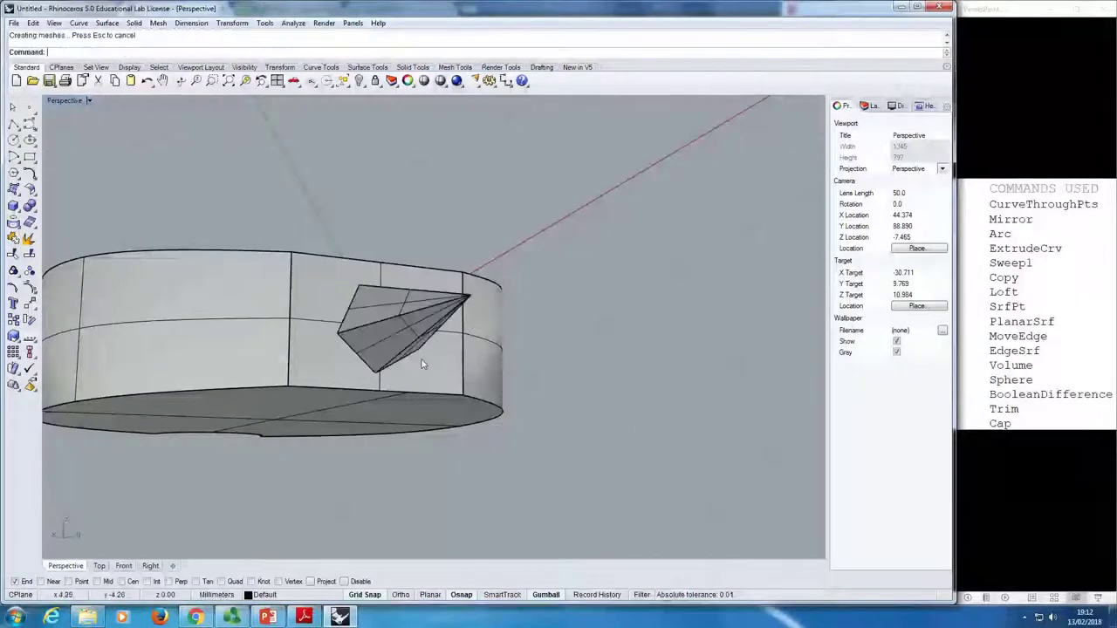
left_click(422, 364)
Step: Reset the construction plane to World Top with the CPlane command
right_click_drag(421, 364, 478, 430)
scroll(466, 417, "down", 5)
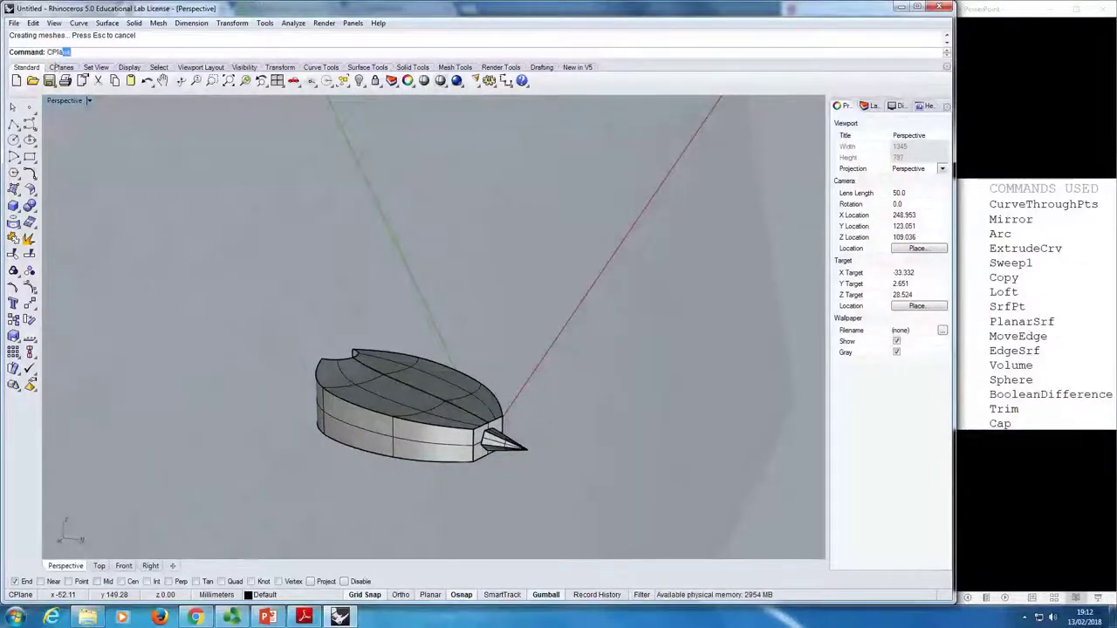
type("CPlane")
key("Return")
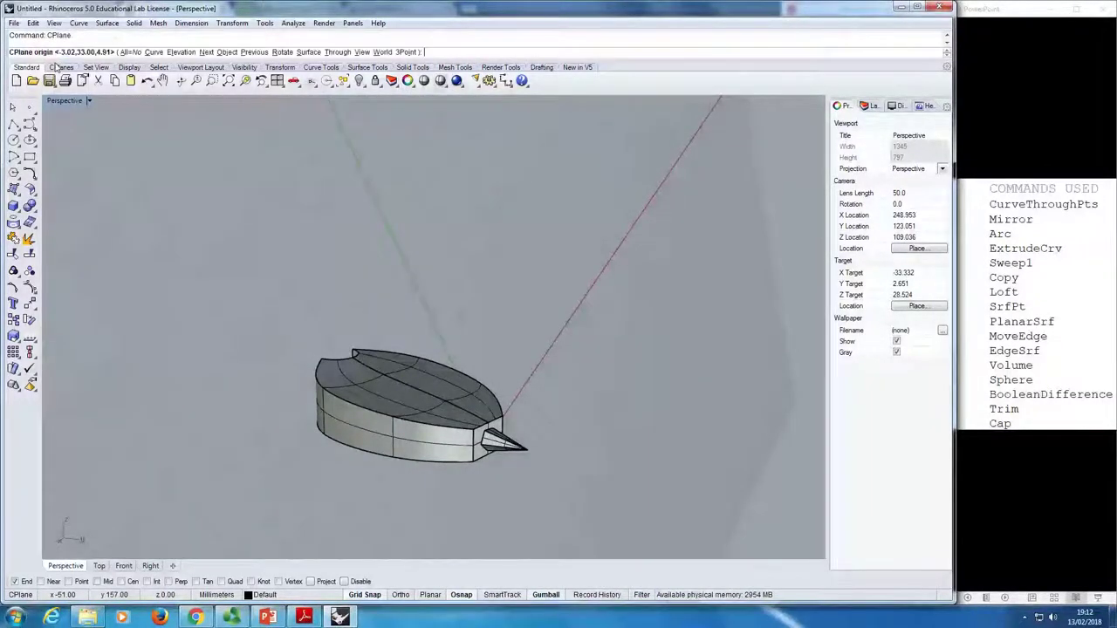
left_click(383, 52)
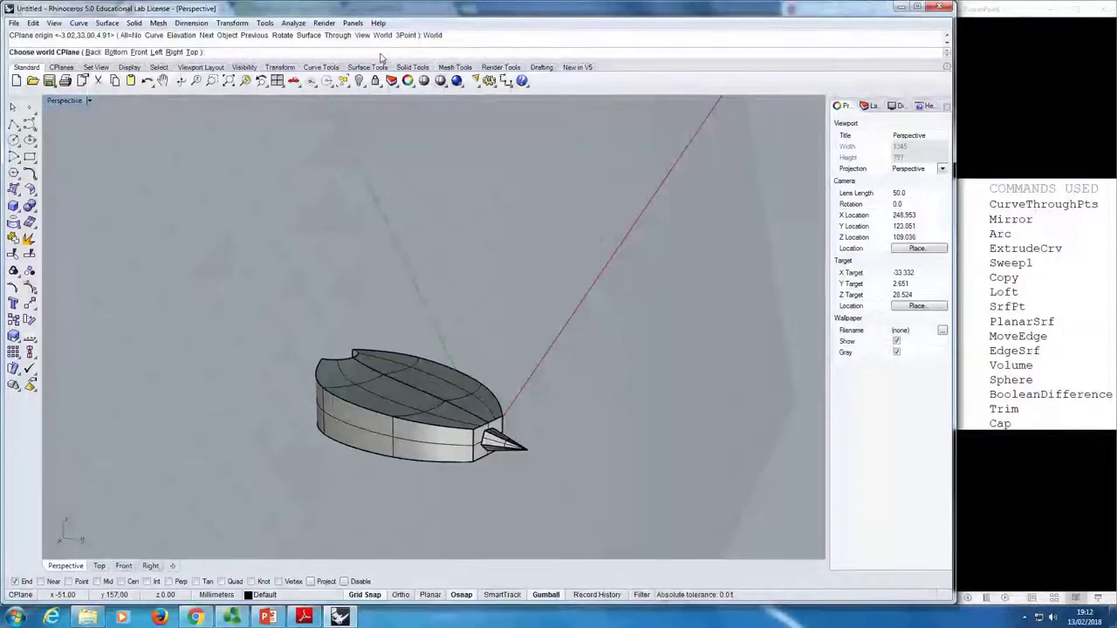
left_click(200, 53)
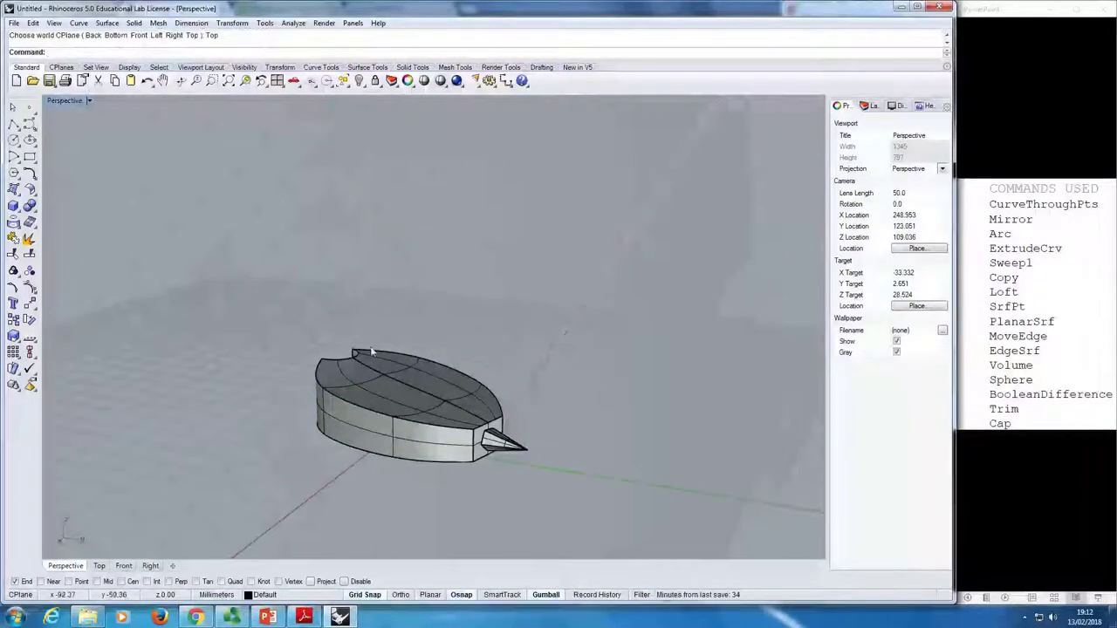
mouse_move(371, 351)
right_mouse_down()
mouse_move(304, 404)
mouse_move(300, 329)
mouse_move(409, 349)
mouse_move(383, 365)
right_mouse_up()
scroll(384, 364, "up", 3)
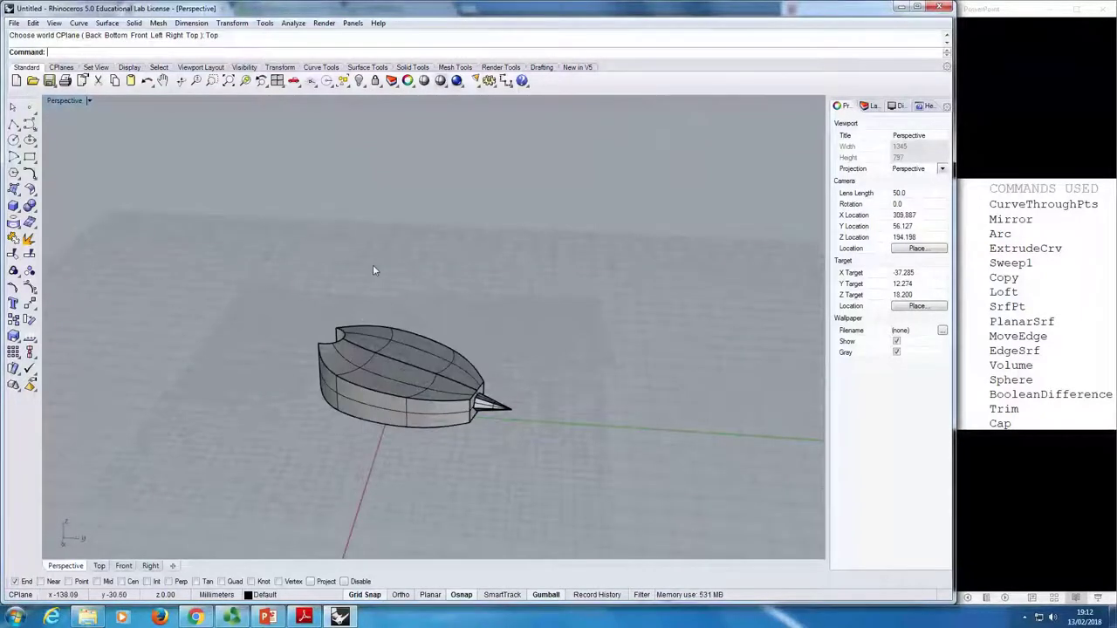
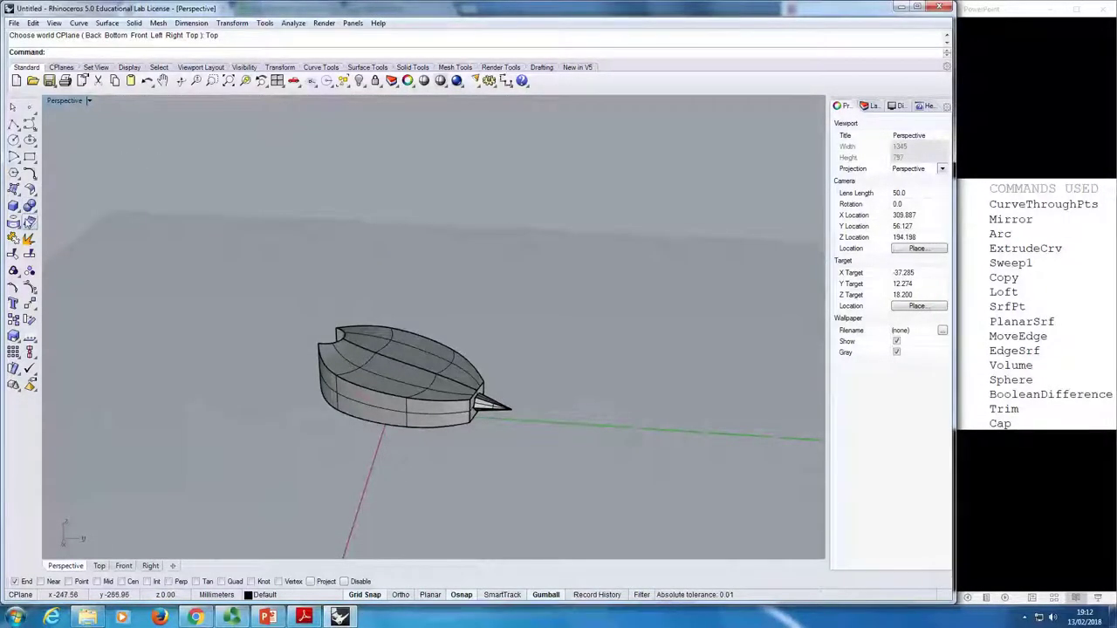
type("Sphere")
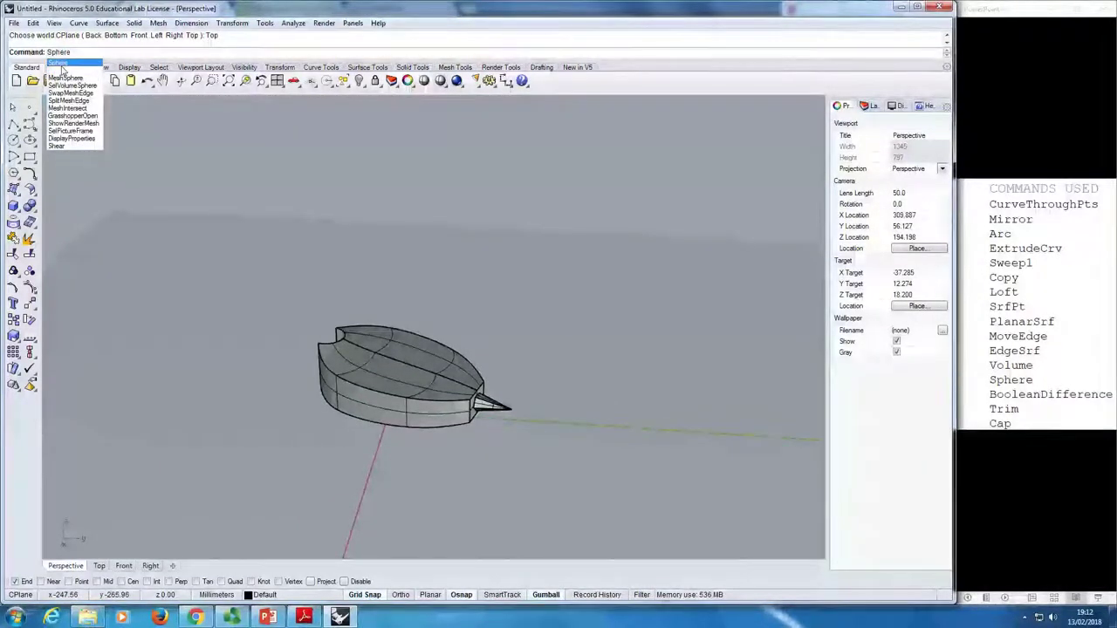
left_click(61, 70)
right_click_drag(352, 365, 428, 352)
scroll(428, 349, "up", 5)
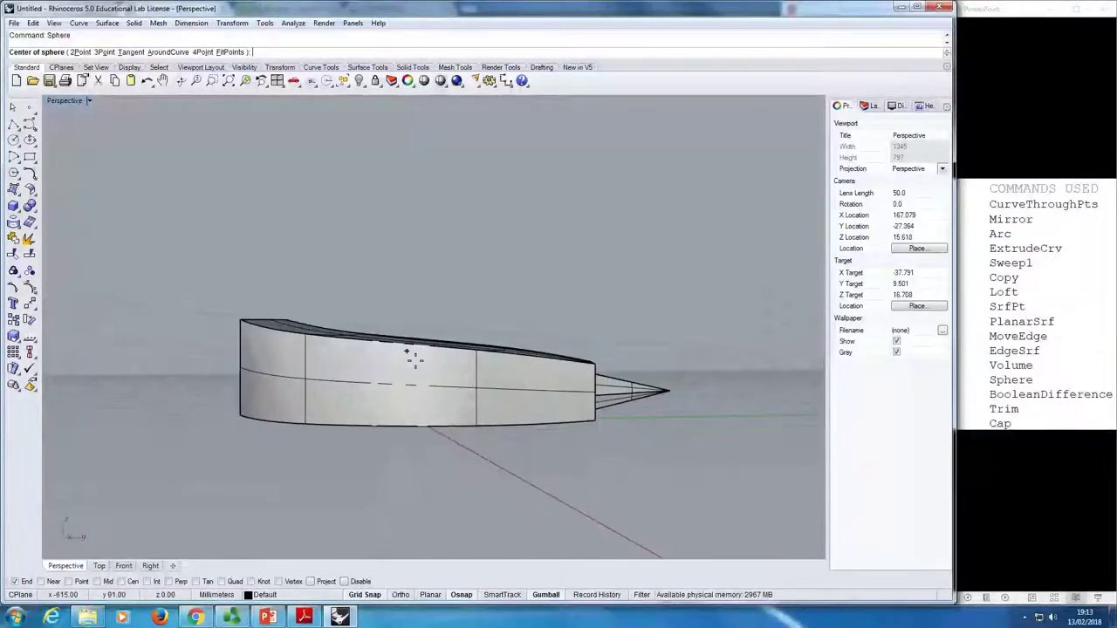
left_click(414, 358)
scroll(414, 351, "down", 4)
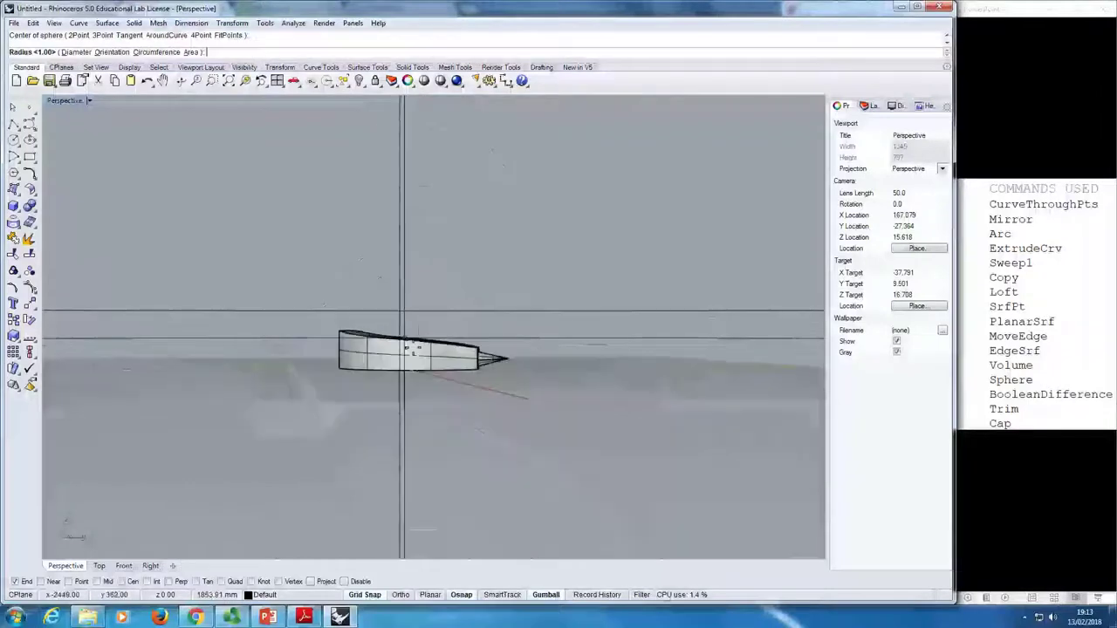
scroll(414, 351, "down", 3)
right_click_drag(414, 351, 419, 382)
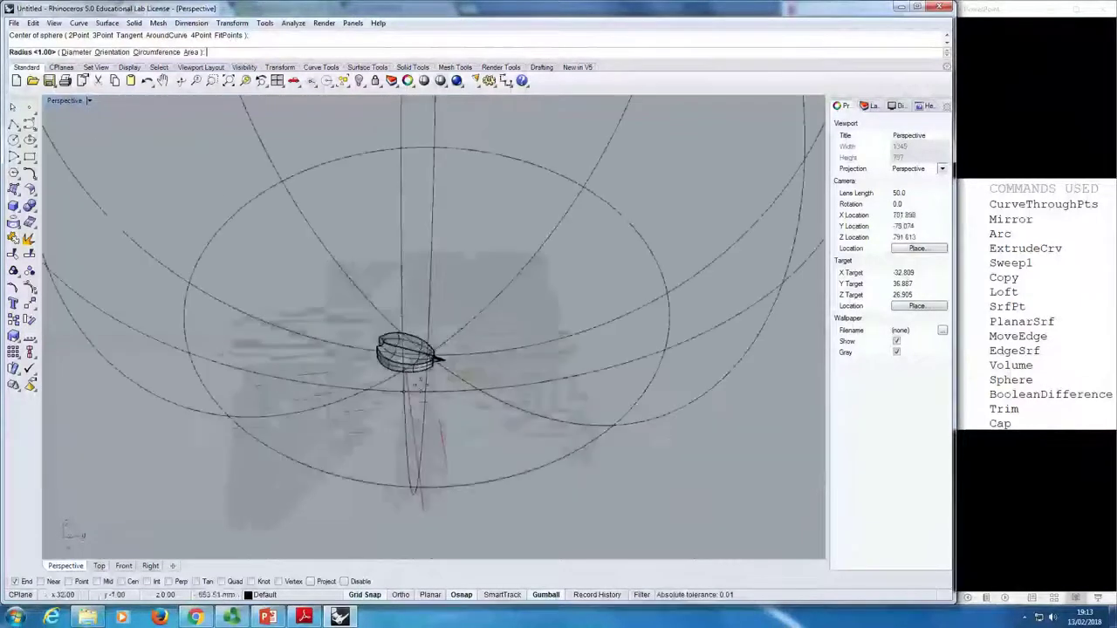
scroll(410, 358, "up", 4)
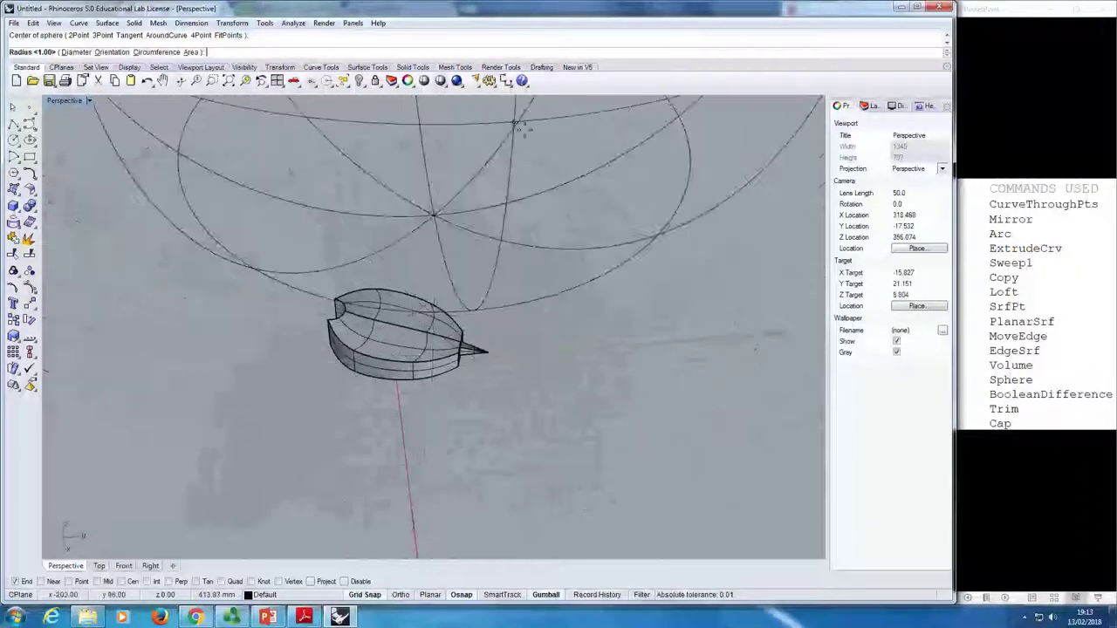
key("Escape")
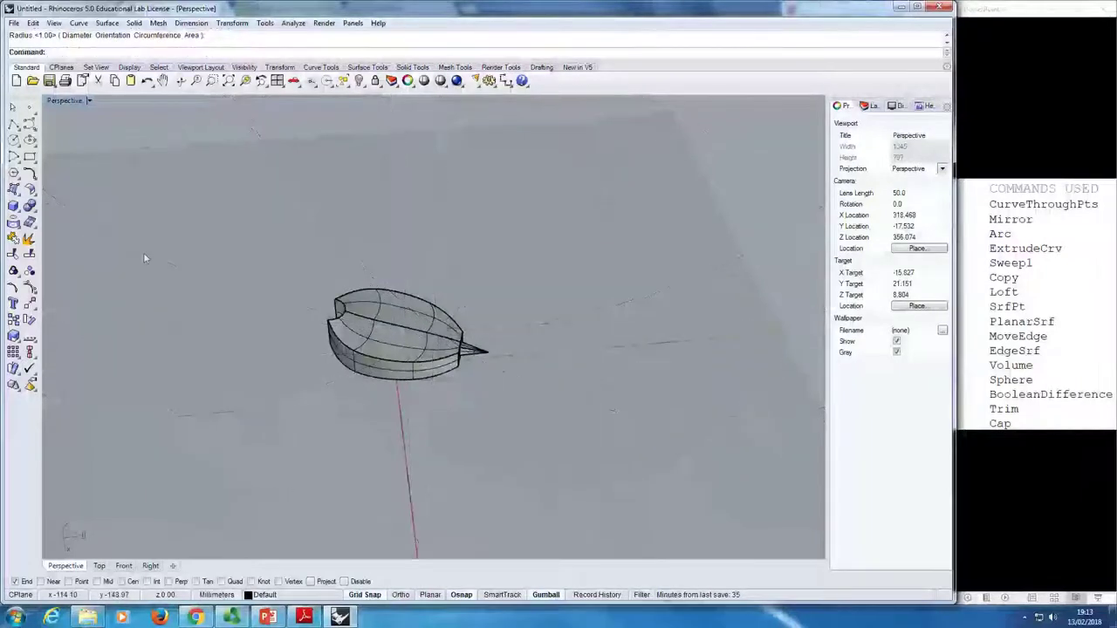
right_click_drag(145, 259, 200, 262)
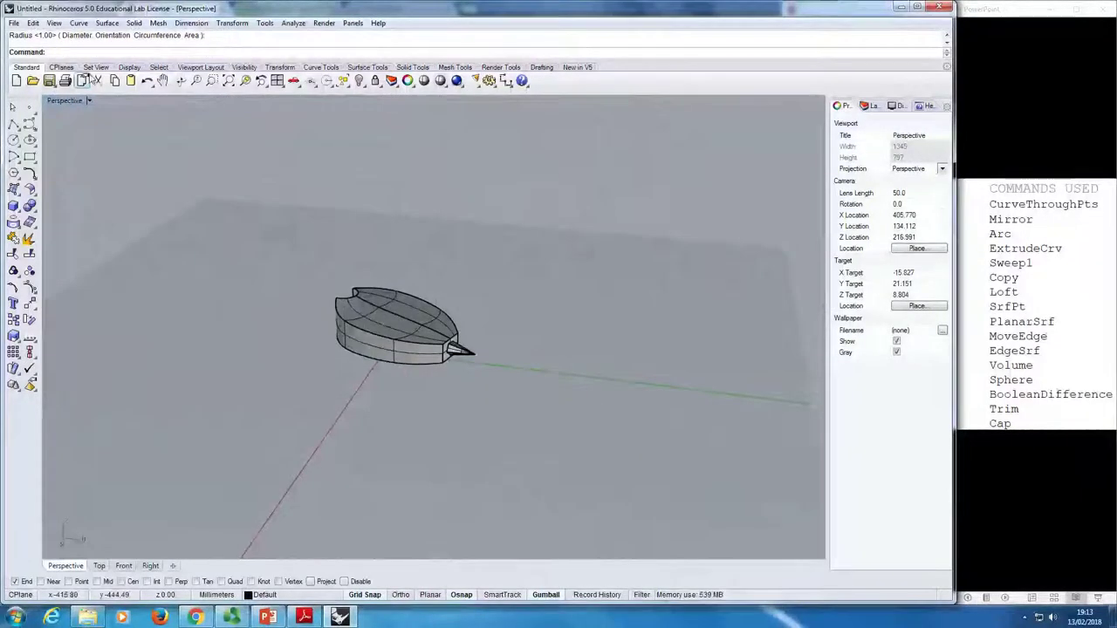
Step: Create a sphere centred on the body's base plane near the notched end, with part of it protruding below the body
type("Sphere")
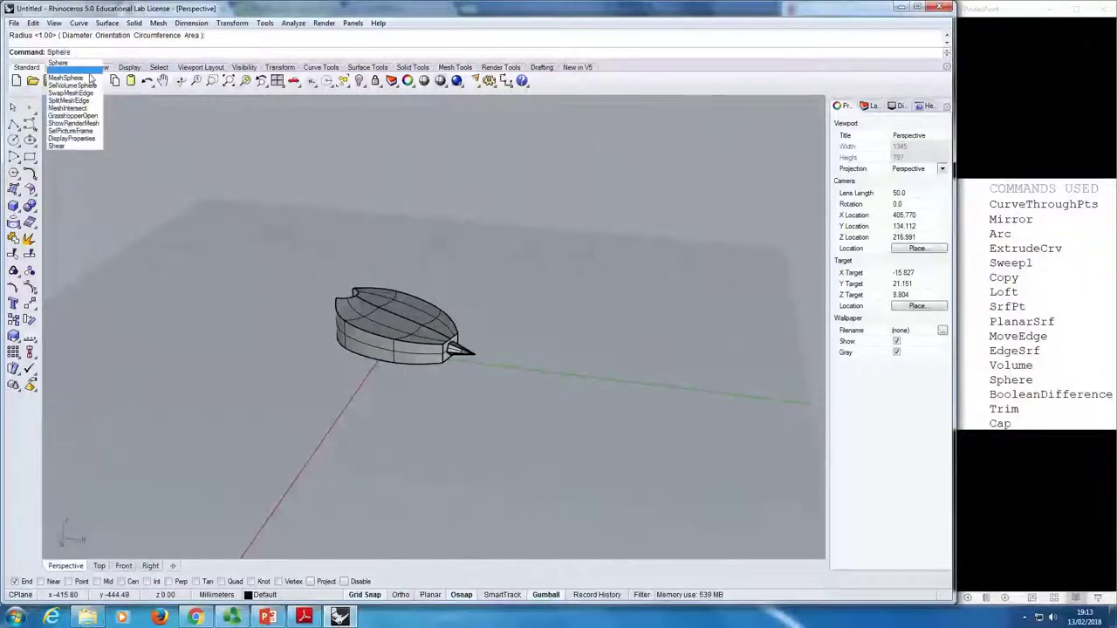
key("Return")
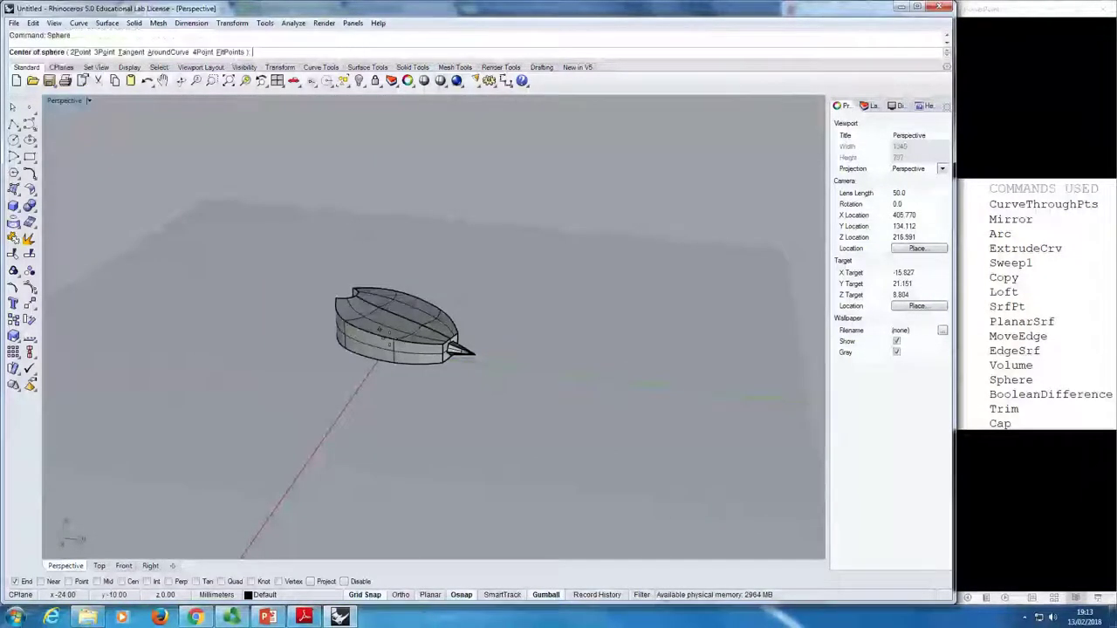
left_click(380, 330)
right_click_drag(380, 330, 120, 310)
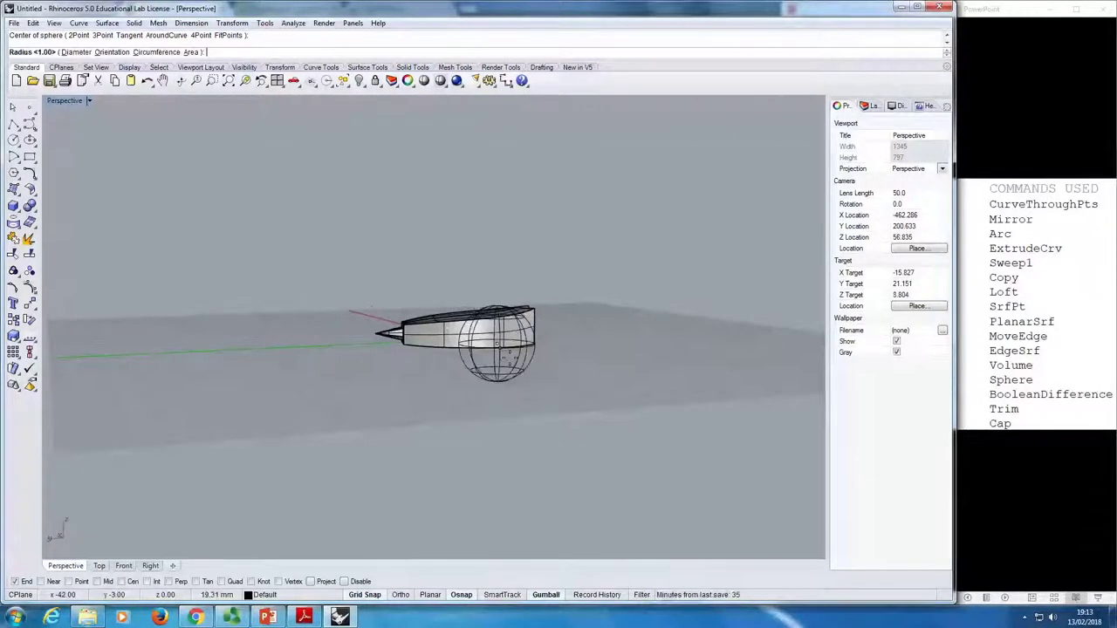
left_click(506, 357)
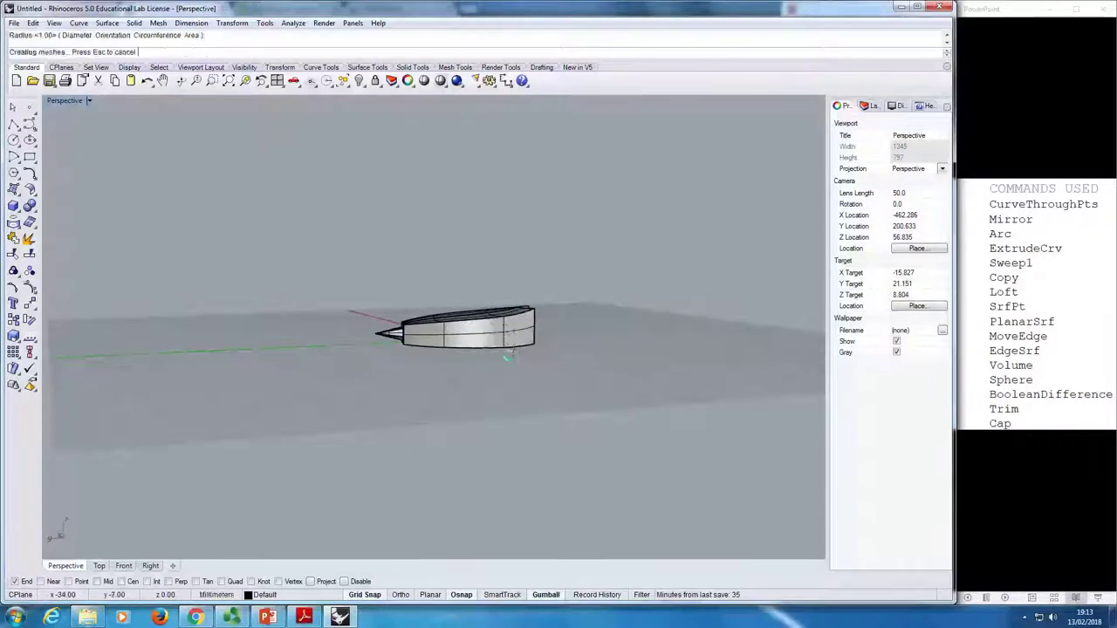
right_click_drag(488, 384, 384, 349)
left_click(472, 325)
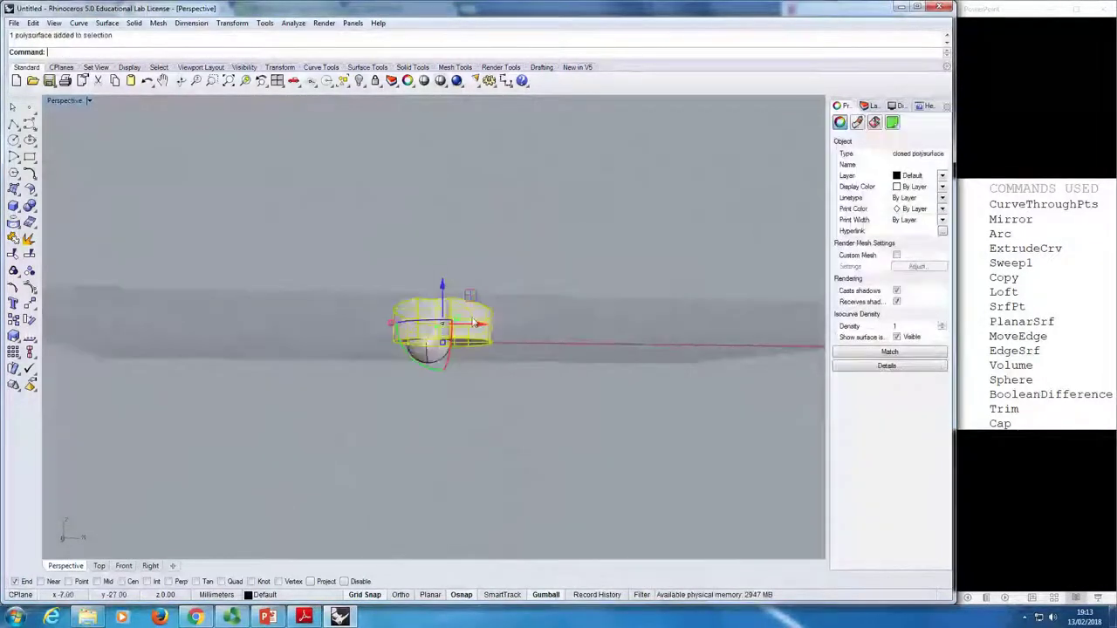
left_click(477, 326)
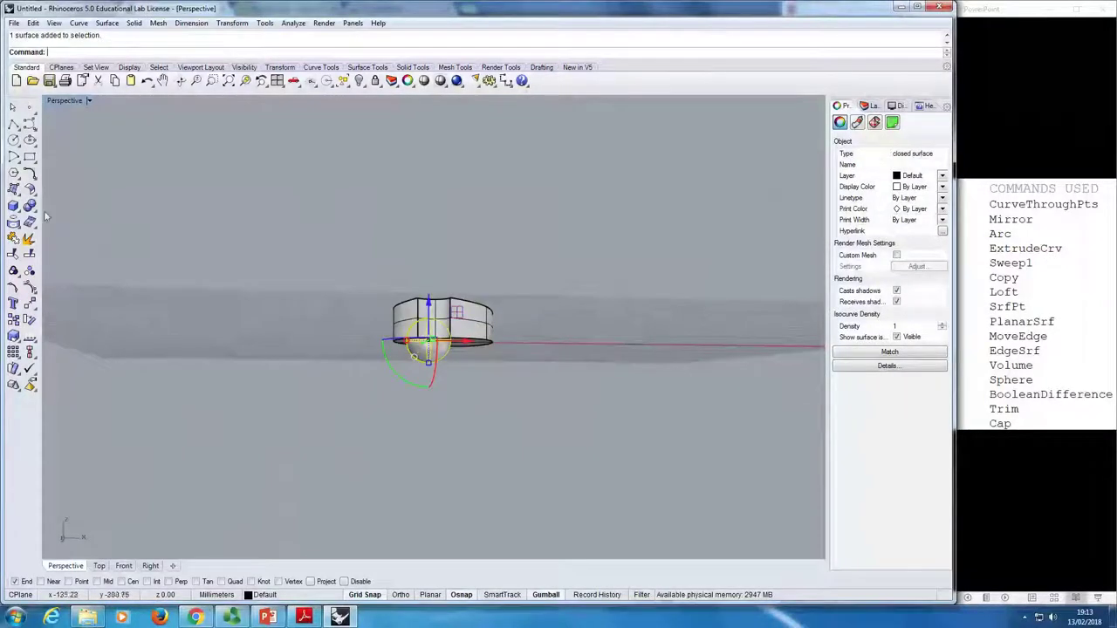
left_click(262, 331)
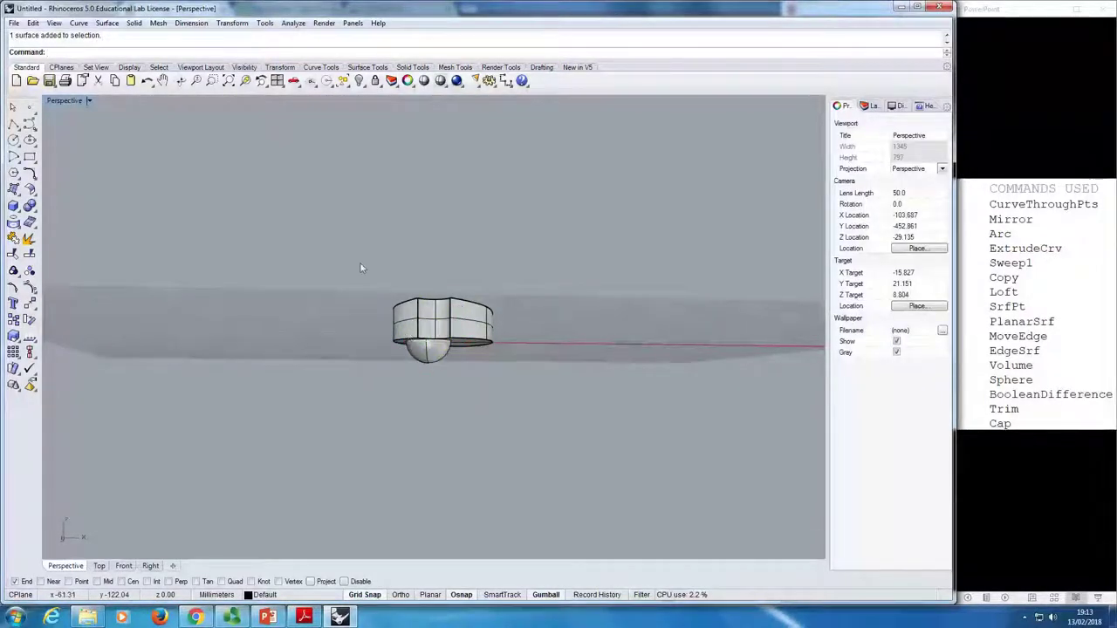
Step: Subtract the sphere from the body with BooleanDifference, and check the hollowed body from below
left_click(31, 207)
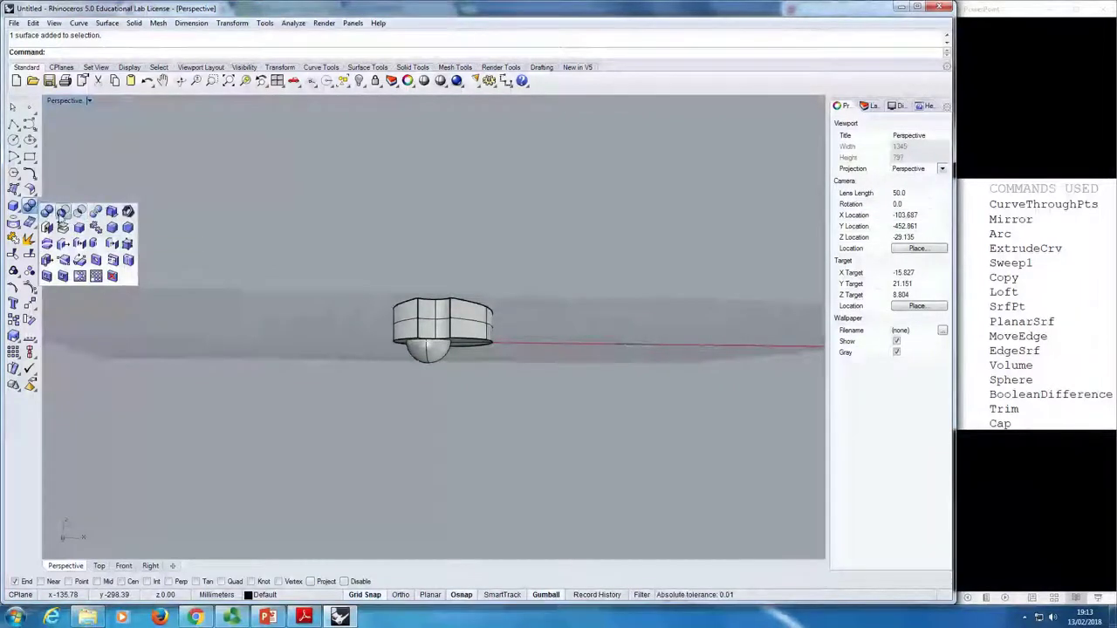
left_click(62, 212)
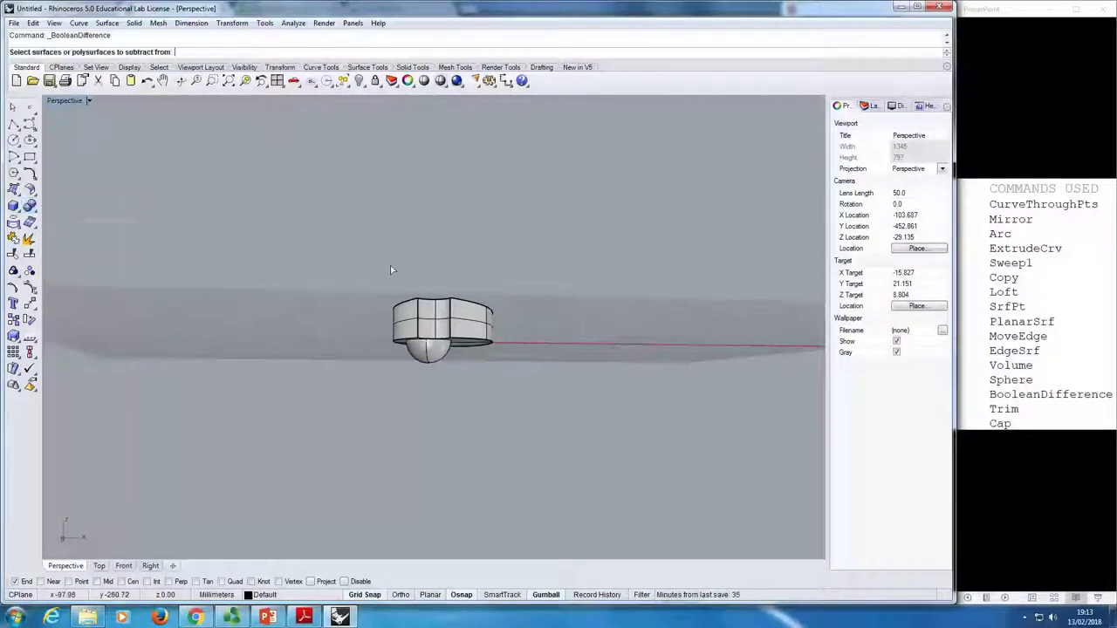
left_click(466, 320)
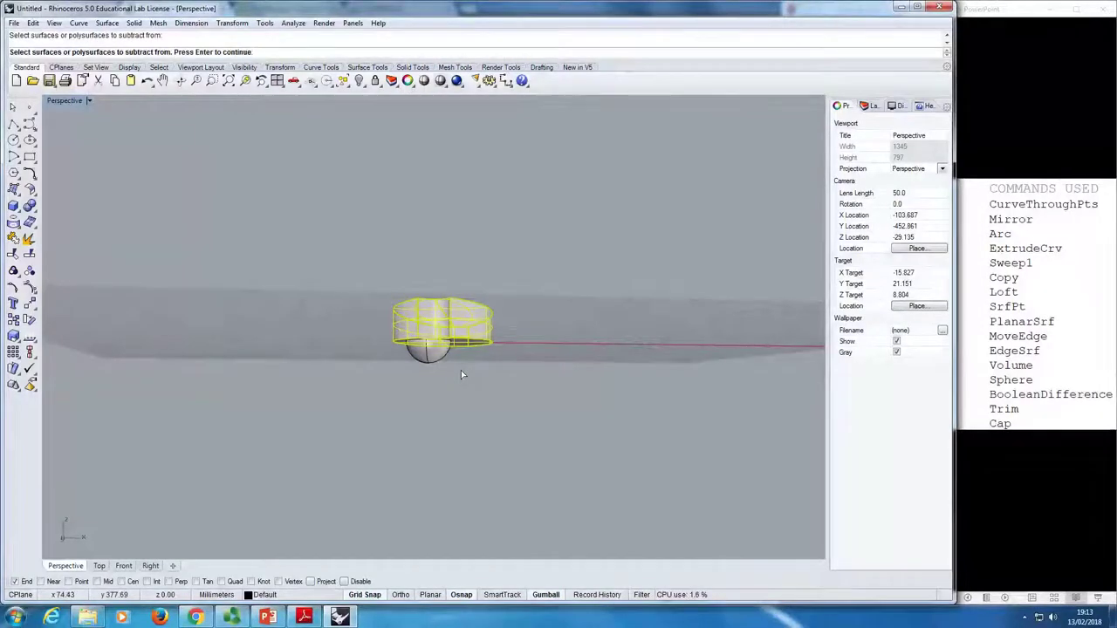
key("Return")
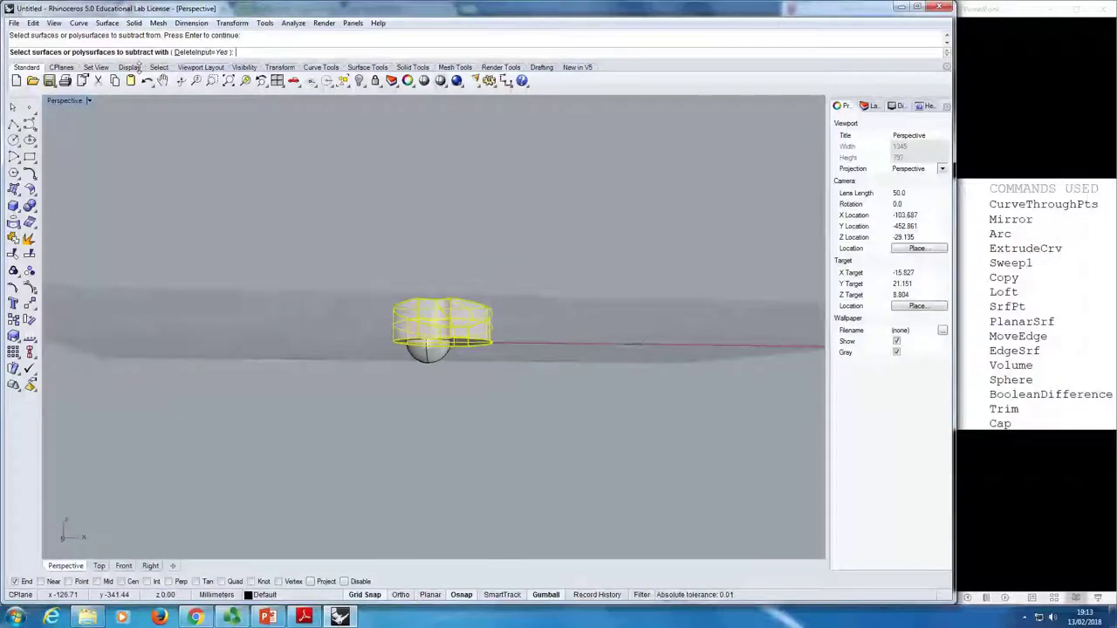
left_click(431, 358)
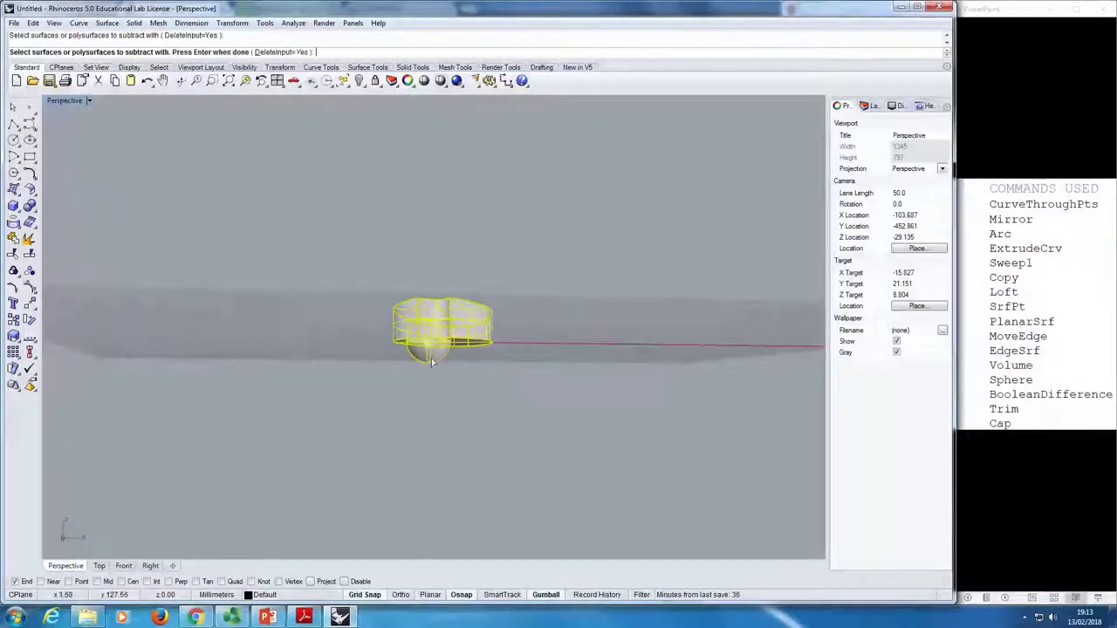
key("Return")
right_click_drag(478, 378, 376, 315)
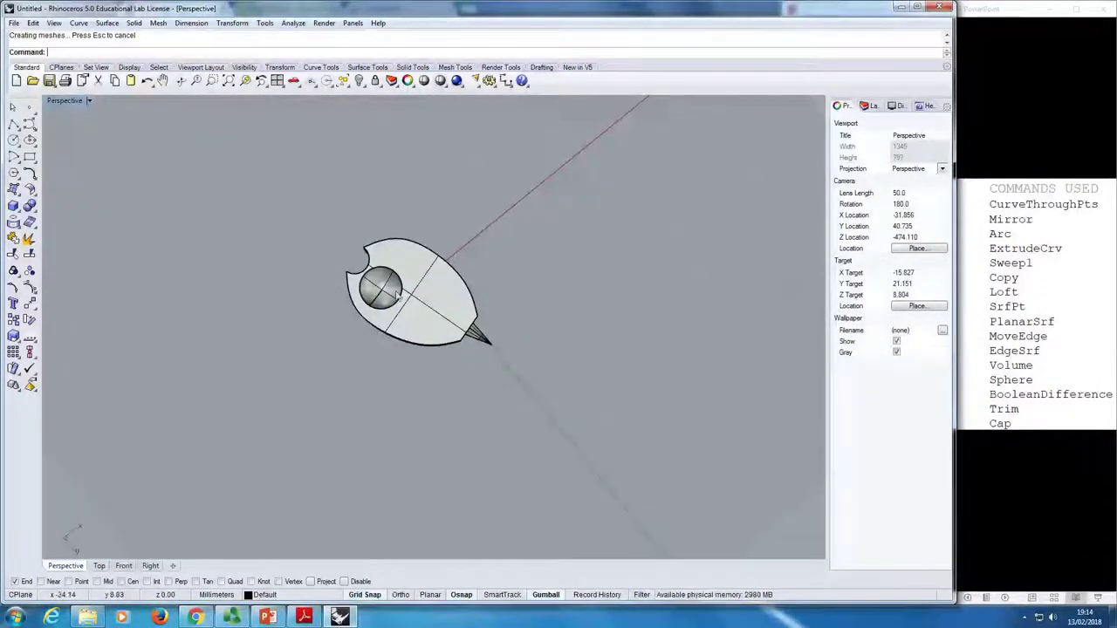
left_click(446, 309)
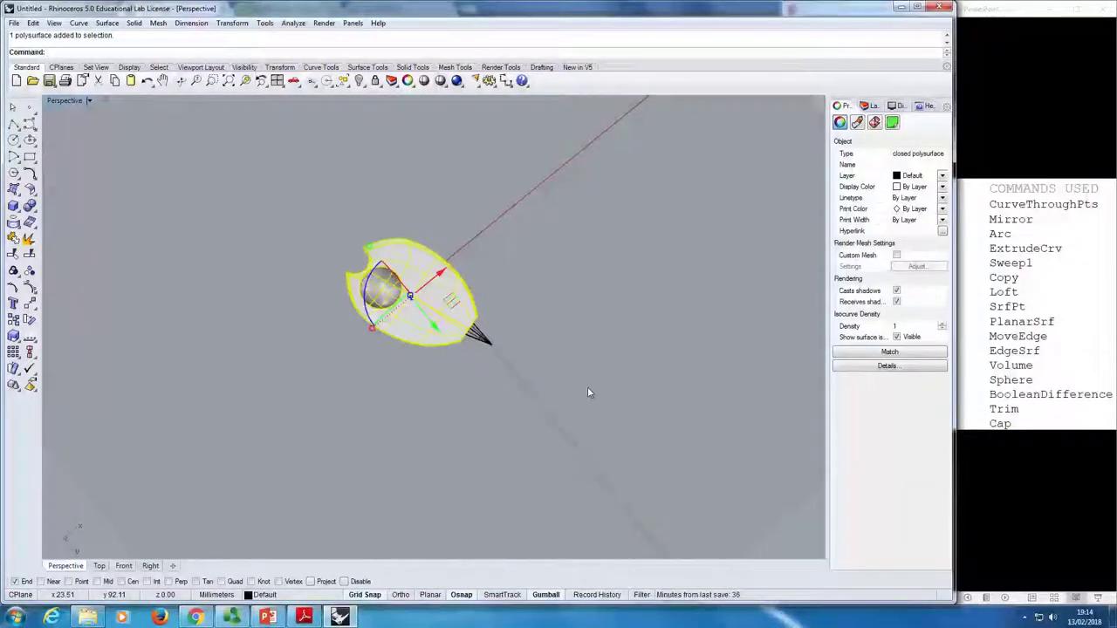
right_click_drag(588, 393, 101, 329)
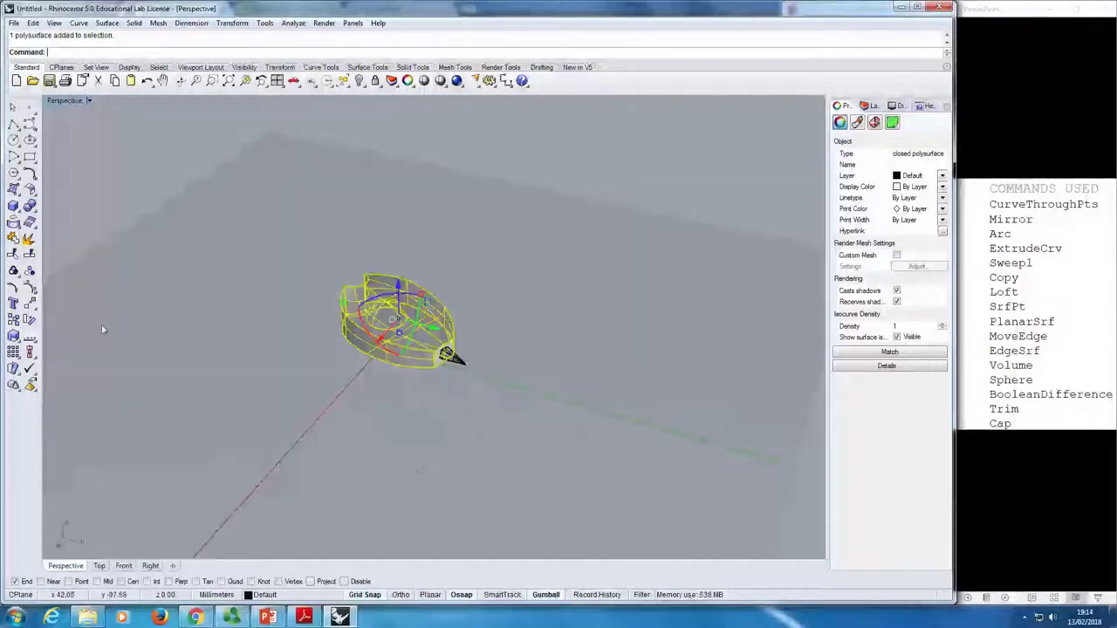
left_click(108, 186)
Step: Draw a straight single-segment polyline on the construction plane, cutting across one side of the body at the notched end
left_click(13, 124)
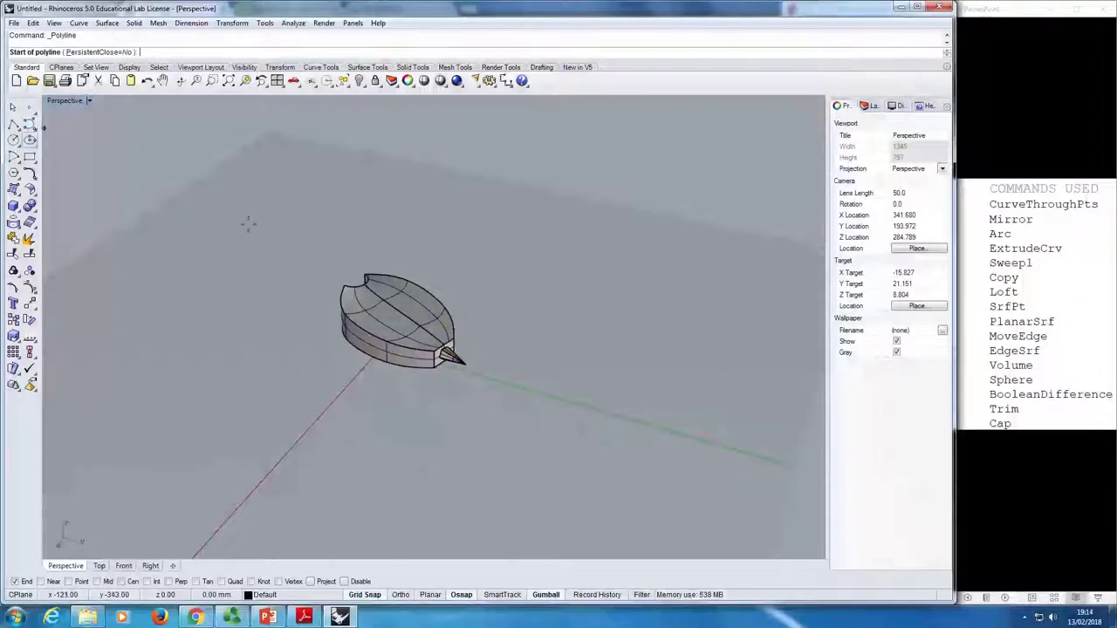
left_click(344, 239)
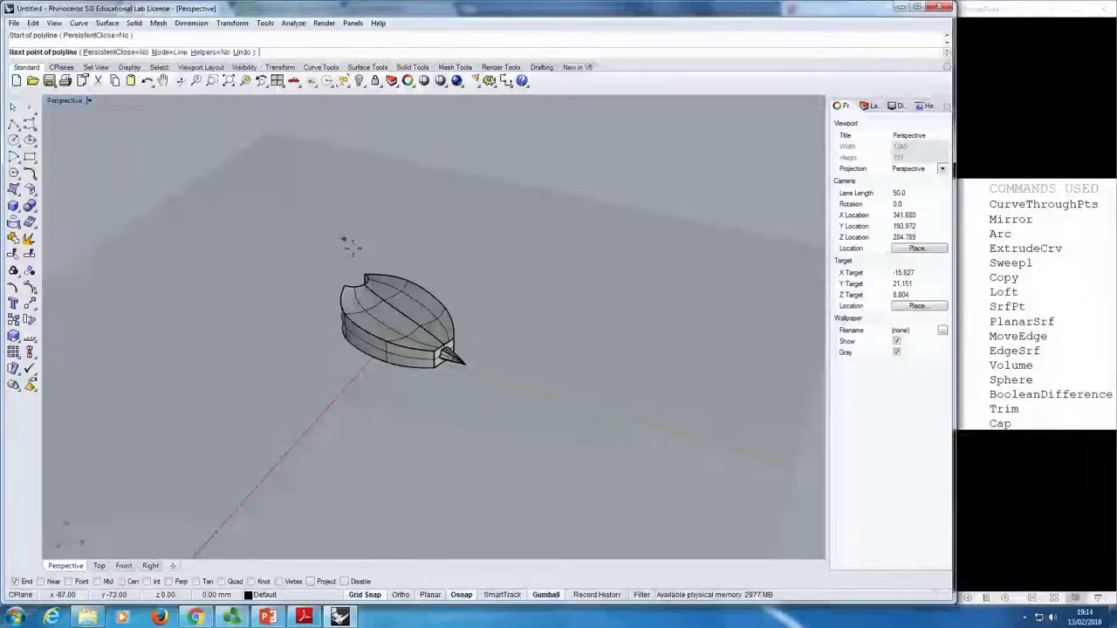
left_click(366, 434)
key("Return")
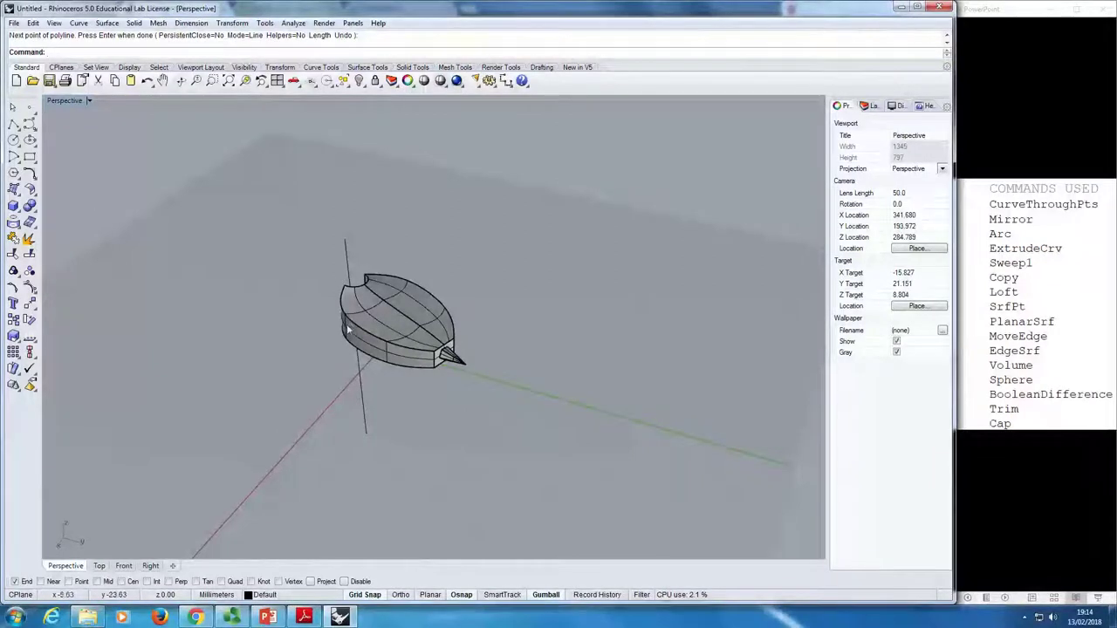
Step: Trim away the side portion of the body that lies outside the line, using the line as the cutting object
right_click_drag(314, 329, 361, 258)
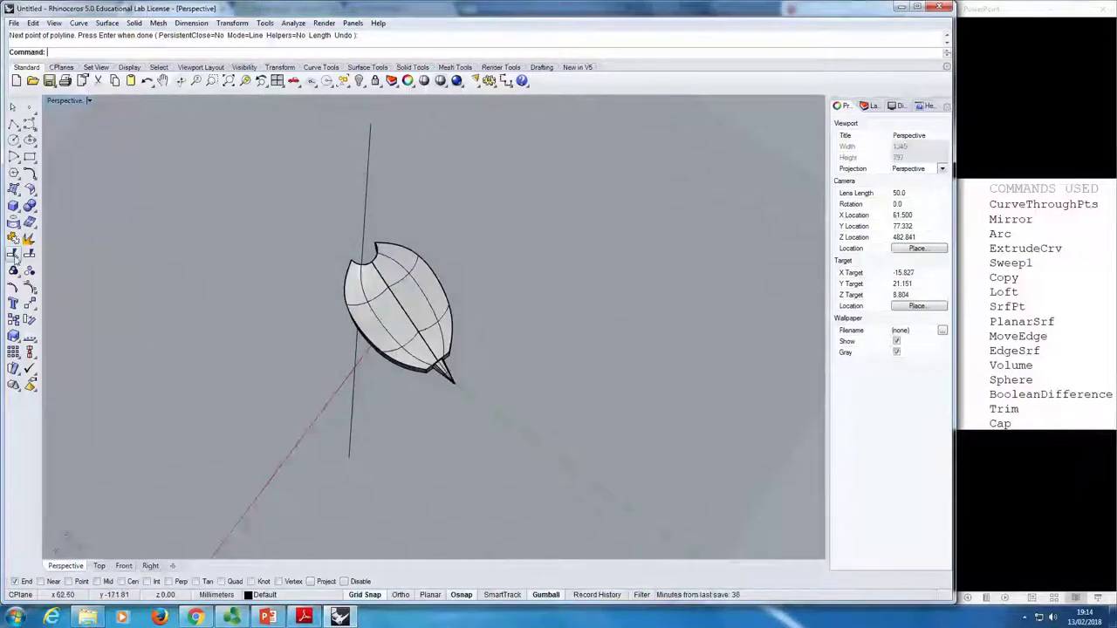
left_click(13, 254)
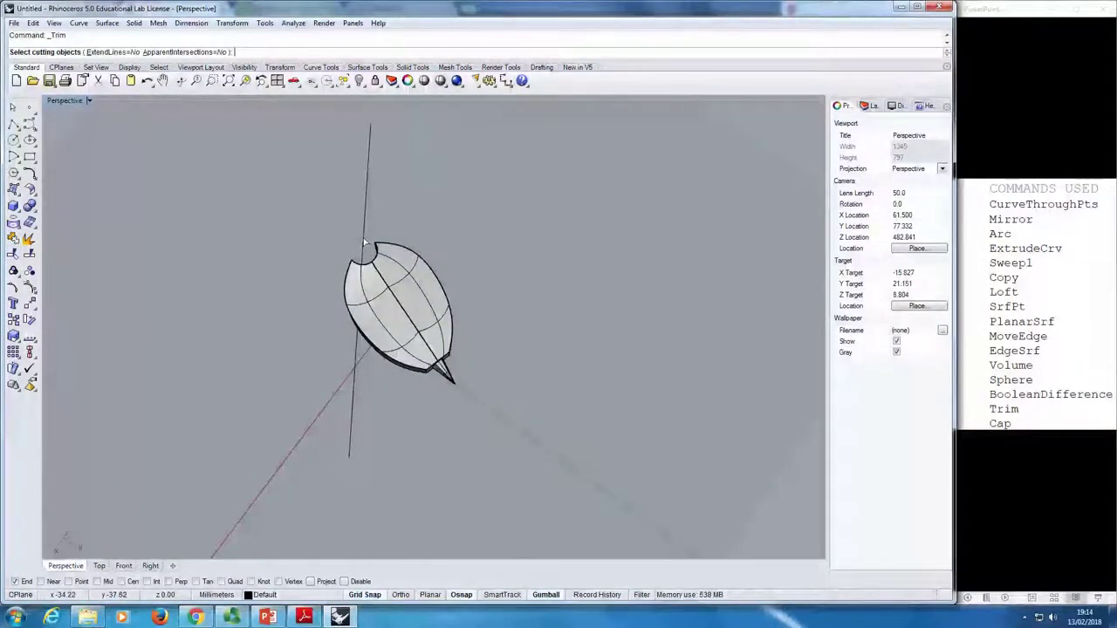
left_click(366, 242)
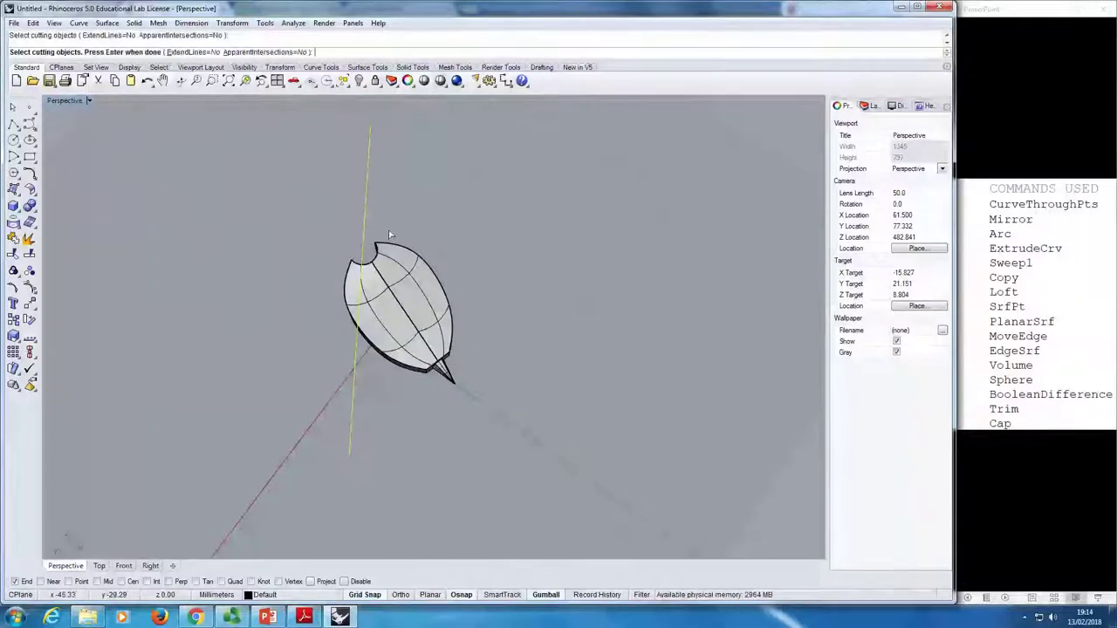
key("Return")
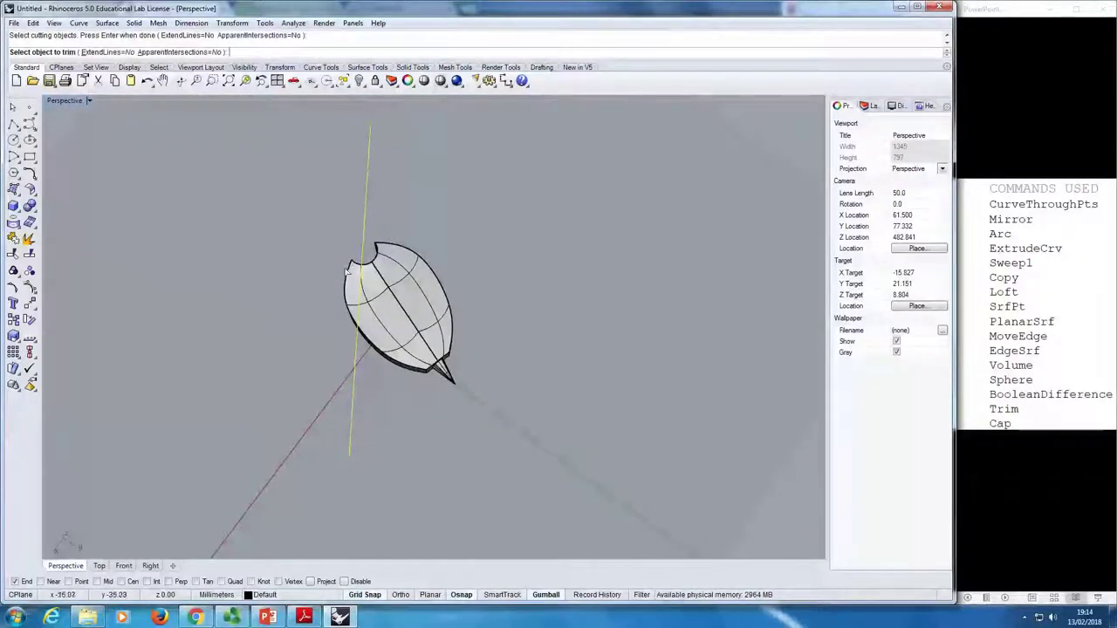
left_click(349, 281)
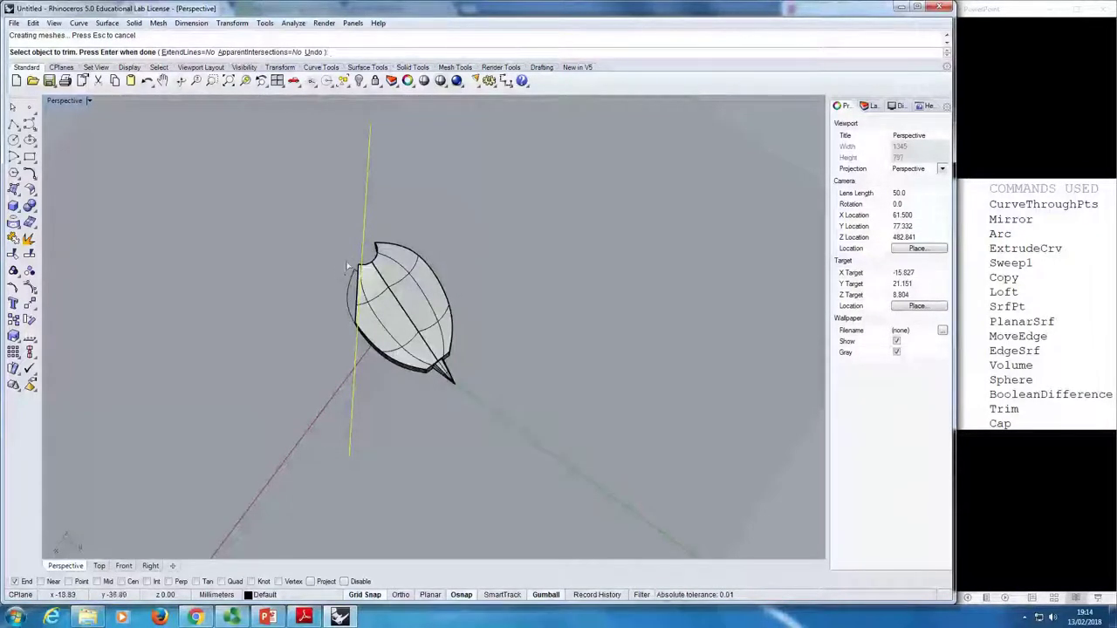
key("Return")
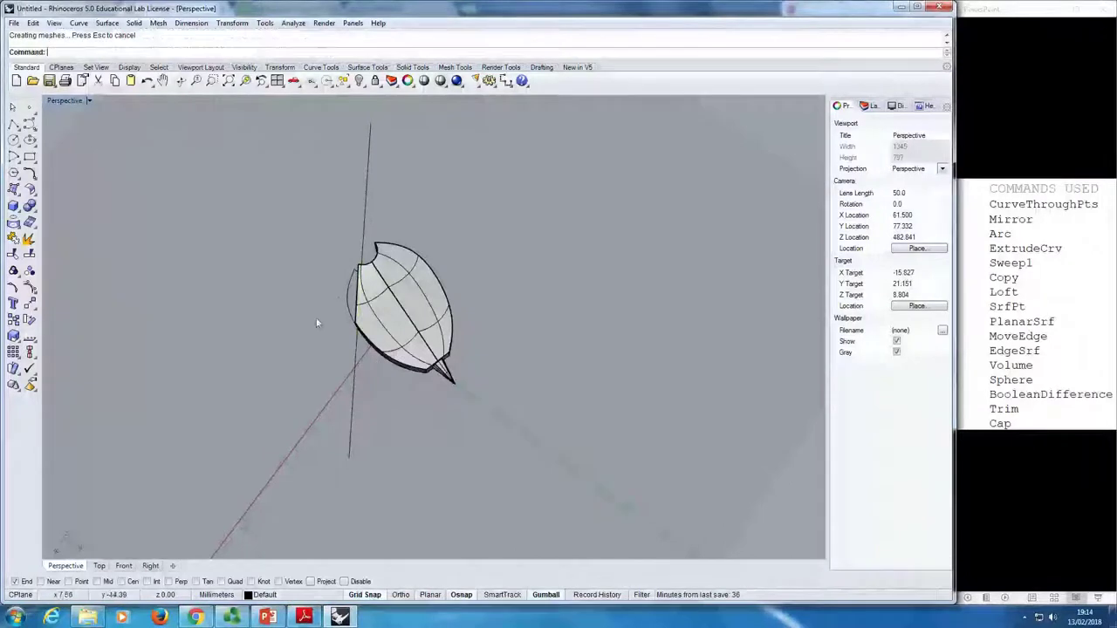
Step: Examine the cut side and hollow interior of the trimmed body, and check its object type
right_click_drag(334, 276, 360, 310)
right_click_drag(332, 375, 368, 336)
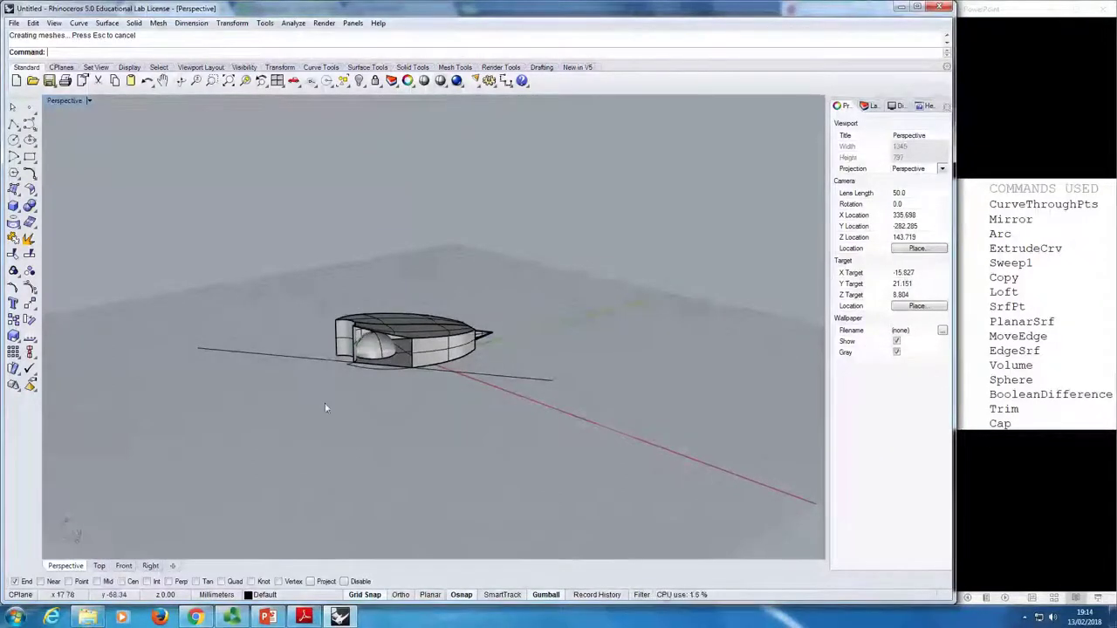
right_click_drag(324, 404, 397, 390)
left_click(419, 345)
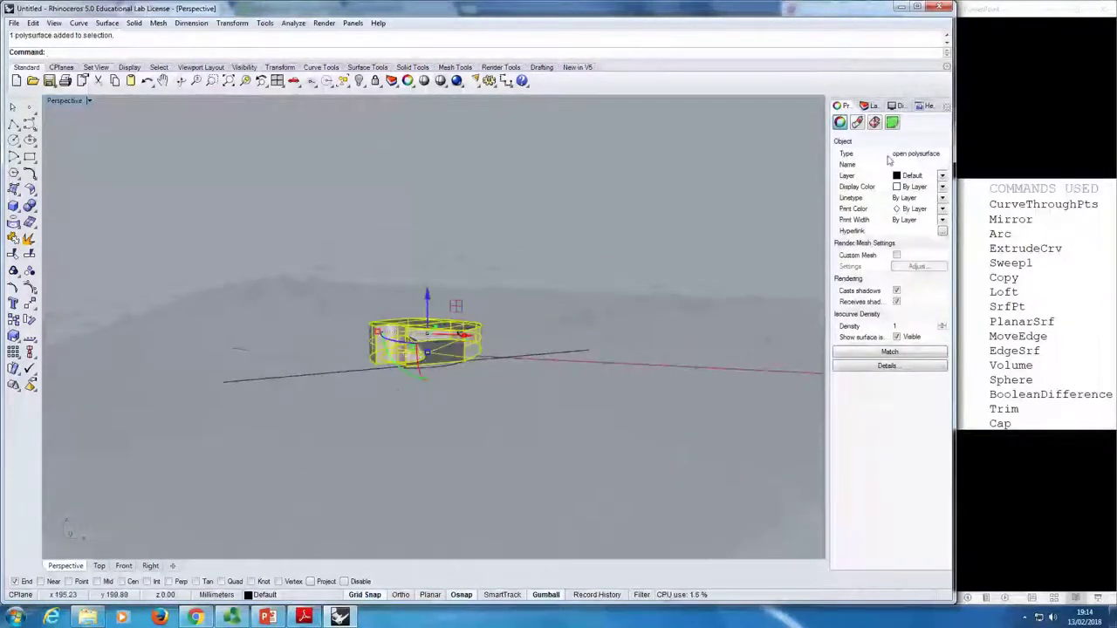
right_click_drag(571, 404, 389, 445)
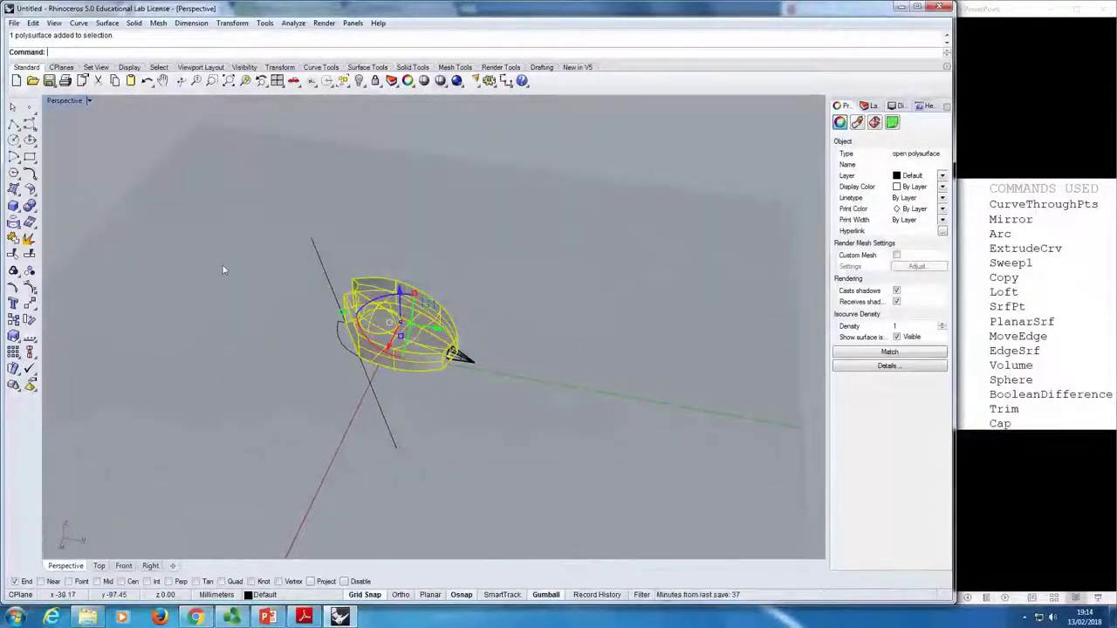
left_click(242, 341)
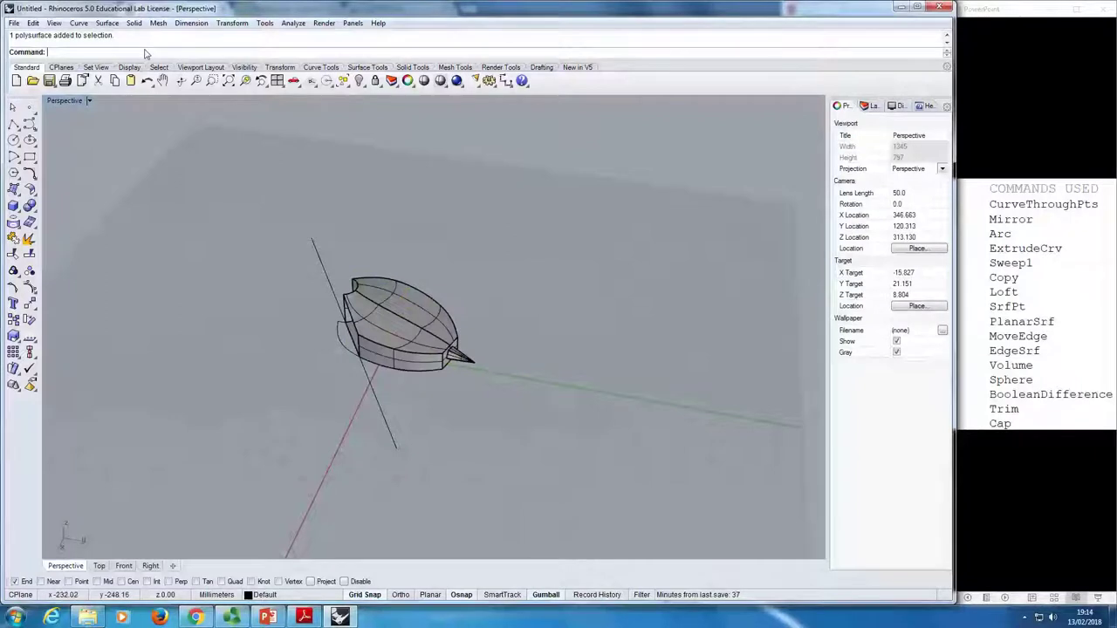
Step: Cap the planar opening left by the trim on the body, and check the resulting object type
type("cap")
key("Return")
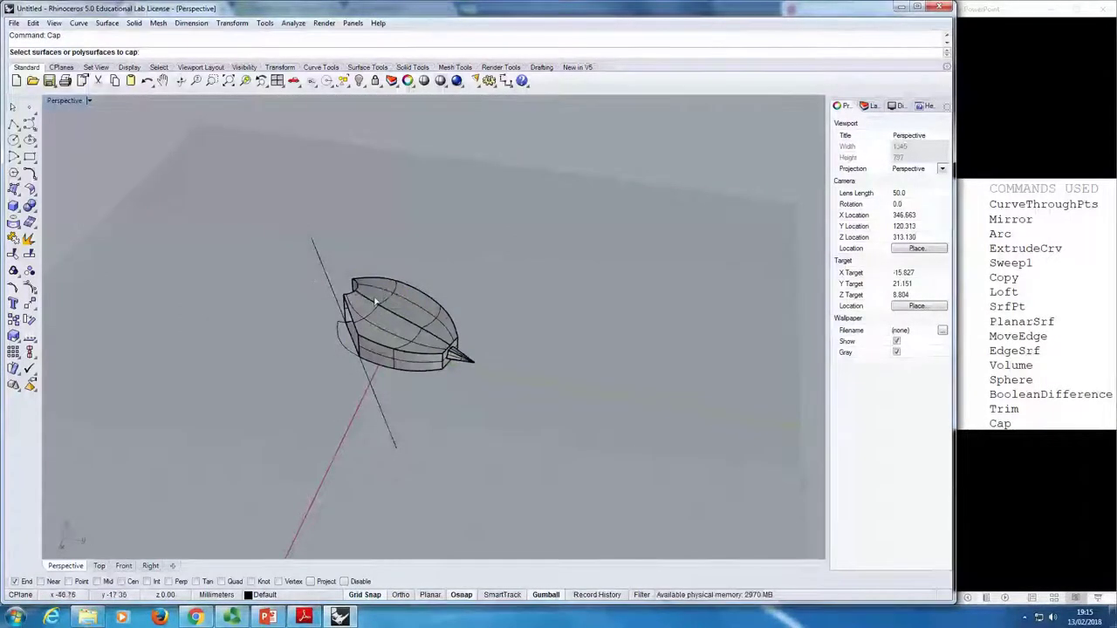
left_click(360, 322)
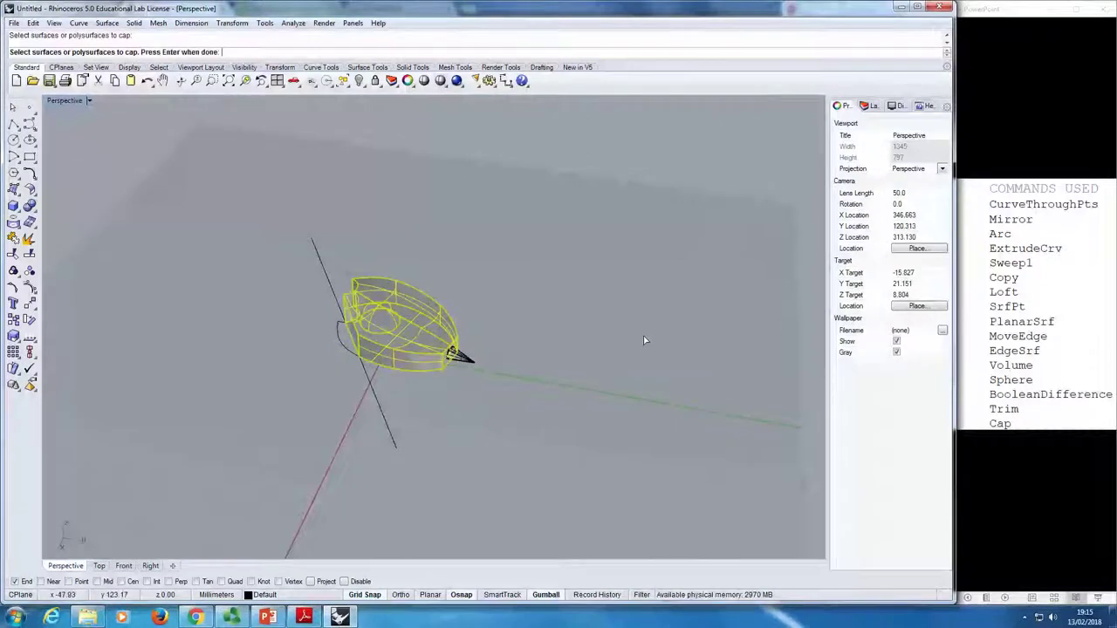
key("Return")
right_click_drag(419, 407, 454, 373)
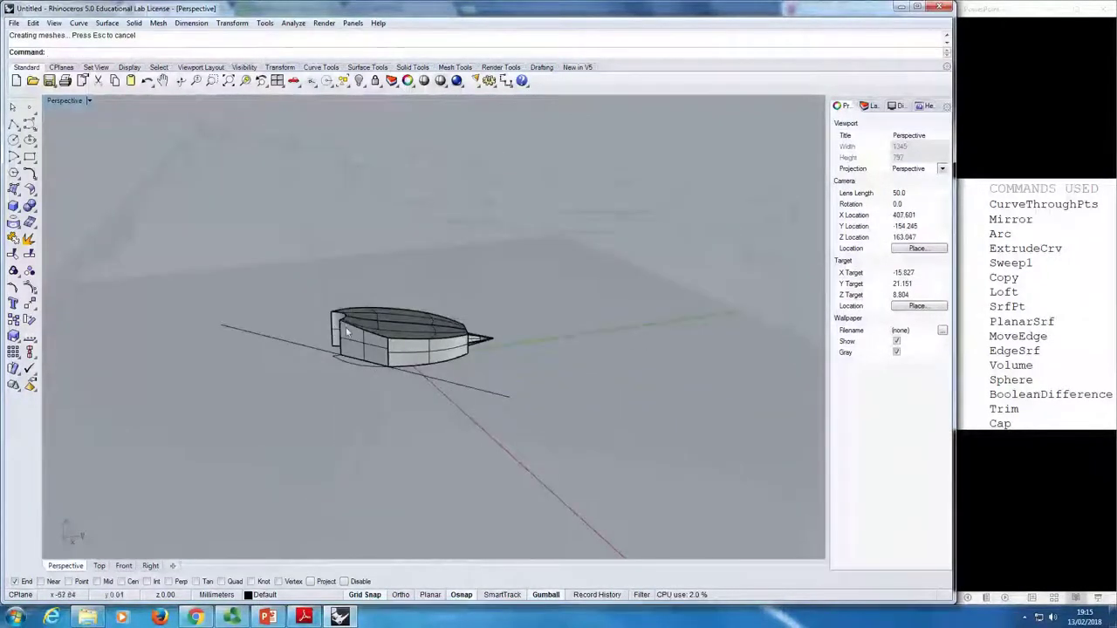
right_click_drag(364, 339, 436, 345)
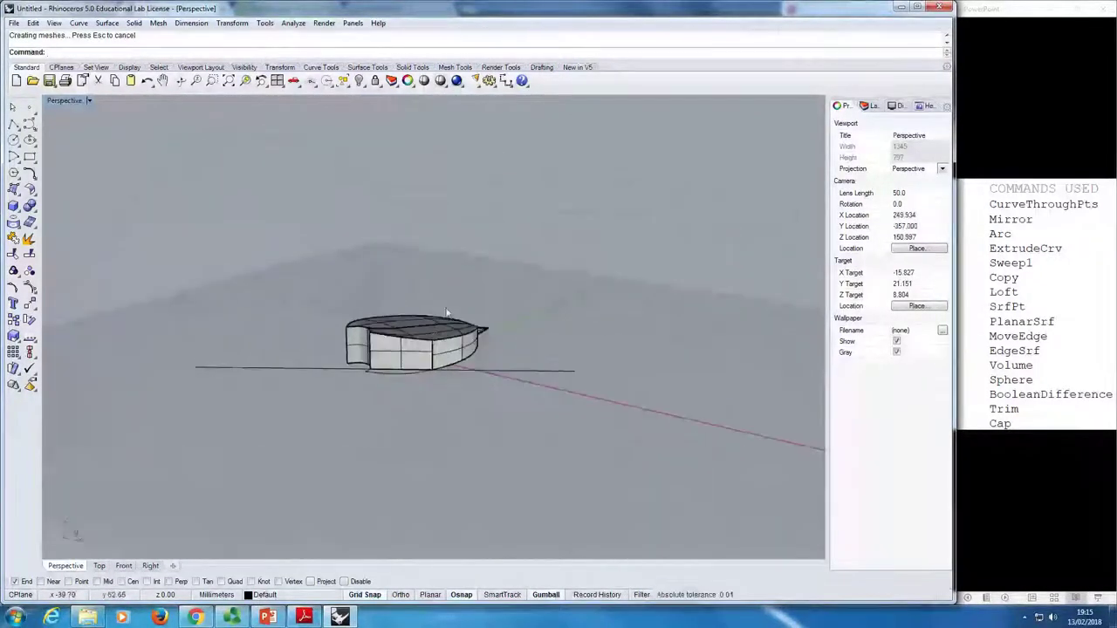
left_click(463, 336)
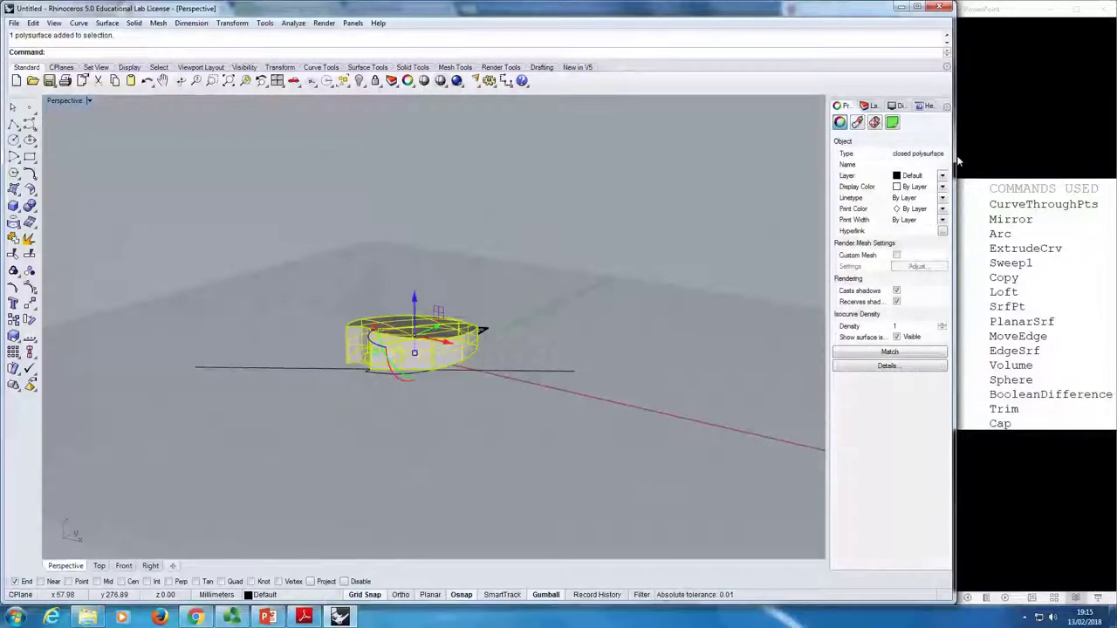
right_click_drag(536, 319, 275, 353)
left_click(372, 370)
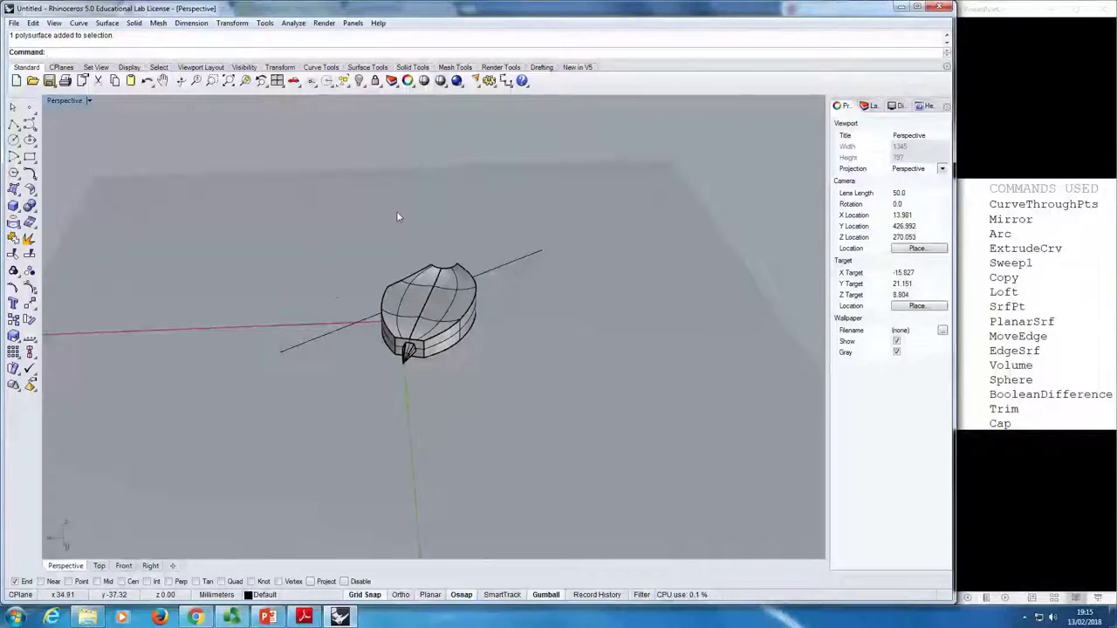
left_click(231, 618)
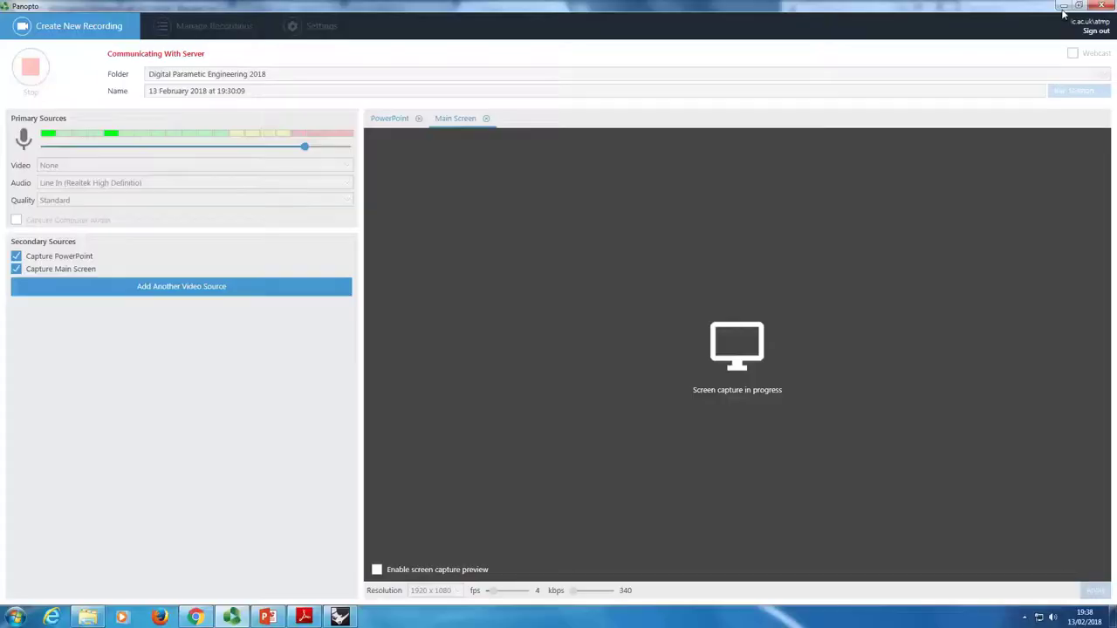
Step: Start a new model from the Small Objects - Millimeters template, discarding the current one, and maximize the Perspective viewport
left_click(1064, 7)
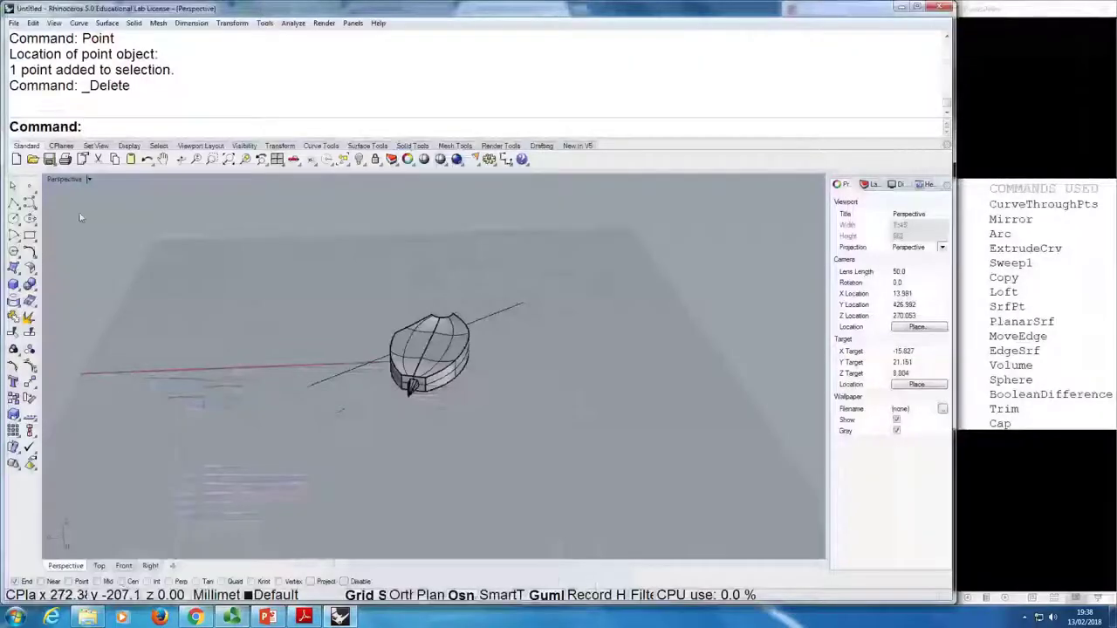
left_click(14, 24)
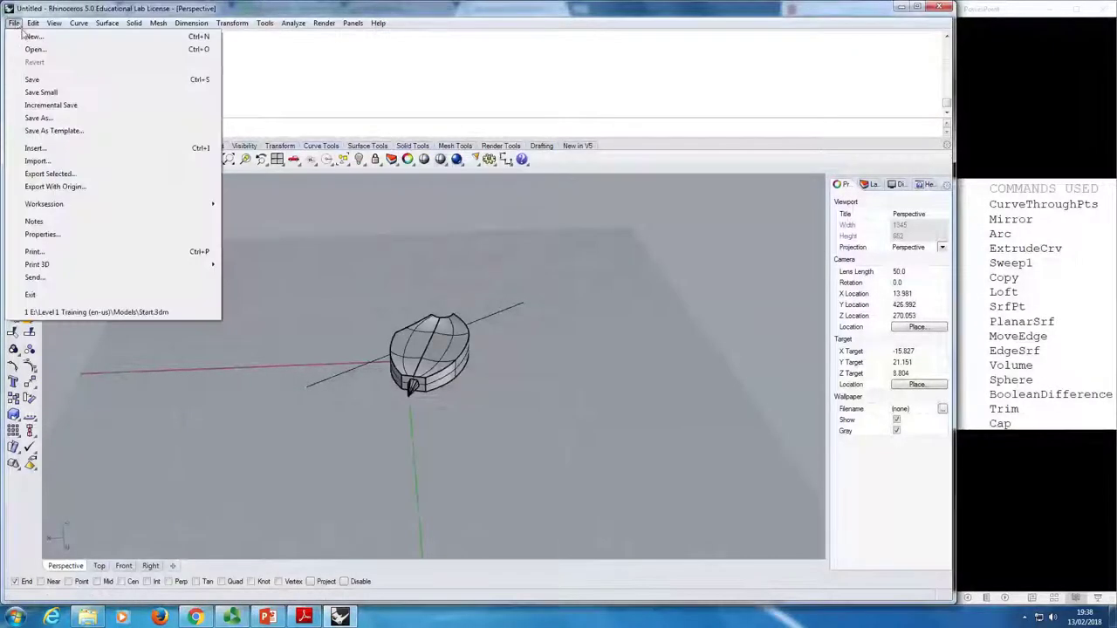
left_click(33, 37)
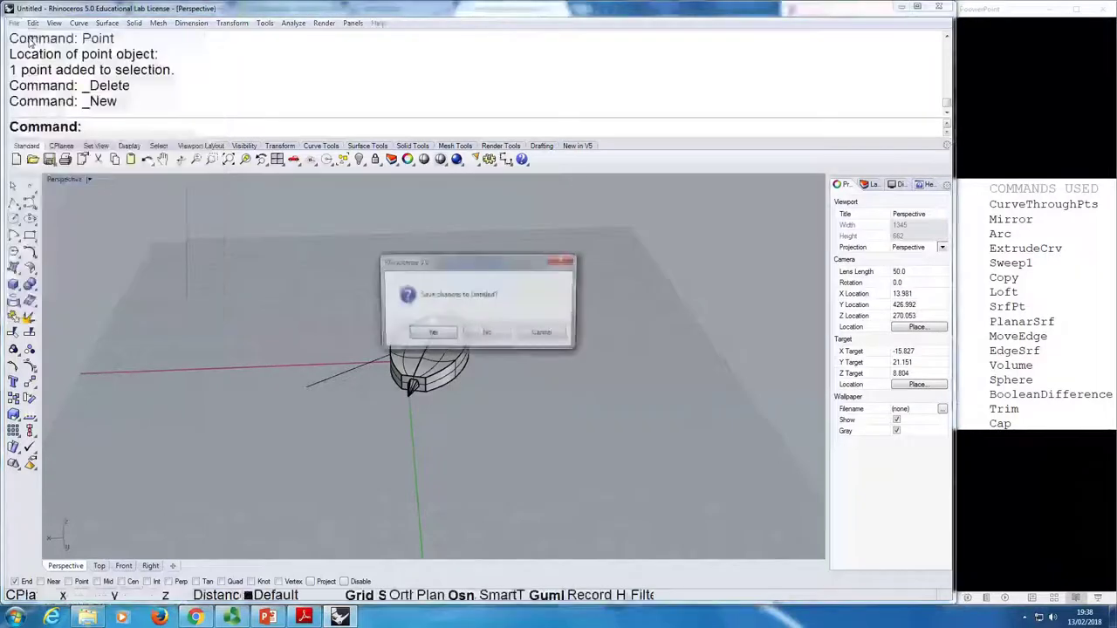
left_click(482, 339)
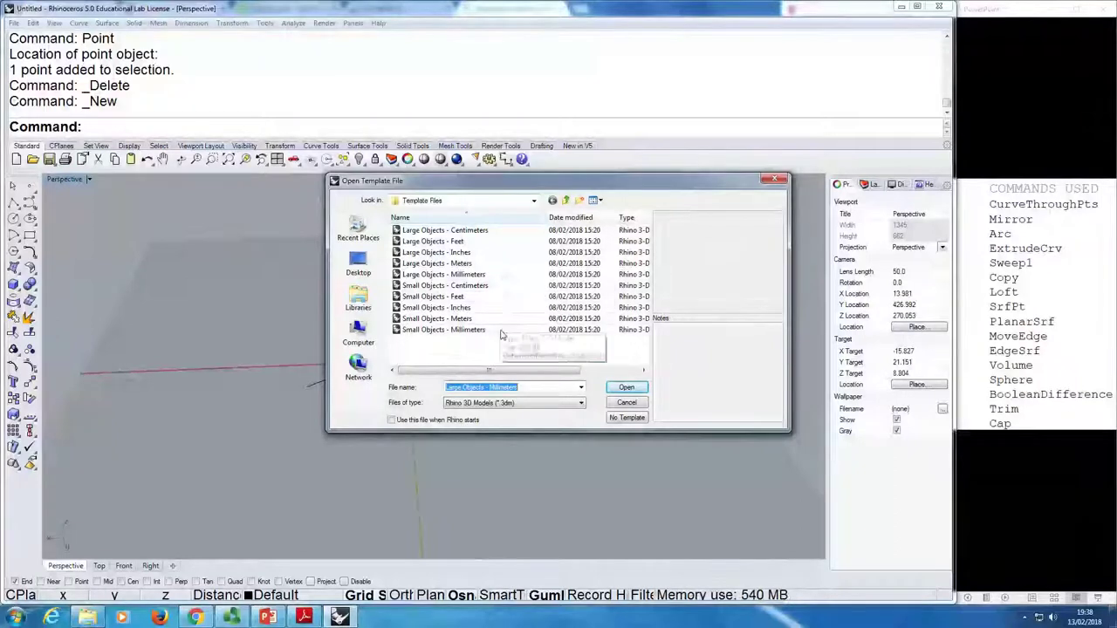
left_click(471, 330)
left_click(629, 389)
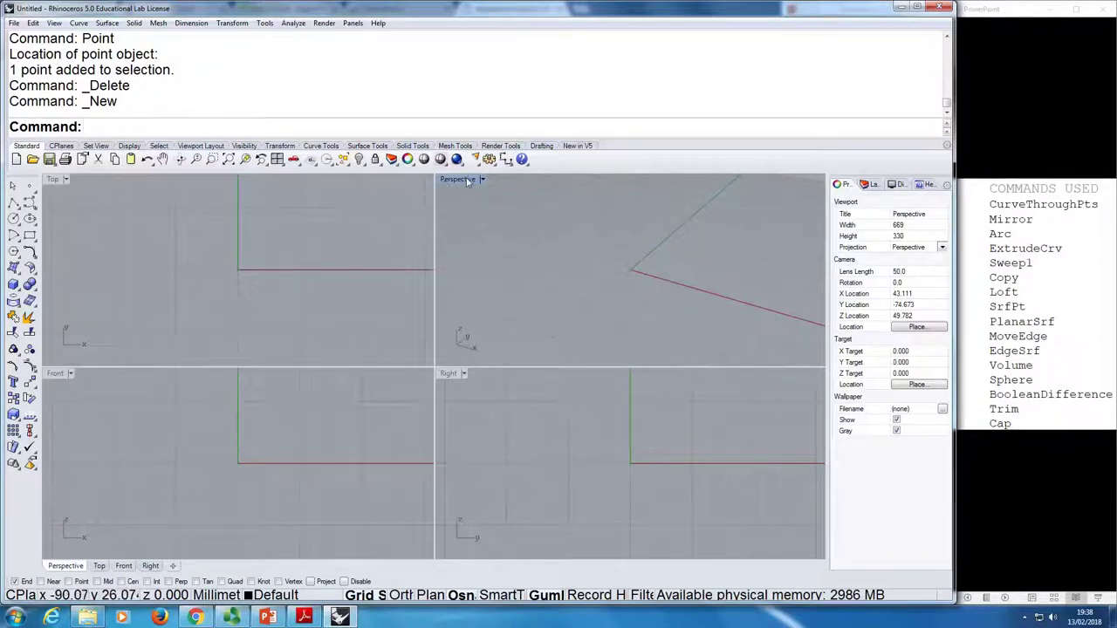
double_click(468, 180)
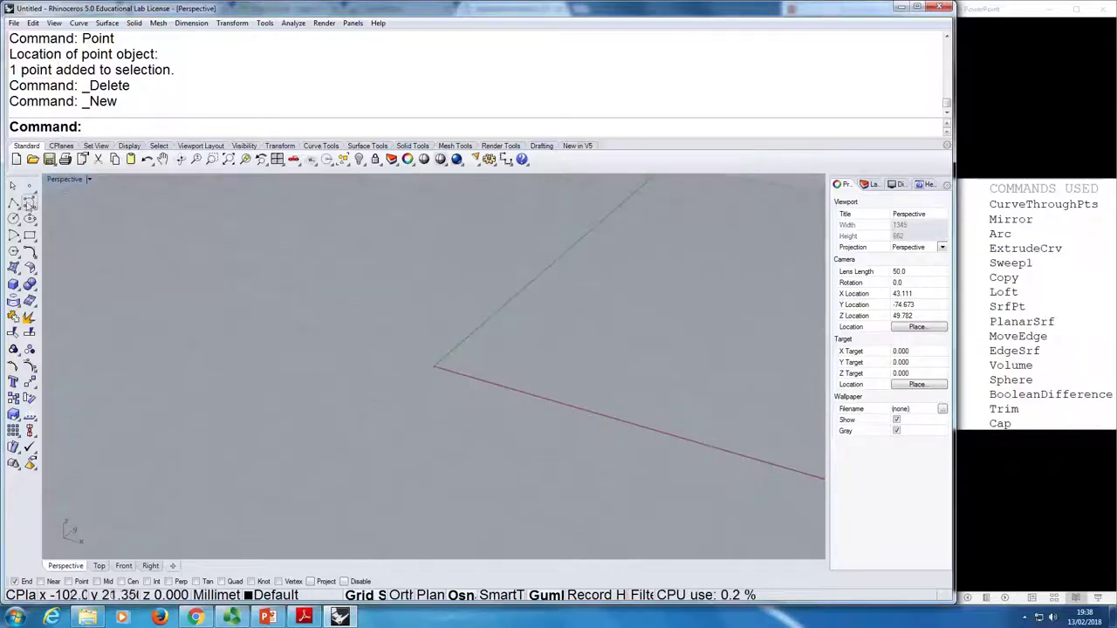
Step: Draw an open S-shaped degree-3 control-point curve with five points on the construction plane, passing near the origin
left_click(29, 202)
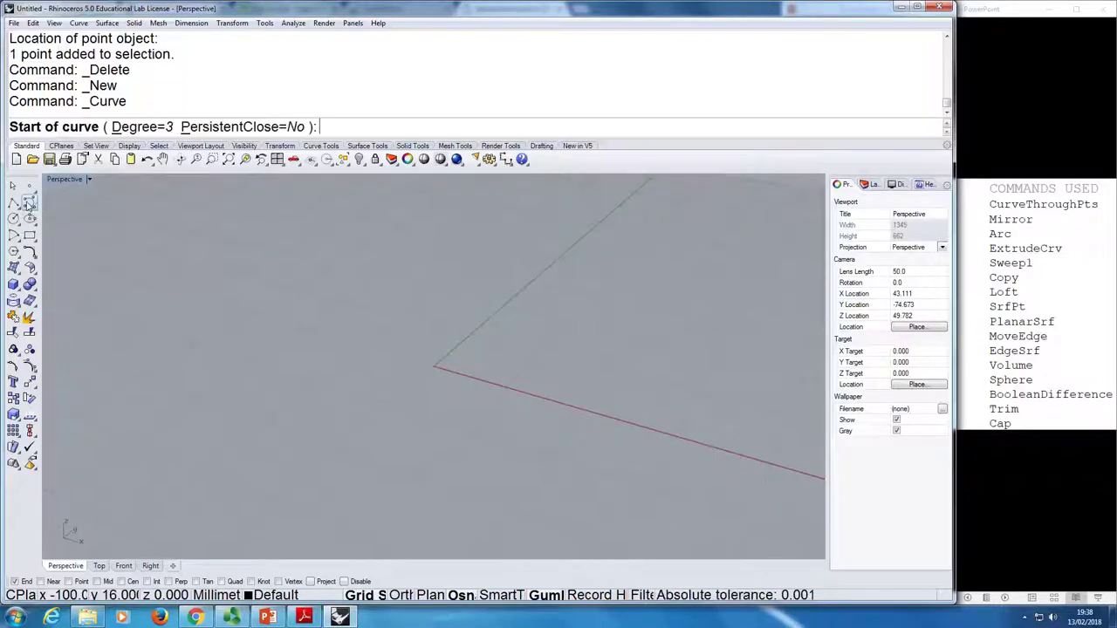
left_click(240, 439)
left_click(223, 316)
left_click(474, 339)
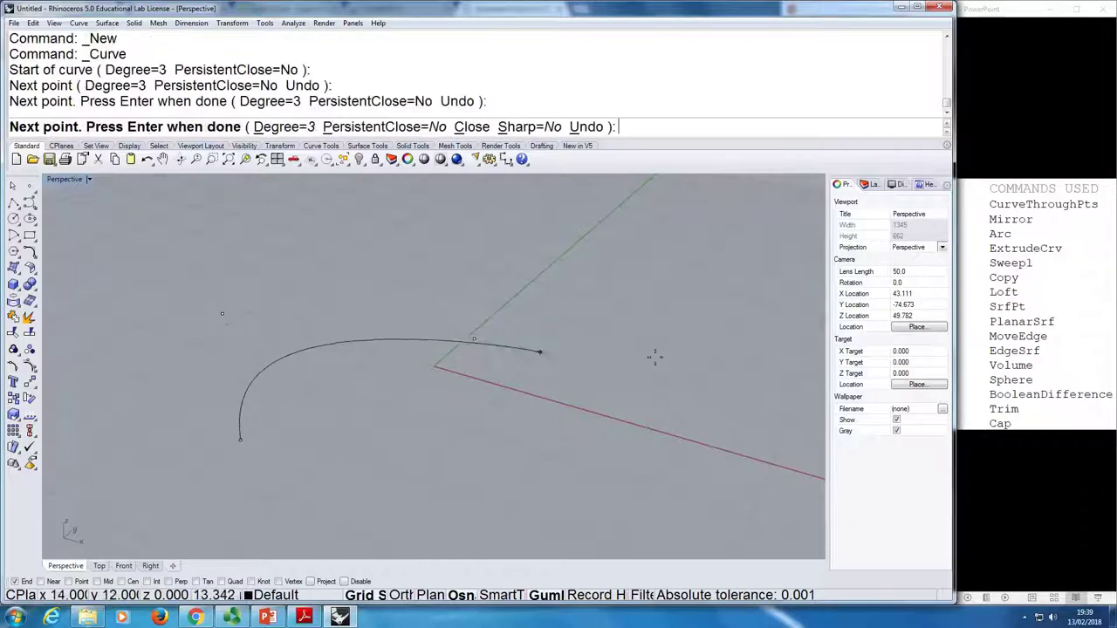
left_click(656, 244)
left_click(565, 198)
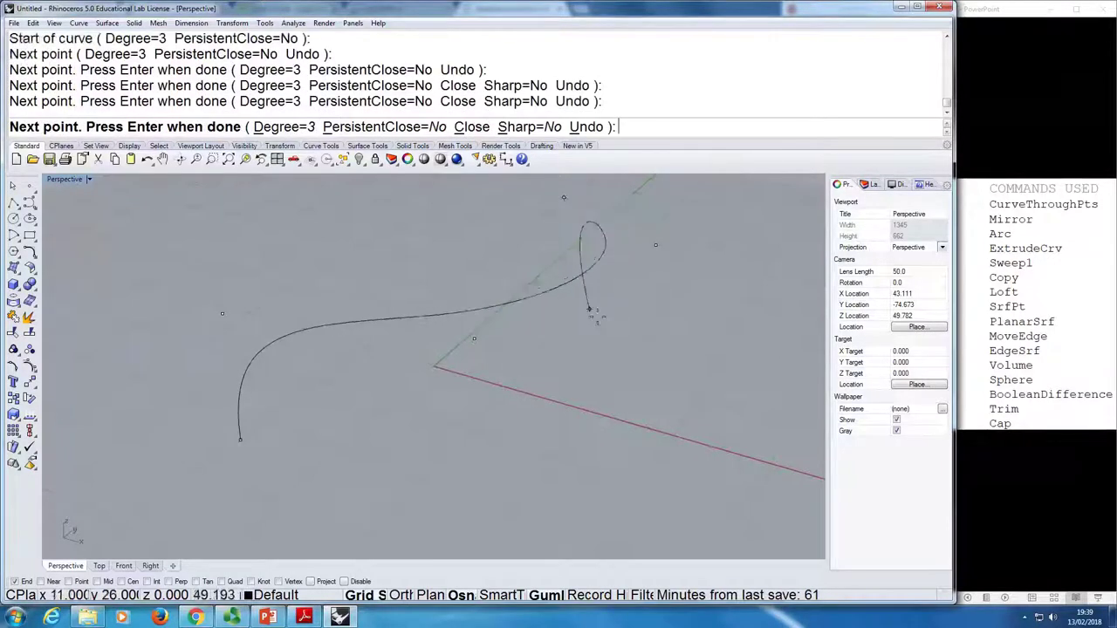
key("Return")
Step: Turn on the curve's control points and shift the second one slightly to reshape the bend near its start
right_click_drag(542, 364, 589, 319)
left_click(583, 320)
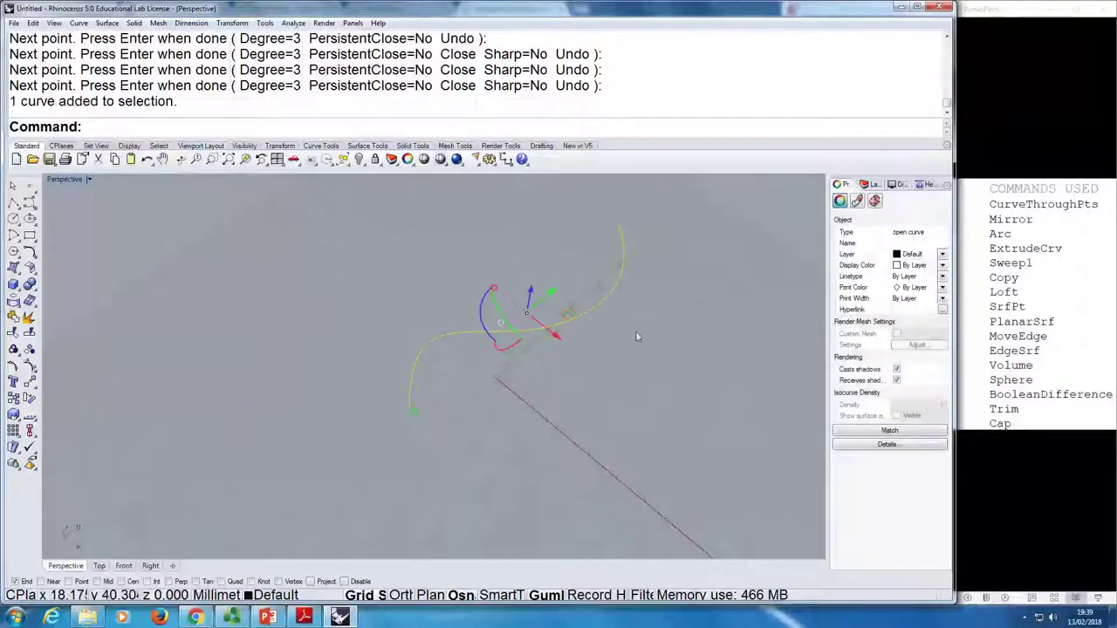
type("Po")
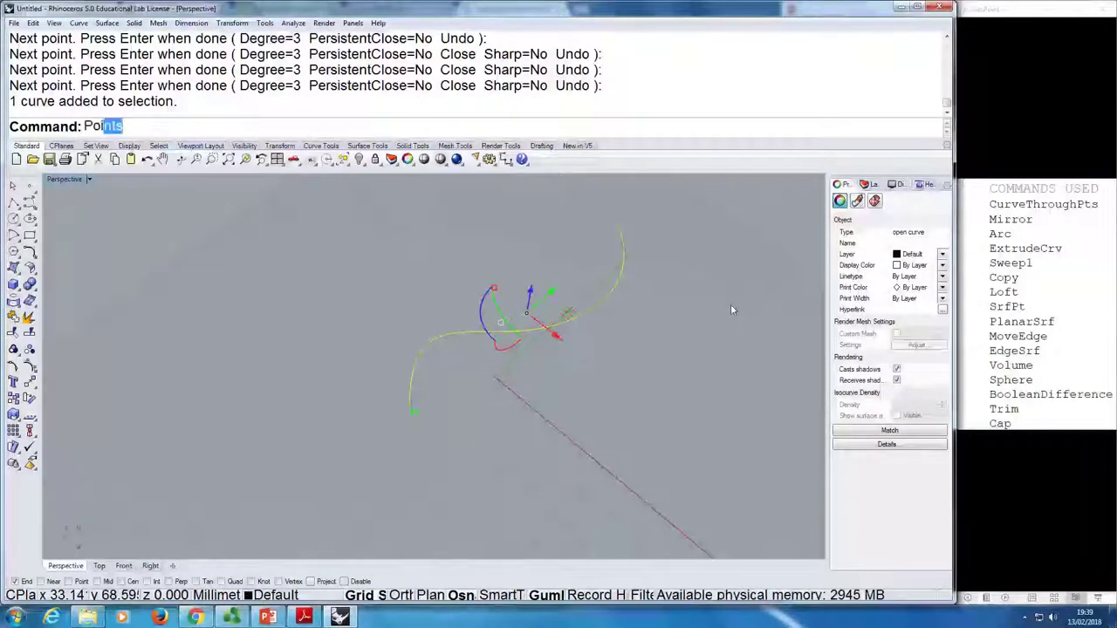
type("int")
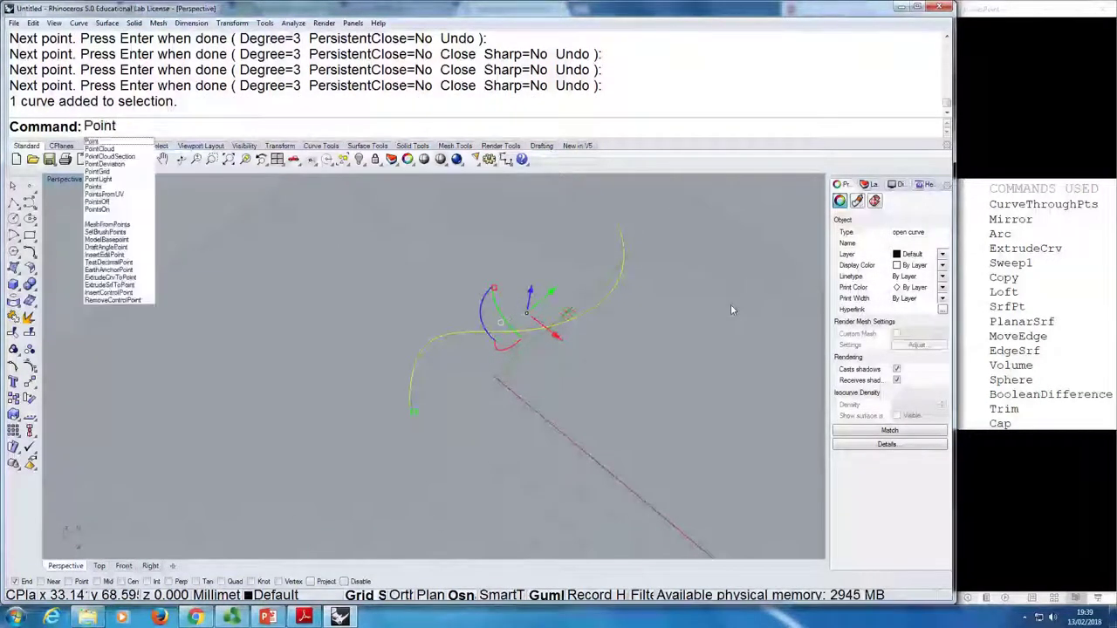
left_click(103, 203)
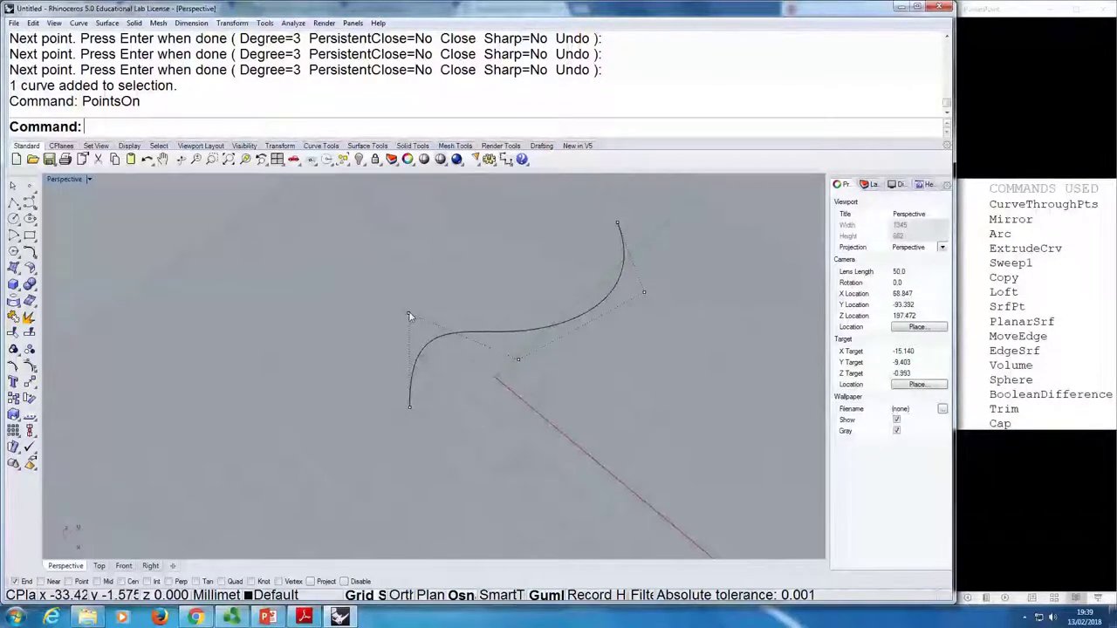
mouse_move(410, 316)
left_mouse_down()
mouse_move(373, 260)
mouse_move(412, 324)
left_mouse_up()
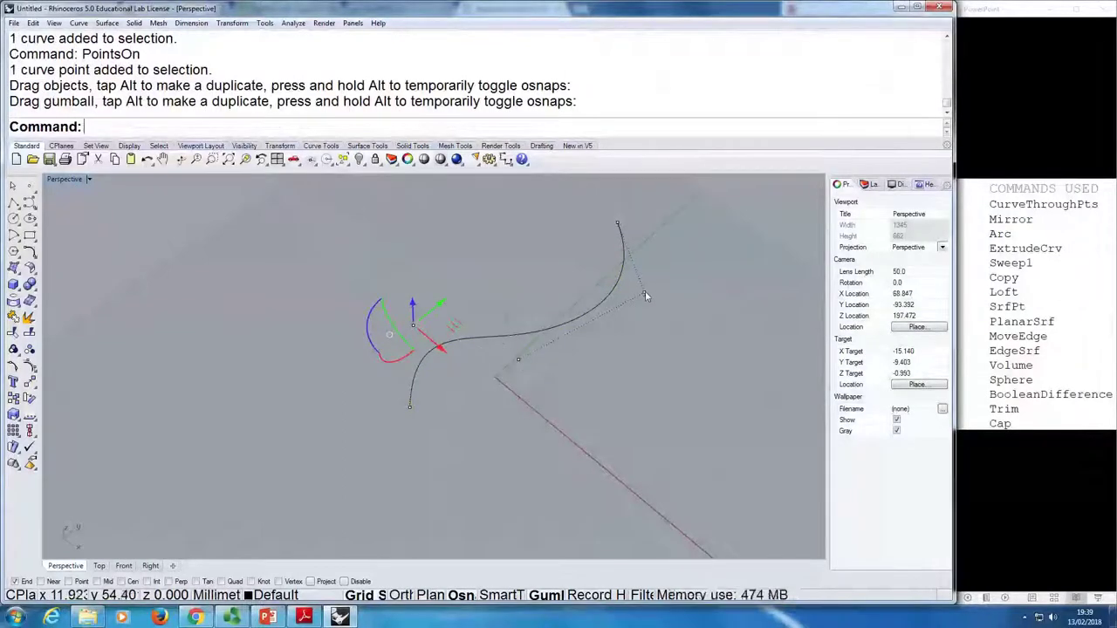
Step: Begin a second control-point curve with three points beside the first and switch its degree to 1
left_click(29, 203)
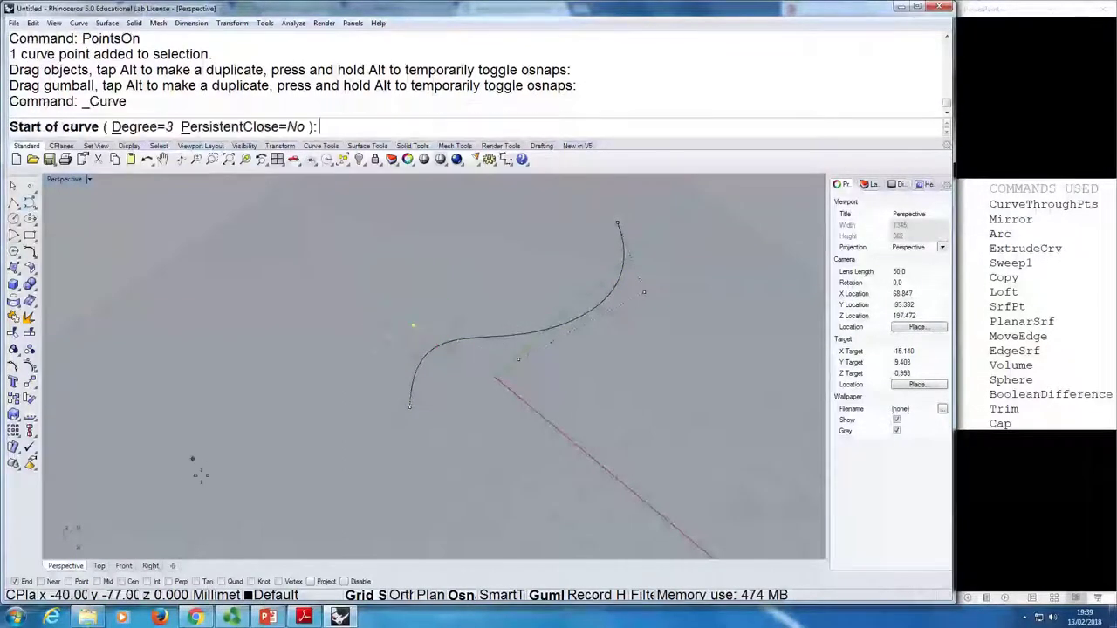
left_click(186, 479)
left_click(187, 409)
left_click(318, 398)
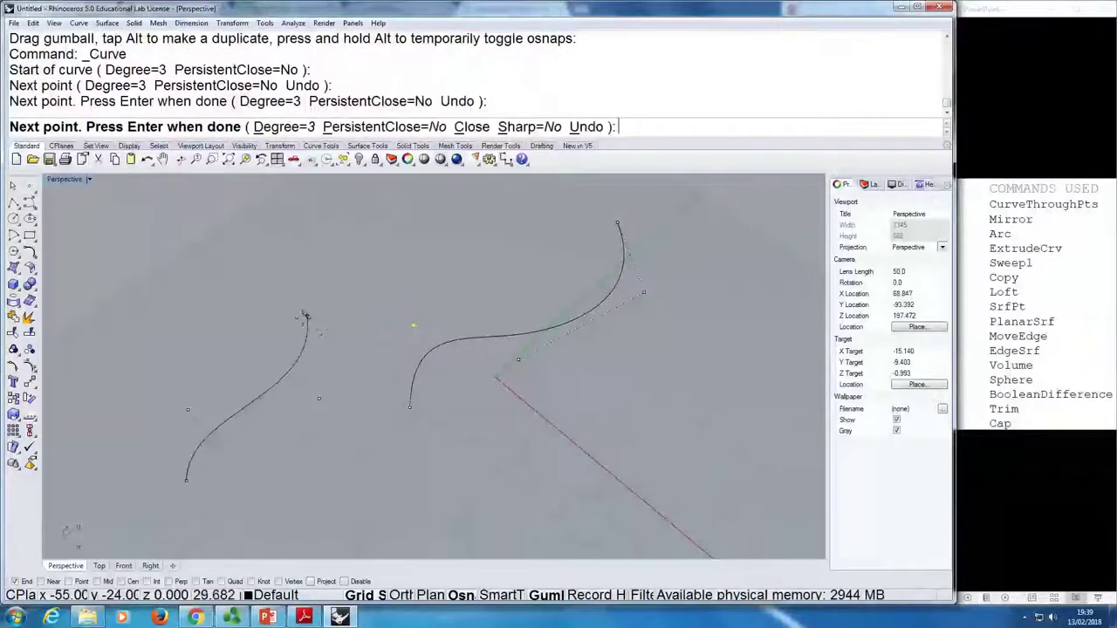
left_click(306, 129)
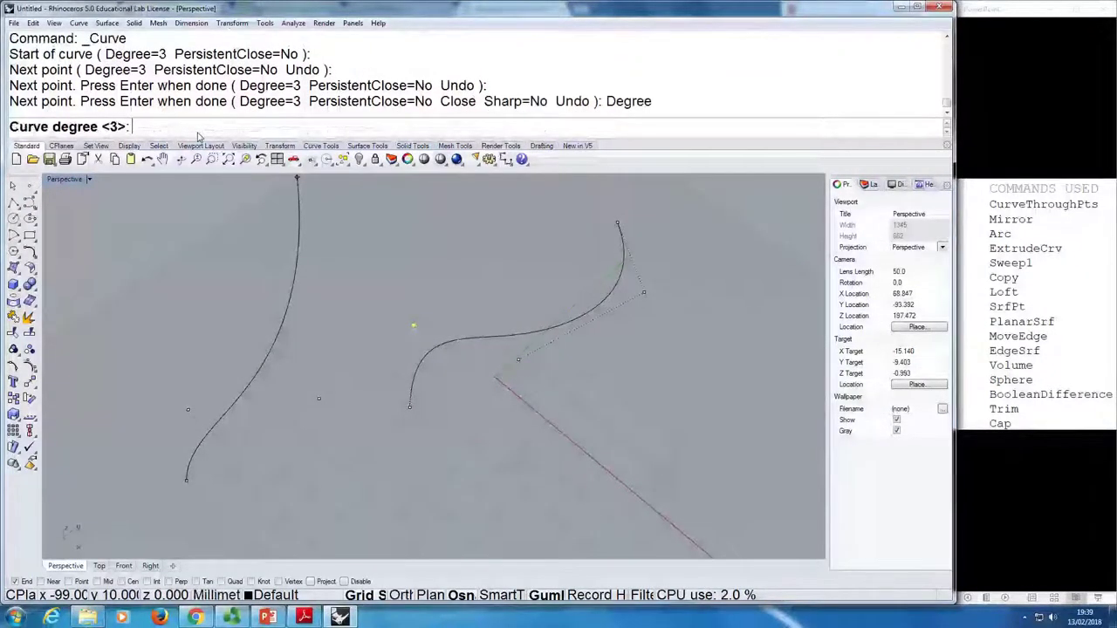
type("1")
key("Return")
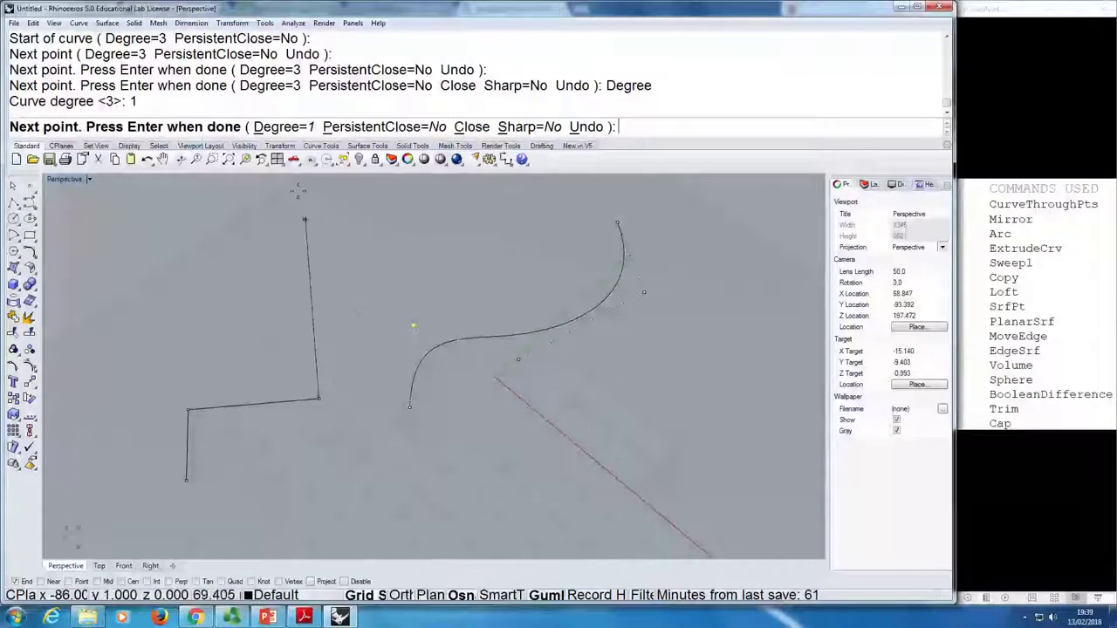
Step: Set the curve's degree back to 3 and finish the curve with two more points
left_click(278, 127)
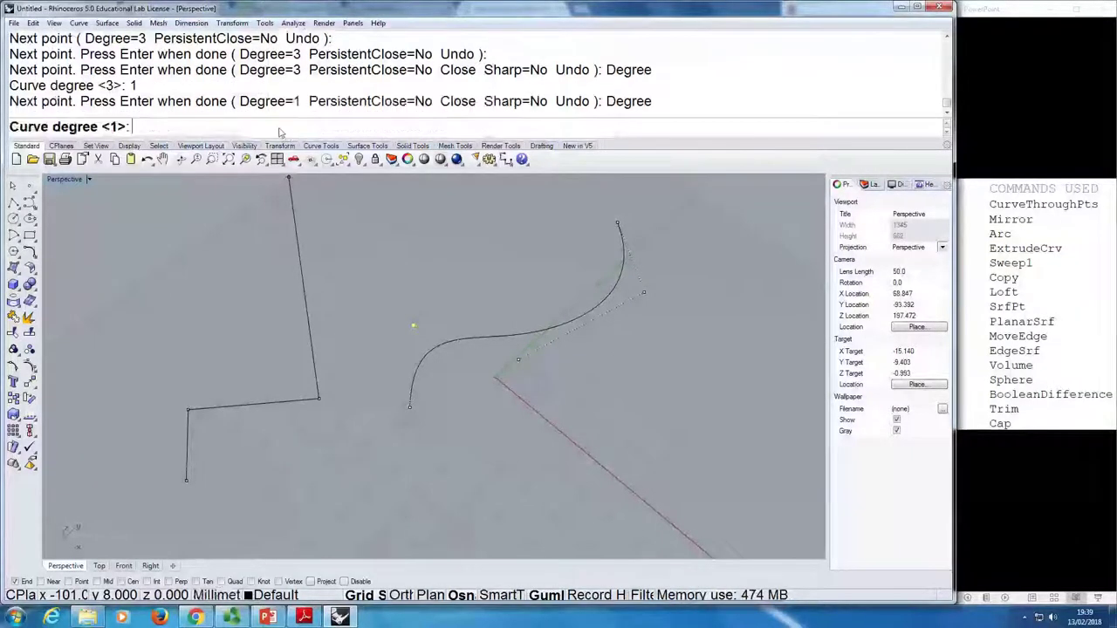
type("3")
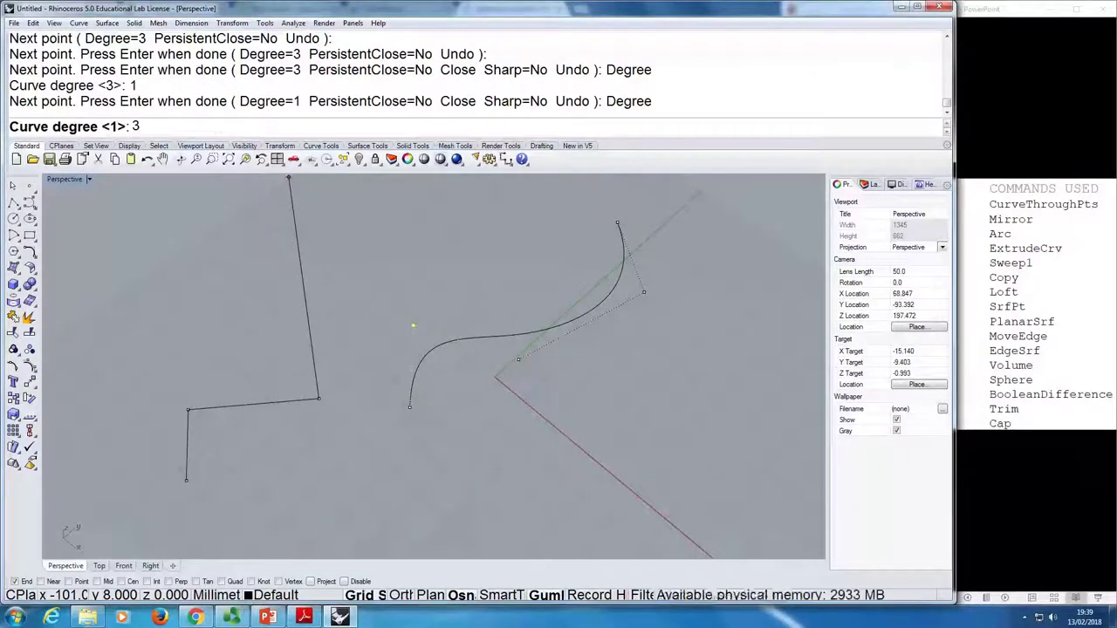
key("Return")
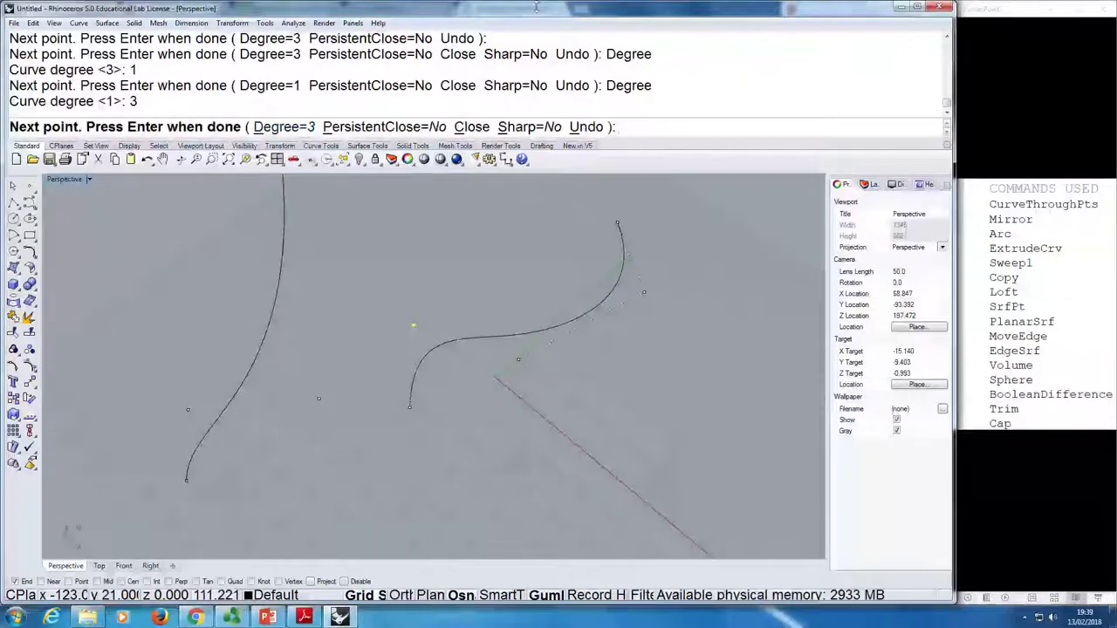
left_click(361, 367)
left_click(331, 276)
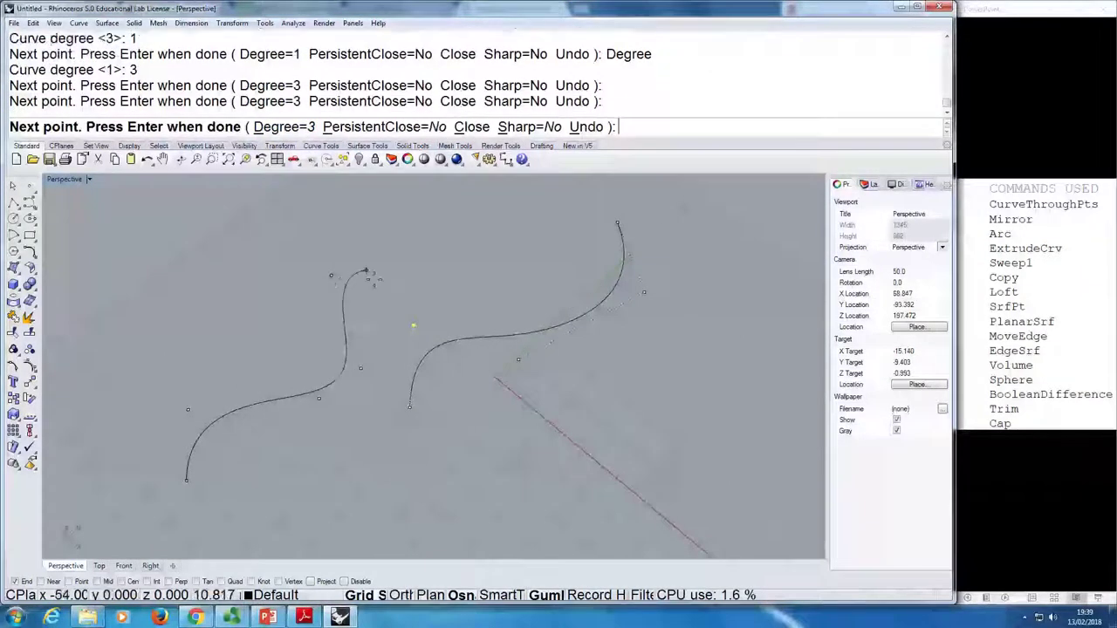
key("Return")
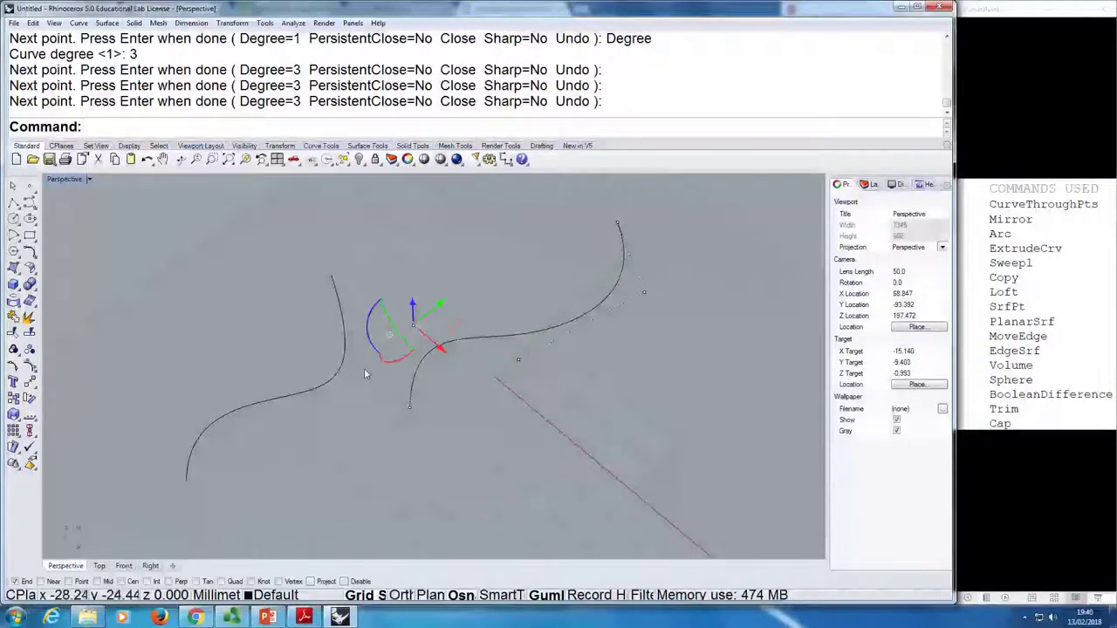
Step: Delete both curves from the construction plane
scroll(364, 374, "down", 5)
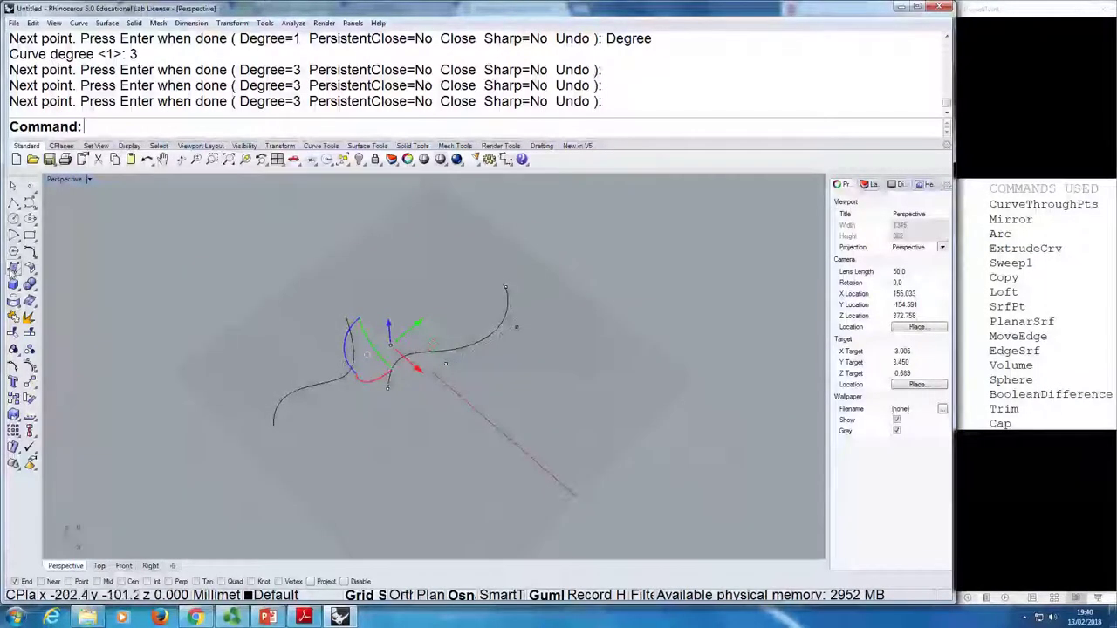
key("Escape")
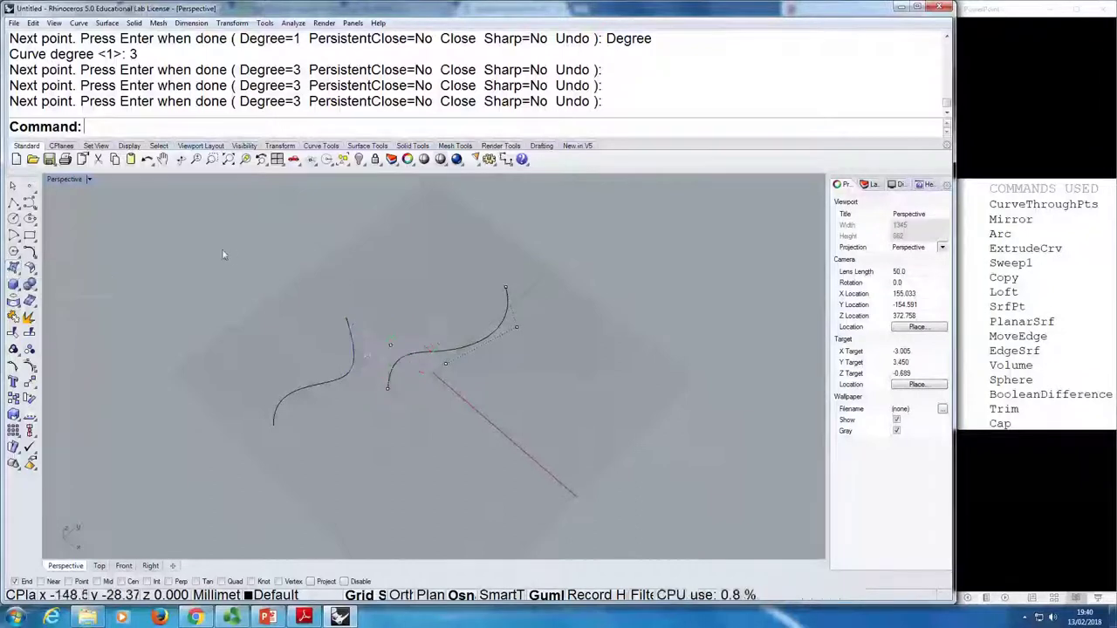
left_click_drag(223, 254, 644, 422)
key("Delete")
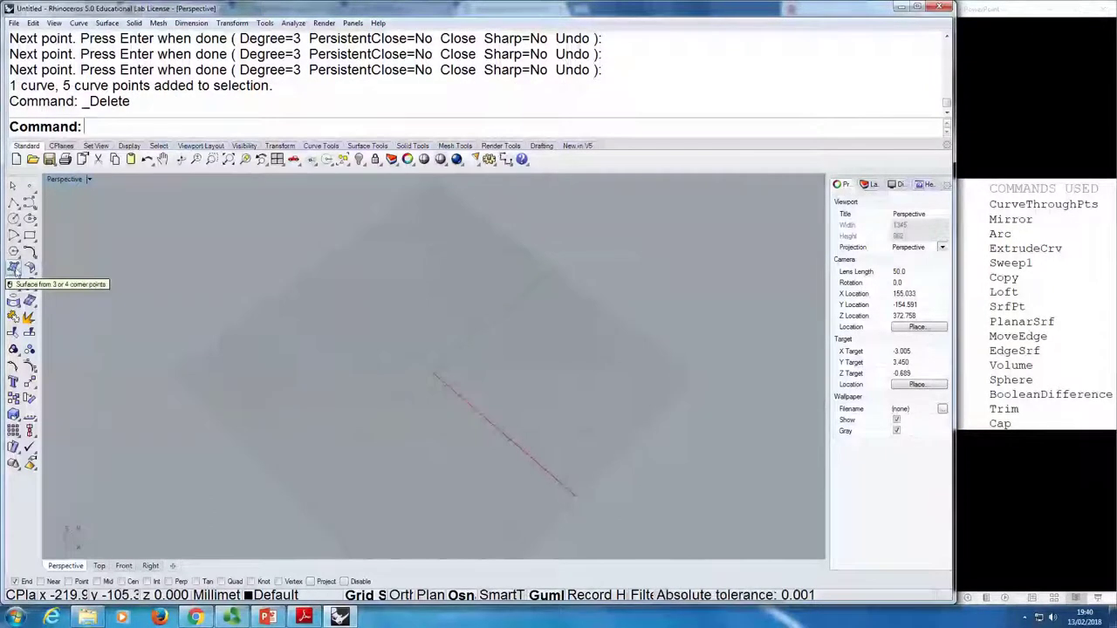
Step: Create a flat four-sided surface from four corner points near the origin and set the viewport's display mode to Shaded
left_click(14, 268)
left_click(338, 437)
left_click(323, 356)
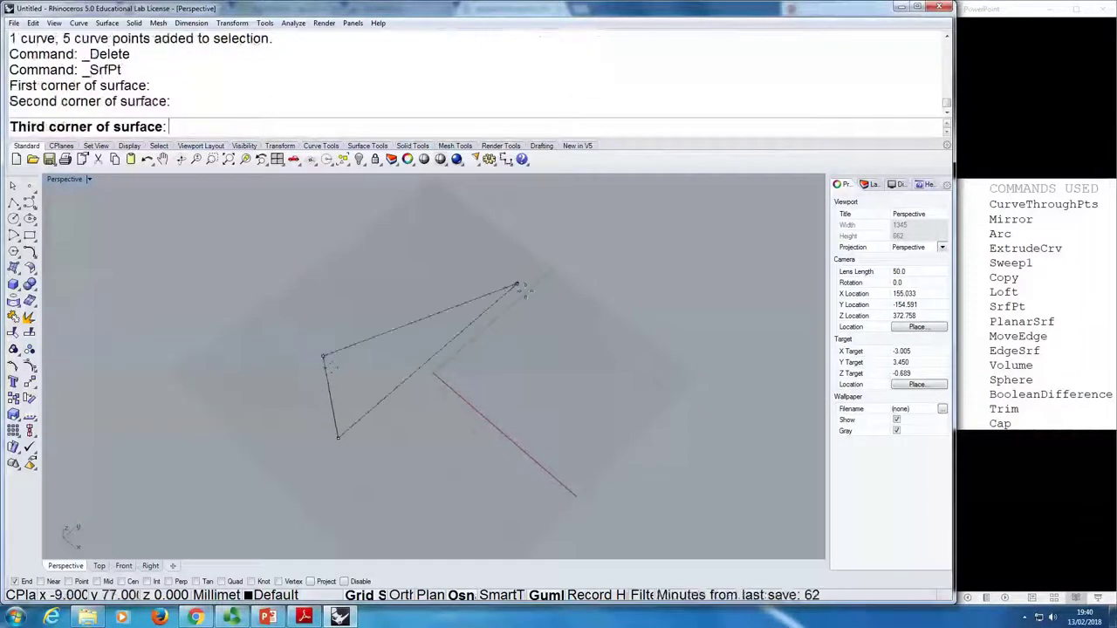
left_click(518, 285)
left_click(515, 384)
right_click_drag(469, 432, 458, 373)
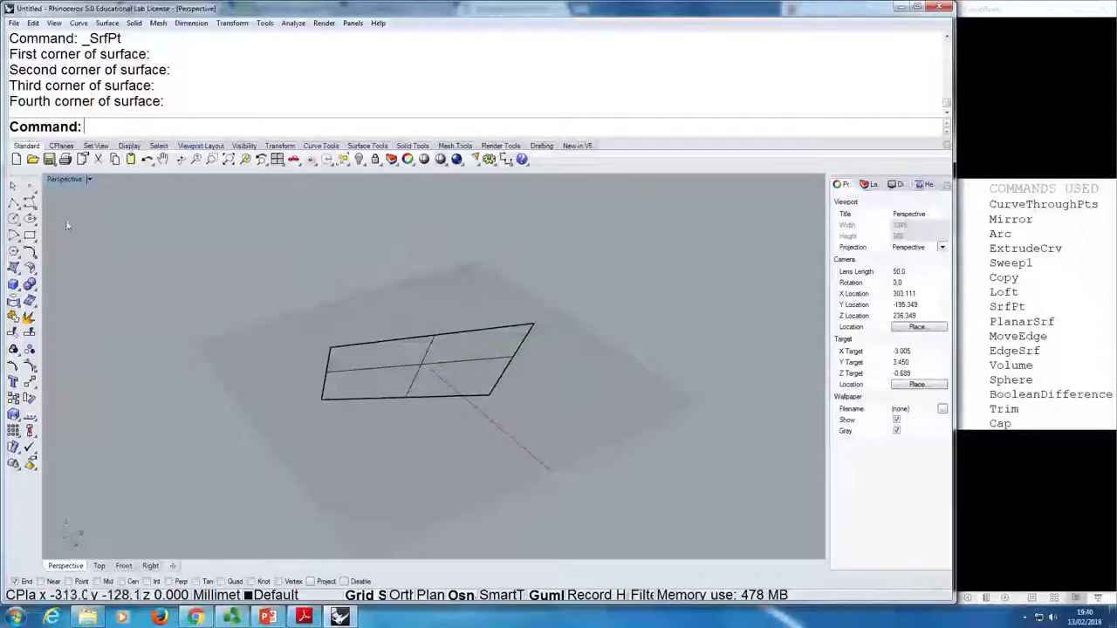
left_click(91, 180)
left_click(92, 220)
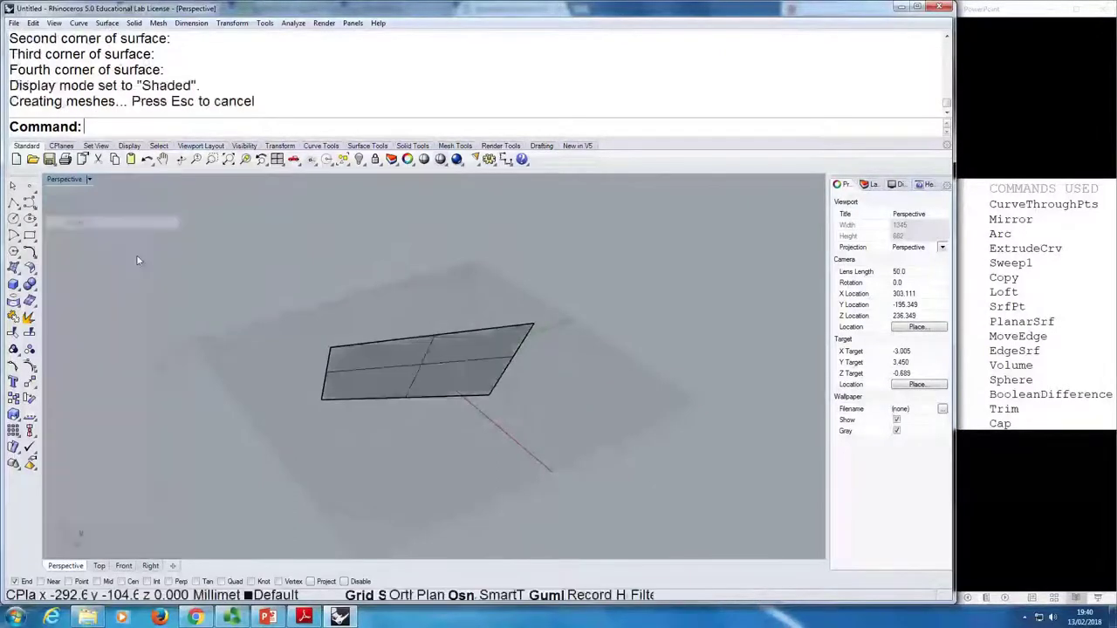
Step: Turn on the surface's control points and raise one far corner point vertically above the construction plane
left_click(399, 387)
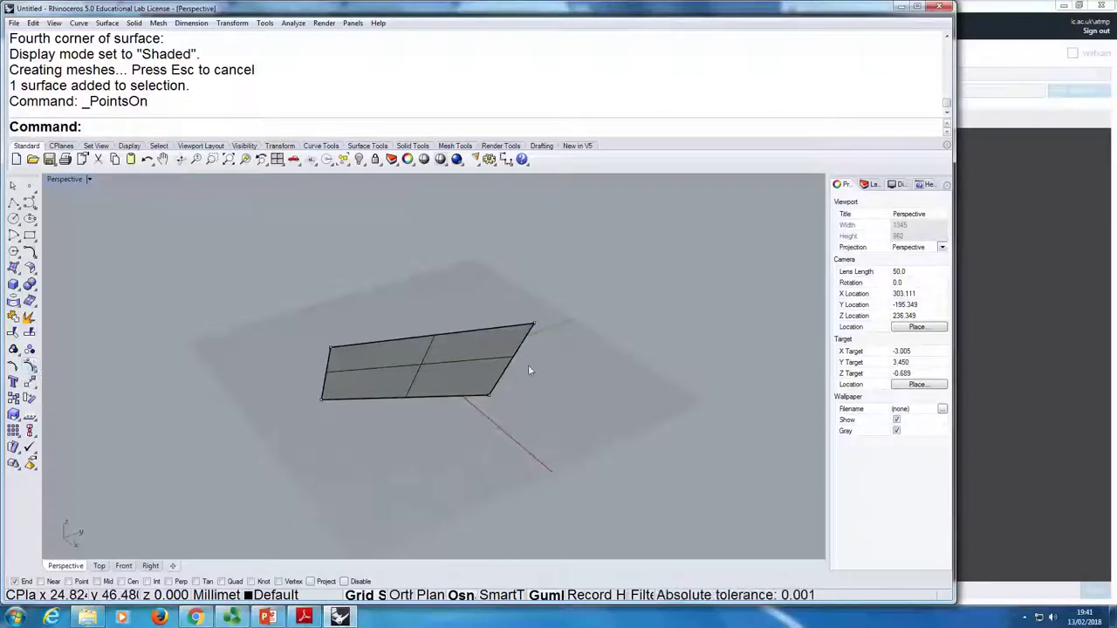
right_click_drag(527, 406, 554, 416)
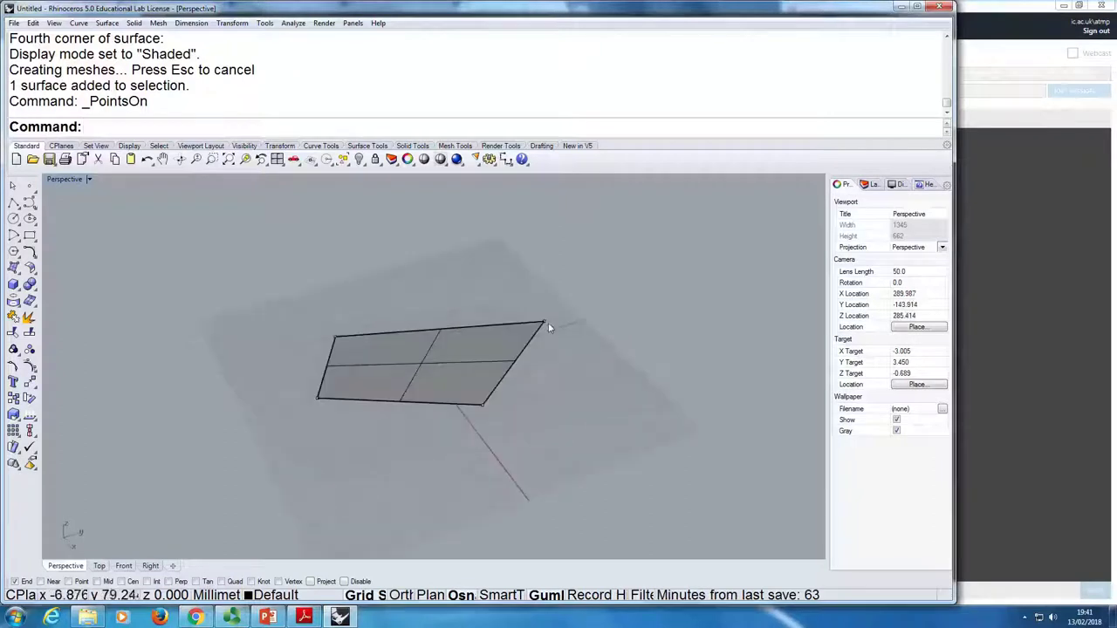
left_click(543, 325)
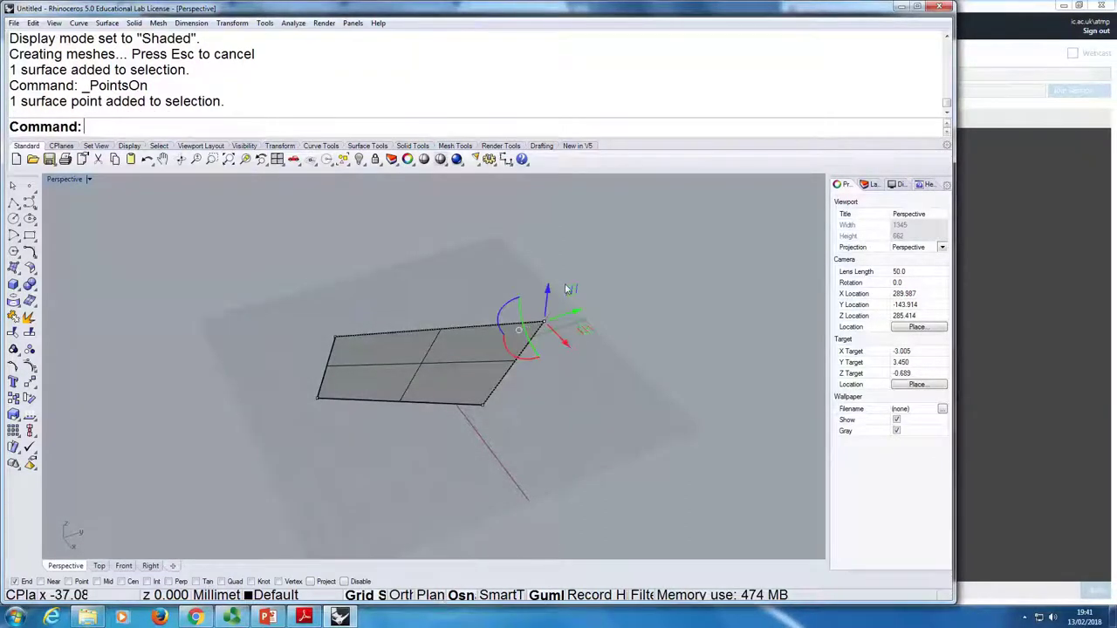
right_click_drag(571, 364, 558, 312)
left_click_drag(552, 316, 549, 266)
right_click_drag(558, 302, 573, 422)
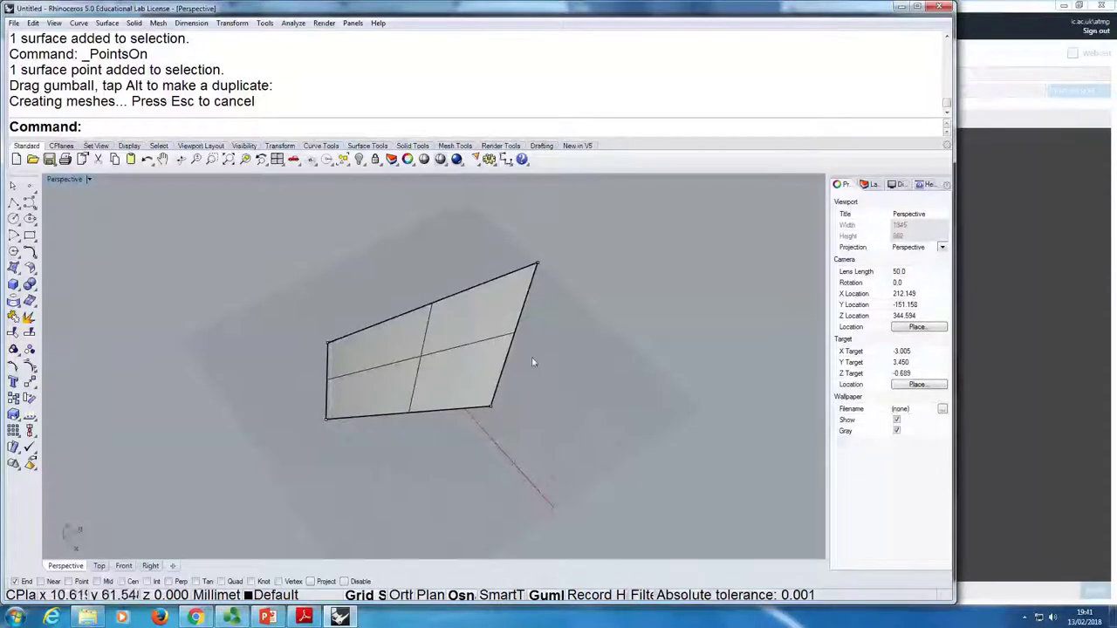
Step: Rebuild the four-sided surface with point counts of 7 in U and V and degree 3 in both directions
right_click_drag(532, 364, 356, 339)
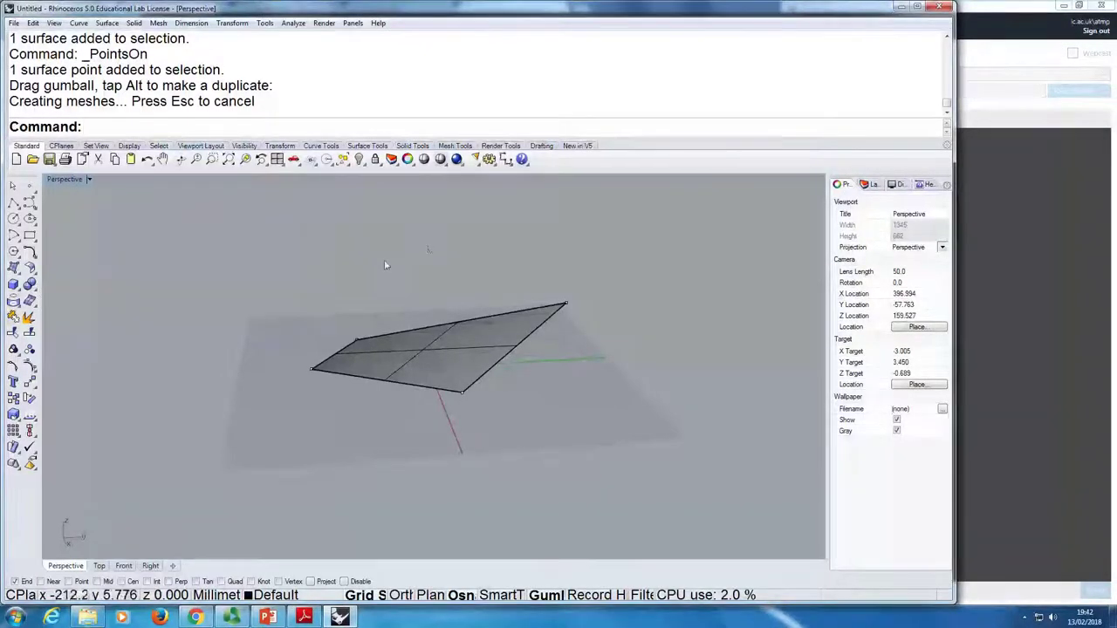
type("Rebuild")
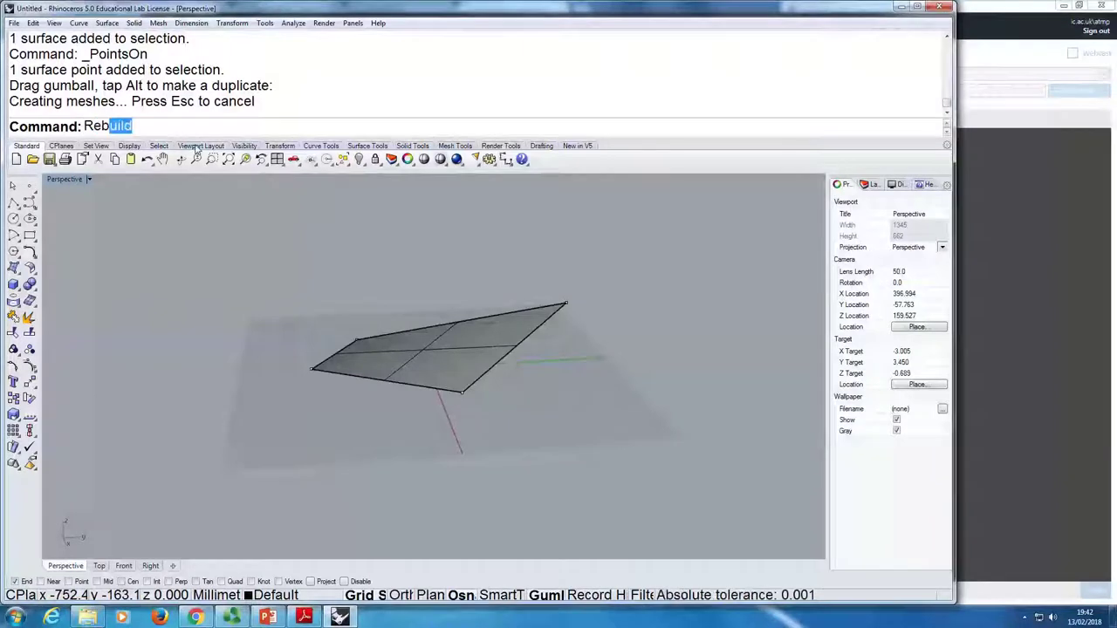
key("Return")
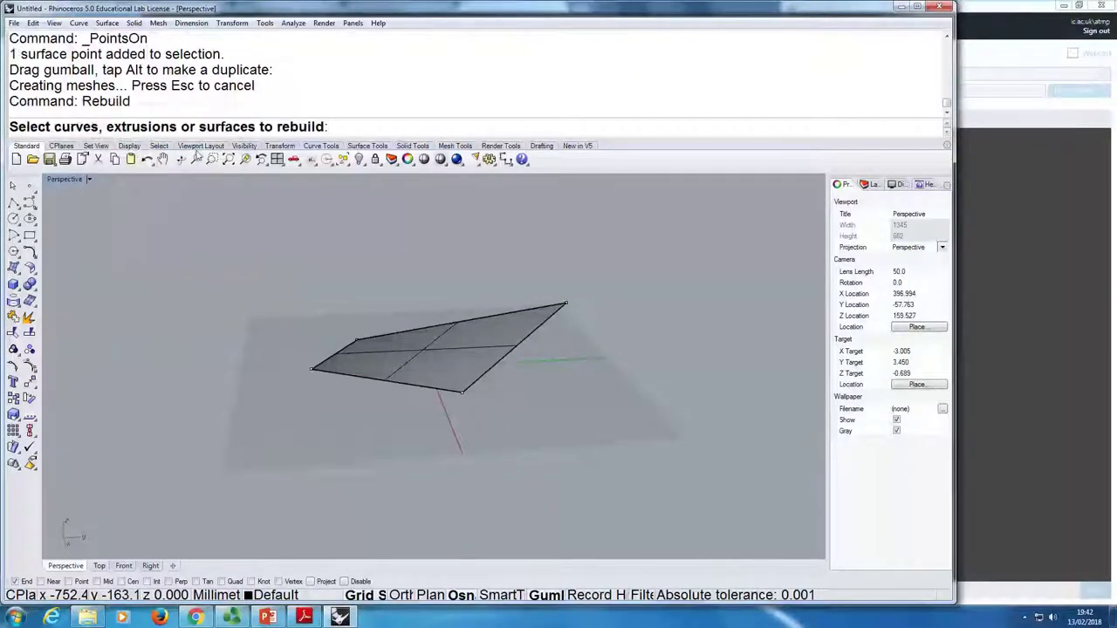
left_click(476, 384)
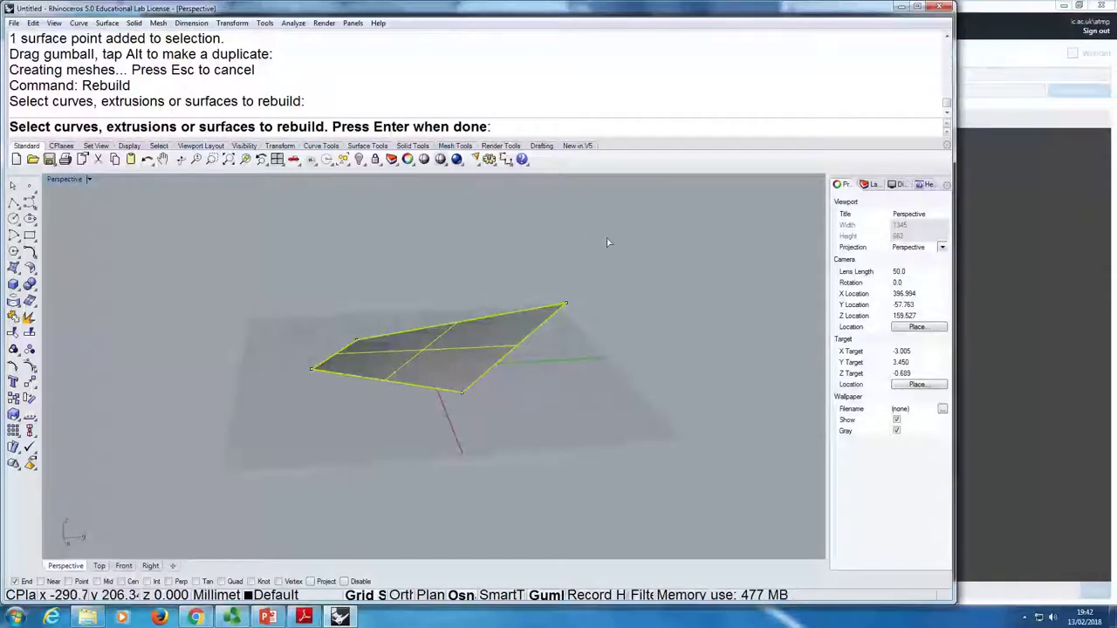
key("Return")
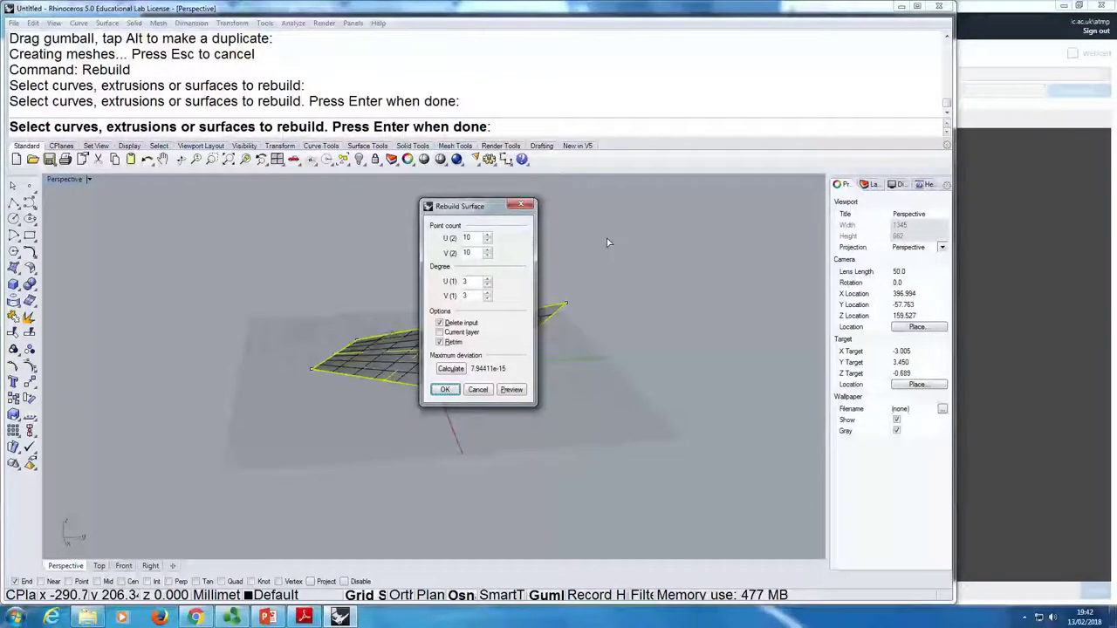
left_click_drag(476, 209, 222, 216)
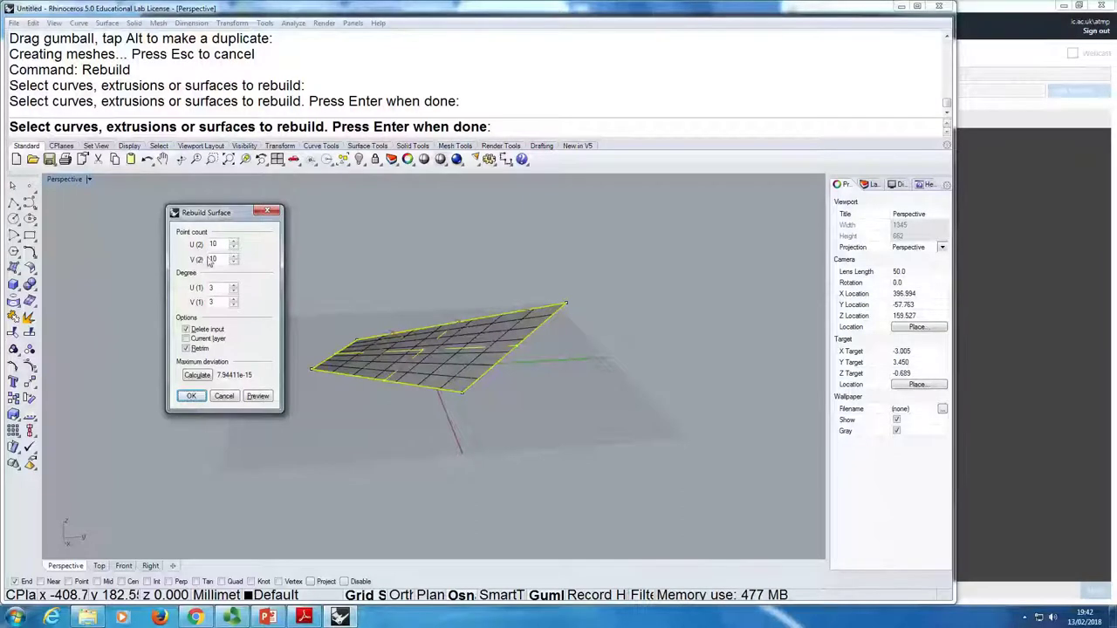
mouse_move(366, 332)
right_mouse_down()
mouse_move(389, 319)
mouse_move(375, 328)
right_mouse_up()
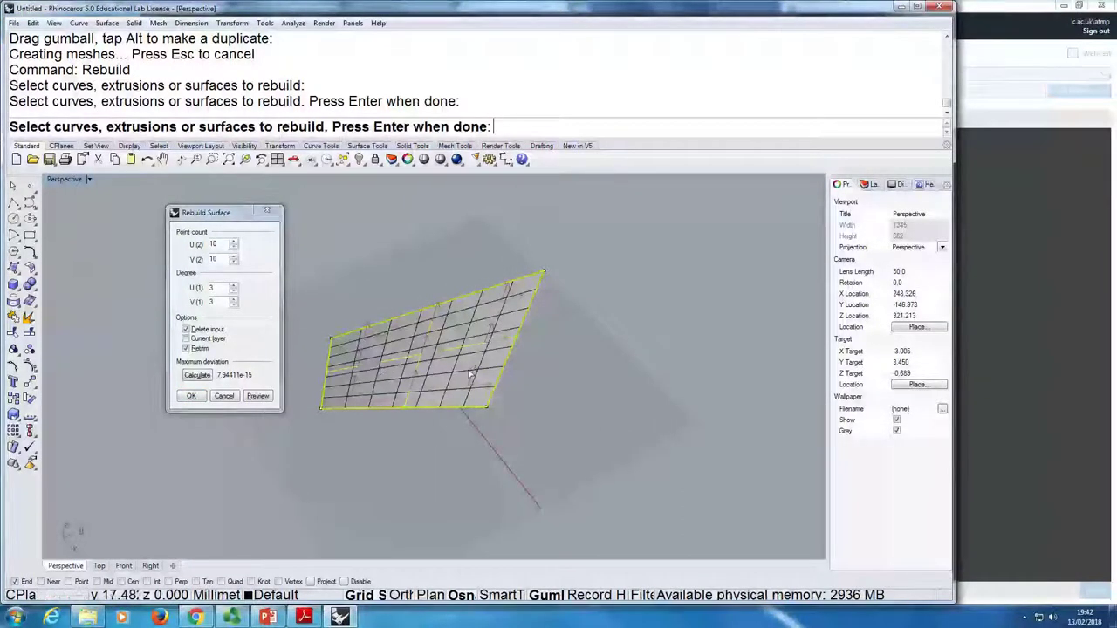
left_click(233, 249)
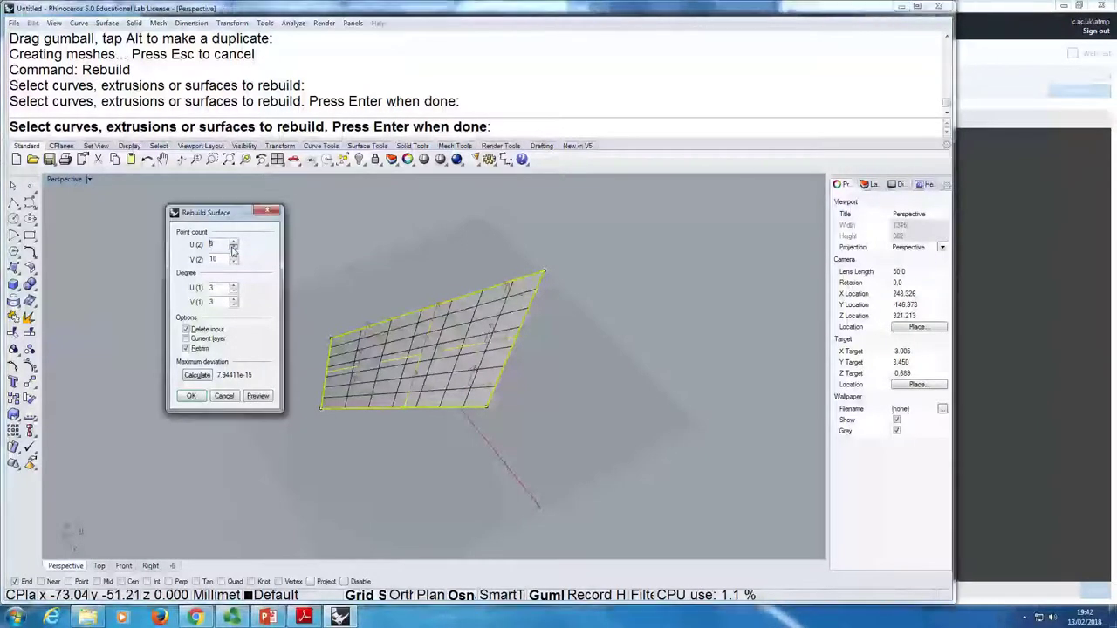
left_click(233, 248)
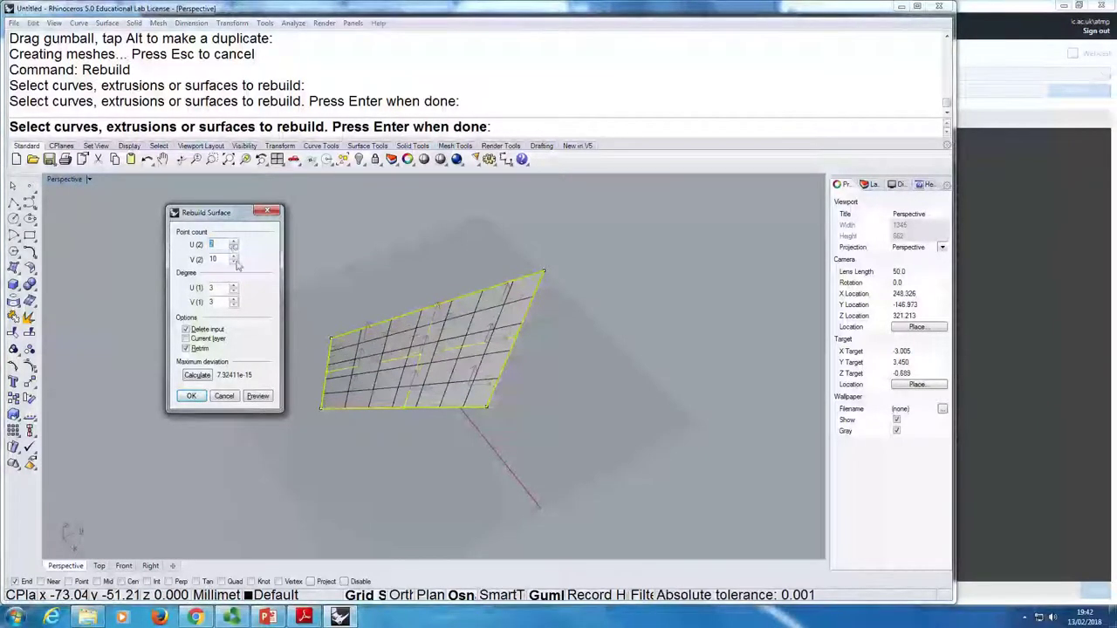
left_click(234, 262)
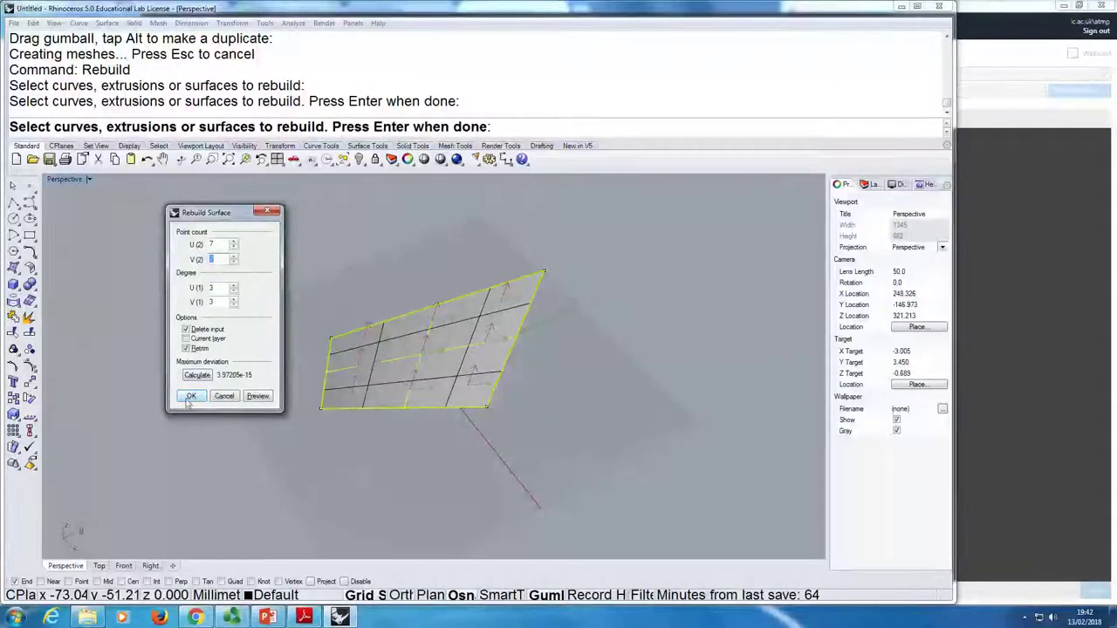
left_click(257, 396)
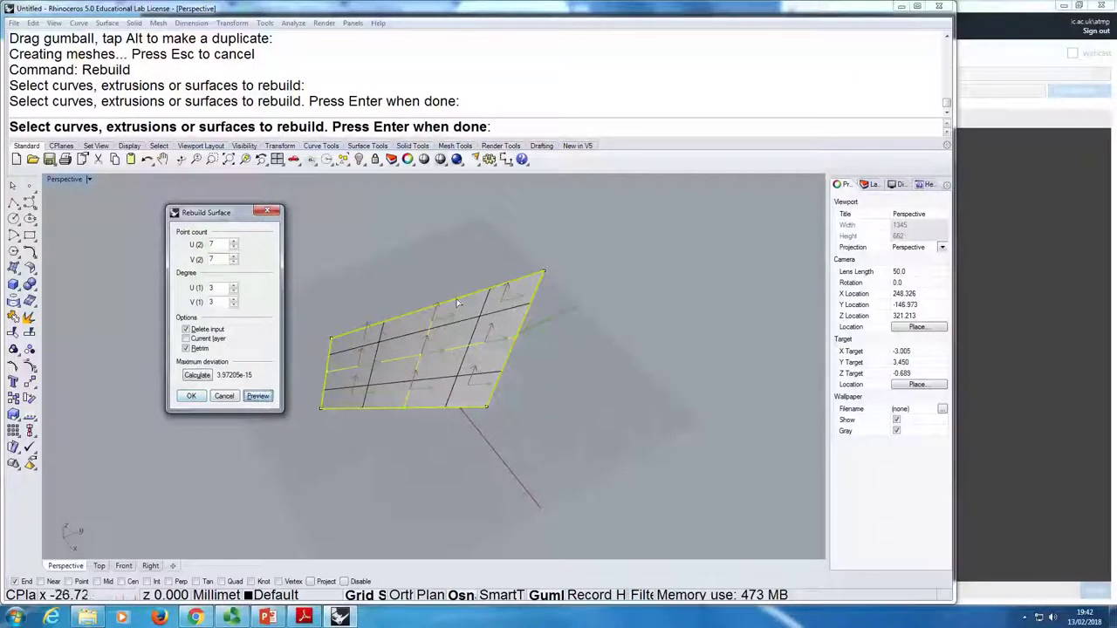
left_click(190, 396)
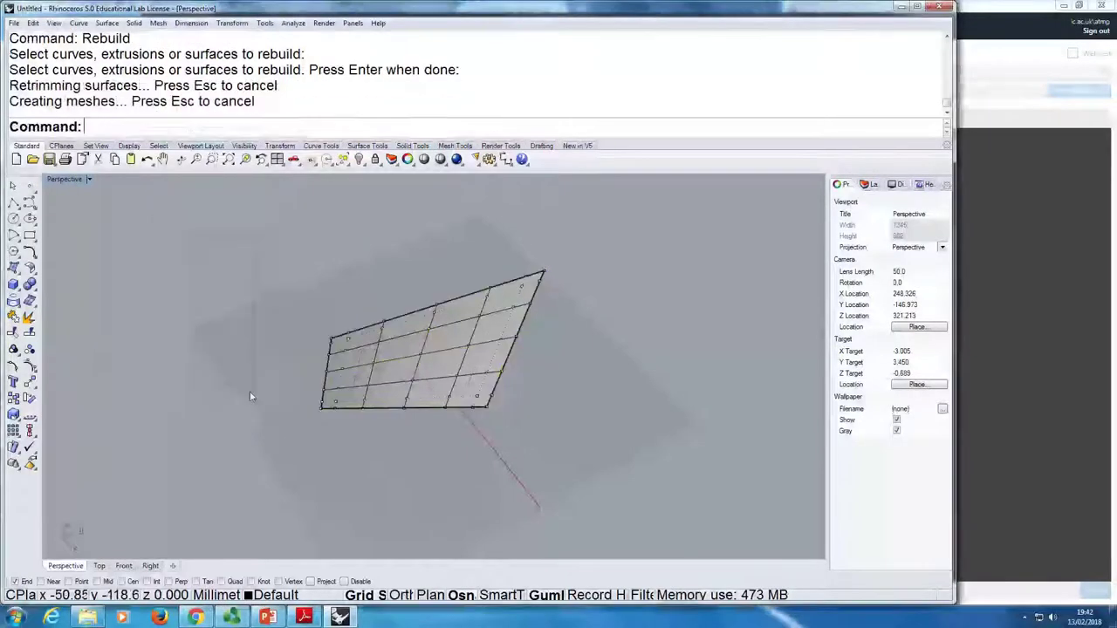
Step: Select the eight control points around the already raised corner of the rebuilt surface and lift them vertically into a curved peak
right_click_drag(250, 391, 386, 417)
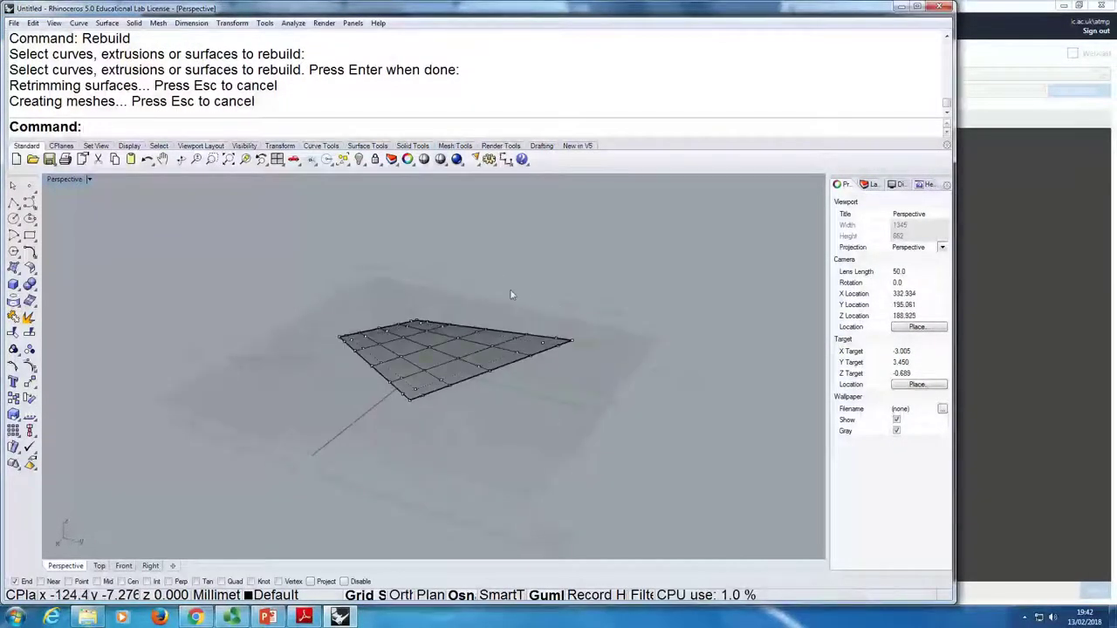
left_click_drag(510, 288, 602, 419)
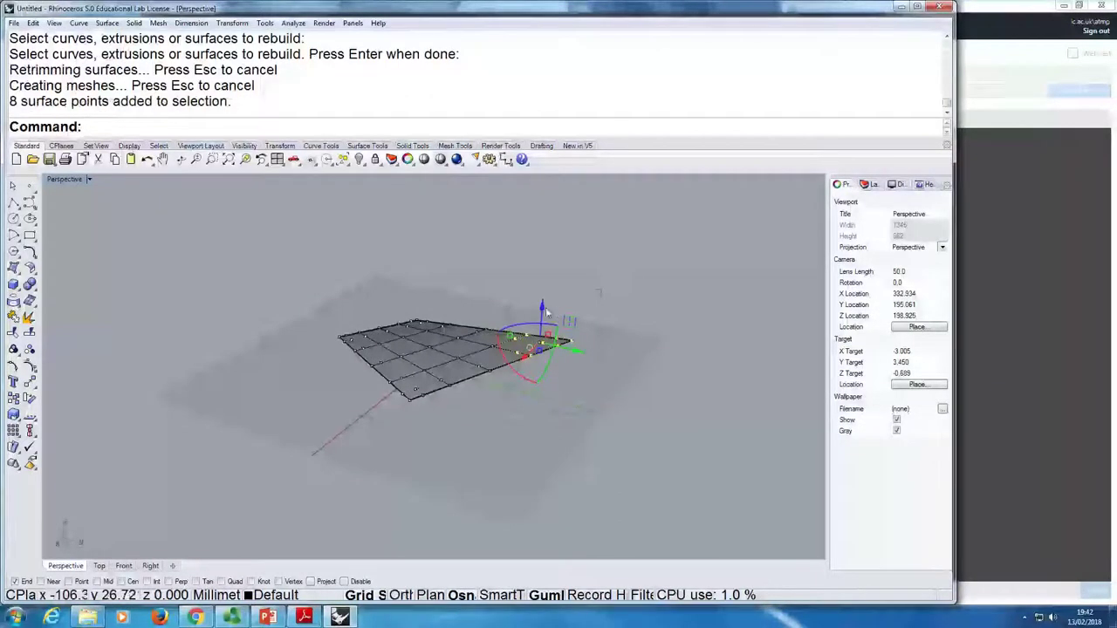
mouse_move(541, 308)
left_mouse_down()
mouse_move(531, 245)
mouse_move(530, 304)
left_mouse_up()
right_click_drag(490, 408, 532, 331)
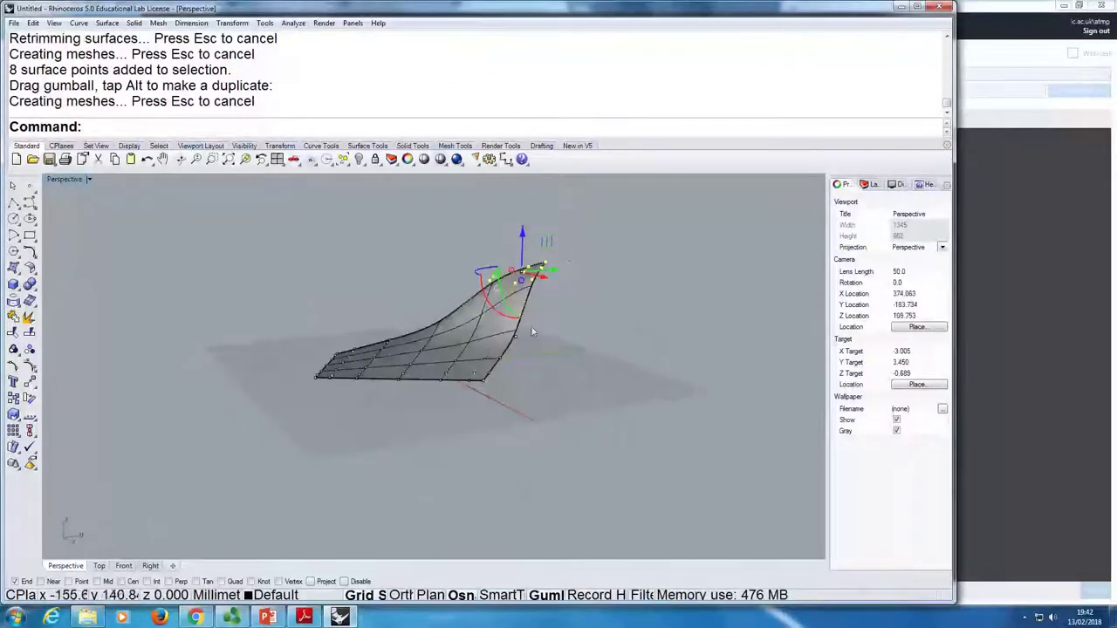
Step: Select nine control points around a low corner of the surface and move them together to bend that corner
right_click_drag(380, 438, 380, 405)
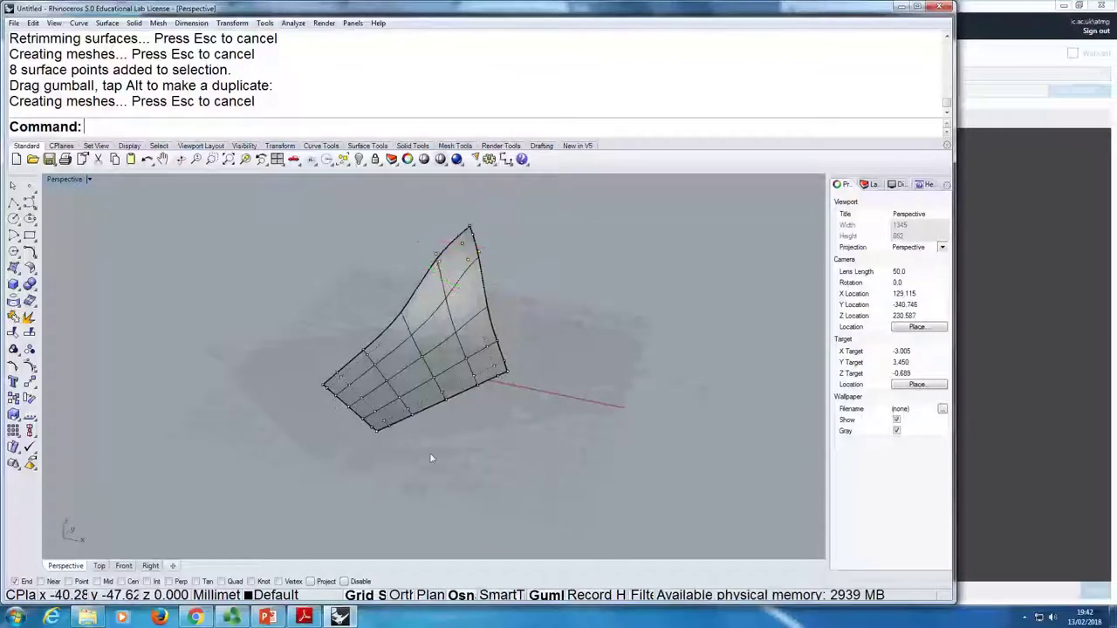
left_click_drag(430, 452, 441, 410)
right_click_drag(440, 410, 310, 279)
left_click(298, 311)
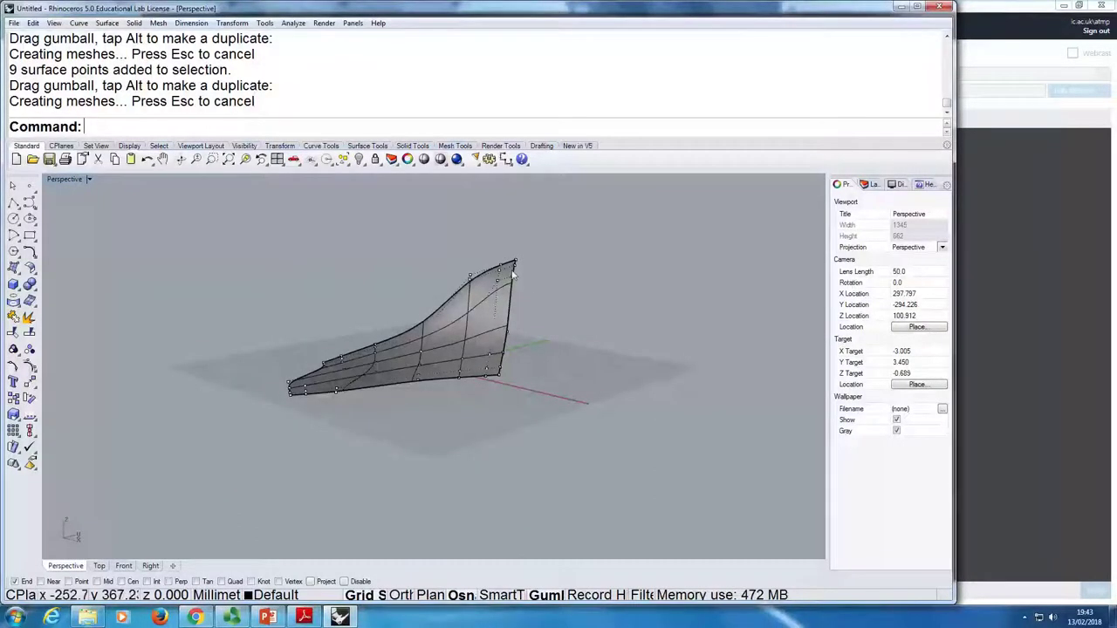
right_click_drag(508, 266, 569, 469)
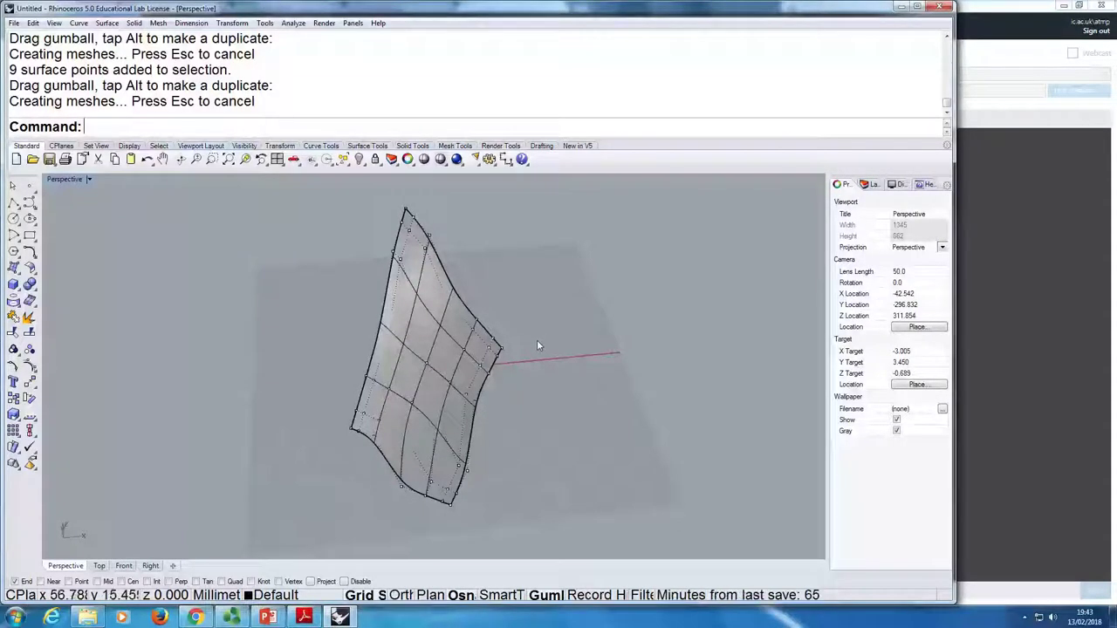
Step: Hide the surface's control points and create a polygon mesh from the surface, keeping the offered polygon density
key("F11")
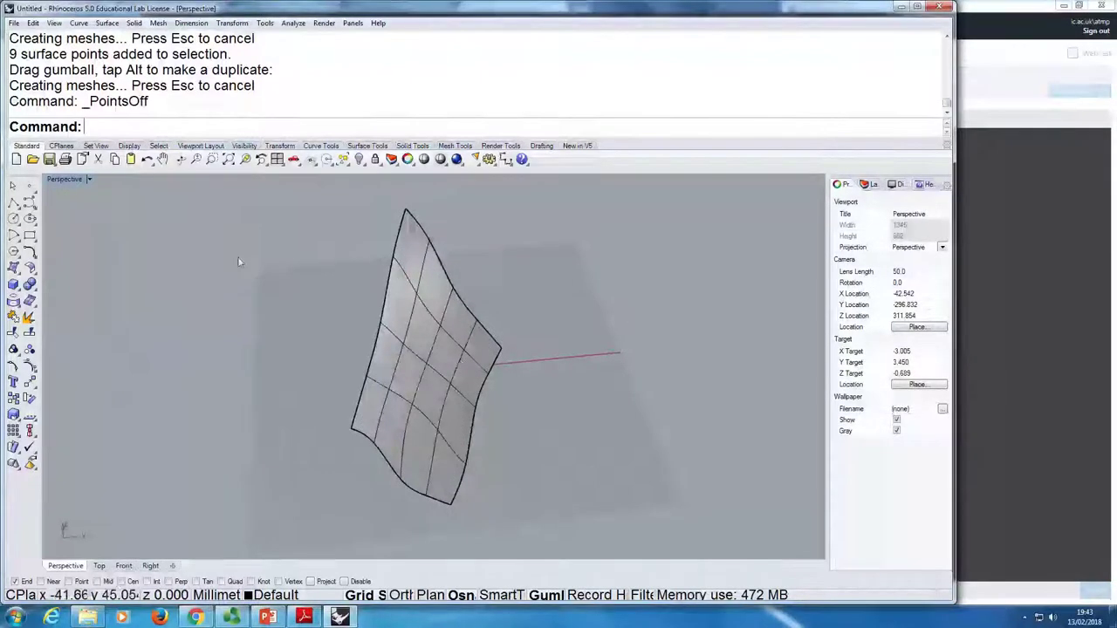
type("Mes")
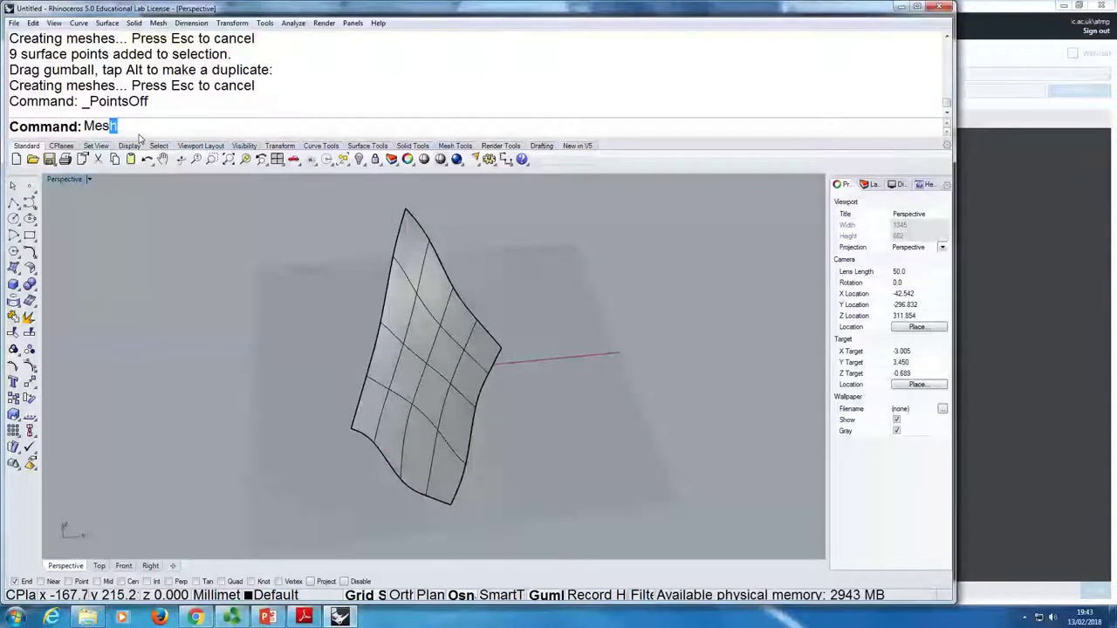
type("h")
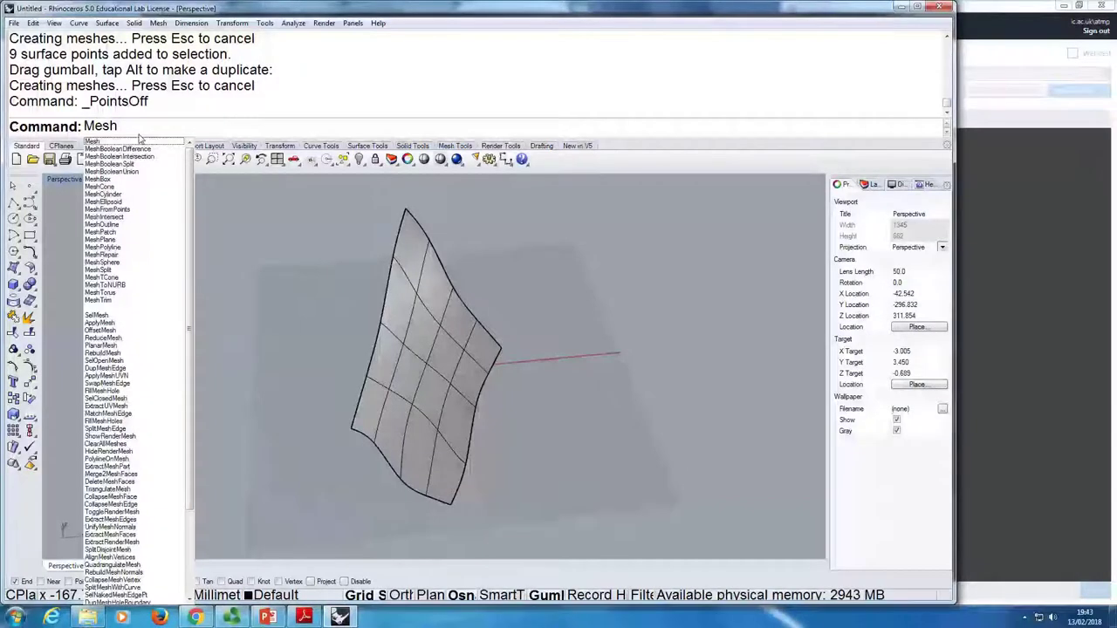
left_click(94, 142)
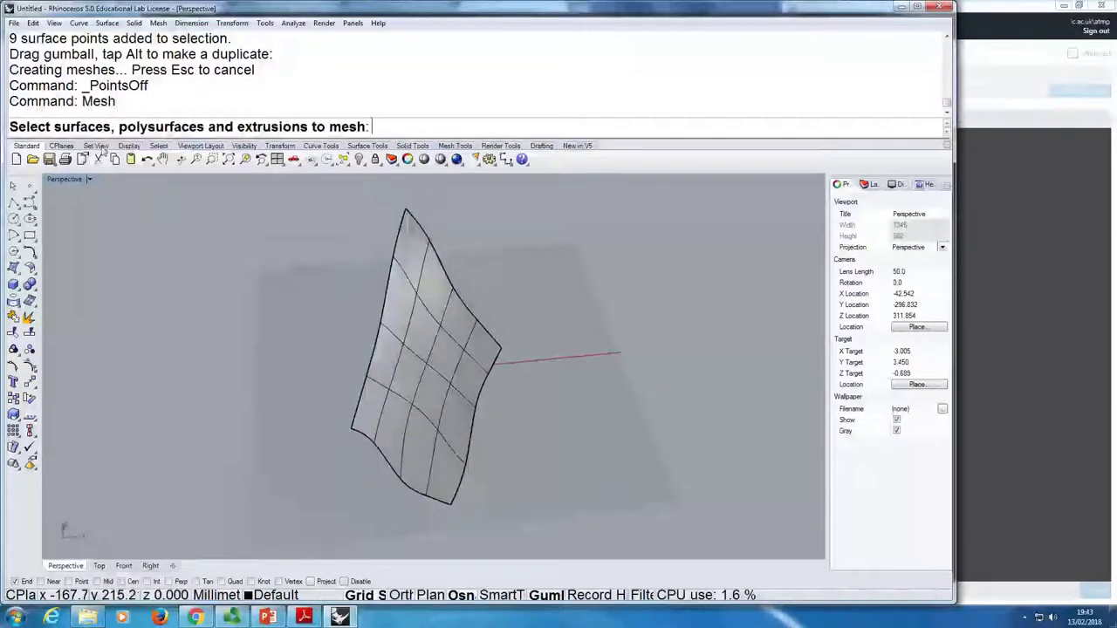
left_click(422, 419)
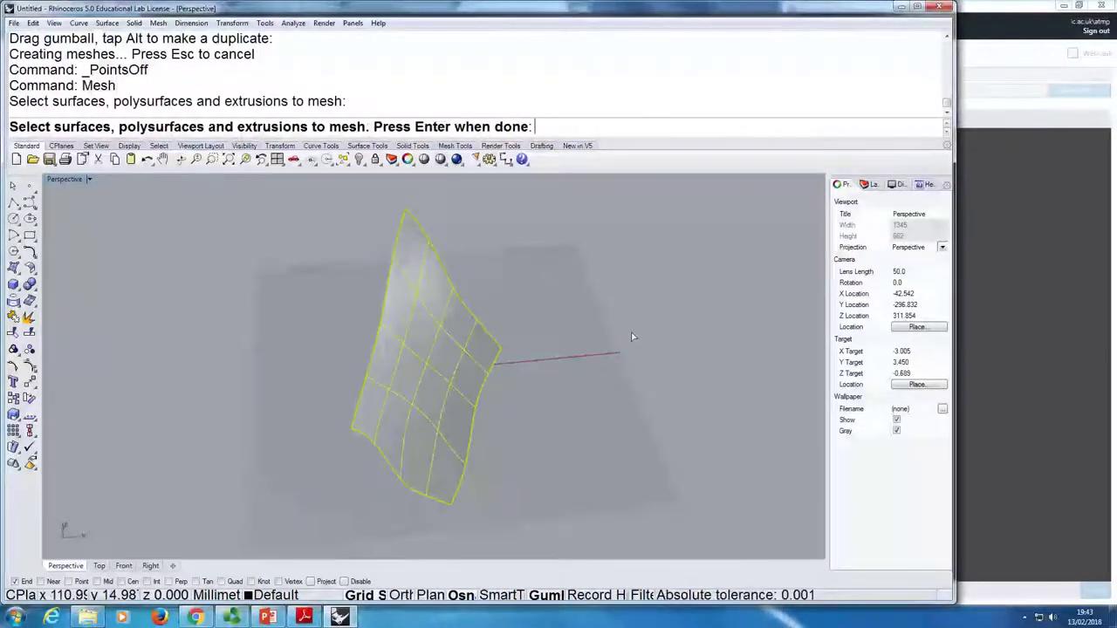
key("Return")
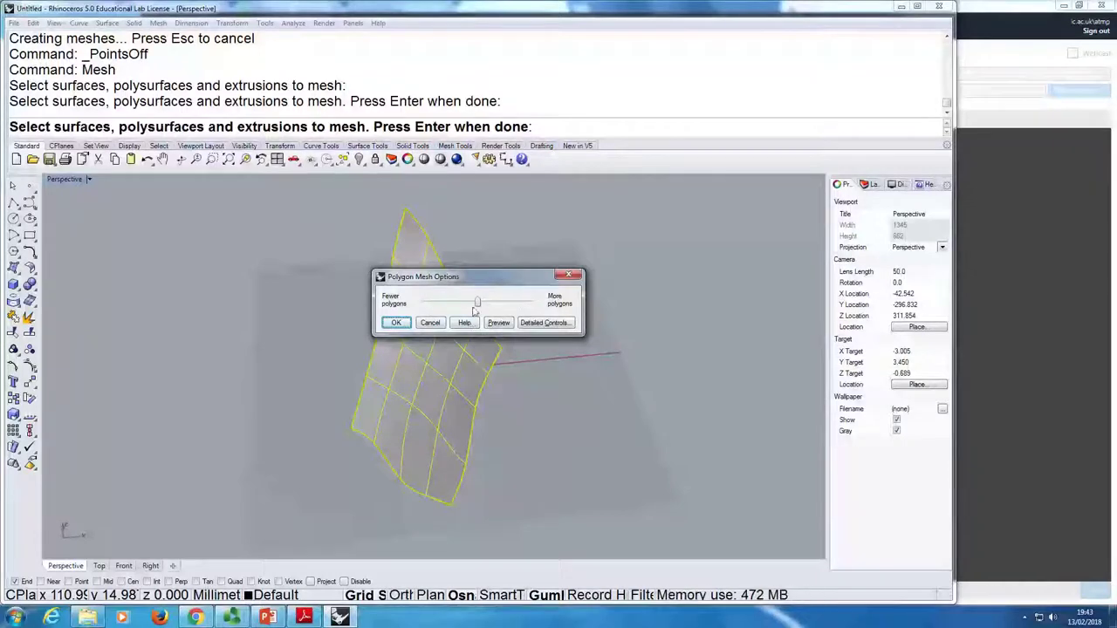
left_click(395, 323)
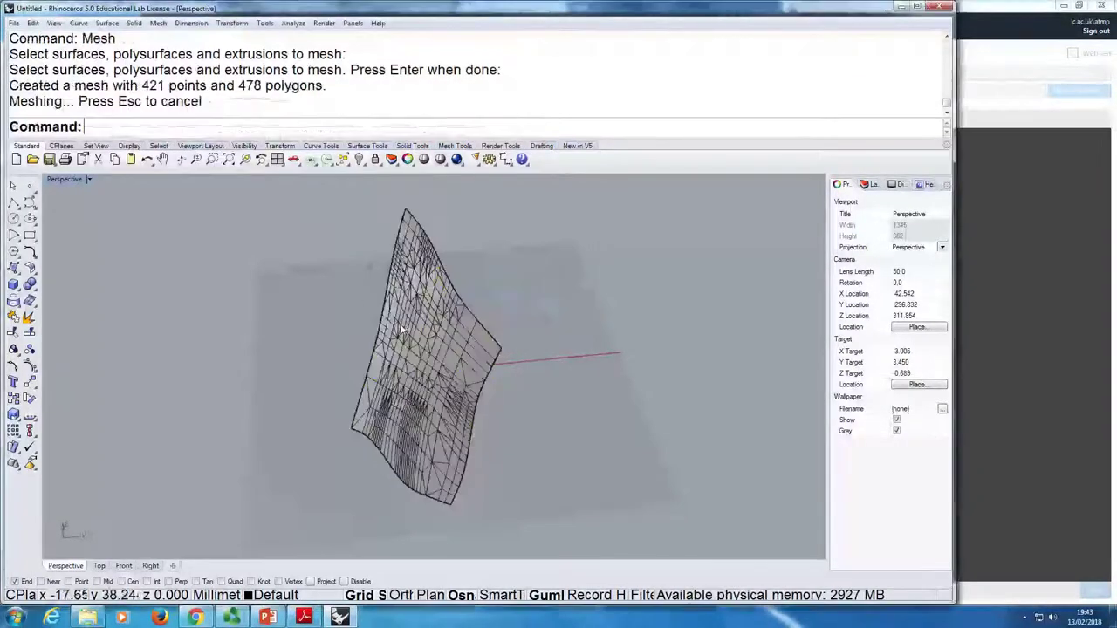
Step: Move the mesh along the X axis to stand beside the original surface, and check the object type of each
left_click(440, 382)
left_click(475, 415)
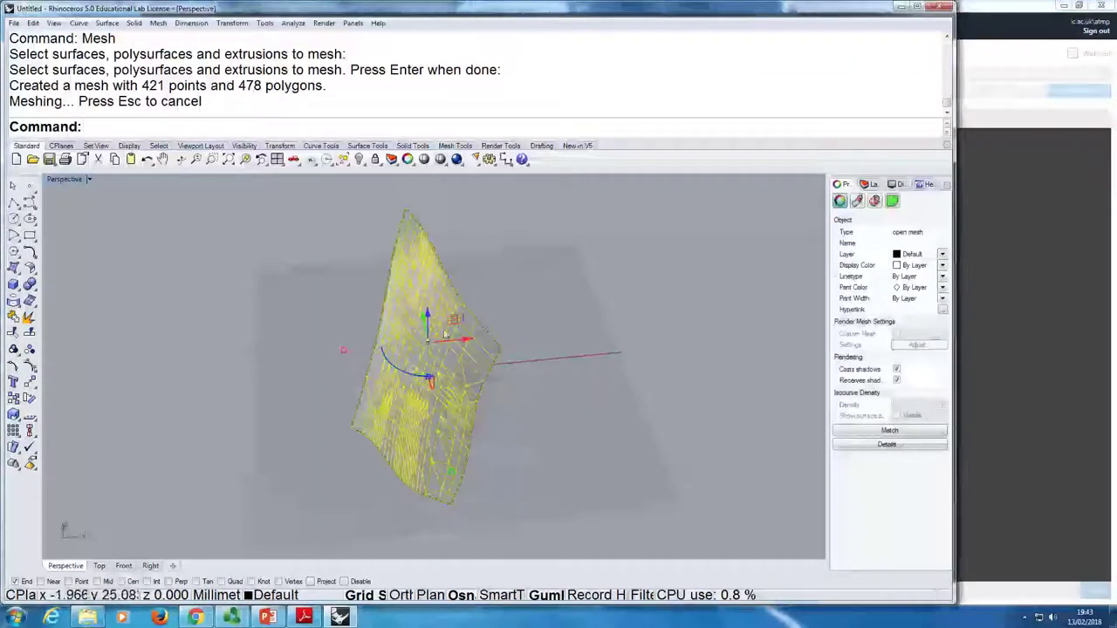
left_click_drag(462, 340, 638, 324)
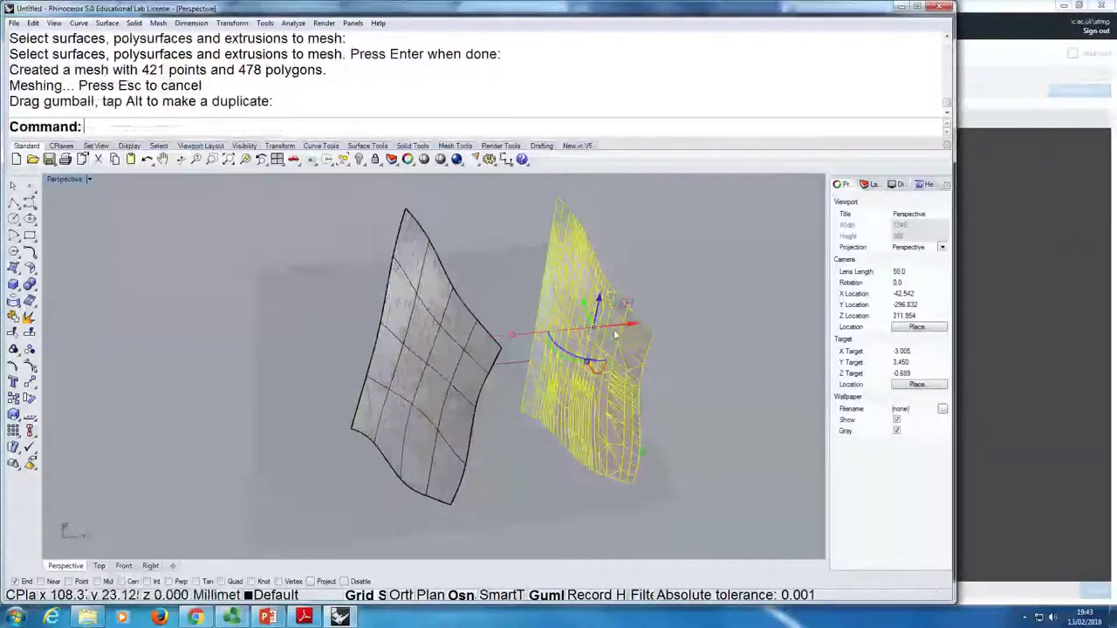
left_click(514, 468)
mouse_move(514, 469)
right_mouse_down()
mouse_move(496, 415)
mouse_move(498, 457)
right_mouse_up()
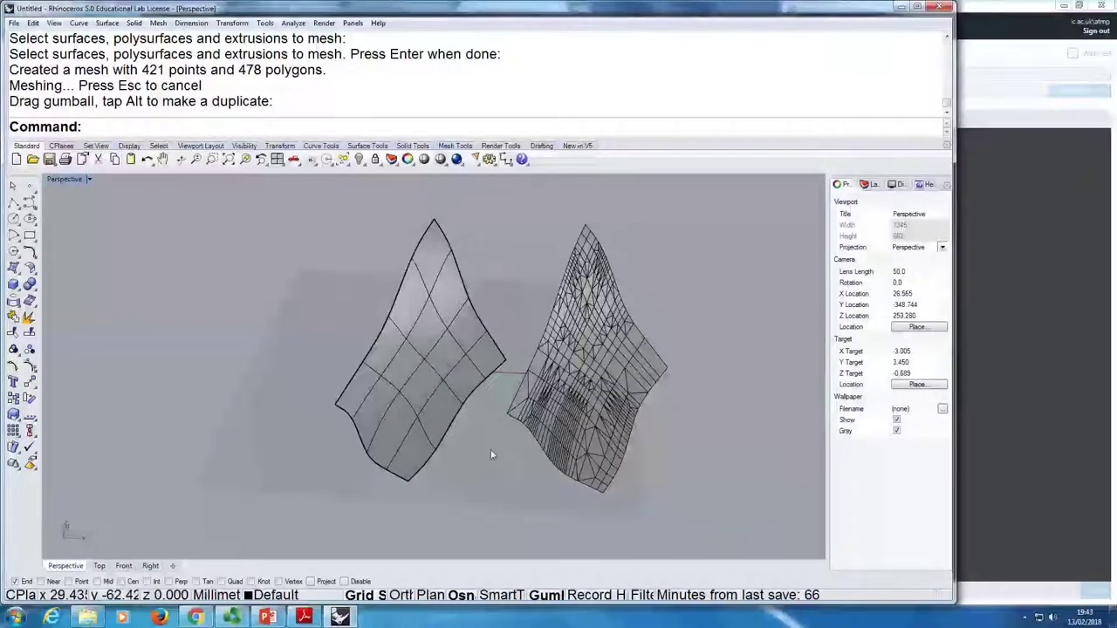
left_click(597, 306)
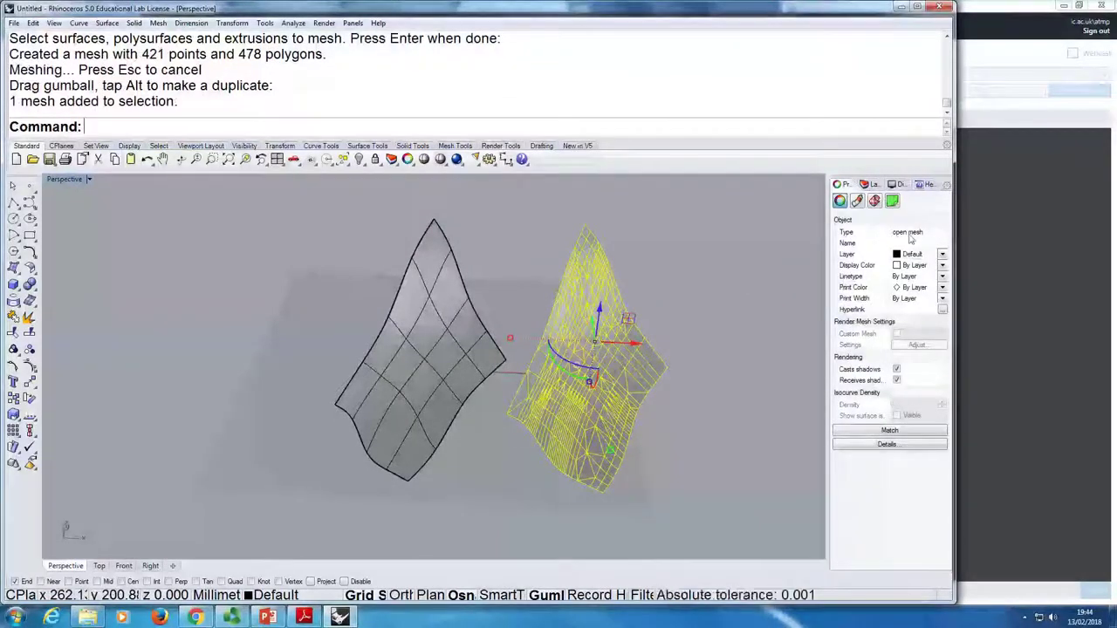
left_click(437, 366)
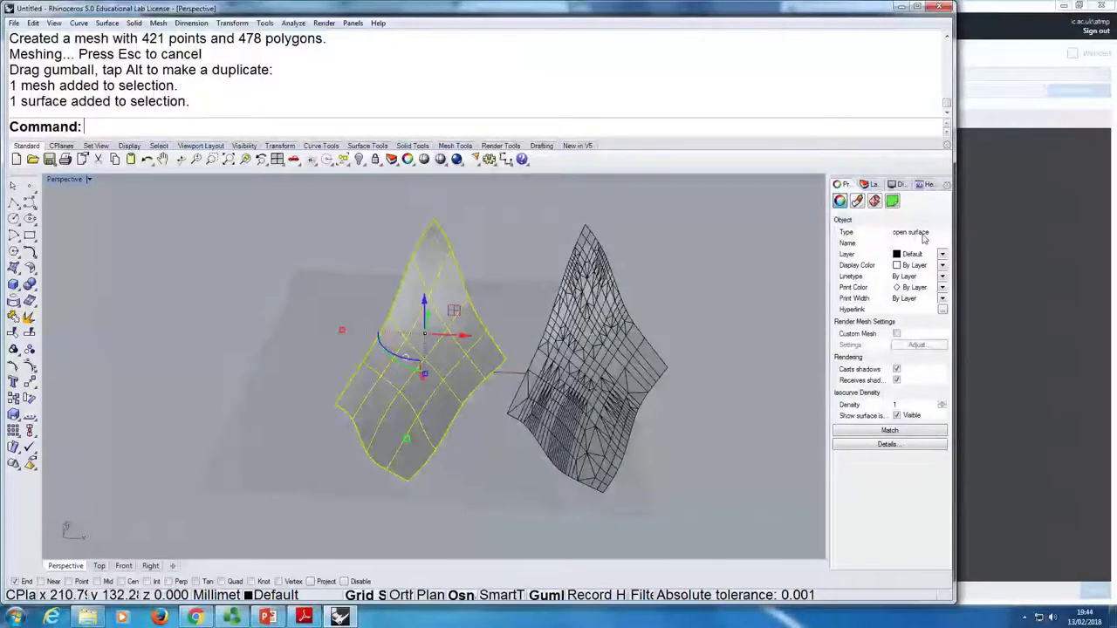
left_click(522, 322)
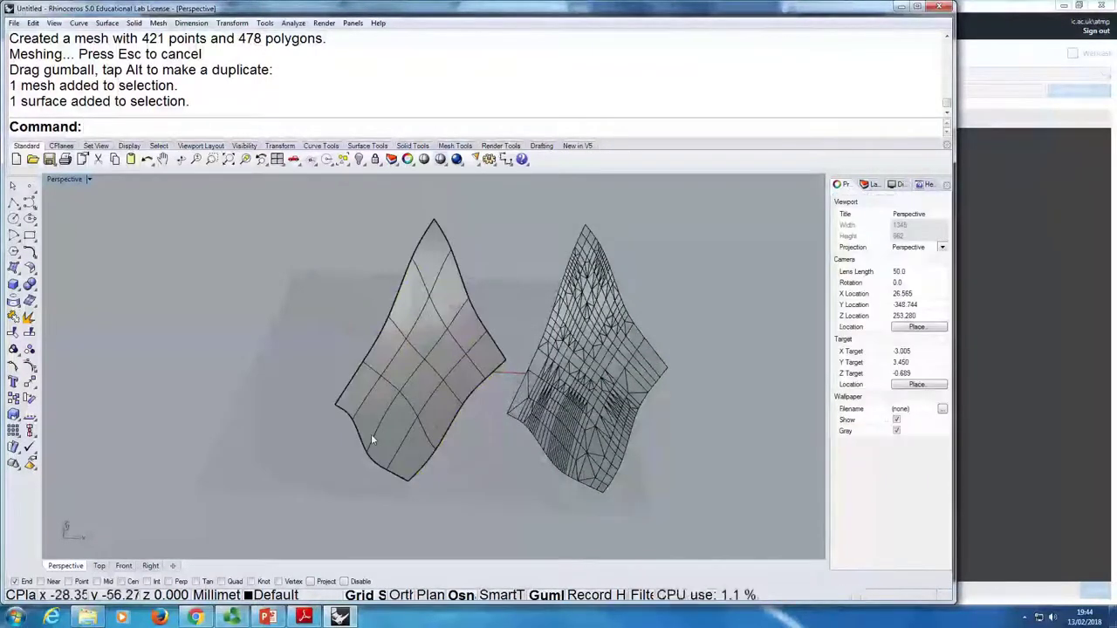
Step: Draw a circle on the construction plane that fits within the surface's outline when seen from the current view
right_click_drag(371, 434, 403, 355)
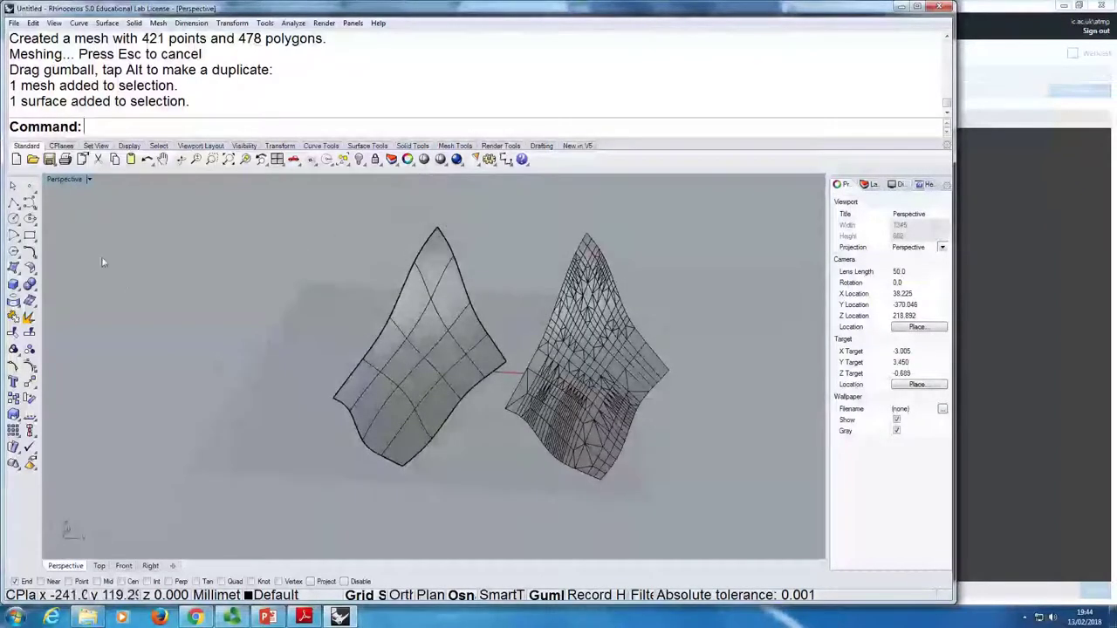
left_click(13, 219)
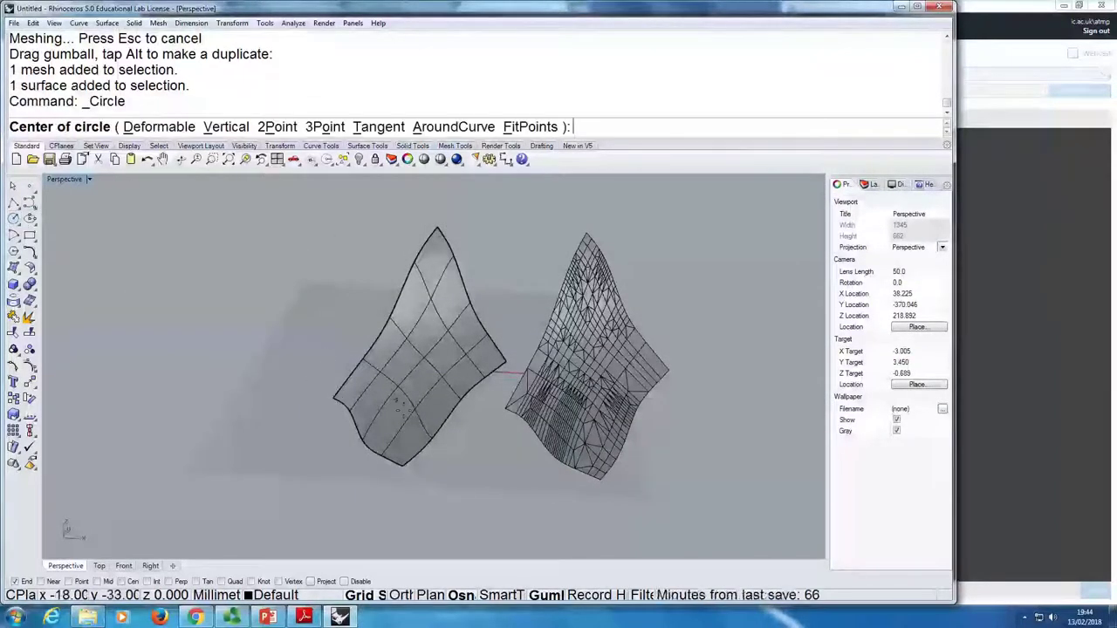
left_click(386, 412)
key("Escape")
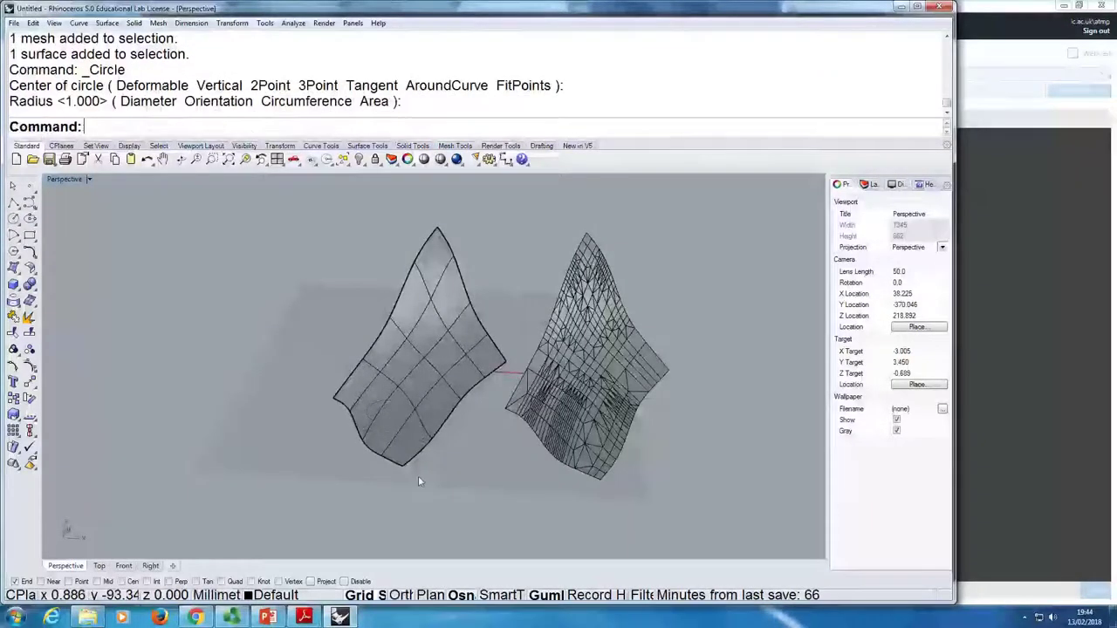
right_click_drag(396, 478, 404, 312)
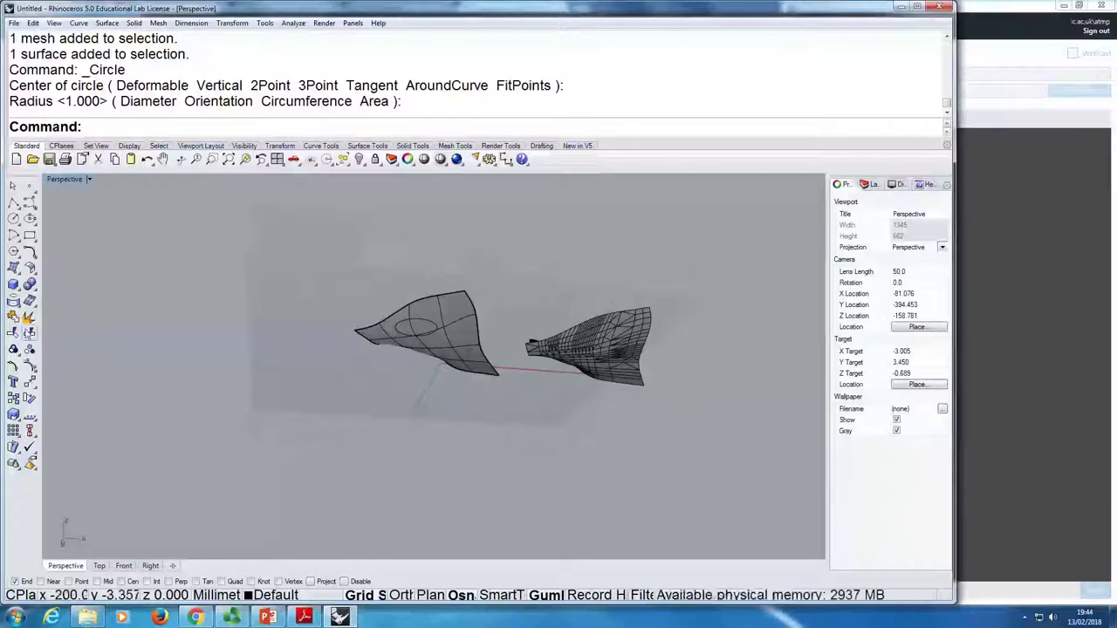
Step: Trim a circular hole out of the original surface, using the circle as the cutting object
left_click(16, 334)
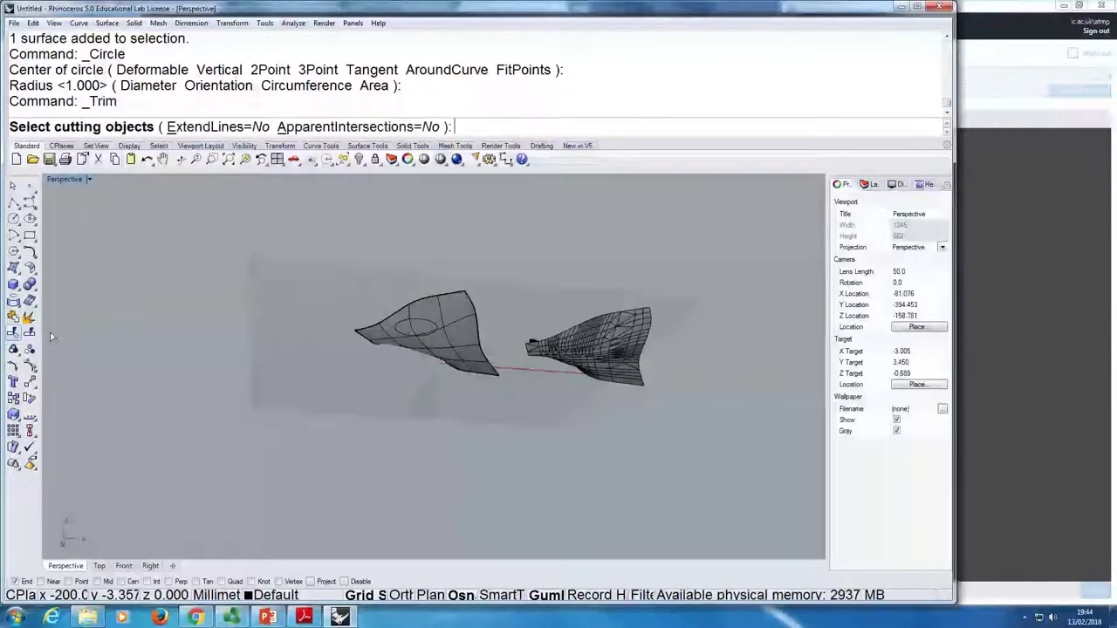
left_click(414, 325)
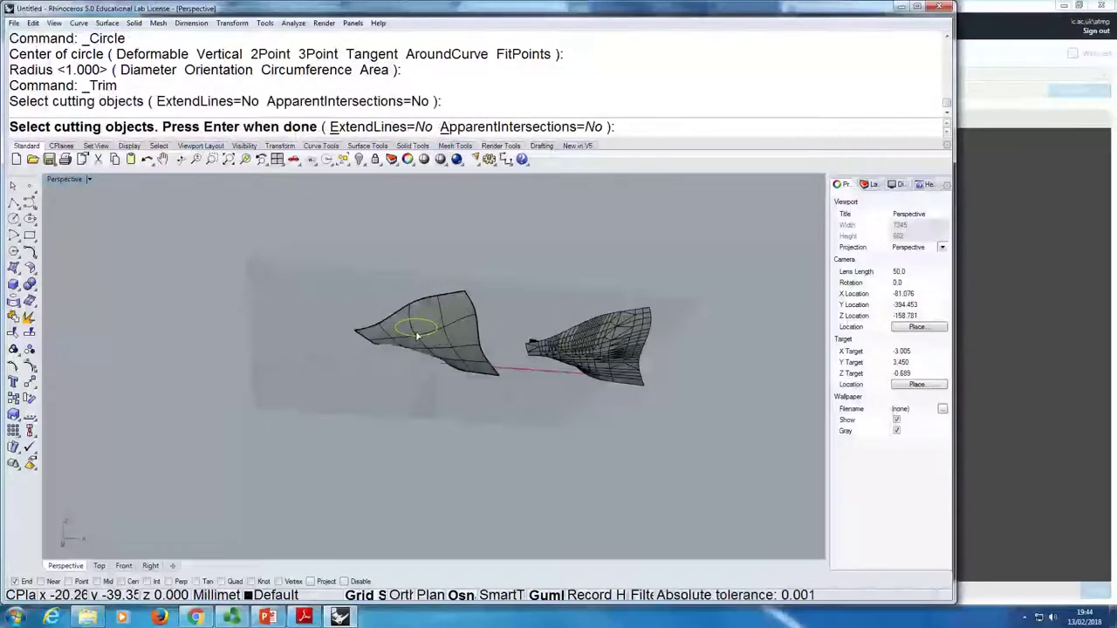
key("Return")
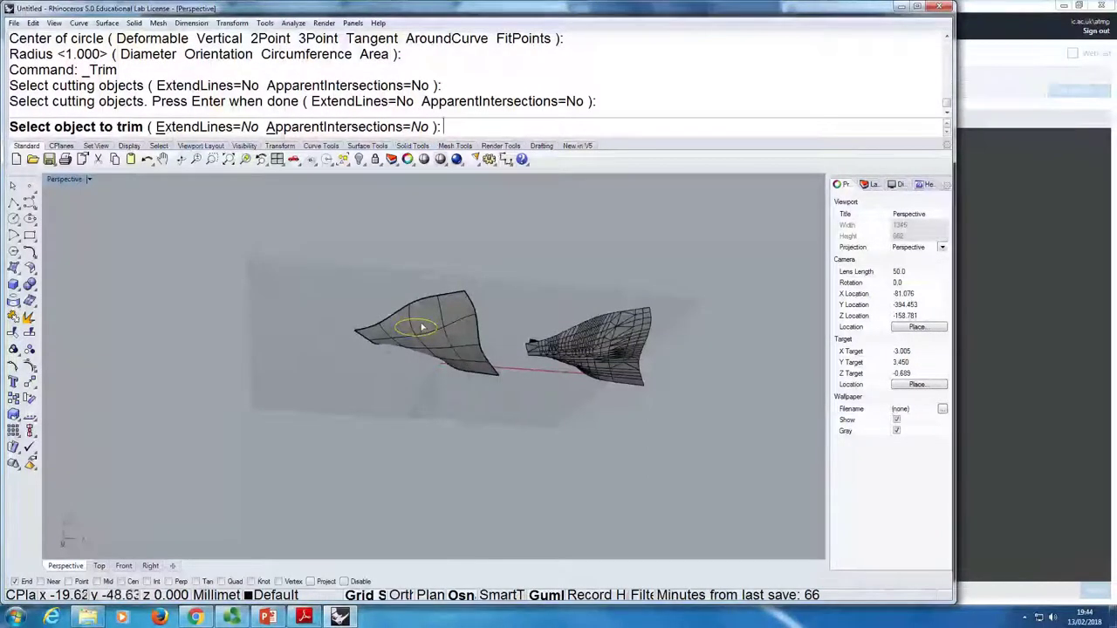
left_click(418, 332)
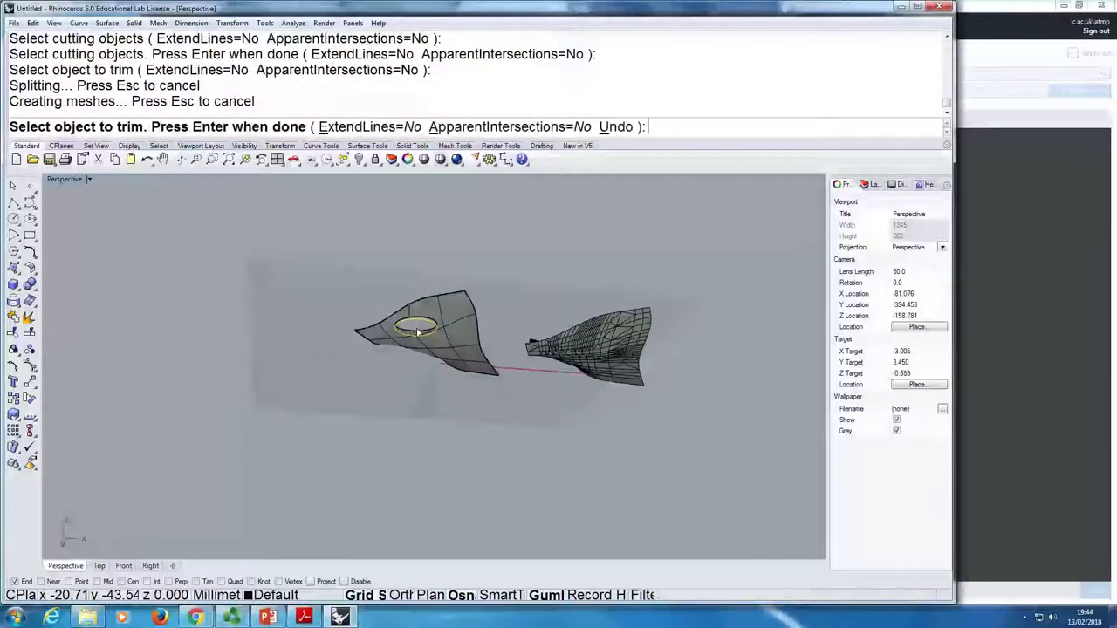
right_click_drag(420, 360, 425, 438)
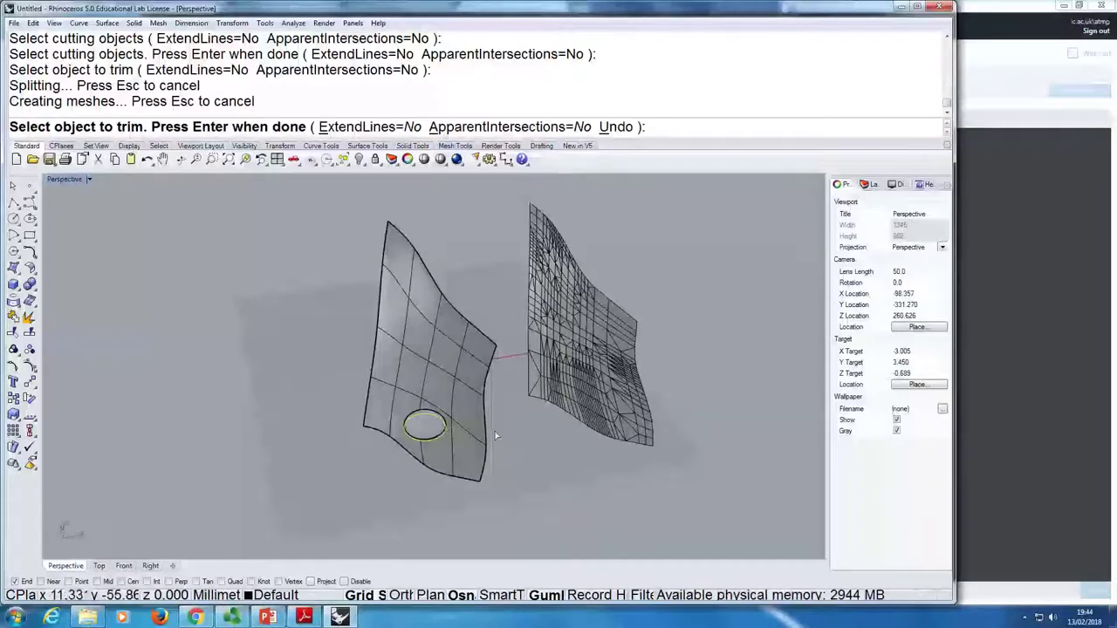
key("Return")
Step: Move the circle along the X axis until it lies over the lower part of the mesh
left_click(425, 425)
left_click(427, 423)
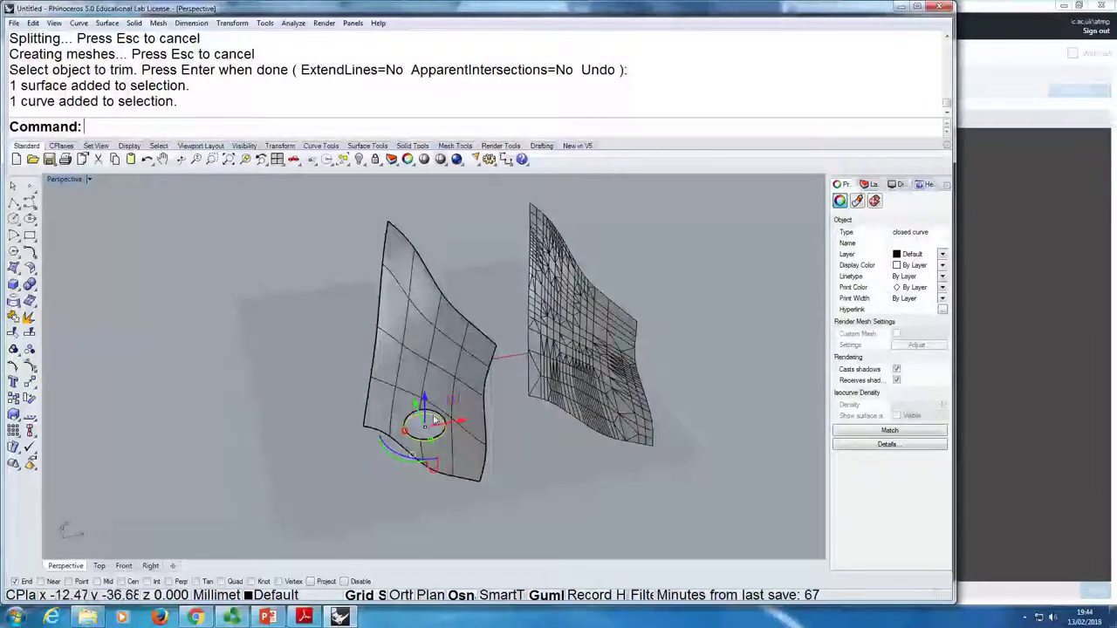
left_click_drag(462, 425, 506, 412)
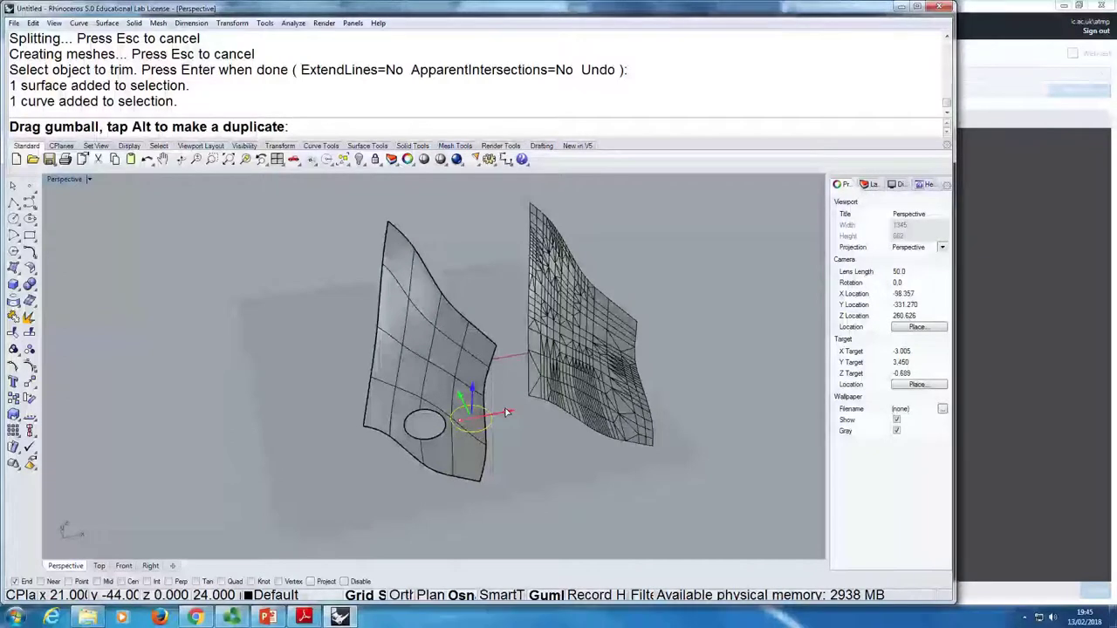
left_click_drag(506, 412, 514, 411)
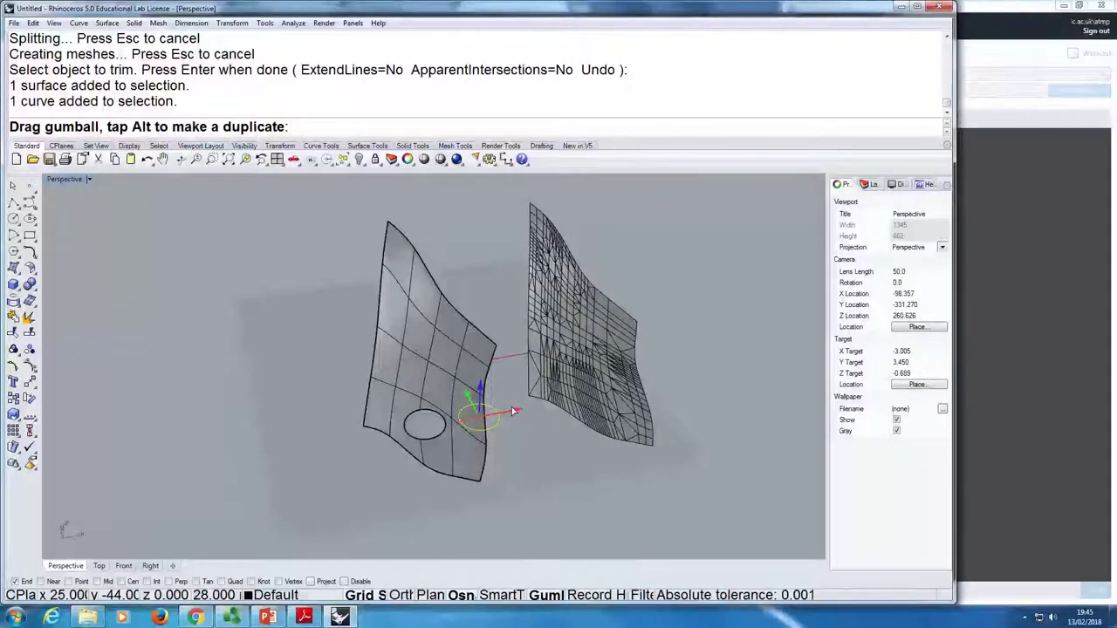
left_click_drag(514, 411, 630, 379)
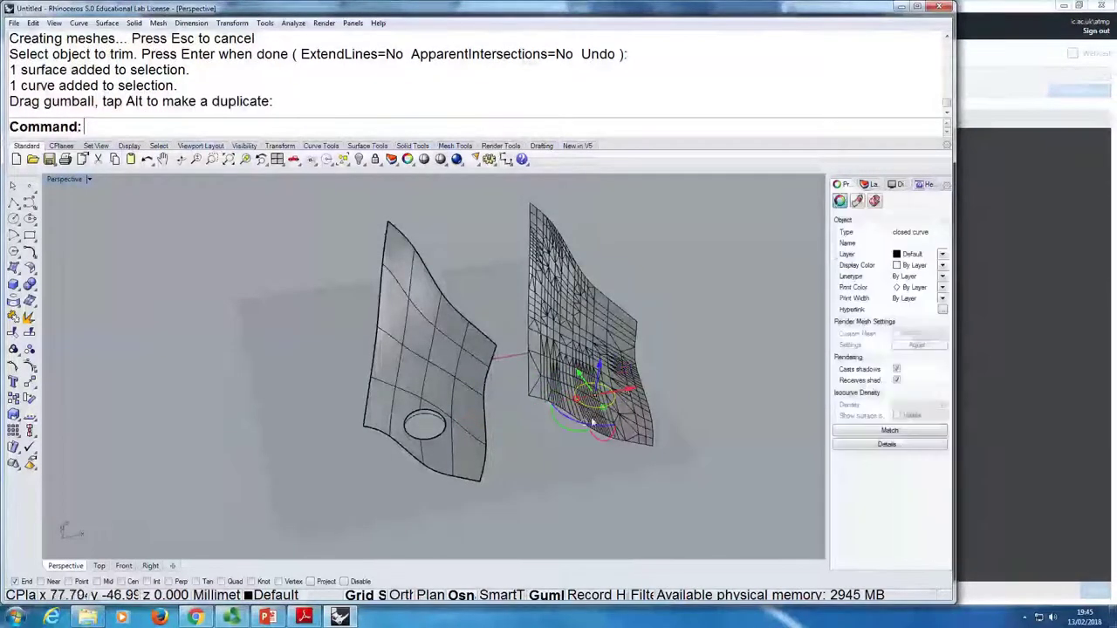
Step: Try to trim the mesh with the standard Trim command, using the moved circle as the cutting object
key("Return")
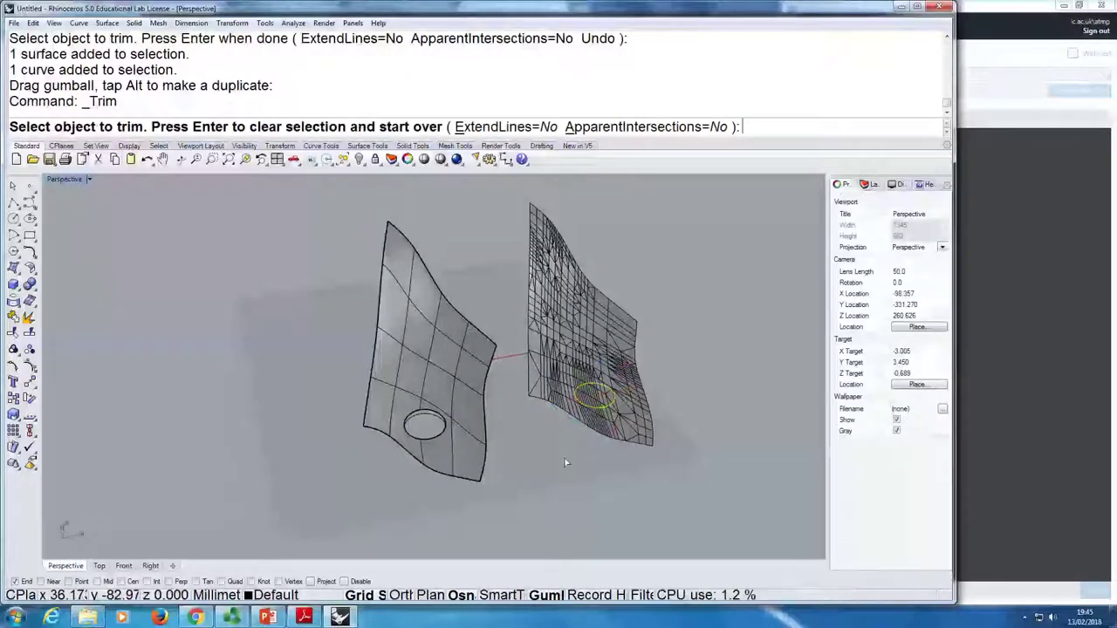
key("Return")
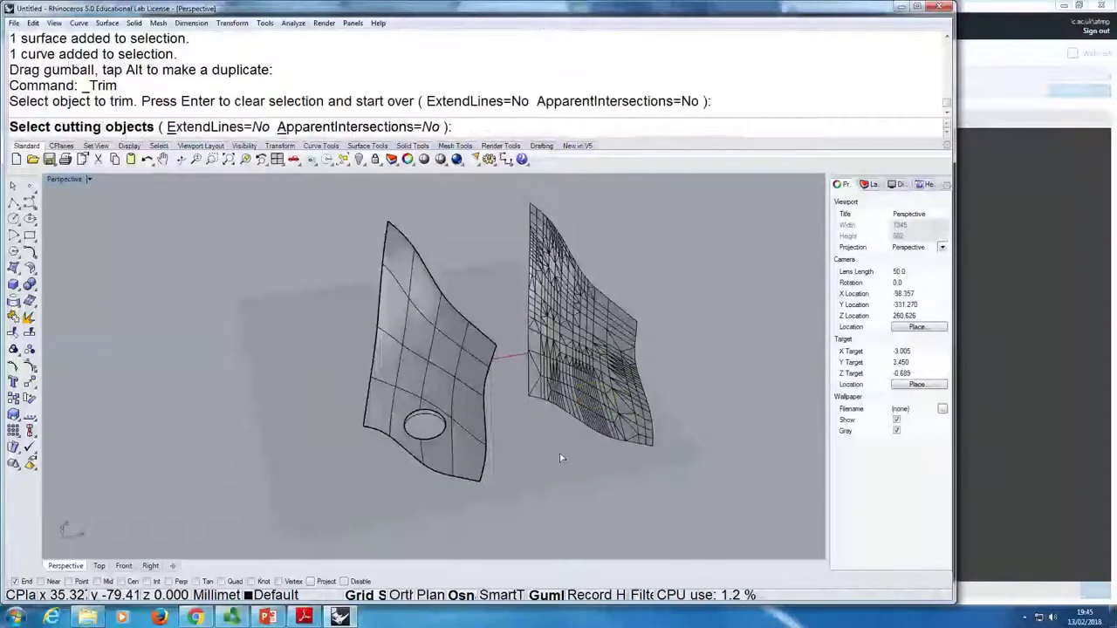
right_click_drag(559, 453, 521, 348)
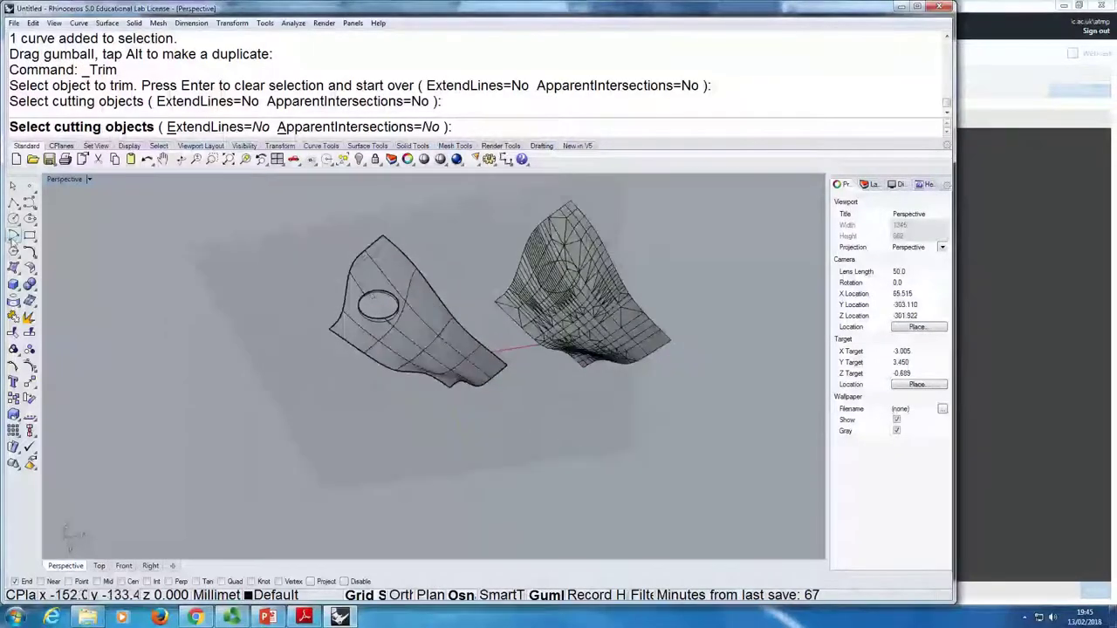
left_click(14, 319)
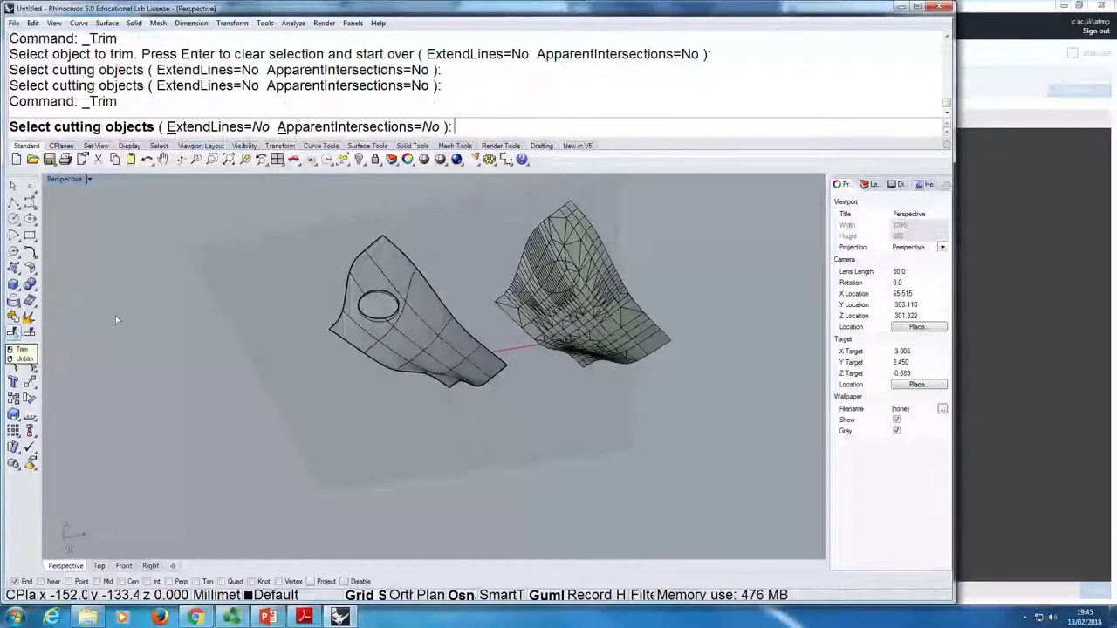
left_click(556, 266)
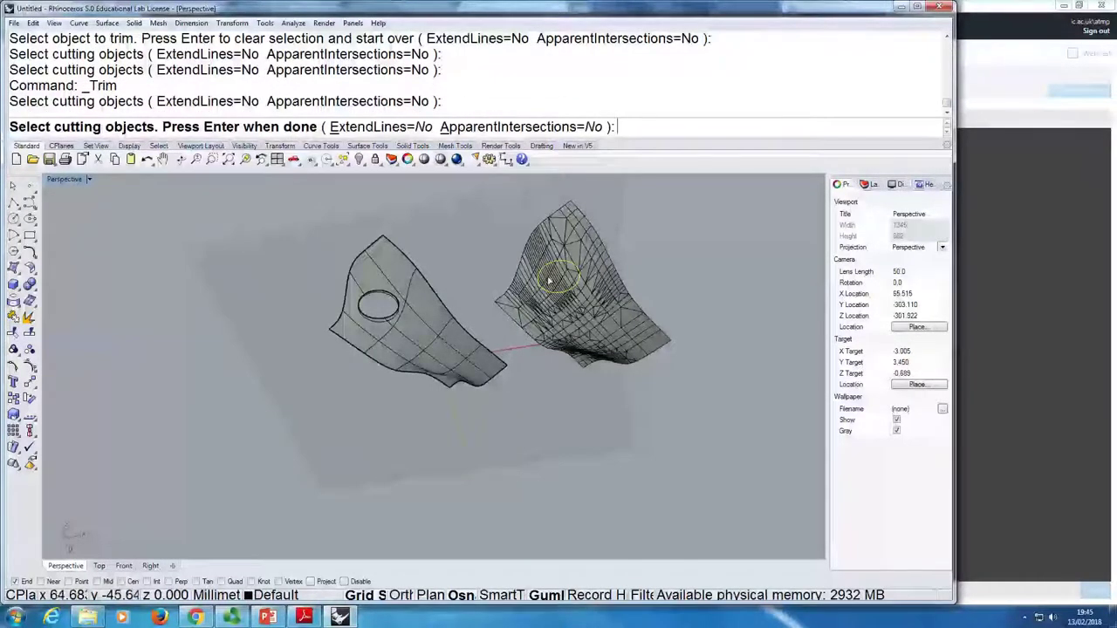
key("Return")
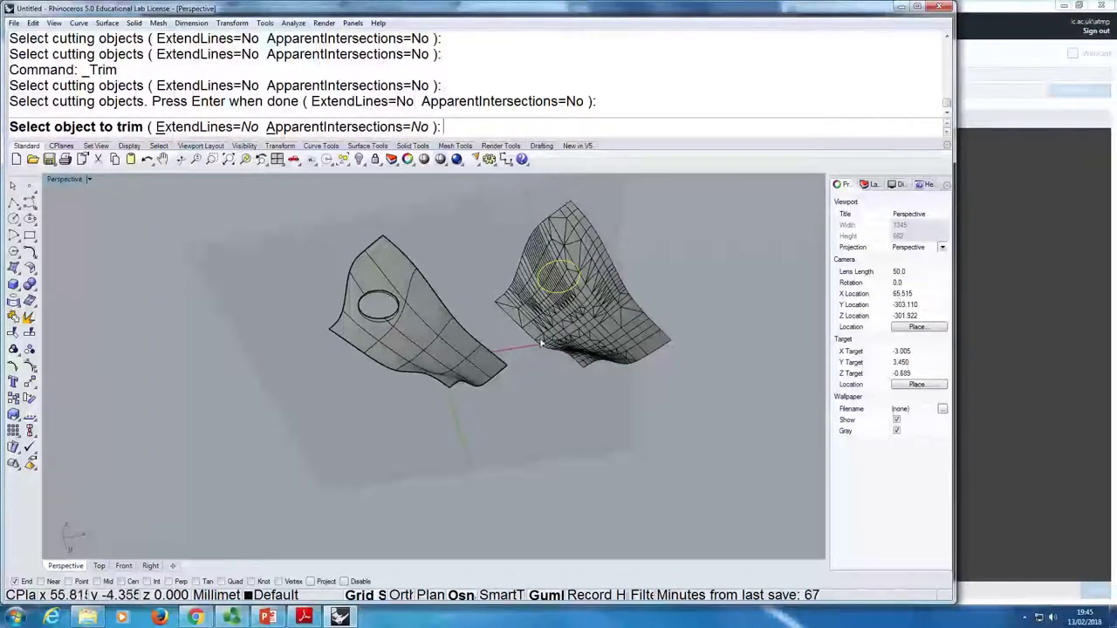
key("Return")
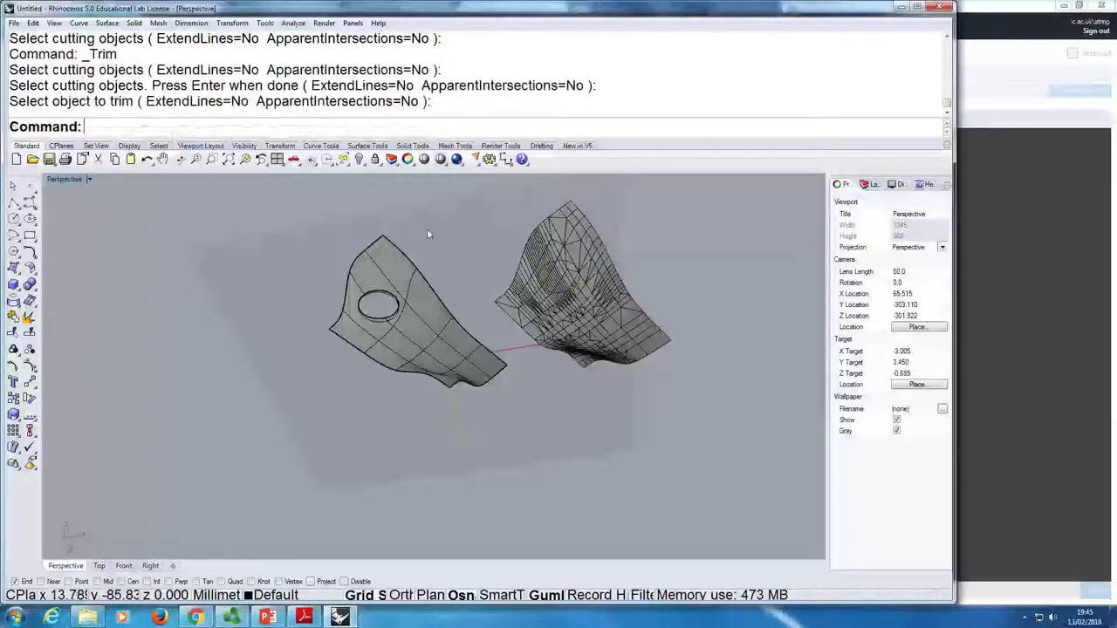
Step: Cut a circular hole in the mesh with MeshTrim, using the circle as the cutting object, and inspect the faces around it
type("Mesh")
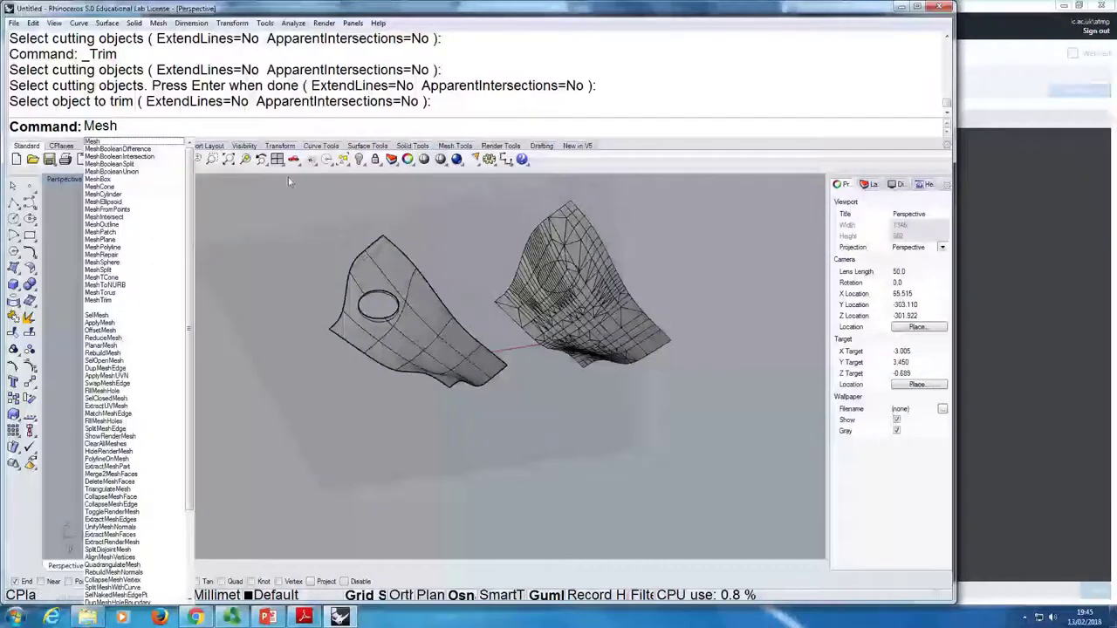
left_click(137, 305)
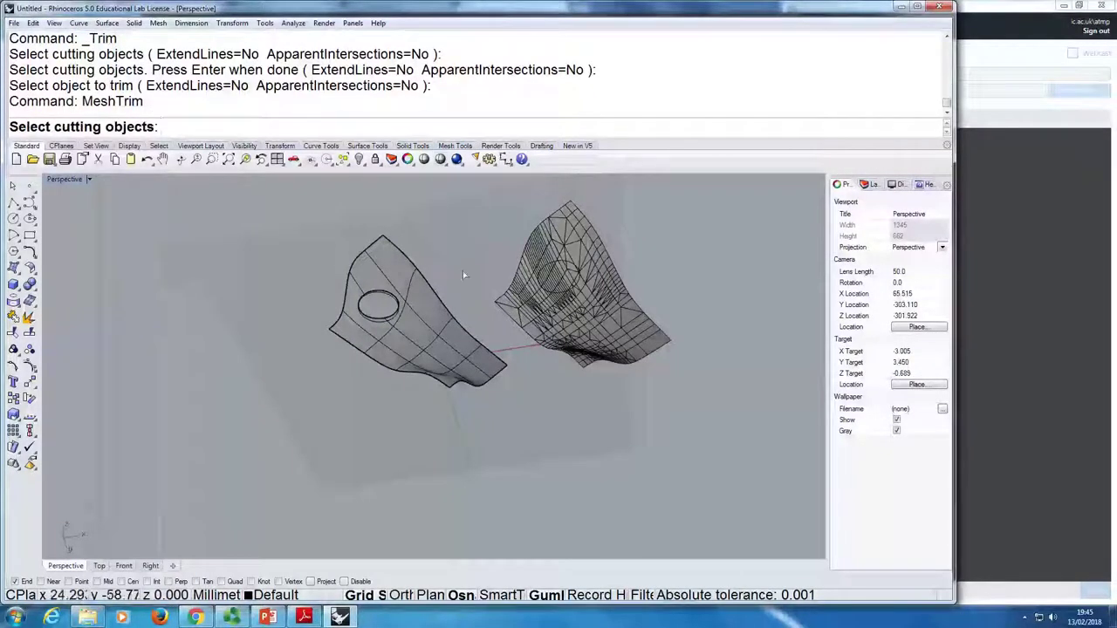
left_click(561, 265)
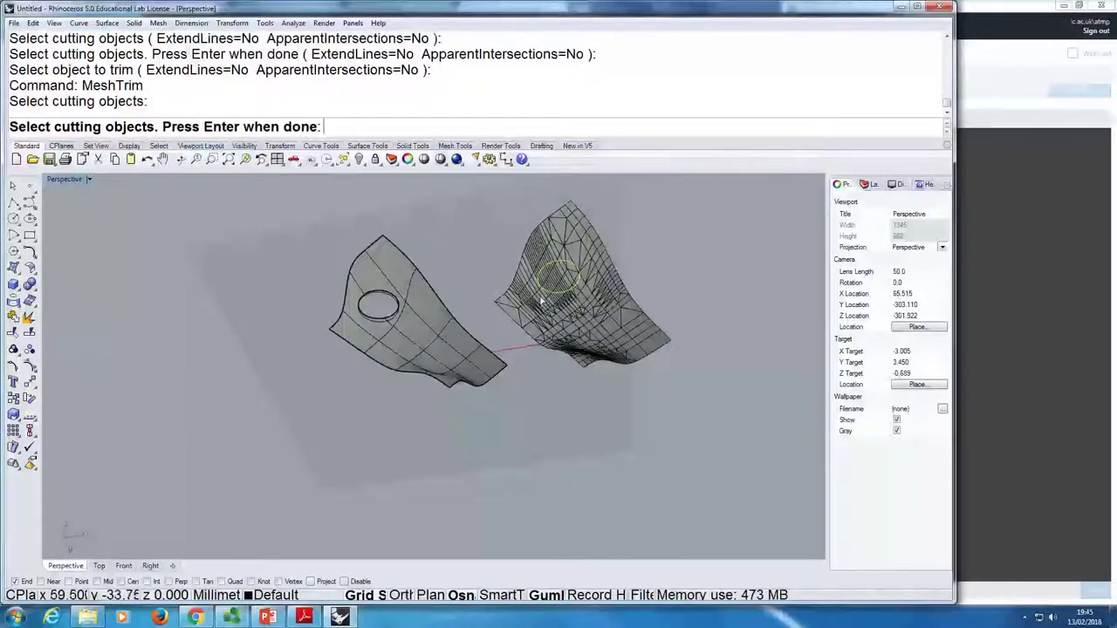
key("Return")
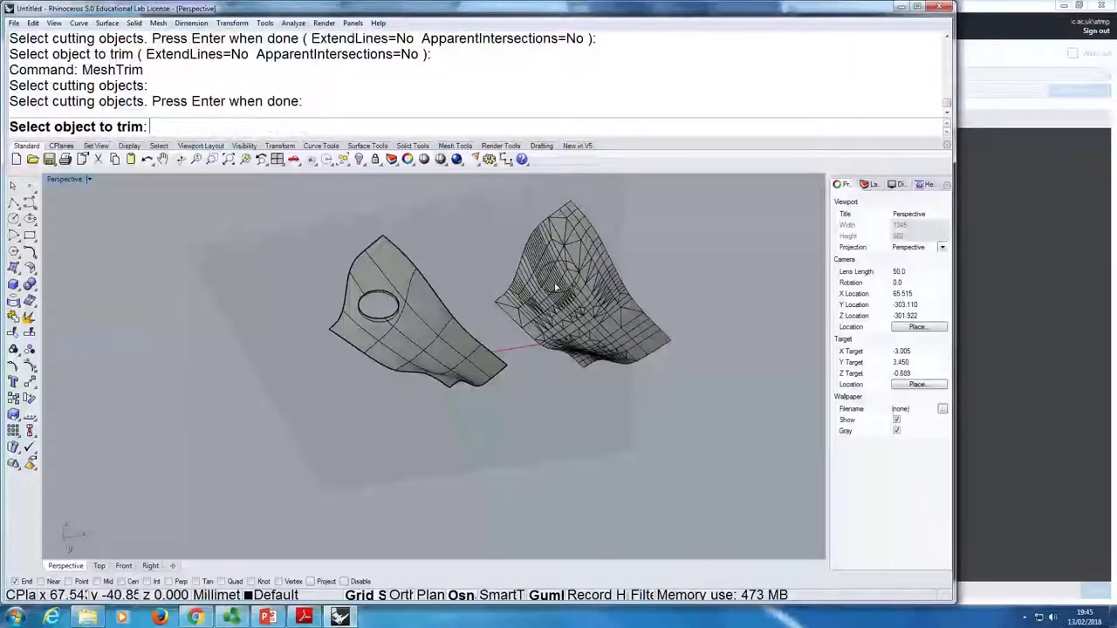
right_click_drag(556, 288, 574, 465)
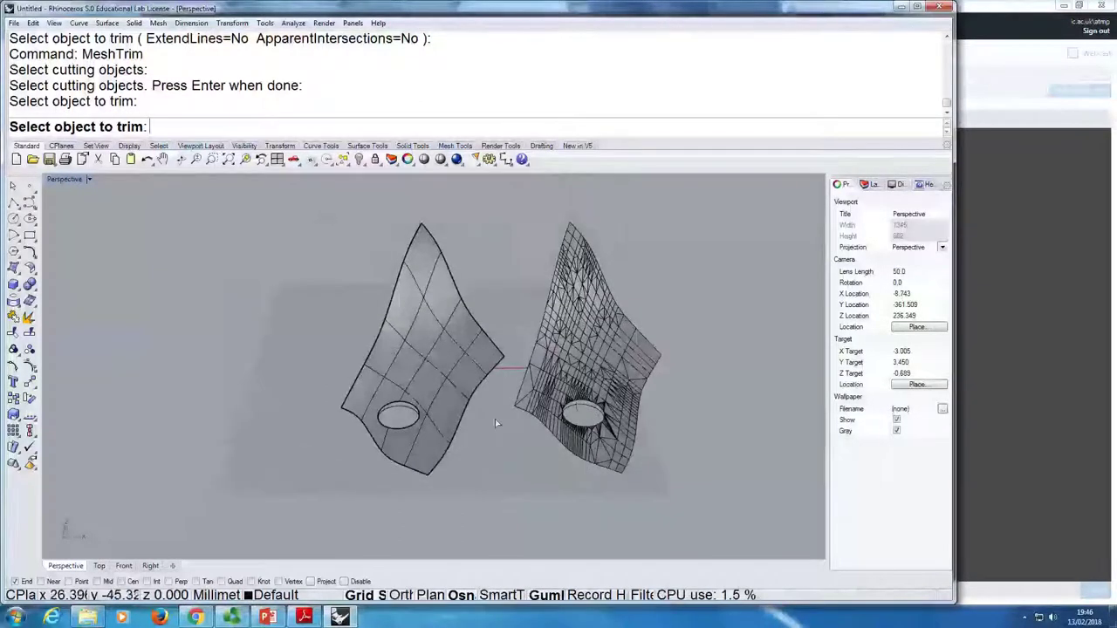
right_click_drag(532, 431, 454, 468)
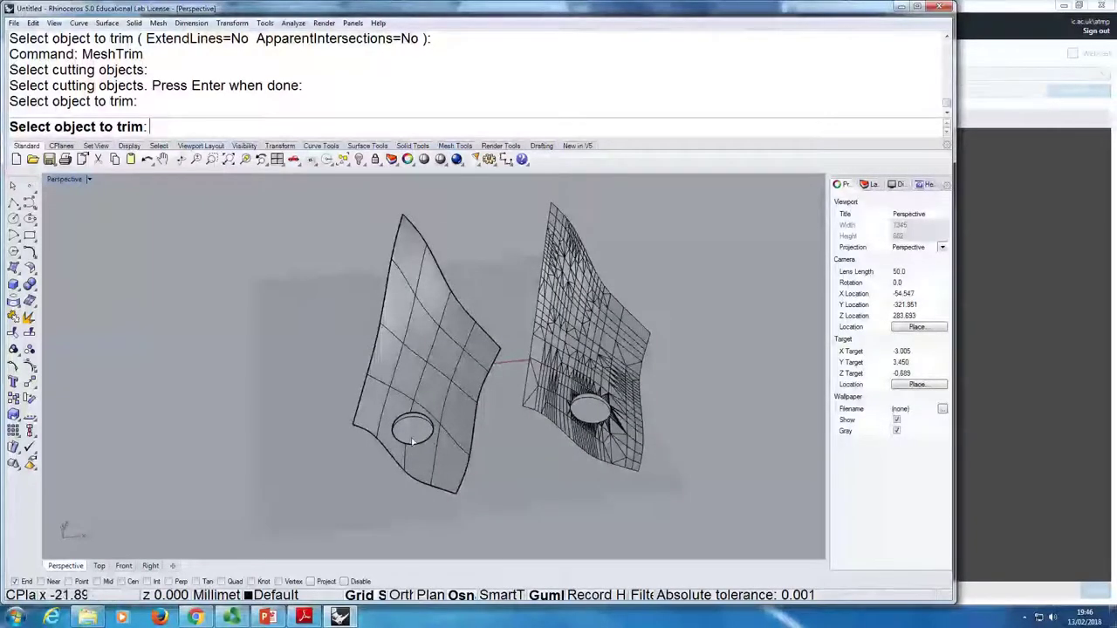
scroll(658, 417, "up", 5)
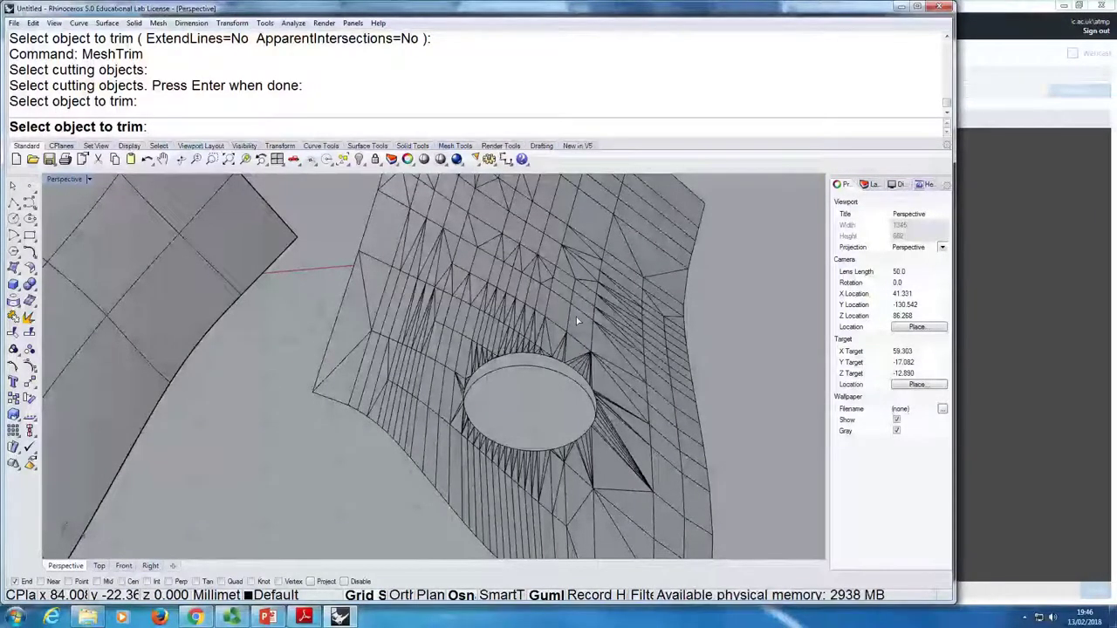
mouse_move(597, 368)
right_mouse_down()
mouse_move(575, 316)
mouse_move(563, 340)
mouse_move(593, 366)
right_mouse_up()
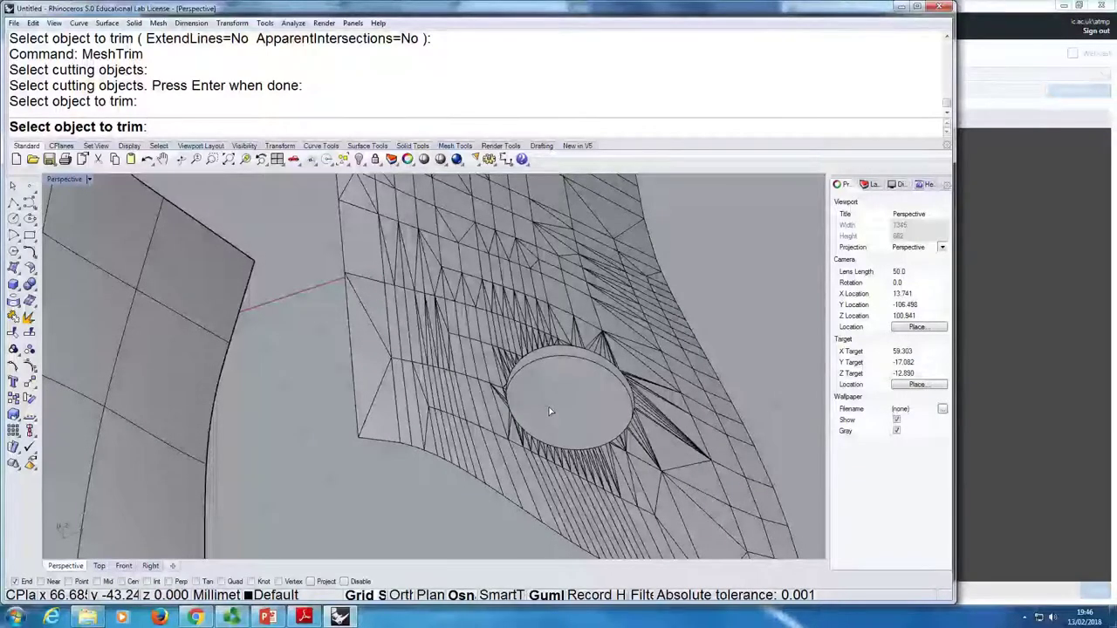
scroll(469, 387, "down", 6)
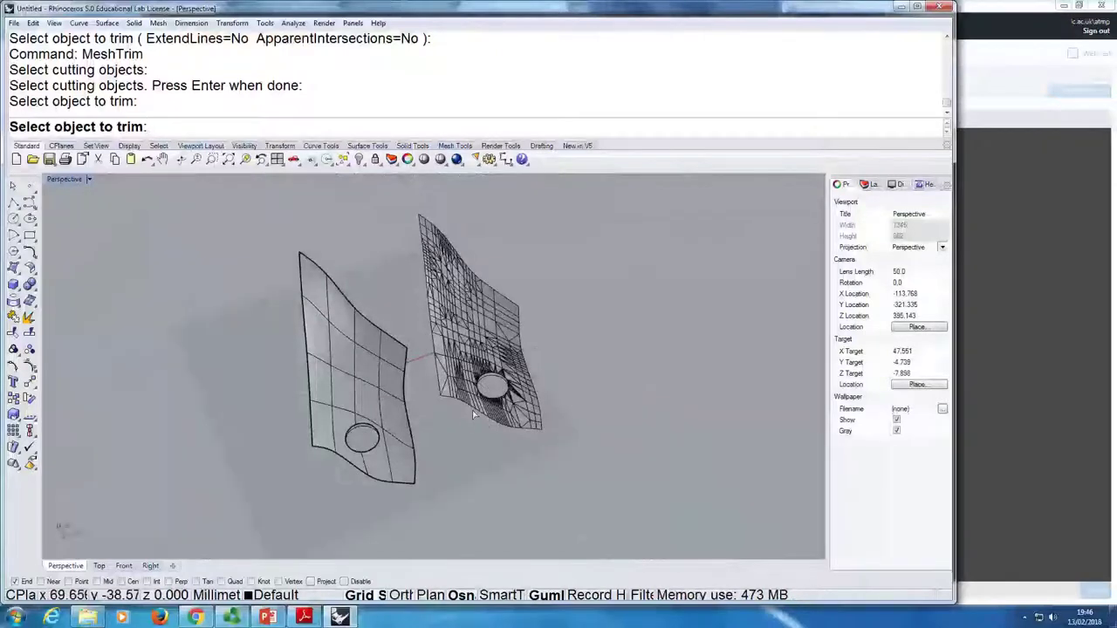
scroll(387, 536, "up", 5)
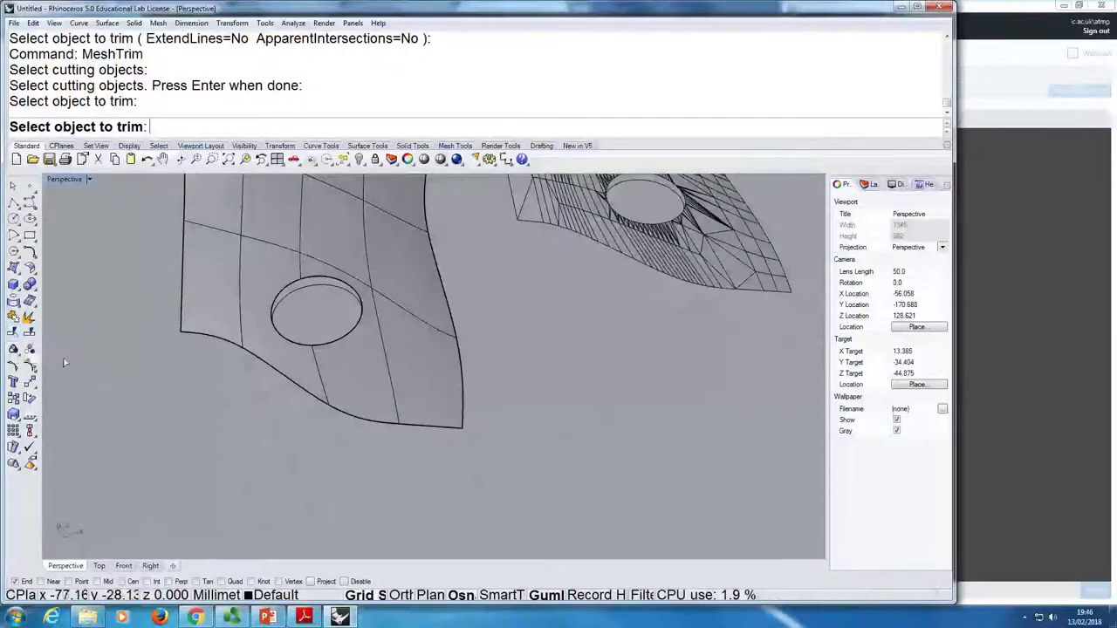
key("Escape")
Step: Untrim the edge of the circular hole in the original surface, without keeping the trim objects
right_click(13, 332)
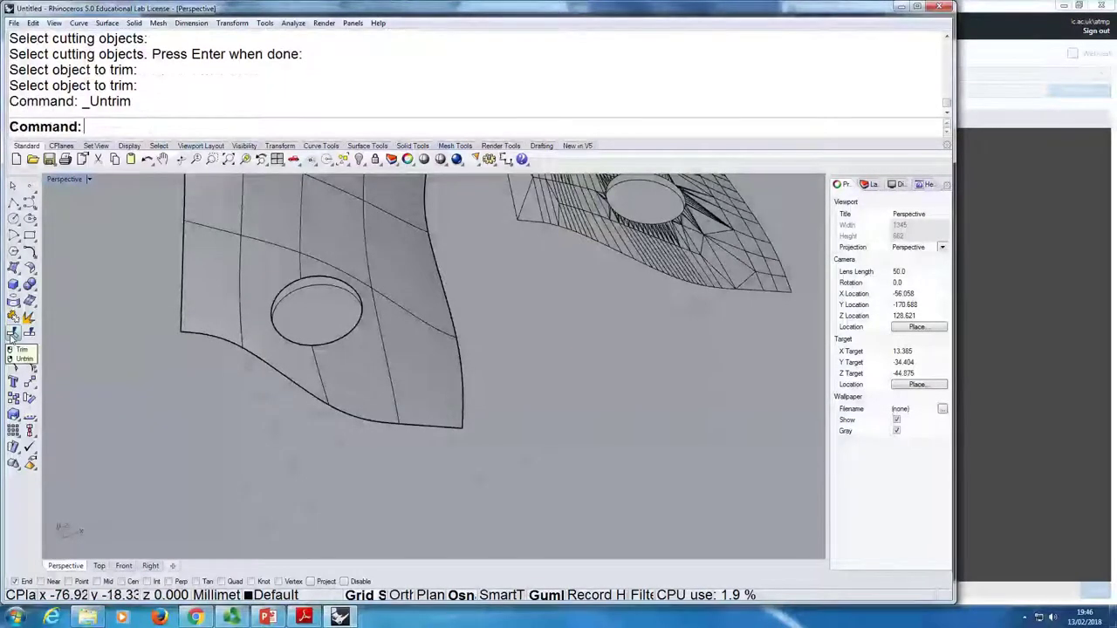
left_click(325, 279)
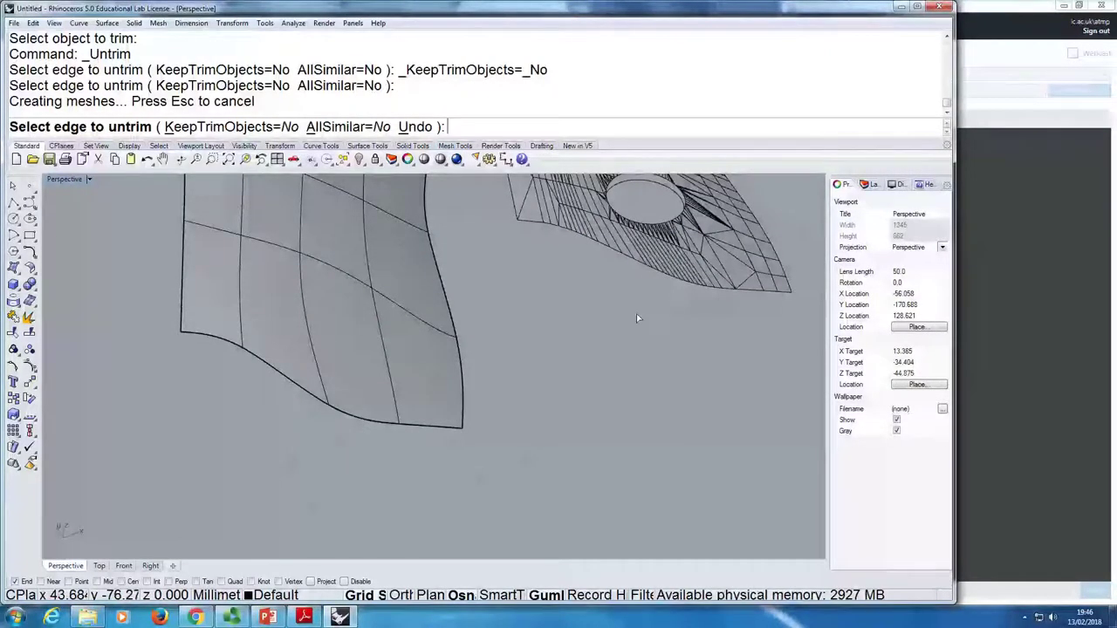
right_click_drag(637, 314, 604, 371)
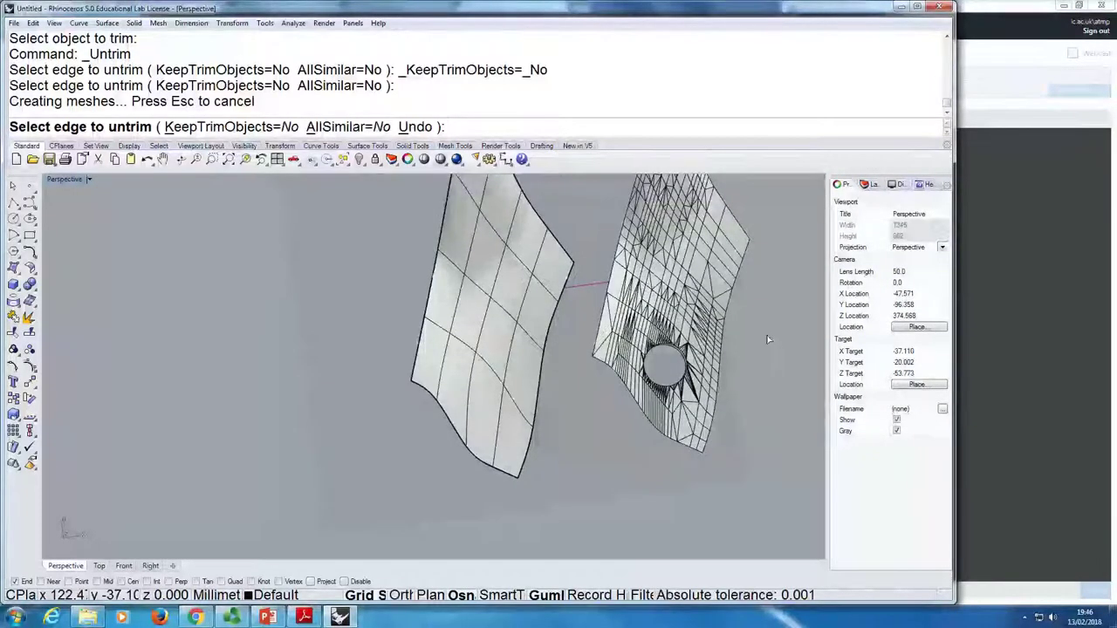
key("Escape")
Step: Show the trimmed mesh's points to examine its vertices around the hole, and hide them again
left_click(720, 237)
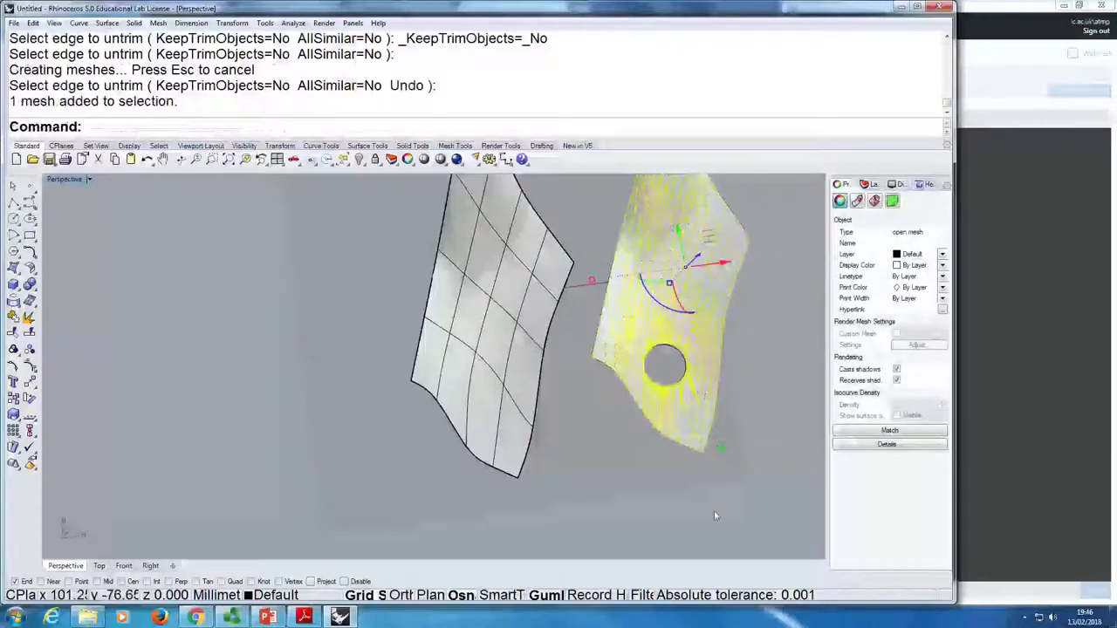
key("F10")
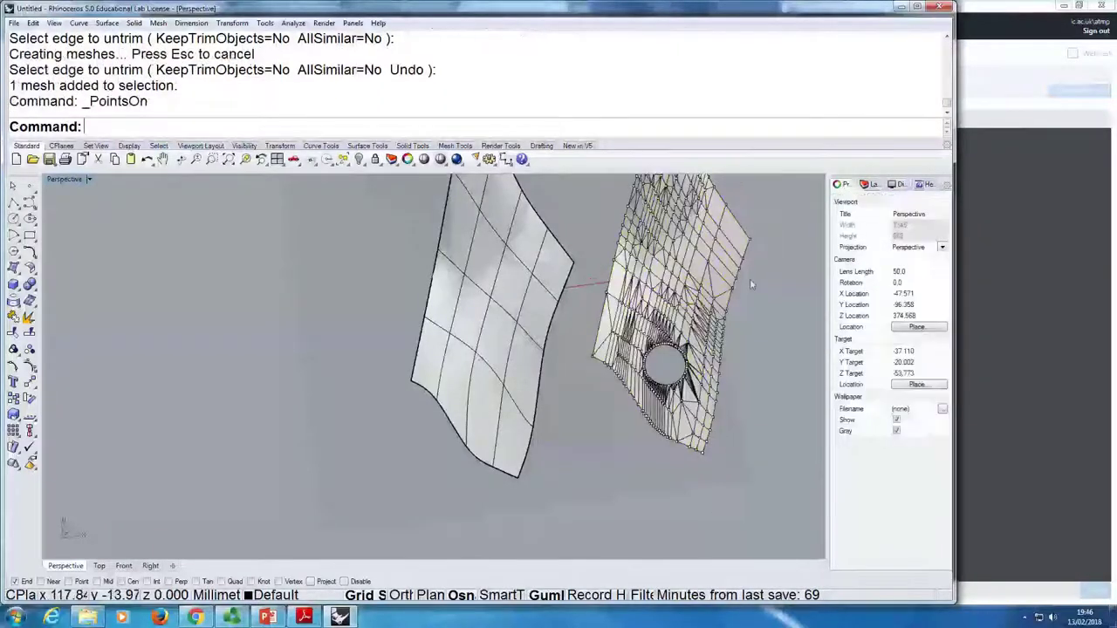
key("Escape")
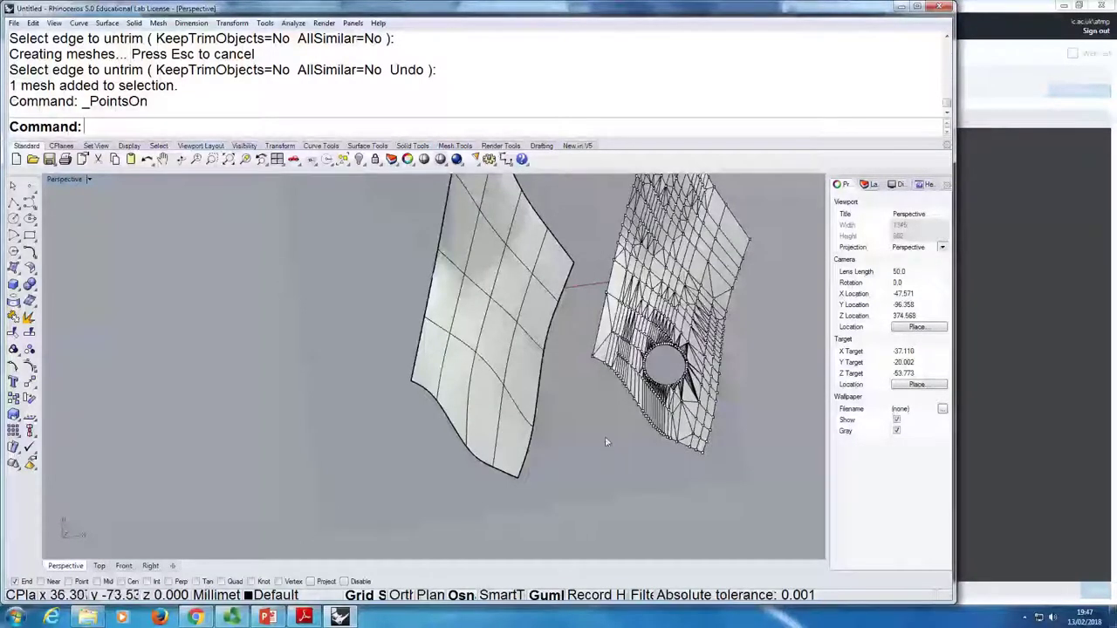
key("F11")
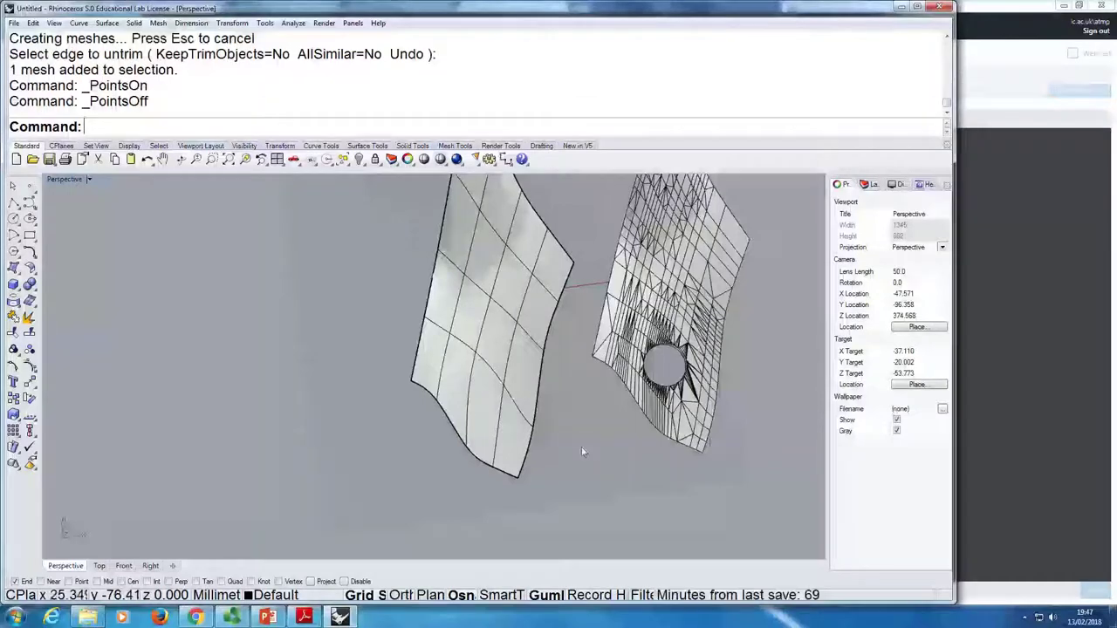
right_click_drag(583, 452, 636, 336)
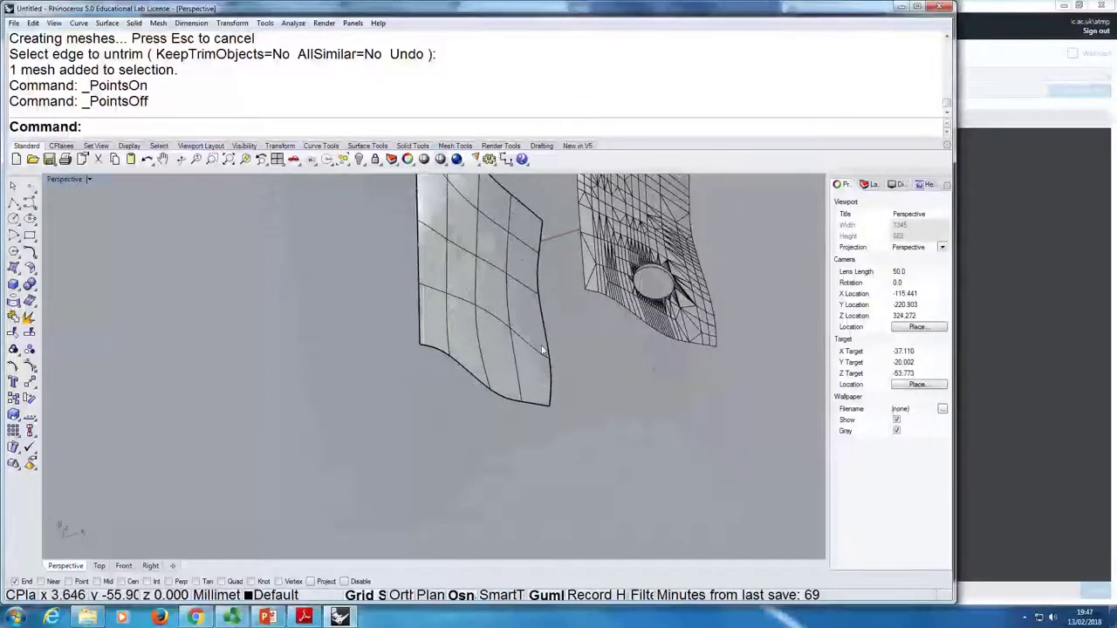
right_click_drag(523, 350, 548, 360)
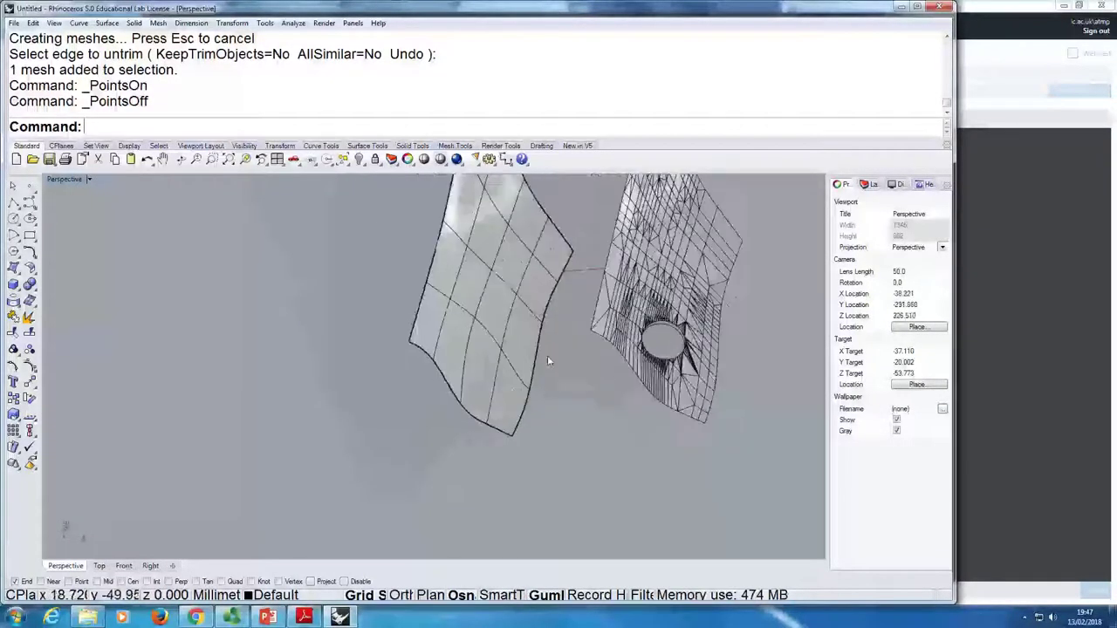
Step: Trim away the part of the original surface outside the circle, using the circle as the cutting object
left_click(548, 360)
right_click_drag(561, 432, 545, 237)
left_click(544, 237)
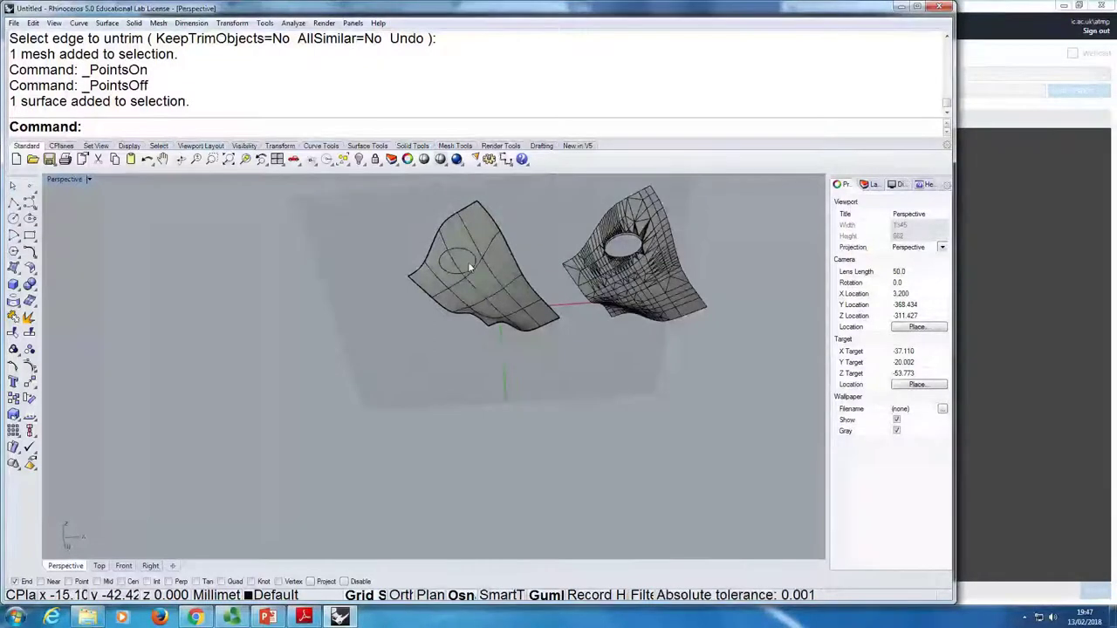
type("Trim")
key("Return")
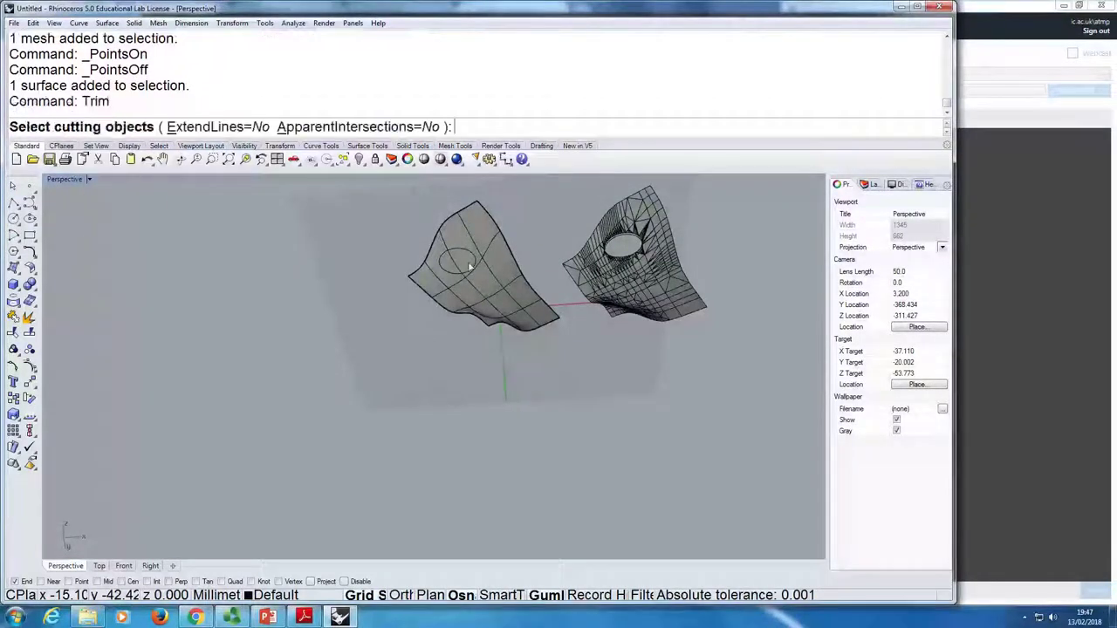
left_click(453, 254)
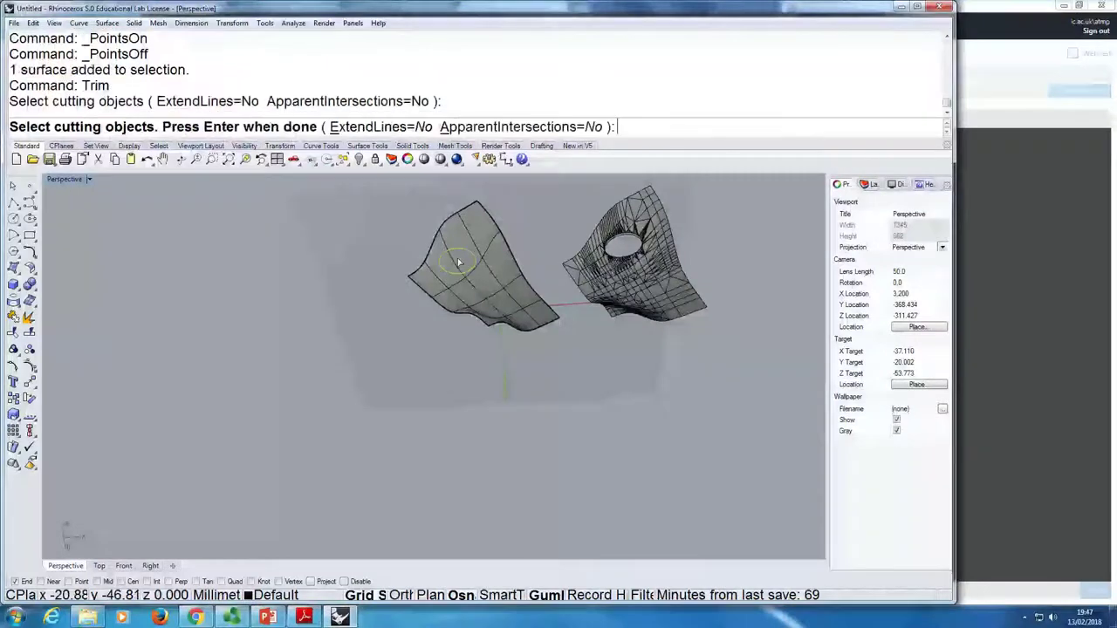
key("Return")
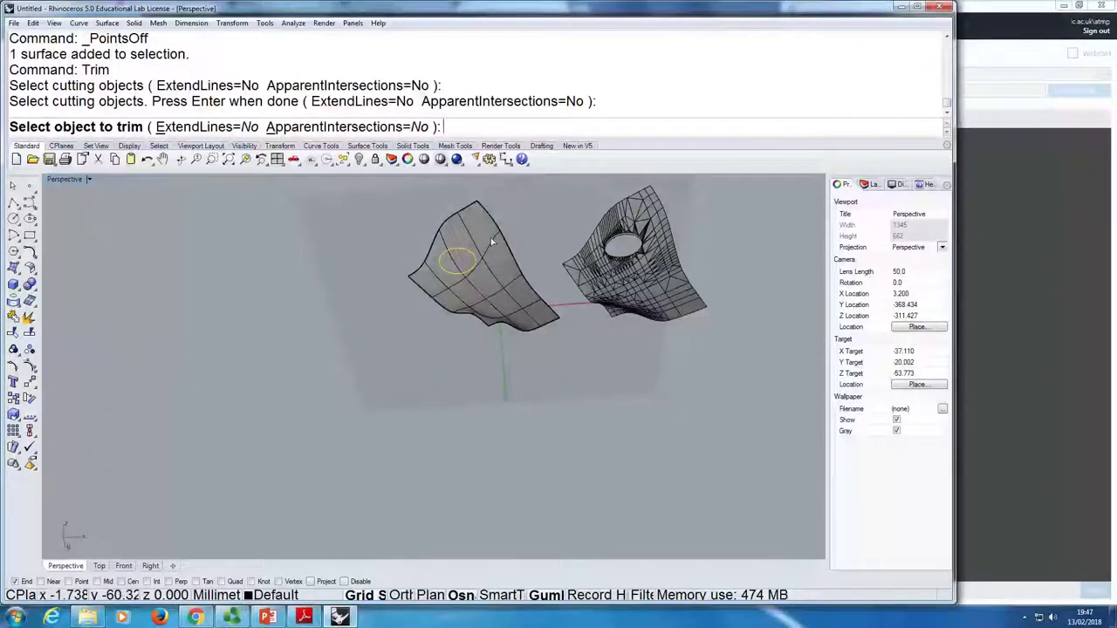
left_click(491, 237)
right_click_drag(490, 239, 428, 310)
key("Return")
Step: Turn on the control points of the remaining circular surface and examine the grid of its underlying surface
left_click(449, 278)
left_click(387, 282)
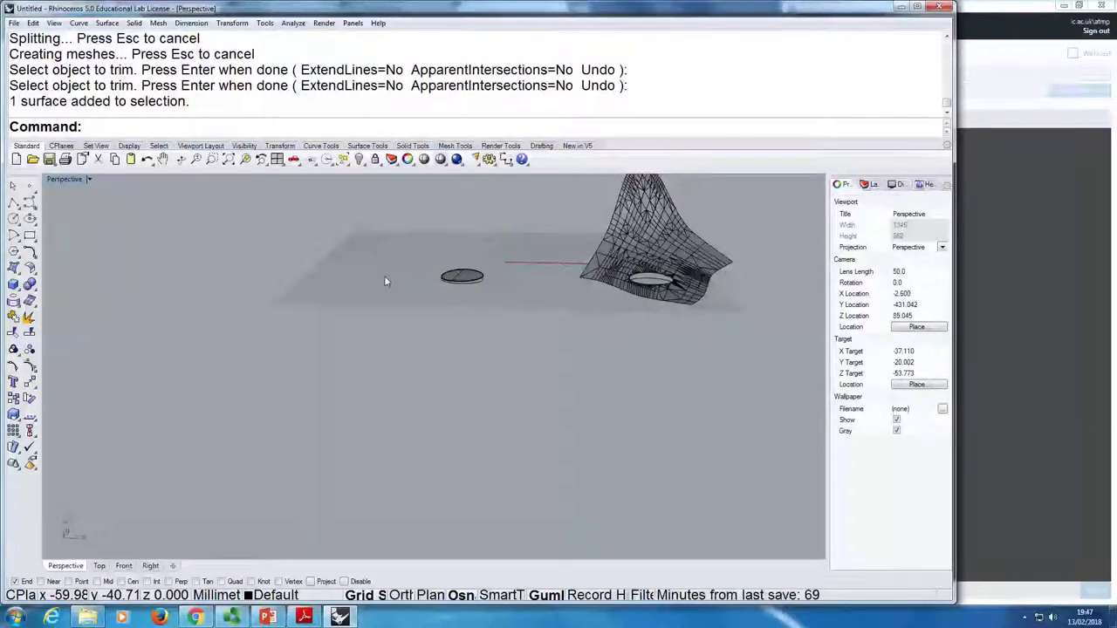
left_click(460, 276)
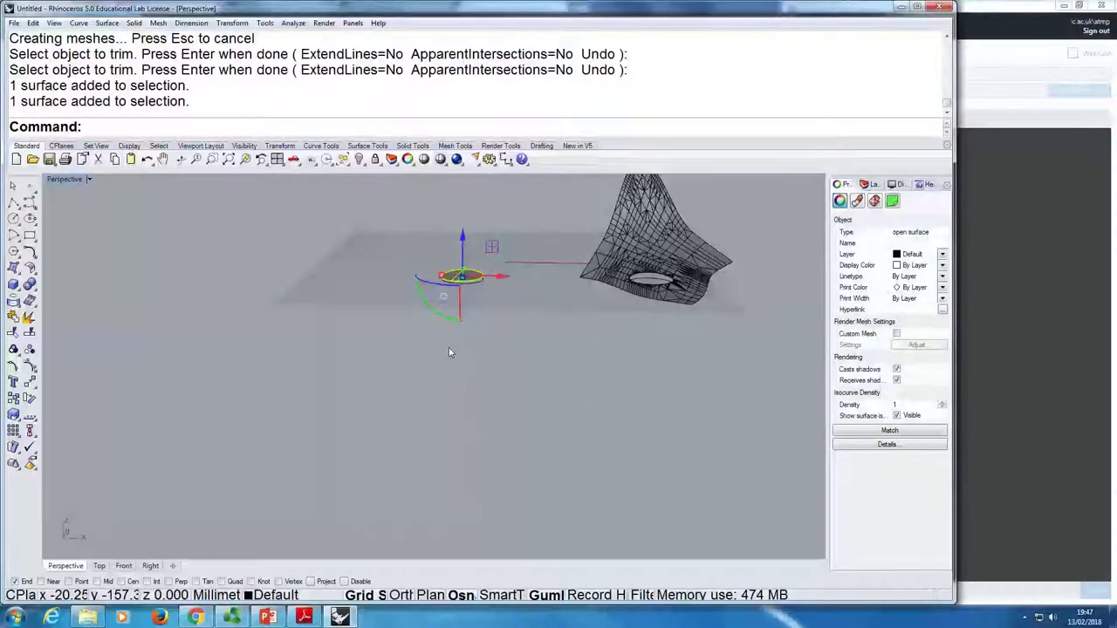
key("F10")
right_click_drag(395, 258, 415, 312)
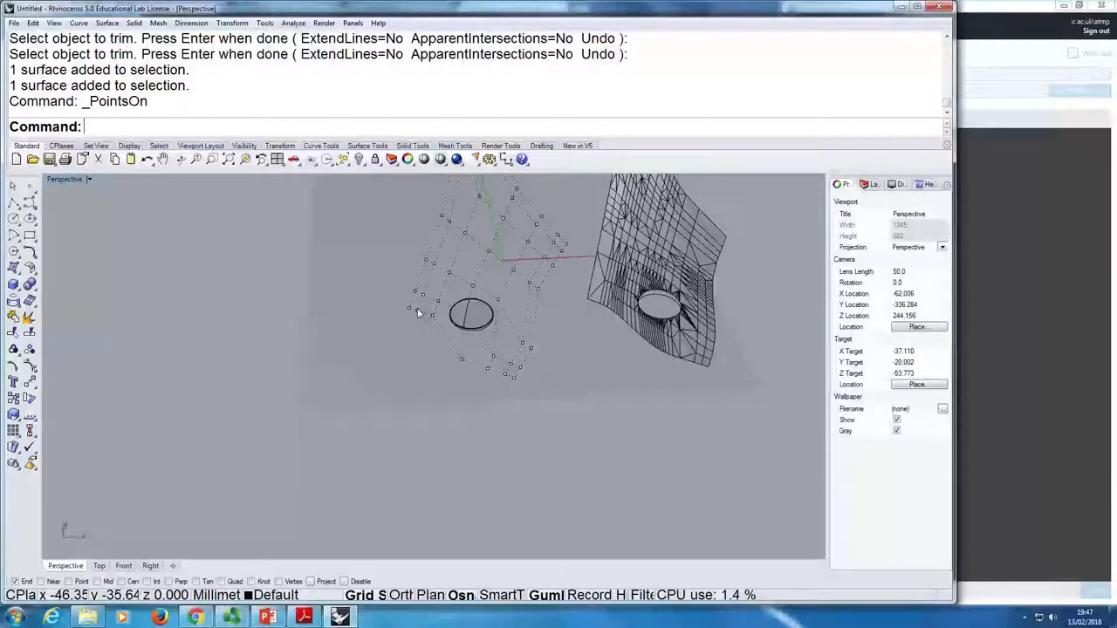
right_click_drag(421, 349, 468, 373)
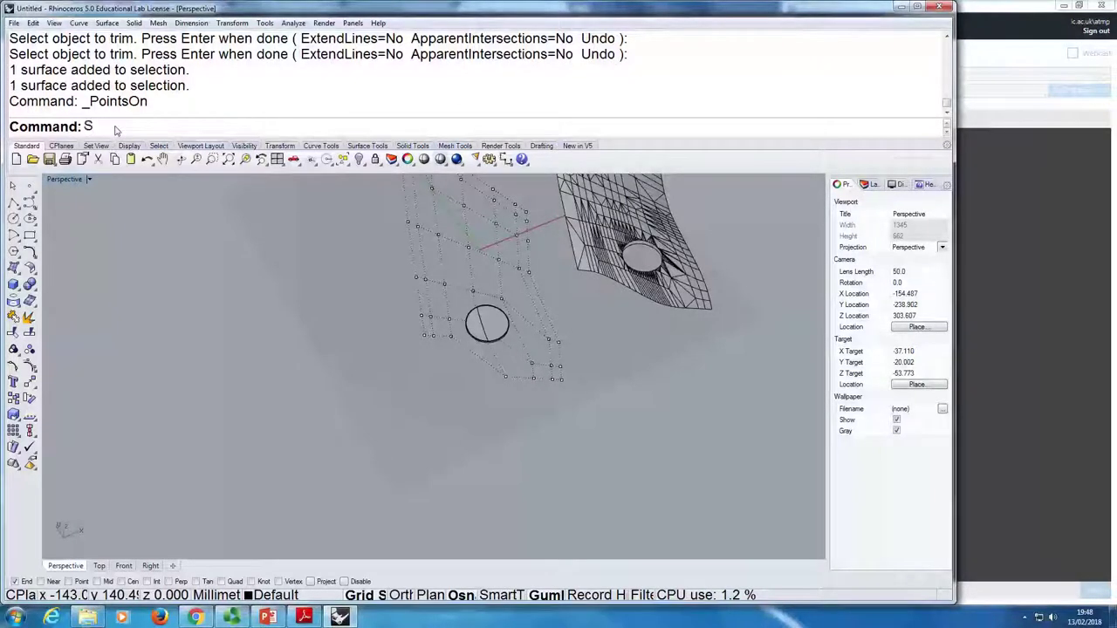
Step: Shrink the underlying surface of the circular trimmed piece with ShrinkTrimmedSrf
type("hrinkTrimmedSrf")
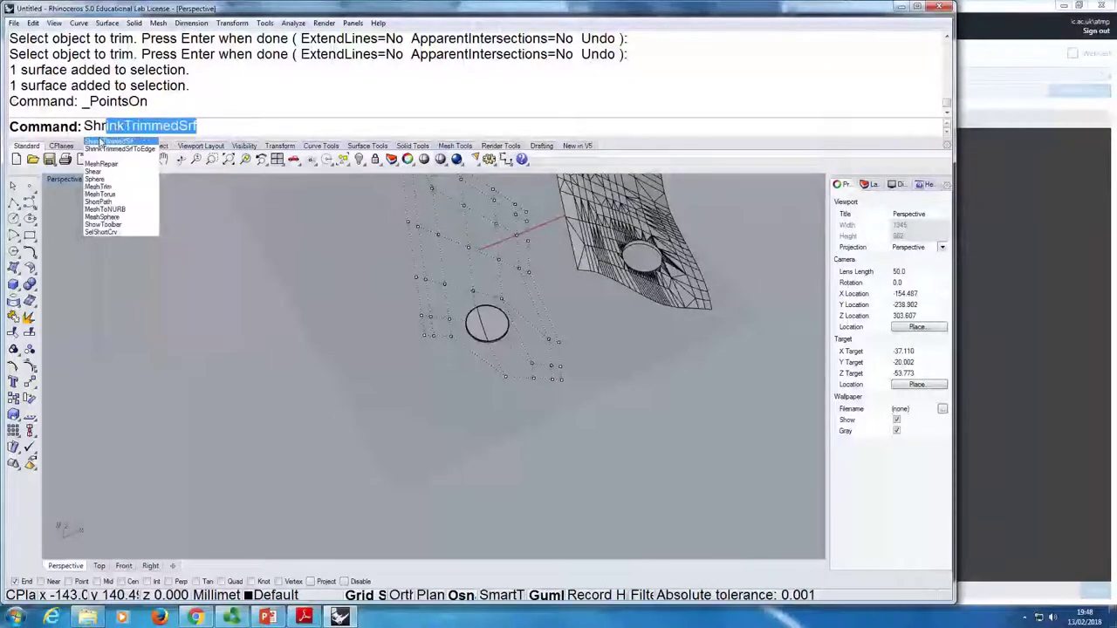
left_click(117, 144)
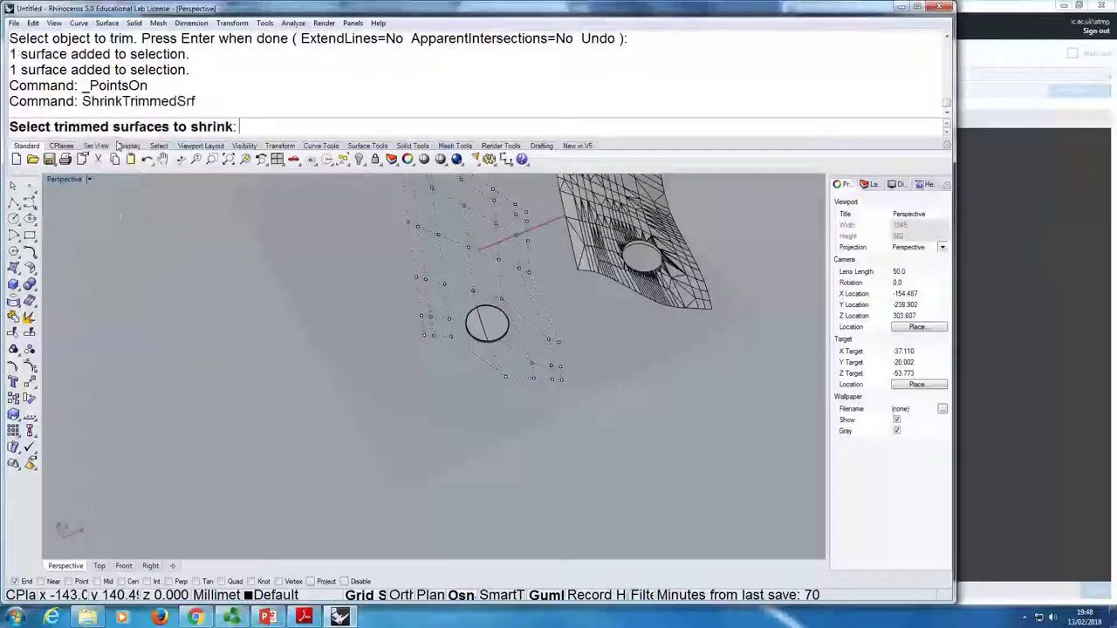
left_click(490, 327)
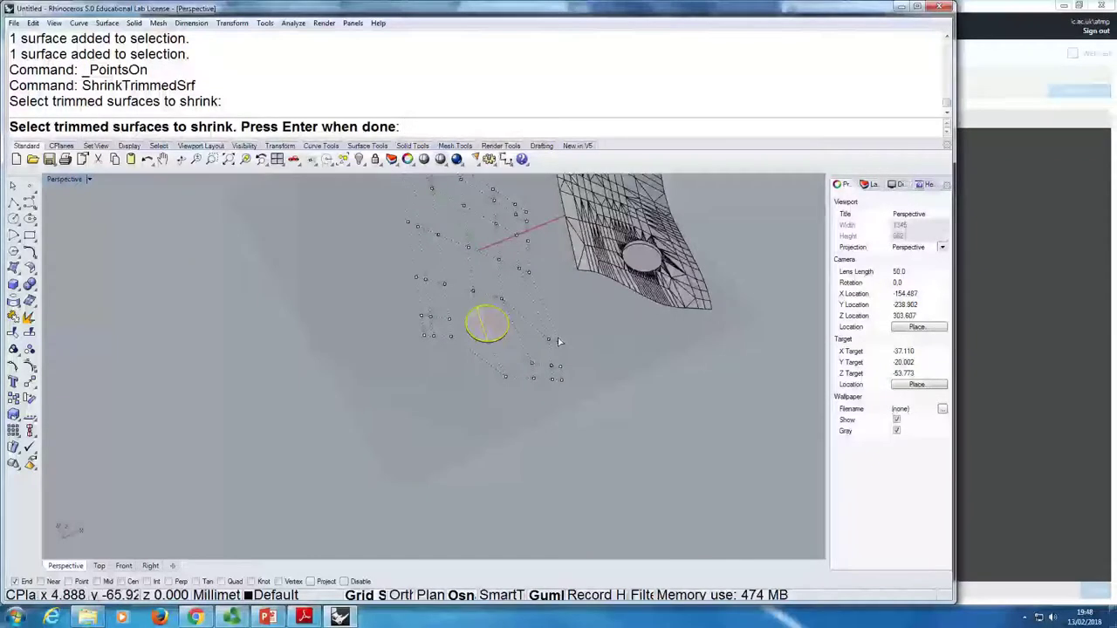
key("Return")
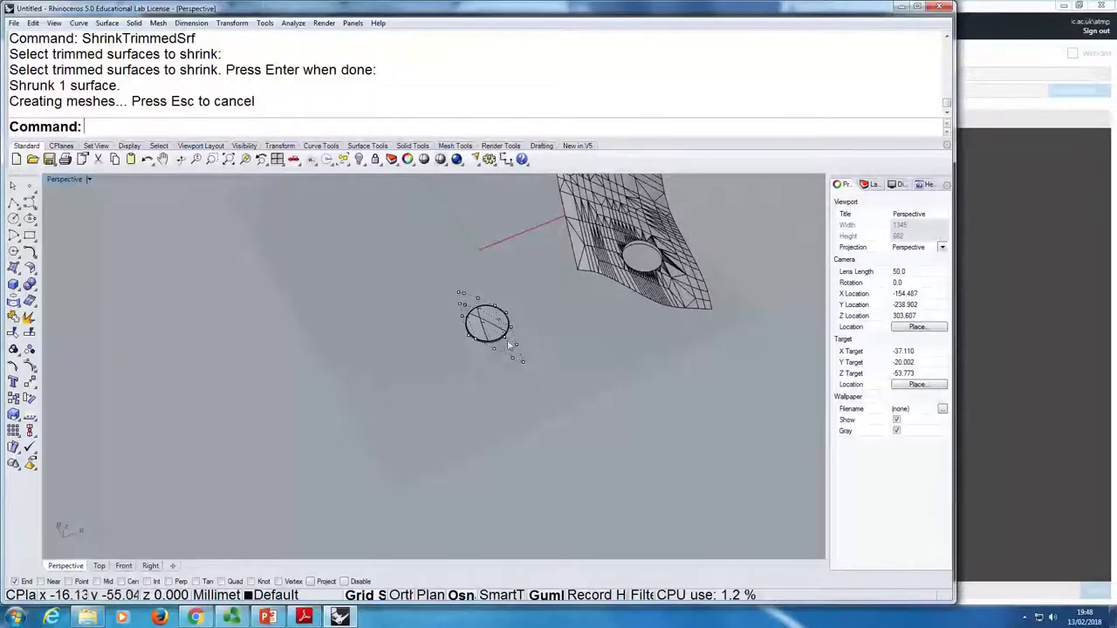
Step: Delete a single face from the interior of the mesh, above the circular hole, with DeleteMeshFaces
right_click_drag(586, 342, 613, 365)
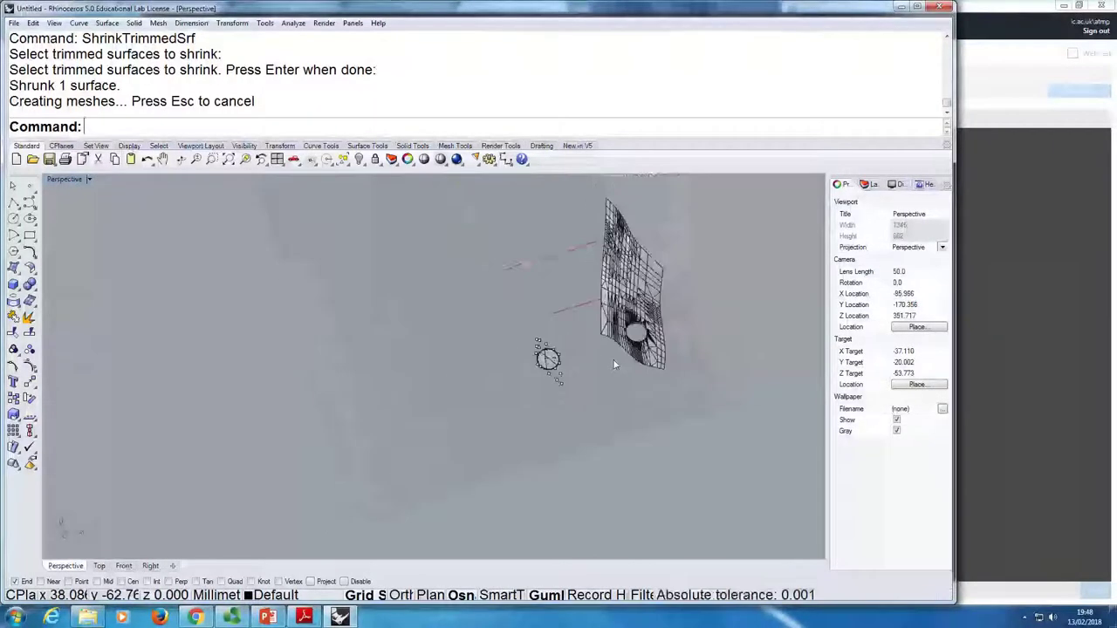
scroll(648, 301, "up", 3)
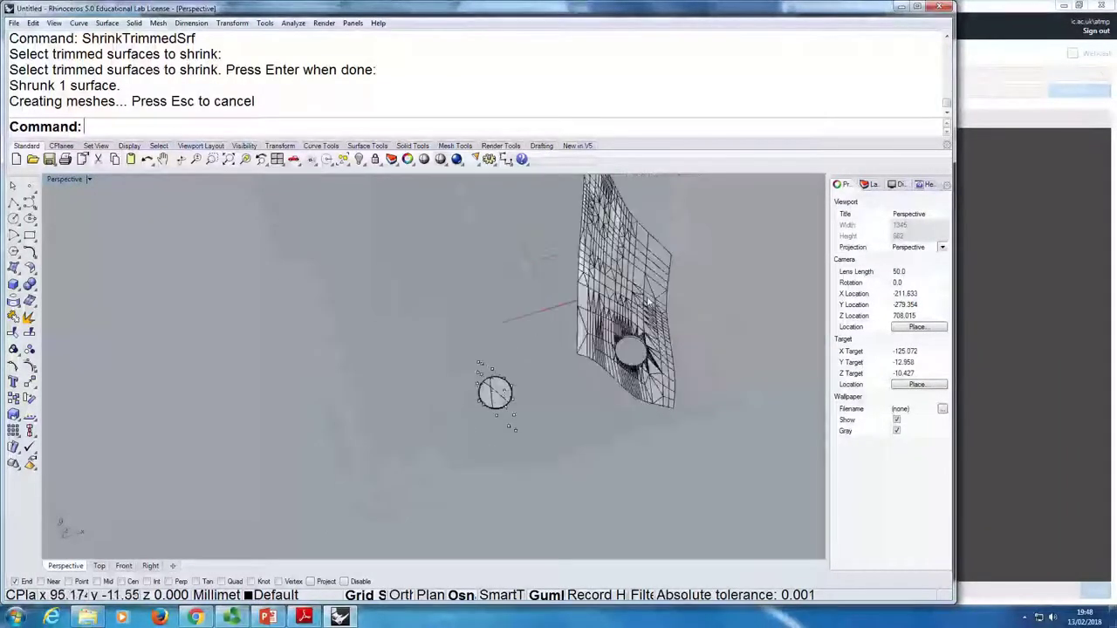
scroll(646, 325, "up", 2)
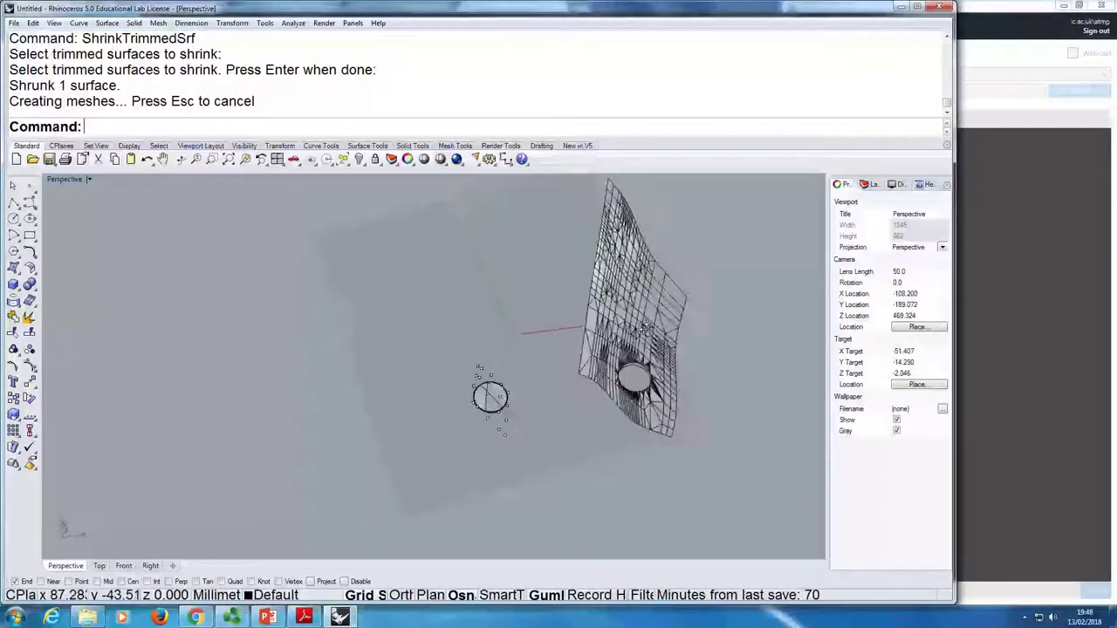
right_click_drag(646, 325, 651, 281)
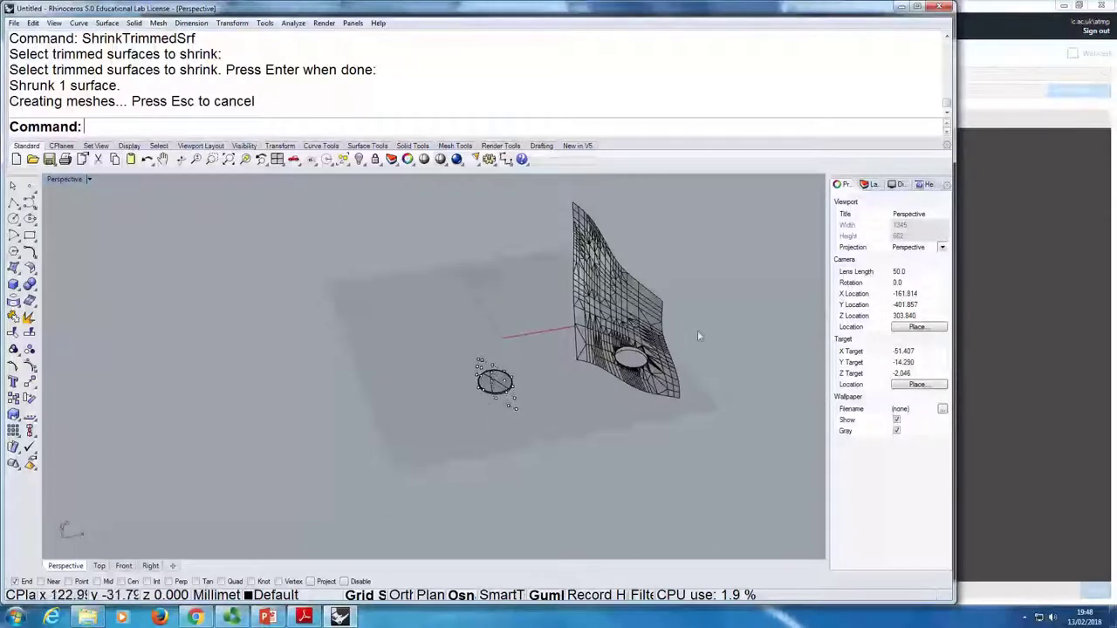
right_click_drag(698, 336, 656, 354)
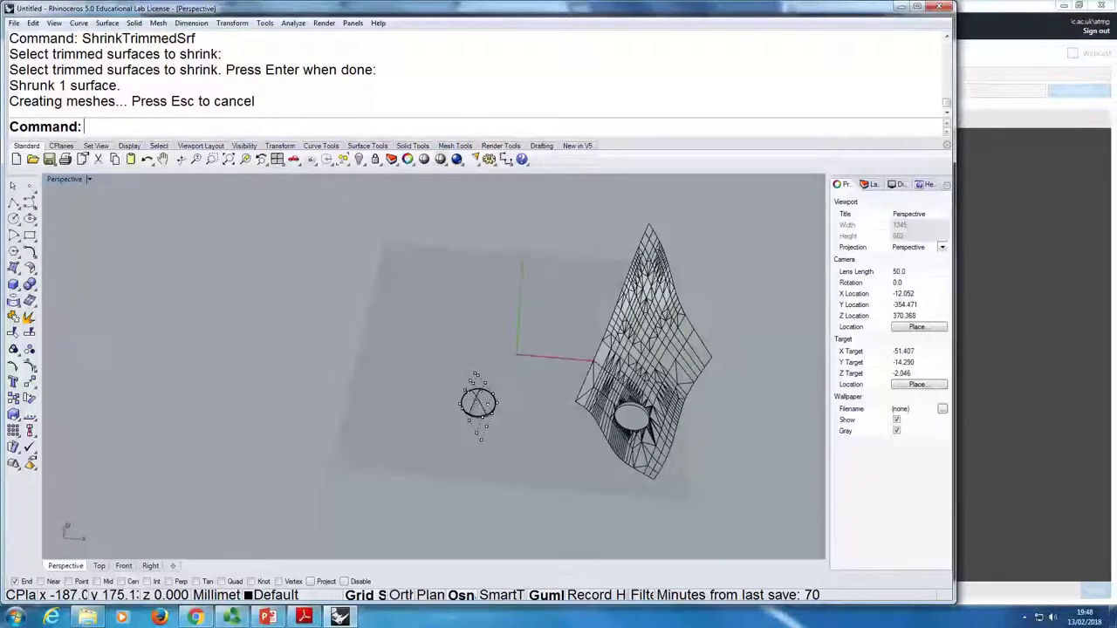
type("Delete")
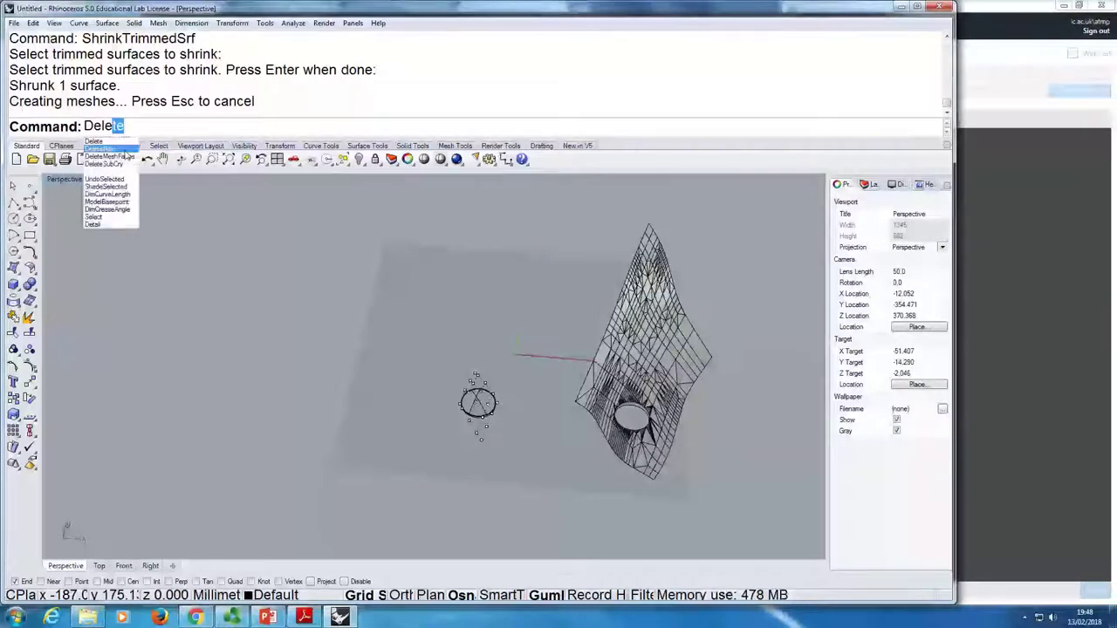
left_click(122, 156)
left_click(669, 362)
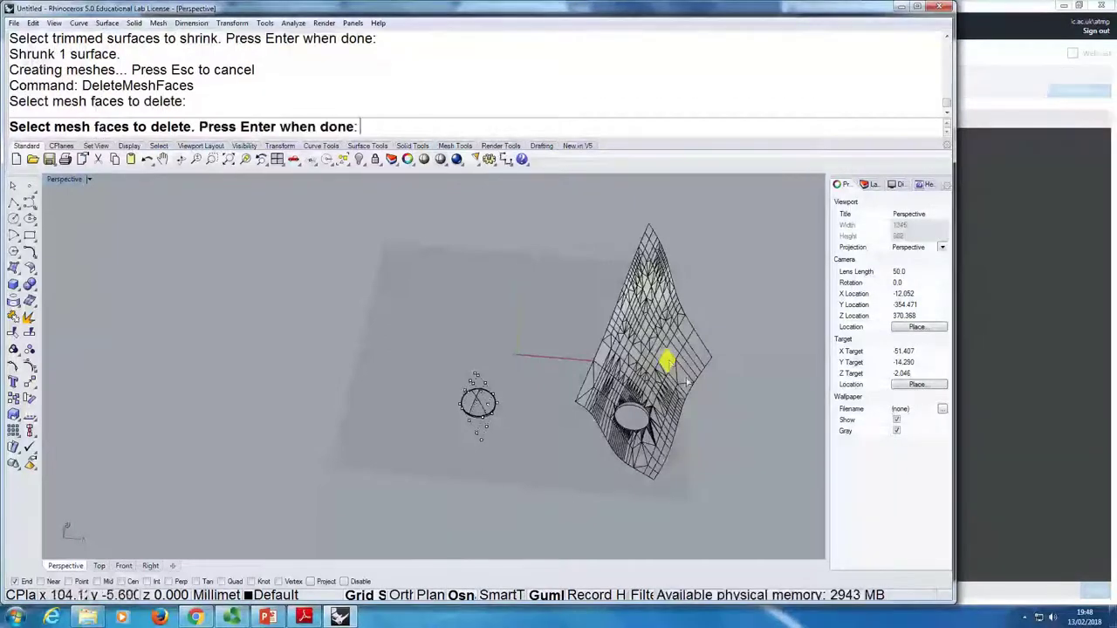
key("Return")
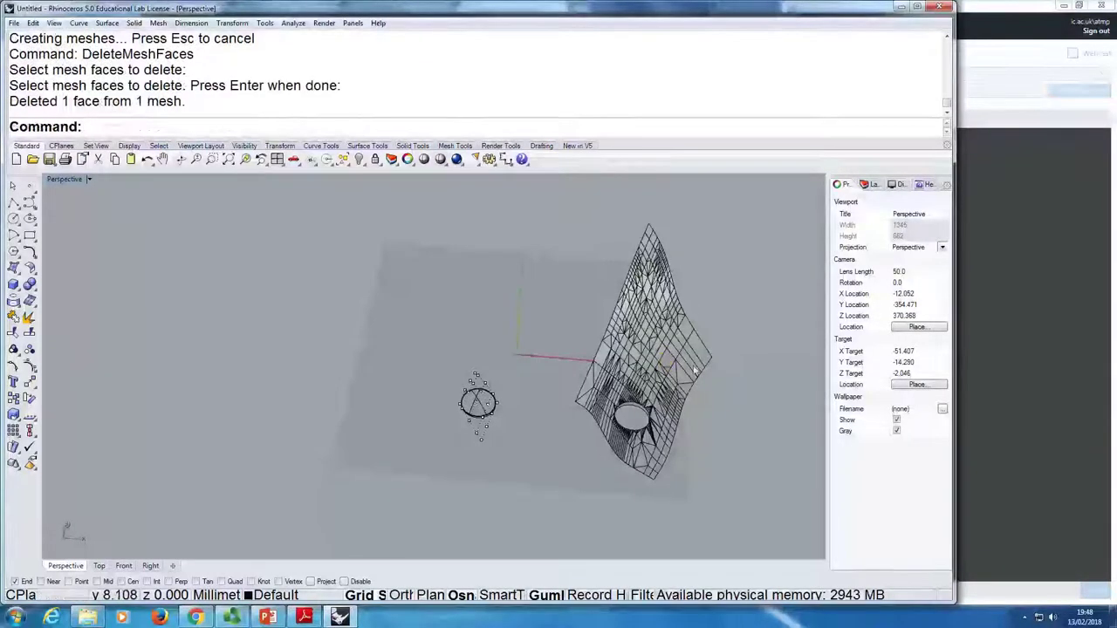
Step: Create a flat four-sided surface from corner points on the construction plane, behind the circular trimmed piece
right_click_drag(713, 391, 660, 352)
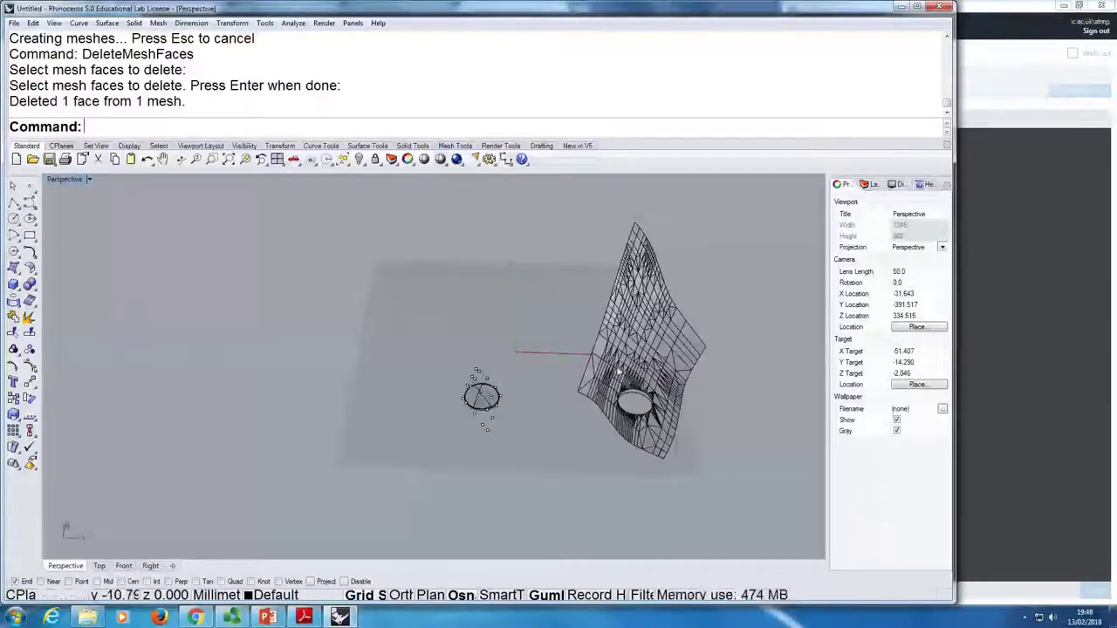
right_click_drag(663, 352, 686, 367)
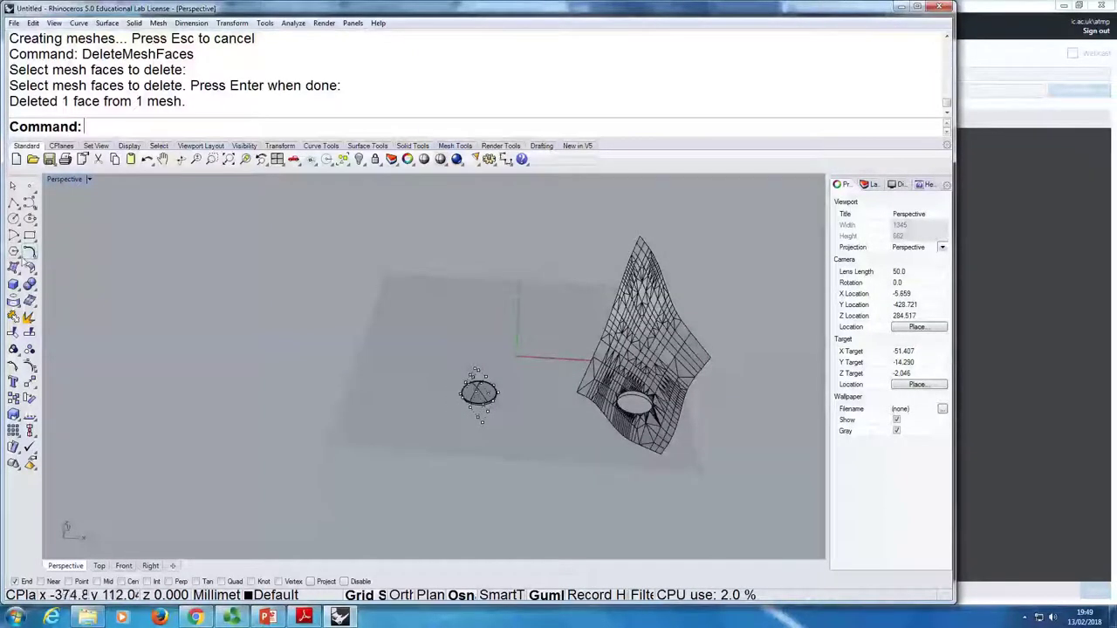
left_click(13, 268)
left_click(427, 300)
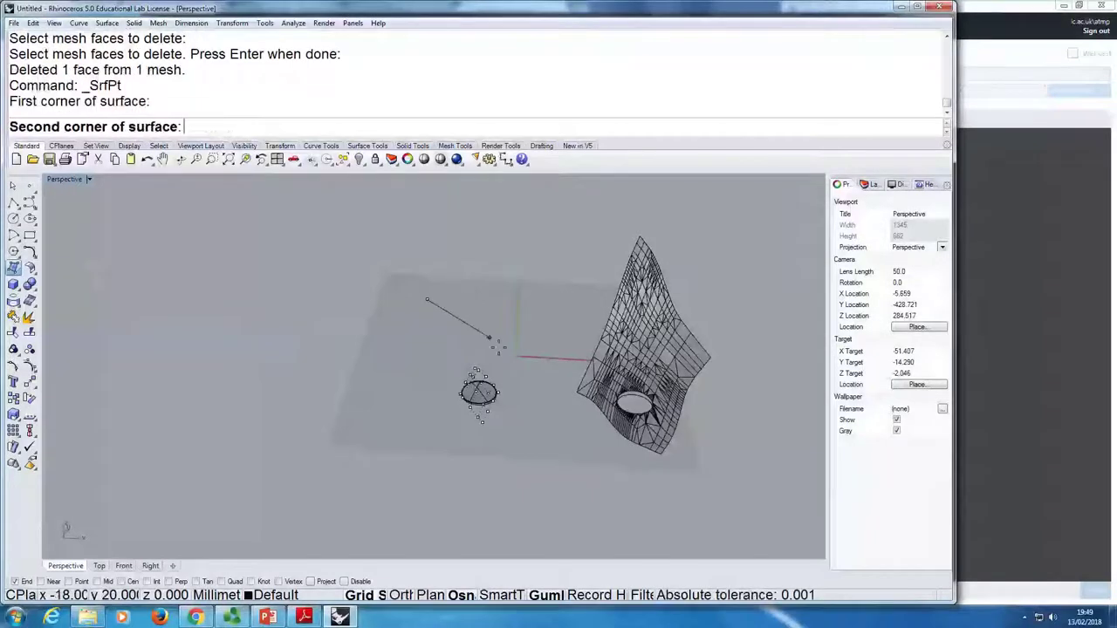
left_click(490, 338)
left_click(400, 377)
left_click(373, 336)
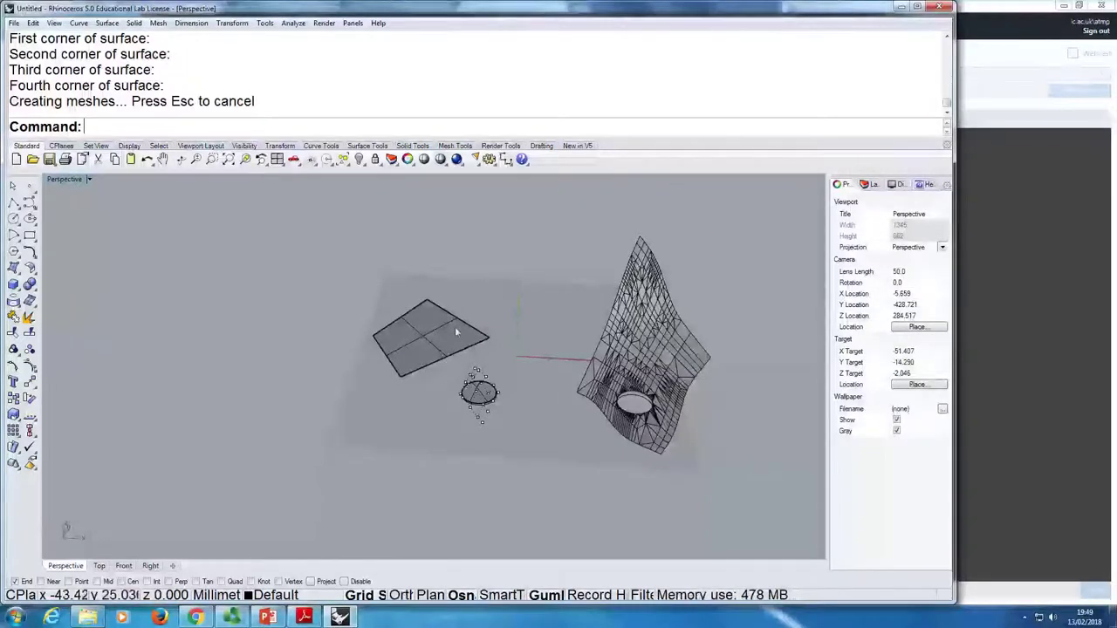
left_click(432, 345)
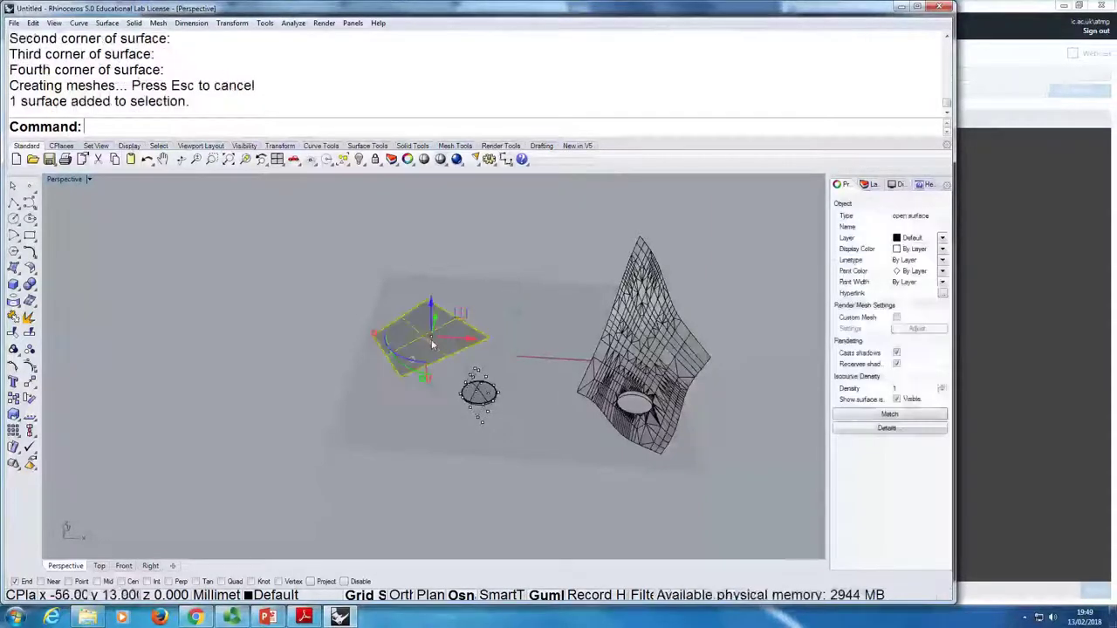
left_click(429, 391)
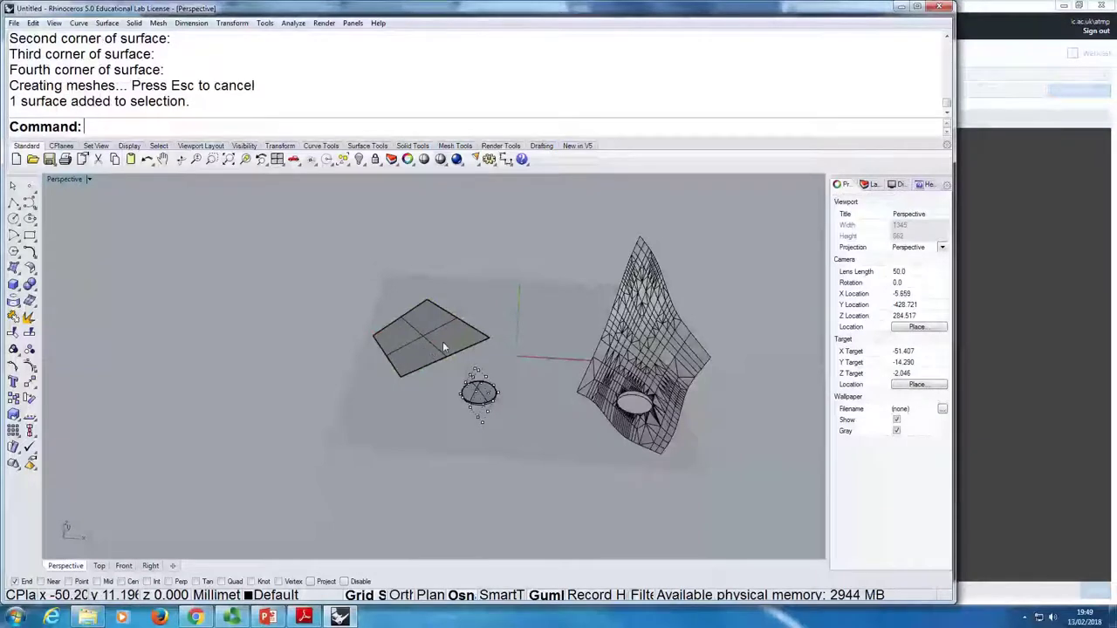
left_click(438, 342)
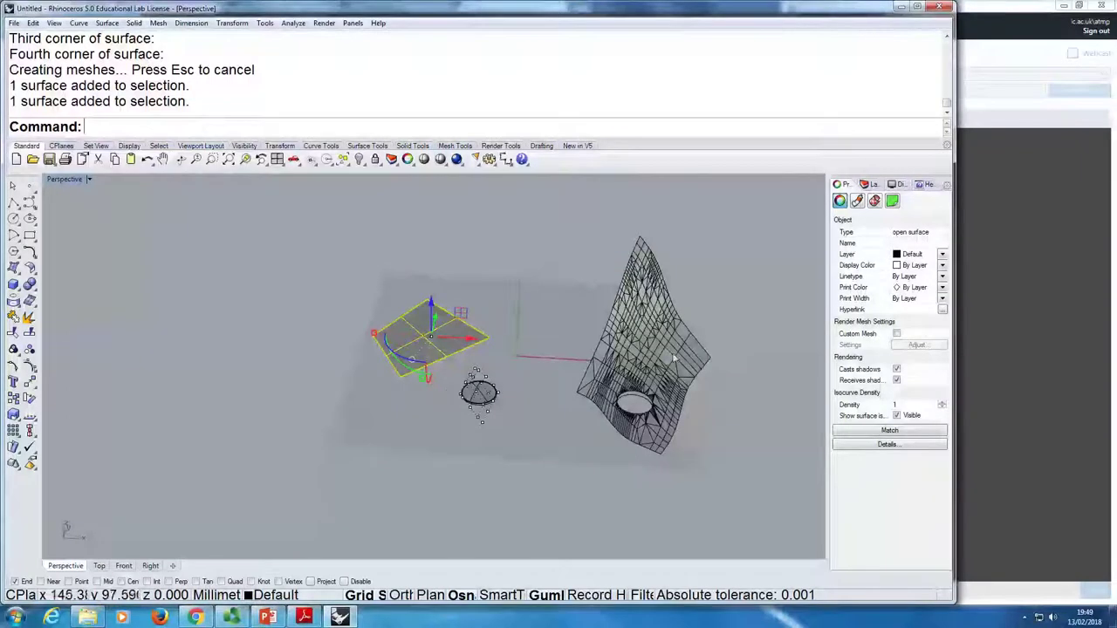
left_click(524, 351)
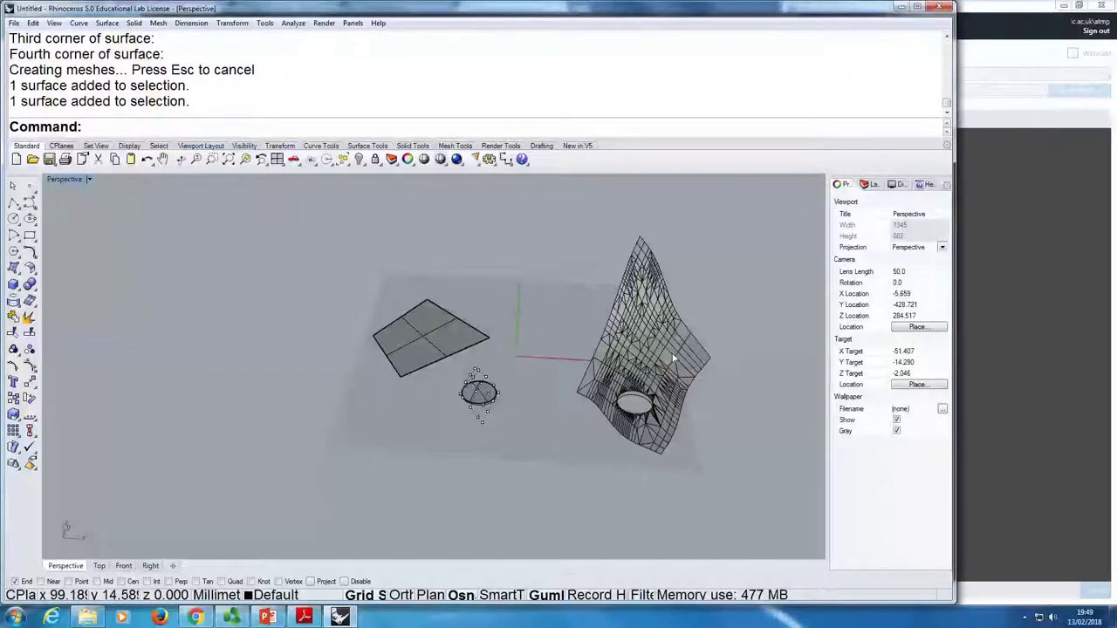
Step: Delete all the objects in the scene, including the surfaces, the mesh and the curves
right_click_drag(332, 289, 689, 394)
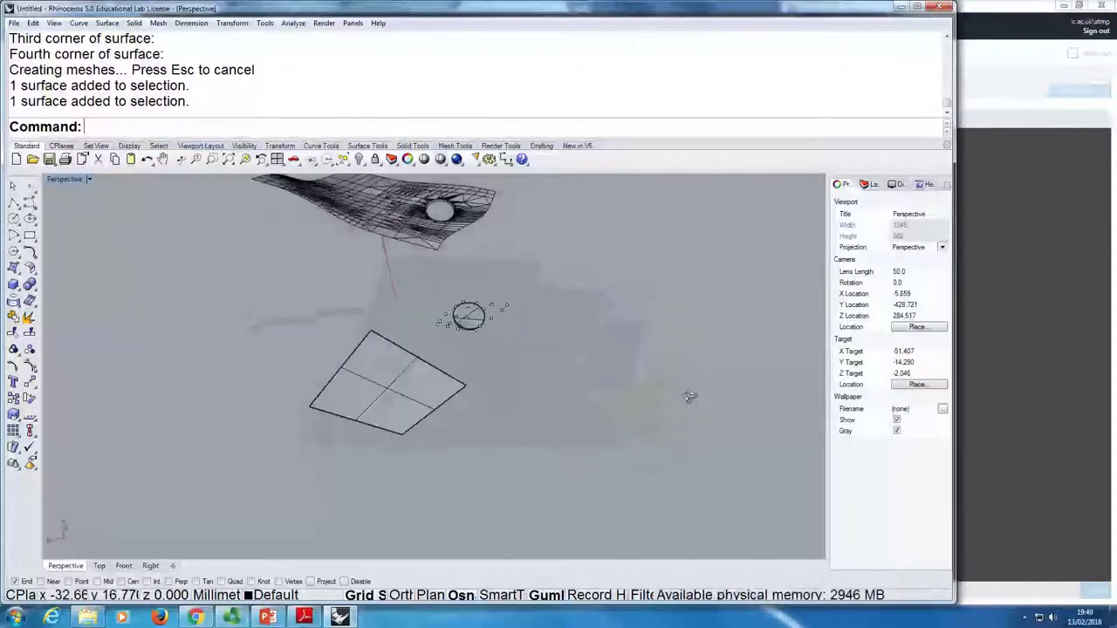
right_click_drag(504, 357, 349, 225)
left_click_drag(348, 224, 624, 476)
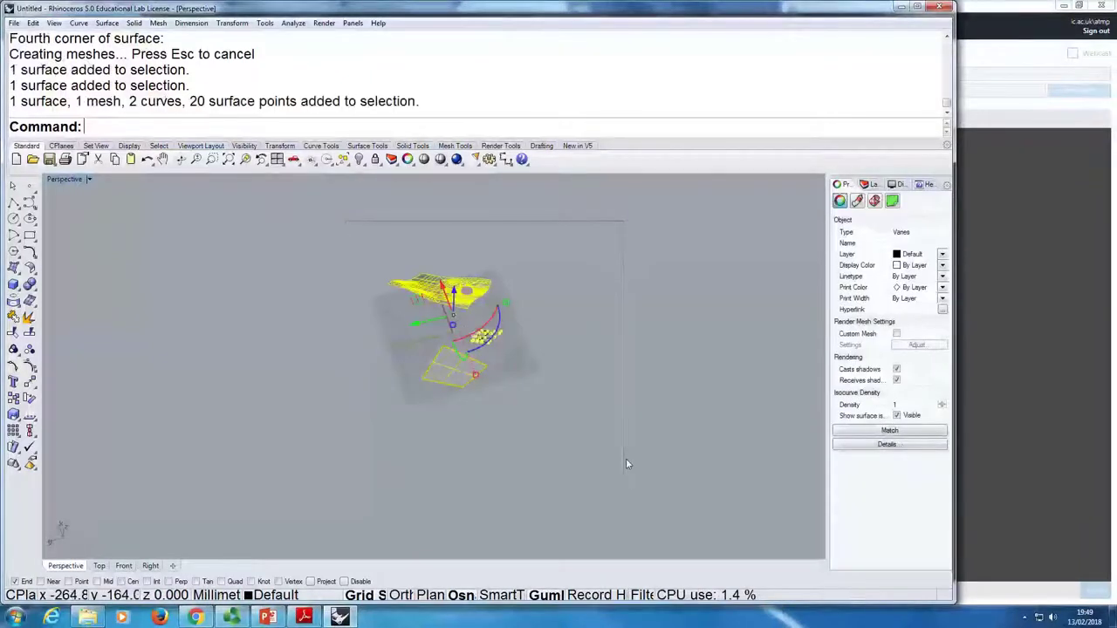
key("Delete")
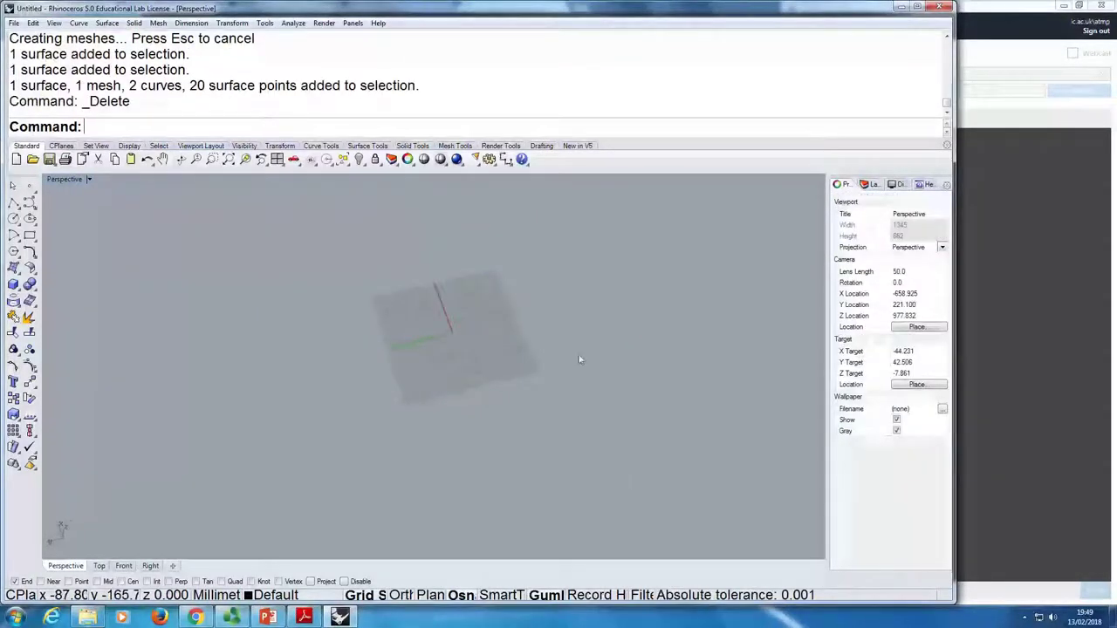
right_click_drag(581, 359, 523, 344)
key("F2")
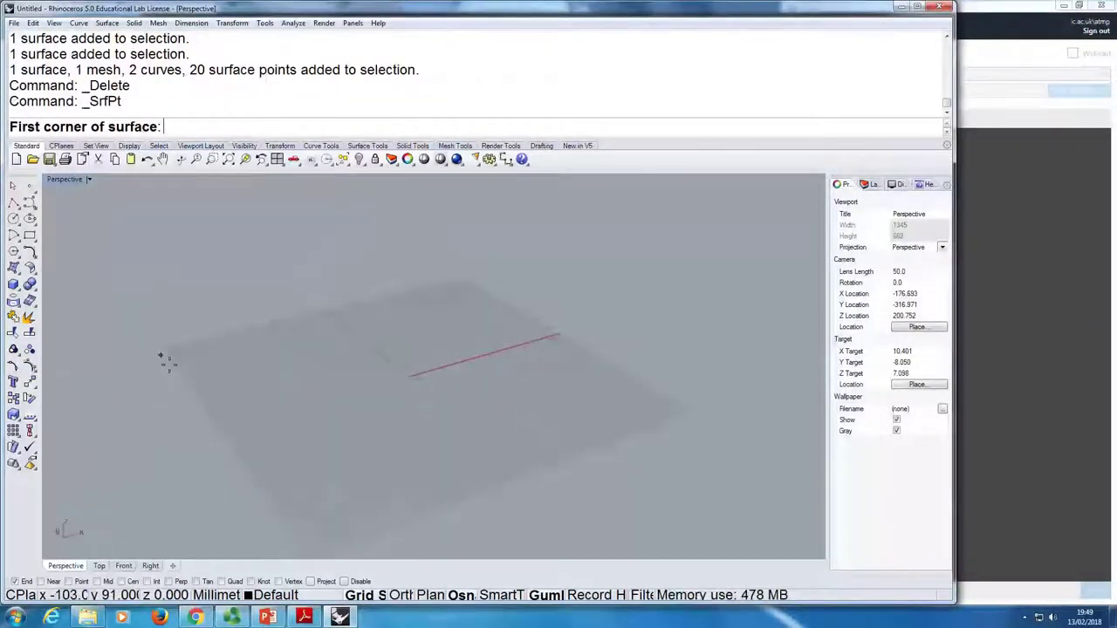
key("Escape")
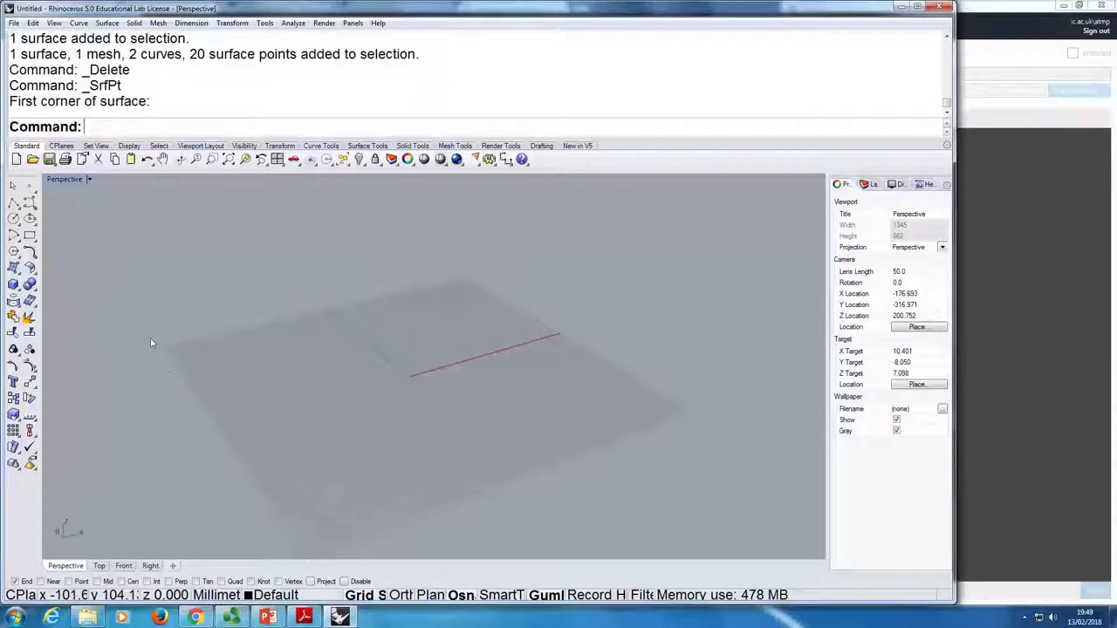
Step: Draw an S-shaped degree 3 curve from five control points on the construction plane, crossing near the origin
left_click(29, 202)
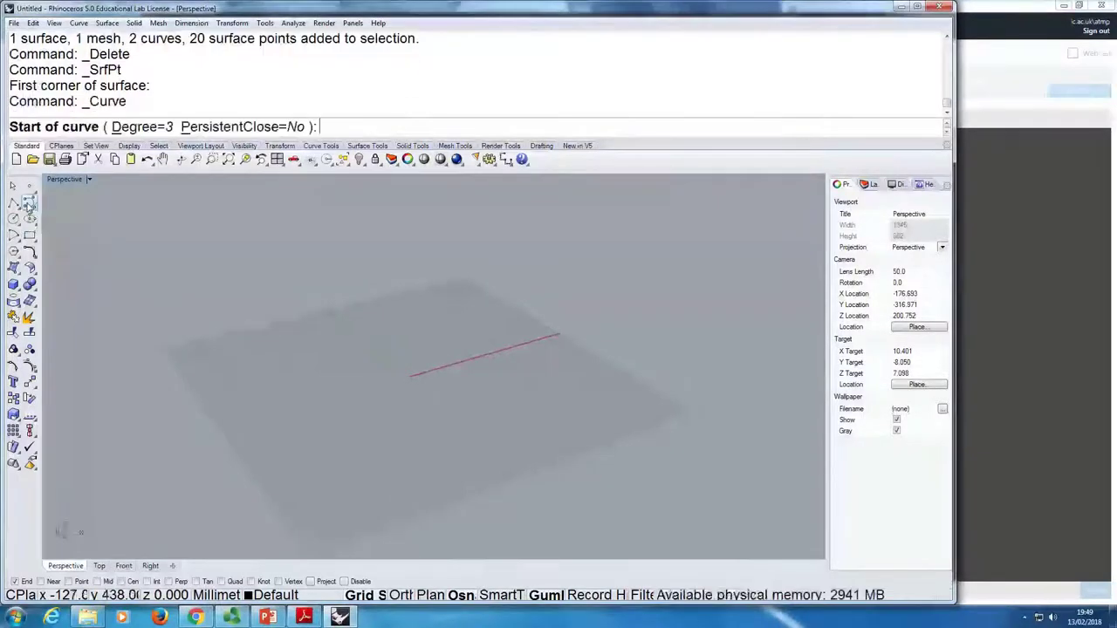
left_click(353, 483)
left_click(427, 469)
left_click(428, 421)
left_click(384, 367)
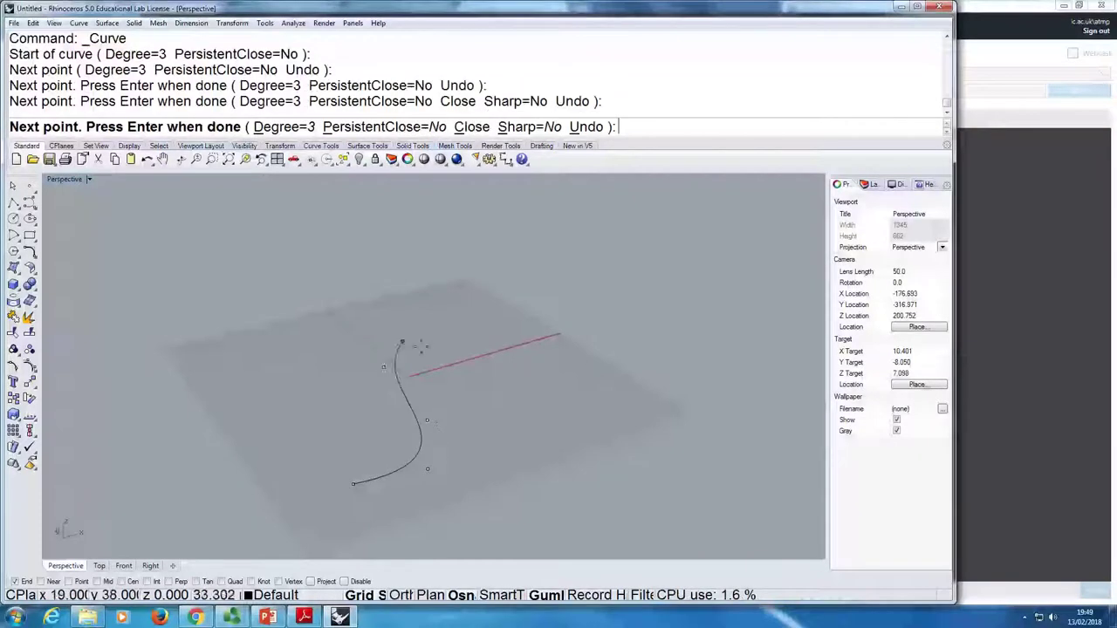
left_click(425, 331)
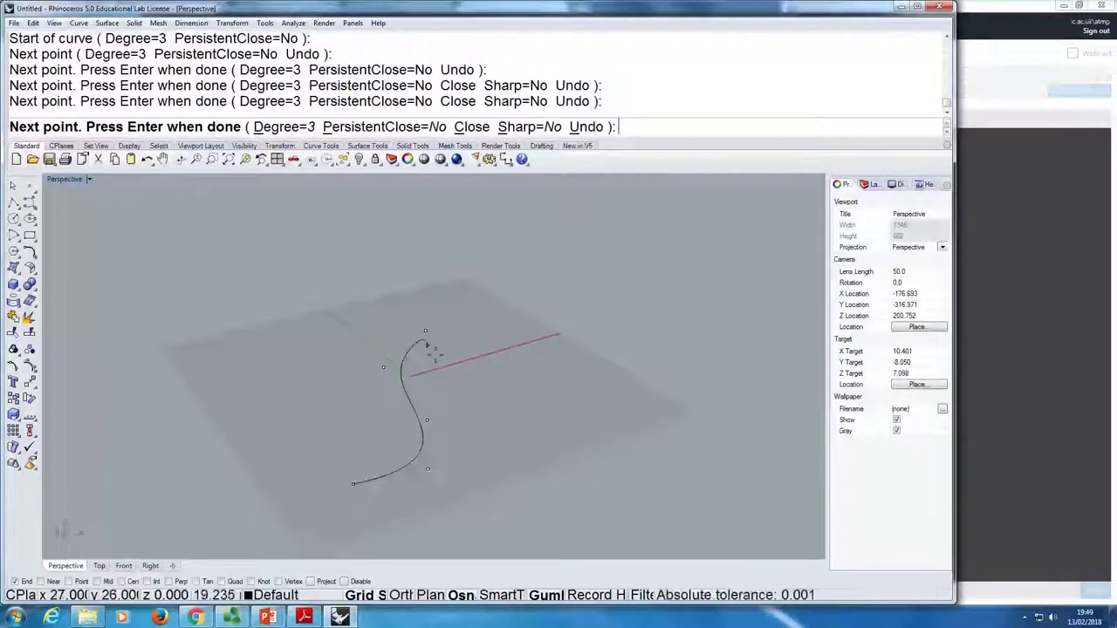
key("Return")
Step: Copy the curve vertically above the original with Vertical=Yes, using the curve's front end point as the base point
right_click_drag(485, 425, 413, 418)
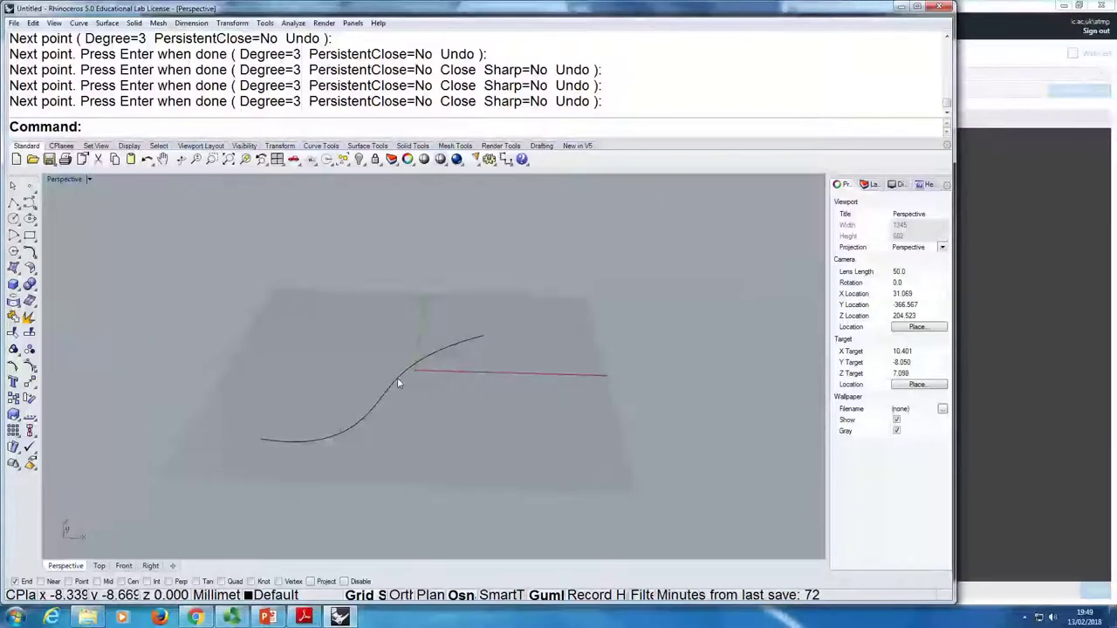
left_click(397, 382)
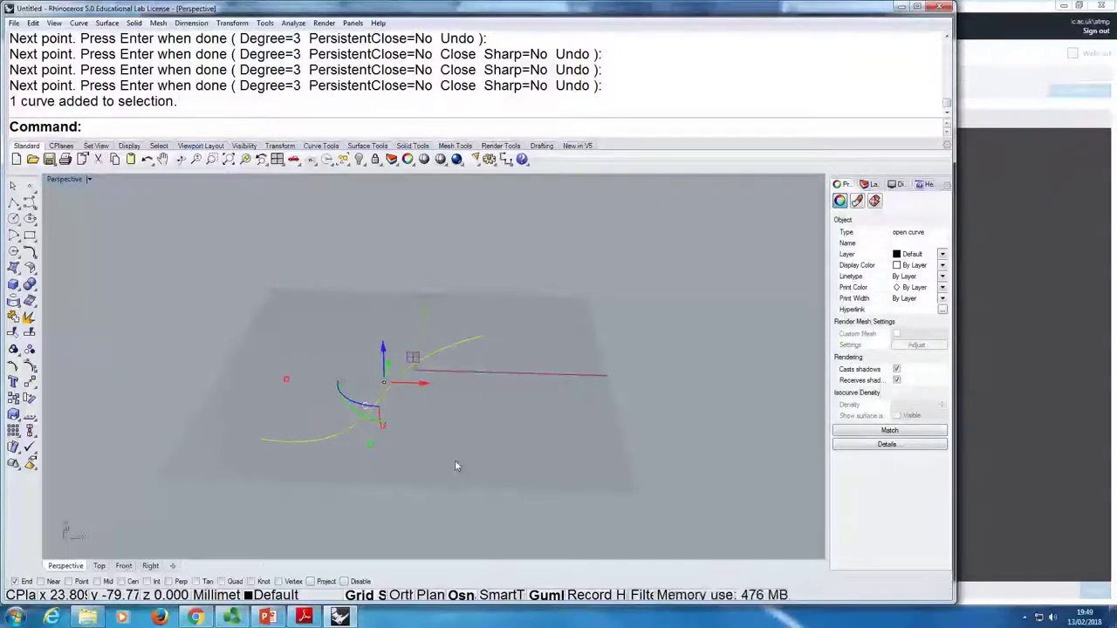
type("Copy")
key("Return")
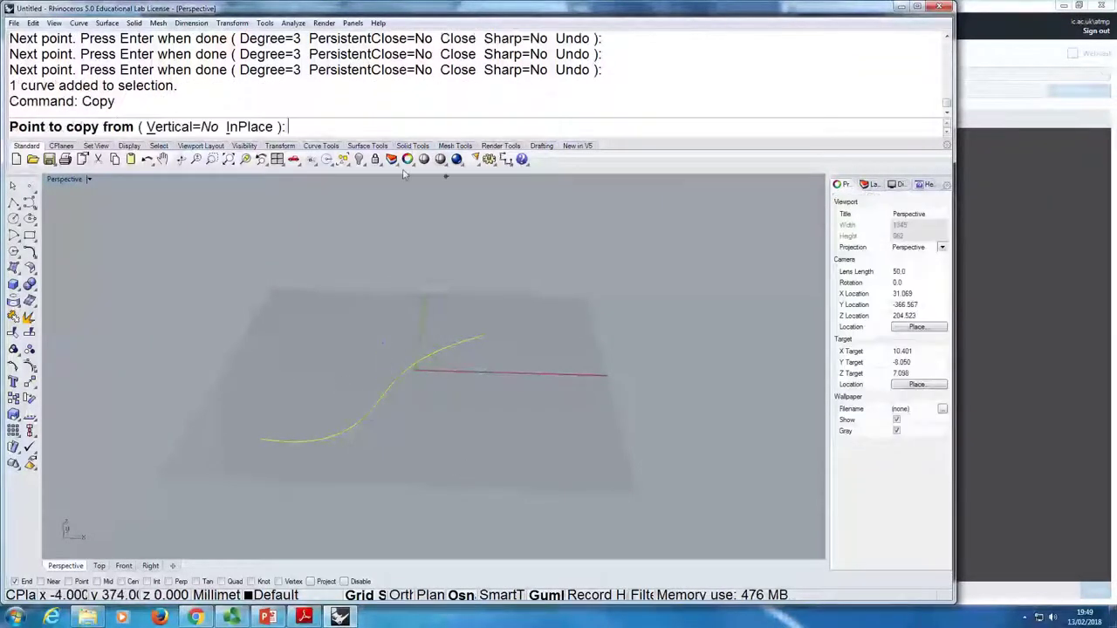
left_click(184, 128)
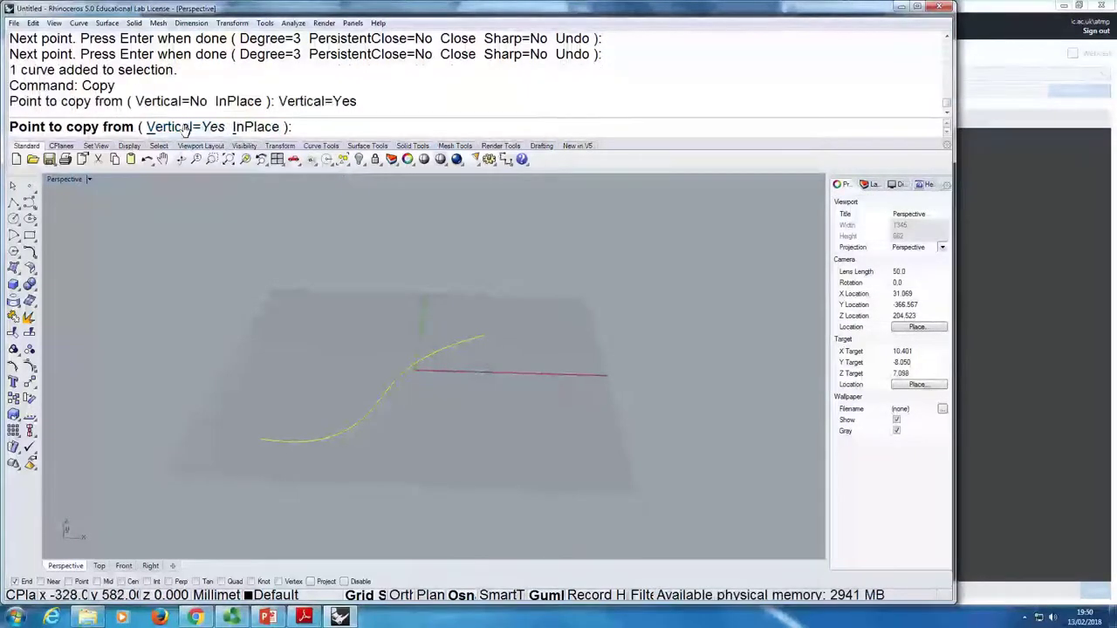
left_click(260, 439)
left_click(251, 356)
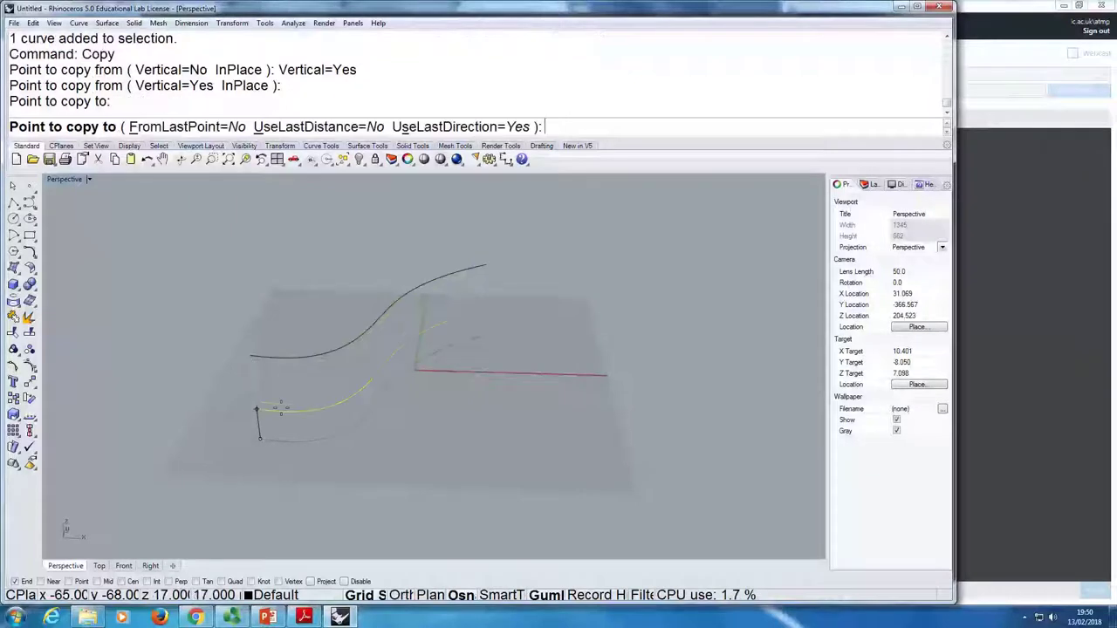
key("Return")
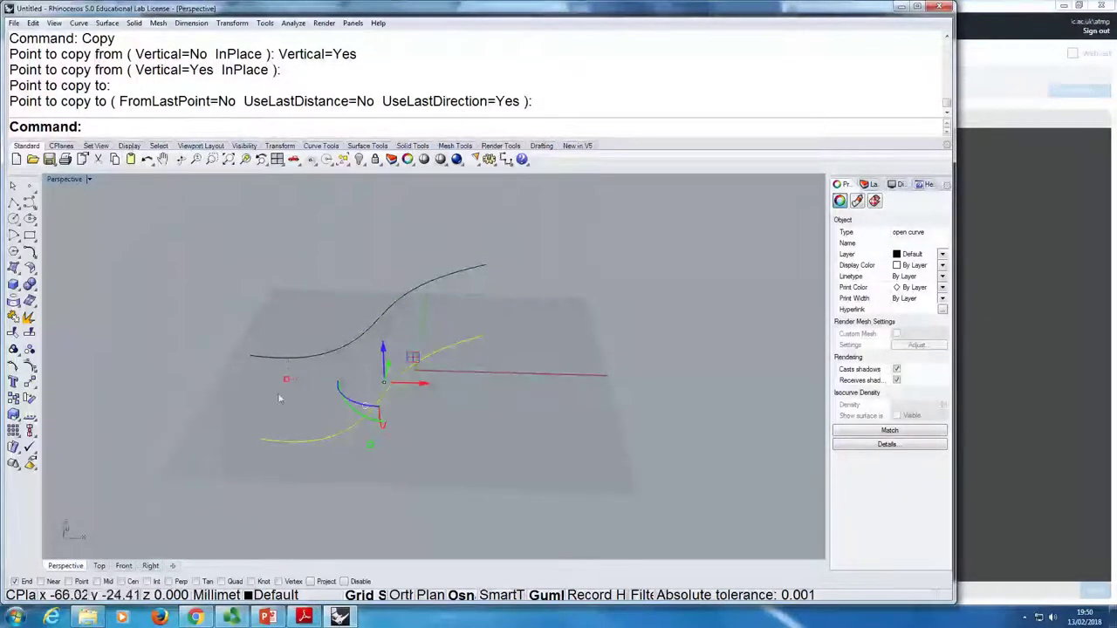
left_click(270, 409)
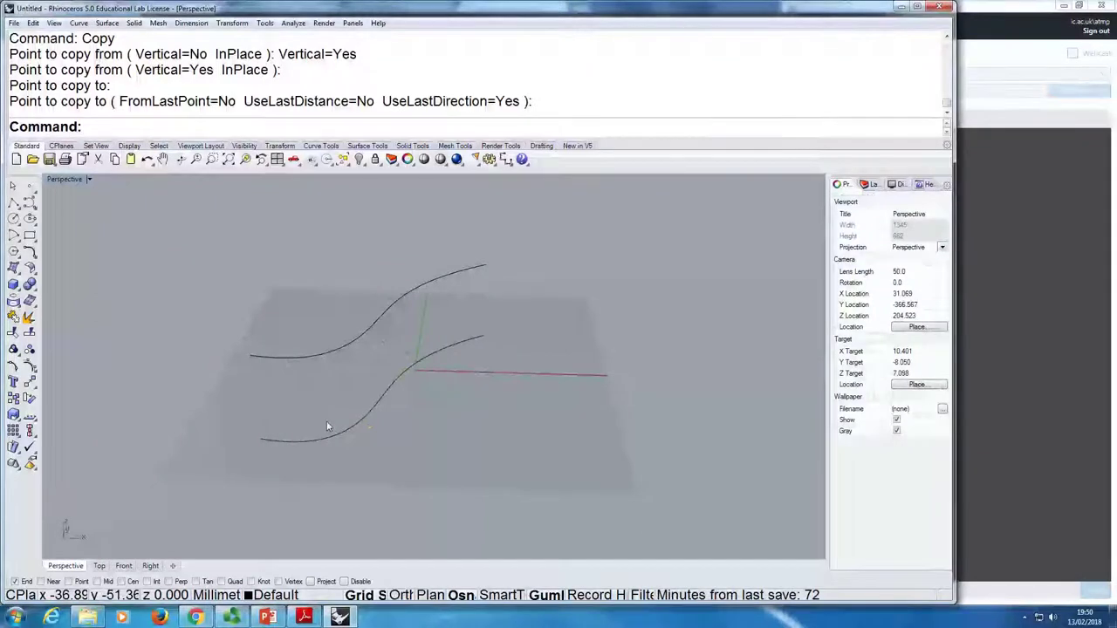
Step: Reshape the upper curve by moving its three interior control points outward to exaggerate the bends, and hide its points
right_click_drag(327, 423, 386, 444)
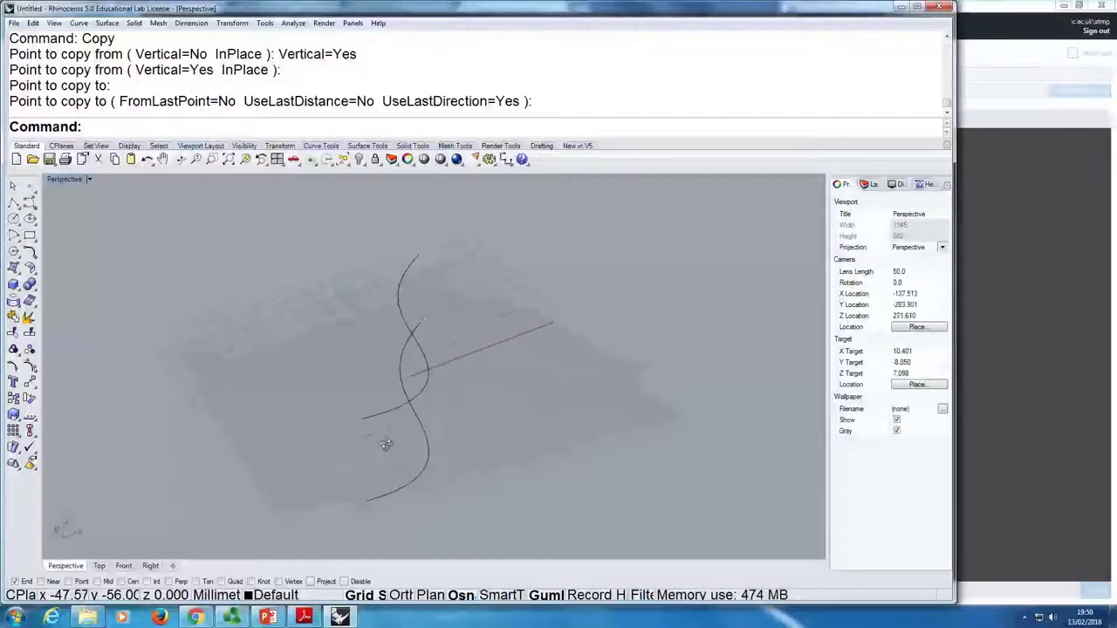
left_click(398, 409)
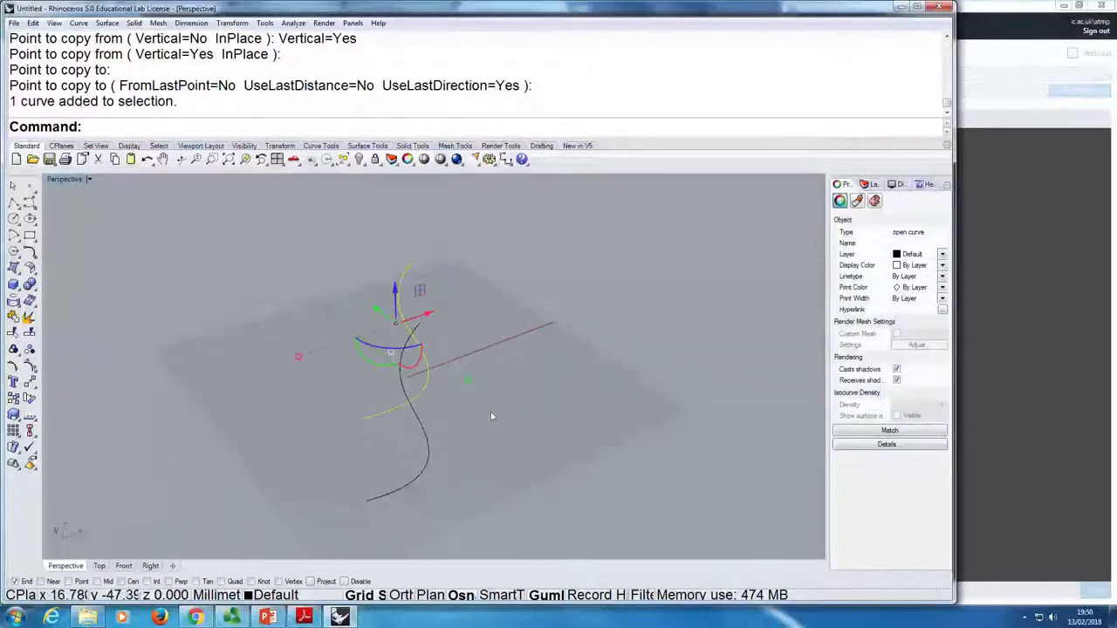
key("F10")
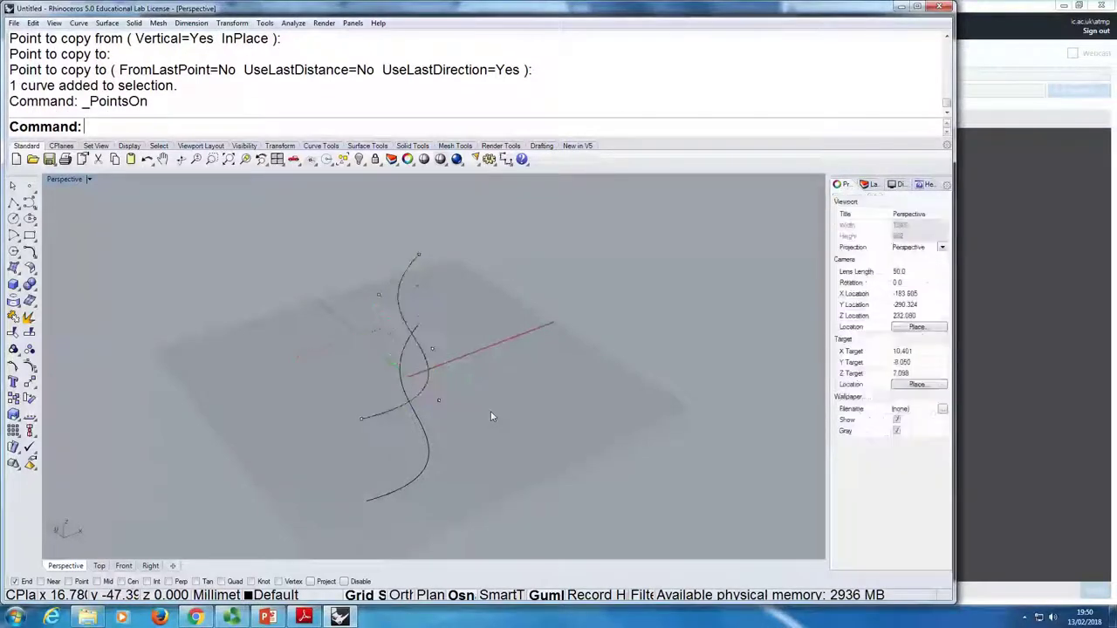
left_click_drag(438, 400, 494, 406)
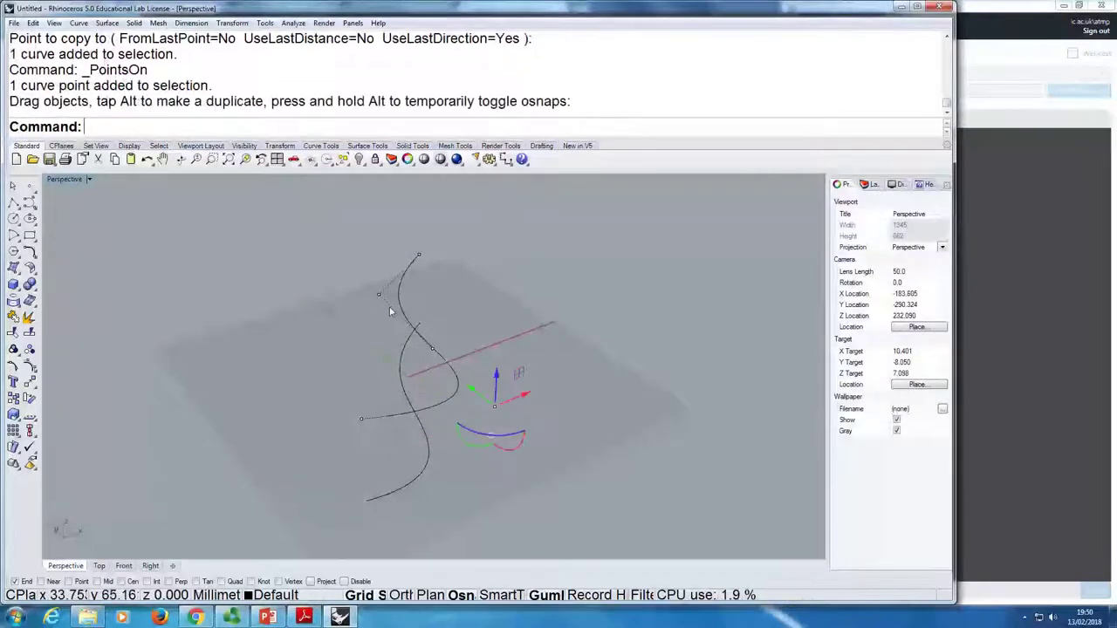
left_click_drag(378, 295, 309, 294)
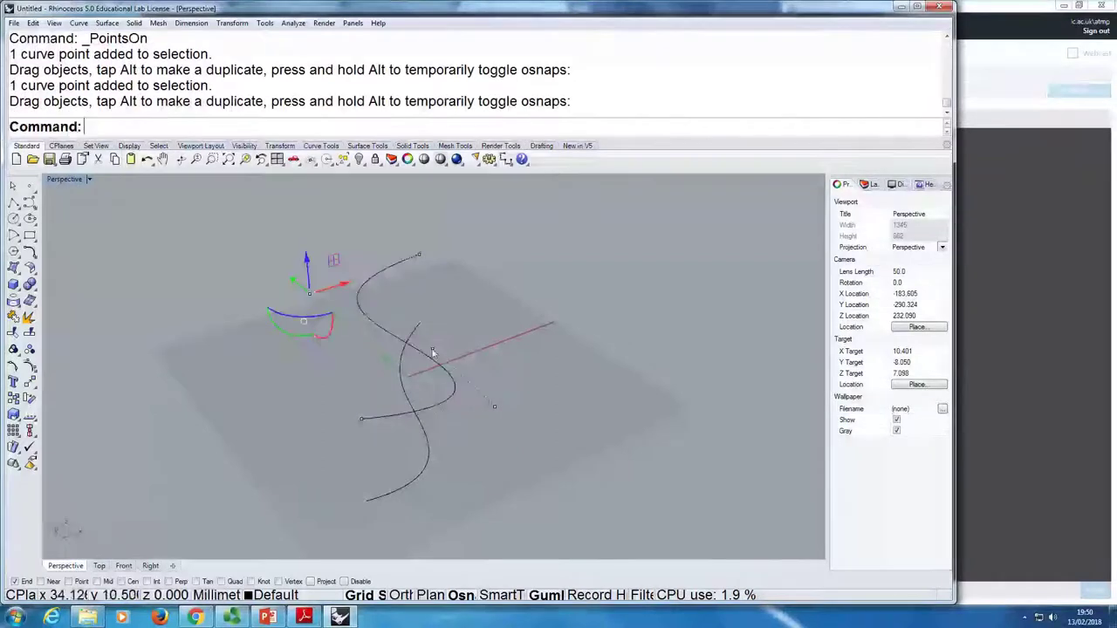
left_click(432, 349)
left_click_drag(432, 349, 462, 317)
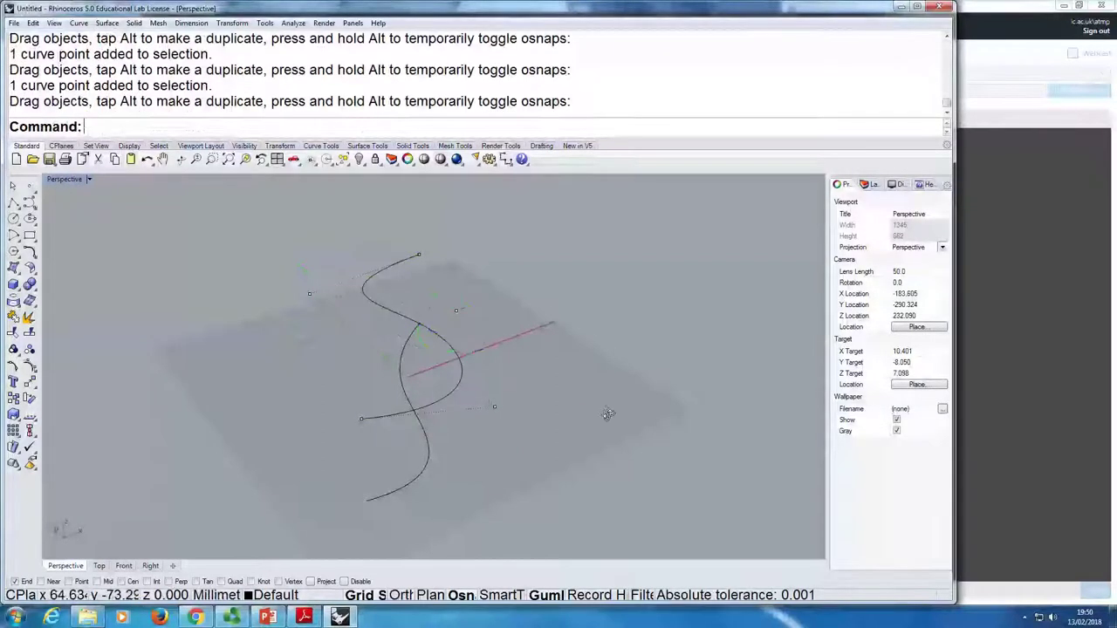
right_click_drag(516, 351, 529, 399)
key("Escape")
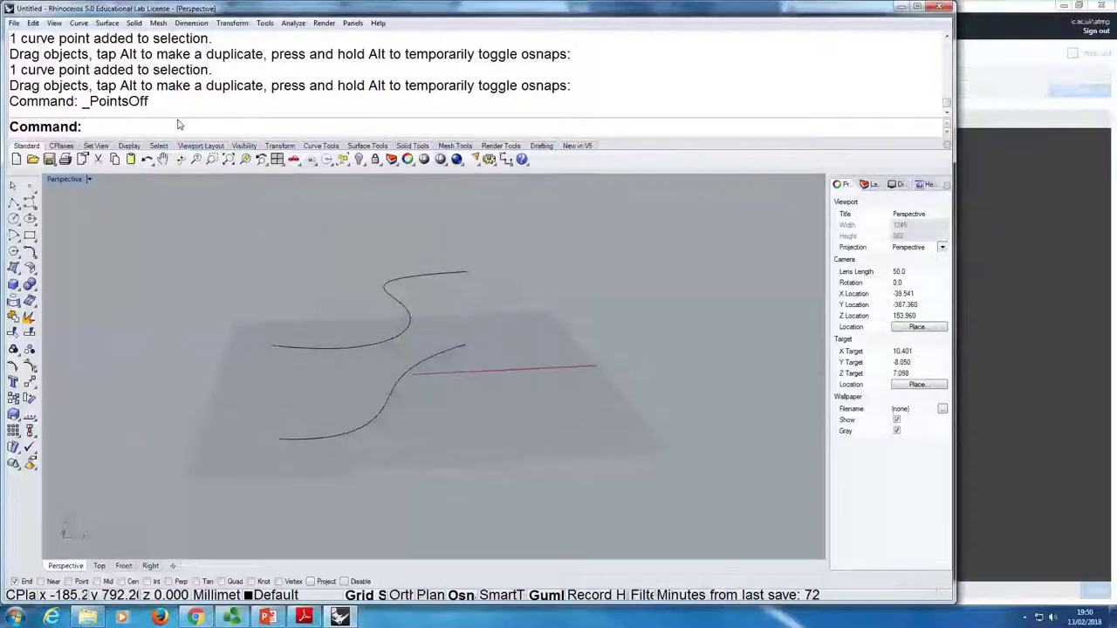
Step: Switch to the RhinoClass1 slide show in PowerPoint, bring up the command list with Curve, Copy, PointsOn and Loft, and return to Rhino
type("Lof")
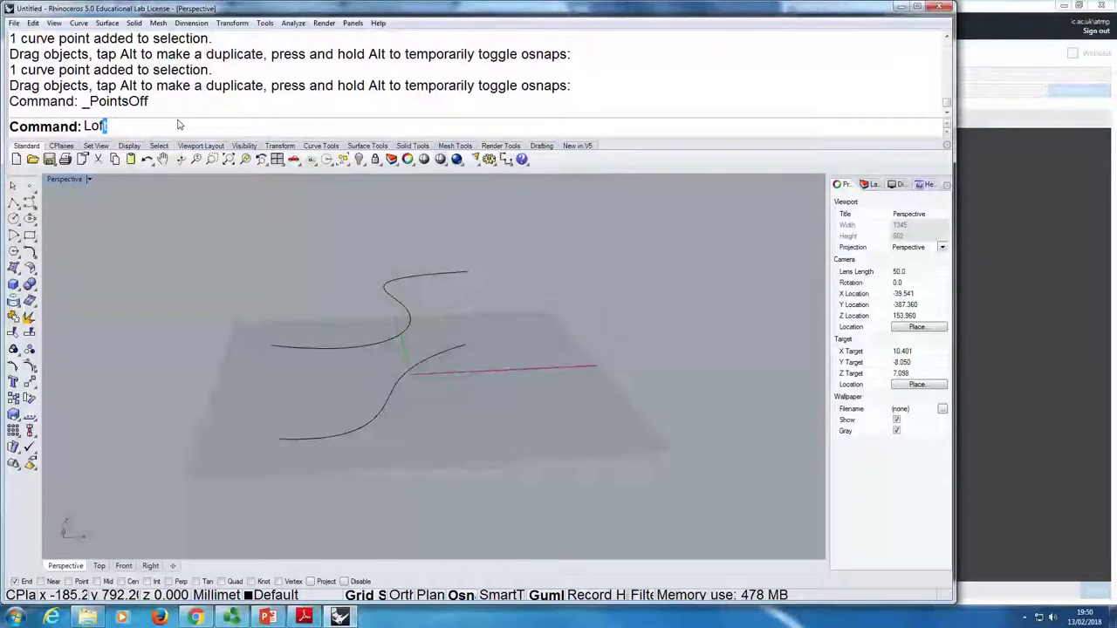
type("t")
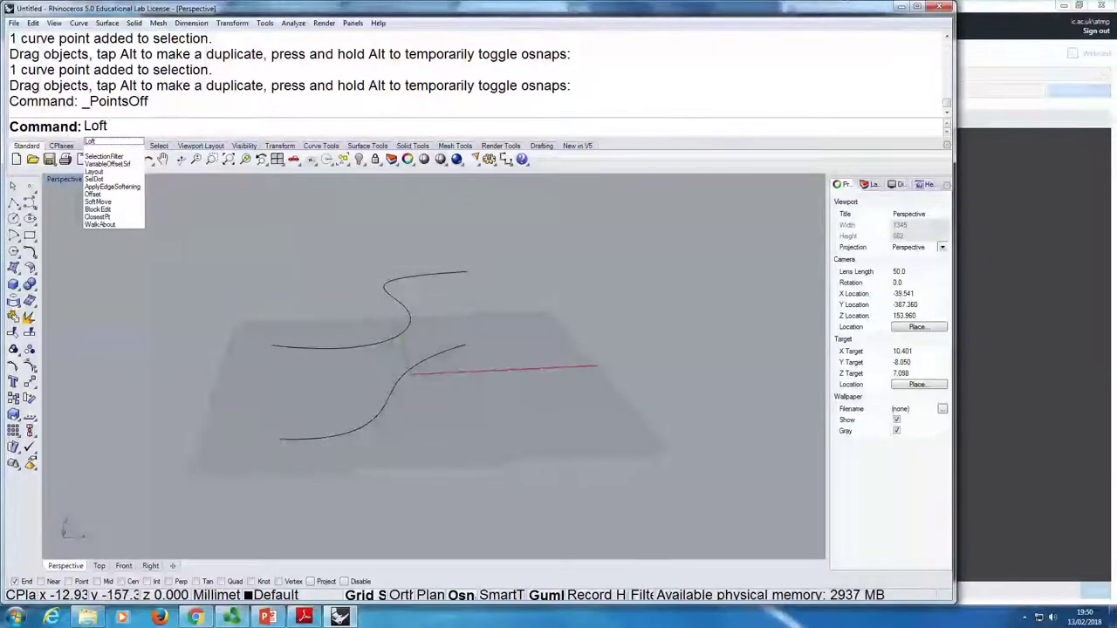
left_click(268, 618)
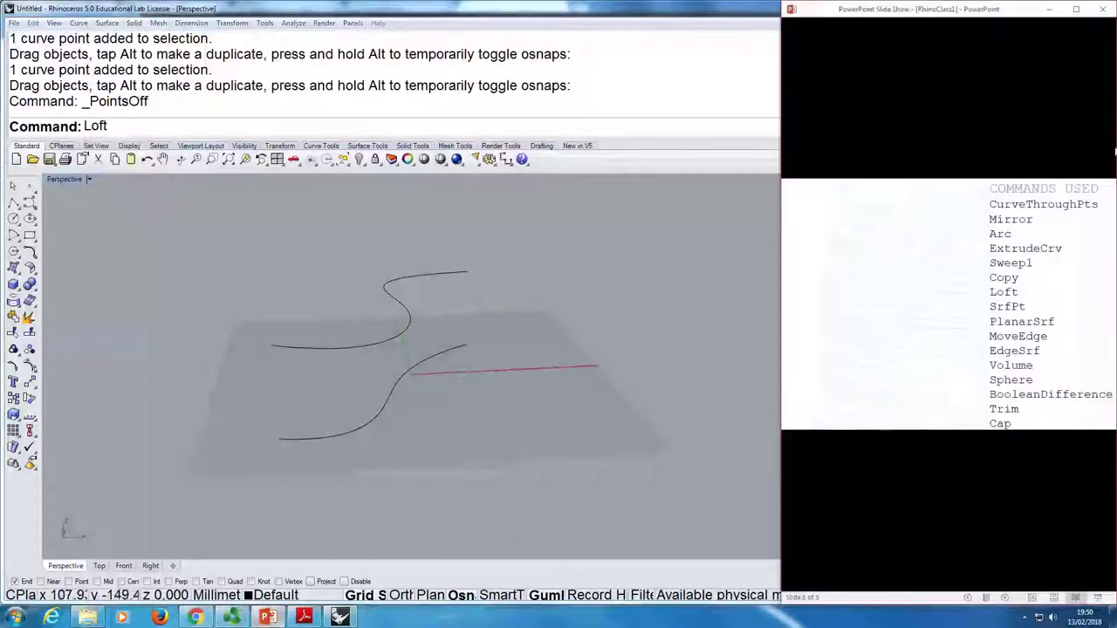
left_click(1034, 460)
left_click(590, 436)
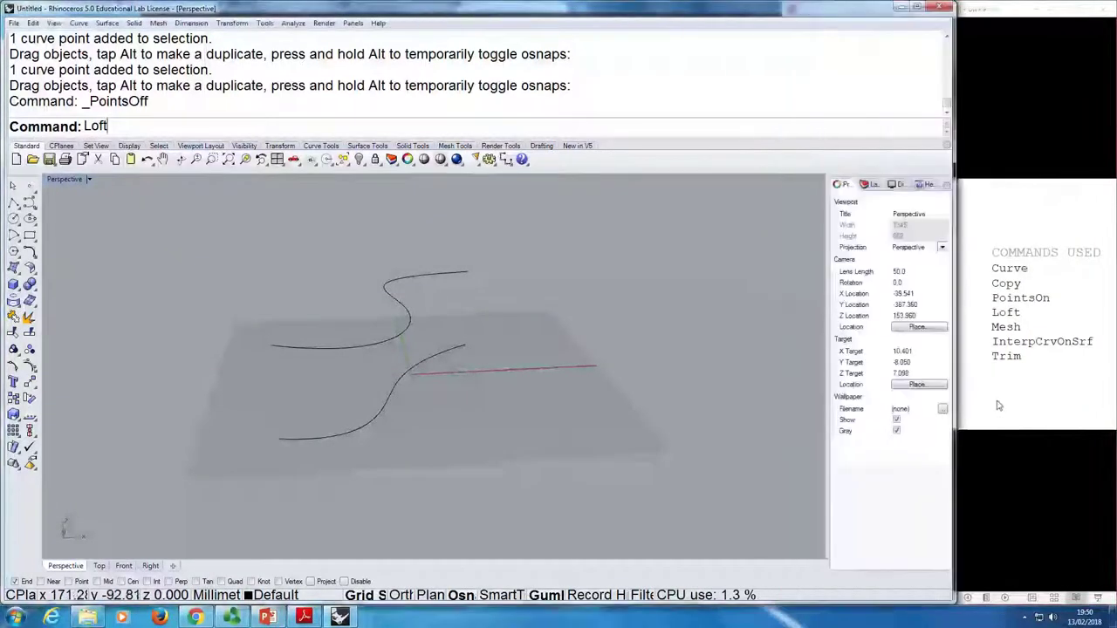
left_click(351, 349)
left_click(328, 399)
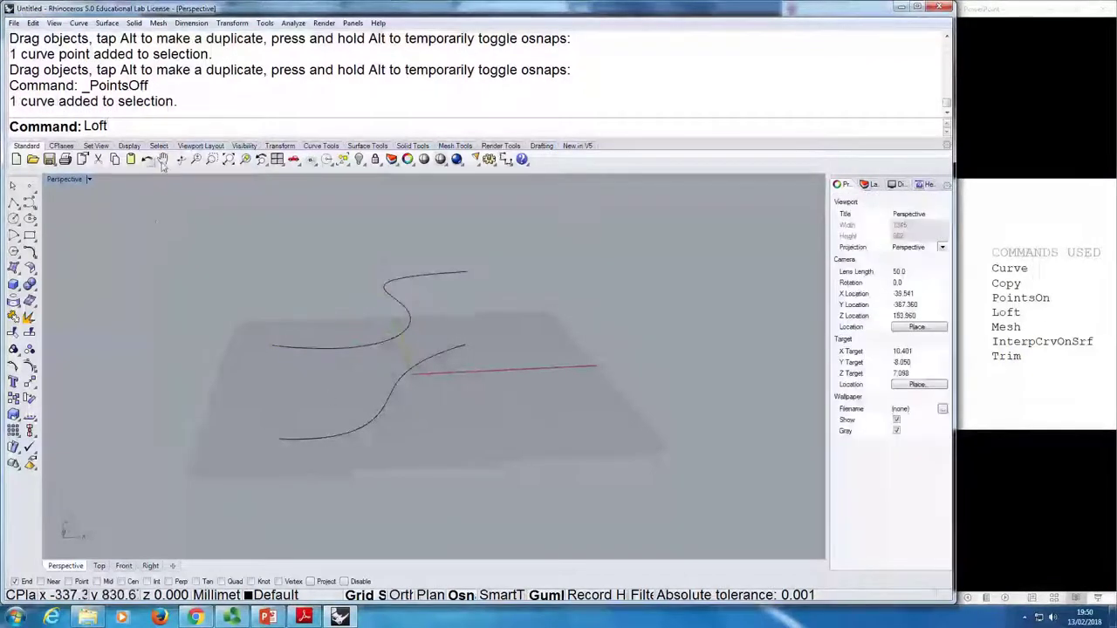
Step: Try a Normal-style loft between the upper and lower curves, inspect the surface, and undo the loft
left_click(133, 129)
type("Loft")
key("Return")
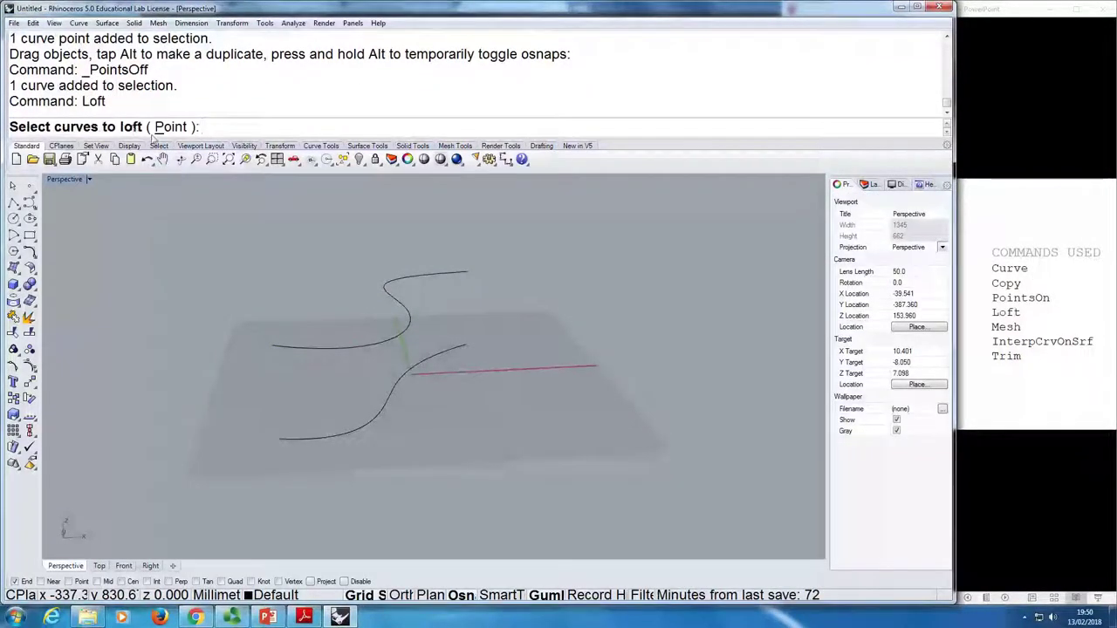
left_click(322, 346)
left_click(354, 432)
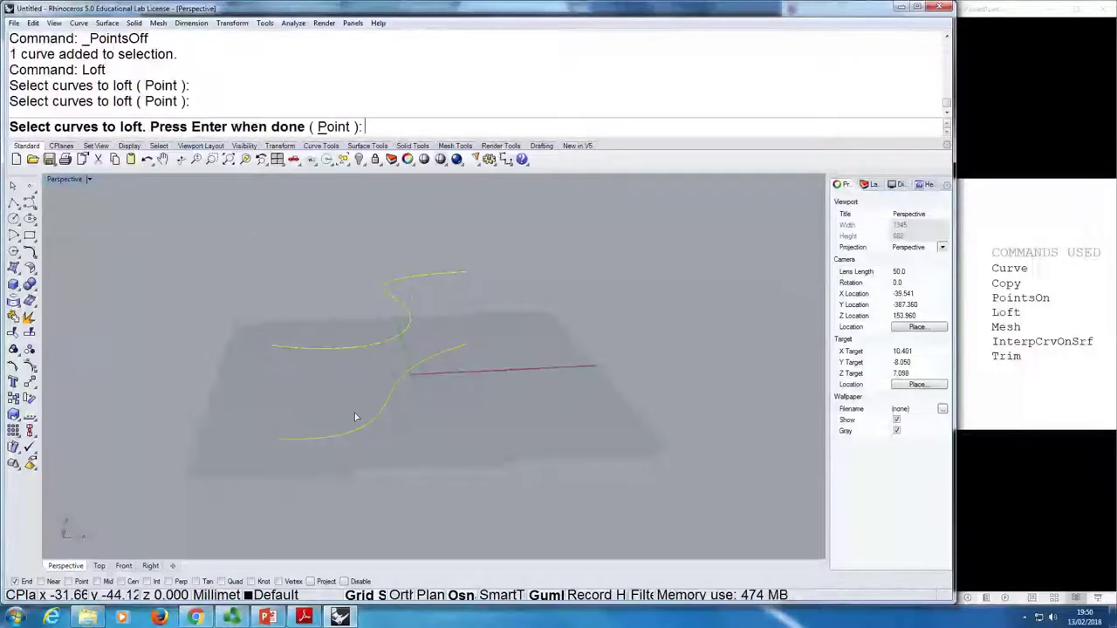
key("Return")
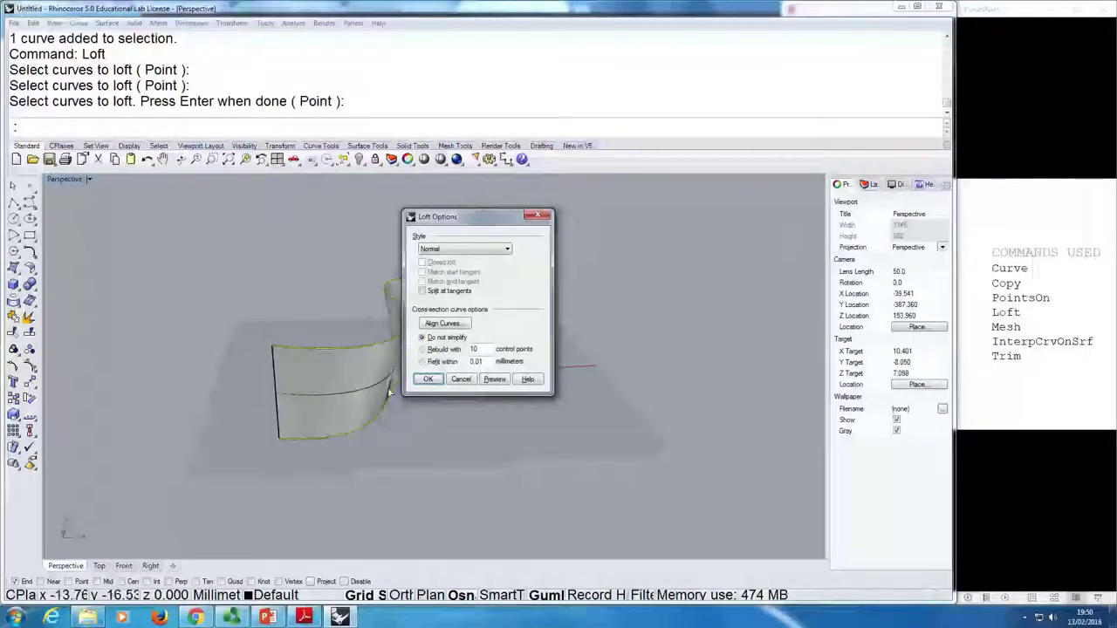
left_click(427, 379)
right_click_drag(407, 412, 385, 419)
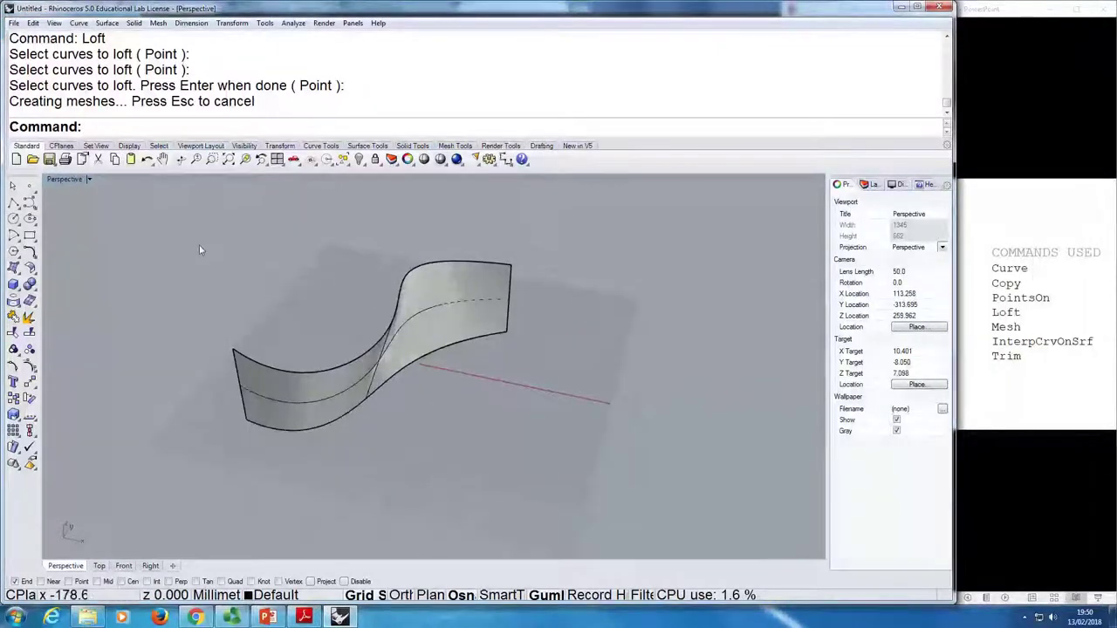
key("ctrl+z")
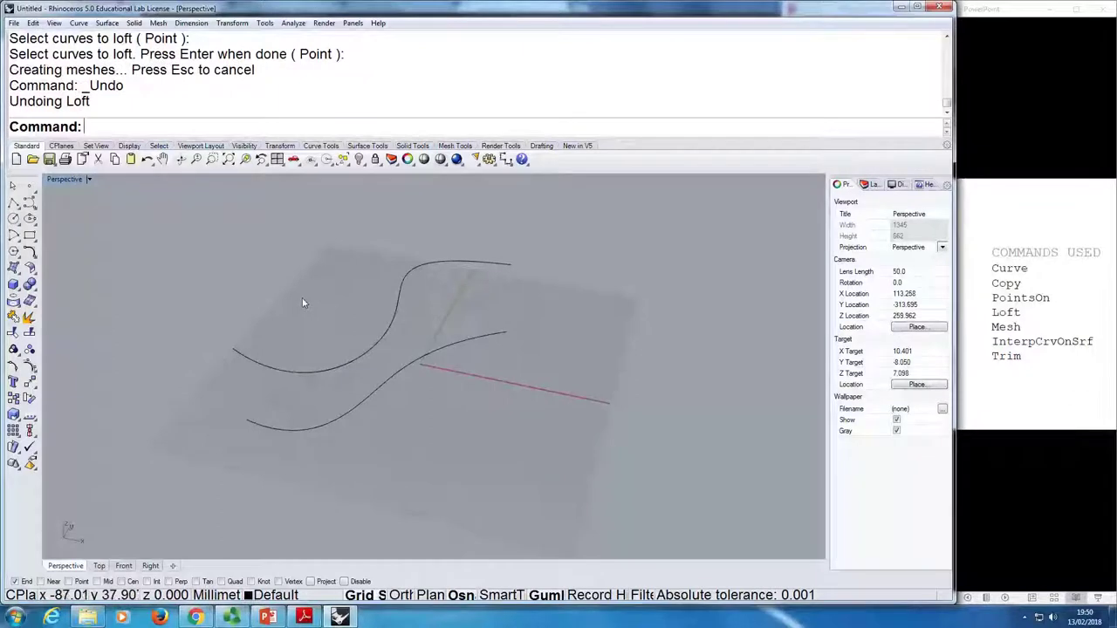
Step: Start a new loft between the two curves, picking the upper and lower curve each near its middle
type("loft")
key("Return")
left_click(377, 345)
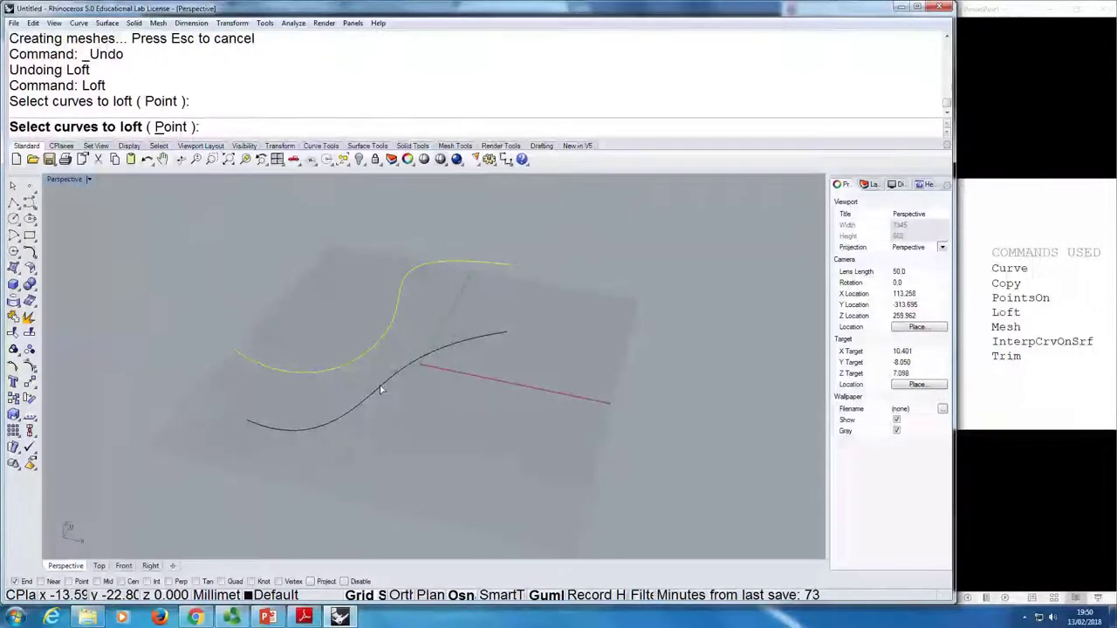
left_click(380, 387)
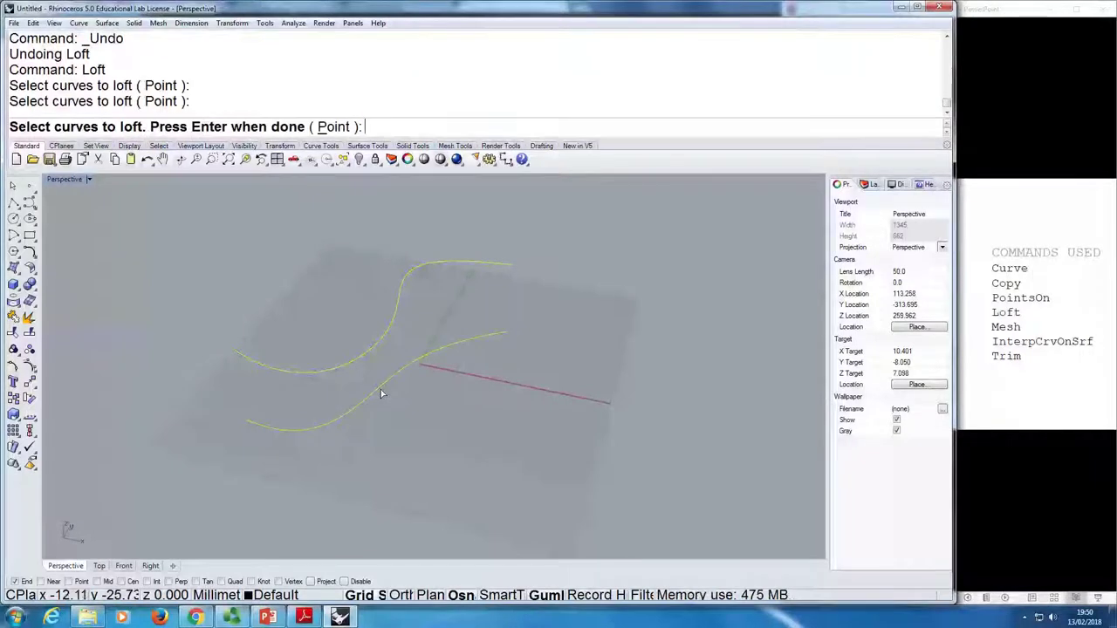
key("Return")
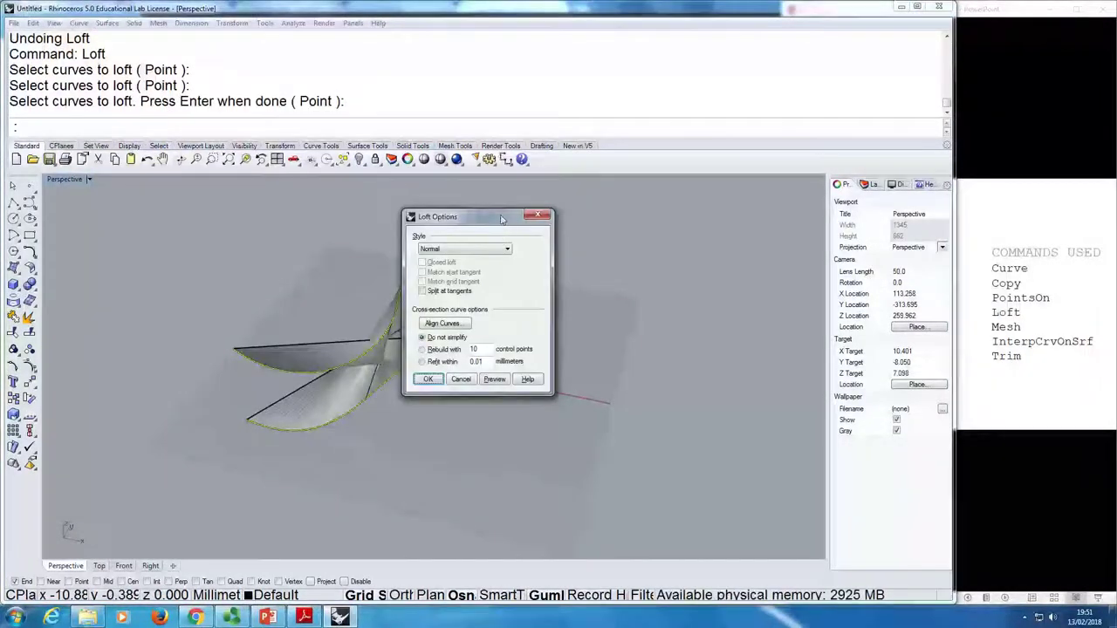
Step: Untwist the loft preview with Align Curves by reversing the upper curve at its front end
left_click_drag(503, 217, 611, 212)
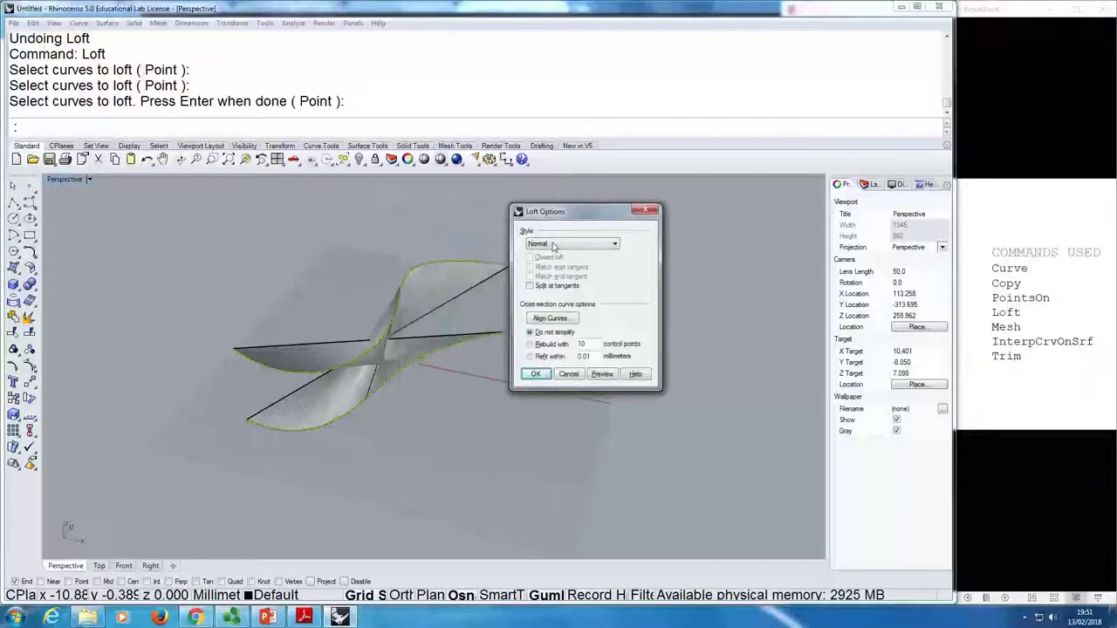
left_click(555, 319)
left_click(234, 351)
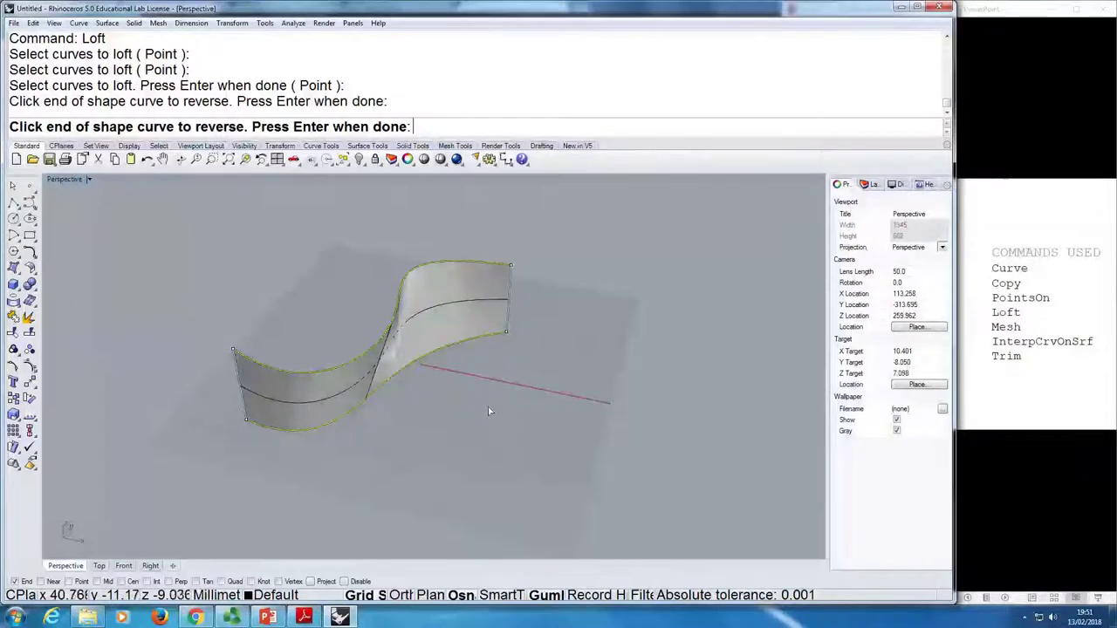
key("Return")
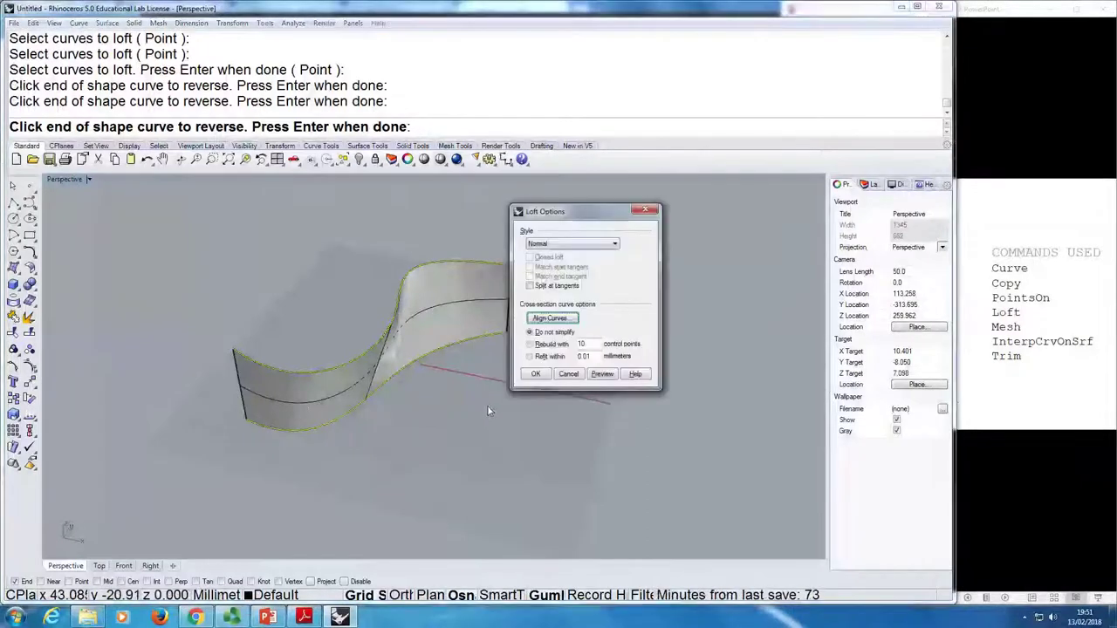
Step: Accept the aligned loft, show the upper curve's control points and pull its front control point outward from the surface
left_click(536, 374)
right_click_drag(524, 432, 436, 418)
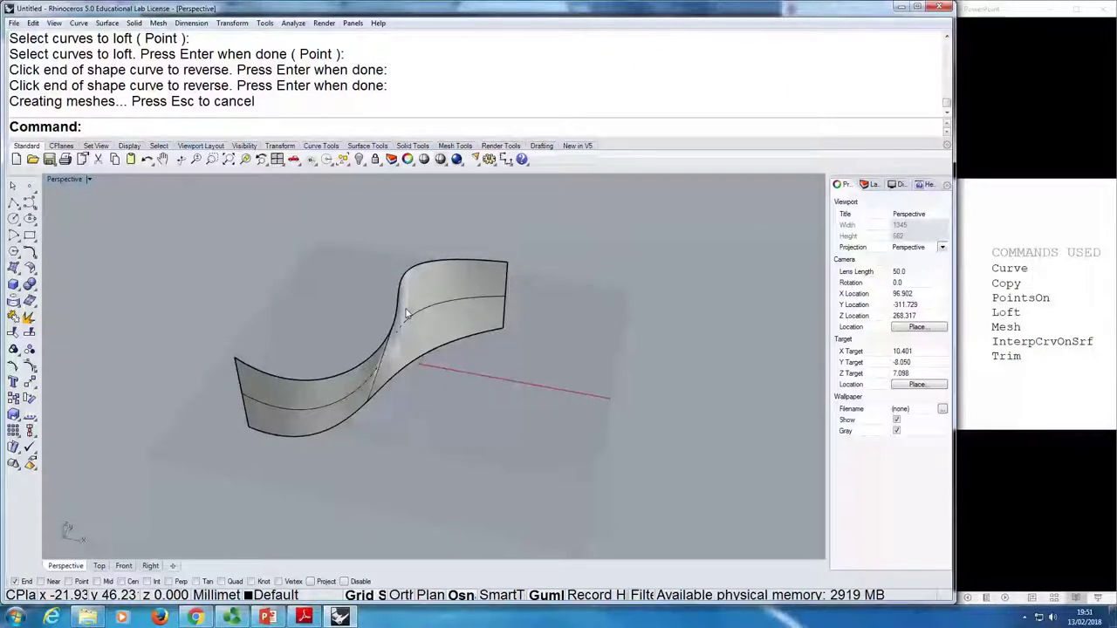
left_click(378, 351)
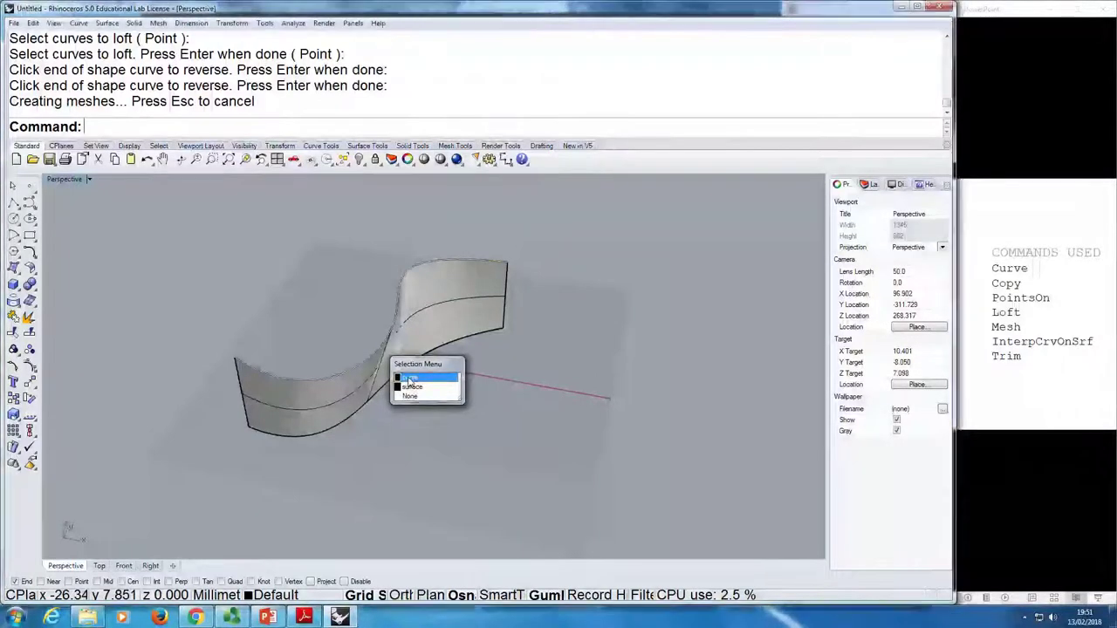
left_click(403, 377)
right_click_drag(415, 441, 491, 446)
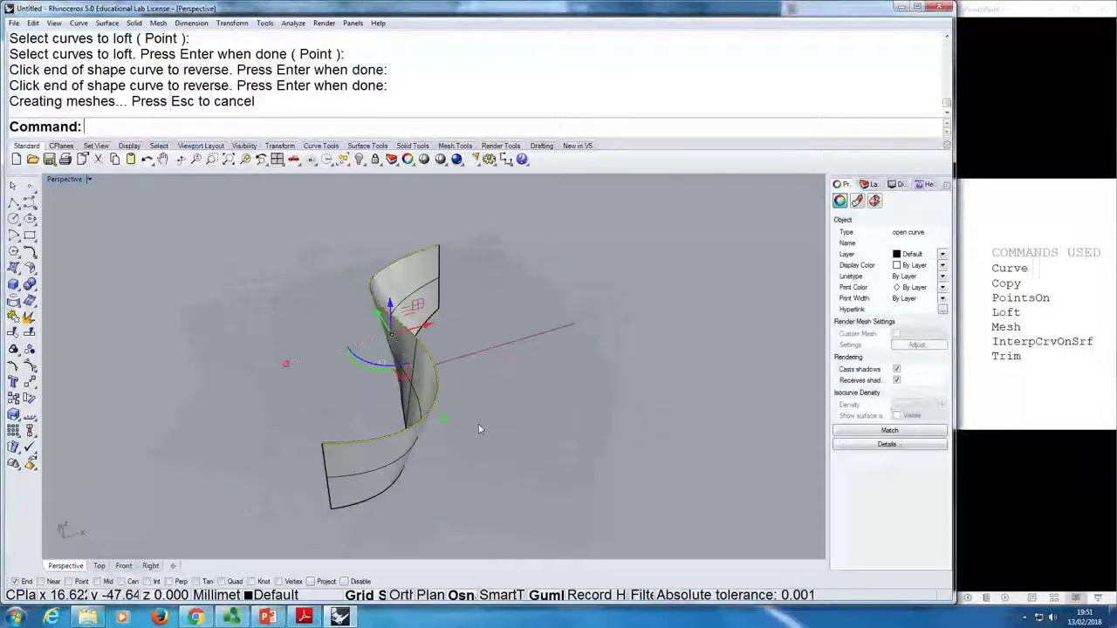
key("F10")
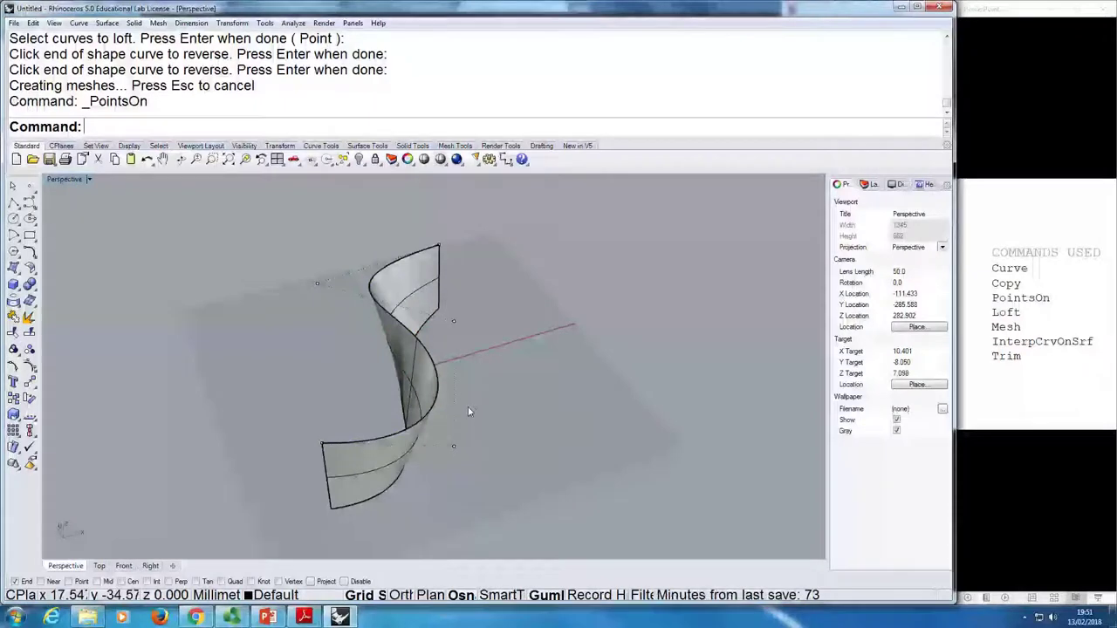
left_click_drag(454, 451, 547, 466)
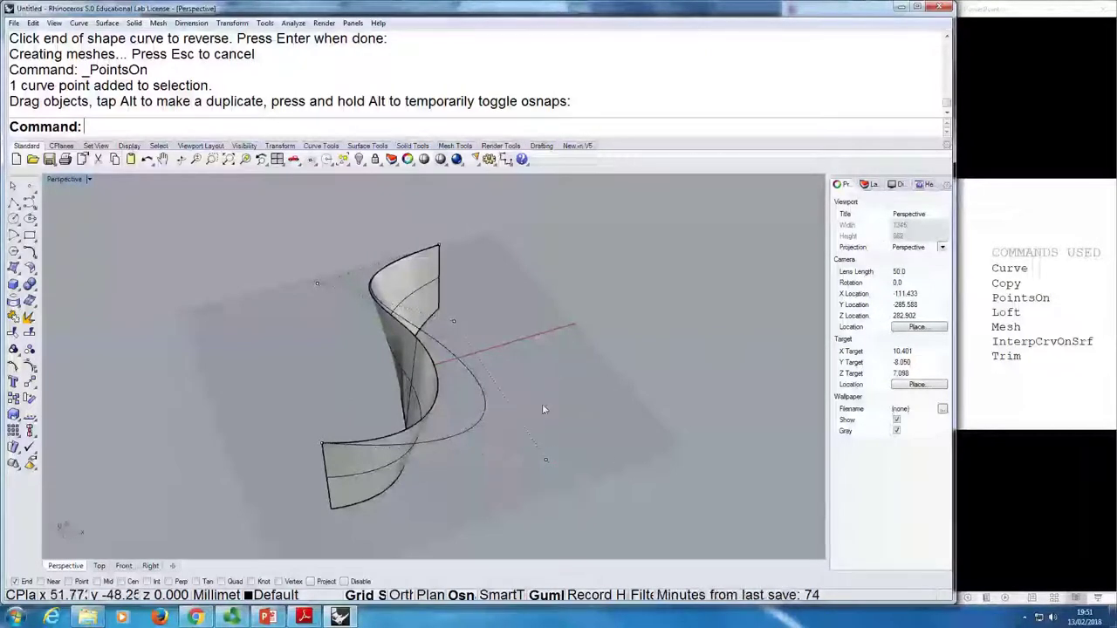
Step: Delete the lofted surface while keeping both curves, and turn on Record History
right_click_drag(542, 403, 480, 376)
left_click(449, 375)
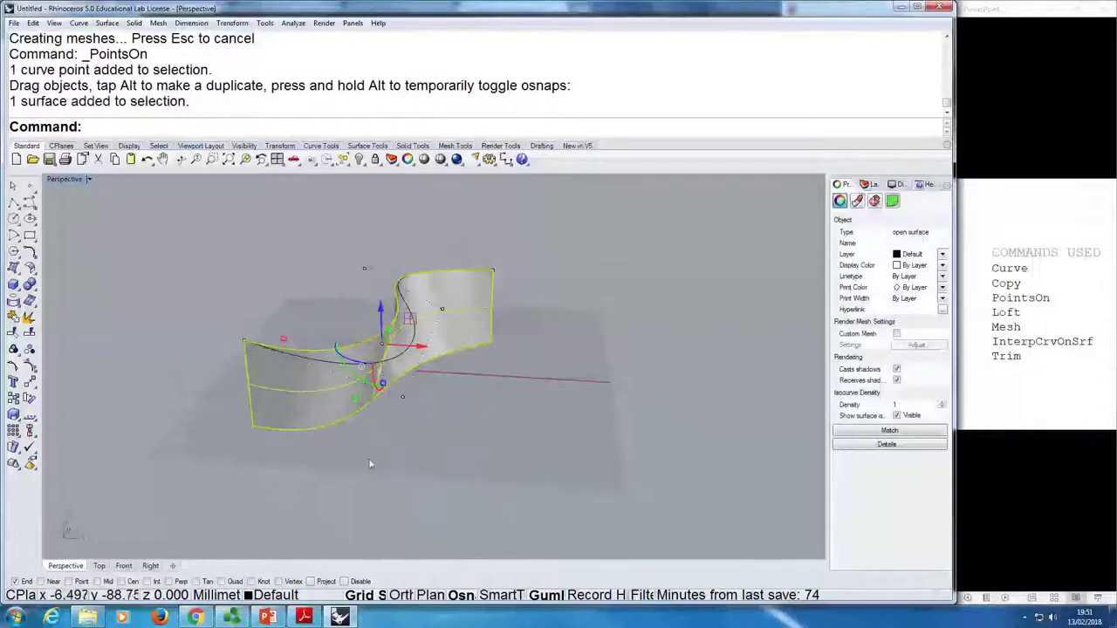
key("Delete")
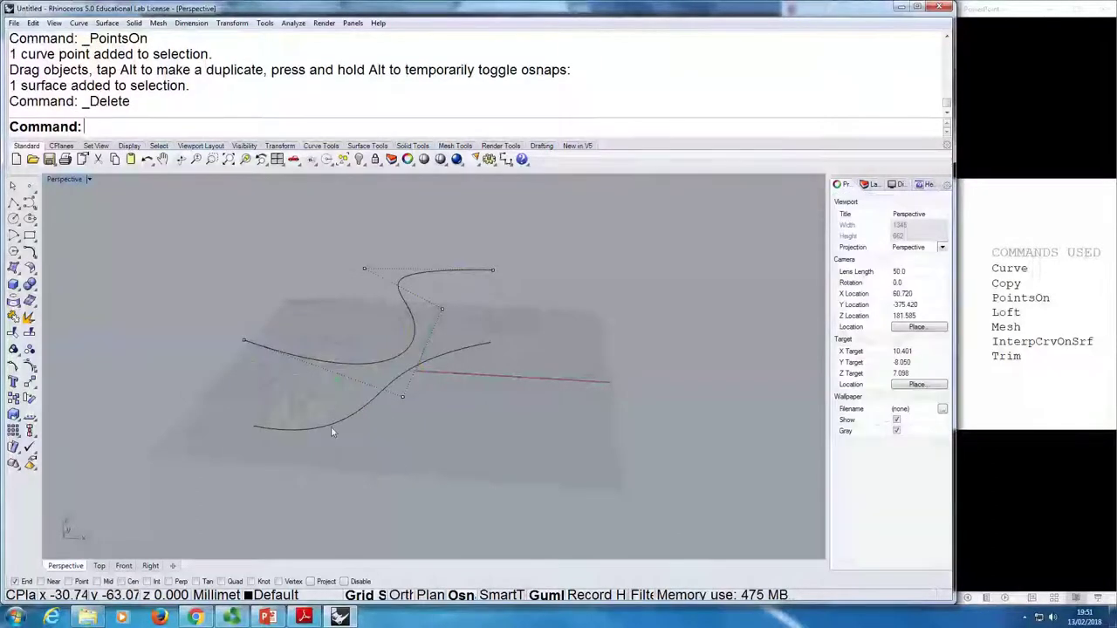
right_click_drag(332, 432, 521, 494)
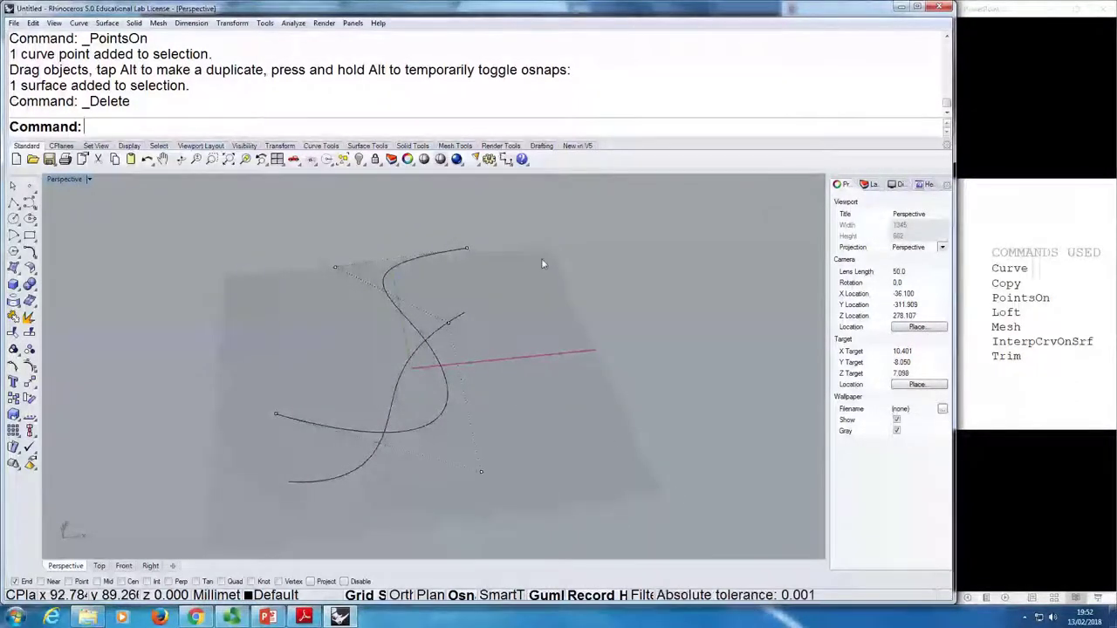
Step: Create a Normal-style loft between the reshaped upper curve and the lower curve, aligning them by reversing the upper curve at its front end
type("Loft")
key("Return")
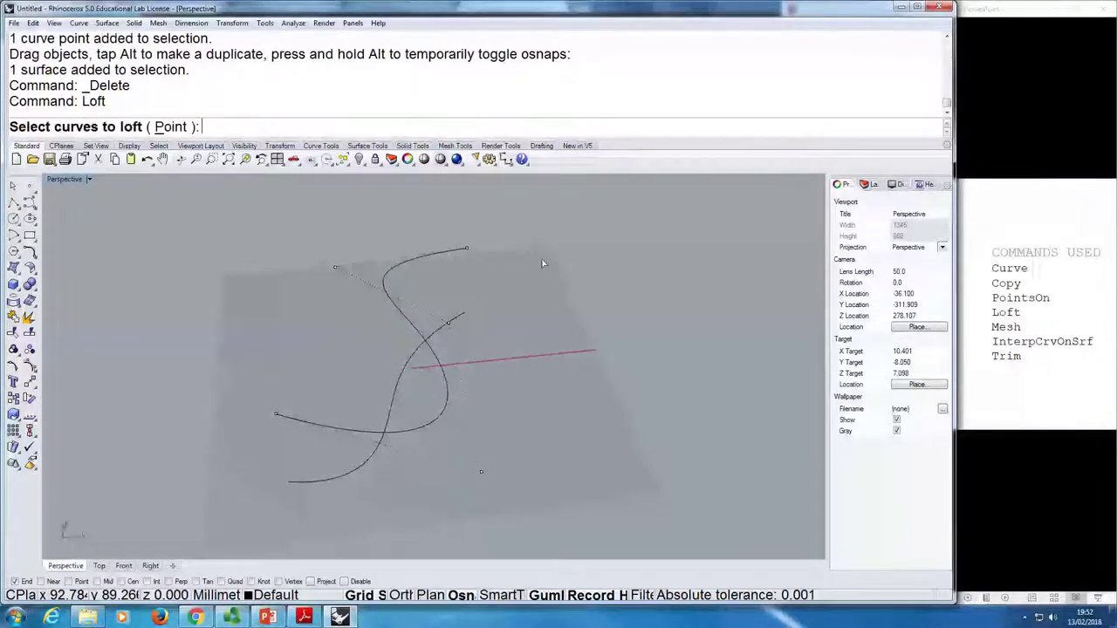
left_click(451, 388)
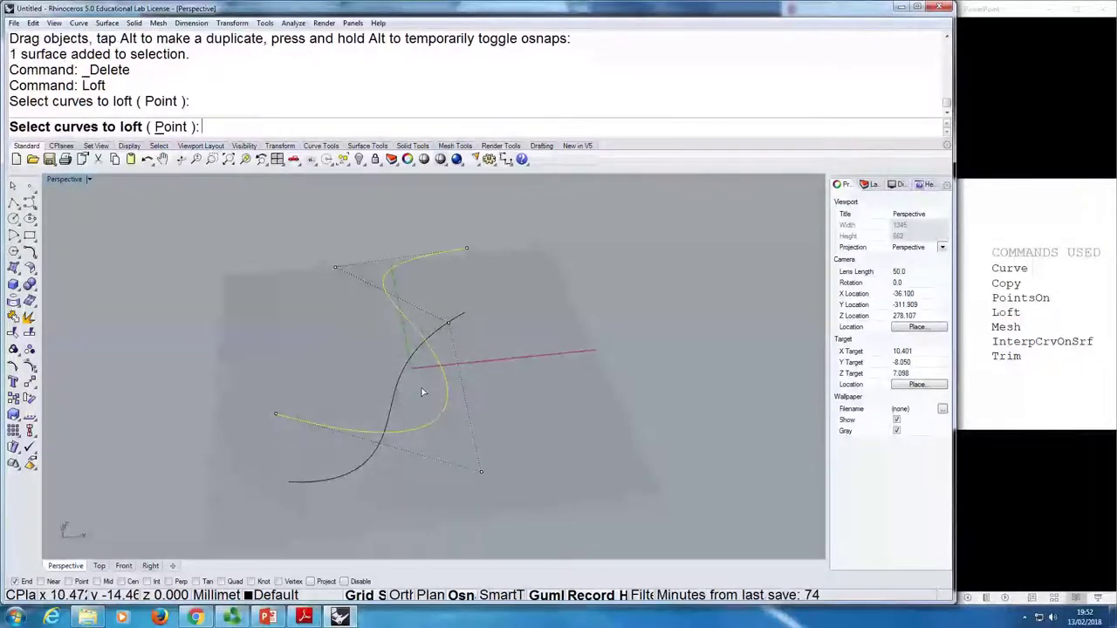
left_click(425, 393)
key("Return")
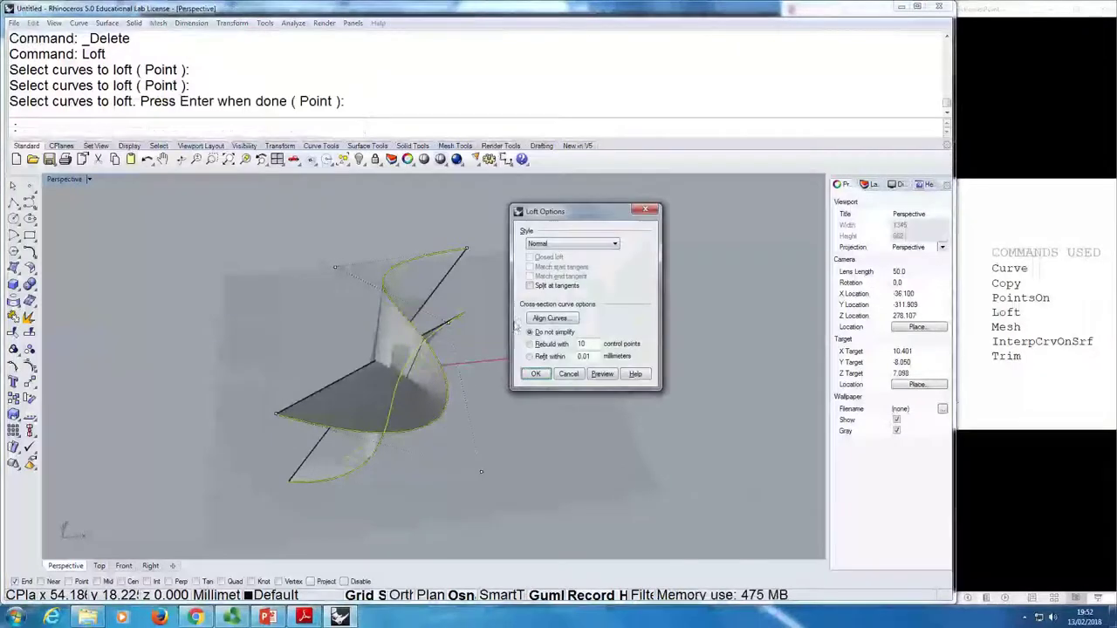
left_click(277, 418)
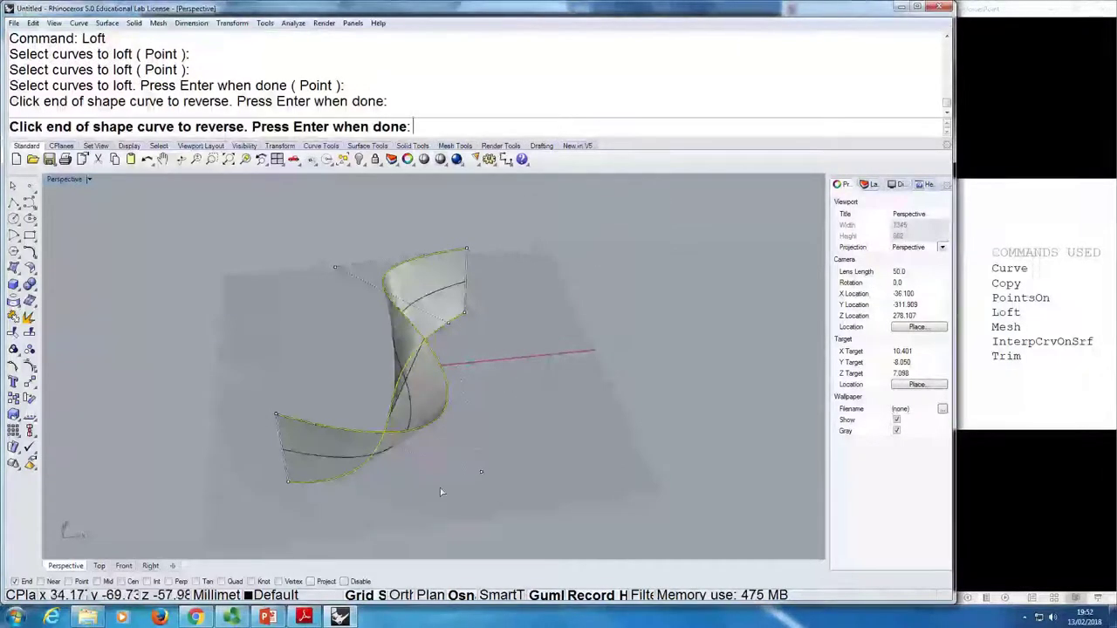
left_click(447, 420)
key("Return")
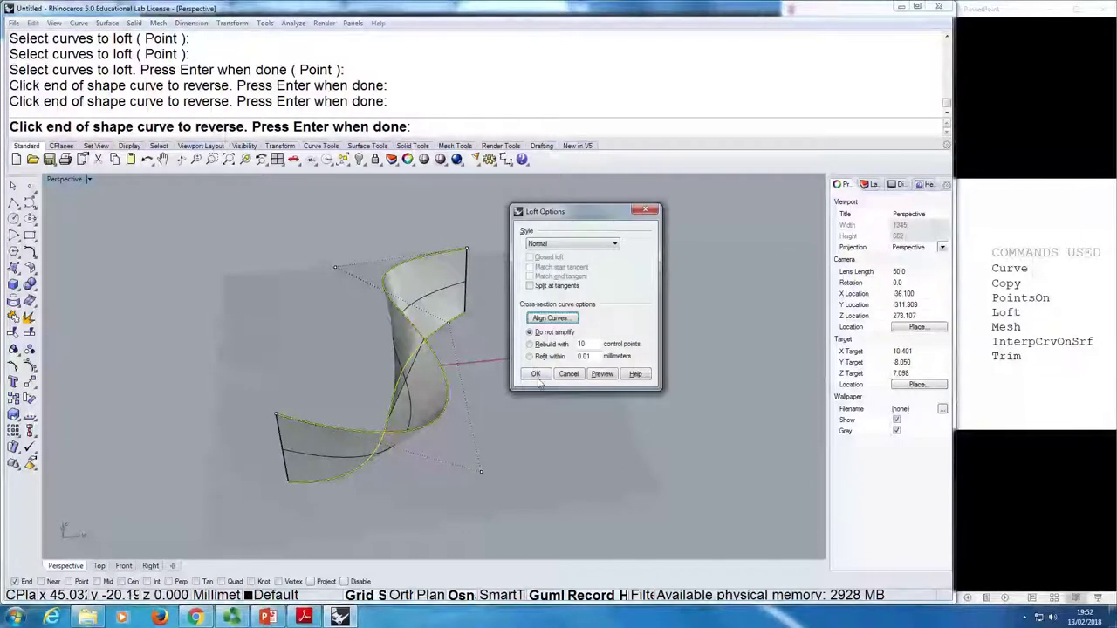
left_click(539, 384)
Step: Move the upper curve's front control point to the opposite side to reshape the loft, and inspect the surface from behind
right_click_drag(539, 384, 519, 436)
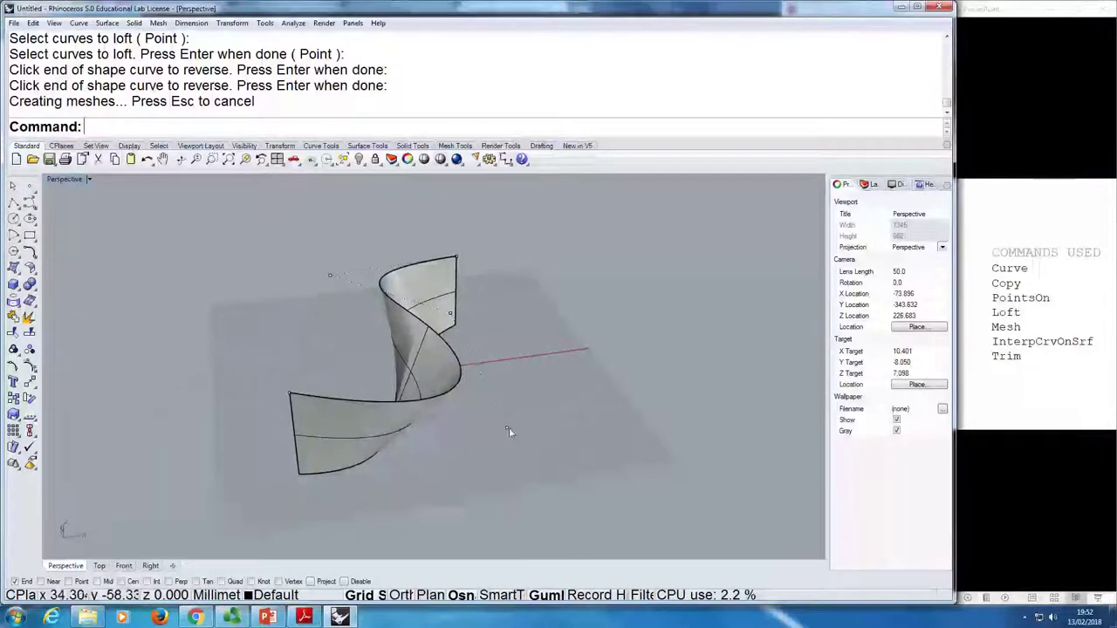
left_click_drag(507, 428, 317, 341)
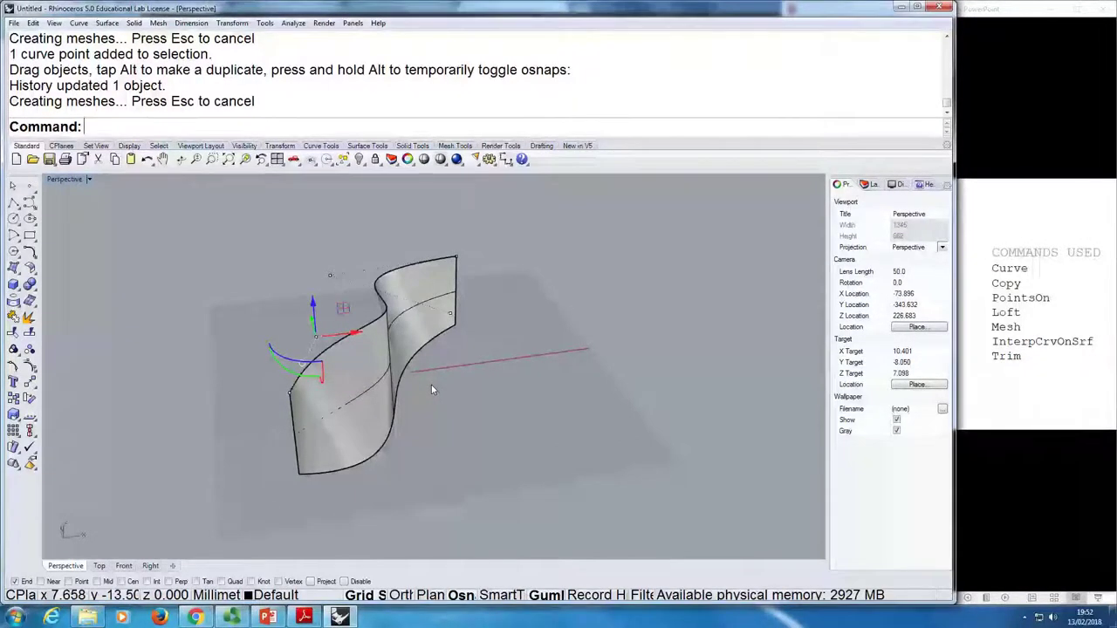
right_click_drag(508, 442, 750, 444)
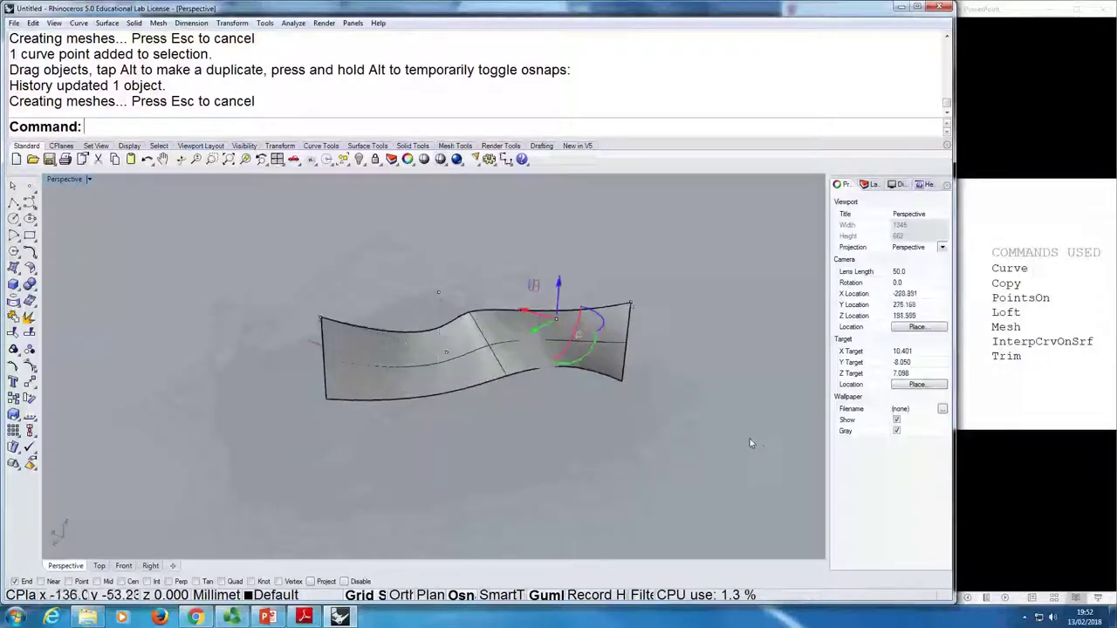
Step: Draw a small, roughly round closed curve on the lofted surface near one end with InterpCrvOnSrf
left_click(31, 206)
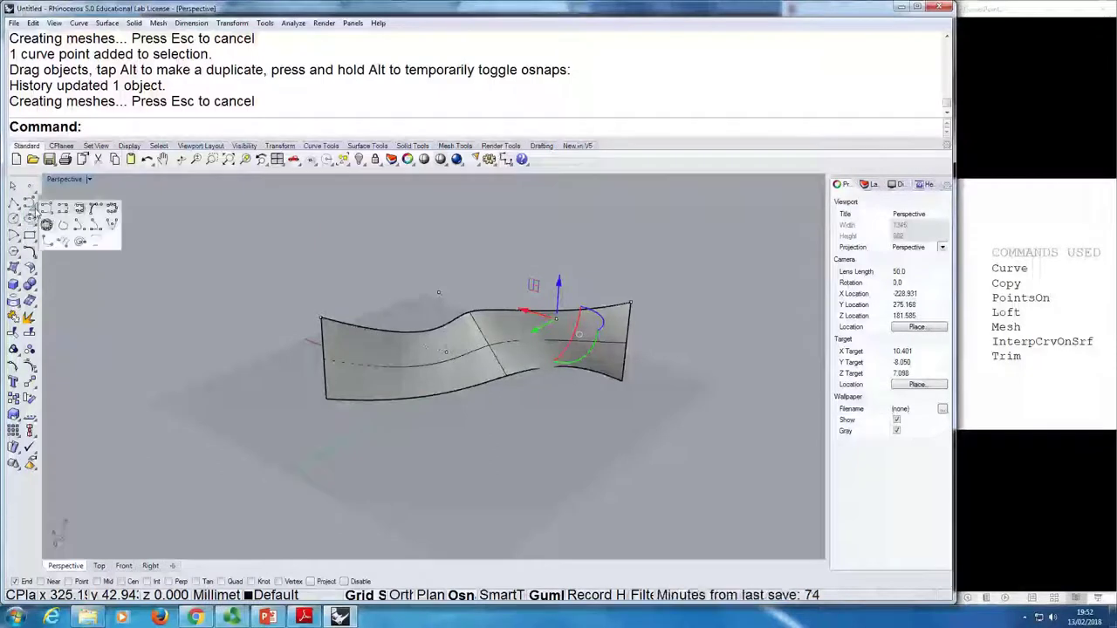
left_click(80, 210)
left_click(342, 352)
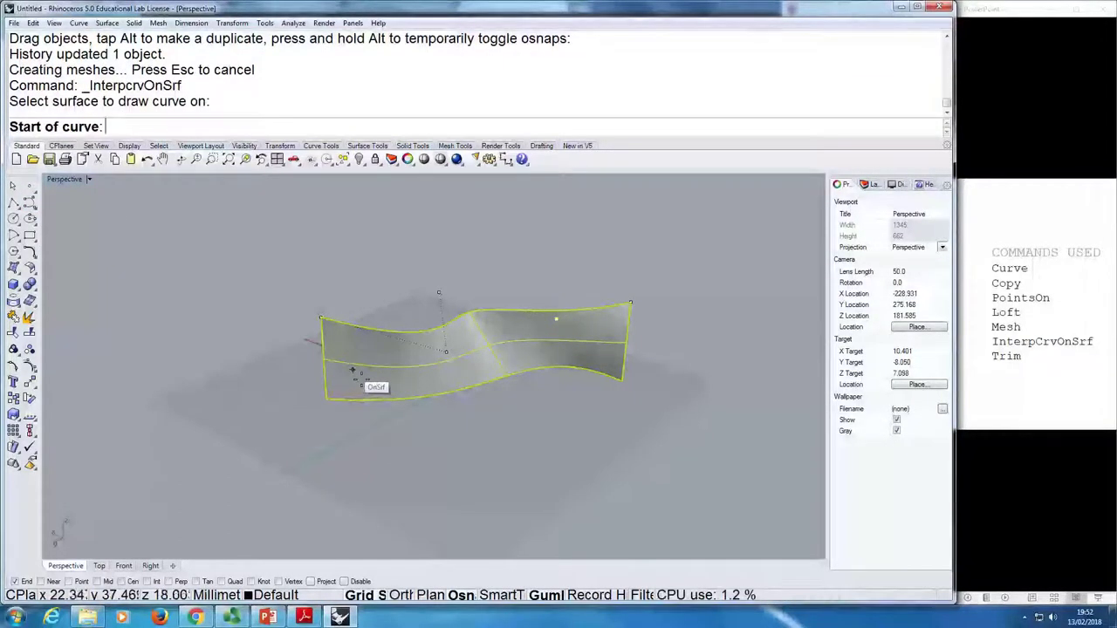
left_click(352, 370)
left_click(347, 352)
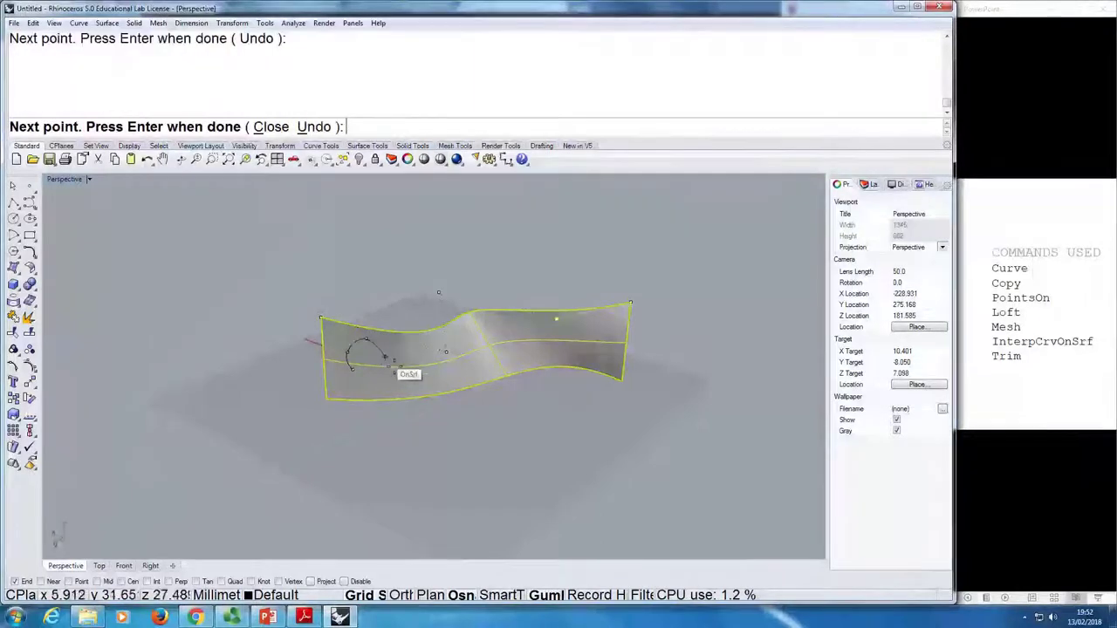
left_click(386, 358)
left_click(370, 377)
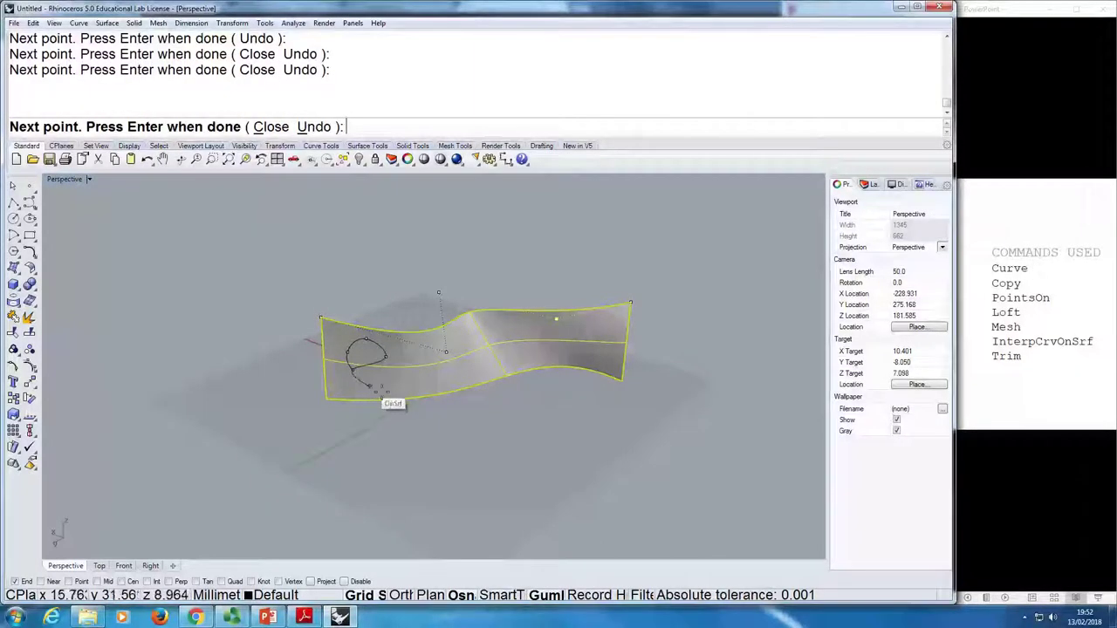
key("Return")
Step: Trim a hole in the lofted surface, using the round curve on the surface as the cutting object
right_click_drag(376, 409, 523, 262)
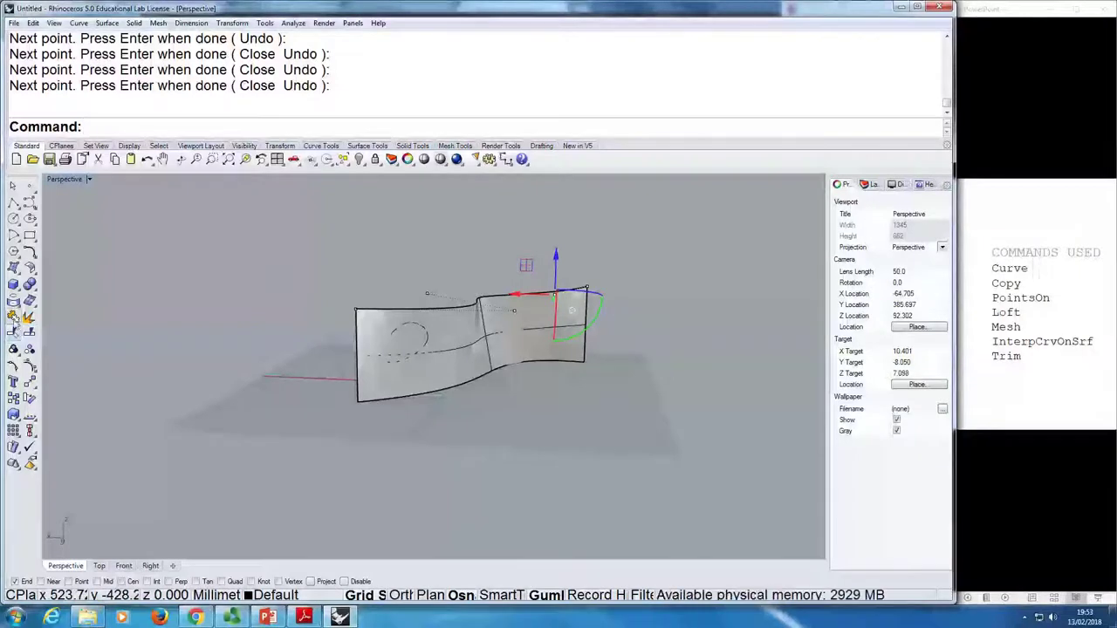
left_click(13, 332)
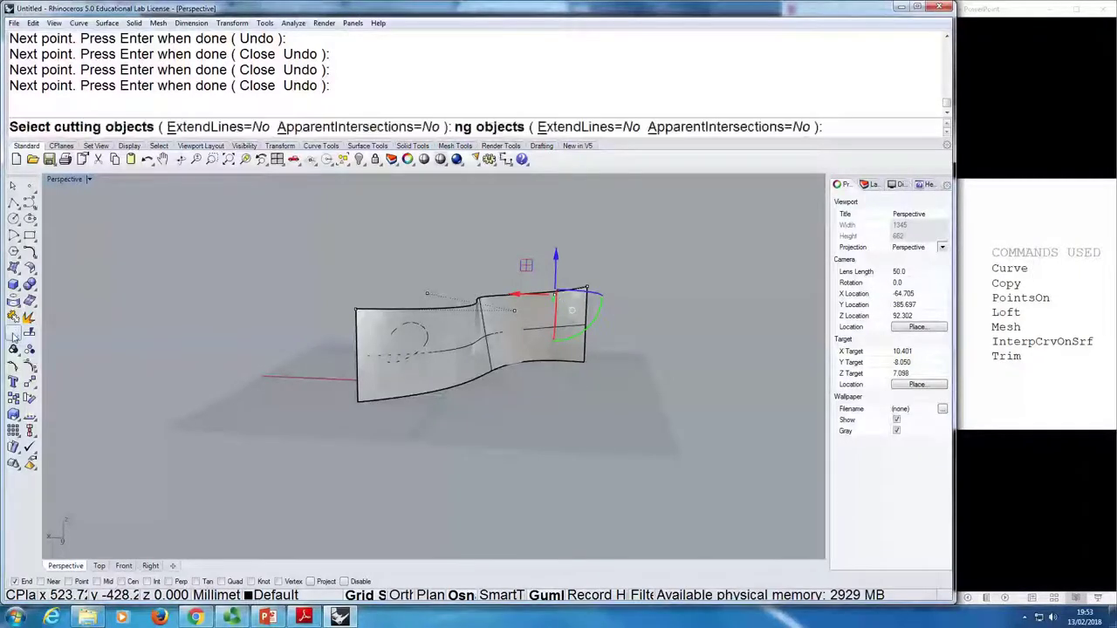
left_click(420, 326)
left_click(423, 350)
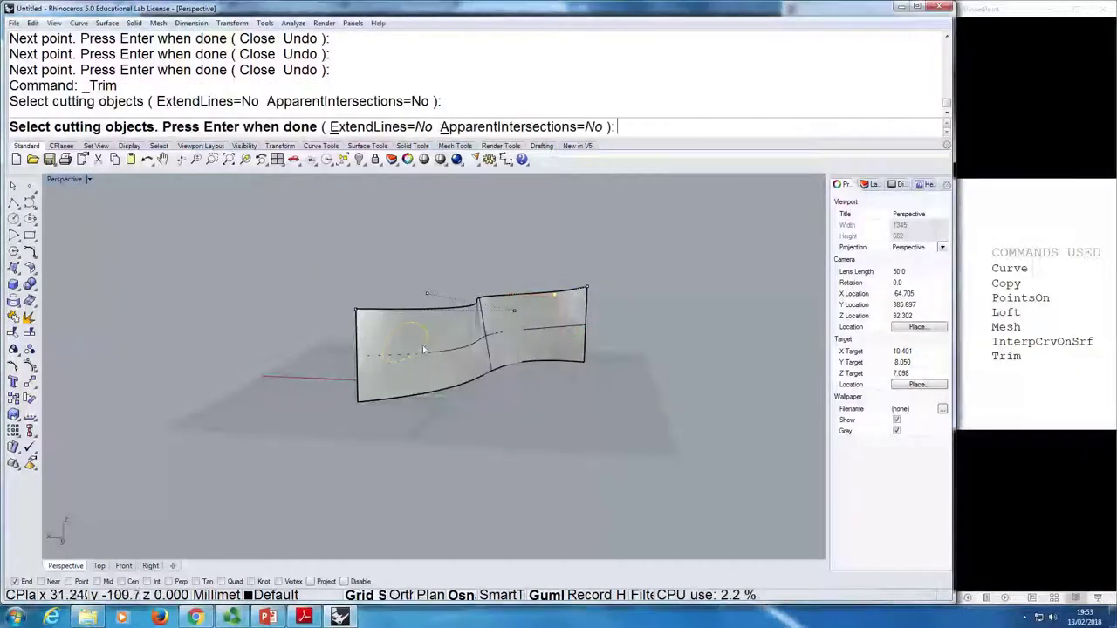
key("Return")
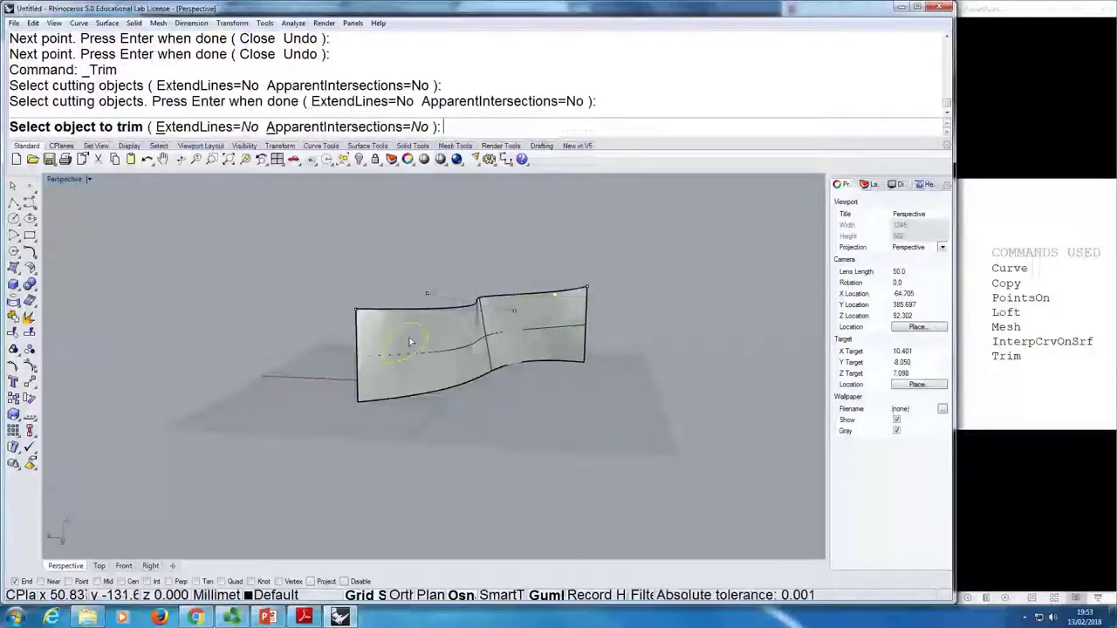
left_click(410, 342)
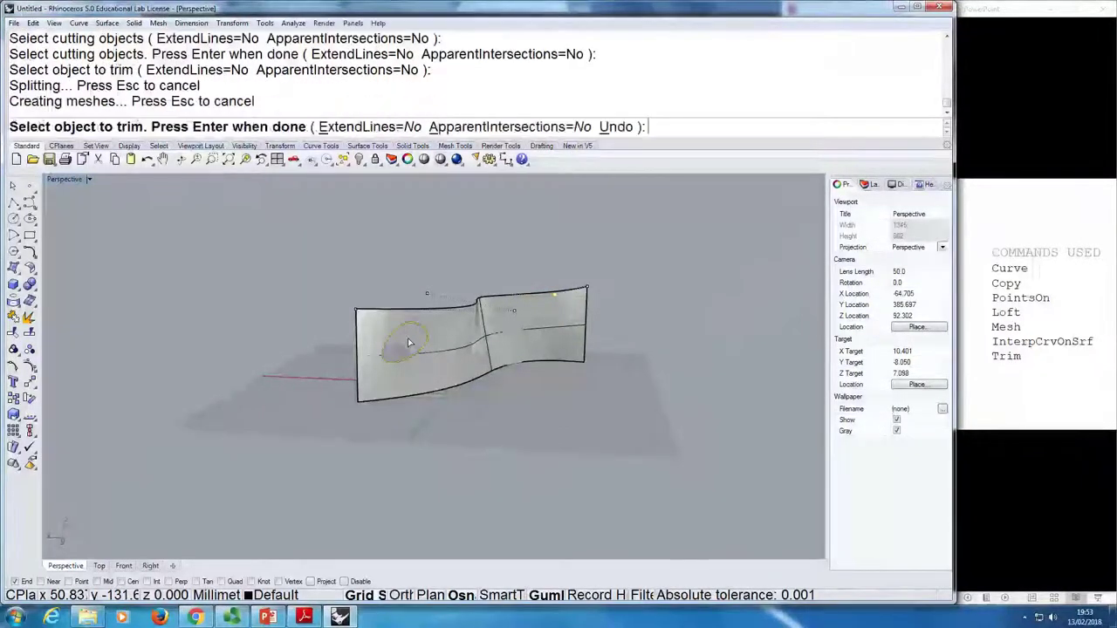
right_click_drag(403, 396, 385, 355)
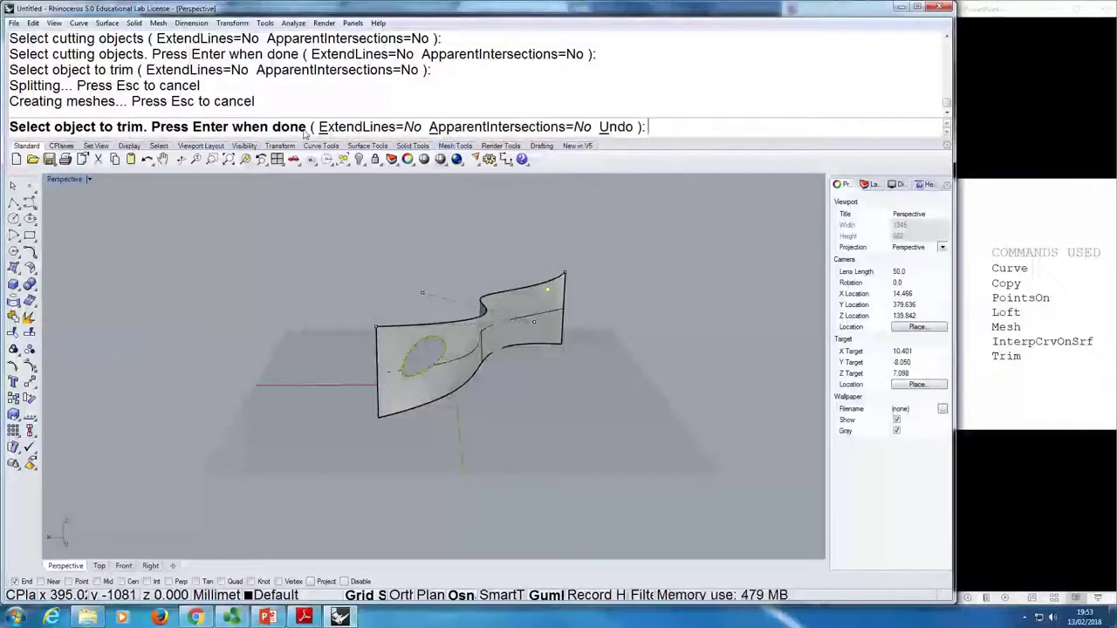
key("Return")
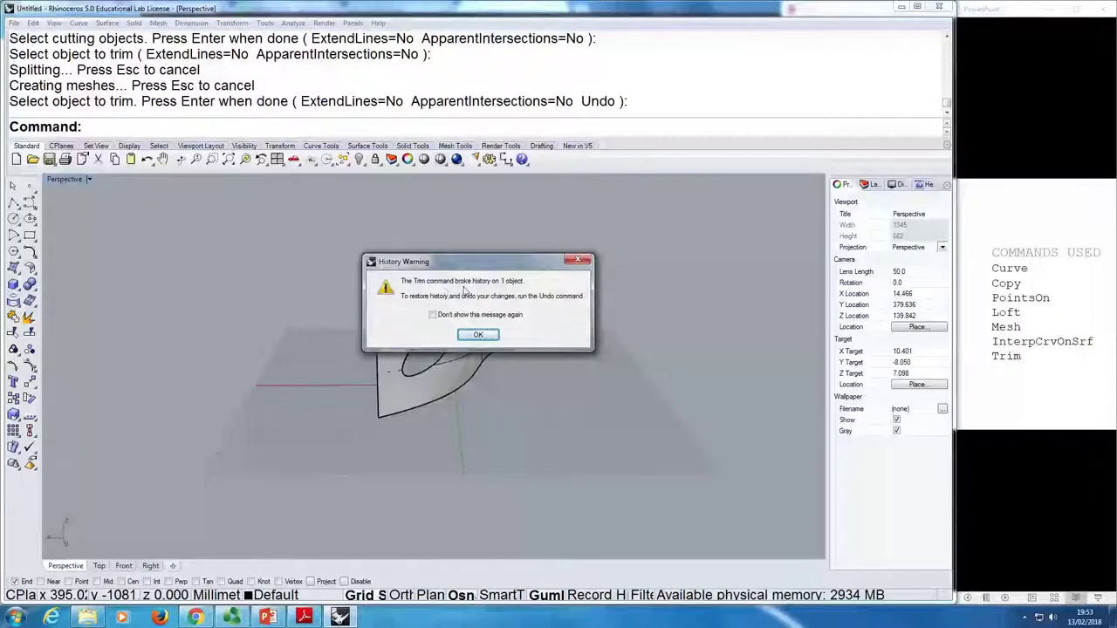
left_click(478, 334)
Step: Move one of the upper curve's inner control points away from the trimmed surface, and clear the selection
right_click_drag(478, 334, 547, 363)
left_click(545, 362)
left_click_drag(545, 362, 468, 347)
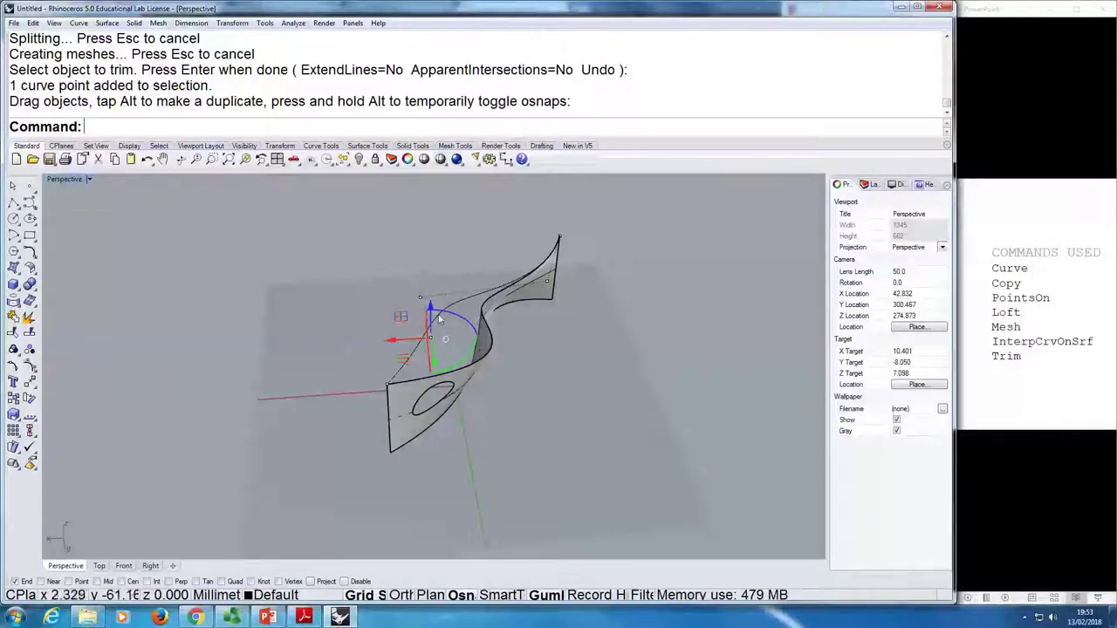
left_click(547, 404)
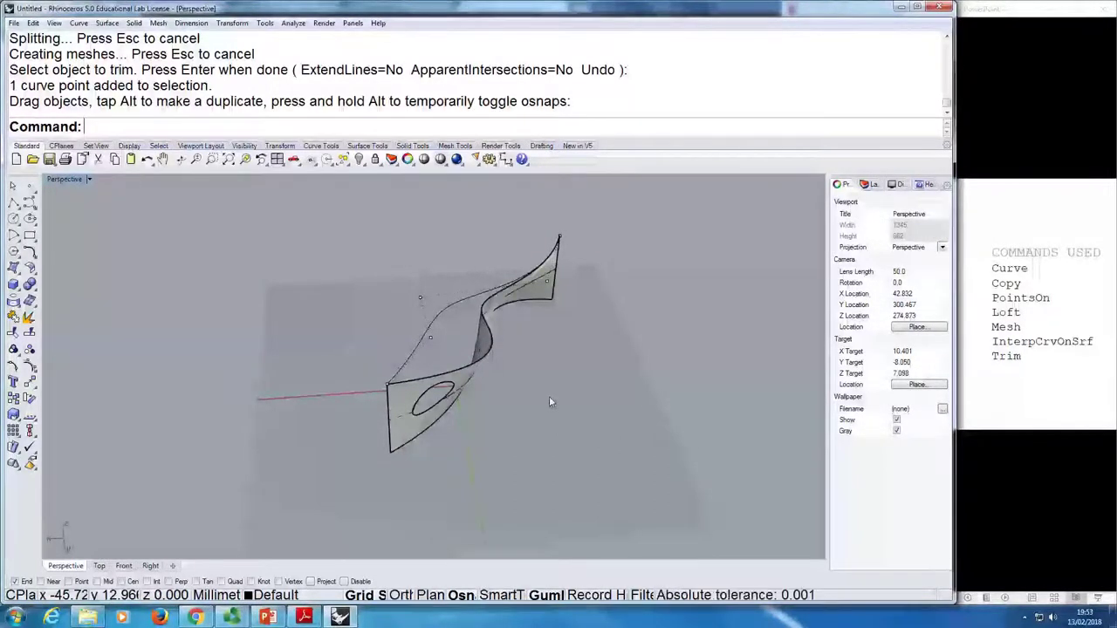
Step: Launch Grasshopper from Rhino and enlarge its window to fill the screen
type("Gra")
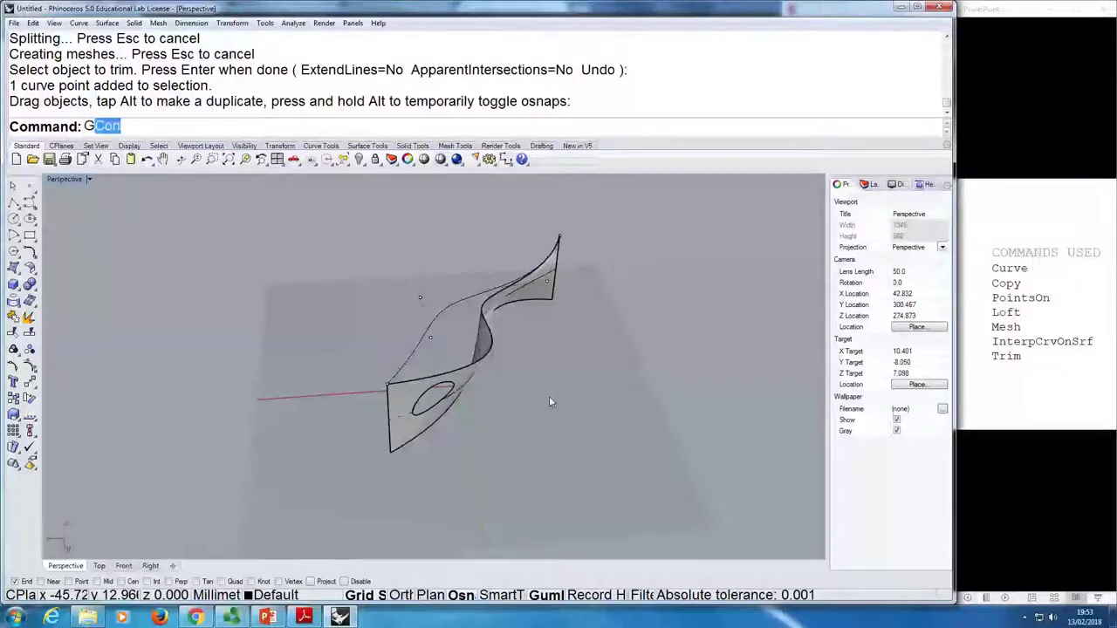
type("ss")
key("Return")
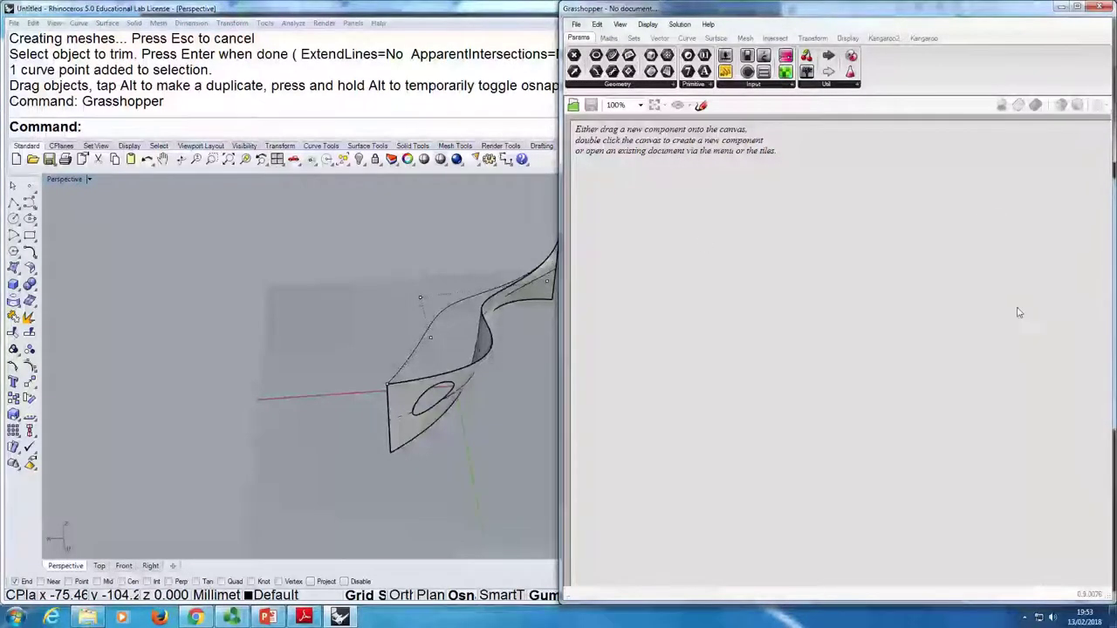
left_click(1075, 7)
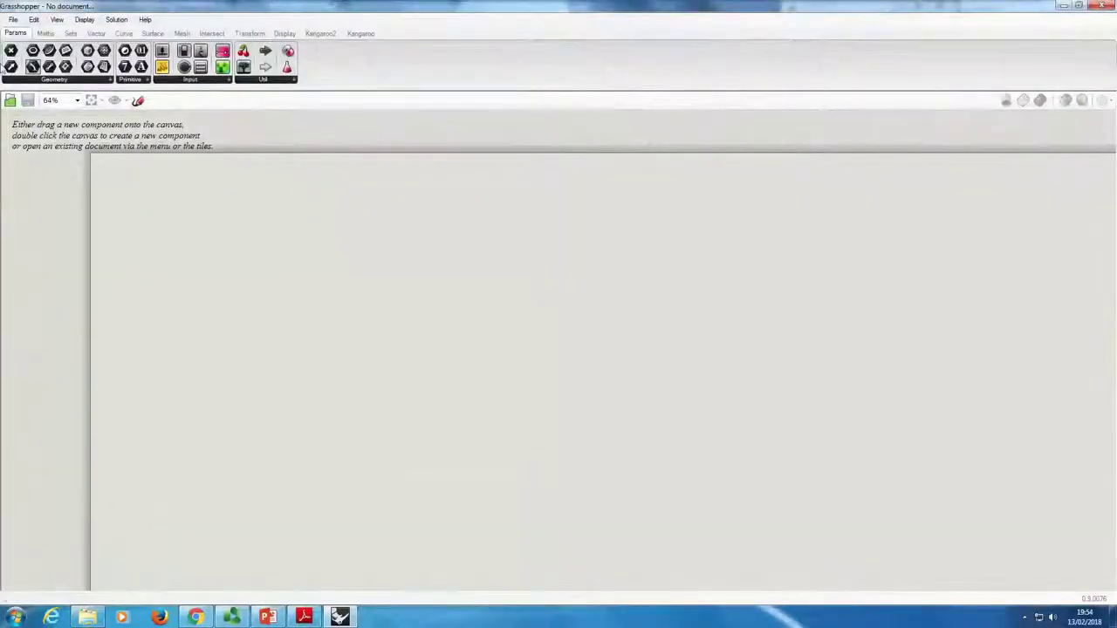
Step: Look through the Maths, Sets and Display component categories in Grasshopper, and put its window back beside the Rhino viewport
left_click(45, 33)
left_click(71, 33)
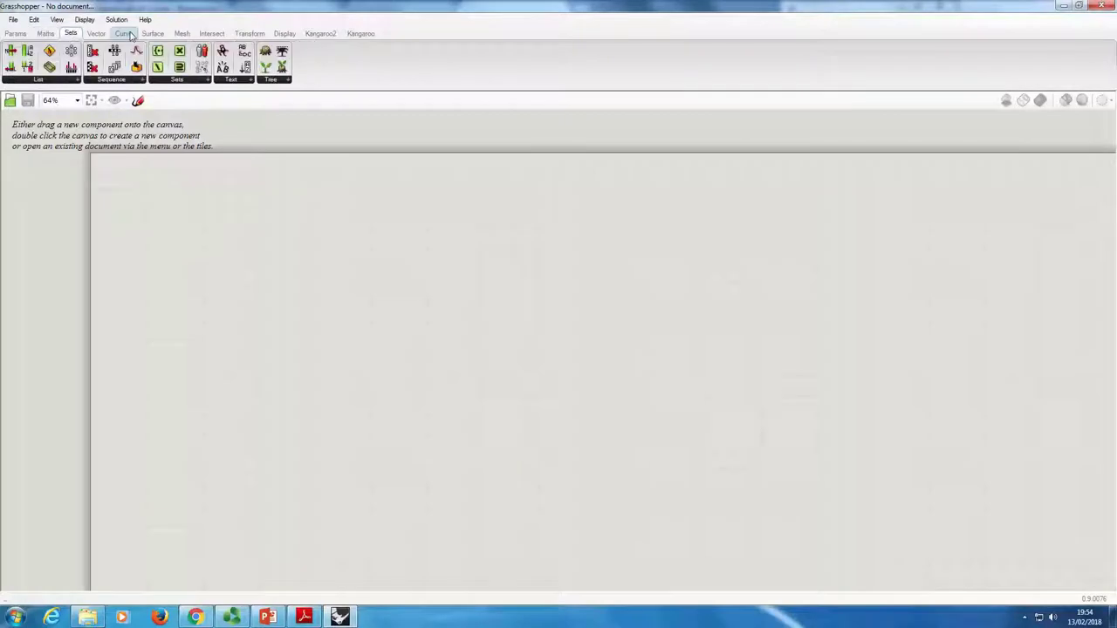
left_click(283, 35)
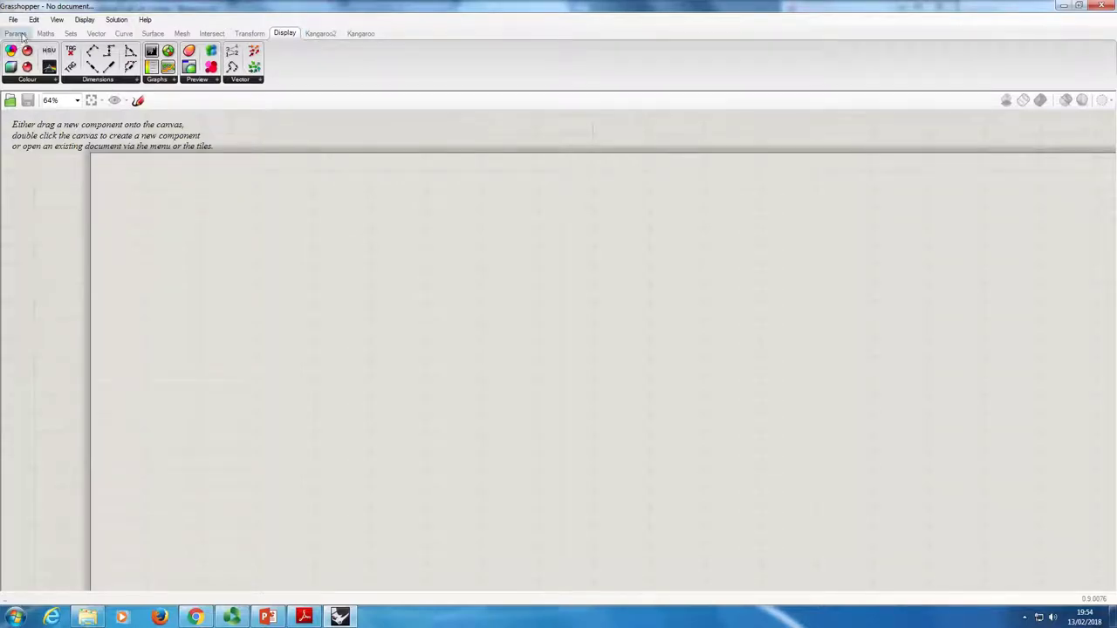
left_click_drag(308, 6, 1115, 122)
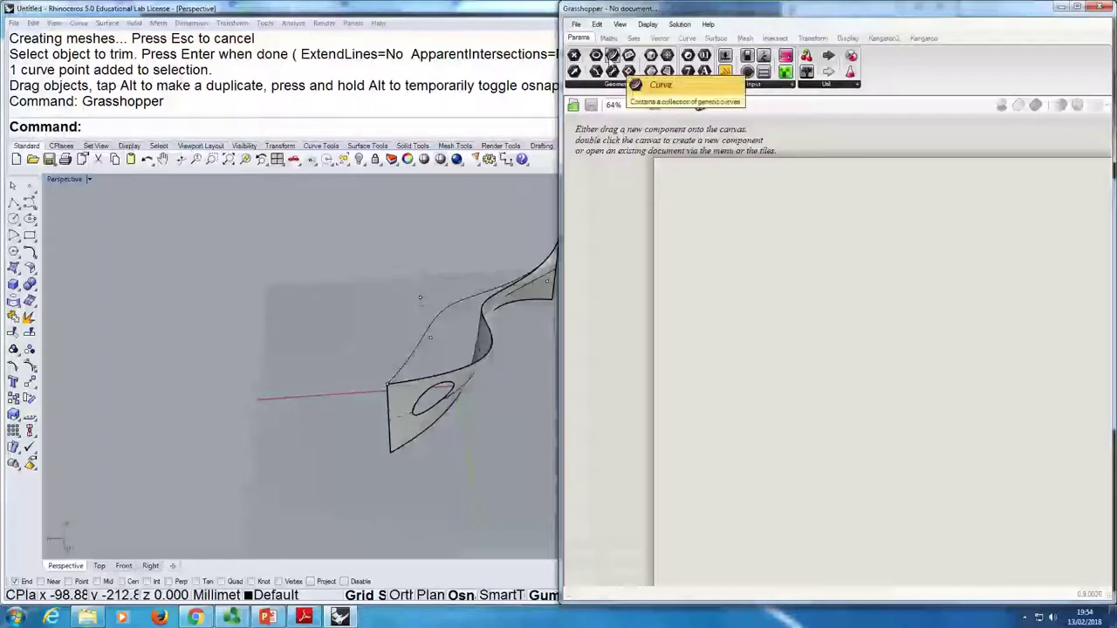
Step: Place a Curve parameter on the Grasshopper canvas and display components with their full names instead of icons
left_click_drag(629, 55, 755, 225)
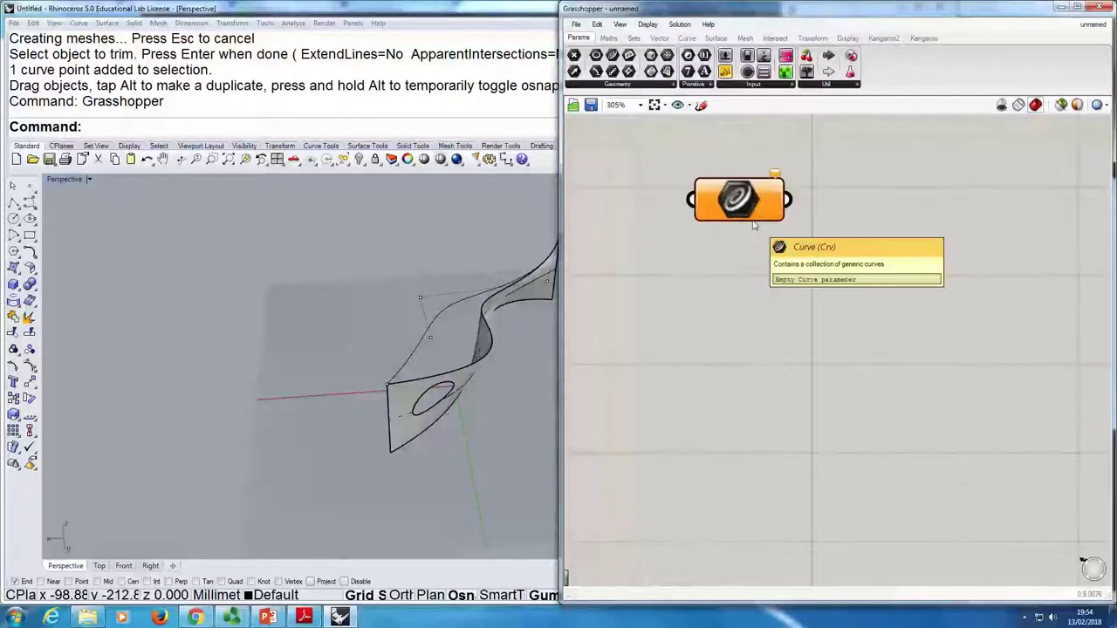
scroll(744, 220, "up", 2)
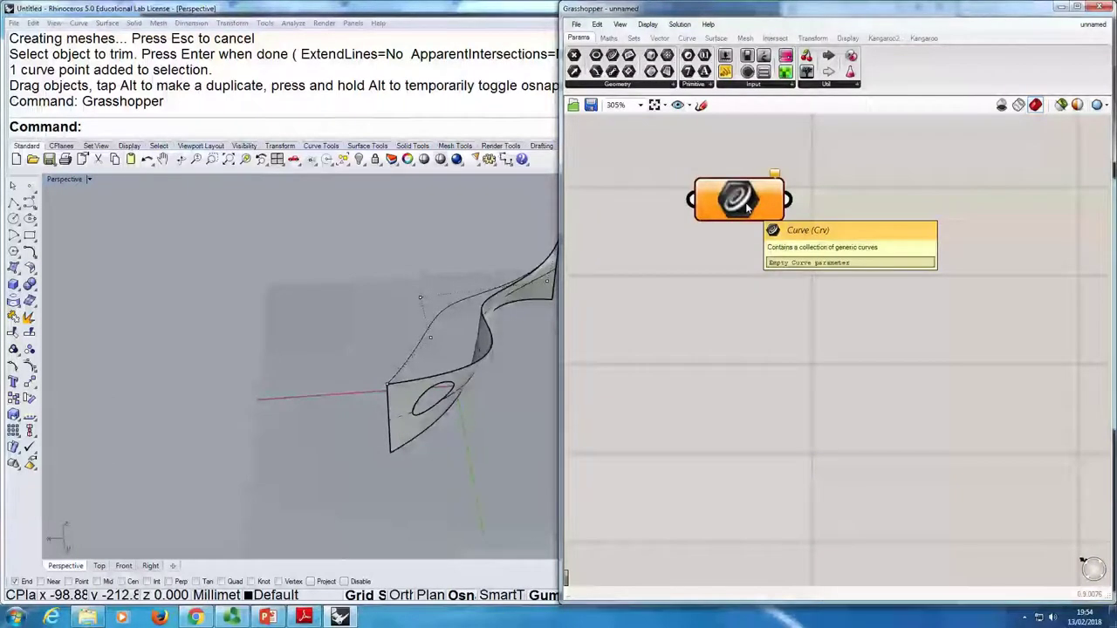
left_click(645, 26)
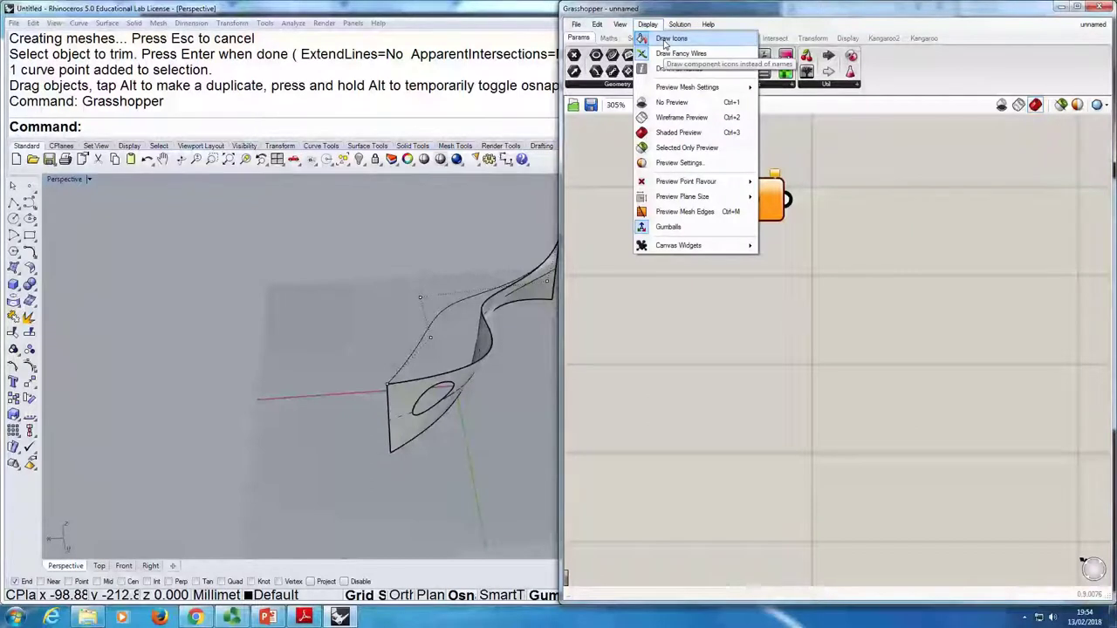
left_click(665, 40)
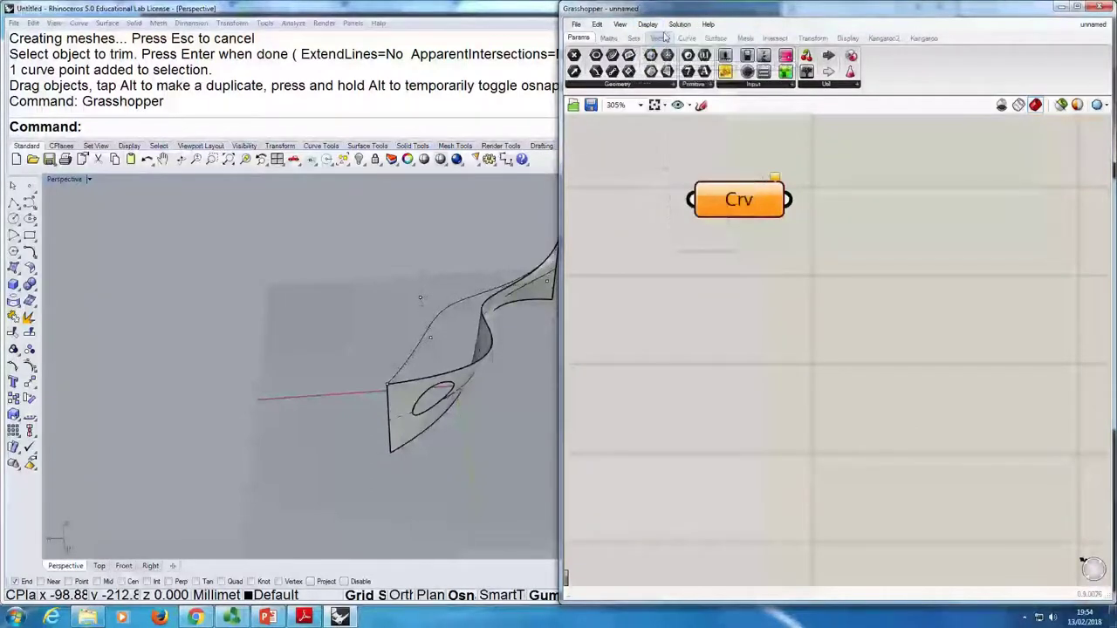
left_click(643, 24)
left_click(665, 68)
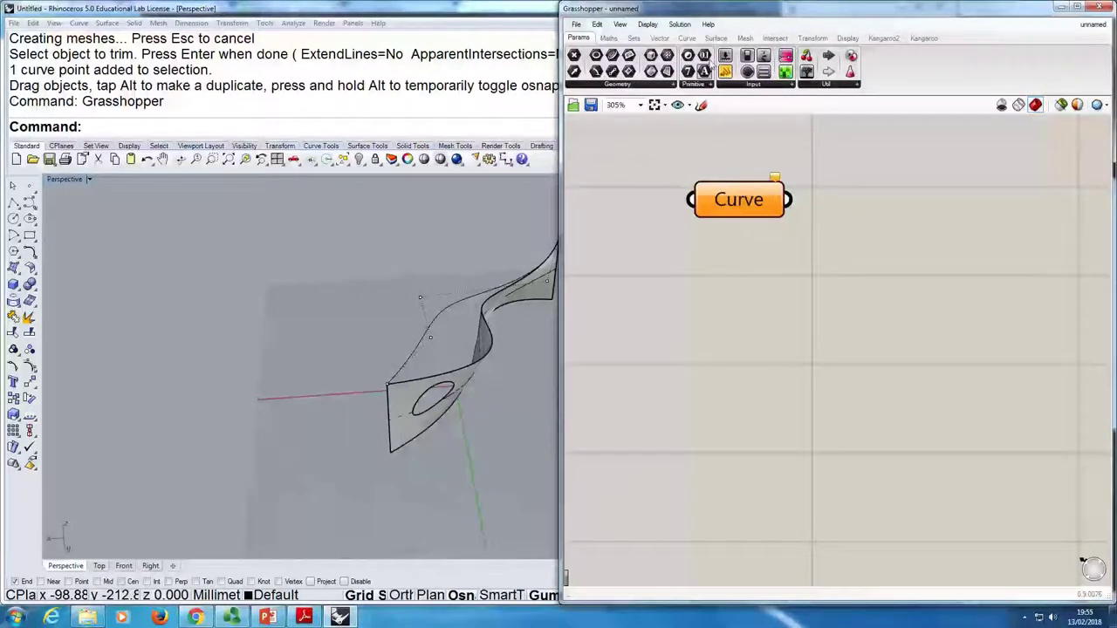
Step: Add a Mesh Inclusion component beside the Curve parameter, and switch the component display back to icons with short names
left_click(742, 39)
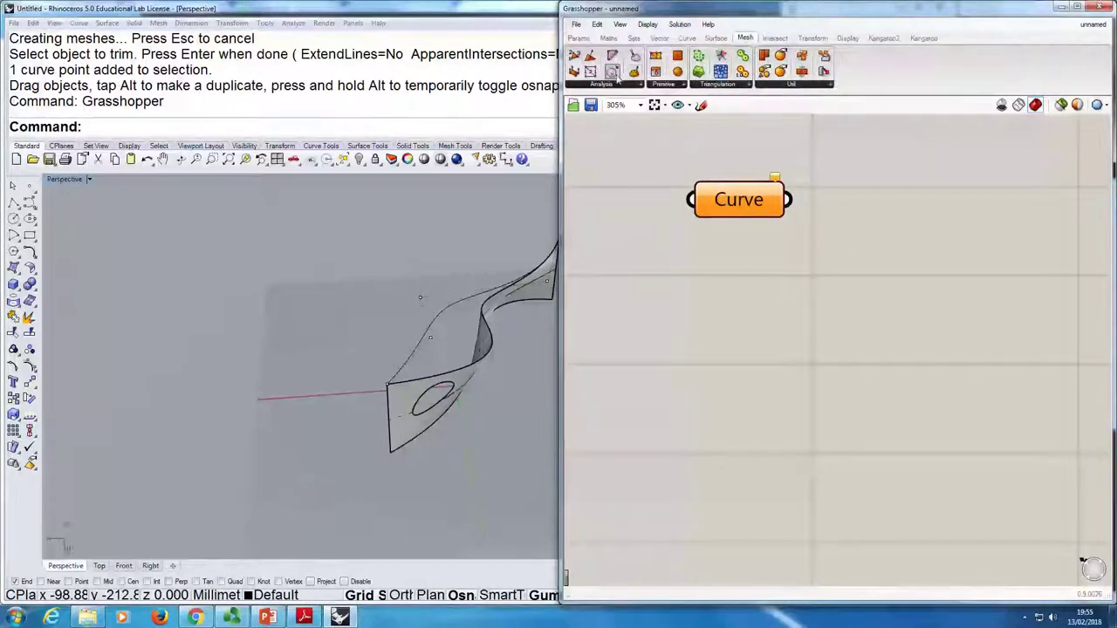
left_click(952, 242)
left_click(647, 23)
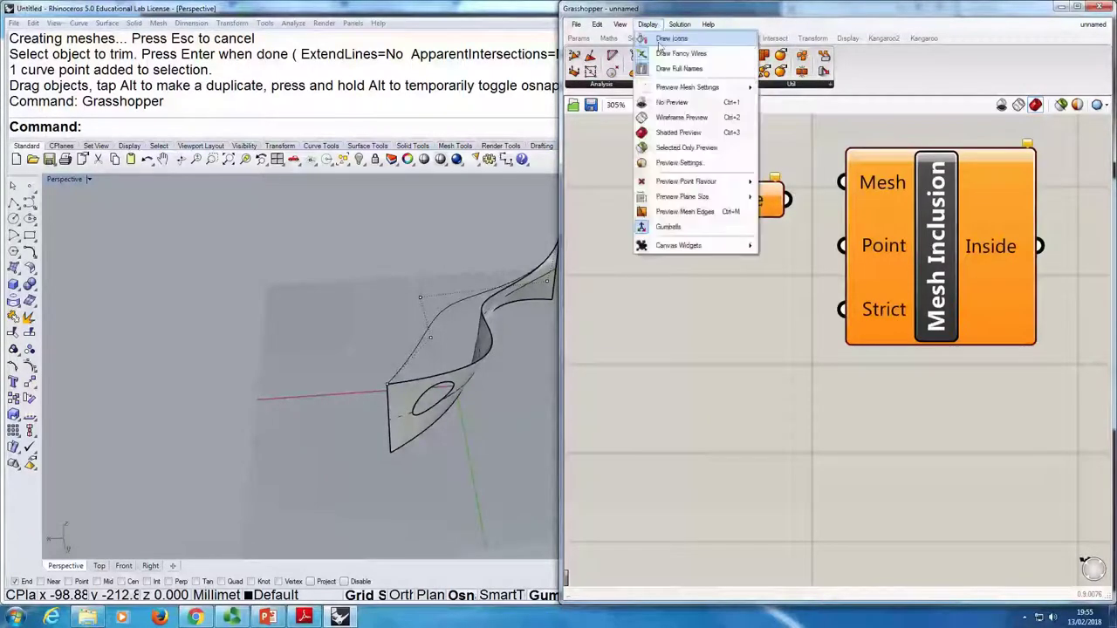
left_click(670, 38)
left_click(648, 24)
left_click(673, 68)
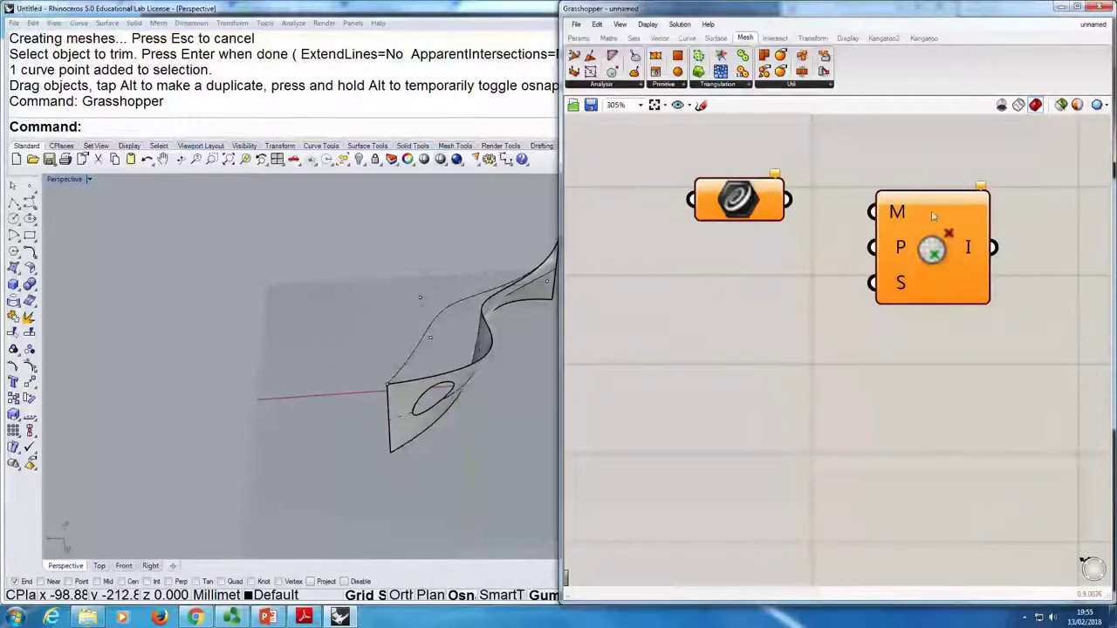
Step: Turn icons off and full names on for the components again, and delete the Mesh Inclusion component
left_click(648, 24)
left_click(665, 37)
left_click(650, 24)
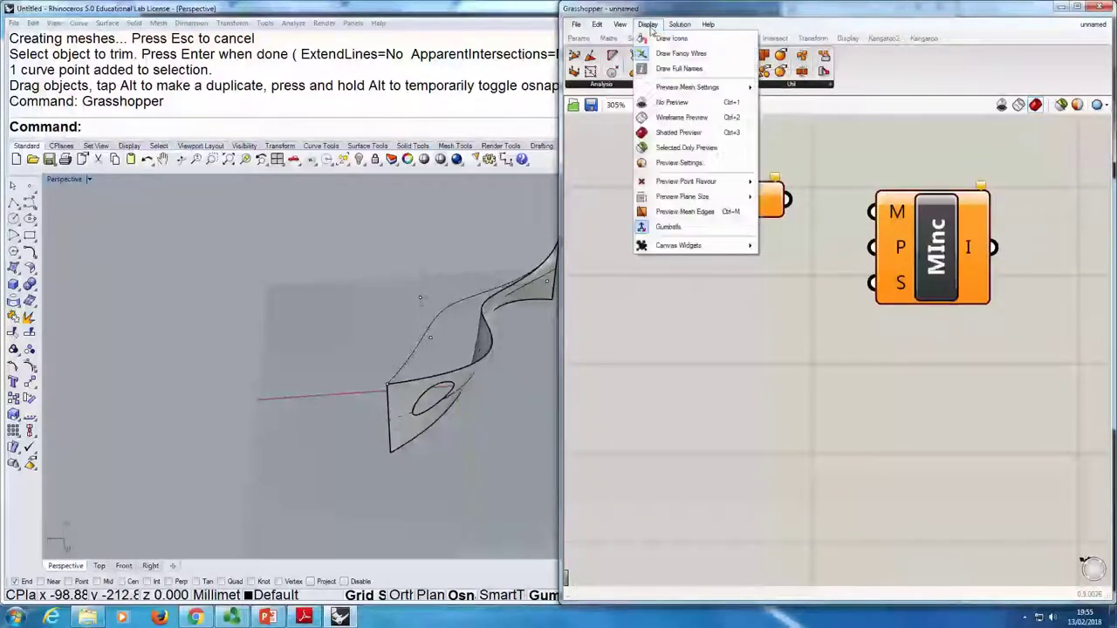
left_click(681, 54)
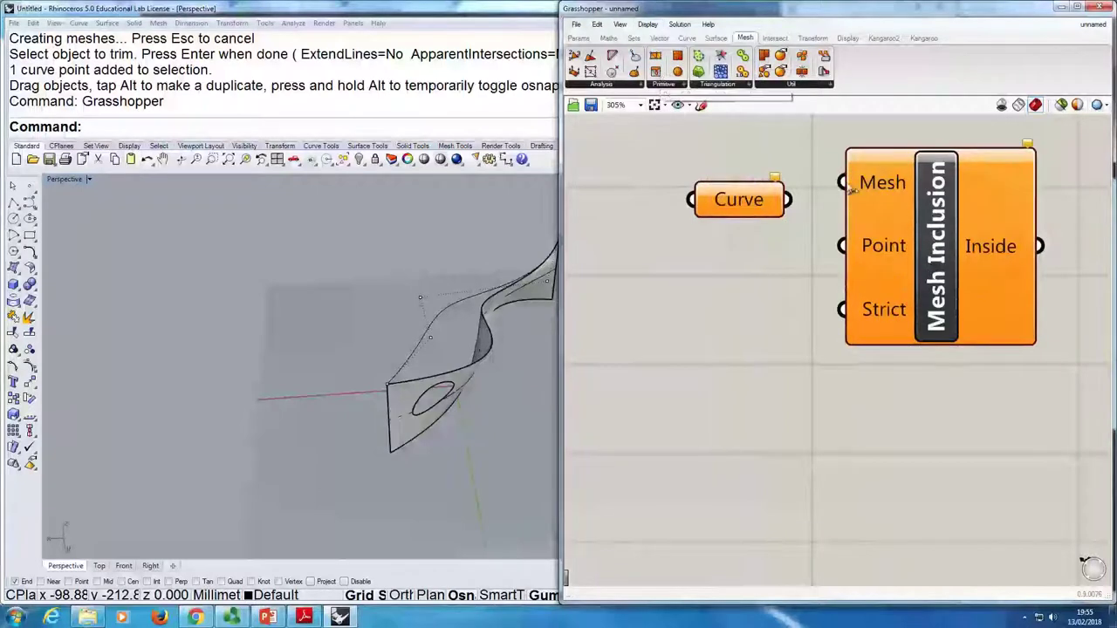
left_click(975, 277)
key("Delete")
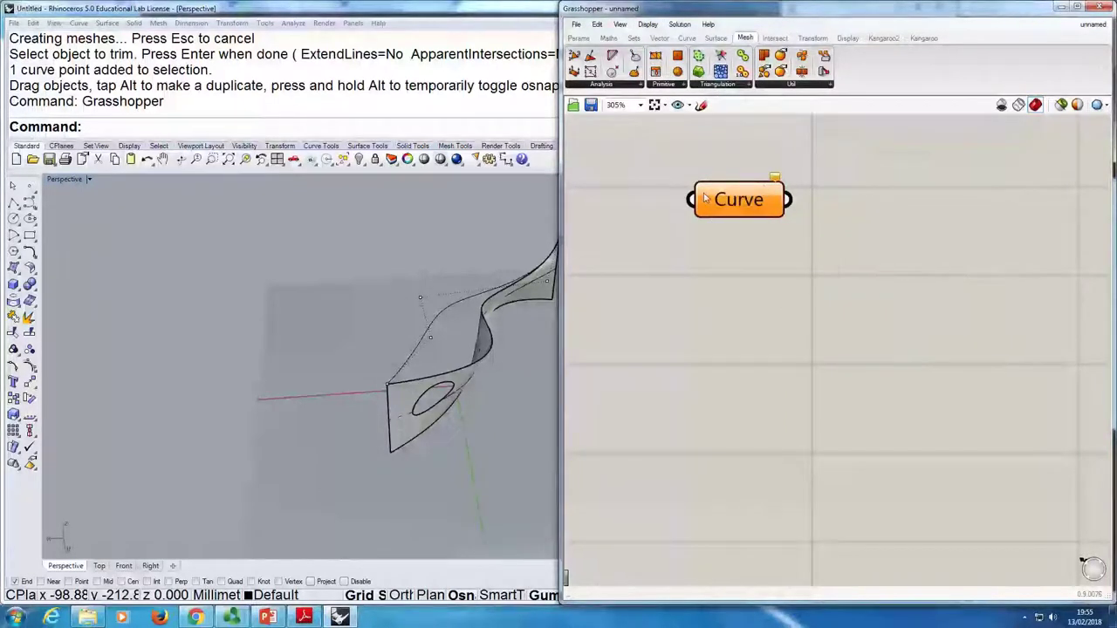
Step: Reference the upper Rhino curve that was pulled away from the surface in the Curve parameter, and shift the parameter slightly on the canvas
mouse_move(776, 180)
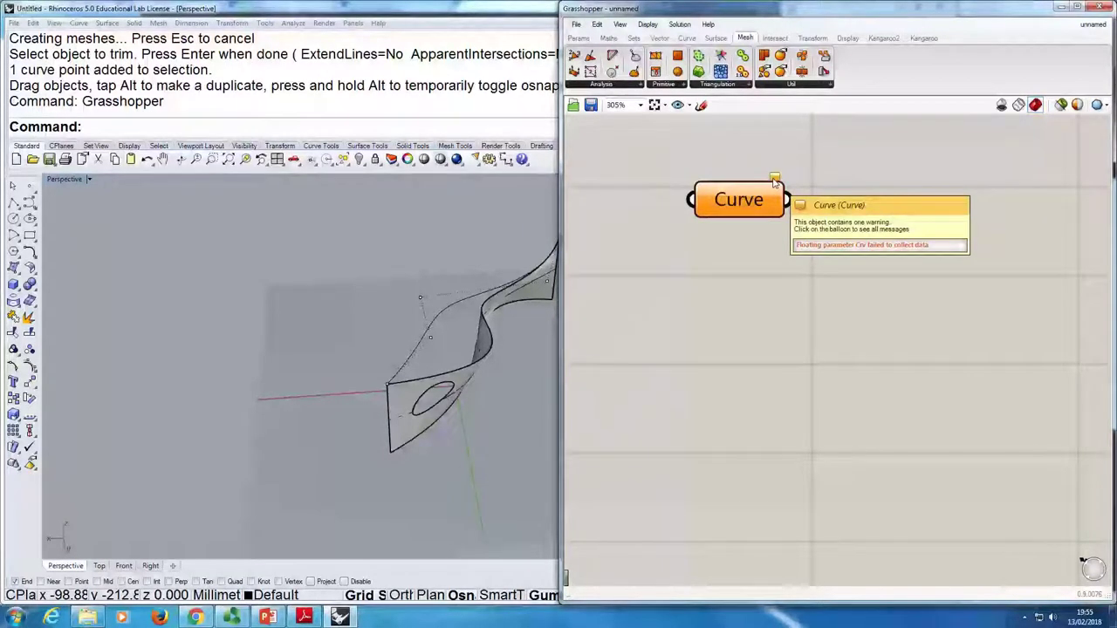
right_click(701, 204)
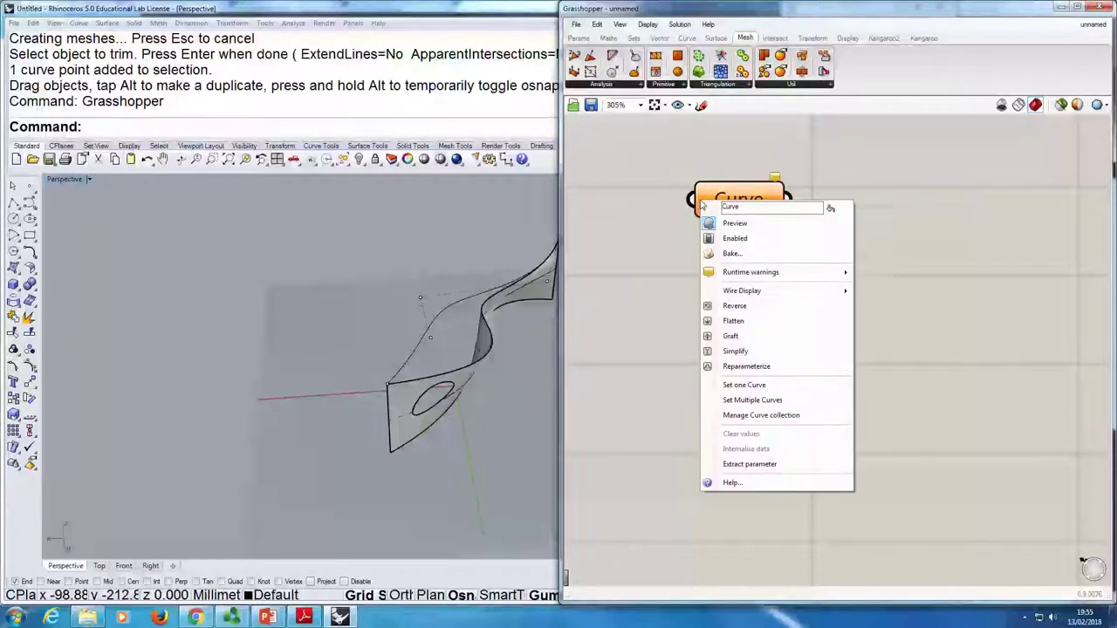
left_click(766, 385)
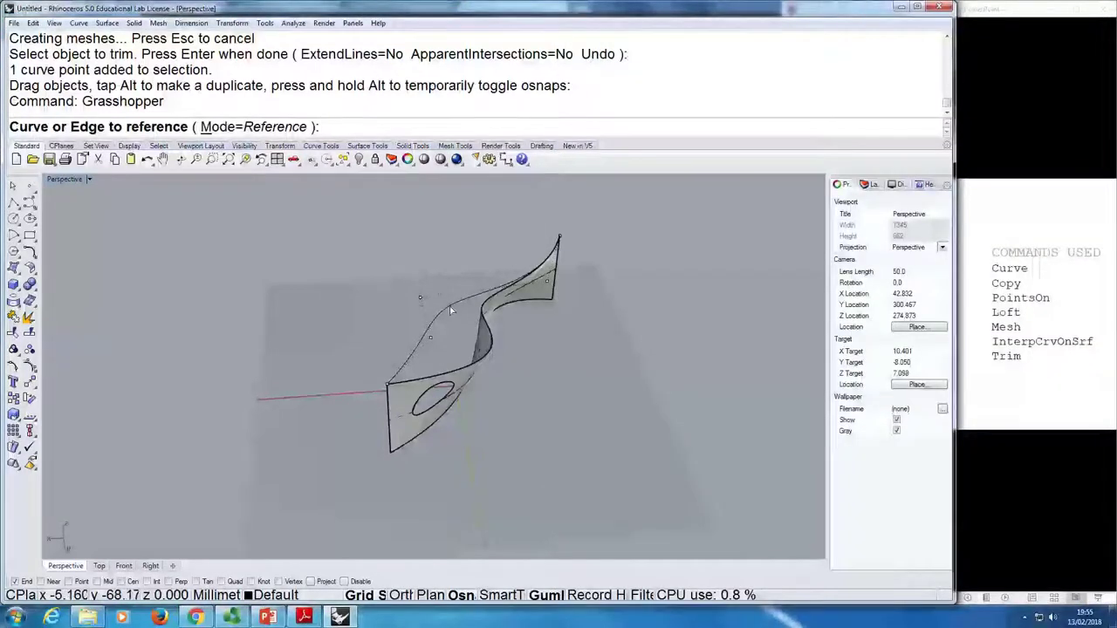
left_click(450, 307)
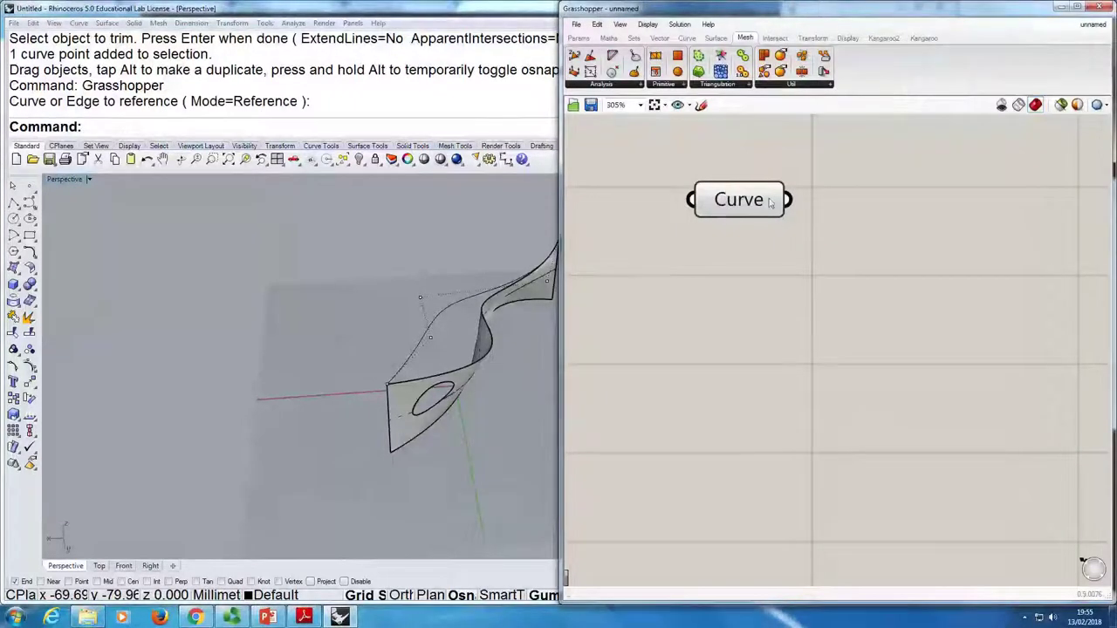
mouse_move(768, 201)
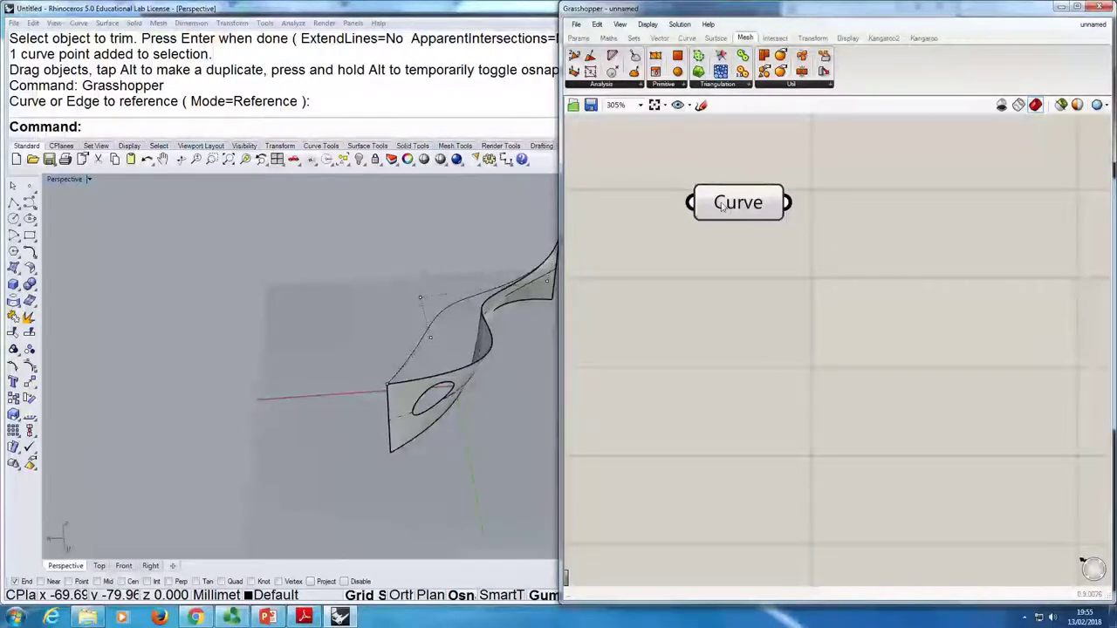
left_click_drag(746, 218, 726, 222)
Step: Add a second Curve parameter below the first one on the Grasshopper canvas
right_click_drag(499, 416, 467, 393)
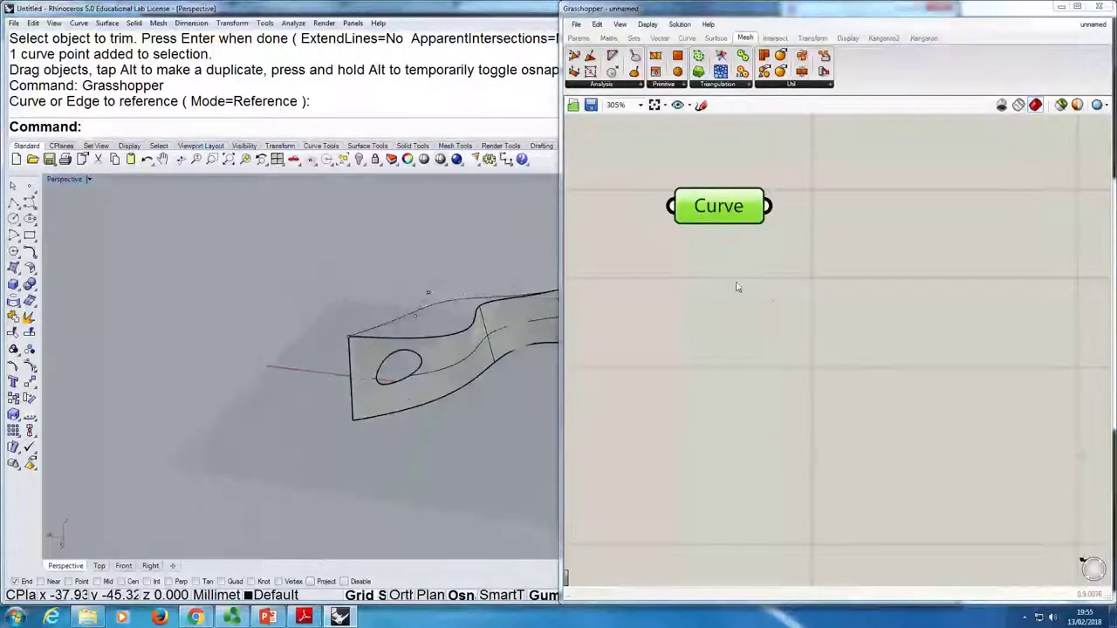
left_click(728, 309)
double_click(730, 305)
type("curve")
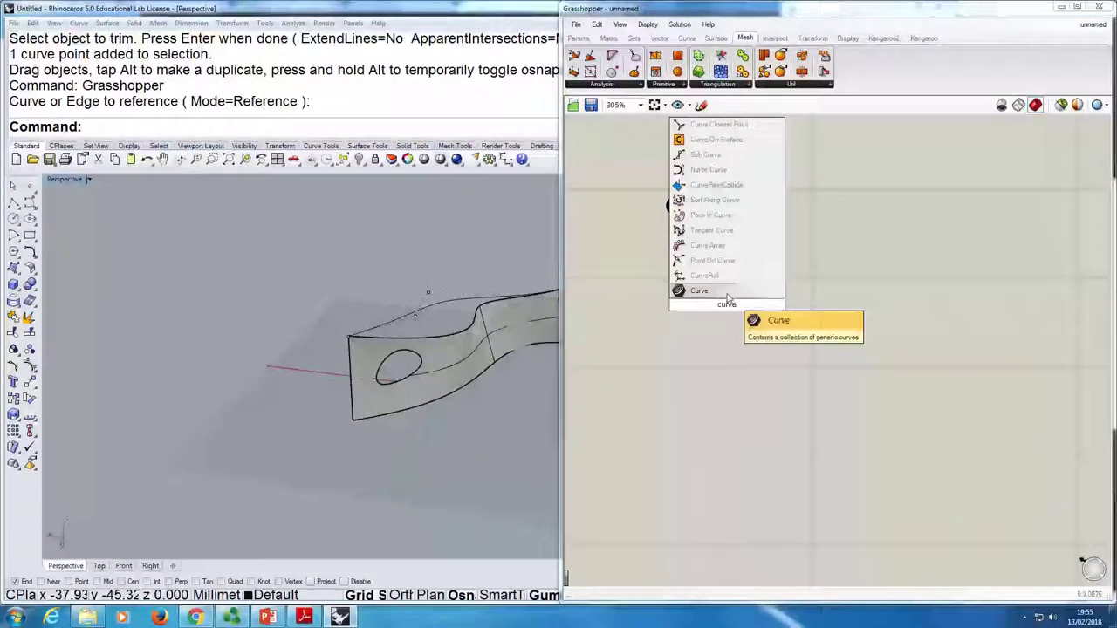
key("Return")
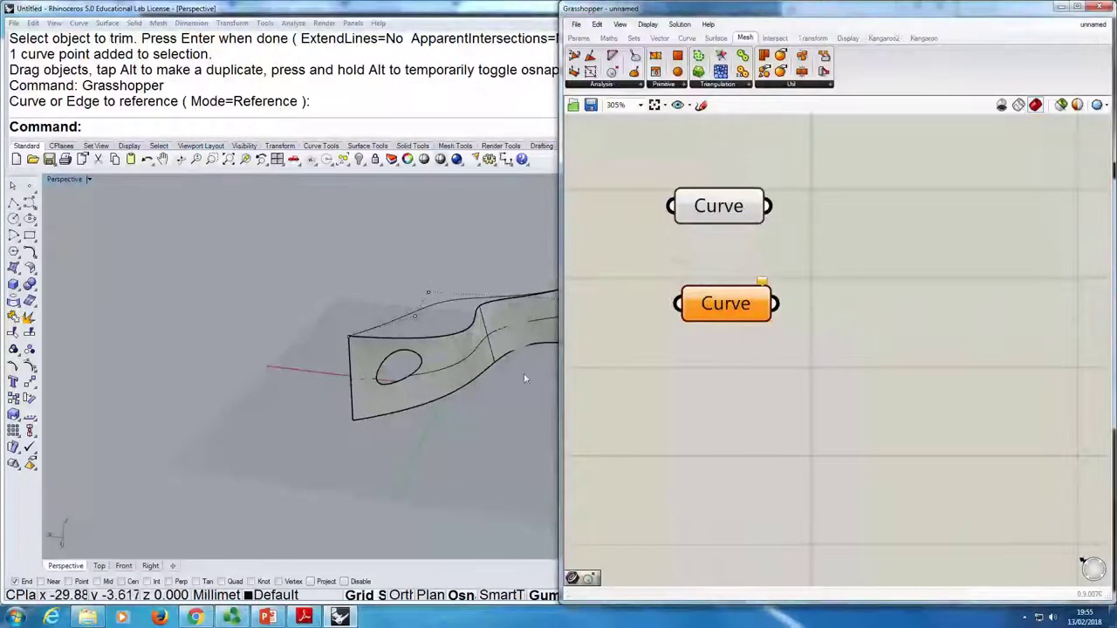
Step: Reference the curve along the surface's lower edge in the second Curve parameter, choosing the curve over the surface edge, and align the parameter below the first
right_click(689, 309)
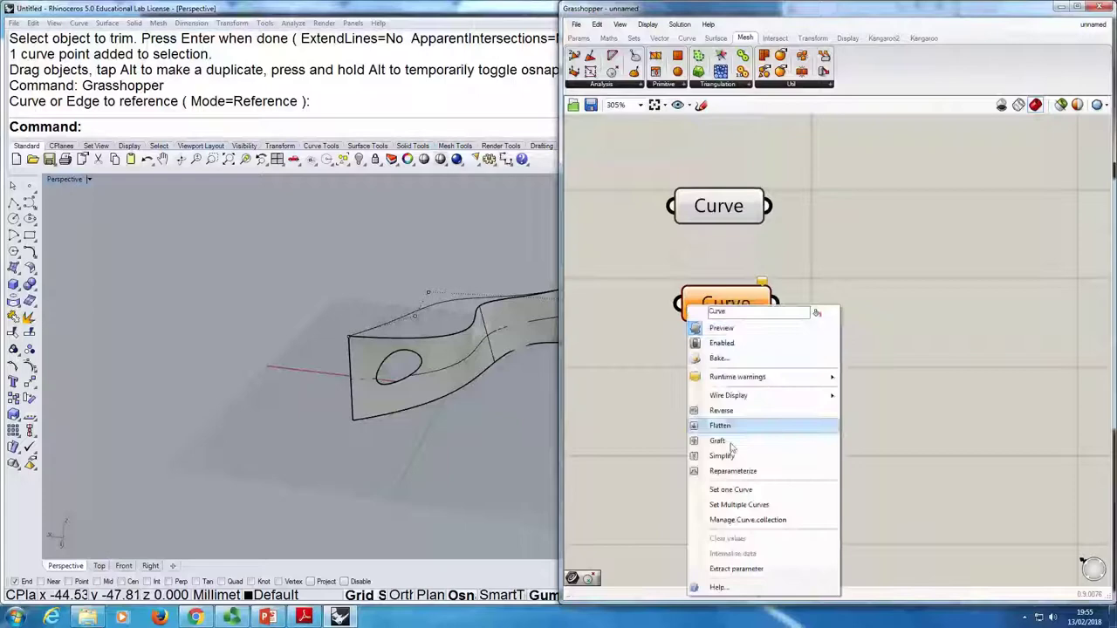
left_click(733, 491)
left_click(407, 416)
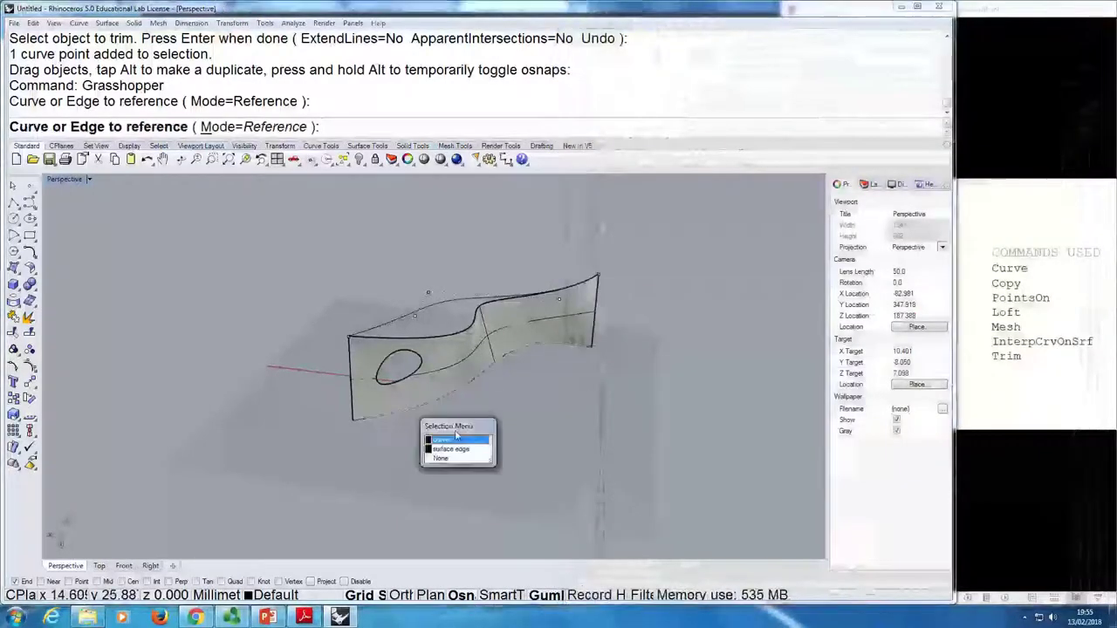
left_click(463, 439)
left_click_drag(724, 307, 712, 287)
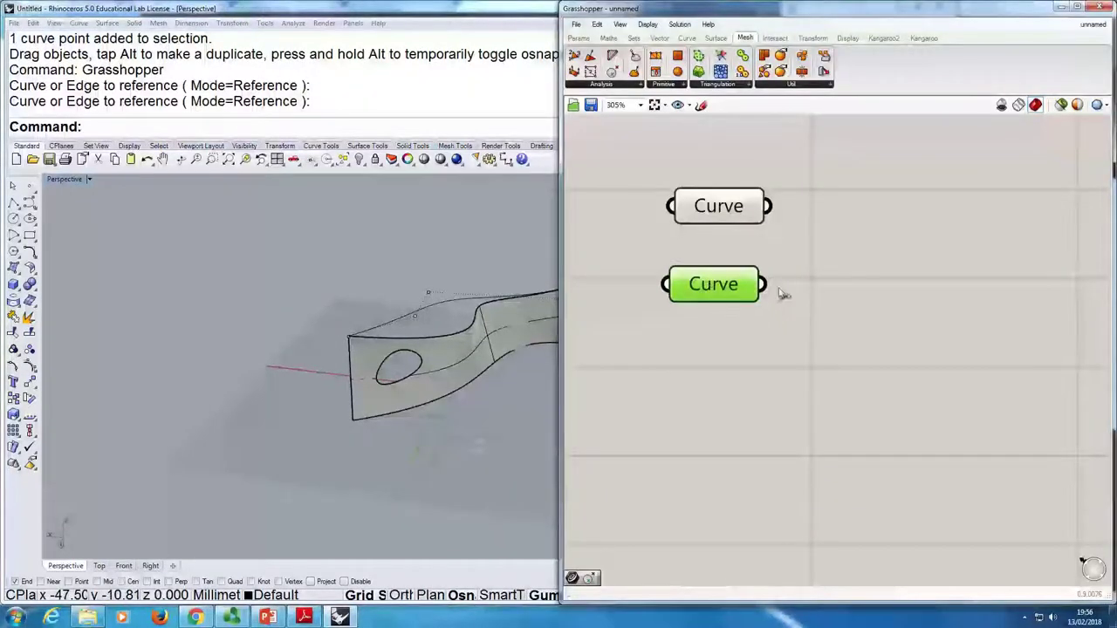
double_click(871, 275)
type("loft")
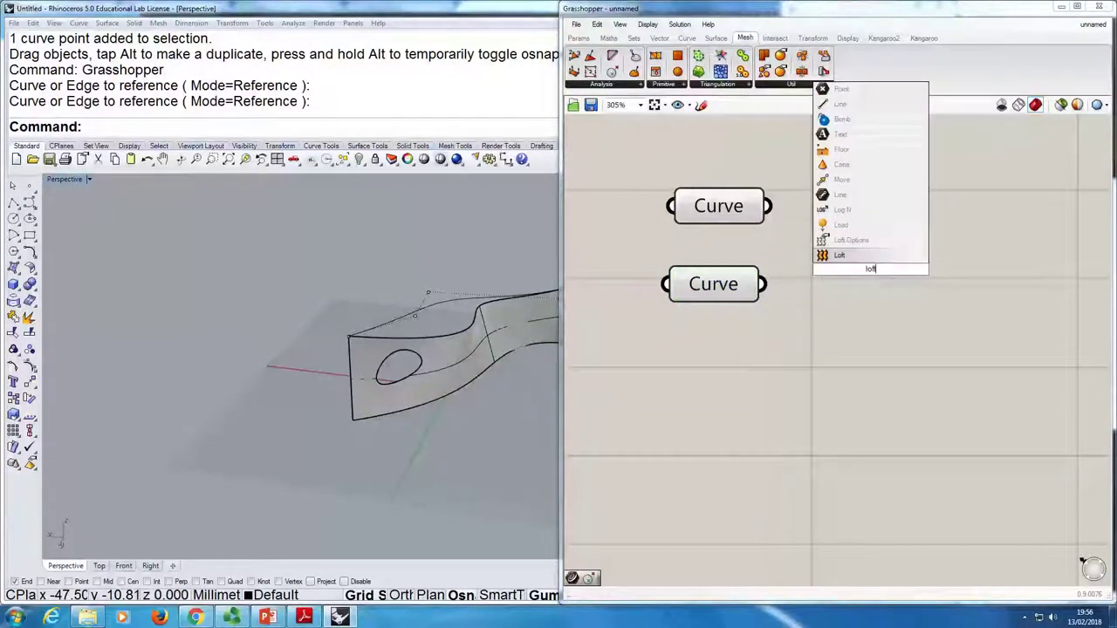
left_click(843, 362)
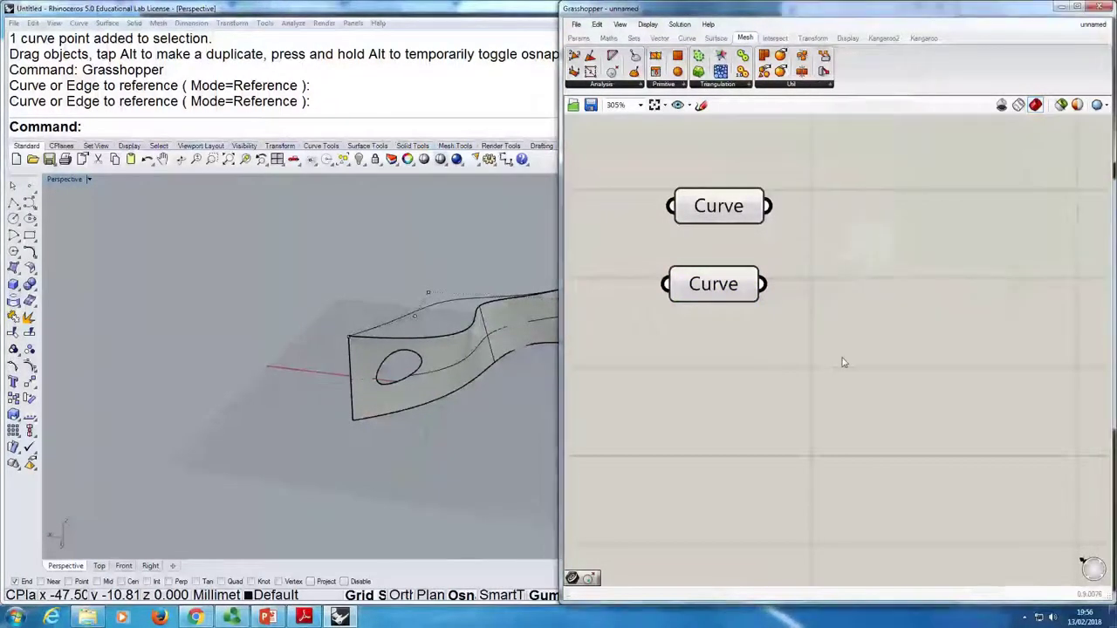
Step: Find Loft among the freeform surface components and place it on the canvas beside the two Curve parameters
left_click(580, 38)
left_click(609, 37)
left_click(633, 38)
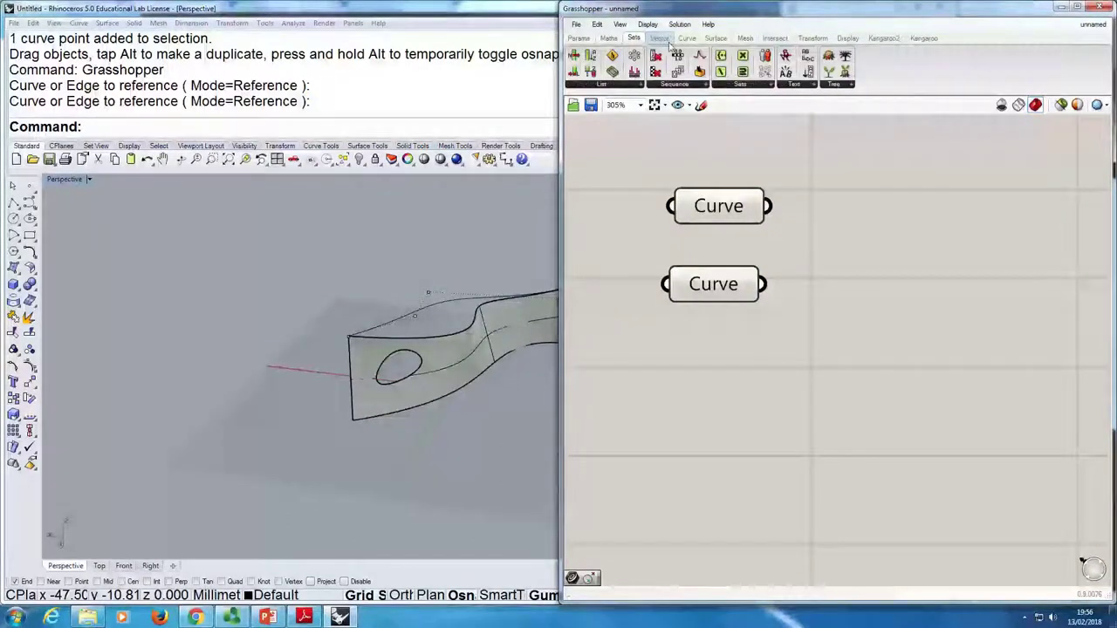
left_click(716, 38)
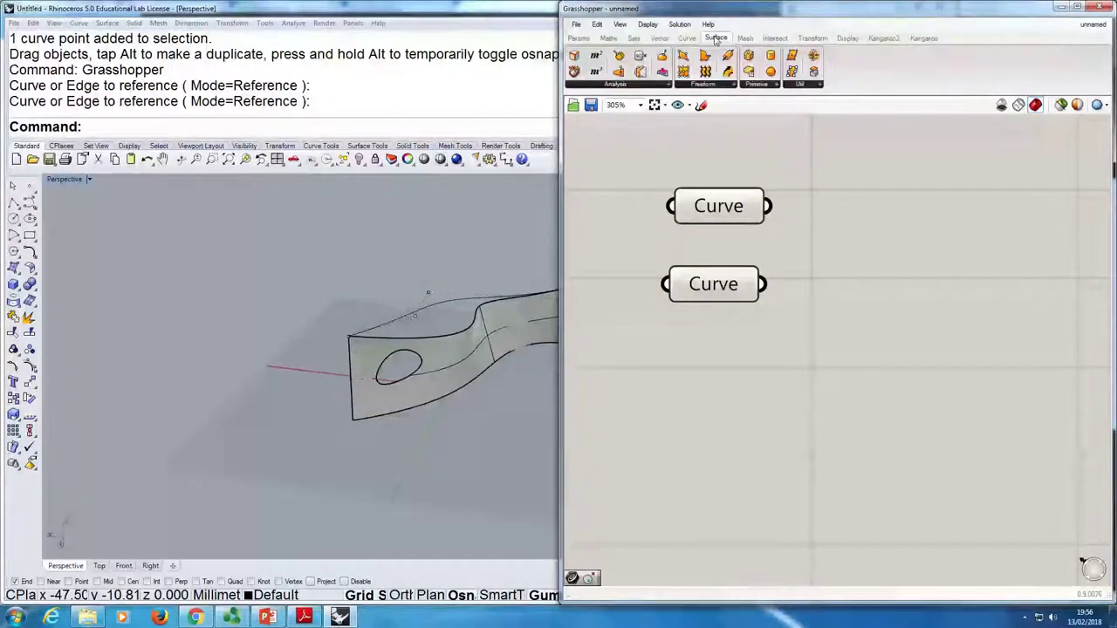
left_click(707, 84)
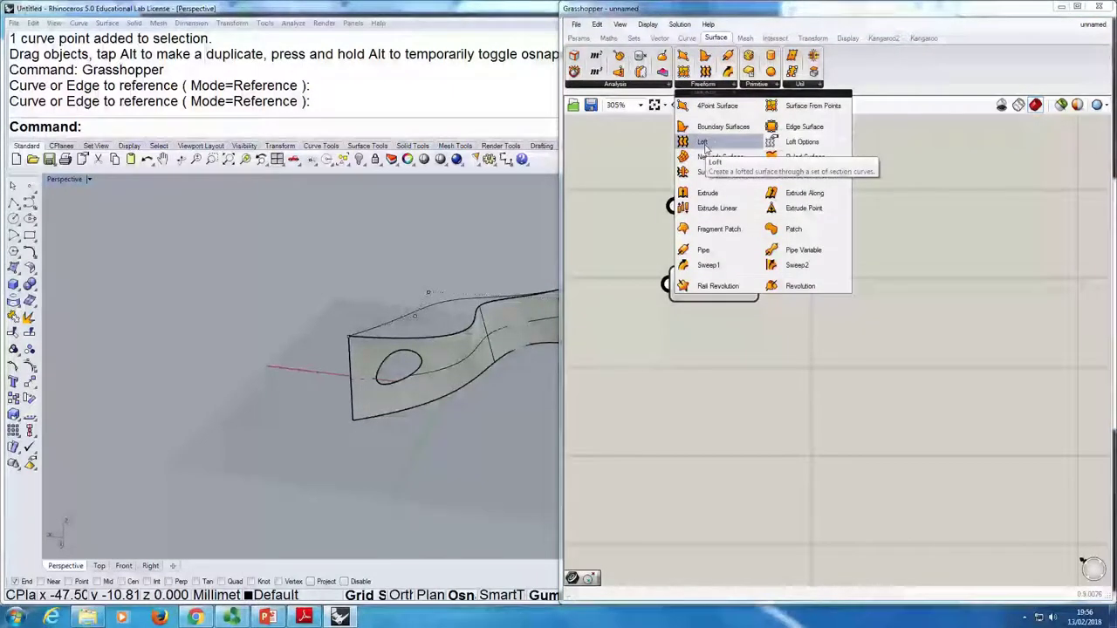
left_click(704, 144)
left_click(855, 248)
left_click_drag(875, 252, 922, 253)
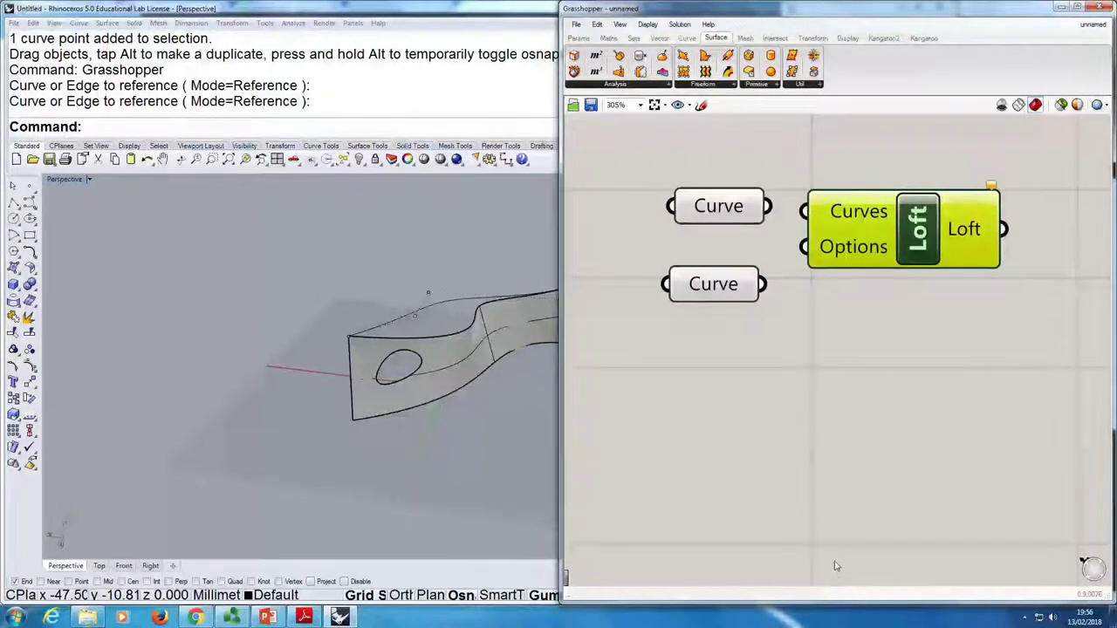
Step: Add a second Loft component by searching for "loft" on the canvas, and delete this duplicate
double_click(842, 464)
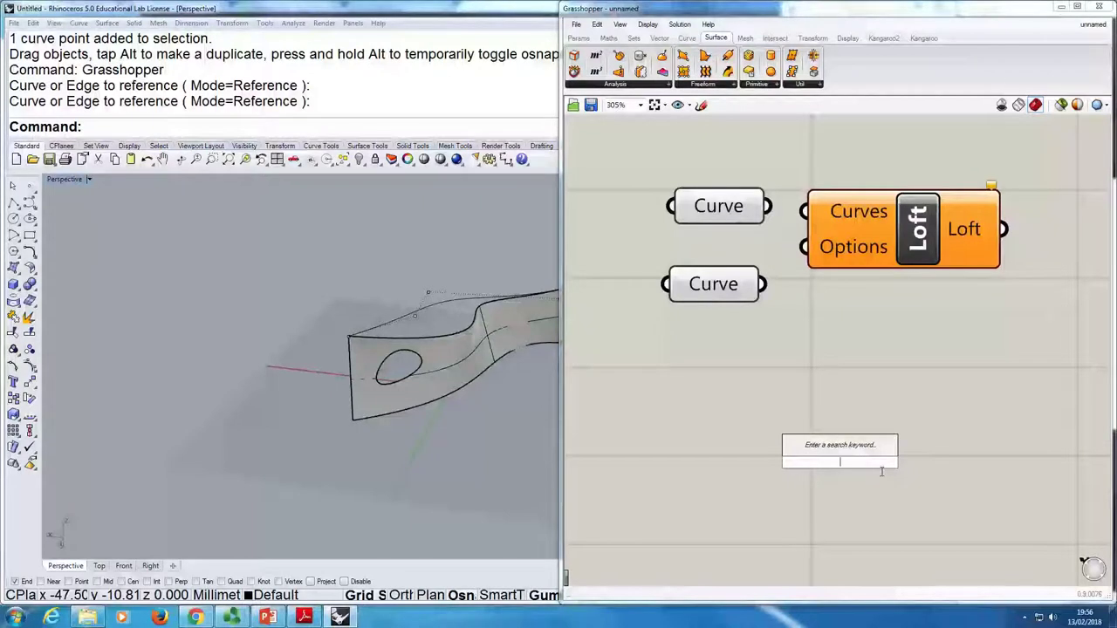
type("loft")
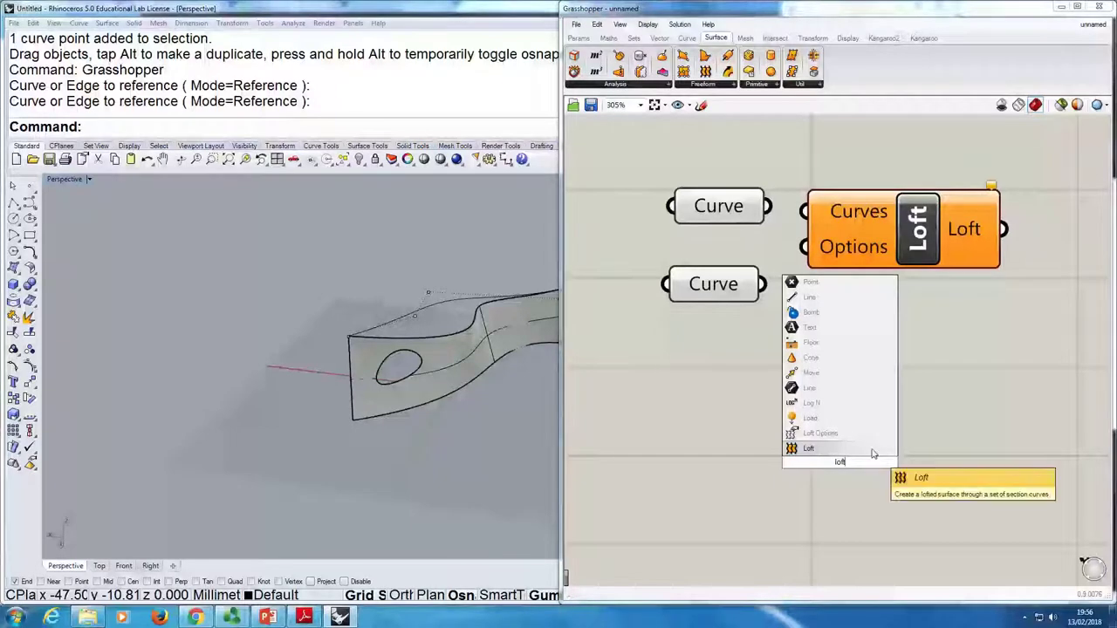
left_click(810, 449)
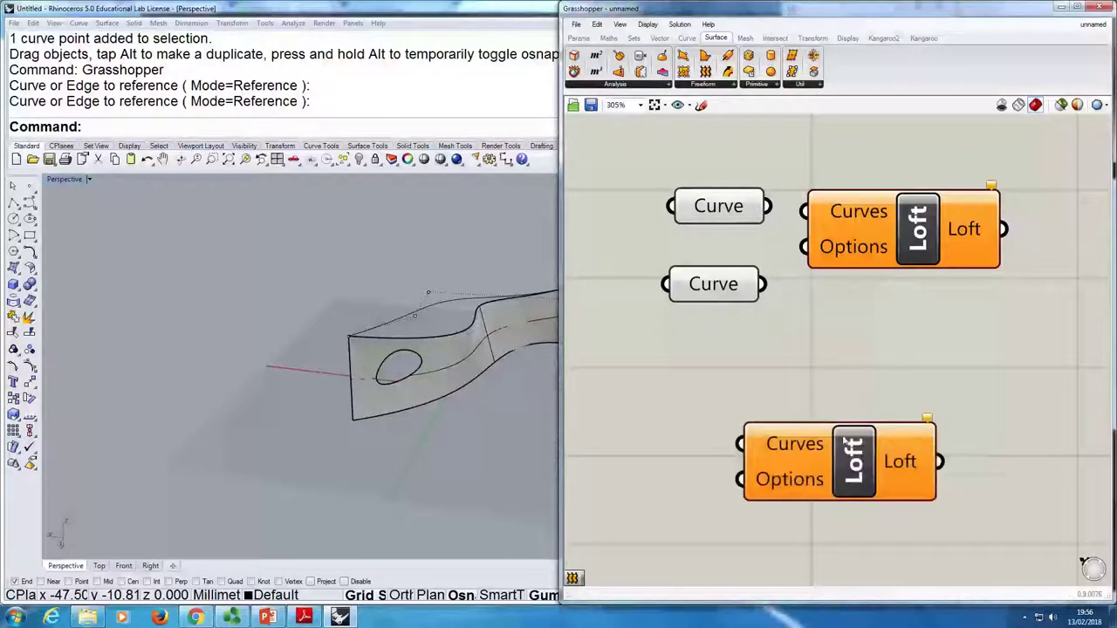
left_click(921, 206)
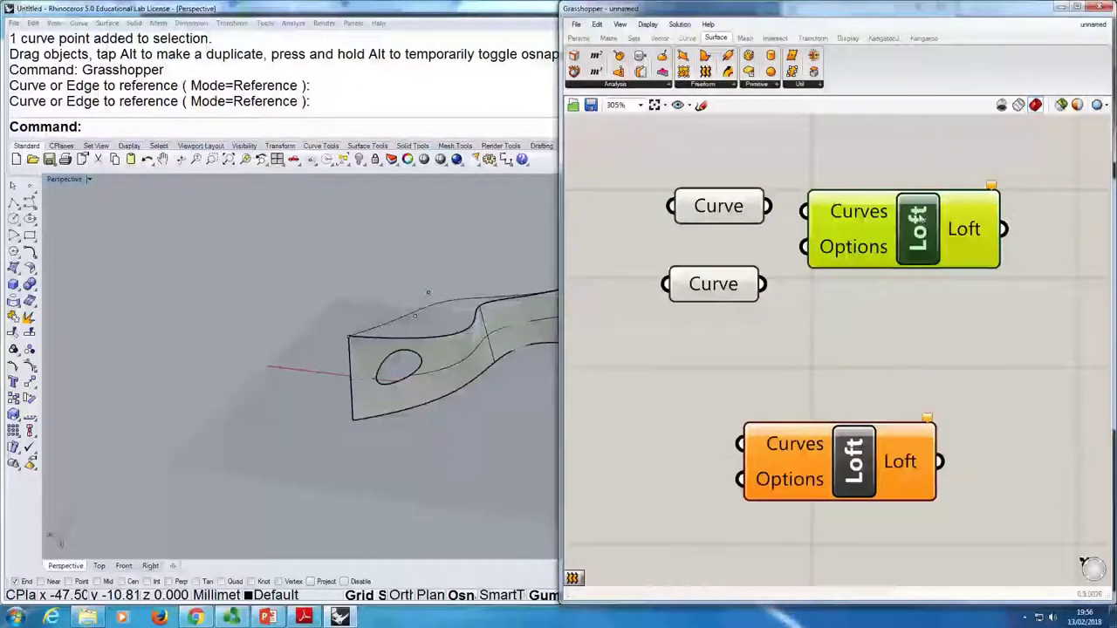
left_click(863, 471)
key("Delete")
Step: Move the Loft component away from the parameters and connect both Curve outputs to its Curves input
left_click_drag(887, 253, 934, 271)
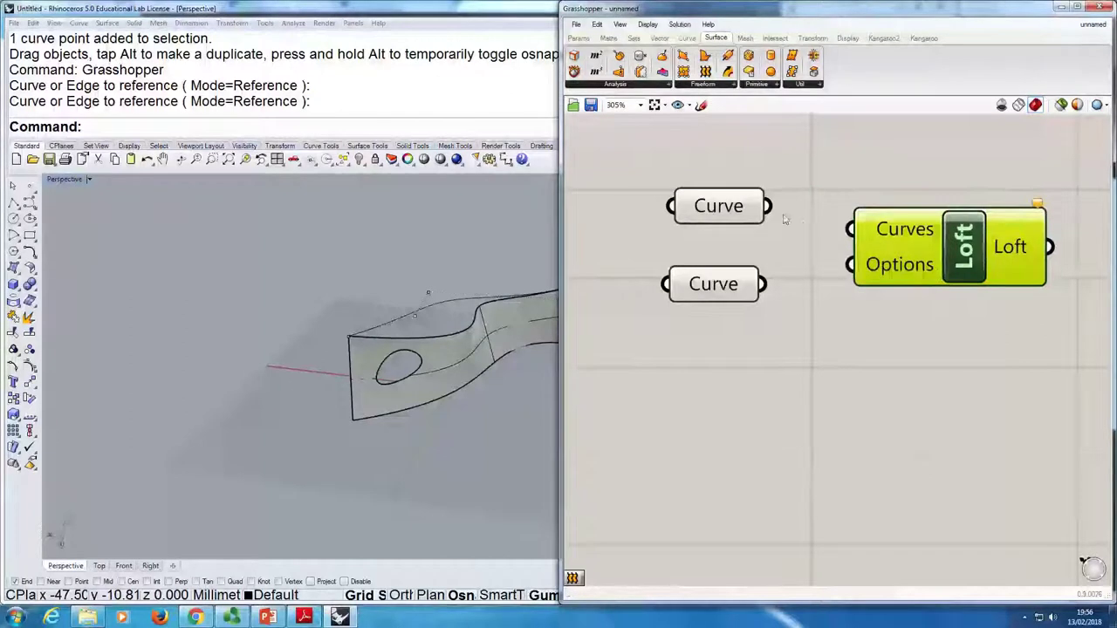
left_click_drag(768, 206, 867, 232)
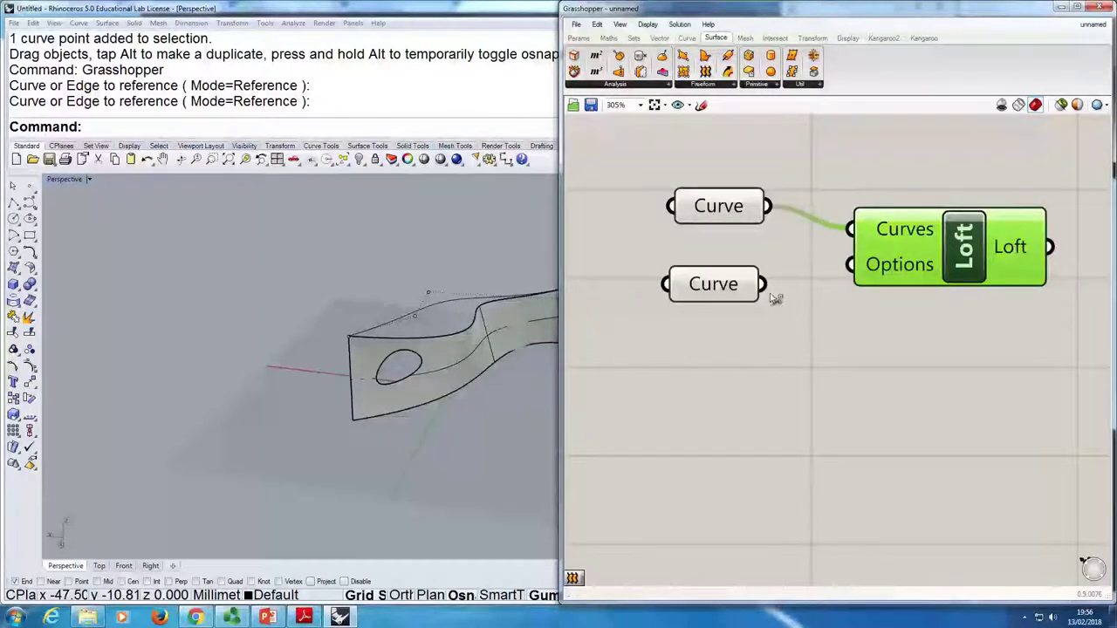
left_click_drag(765, 284, 851, 229)
left_click(499, 428)
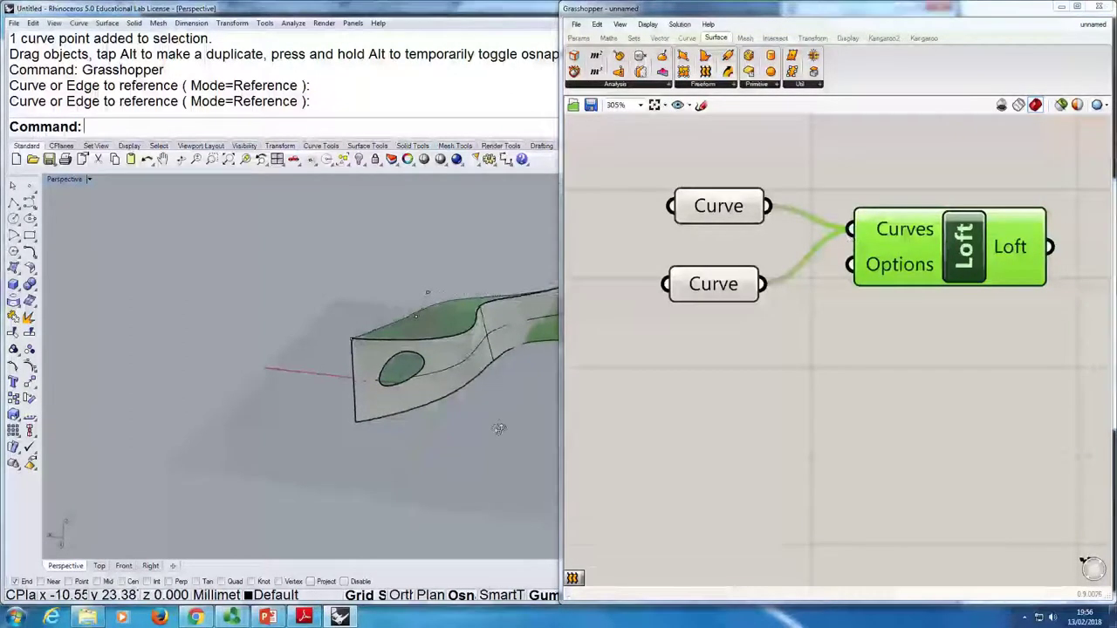
Step: Reshape the loft's upper curve by moving a middle control point outward from the surface, and inspect the updated loft from several angles
right_click_drag(499, 429, 681, 429)
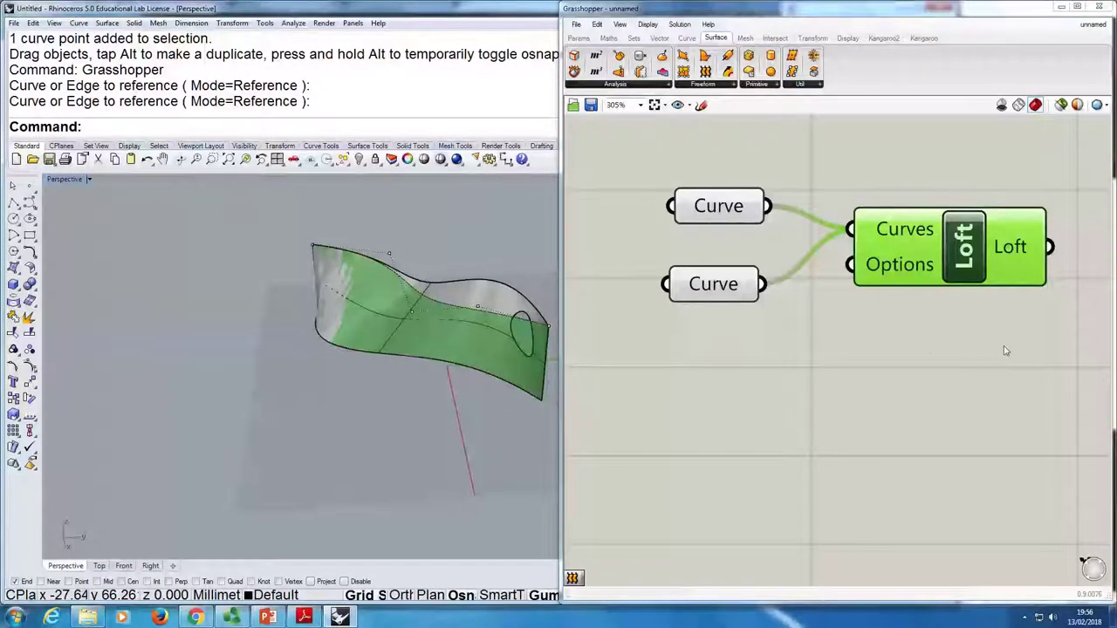
right_click_drag(493, 390, 349, 386)
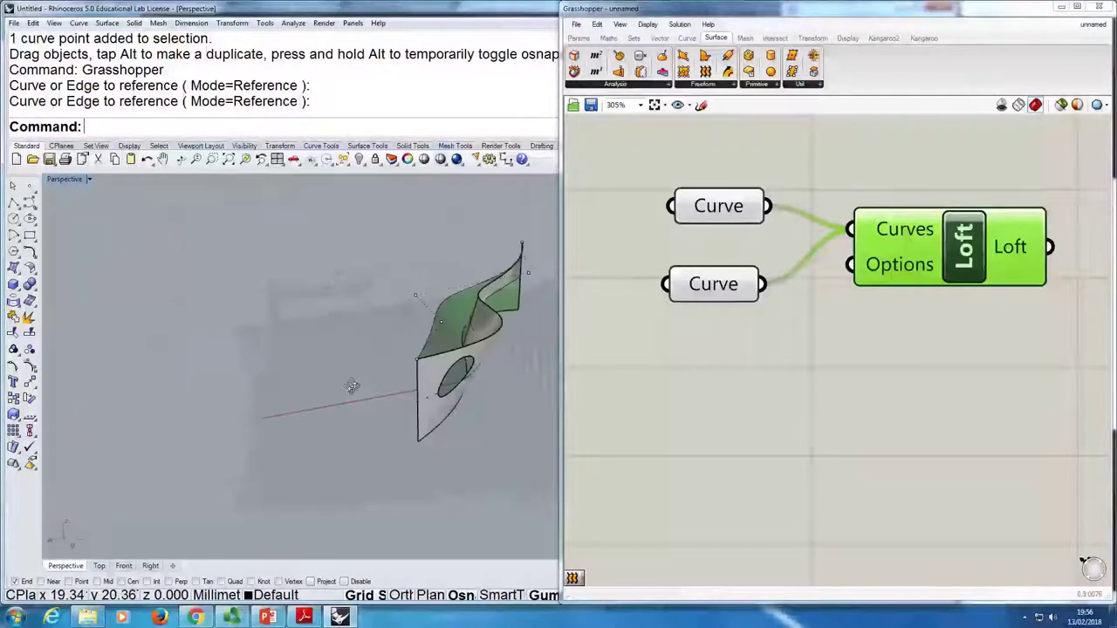
left_click(417, 292)
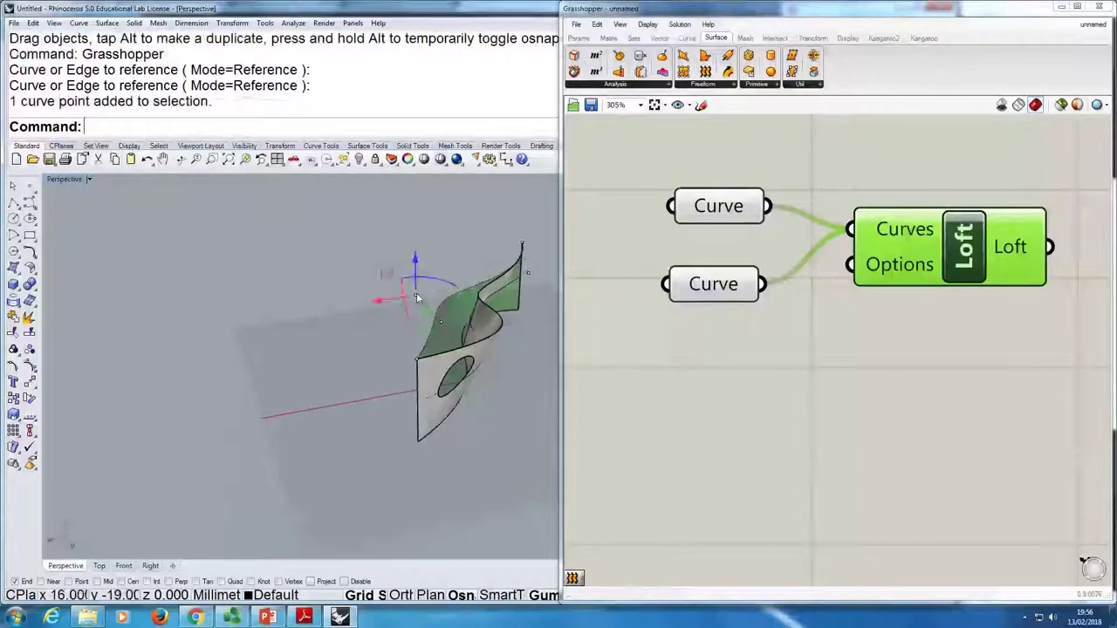
left_click_drag(416, 293, 354, 355)
left_click(361, 317)
right_click_drag(354, 355, 479, 404)
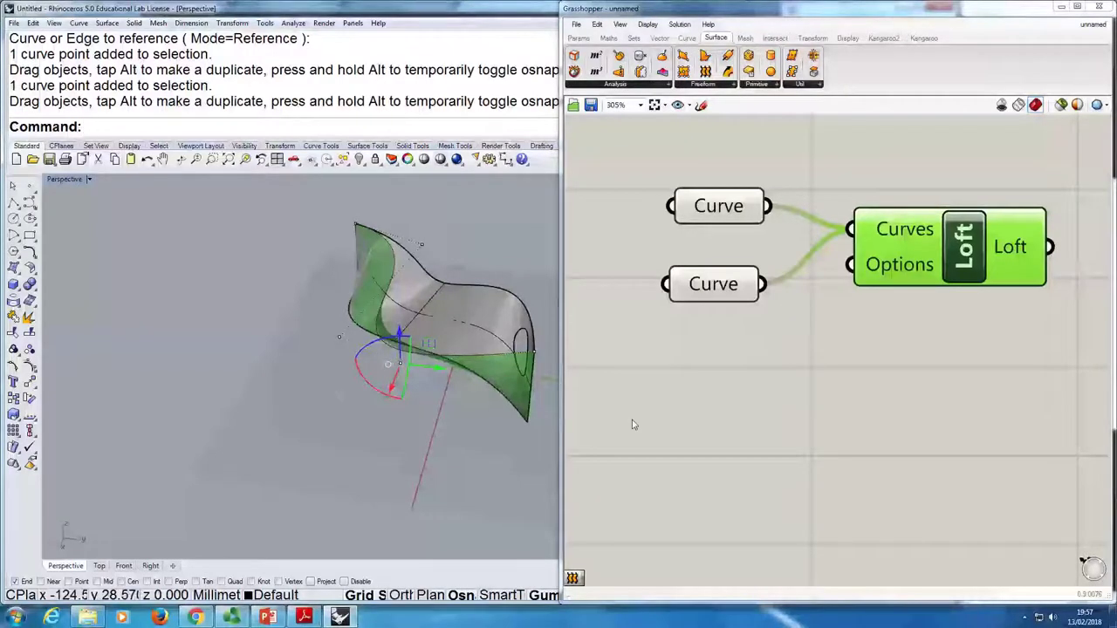
right_click_drag(830, 377, 754, 386)
scroll(748, 349, "down", 5)
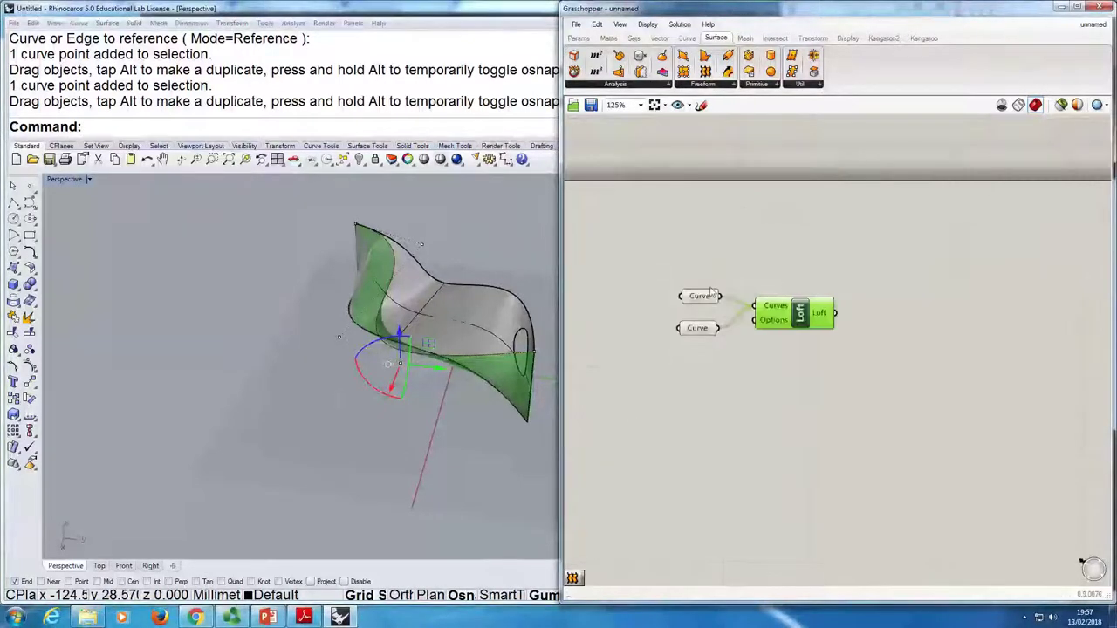
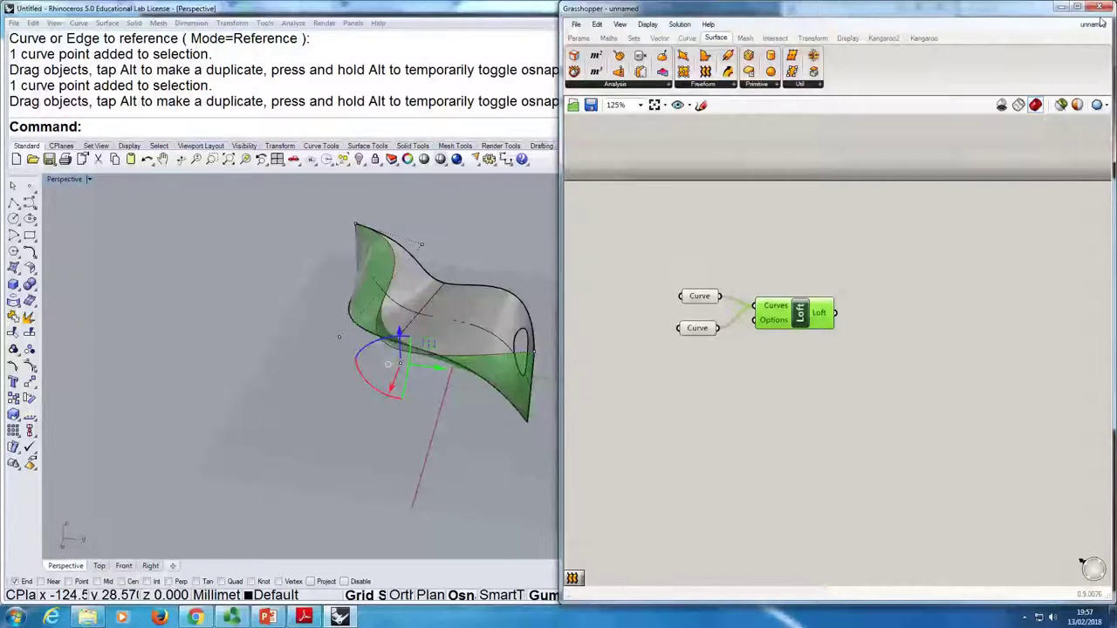
right_click_drag(472, 419, 439, 421)
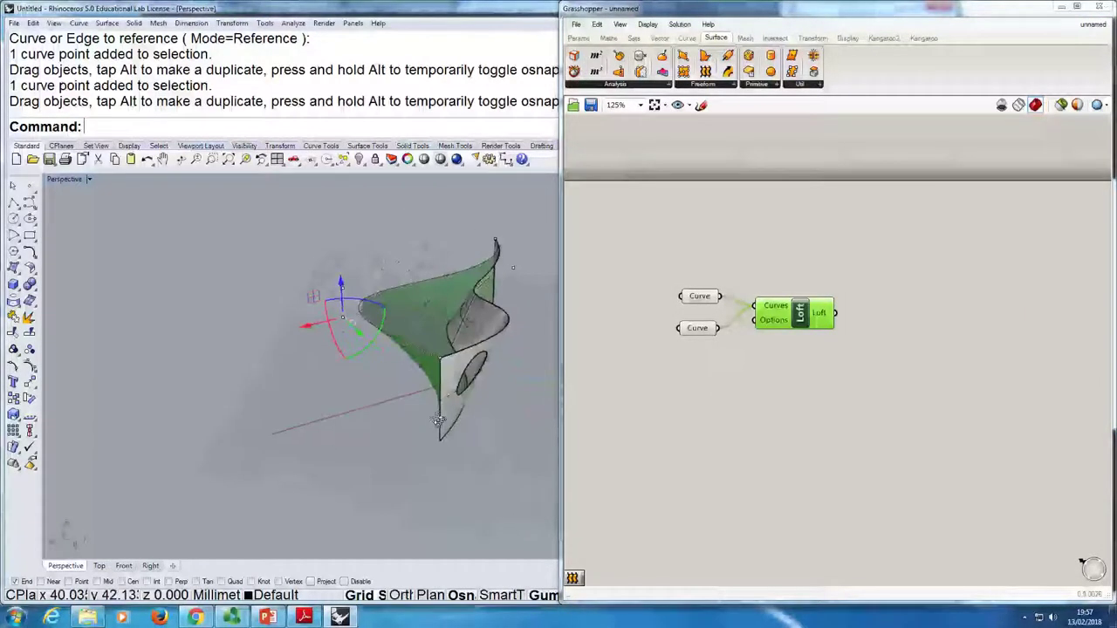
Step: Delete both Curve parameters and the Loft component from the Grasshopper canvas
left_click_drag(631, 251, 897, 380)
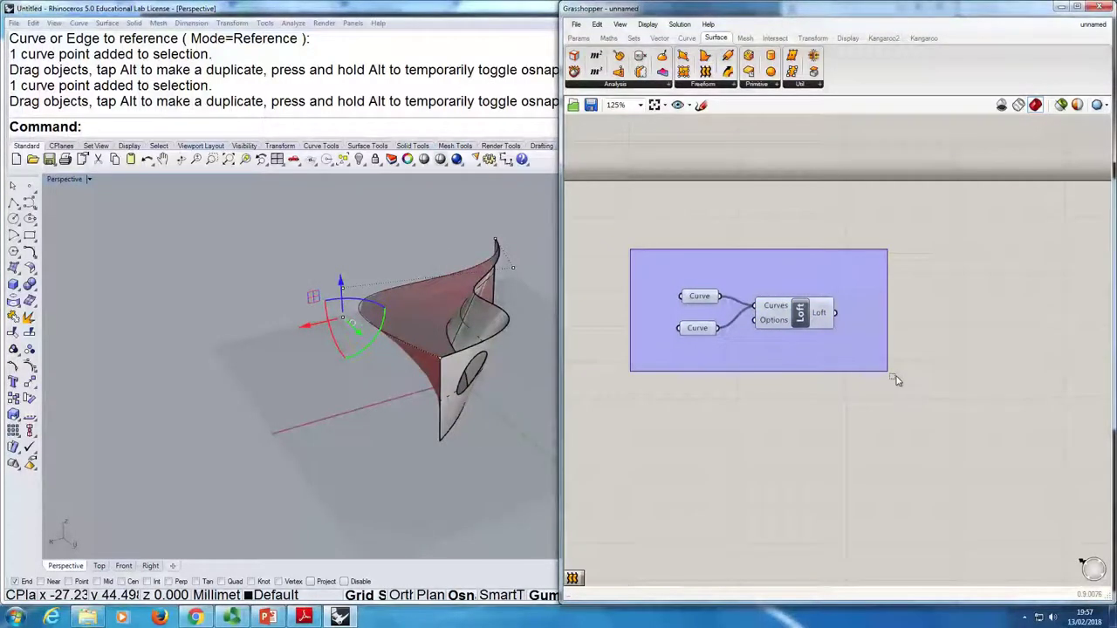
left_click_drag(897, 378, 893, 377)
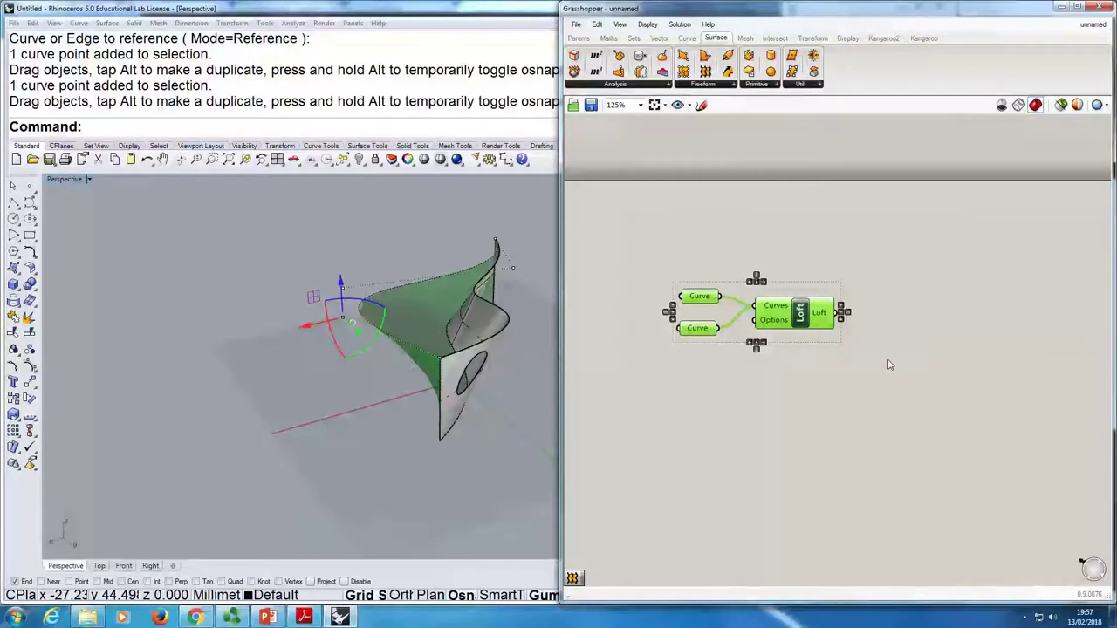
key("Delete")
scroll(754, 332, "down", 6)
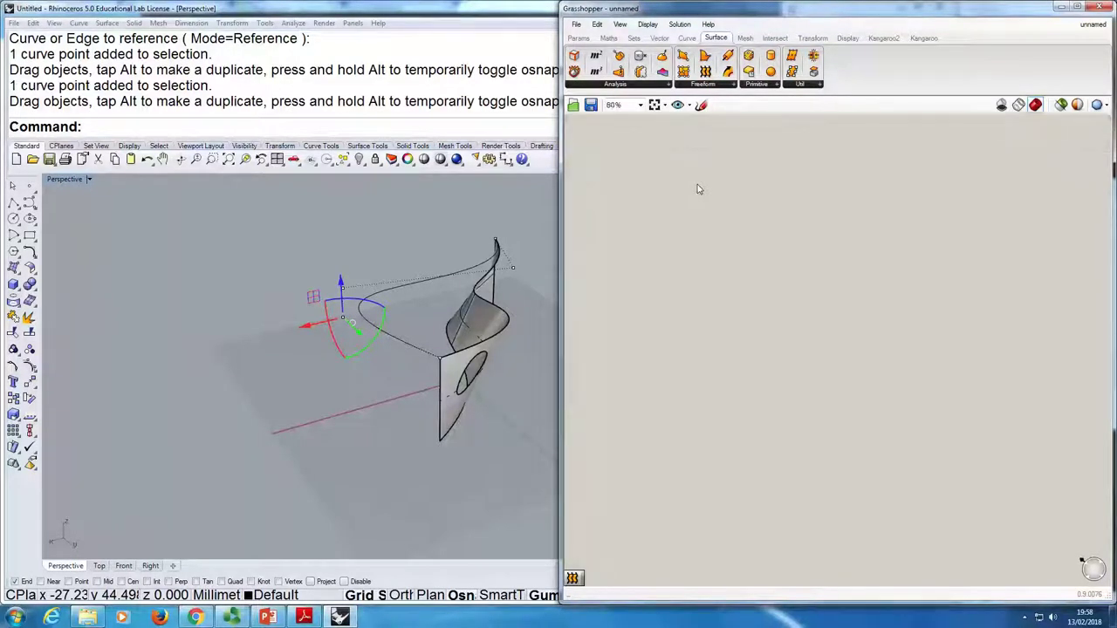
scroll(806, 259, "up", 3)
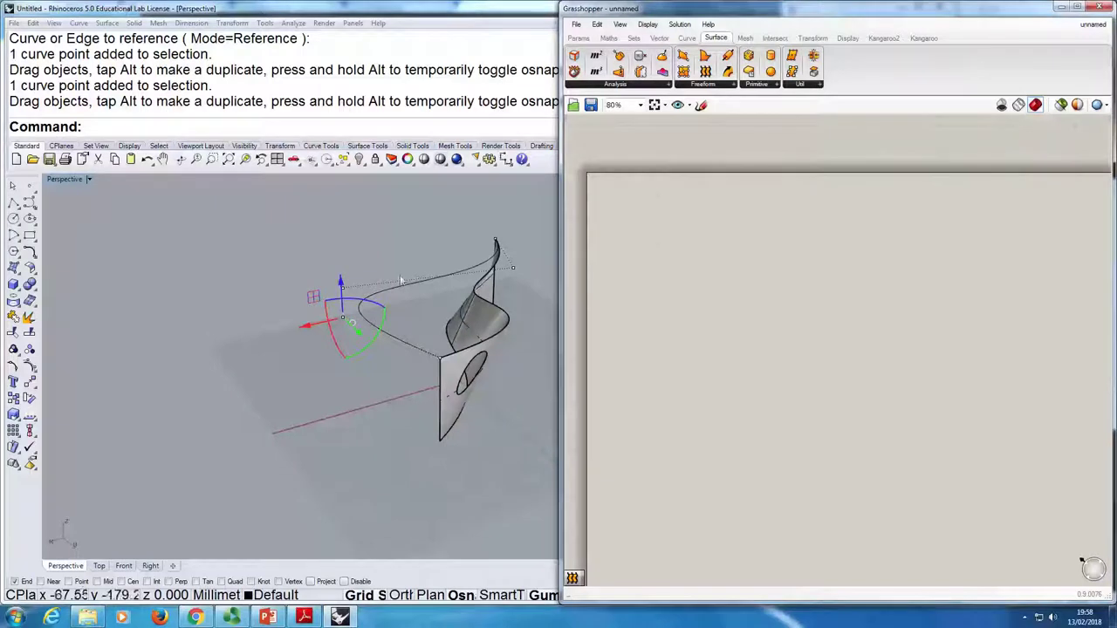
Step: Delete the surface and all curves from the Rhino model, and bring the empty canvas's upper corner into view
left_click(257, 197)
left_click_drag(258, 197, 534, 472)
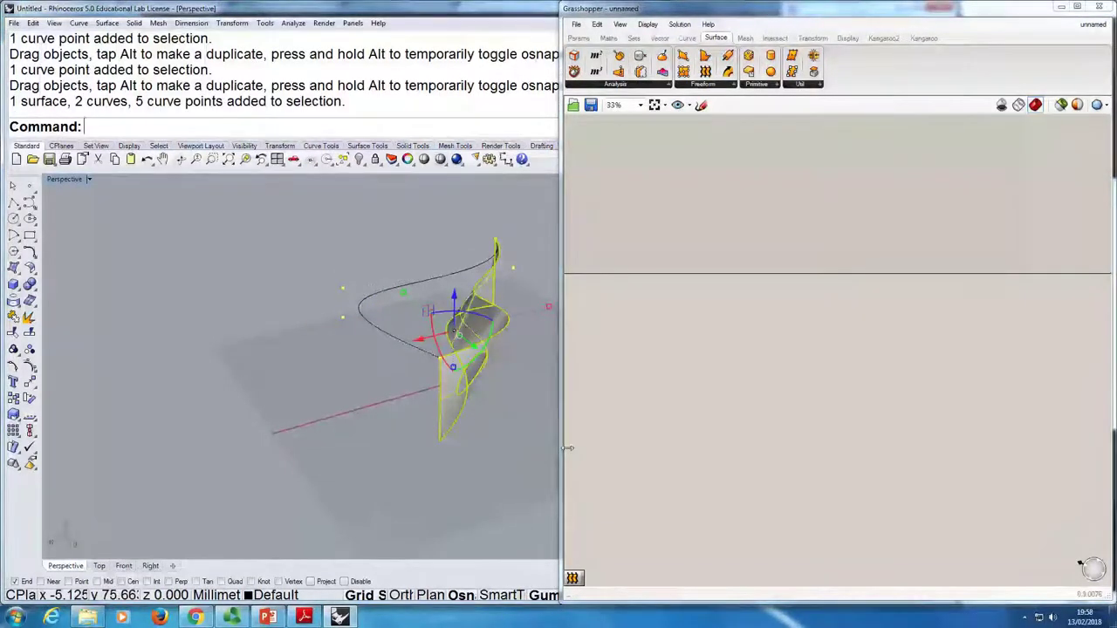
key("Delete")
right_click_drag(451, 341, 529, 369)
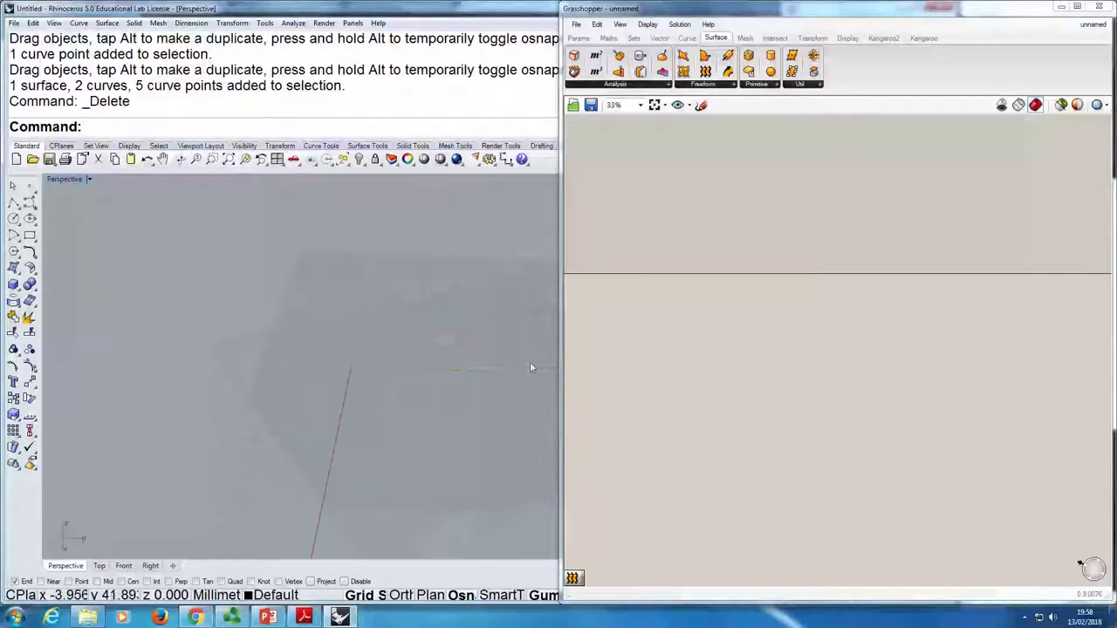
right_click_drag(673, 351, 742, 286)
right_click_drag(865, 223, 813, 219)
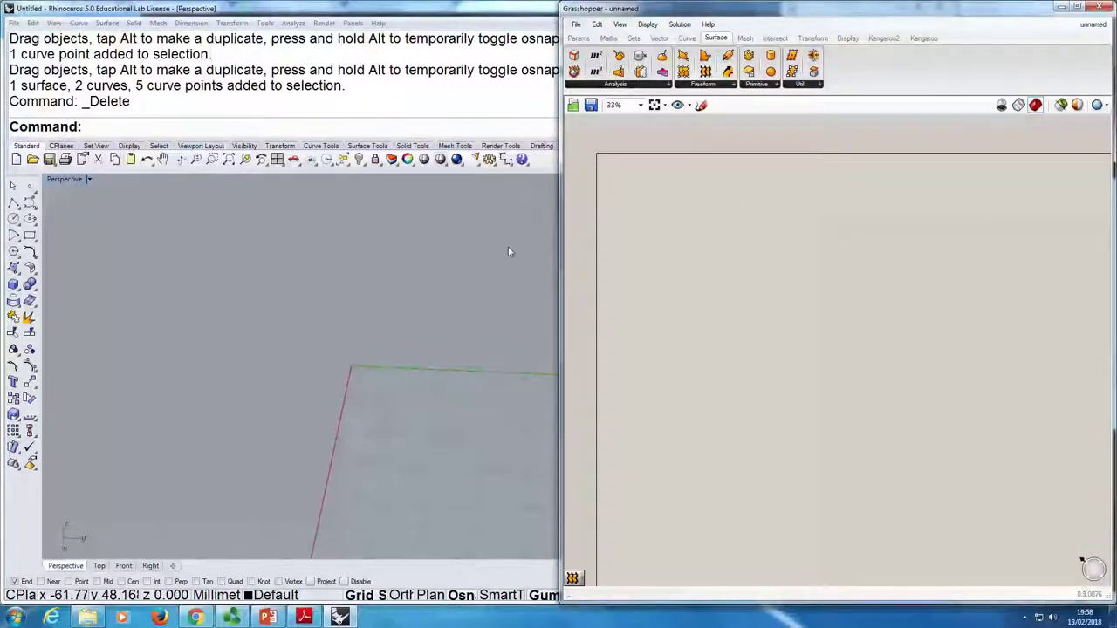
Step: Show Grasshopper's Vector components, and shift its window so the slide listing the commands used is revealed beside it
left_click(583, 39)
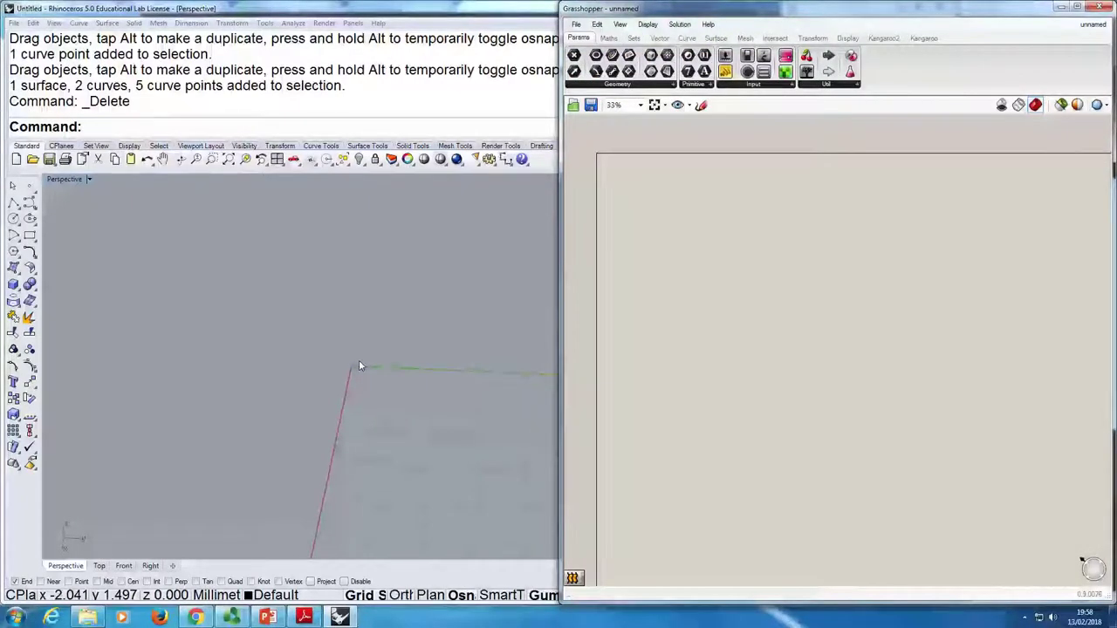
left_click(630, 39)
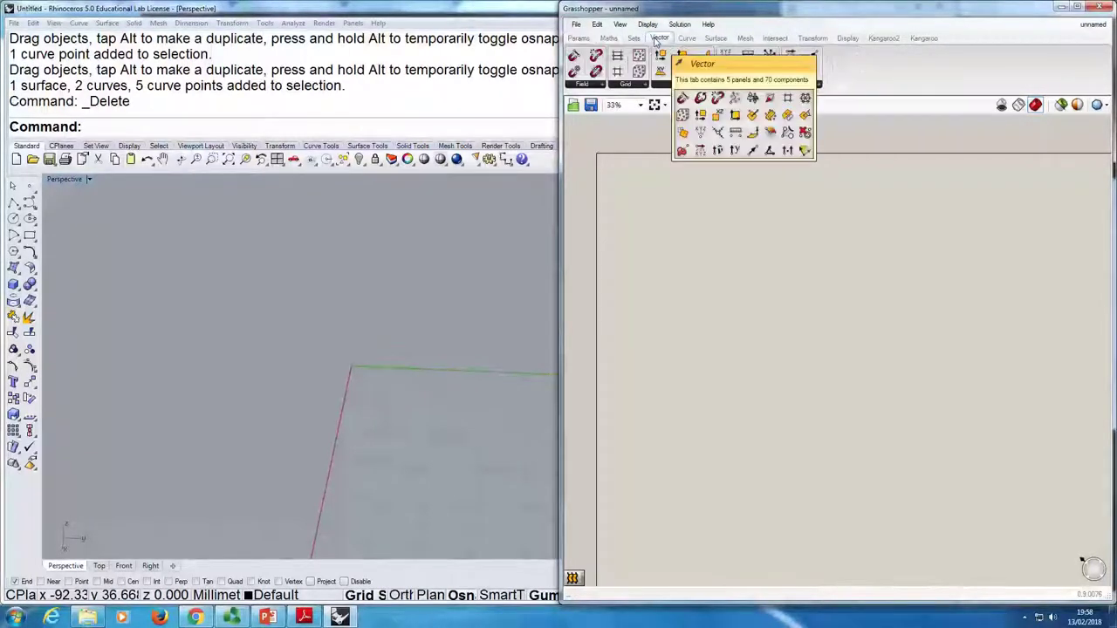
left_click(659, 38)
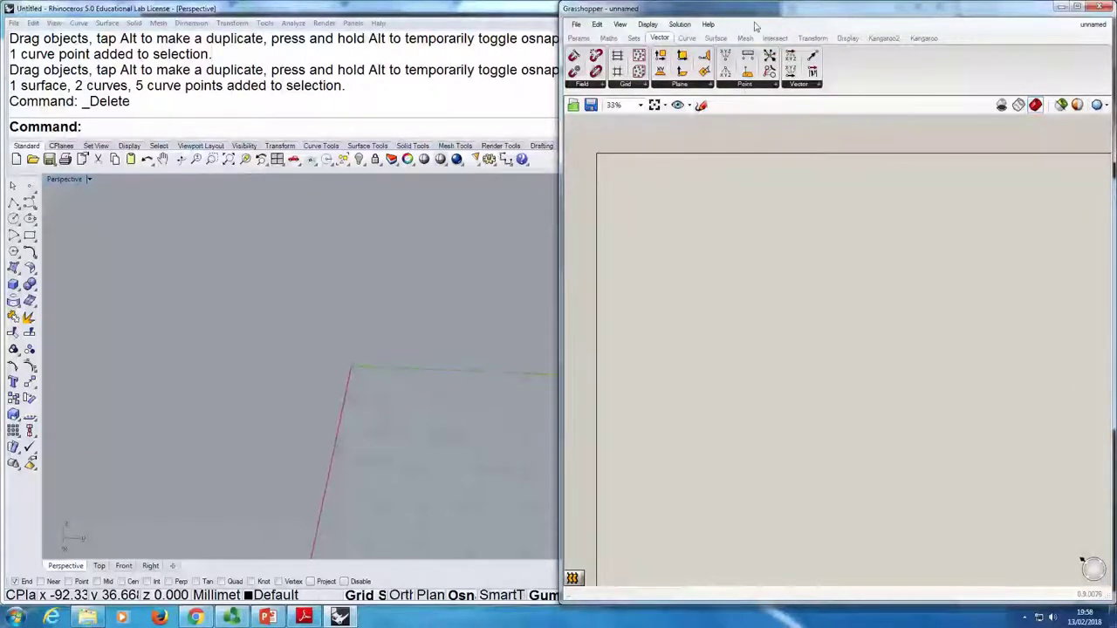
left_click_drag(756, 9, 630, 24)
left_click_drag(756, 96, 595, 15)
left_click(1026, 361)
left_click(1025, 361)
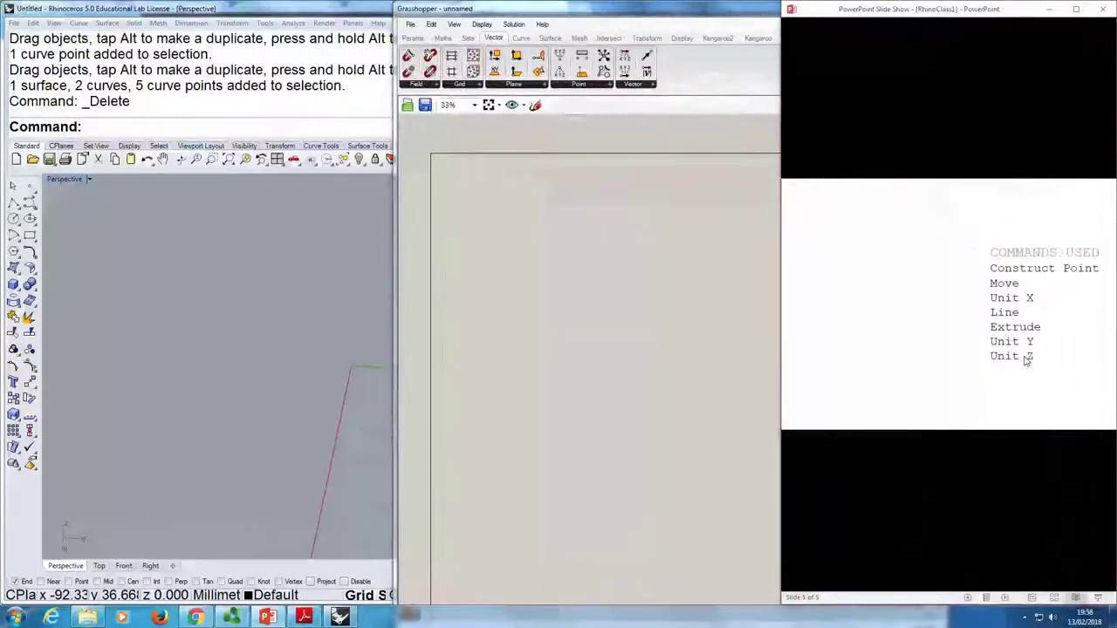
left_click(725, 322)
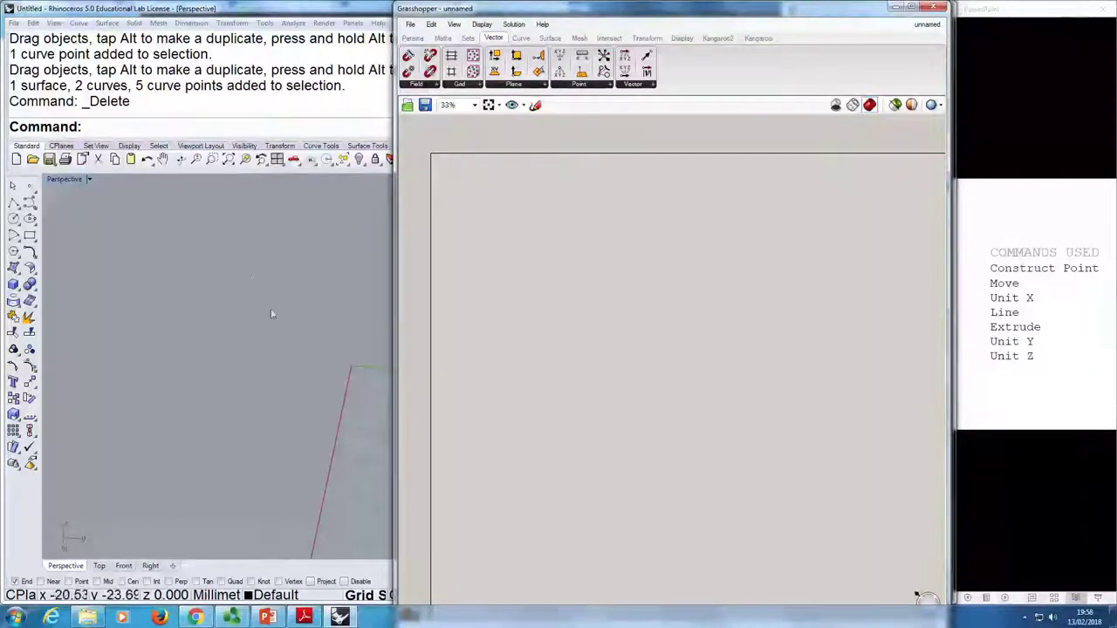
Step: Place a Construct Point component from the Vector point components on the canvas, near its upper edge
right_click_drag(271, 314, 117, 294)
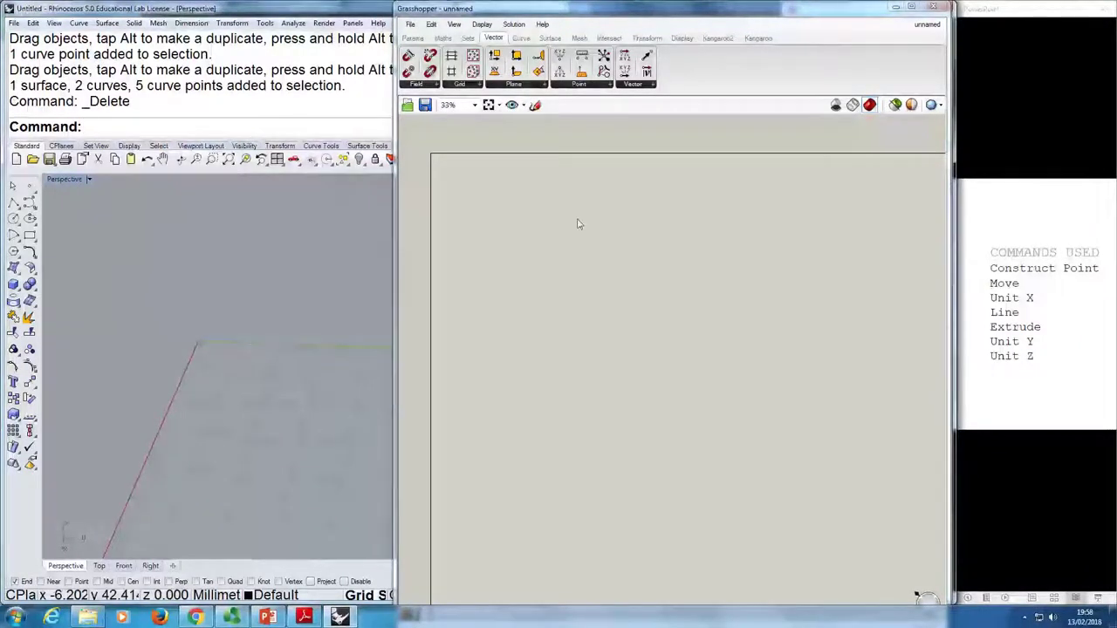
left_click(481, 184)
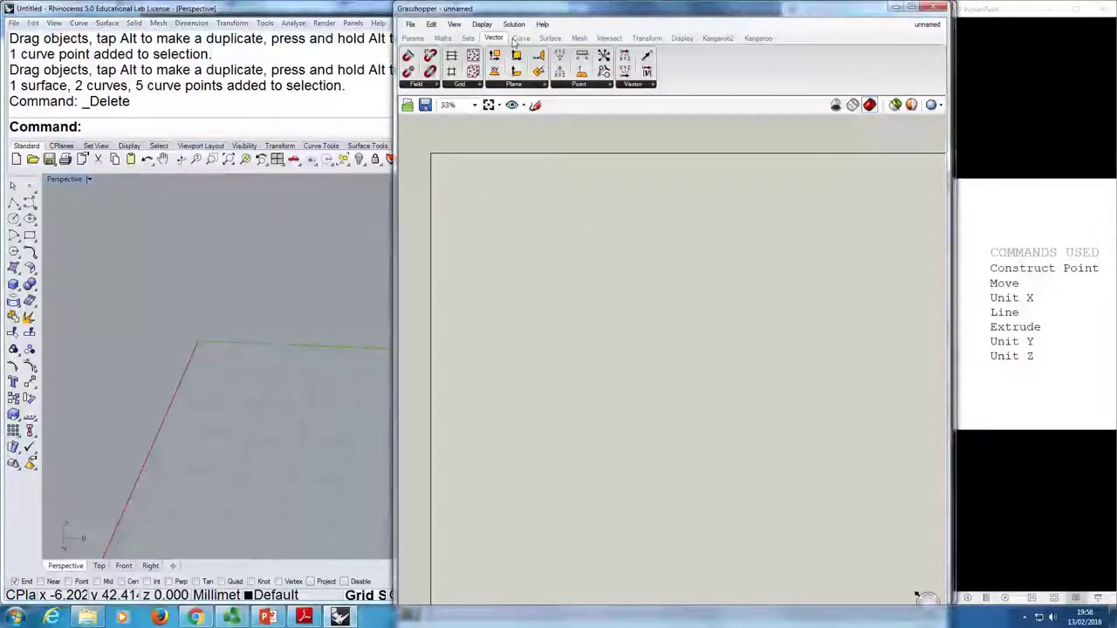
left_click(580, 85)
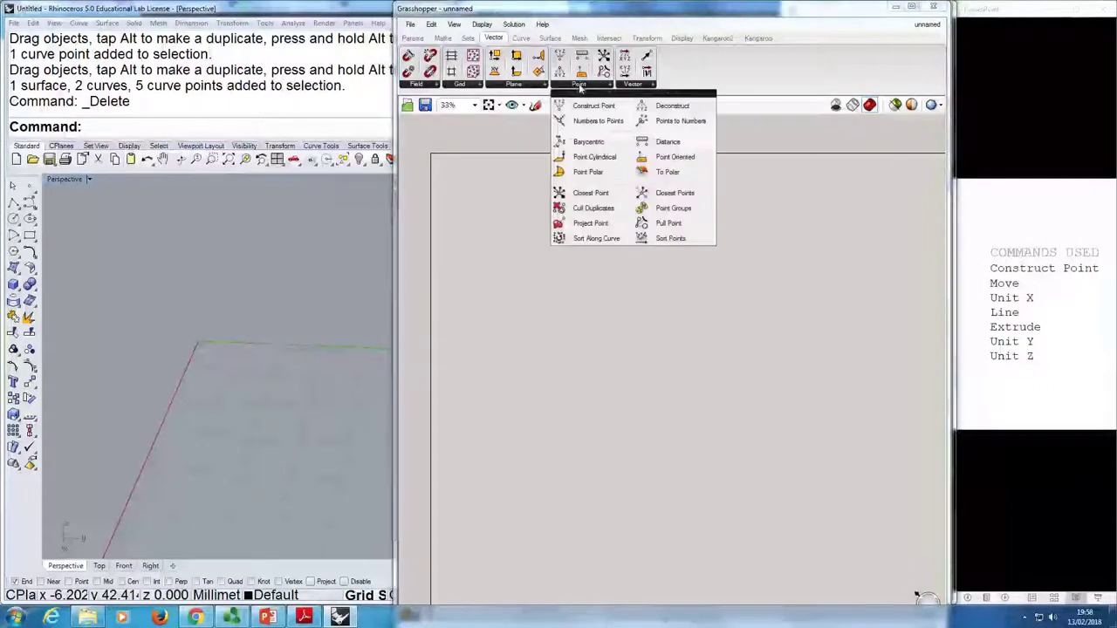
left_click_drag(589, 105, 515, 204)
scroll(515, 205, "up", 3)
left_click_drag(599, 238, 563, 183)
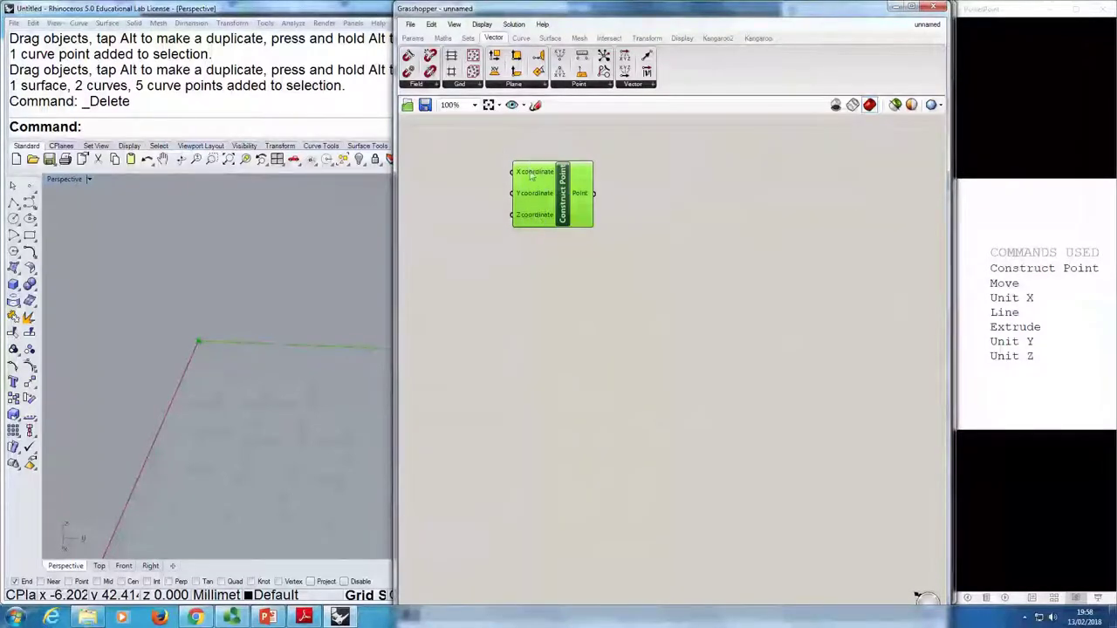
left_click(522, 264)
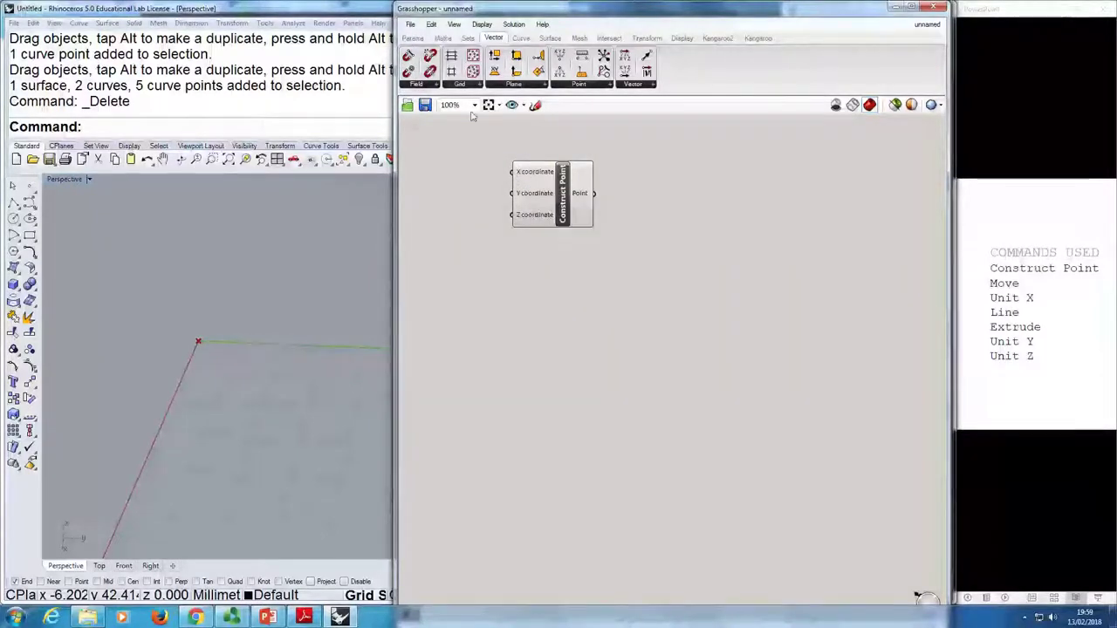
Step: Add a panel containing 0 beside Construct Point and connect it to the X, Y and Z coordinate inputs
left_click(412, 38)
left_click_drag(559, 71, 447, 187)
double_click(452, 190)
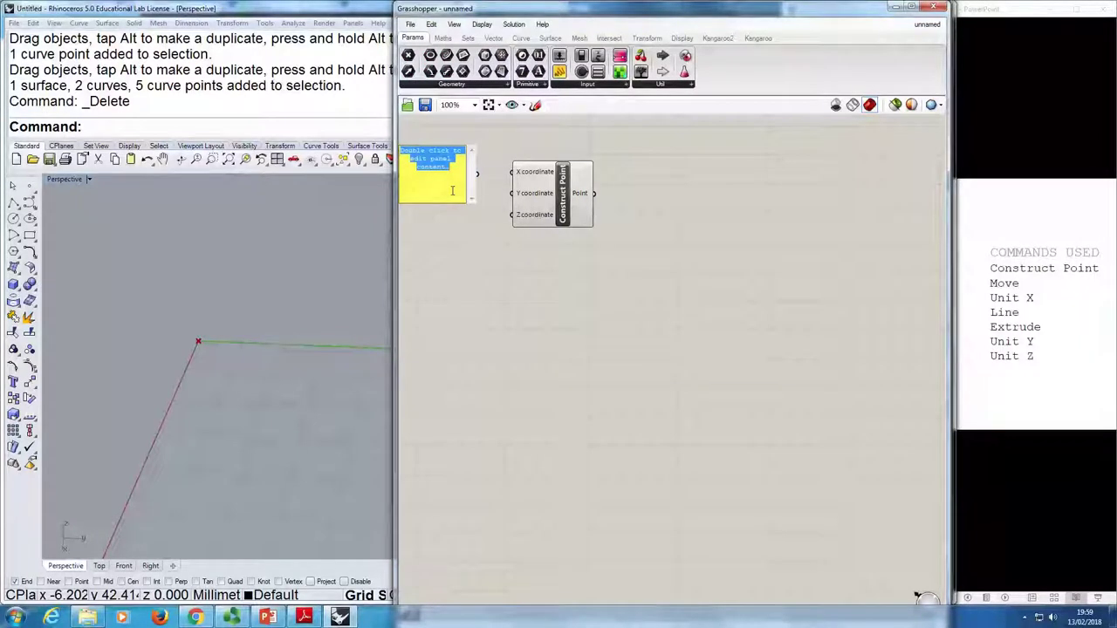
type("0")
left_click(472, 233)
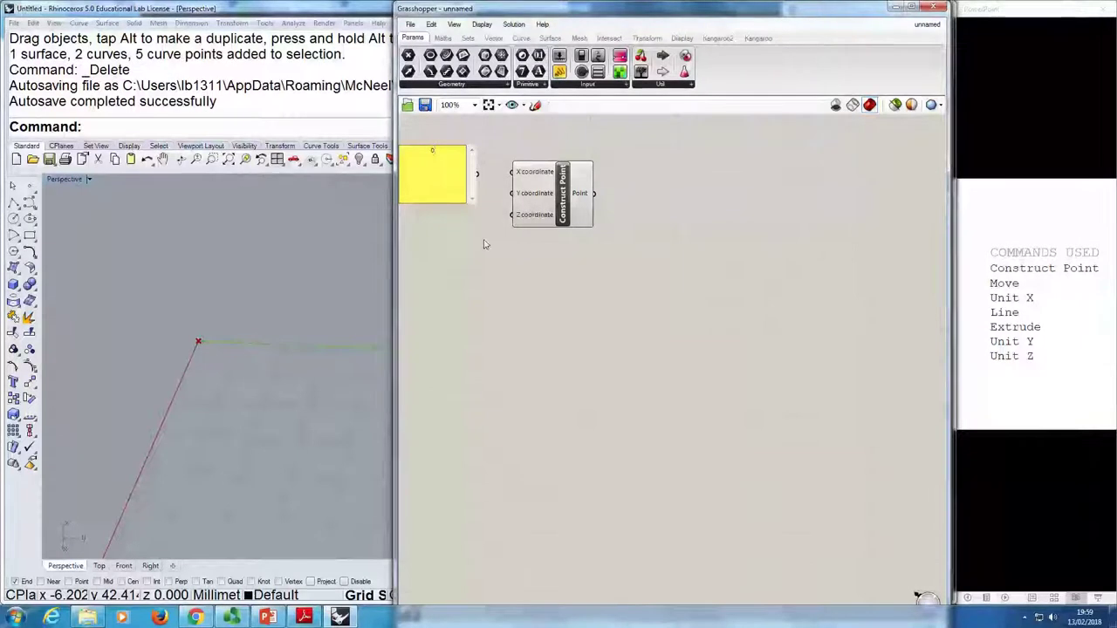
left_click_drag(456, 203, 515, 216)
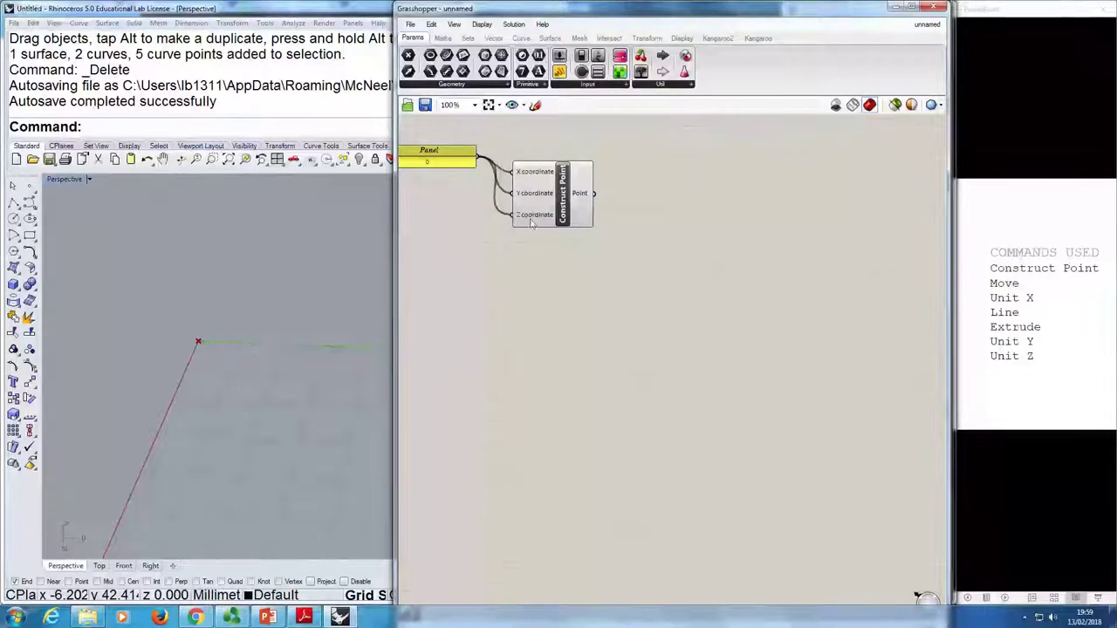
Step: Inspect the Z coordinate's Set Number option with the panel disconnected, and reconnect the panel to the Z coordinate input
right_click(535, 218)
key("Escape")
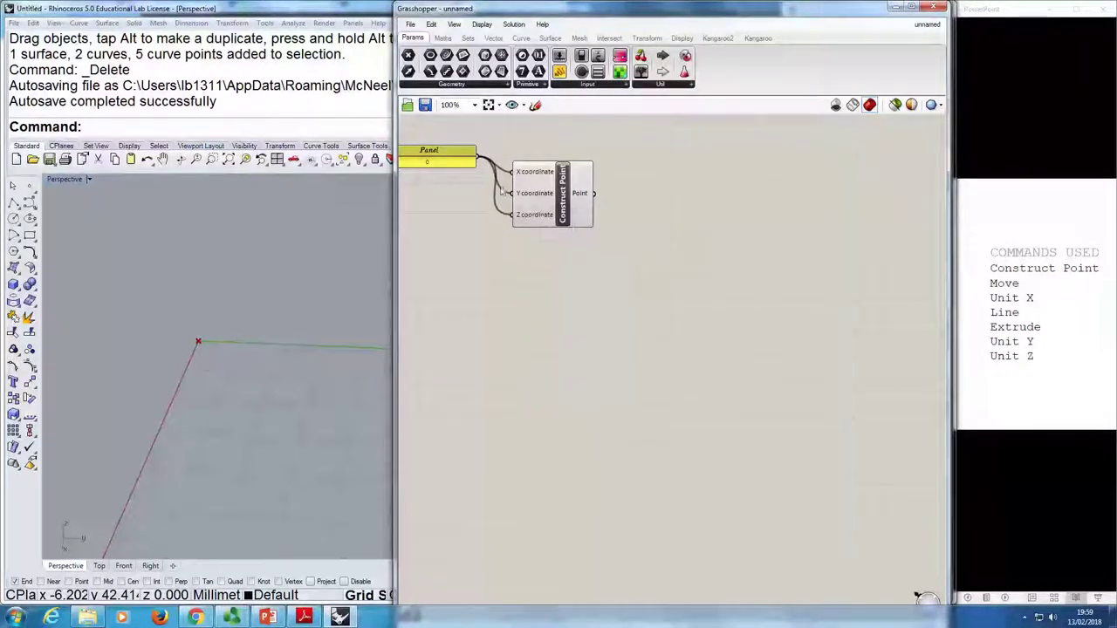
right_click(534, 216)
mouse_move(621, 333)
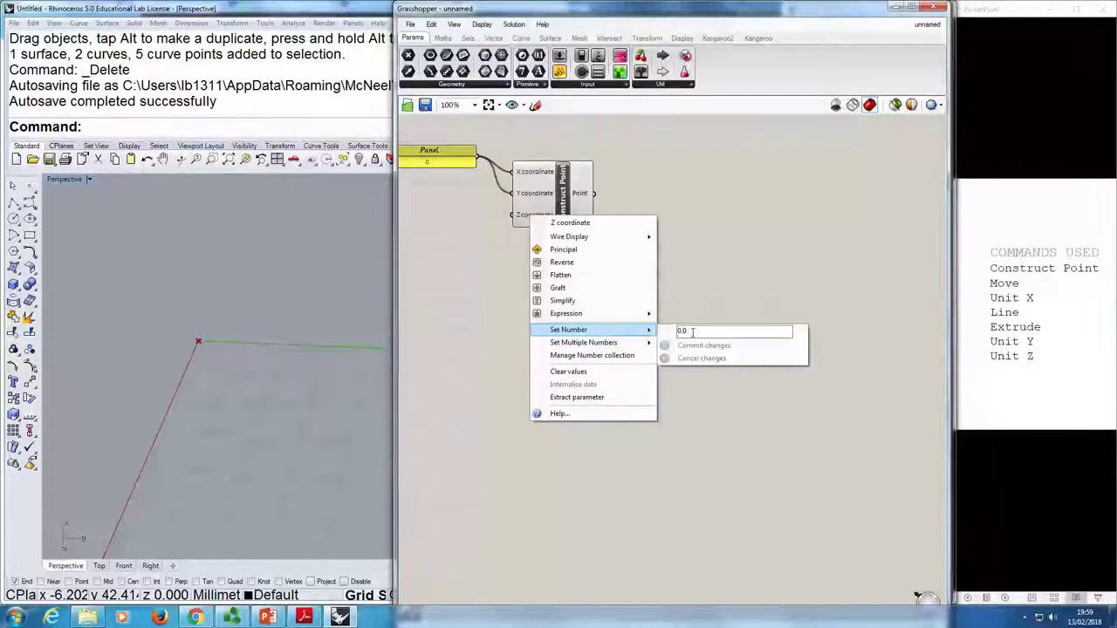
left_click(707, 267)
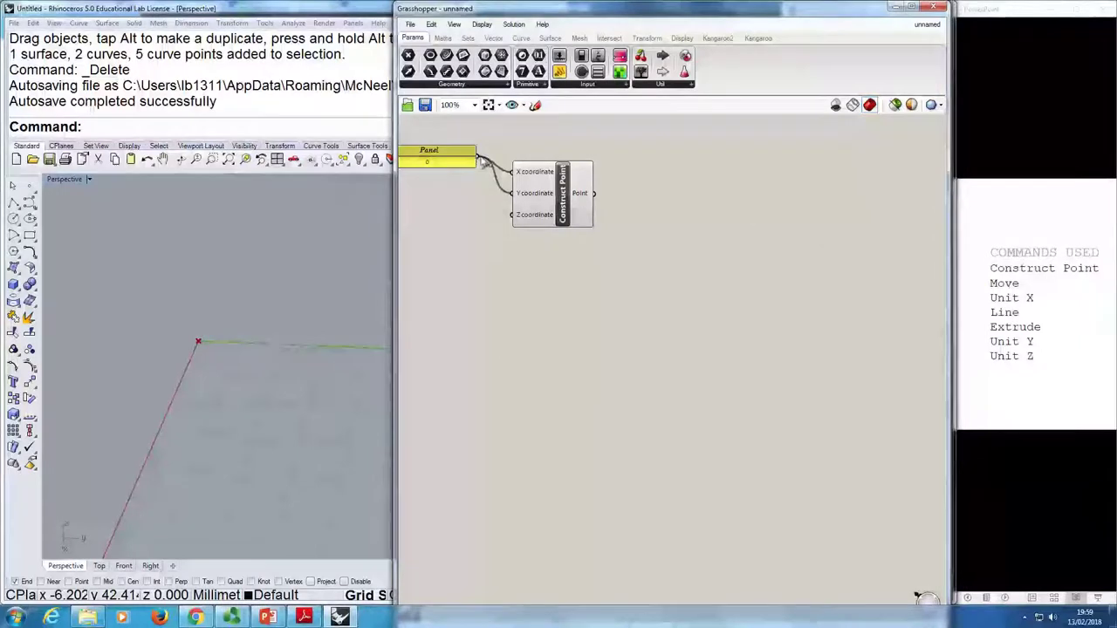
left_click_drag(480, 159, 527, 213, "shift")
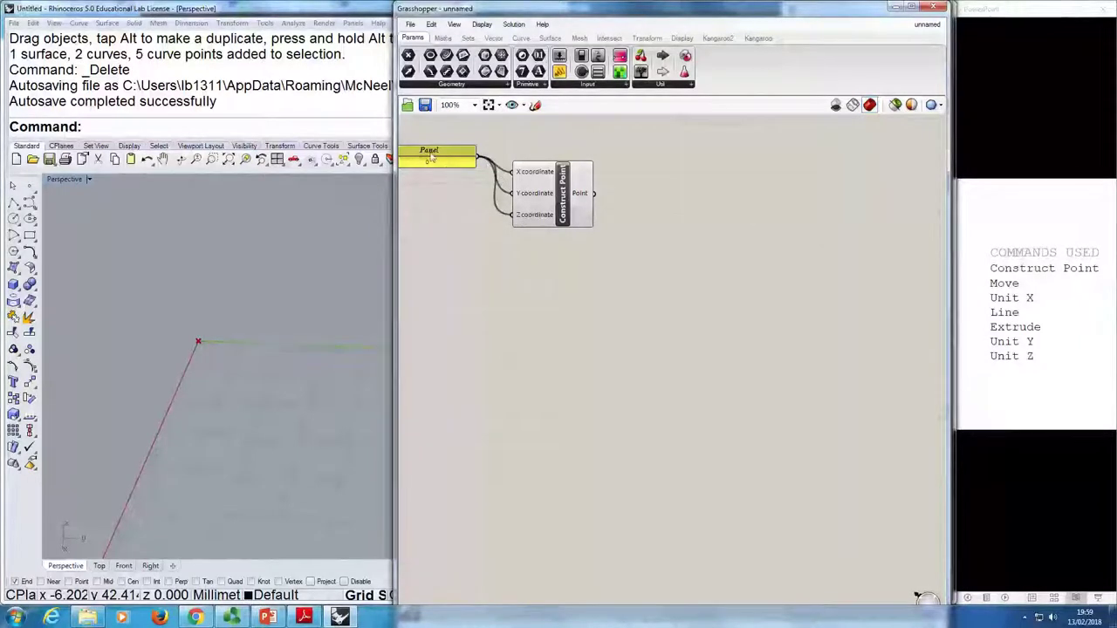
Step: Set the panel's value to 1 and examine the point's new location relative to the origin
double_click(434, 166)
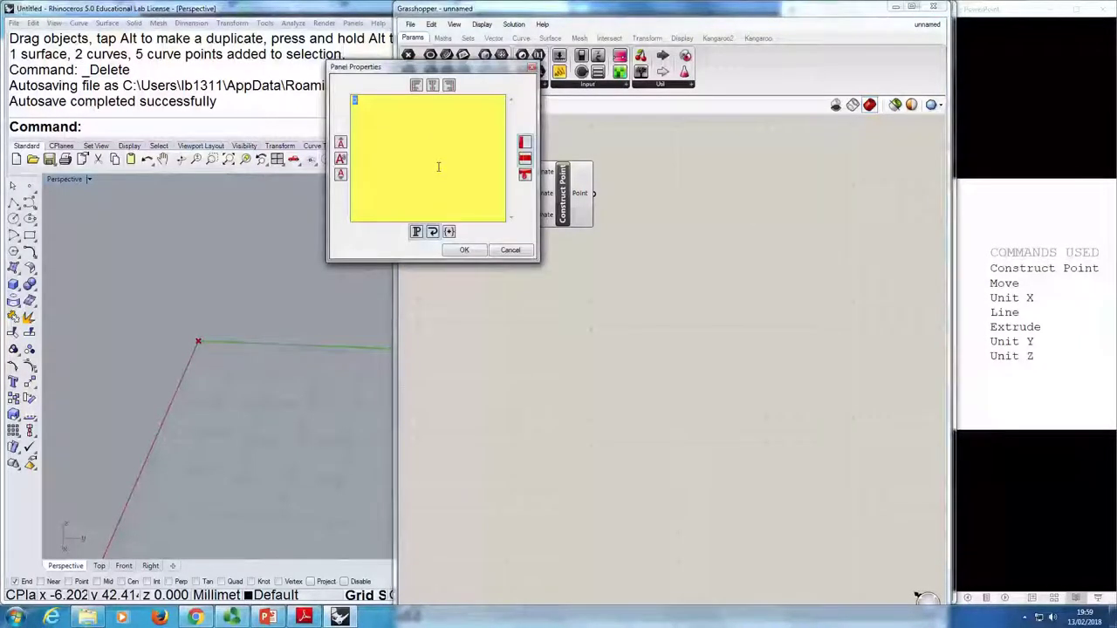
type("1")
left_click(464, 250)
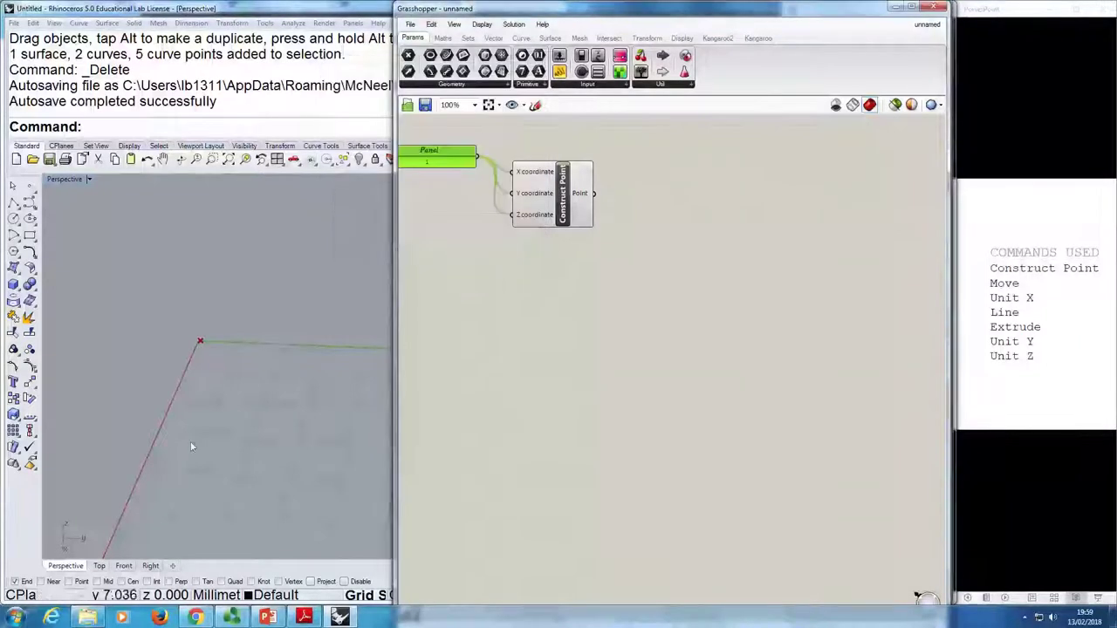
right_click_drag(229, 356, 145, 464)
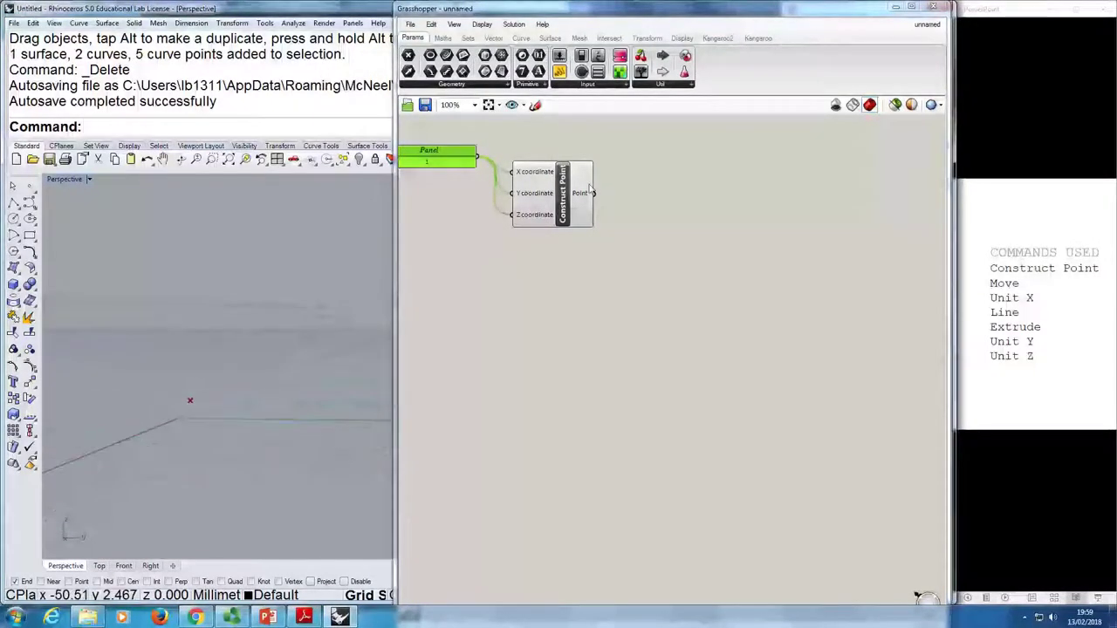
Step: Set the panel's value to 0 and reposition the panel level with Construct Point's Y coordinate input
double_click(442, 162)
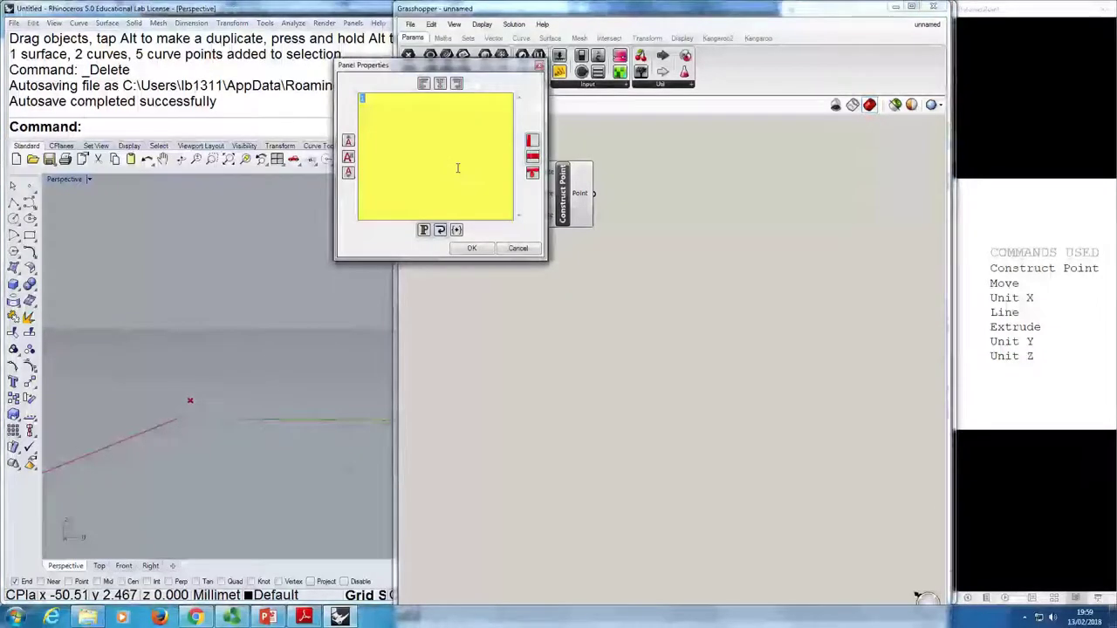
left_click(471, 248)
left_click_drag(441, 165, 455, 204)
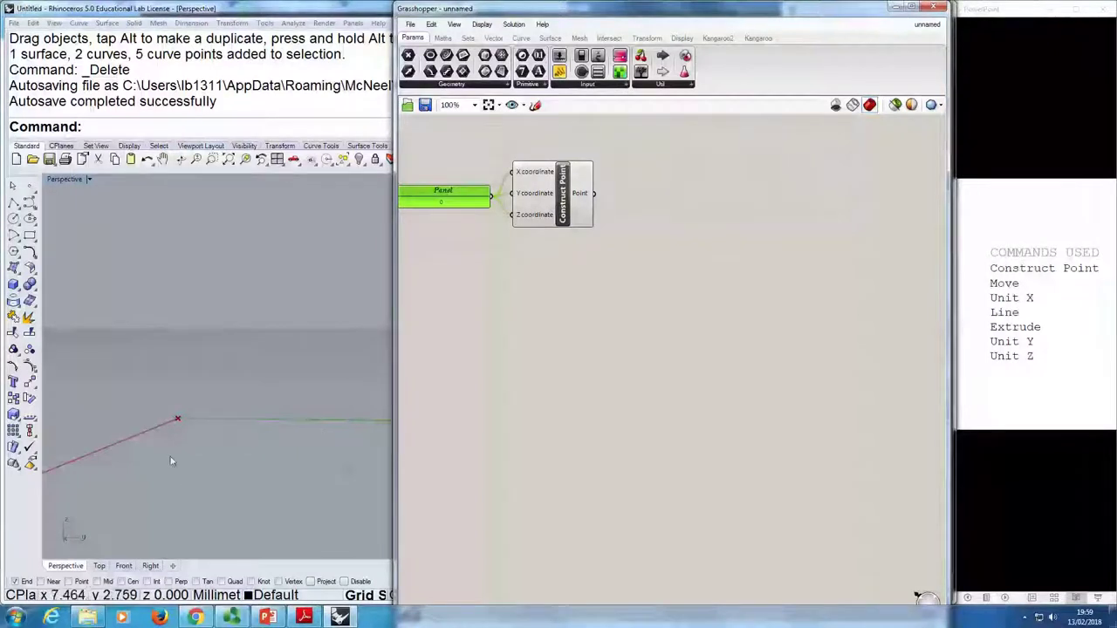
right_click_drag(171, 458, 488, 372)
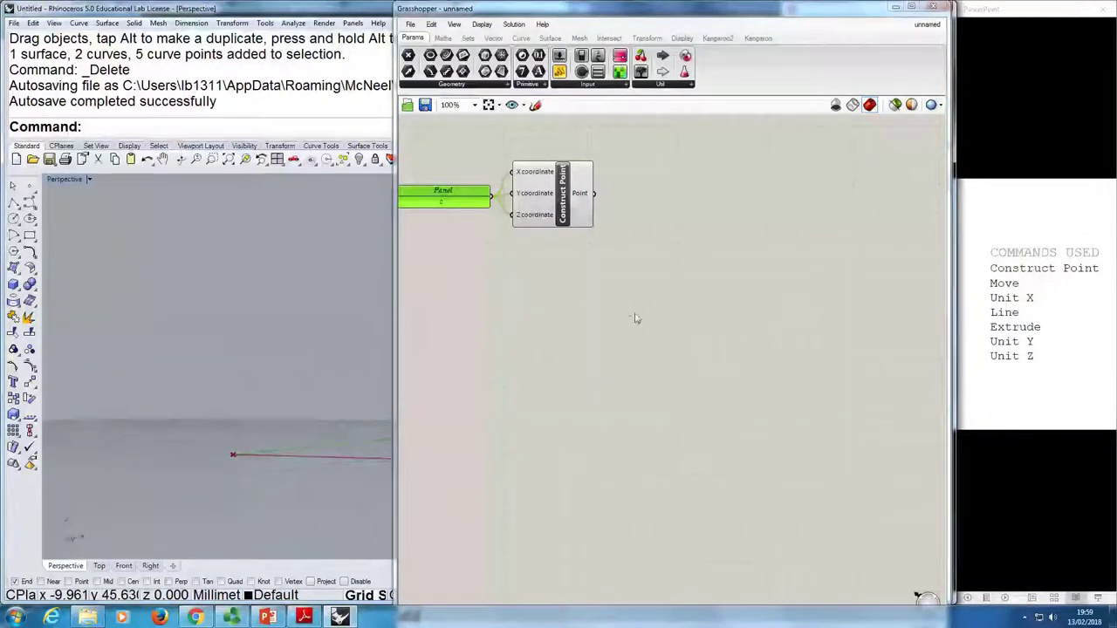
Step: Add a Move component beyond Construct Point and connect the Point output to its Geometry input
double_click(636, 318)
type("move")
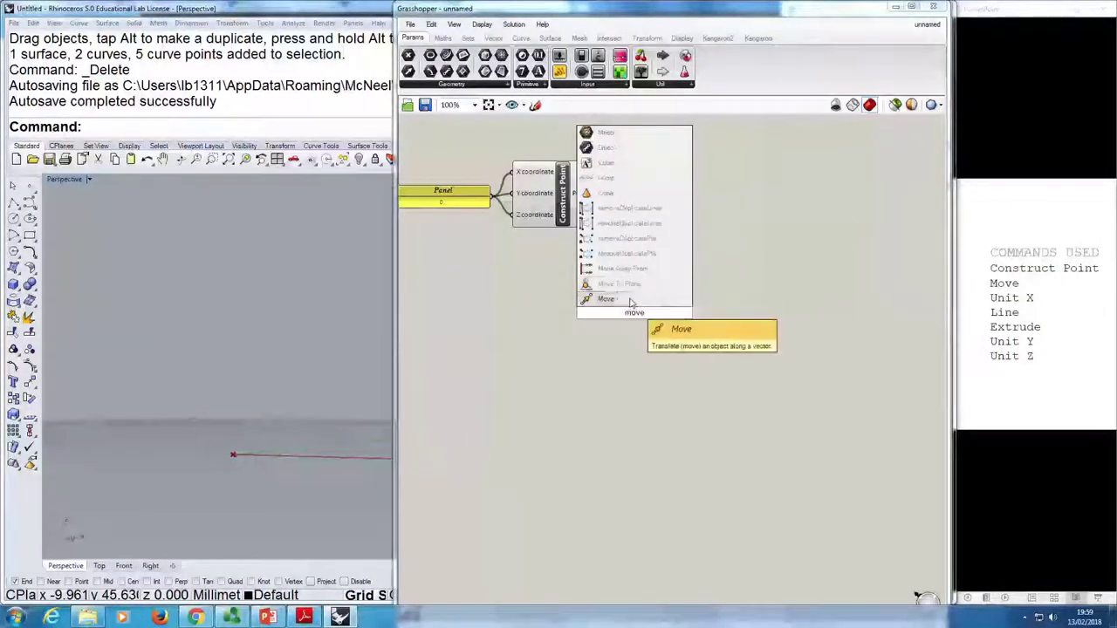
key("Return")
left_click_drag(634, 325, 688, 279)
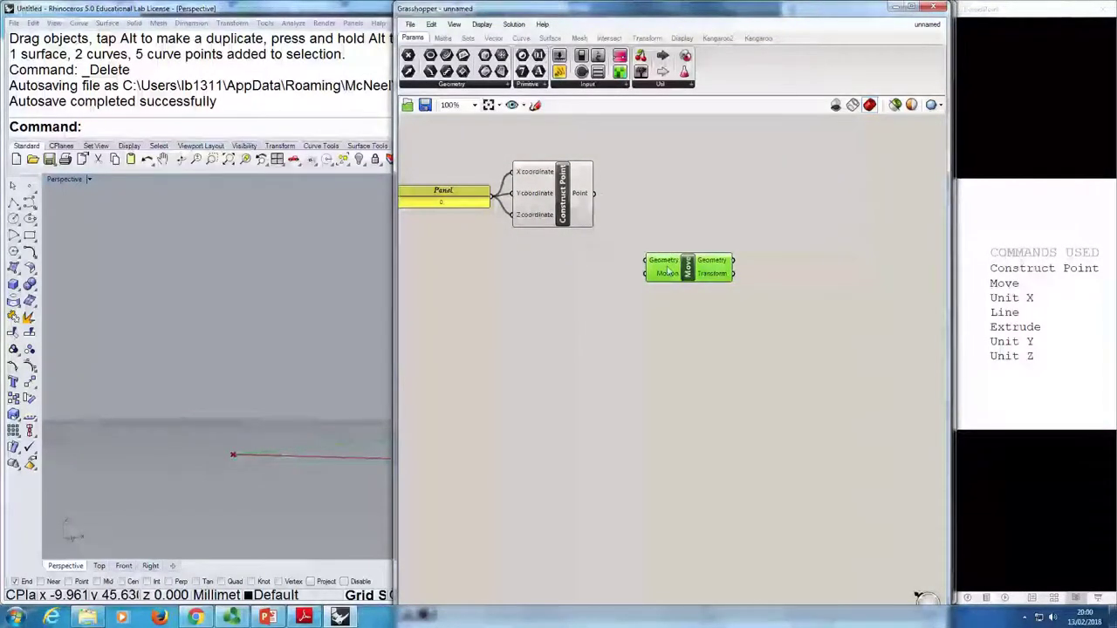
left_click_drag(595, 194, 656, 267)
Step: Place a Unit X vector component below Construct Point and connect its unit vector to Move's Motion input
left_click(493, 38)
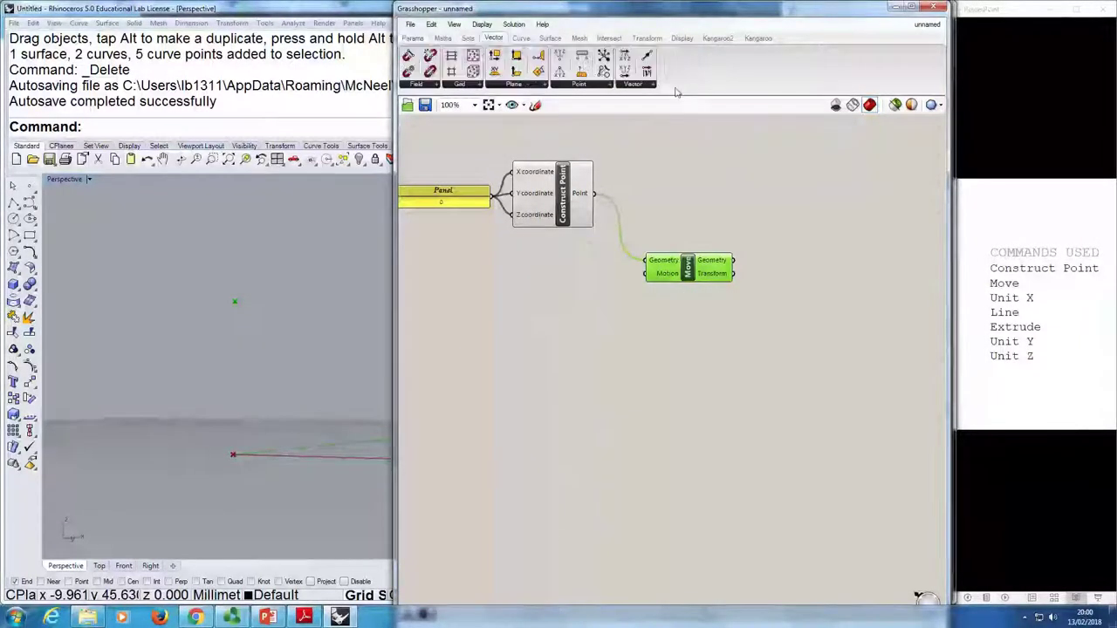
left_click(650, 85)
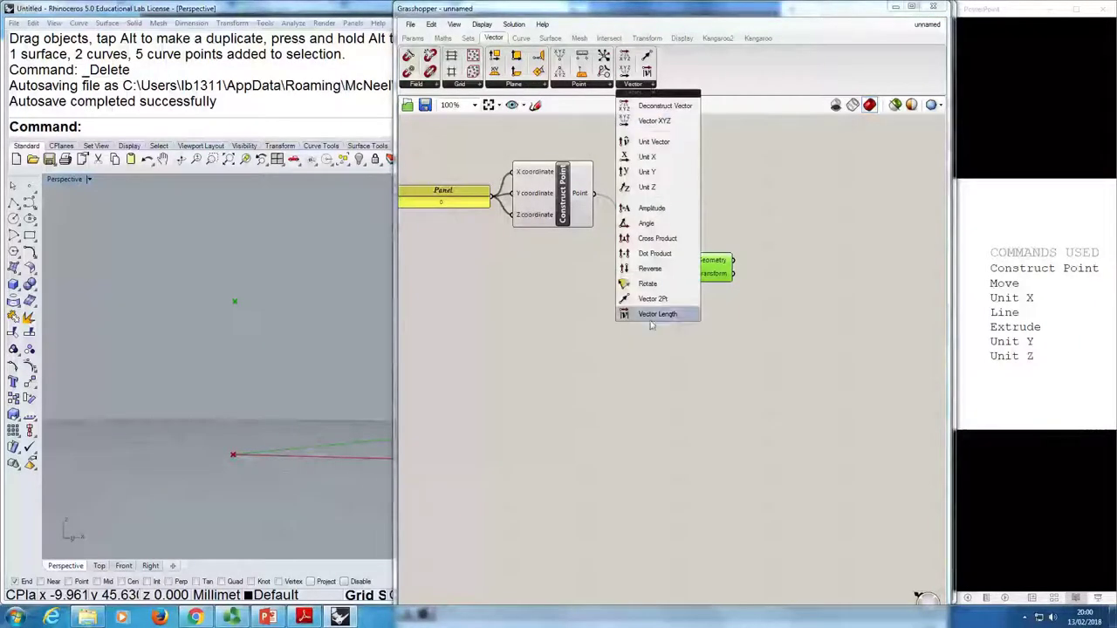
left_click(647, 156)
left_click(555, 323)
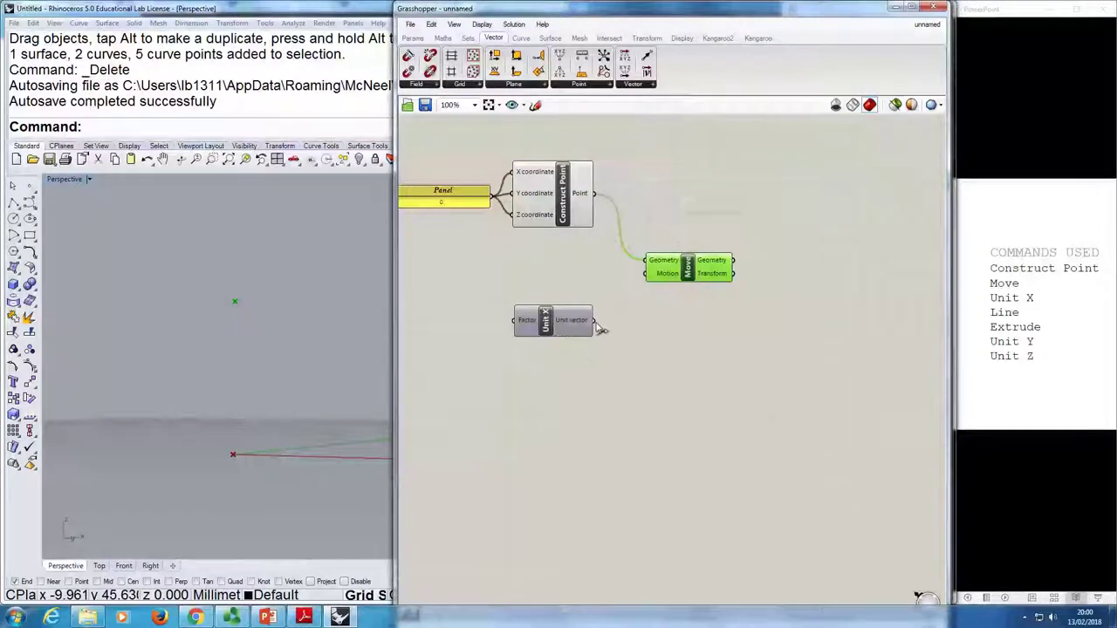
left_click_drag(594, 321, 663, 275)
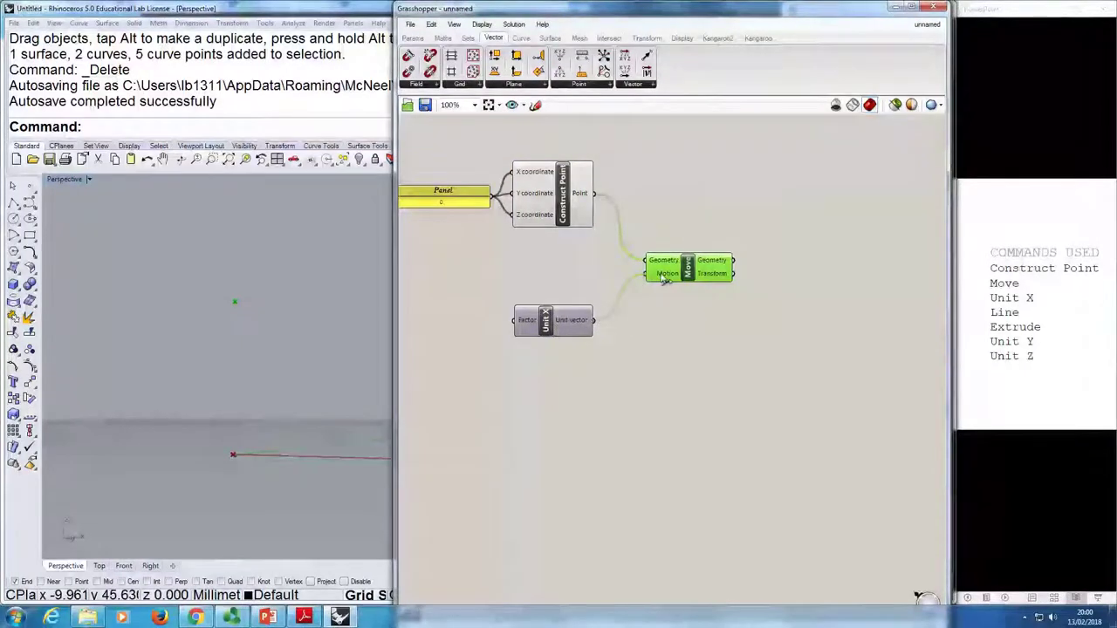
right_click_drag(522, 392, 575, 392)
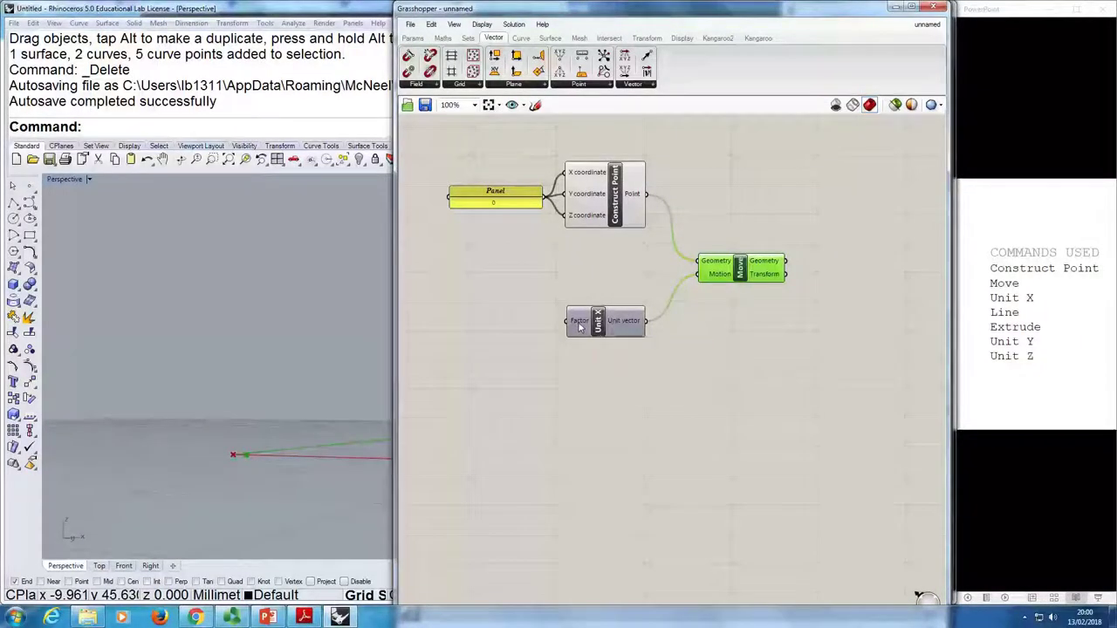
Step: Add a number slider beside Unit X and configure it with 0 digits, a minimum of 1 and a maximum of 20
left_click(412, 39)
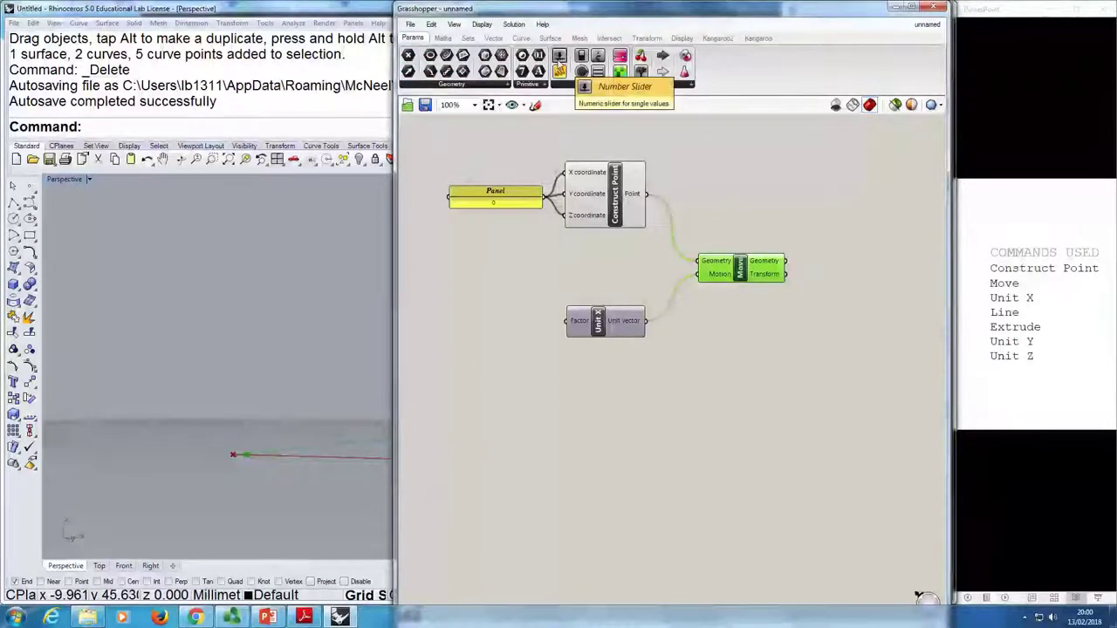
left_click_drag(559, 56, 480, 307)
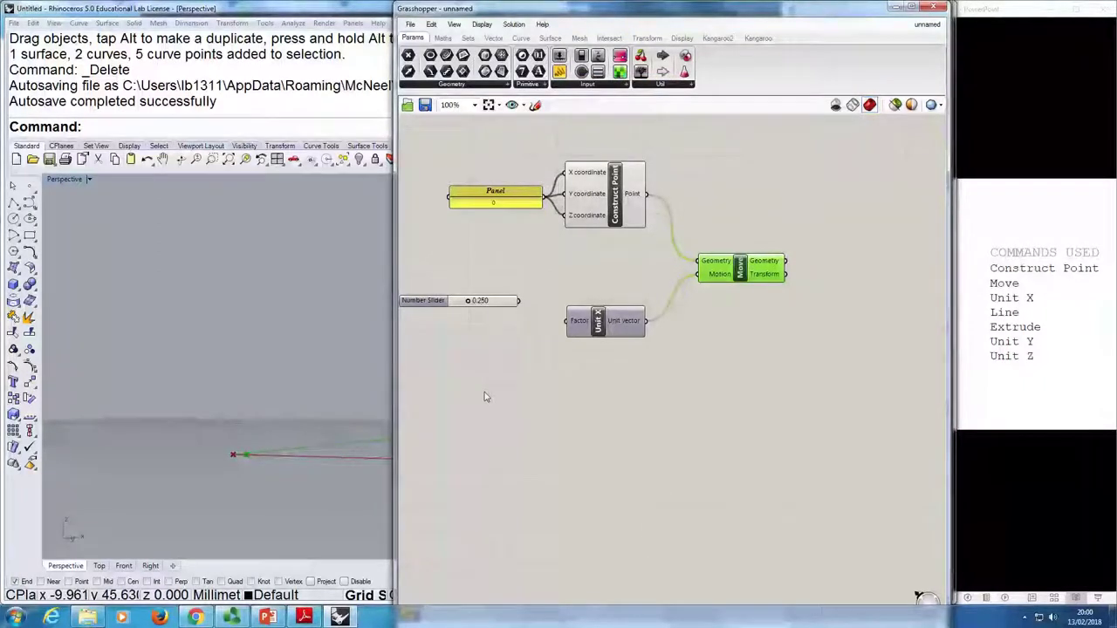
double_click(433, 302)
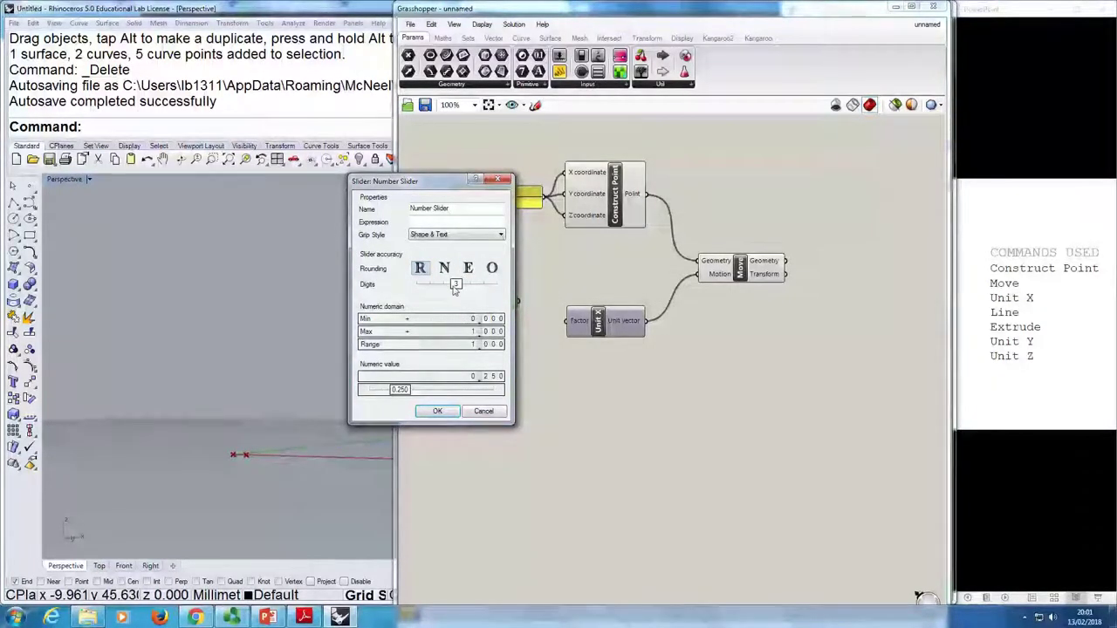
left_click_drag(456, 285, 417, 287)
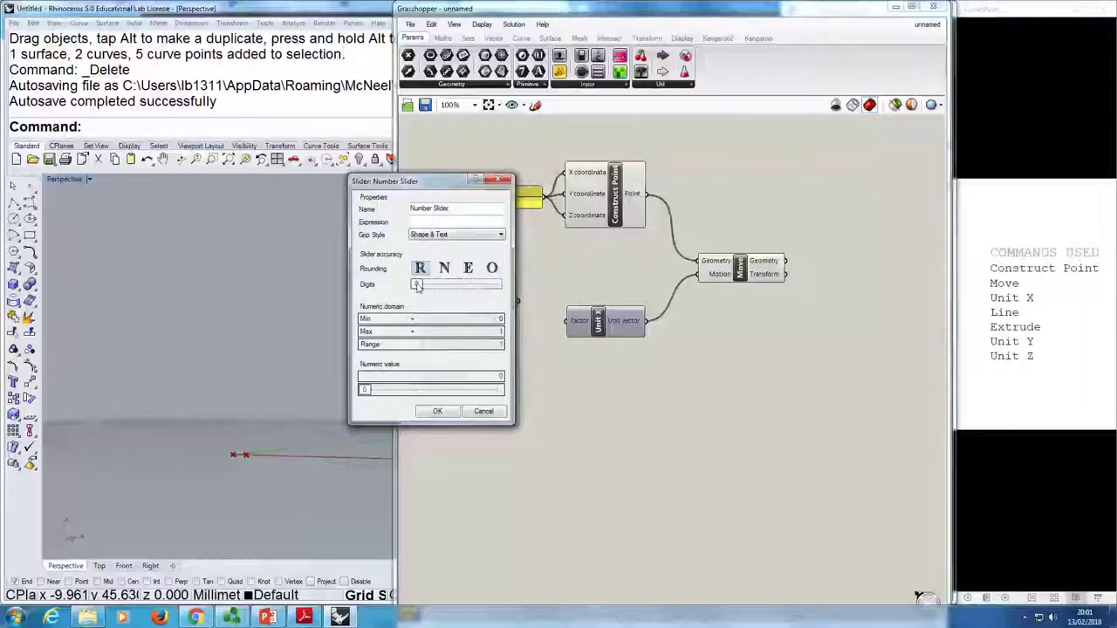
double_click(476, 320)
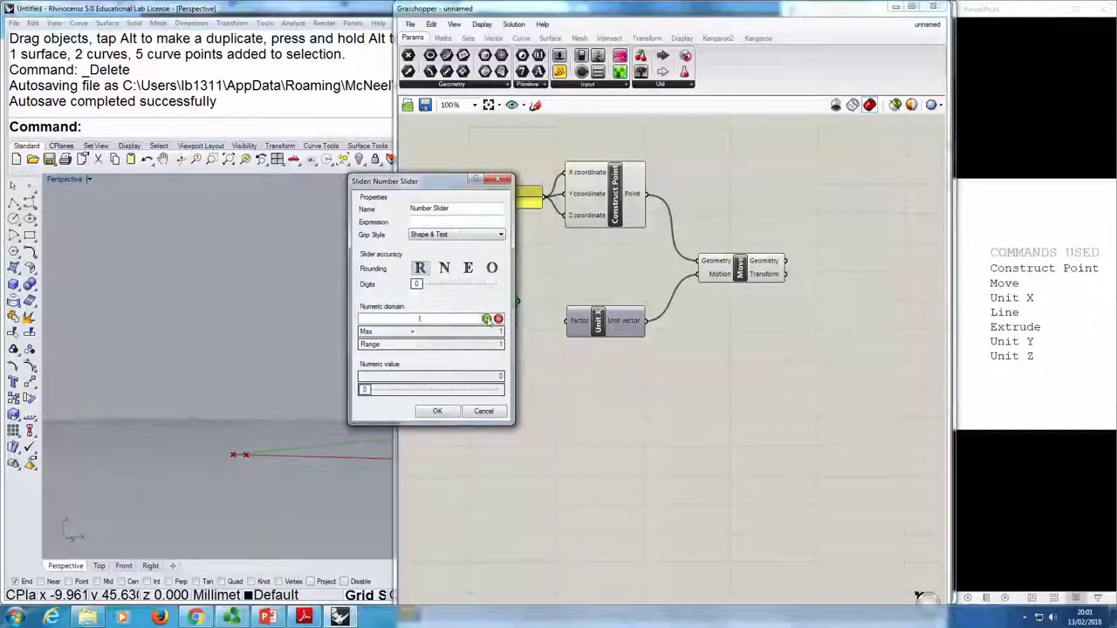
type("1")
double_click(475, 332)
type("20")
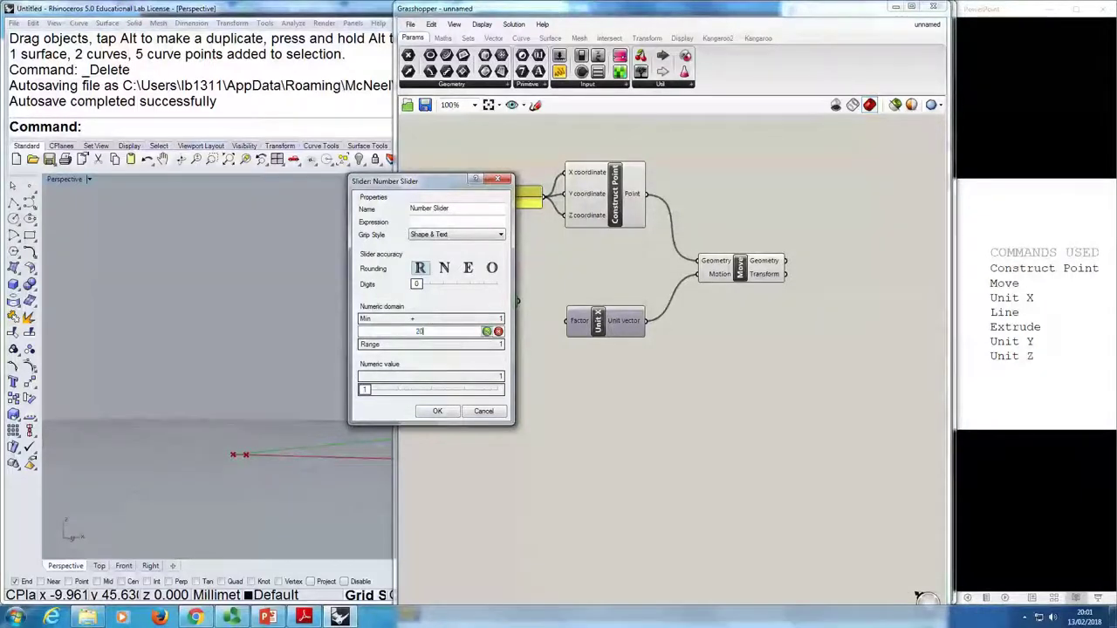
left_click(486, 332)
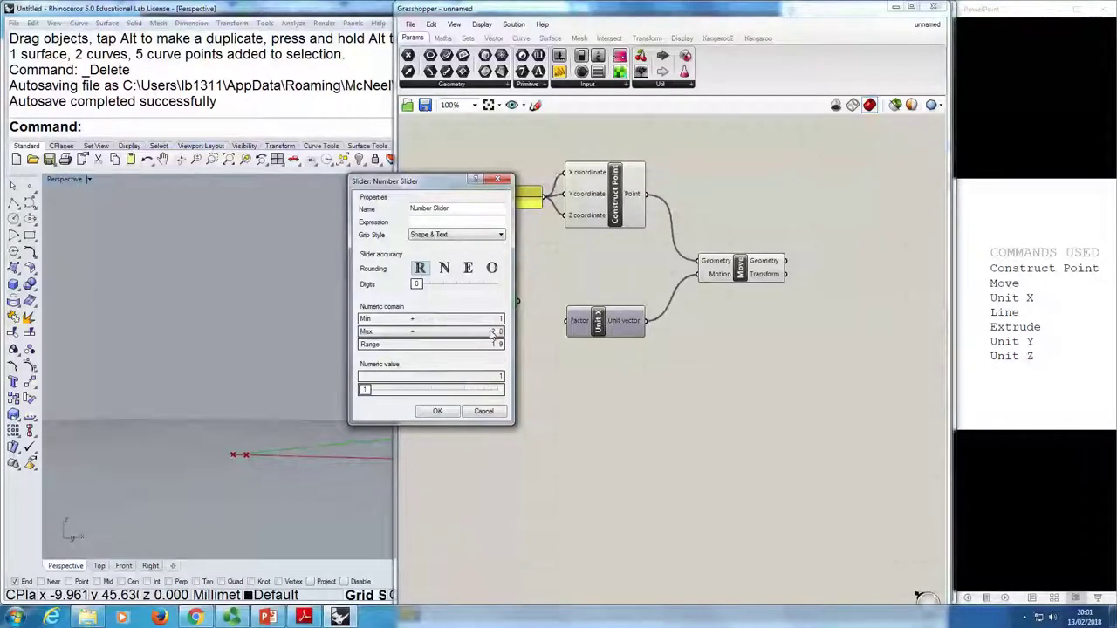
left_click(437, 411)
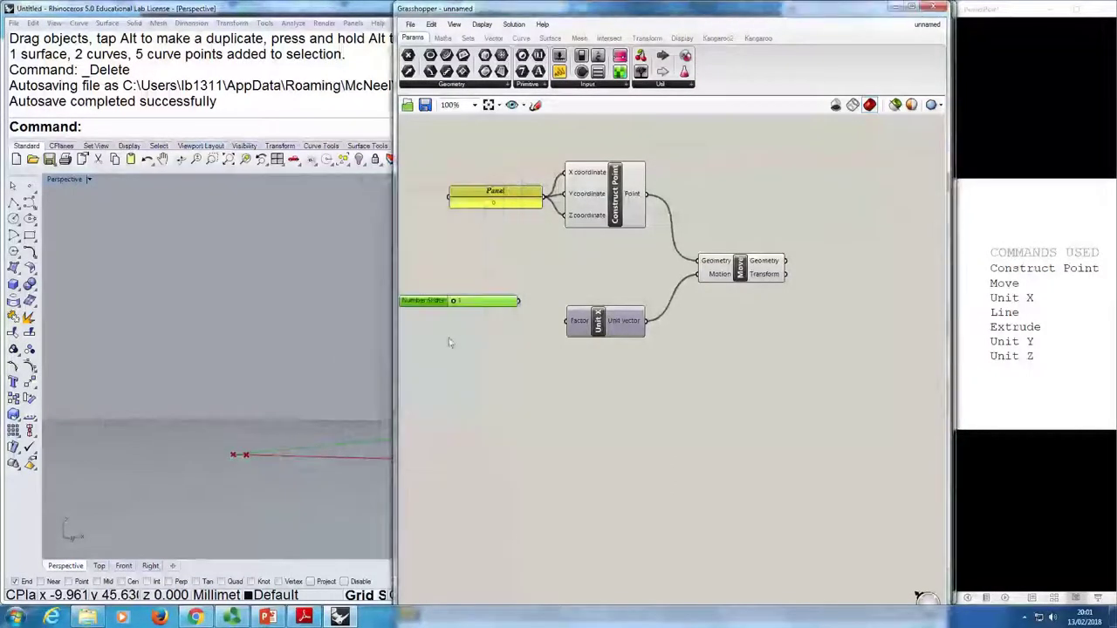
Step: Connect the number slider to Unit X's Factor input and set the slider to 14
left_click_drag(491, 305, 569, 326)
scroll(570, 330, "down", 5)
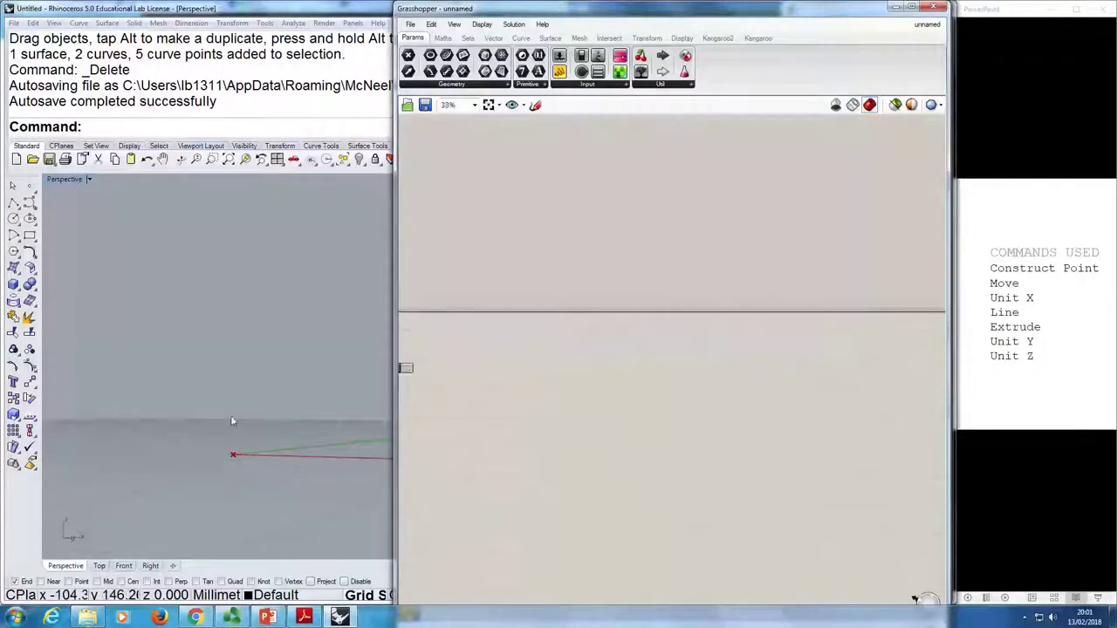
scroll(231, 413, "down", 2)
right_click_drag(245, 425, 305, 457)
right_click_drag(483, 421, 633, 390)
scroll(516, 369, "up", 5)
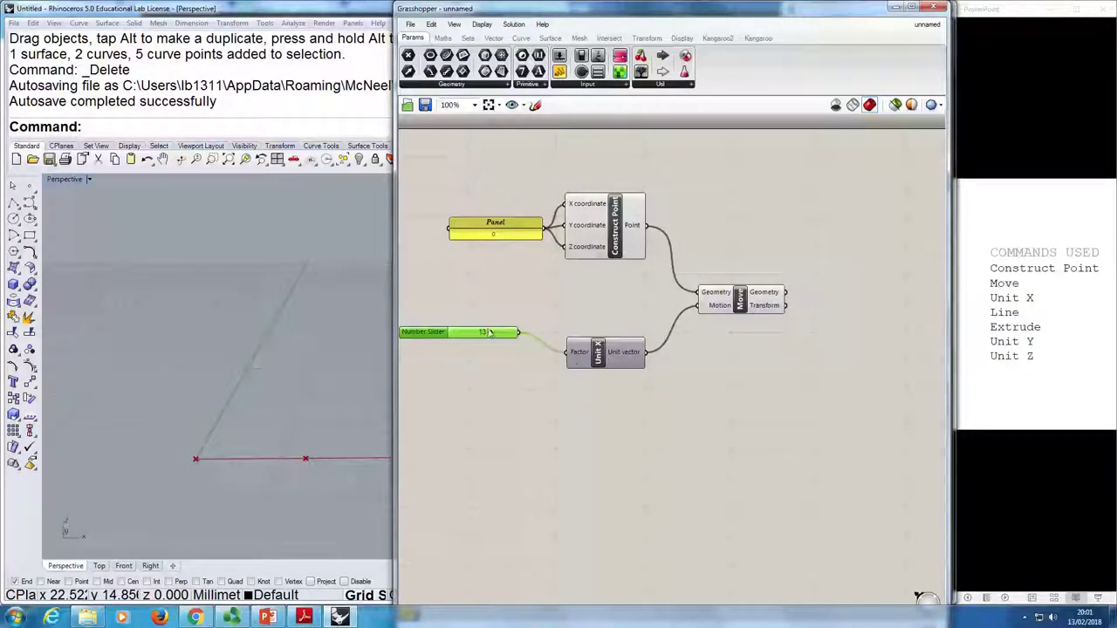
mouse_move(489, 333)
left_mouse_down()
mouse_move(443, 341)
mouse_move(529, 337)
mouse_move(456, 337)
mouse_move(504, 345)
left_mouse_up()
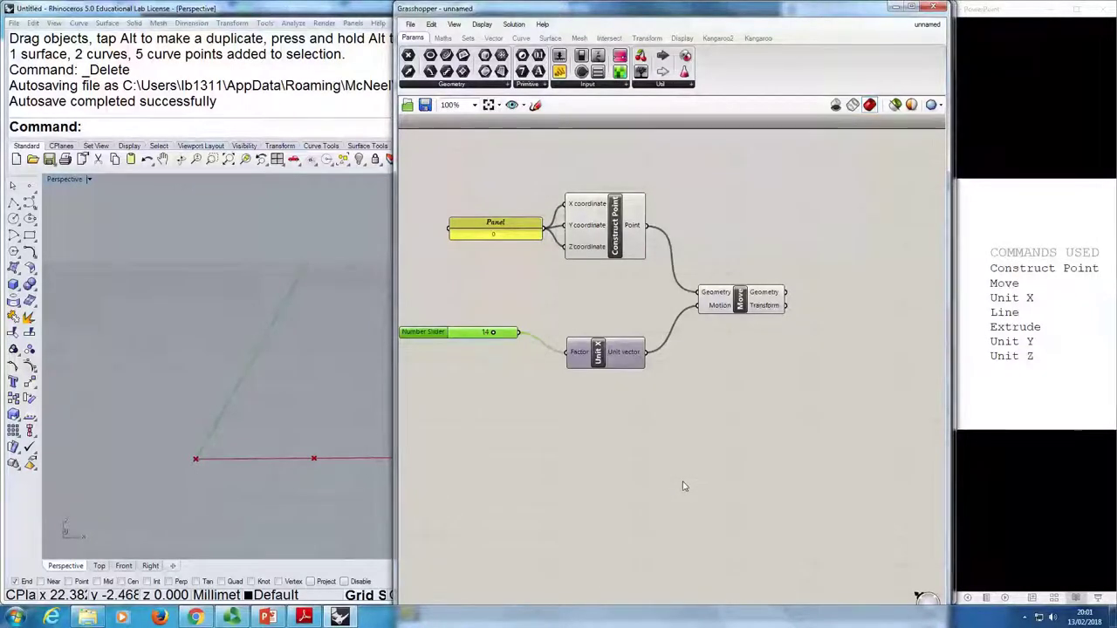
Step: Add a Line component beyond Move, with Construct Point's output as its start point and Move's Geometry output as its end point
double_click(673, 431)
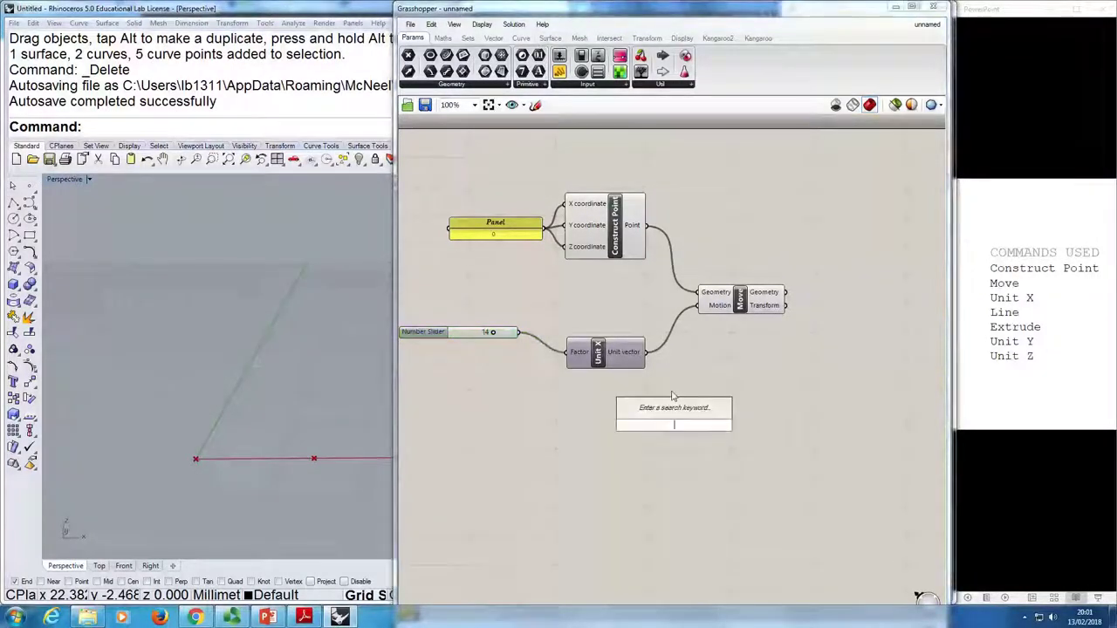
type("line")
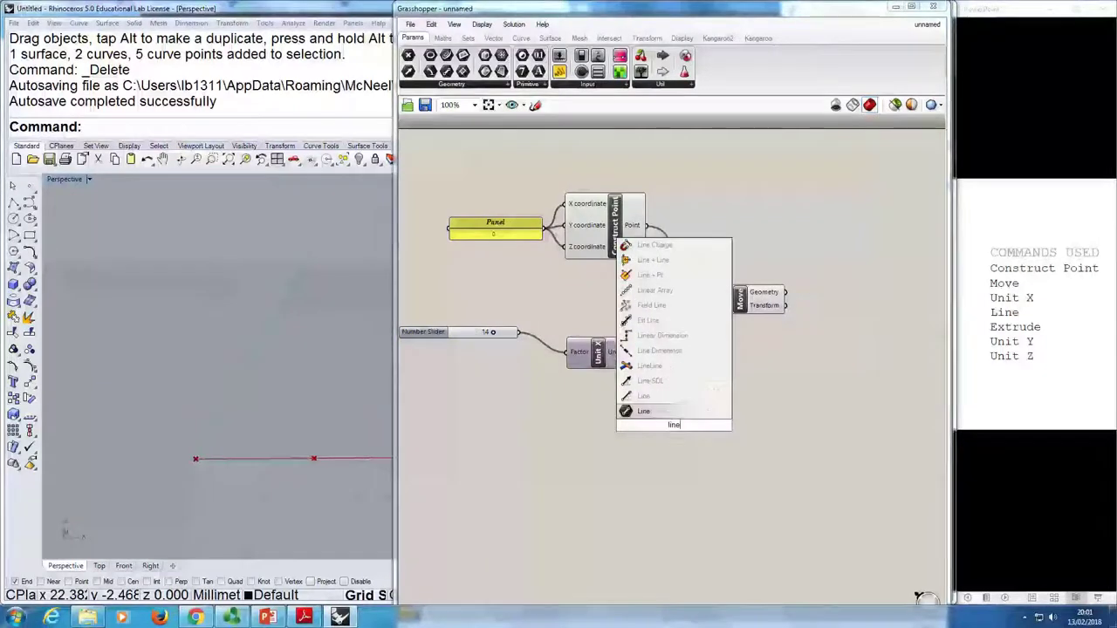
left_click(646, 411)
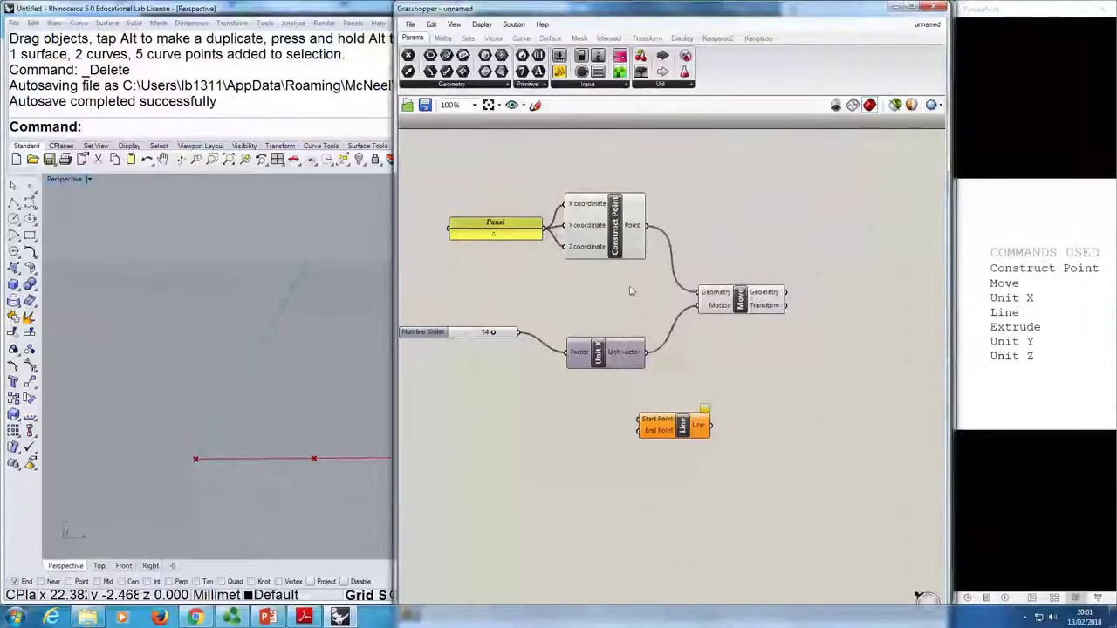
left_click(521, 39)
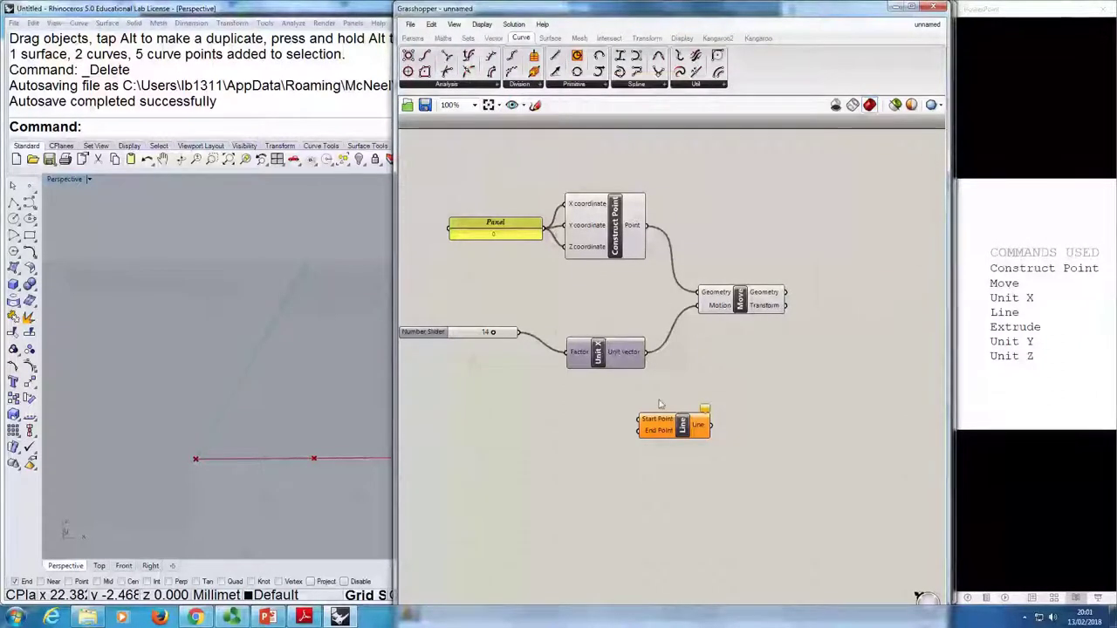
left_click_drag(685, 427, 855, 232)
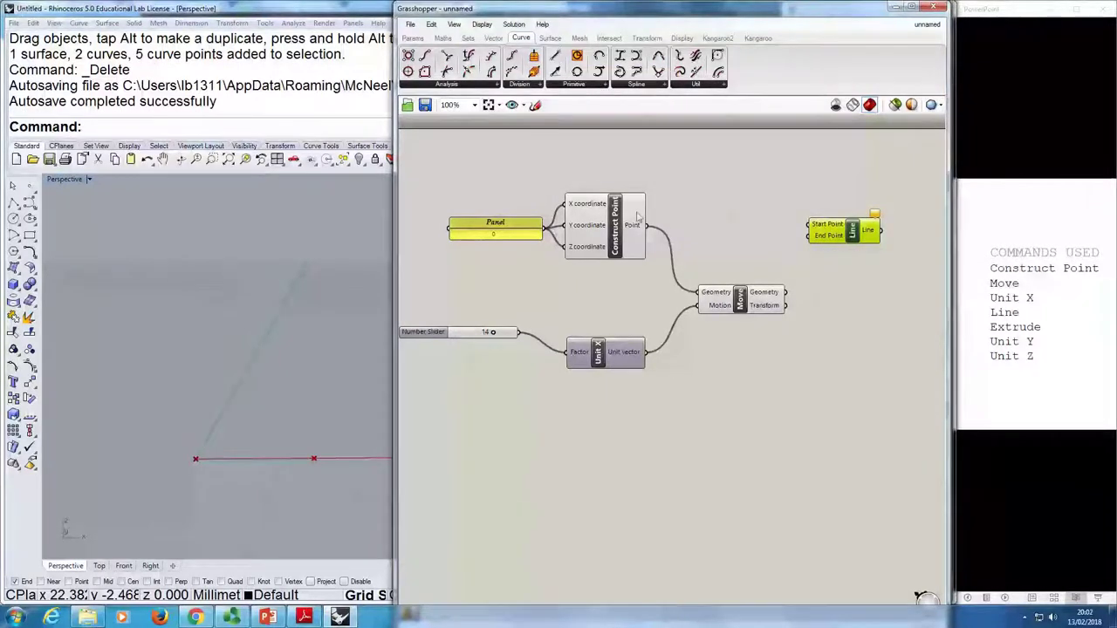
left_click_drag(651, 227, 814, 226)
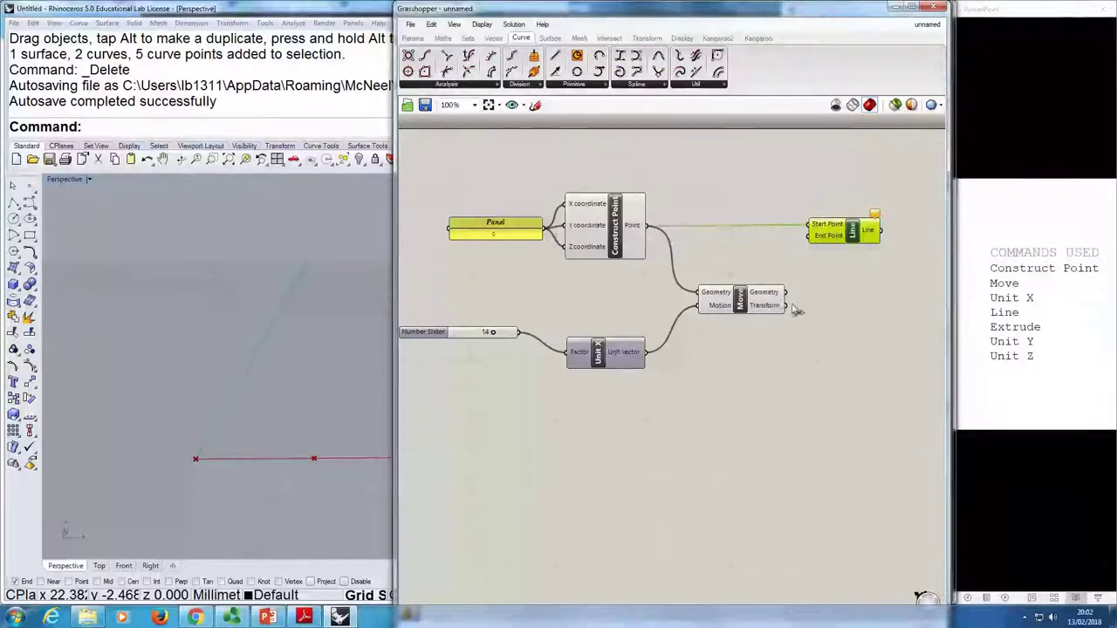
left_click_drag(791, 297, 811, 235)
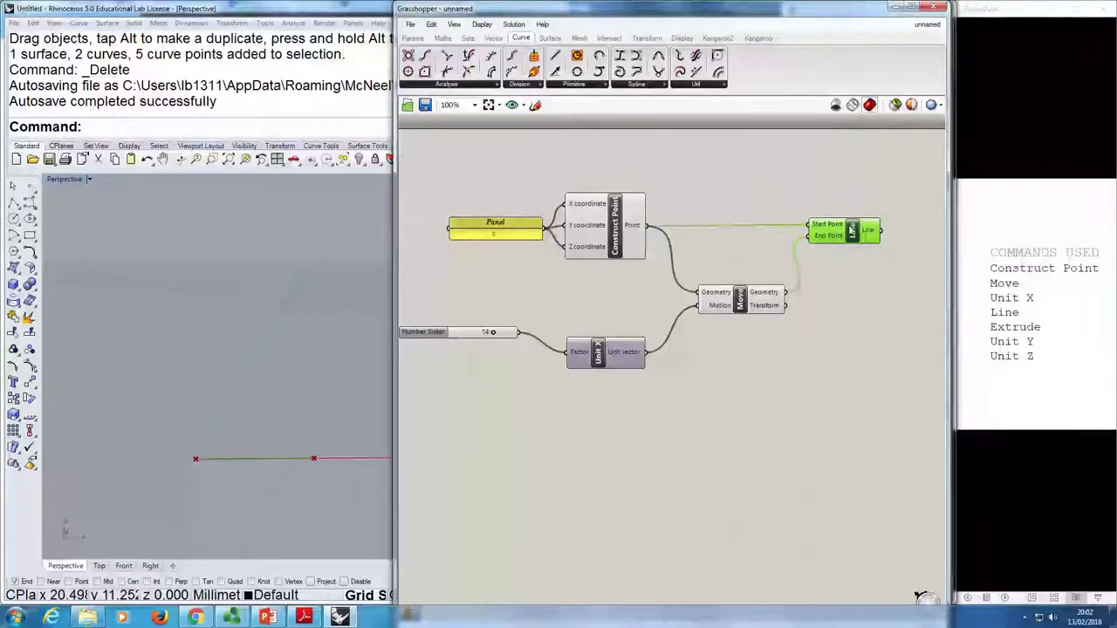
scroll(256, 486, "up", 2)
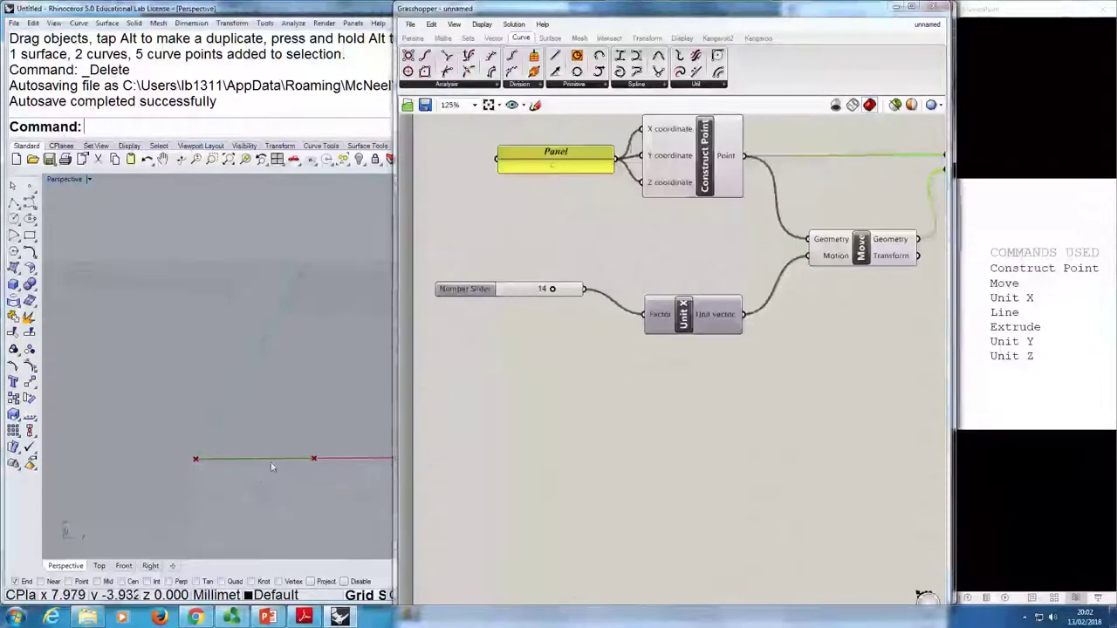
scroll(284, 480, "down", 3)
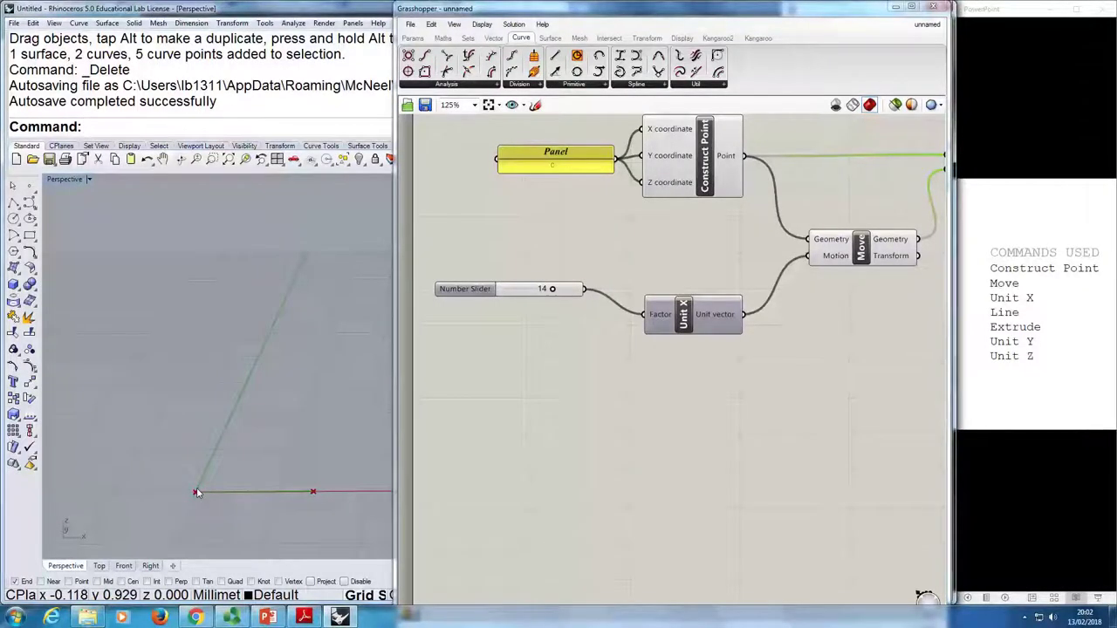
Step: Bake the Construct Point output into Rhino with colour by layer and look closely at the origin in the Perspective view
right_click_drag(756, 389, 713, 422)
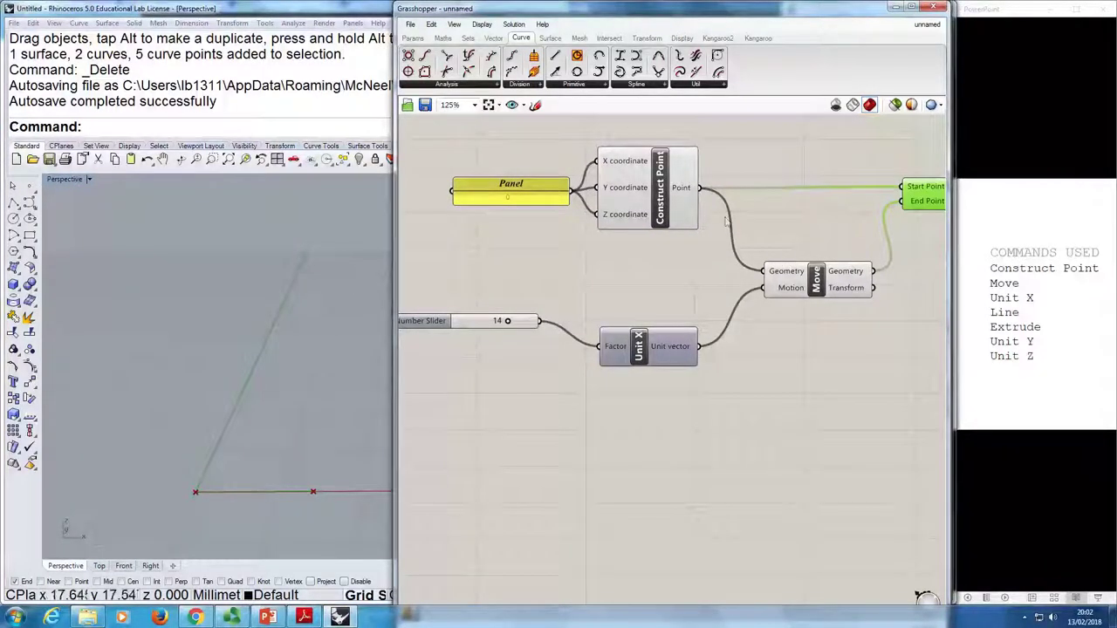
right_click(684, 190)
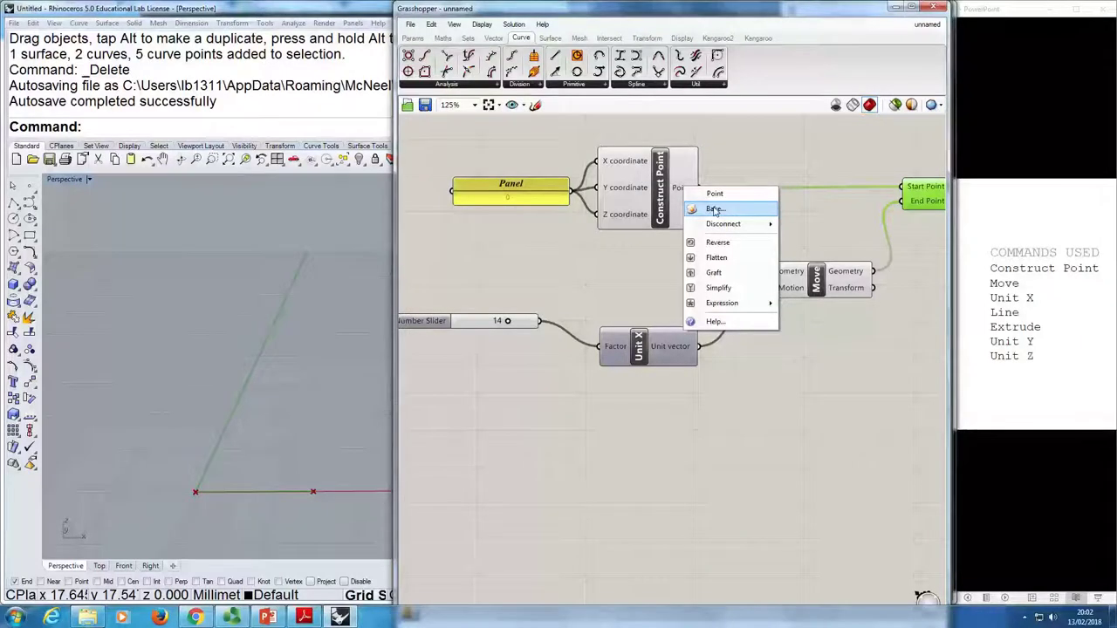
left_click(714, 210)
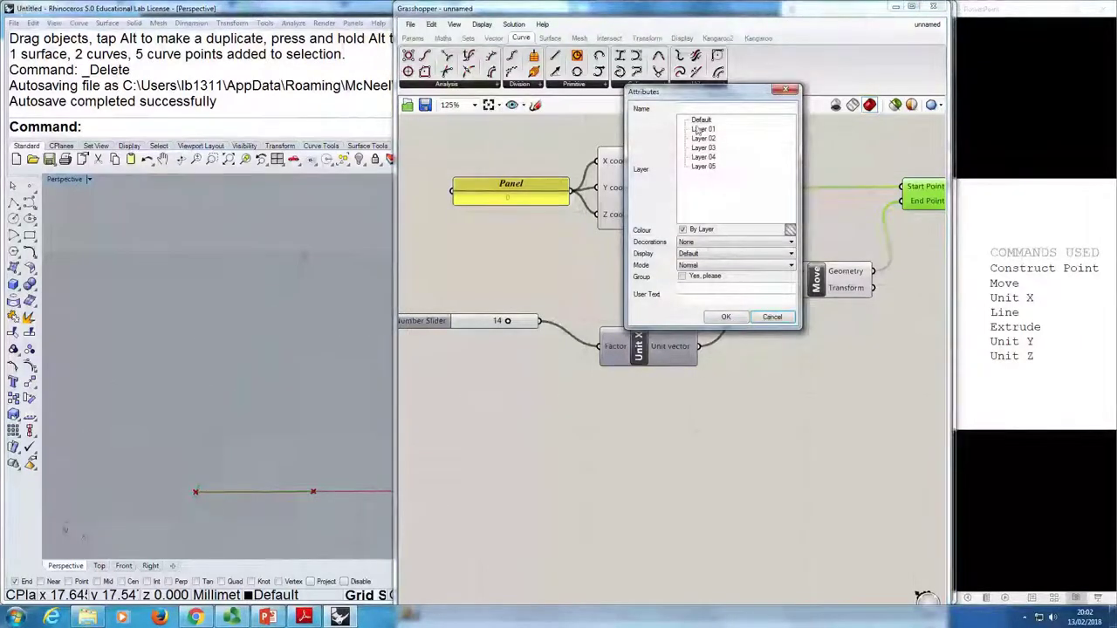
left_click(725, 317)
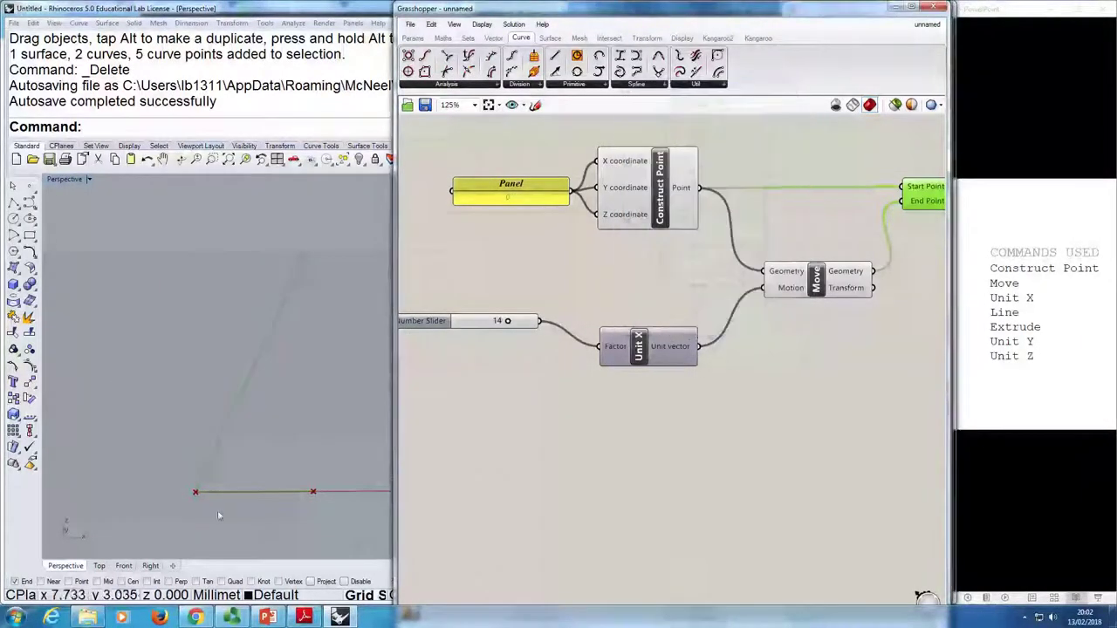
scroll(198, 520, "up", 5)
scroll(199, 513, "up", 5)
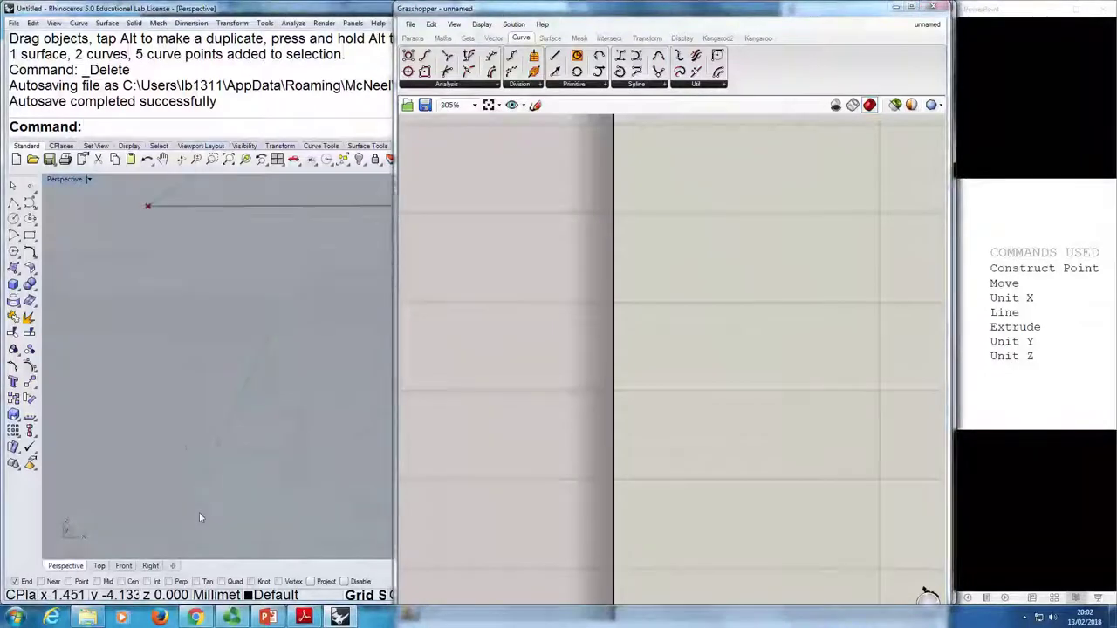
Step: Move the baked point away from the Grasshopper point in the Perspective view and delete it
scroll(149, 343, "down", 3)
left_click(149, 320)
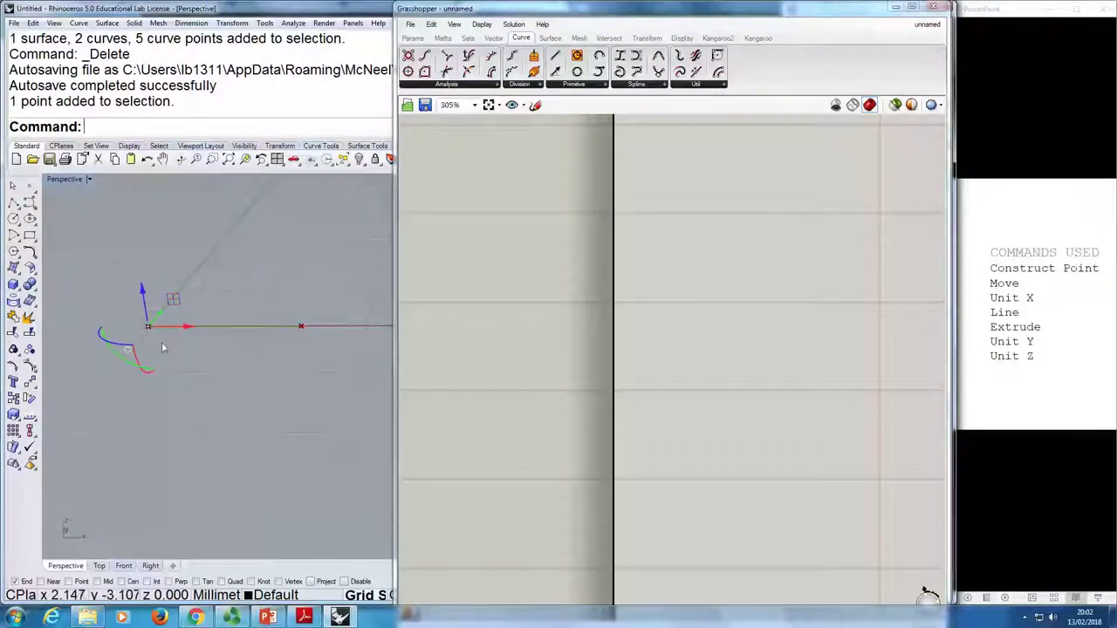
scroll(163, 347, "down", 2)
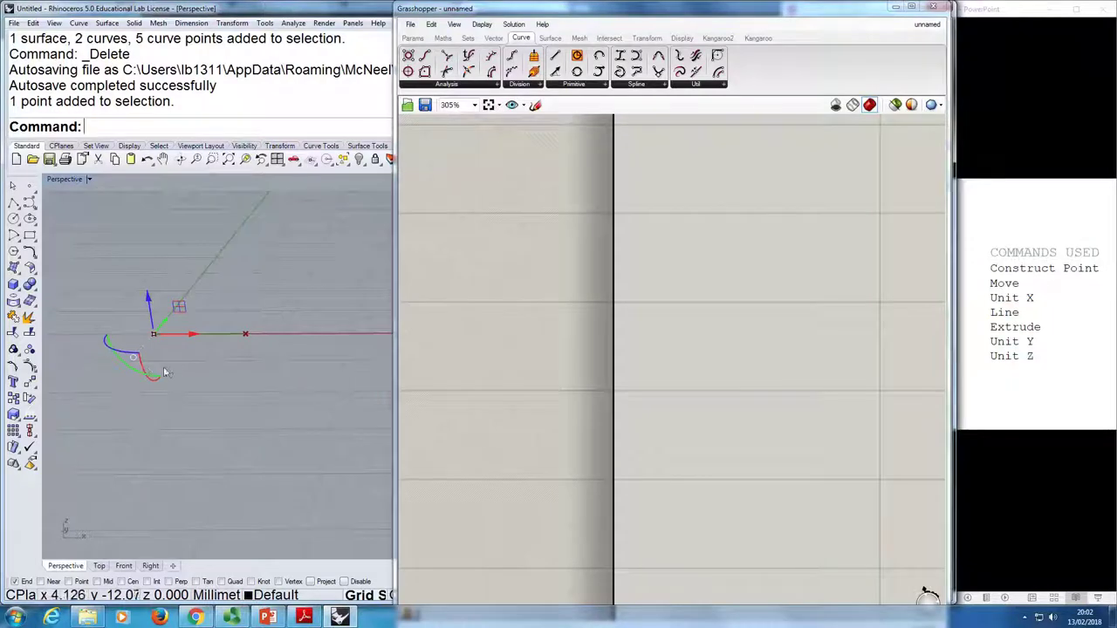
scroll(698, 274, "down", 5)
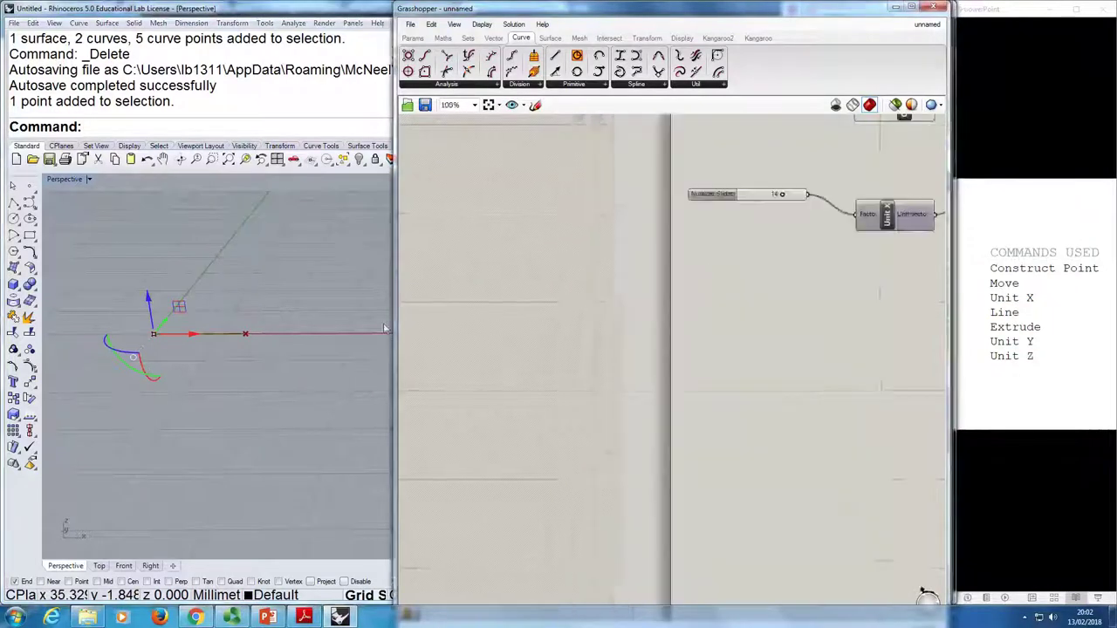
left_click_drag(166, 325, 147, 347)
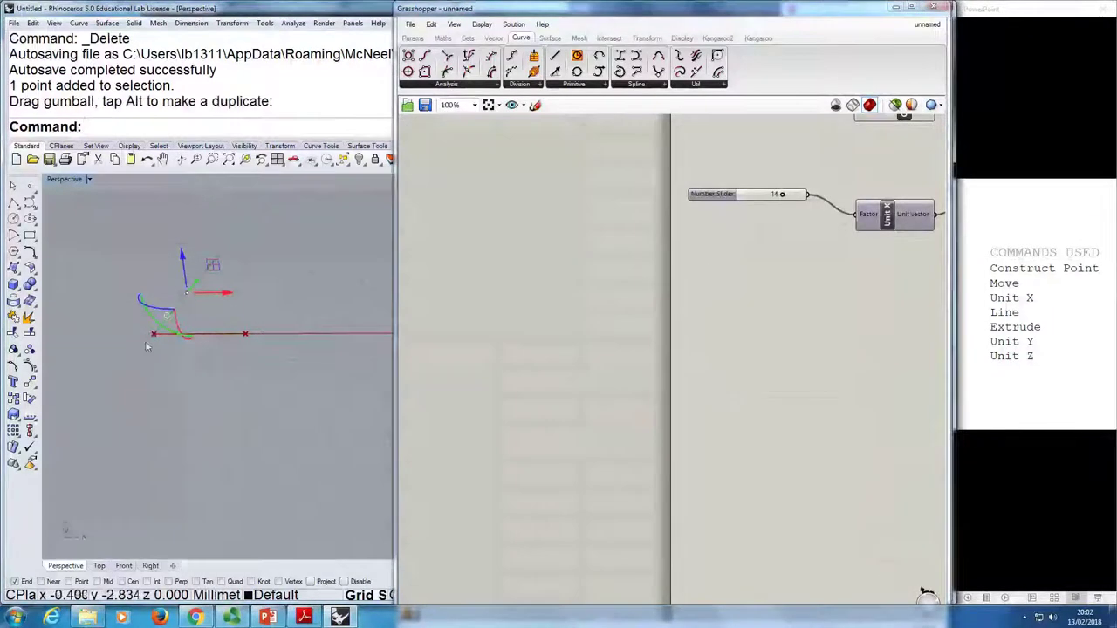
left_click_drag(198, 285, 178, 309)
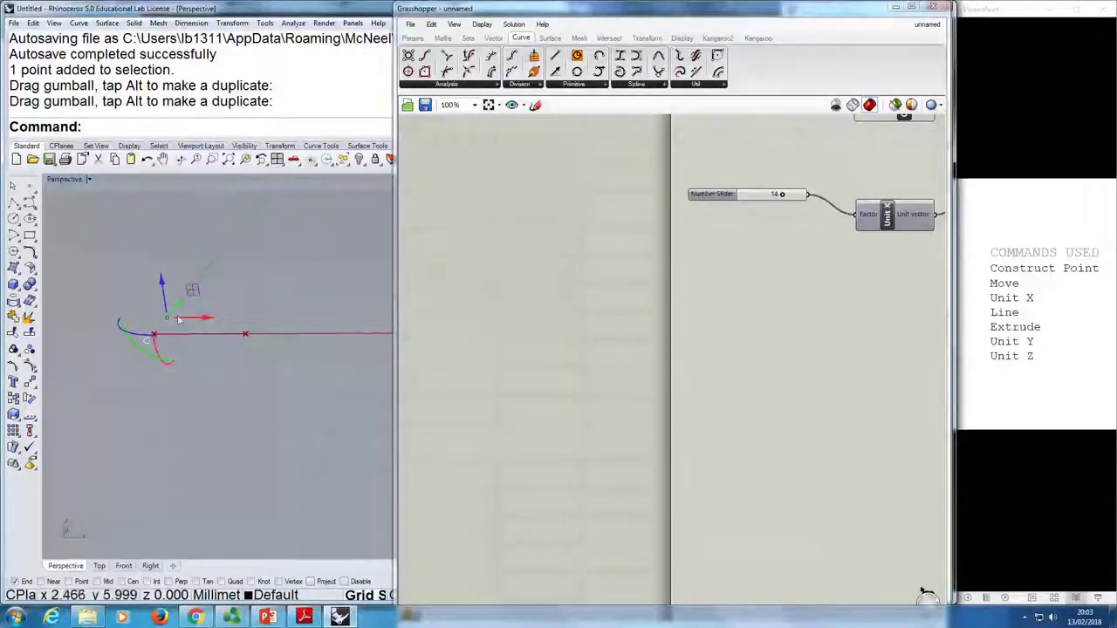
left_click_drag(146, 311, 184, 332)
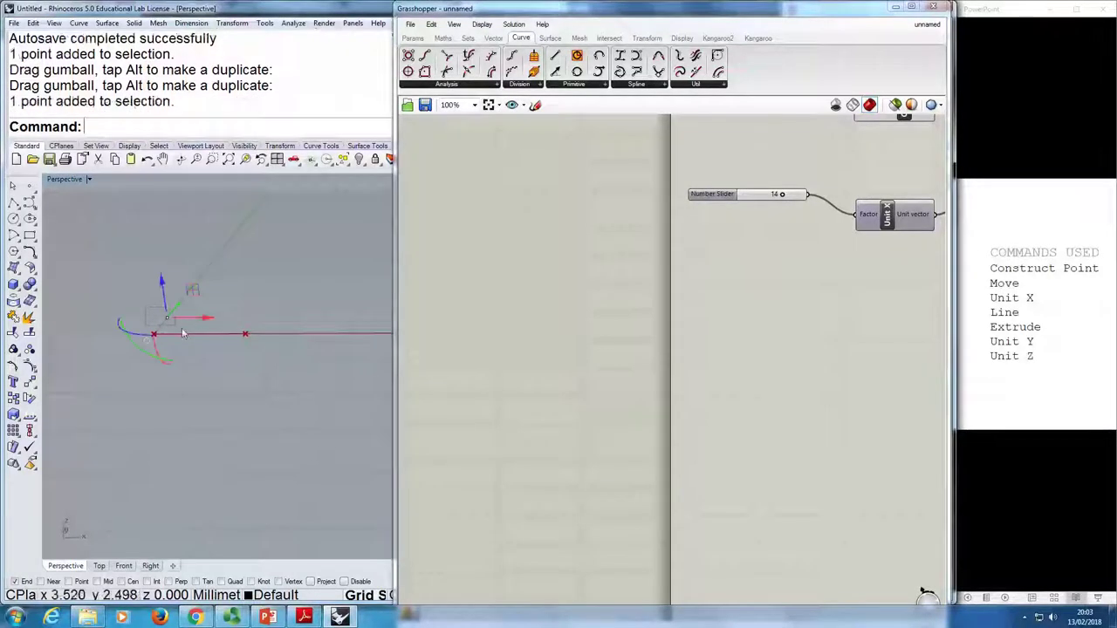
key("Delete")
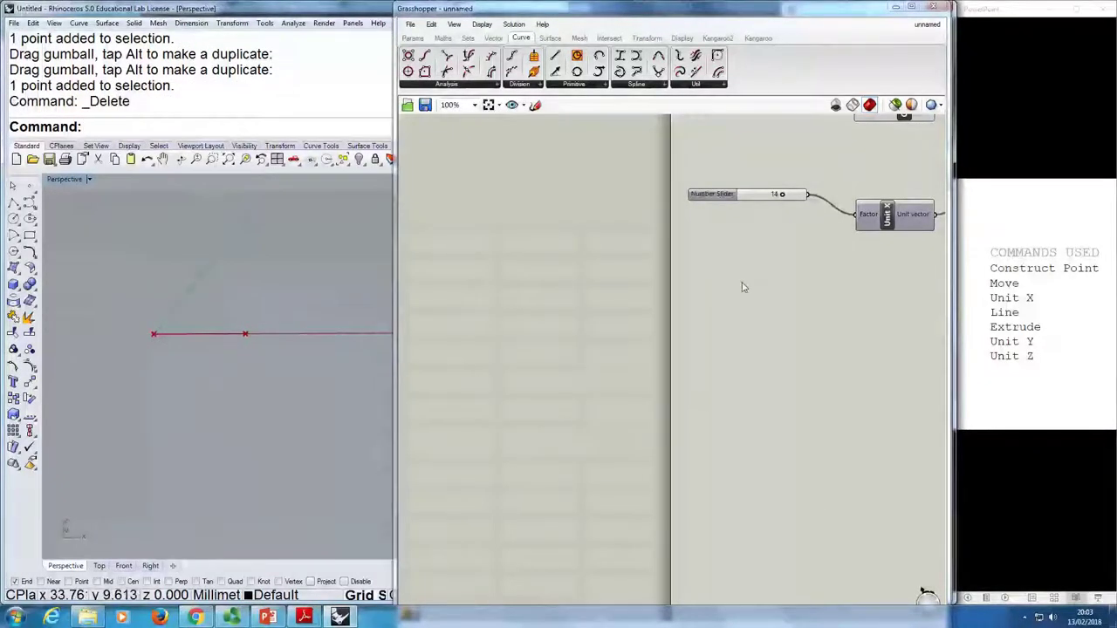
Step: Add an Extrude component beyond Line and connect Line's output to its Base input
right_click_drag(742, 288, 643, 374)
scroll(718, 359, "down", 4)
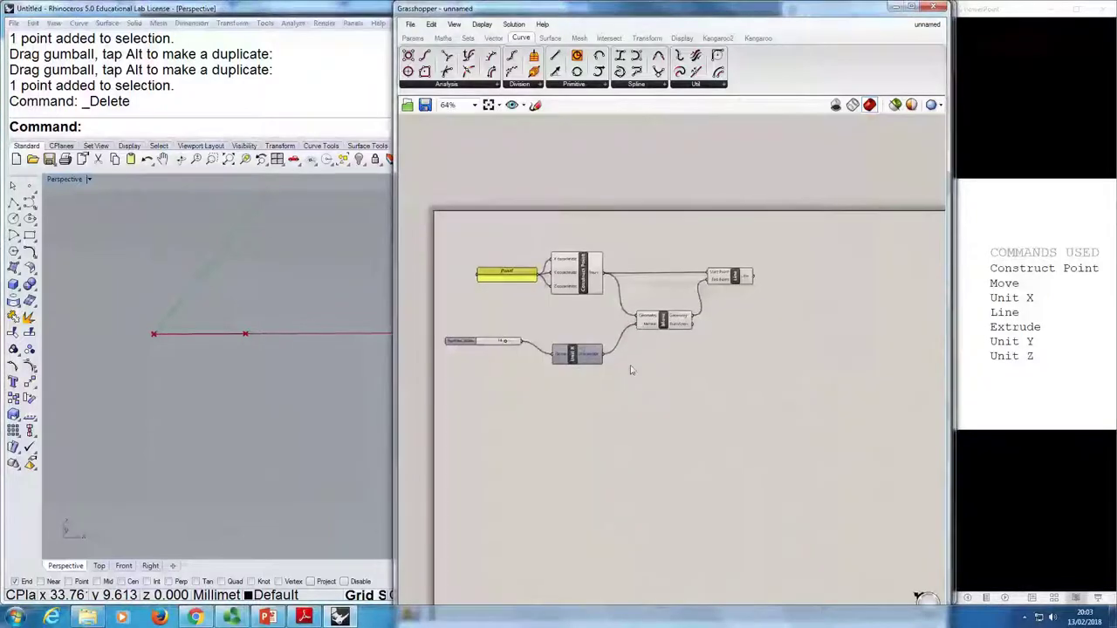
left_click(736, 276)
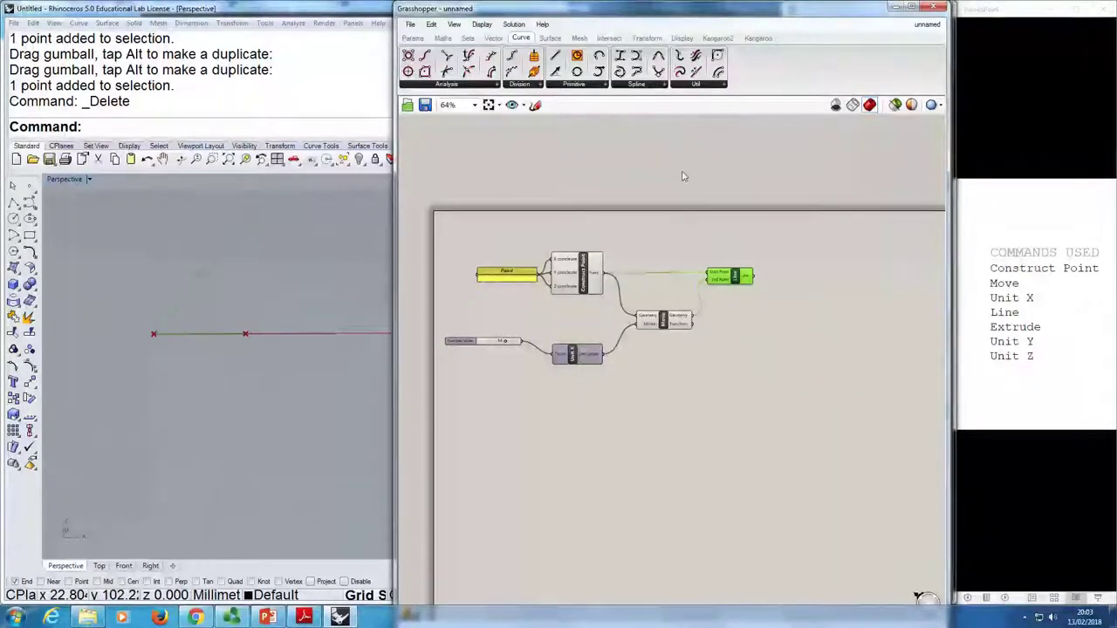
left_click(805, 351)
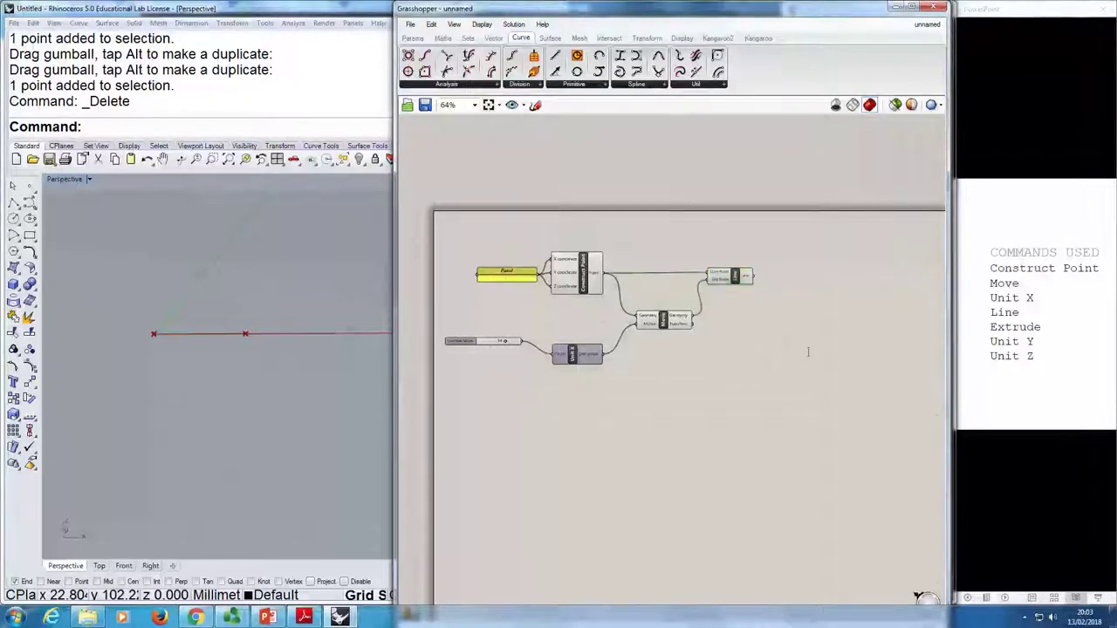
left_click(547, 39)
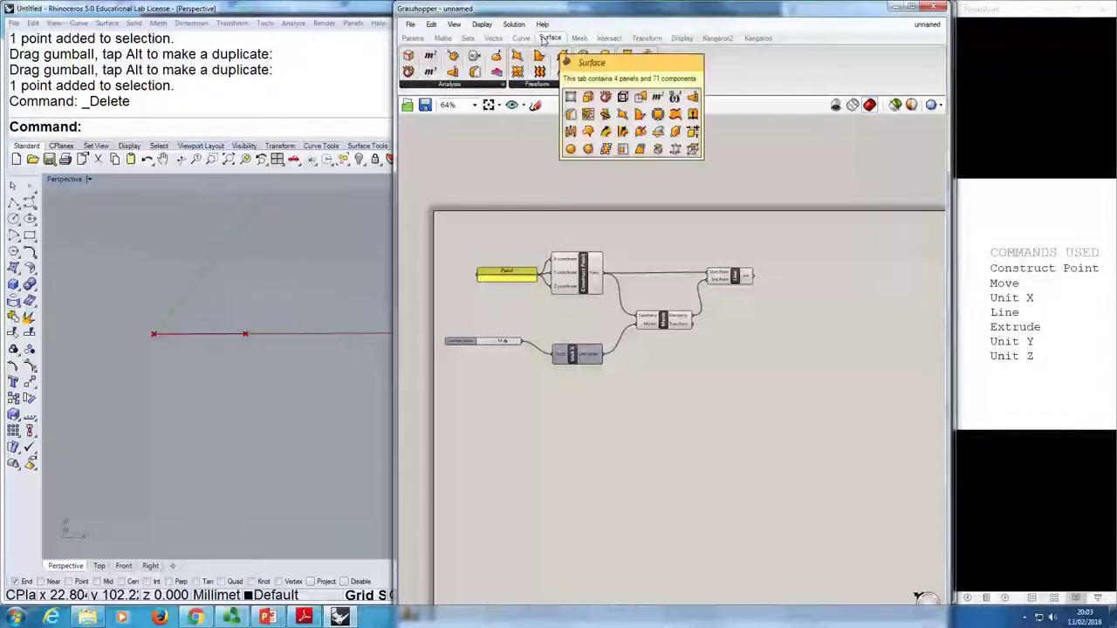
left_click(568, 85)
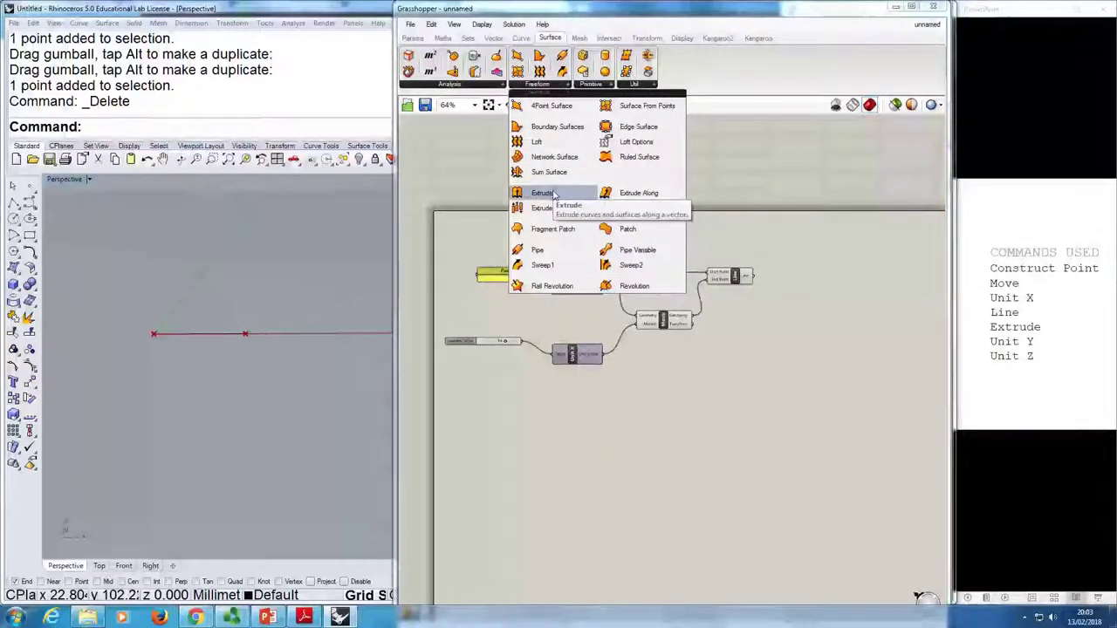
left_click_drag(555, 193, 818, 310)
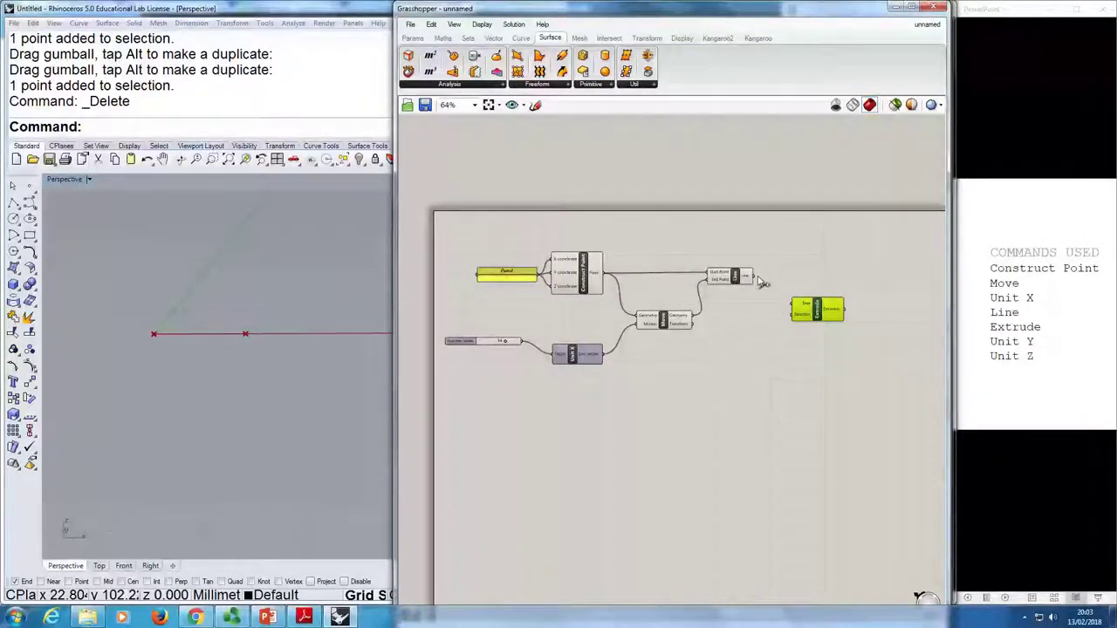
left_click_drag(794, 305, 804, 311)
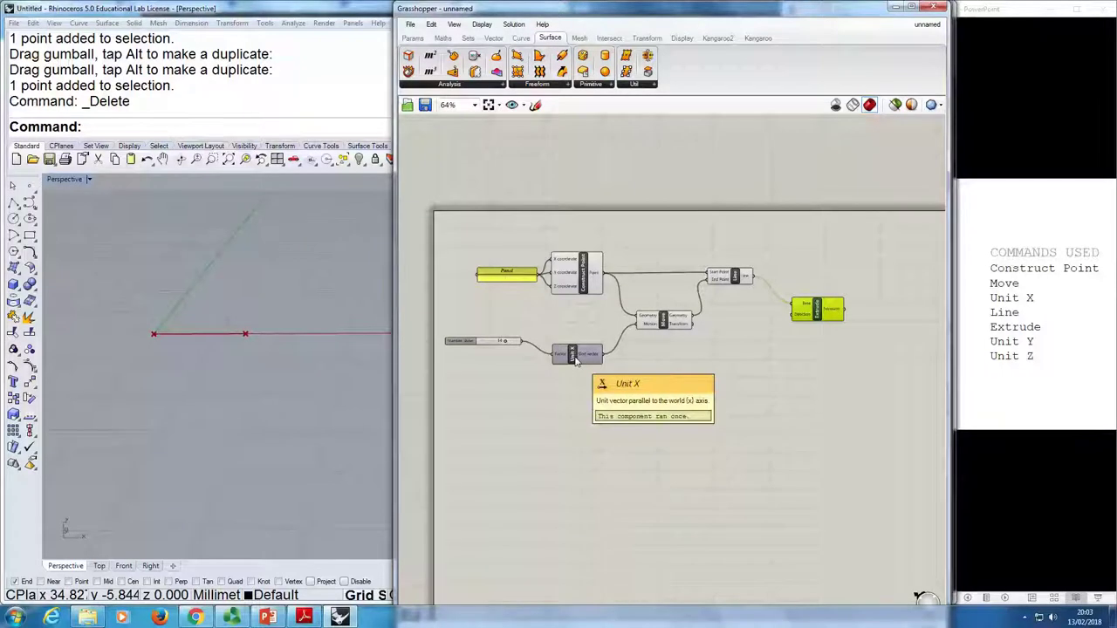
Step: Add a Unit Y component and place it below the Line and Move components
double_click(723, 414)
type("unit")
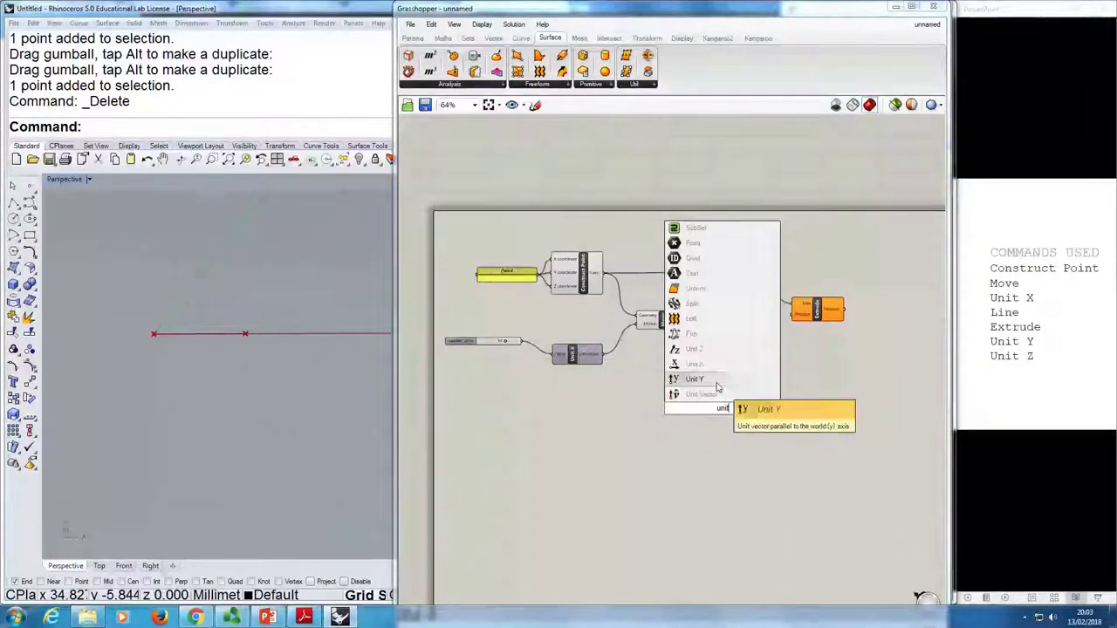
left_click(714, 382)
left_click(493, 38)
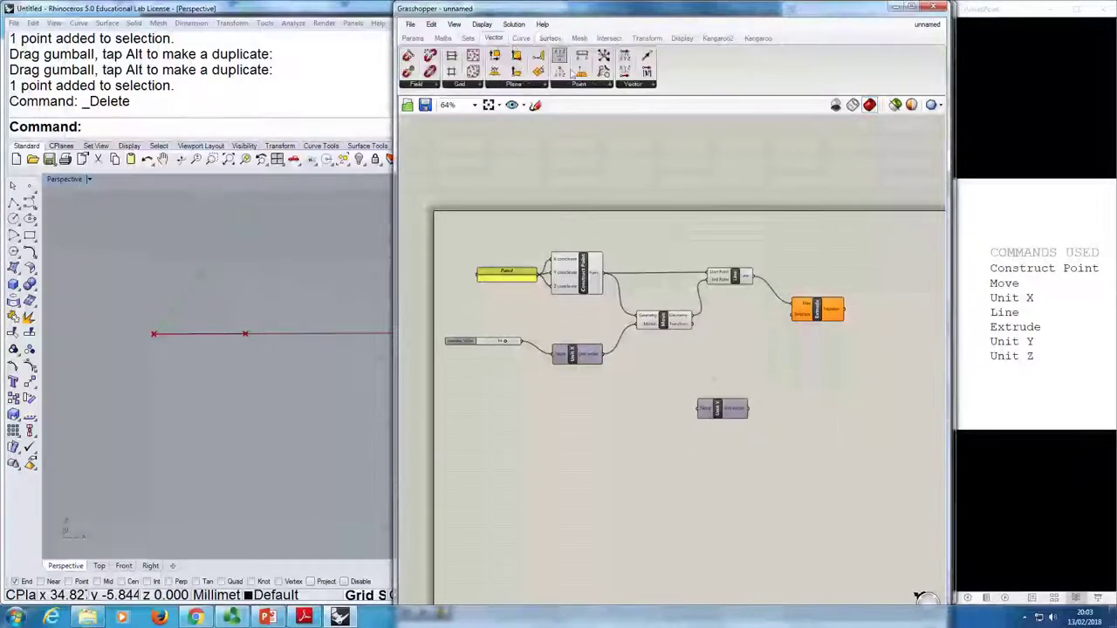
left_click(634, 84)
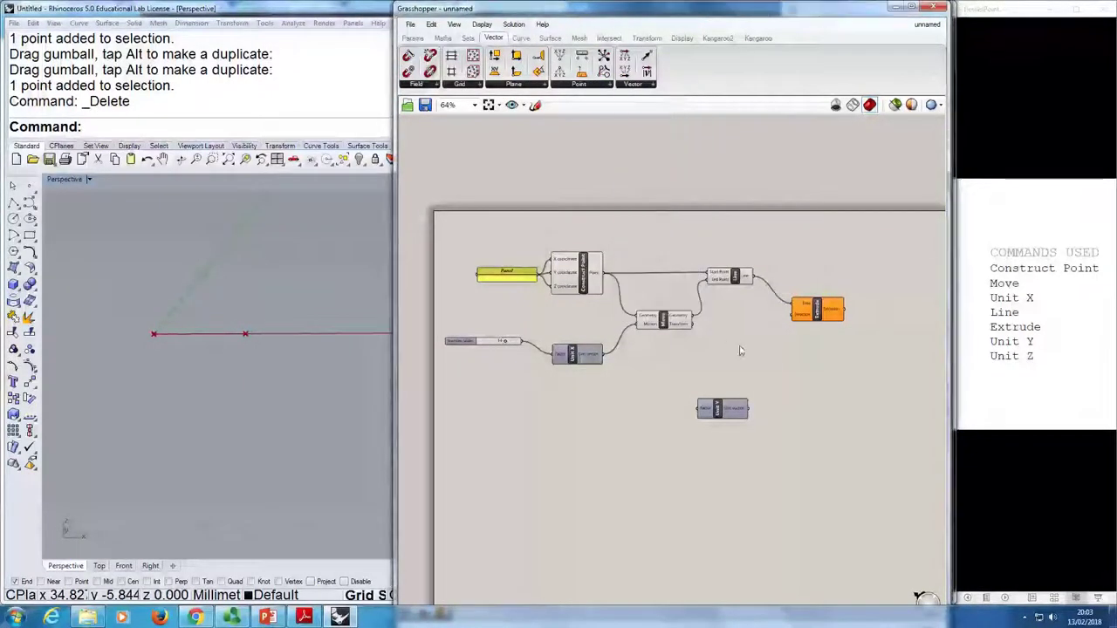
left_click_drag(734, 419, 732, 388)
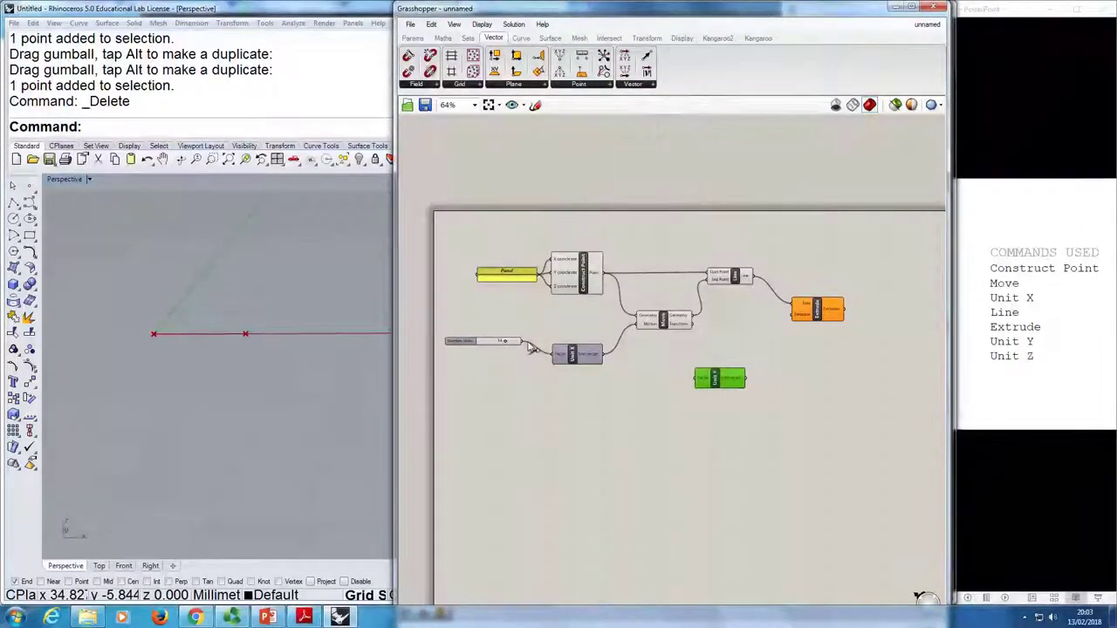
Step: Wire Unit Y between the number slider and Extrude's Direction input, and set the slider to 20
left_click_drag(530, 350, 796, 319)
right_click_drag(123, 364, 218, 410)
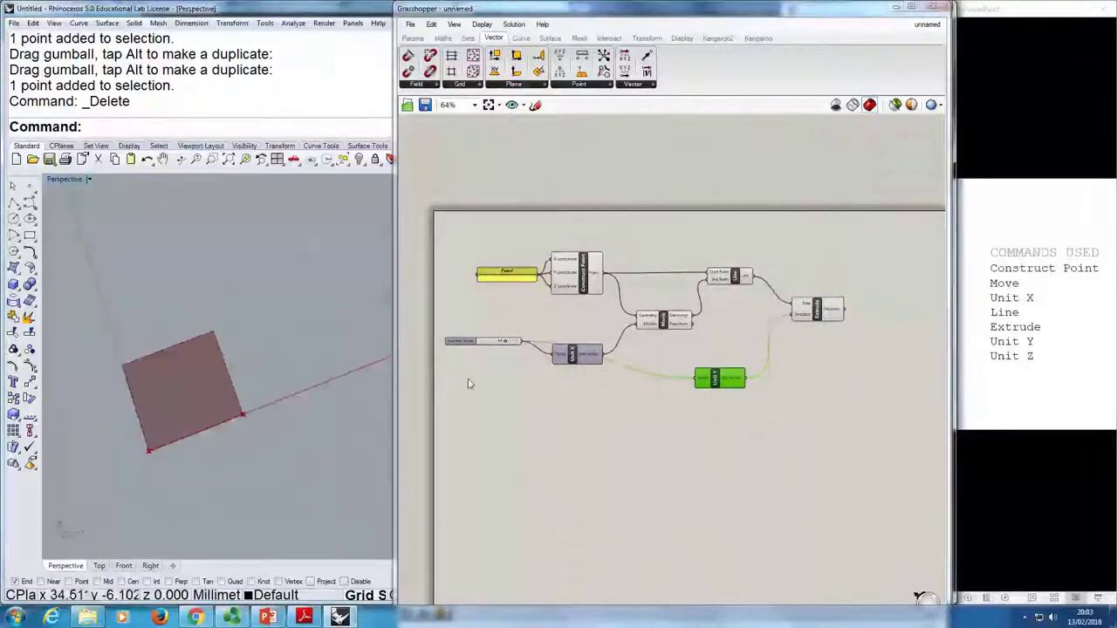
left_click_drag(504, 342, 541, 350)
right_click_drag(819, 463, 660, 479)
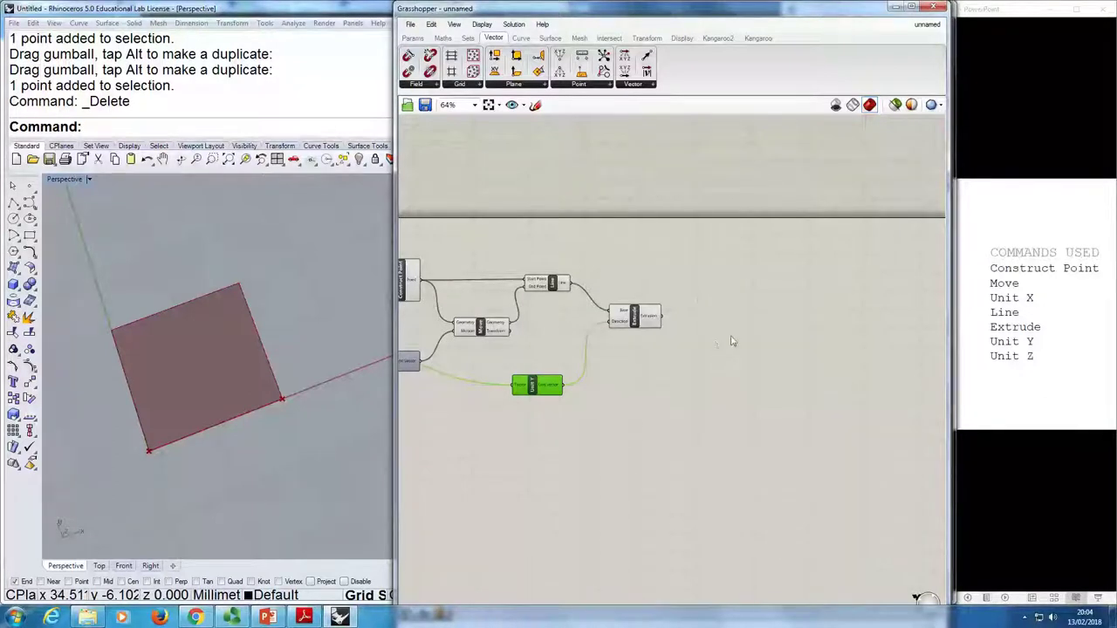
double_click(736, 347)
type("ext")
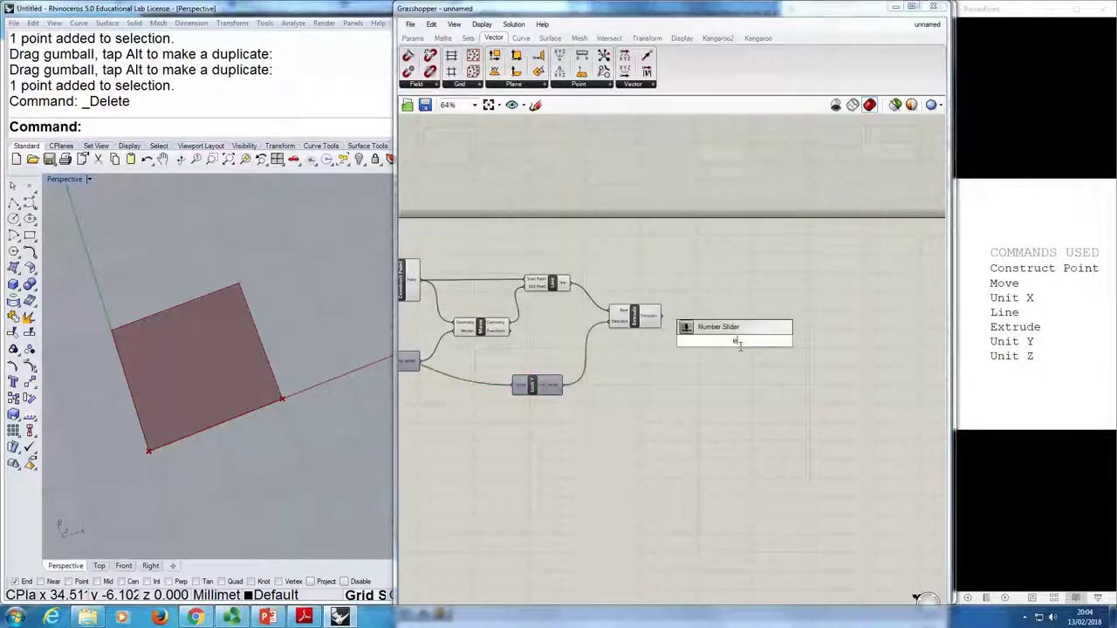
type("ru")
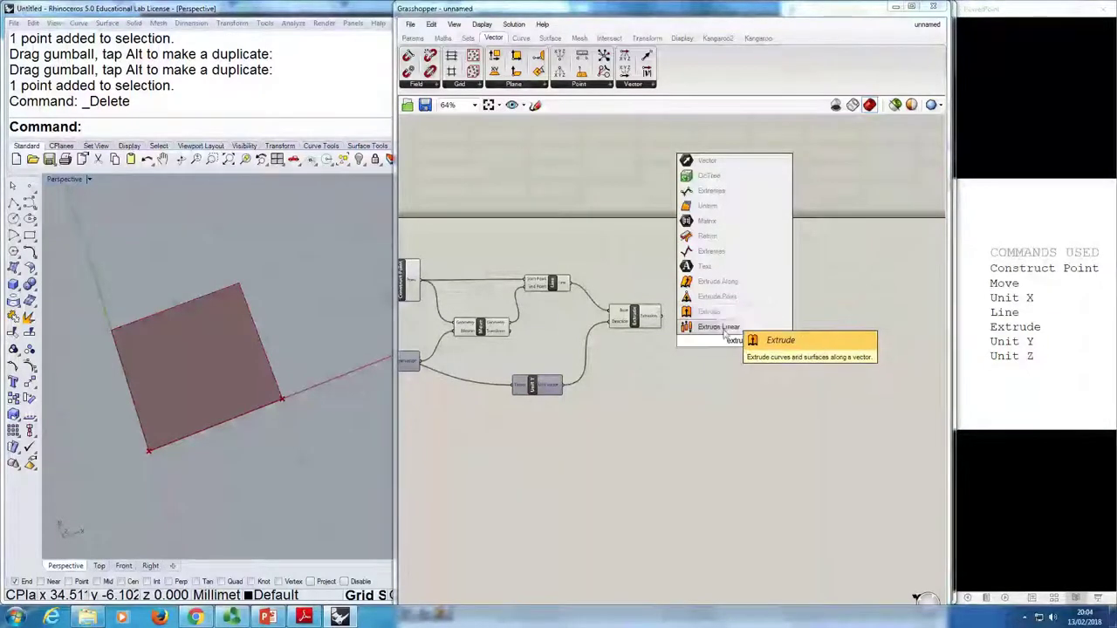
Step: Add a second Extrude component and connect the first Extrude's Extrusion output to its Base input
left_click(548, 39)
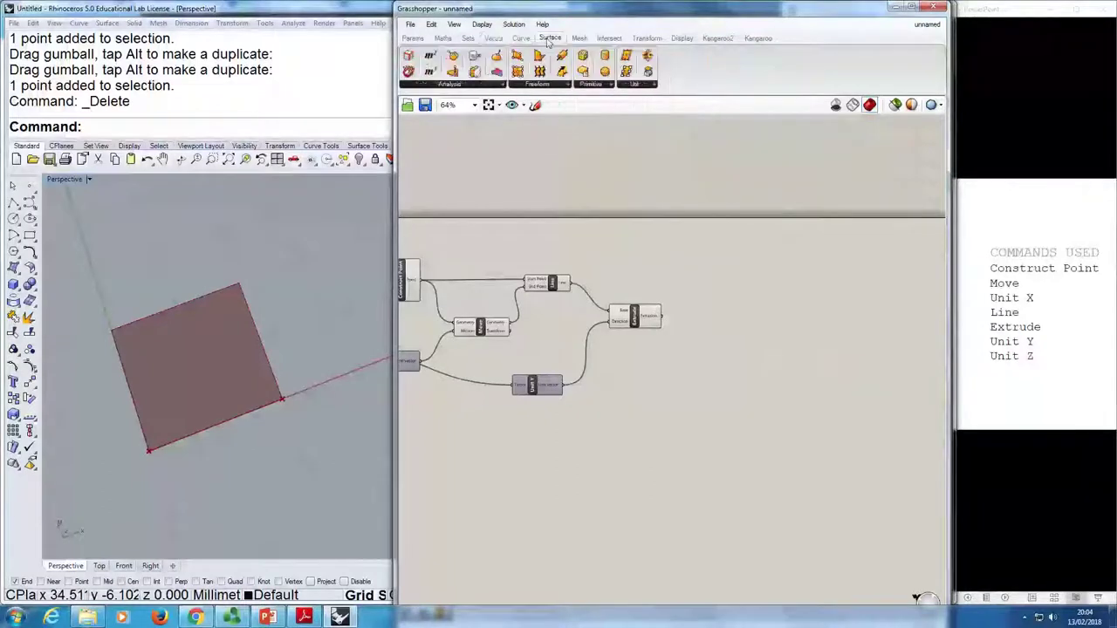
left_click(537, 84)
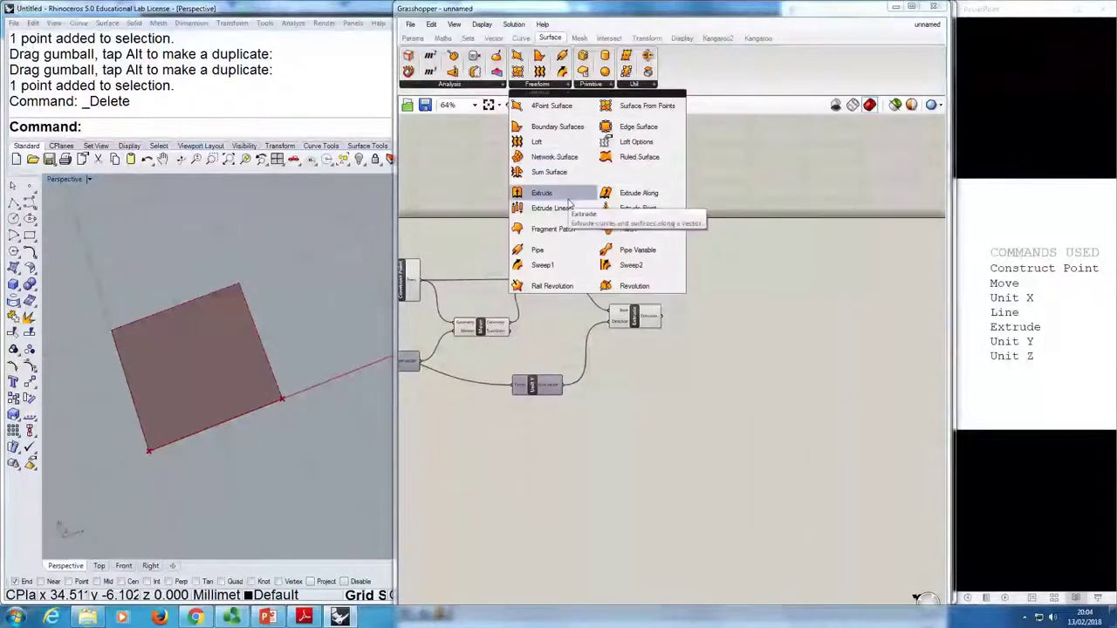
left_click_drag(569, 204, 769, 346)
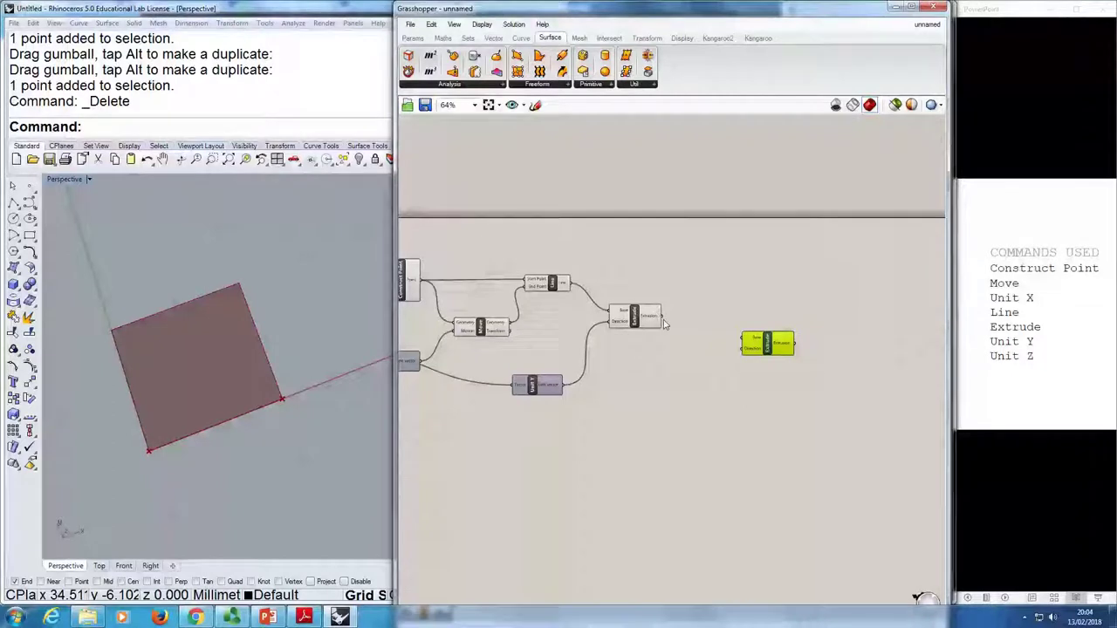
scroll(671, 324, "up", 4)
left_click_drag(679, 320, 908, 388)
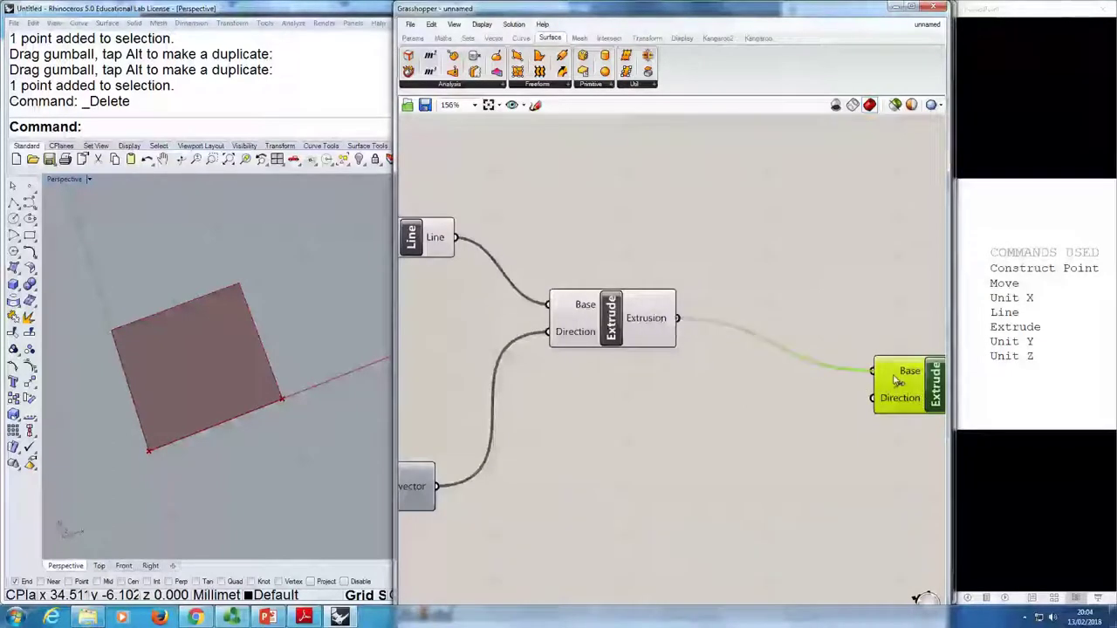
Step: Add a Unit Z component and connect its Unit vector output to the second Extrude's Direction input
scroll(710, 463, "down", 3)
right_click_drag(736, 408, 745, 390)
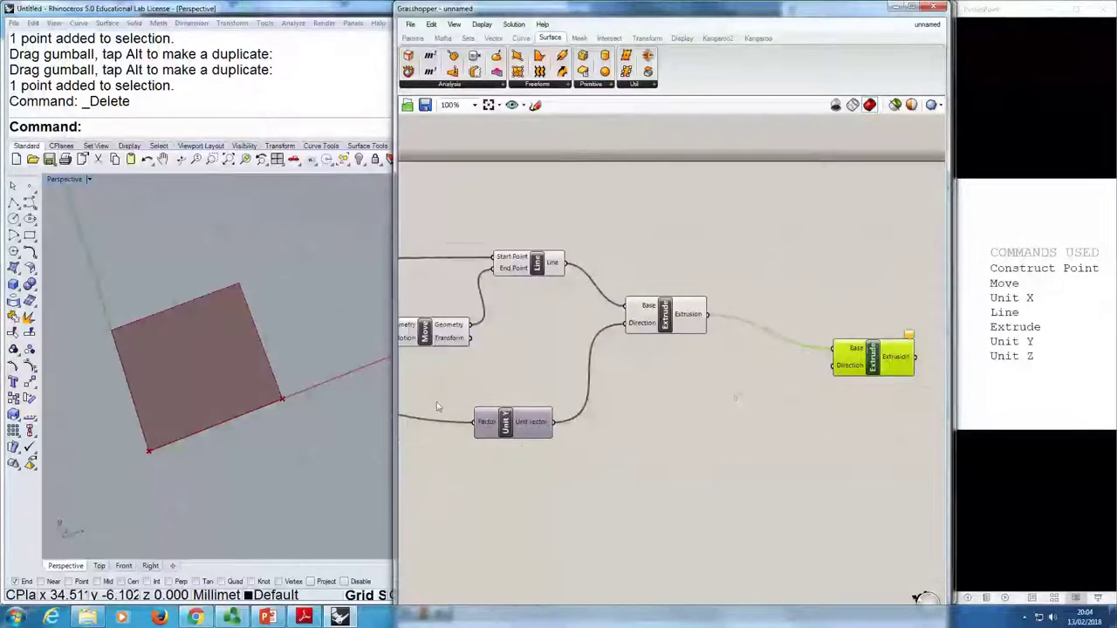
double_click(712, 463)
type("unit")
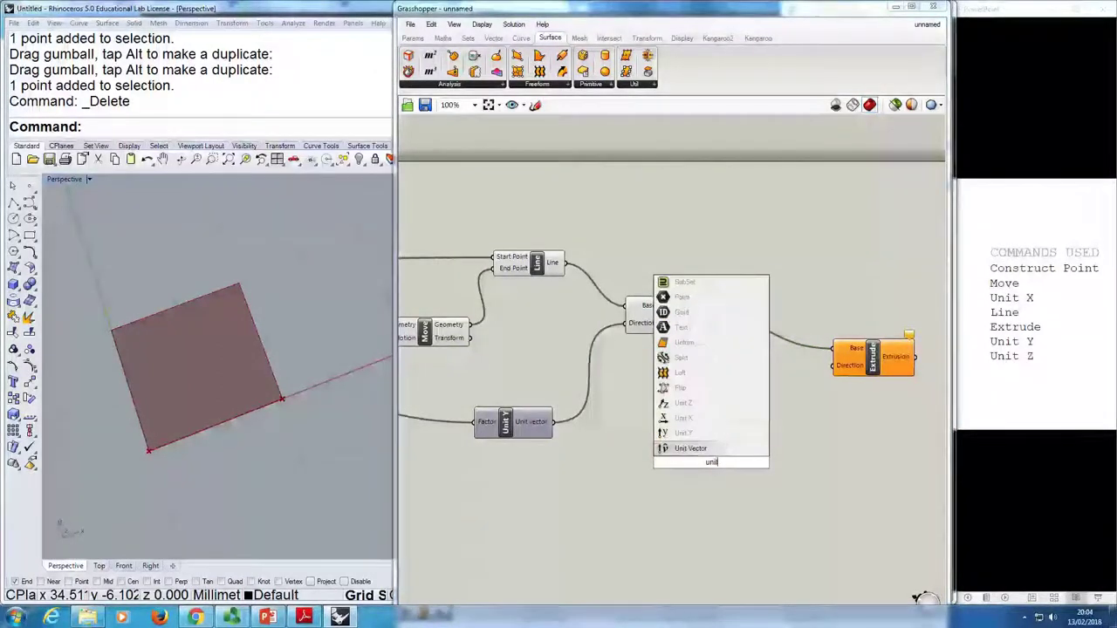
type(" z")
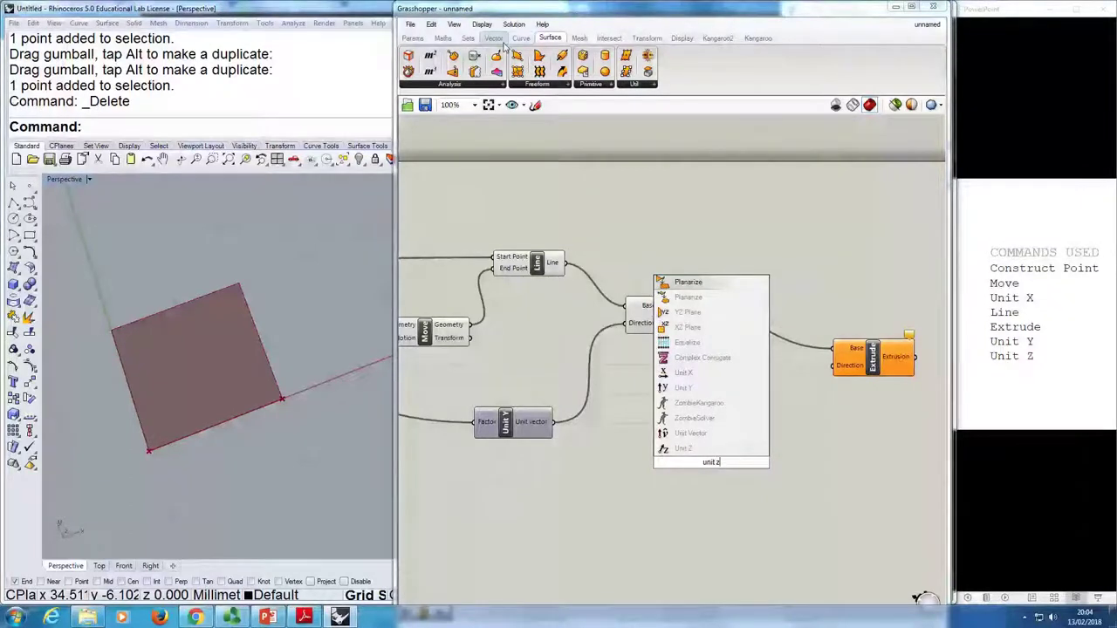
left_click(718, 449)
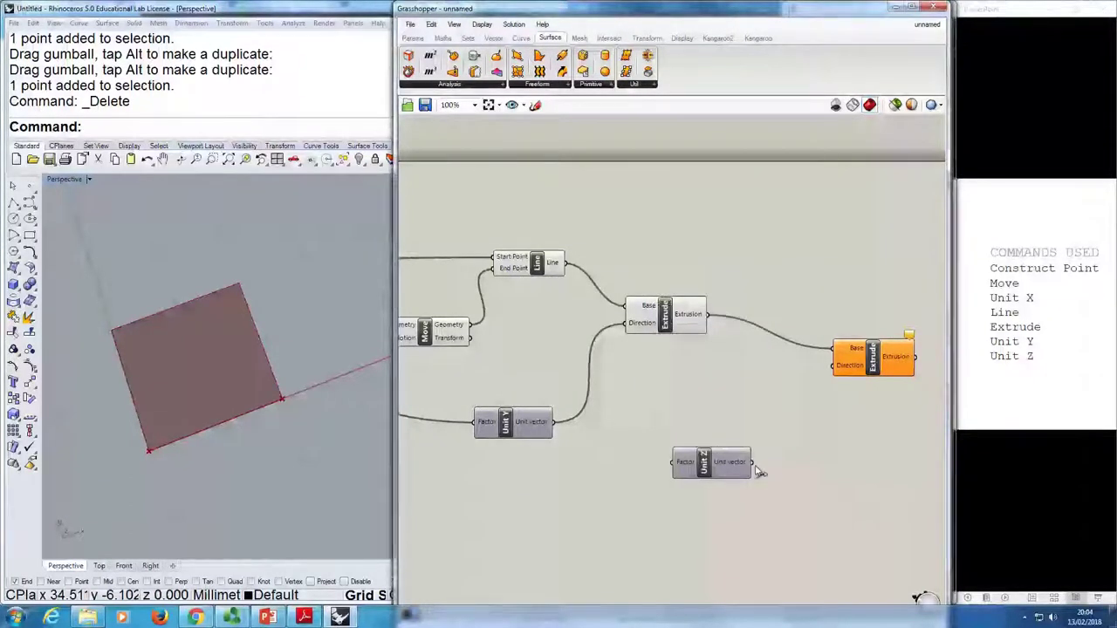
left_click_drag(758, 471, 834, 365)
right_click_drag(211, 417, 216, 343)
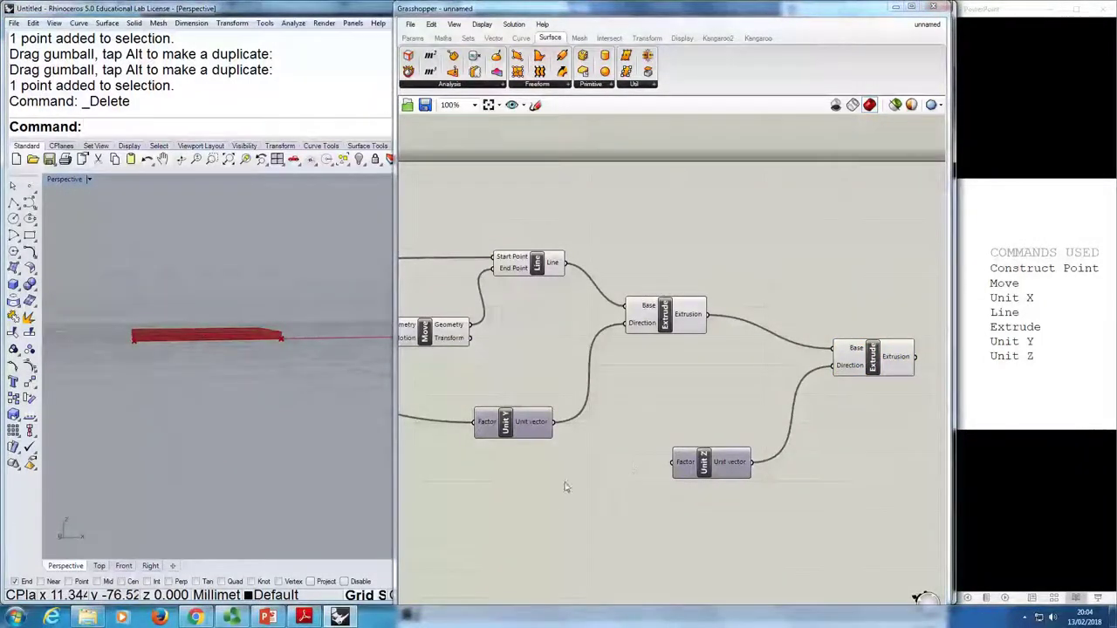
Step: Connect the existing number slider to Unit Z's Factor input
scroll(568, 480, "down", 5)
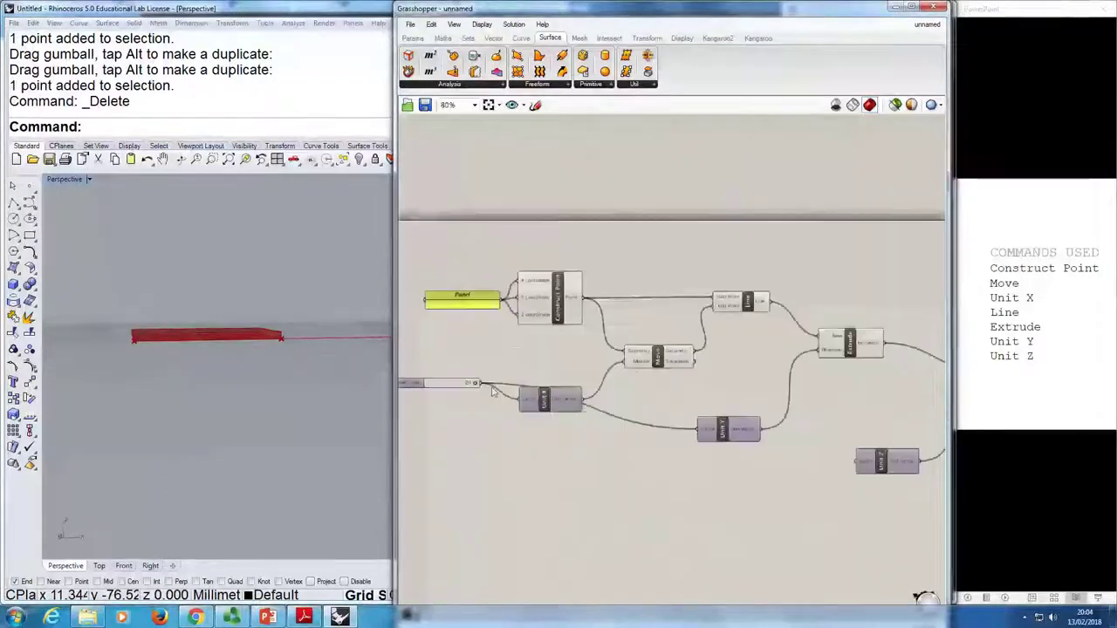
scroll(492, 438, "up", 4)
left_click_drag(477, 382, 841, 481)
left_click_drag(860, 471, 858, 464)
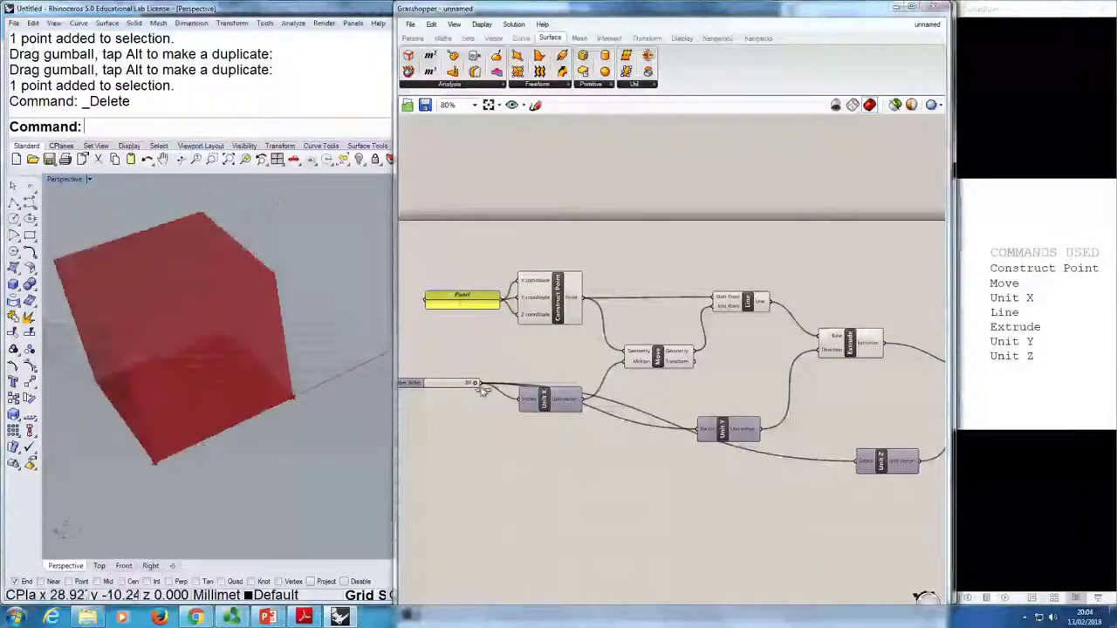
Step: Examine the extruded box from several angles in Rhino and look over the whole Grasshopper definition
mouse_move(473, 384)
left_mouse_down()
mouse_move(436, 386)
mouse_move(452, 392)
mouse_move(429, 400)
mouse_move(476, 389)
left_mouse_up()
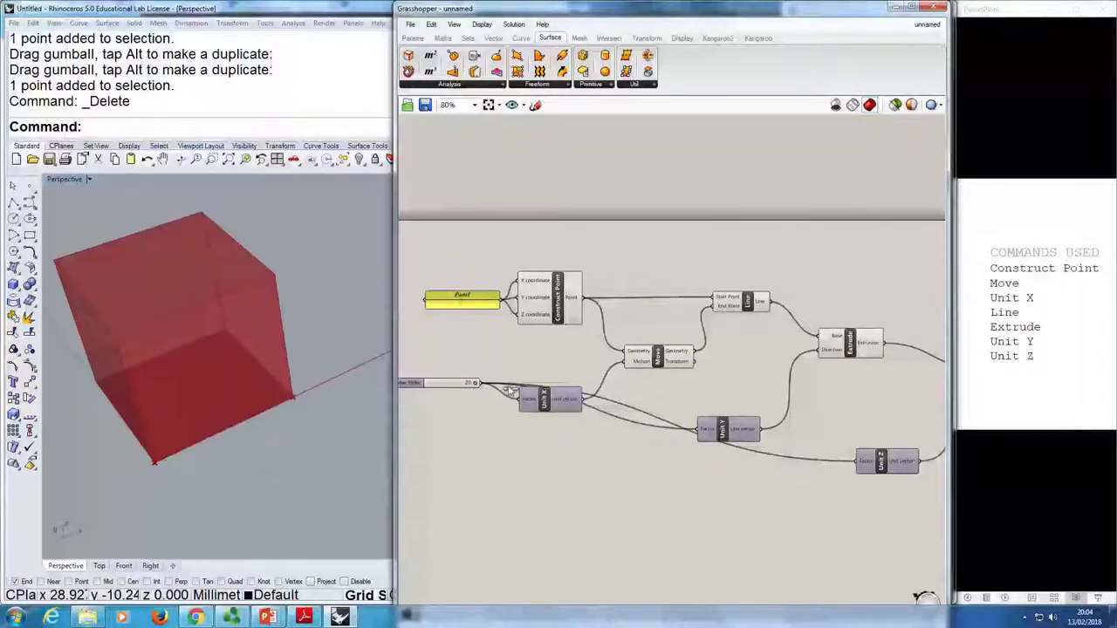
scroll(306, 447, "down", 1)
right_click_drag(306, 447, 295, 452)
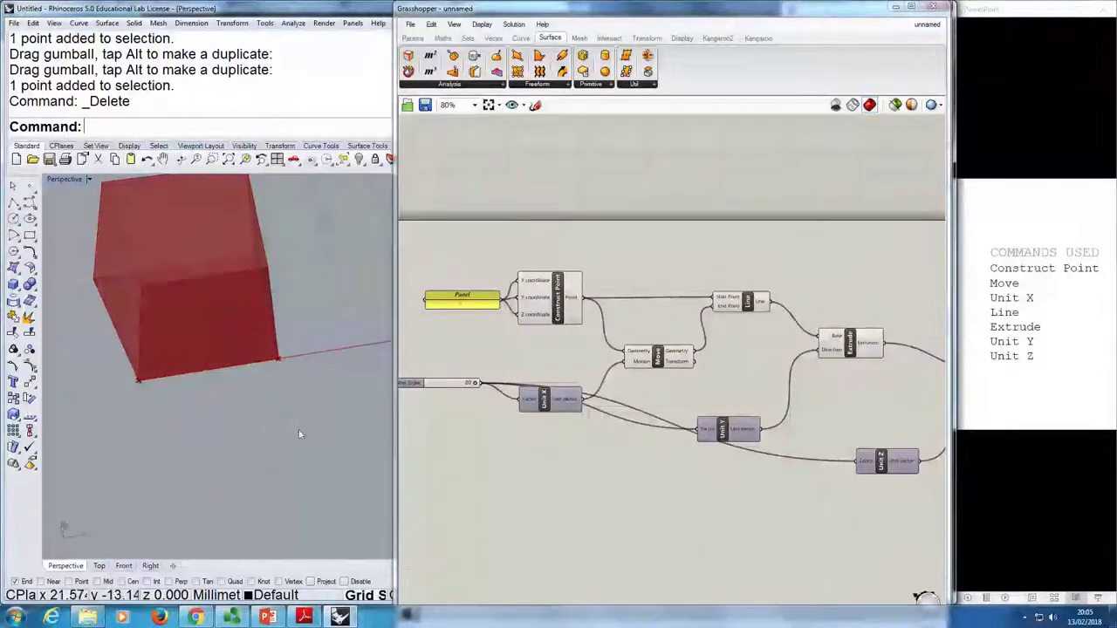
right_click_drag(279, 420, 310, 330)
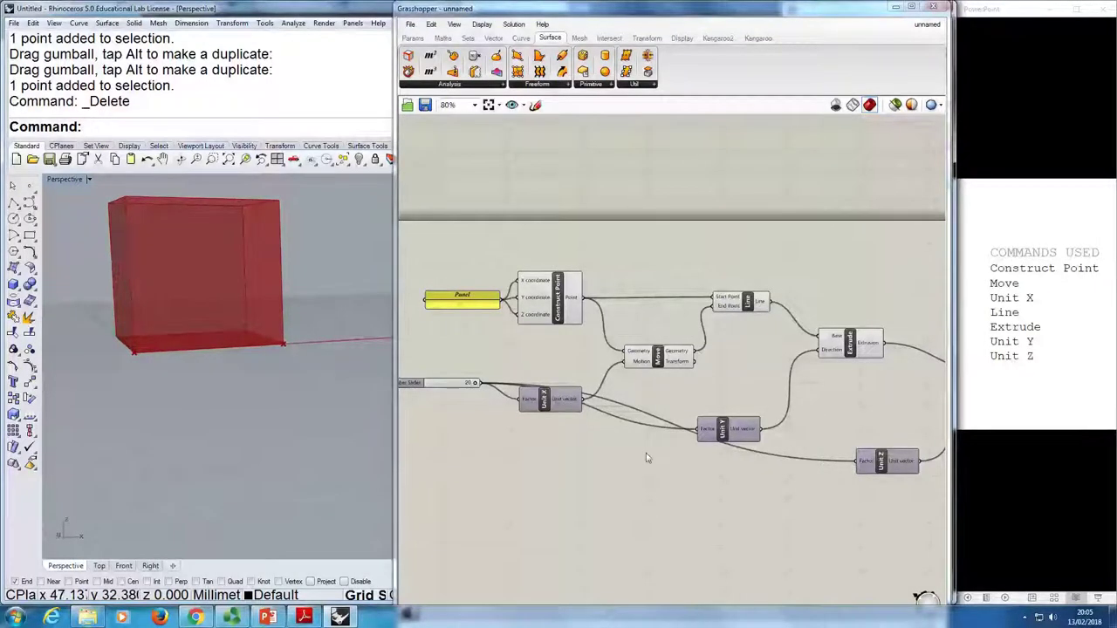
scroll(646, 455, "down", 2)
scroll(646, 460, "down", 1)
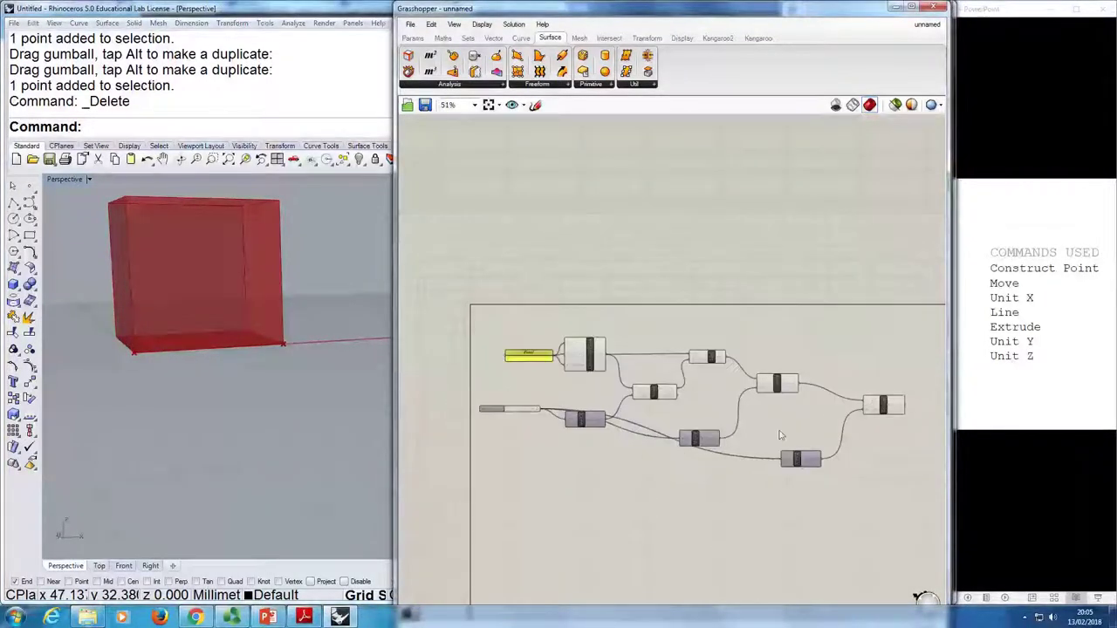
scroll(541, 314, "up", 3)
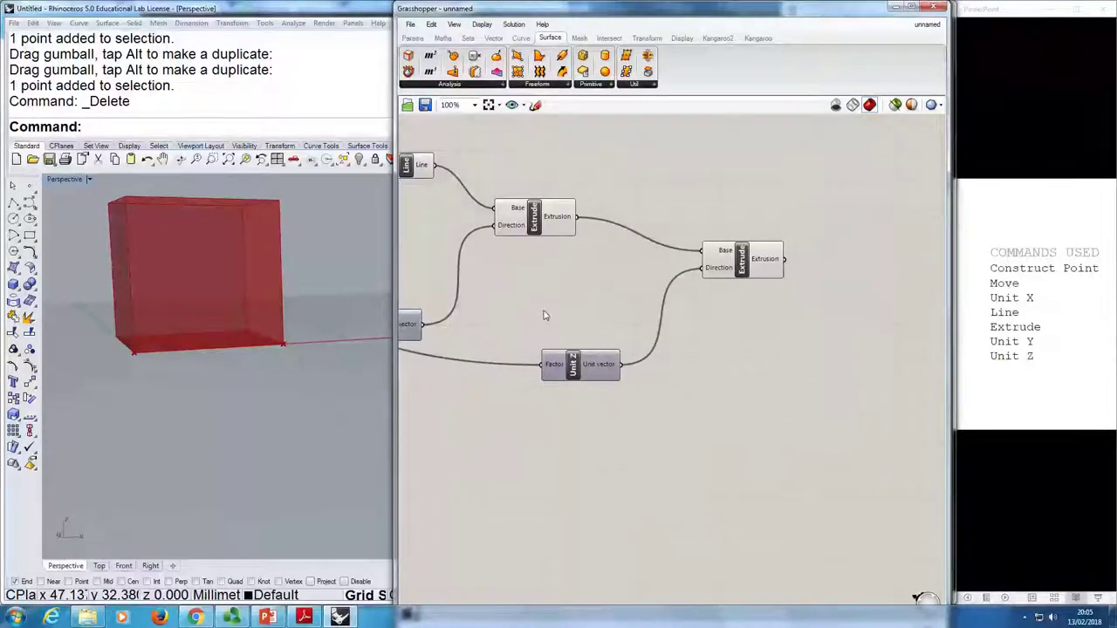
scroll(543, 315, "down", 2)
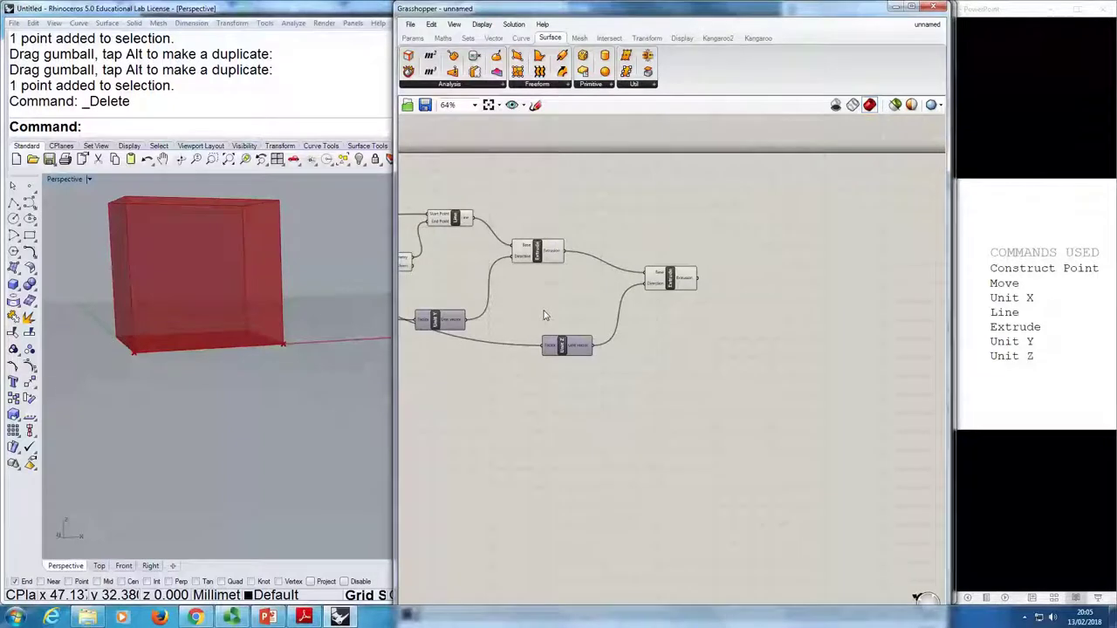